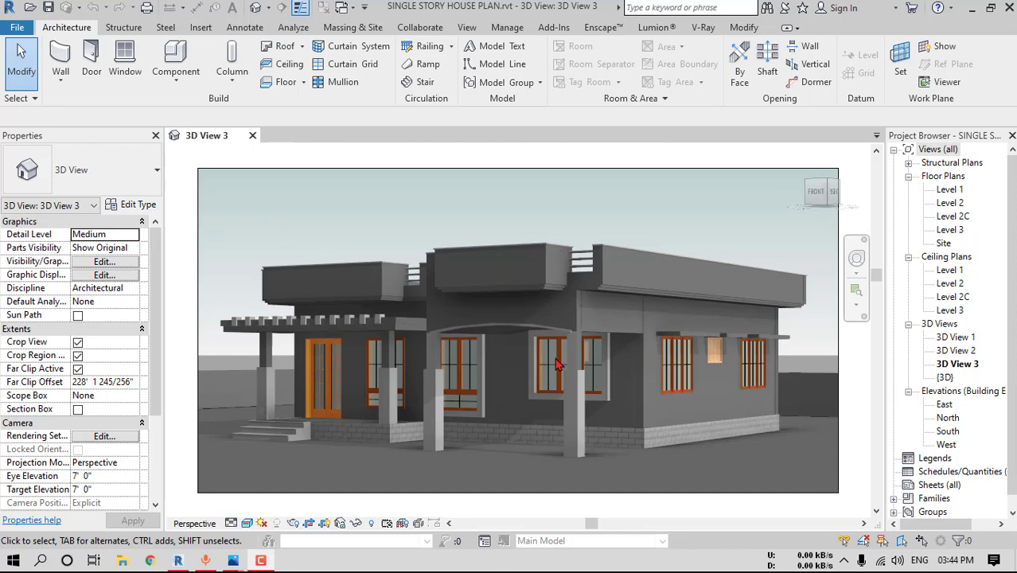
Save a copy of the project as "SINGLE STORY HOUSE PLAN Concept 02.rvt" in the revit project tutorial folder
click(17, 29)
mouse_move(79, 211)
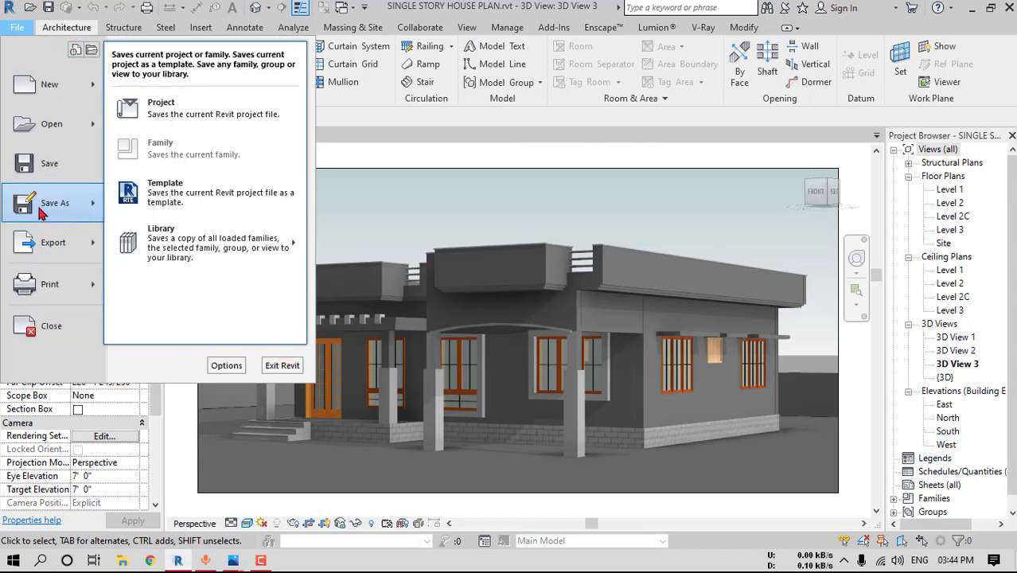
click(208, 111)
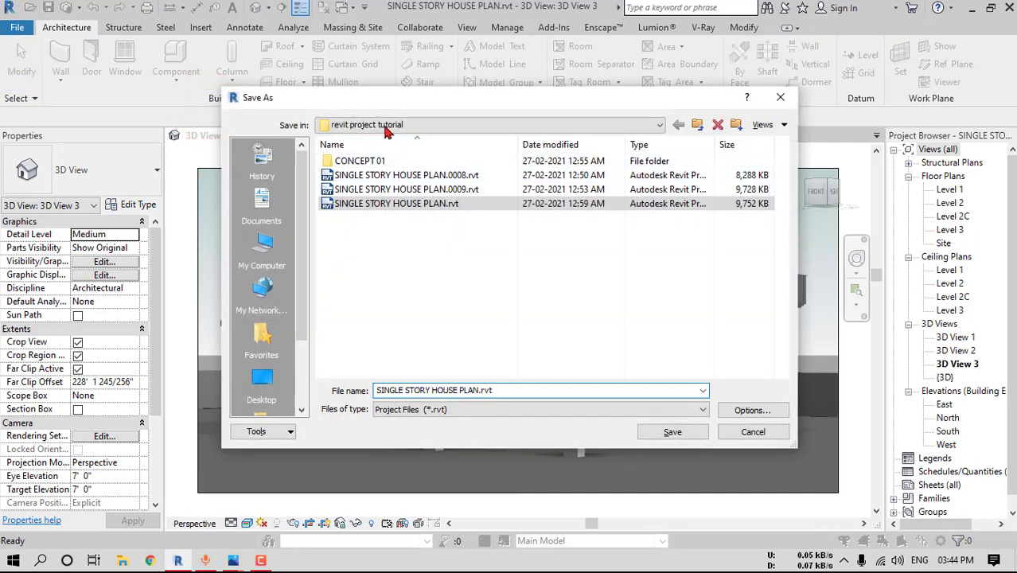
click(453, 204)
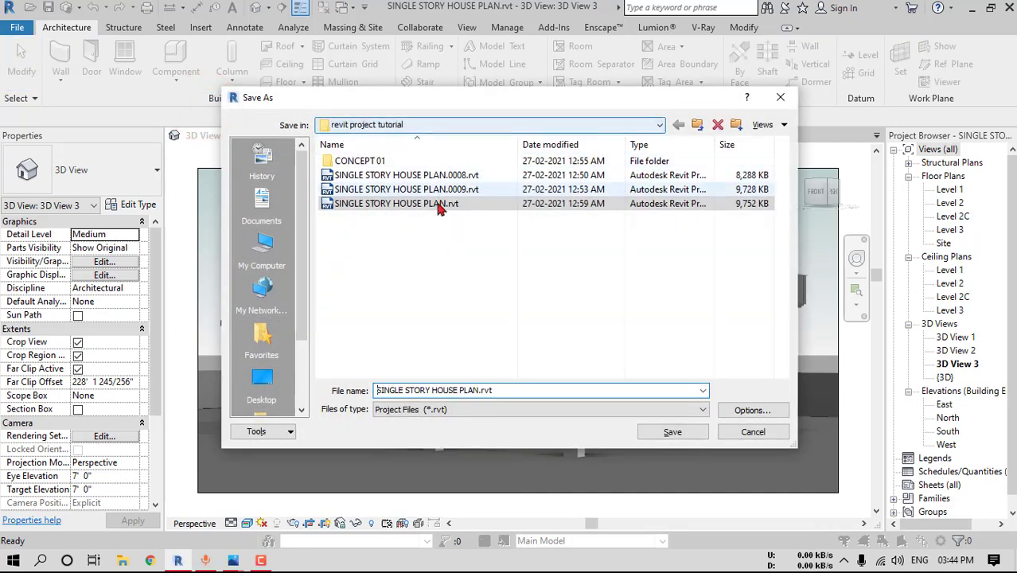
click(517, 390)
click(478, 390)
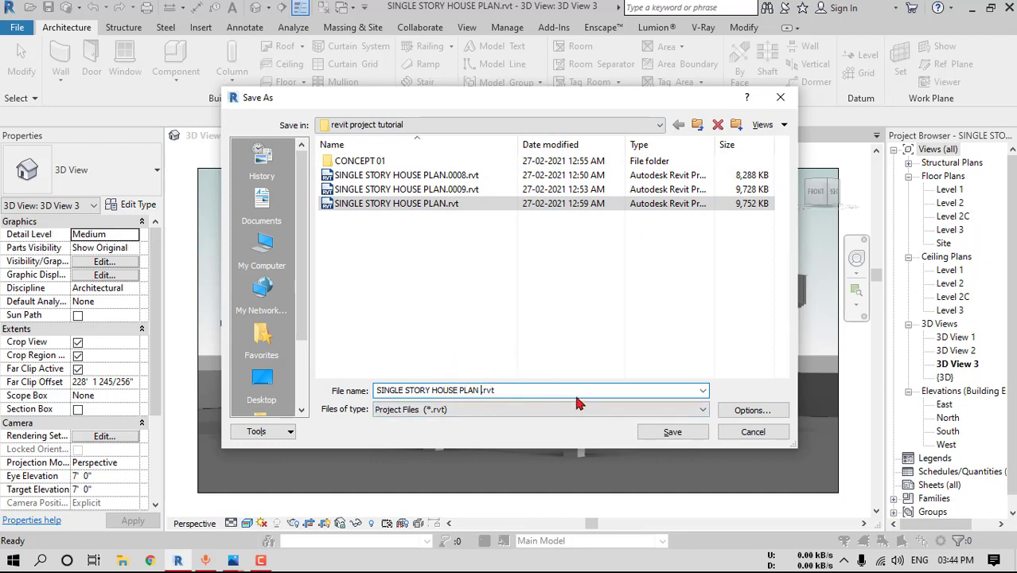
text(Concep)
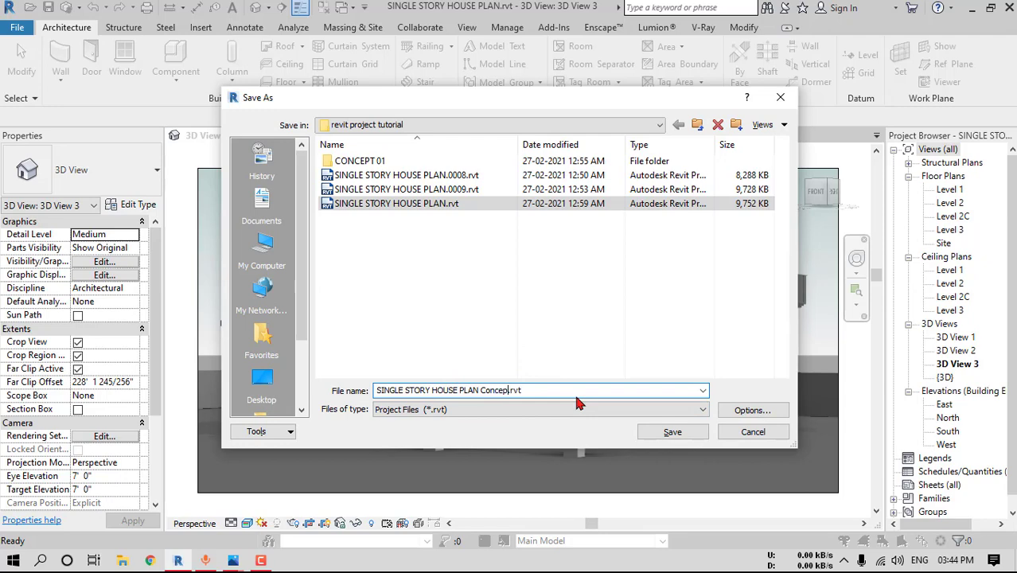
text(t 02)
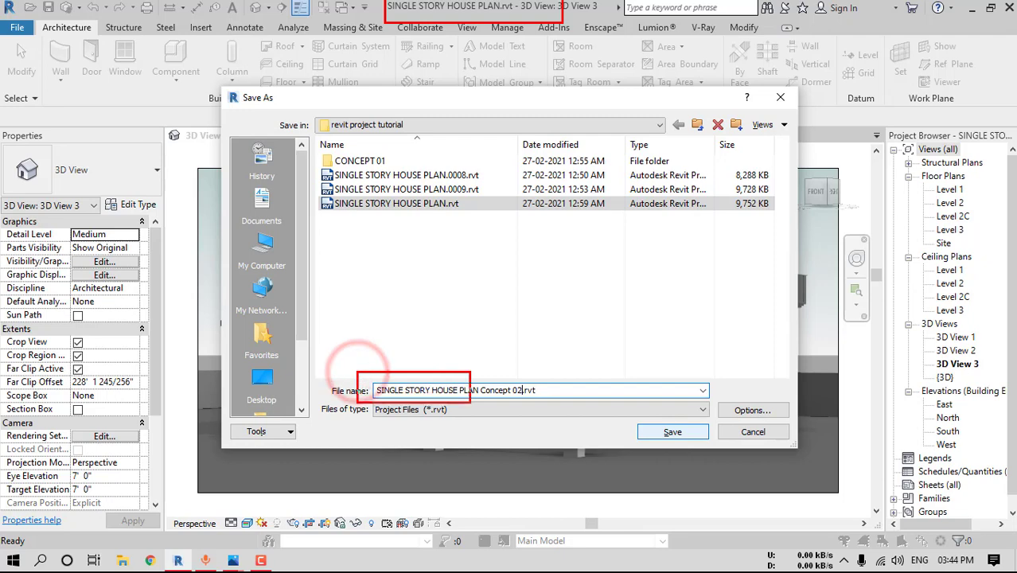
click(675, 434)
click(675, 434)
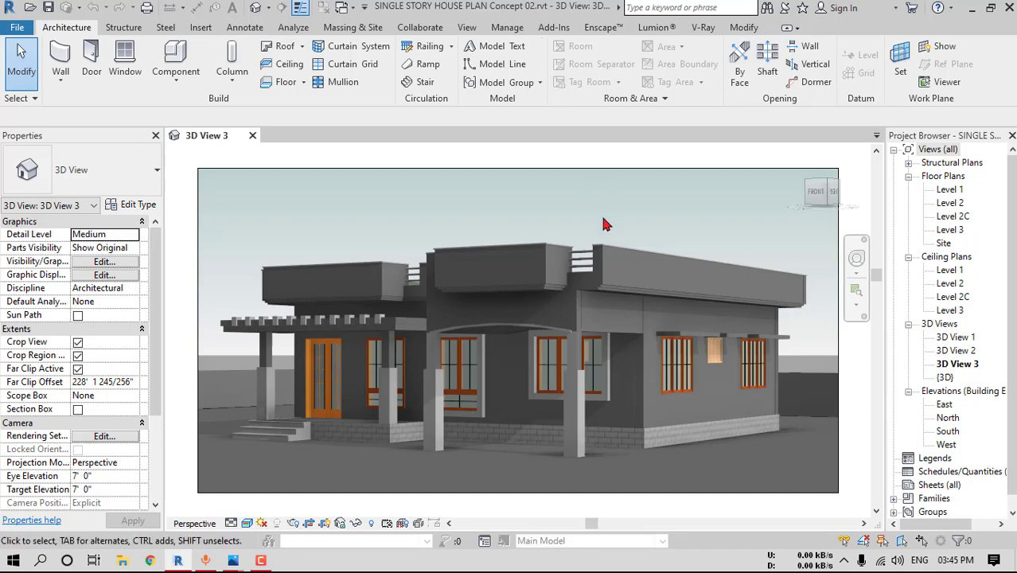
Open the default 3D view and bring the front and right sides of the house into close view
click(255, 8)
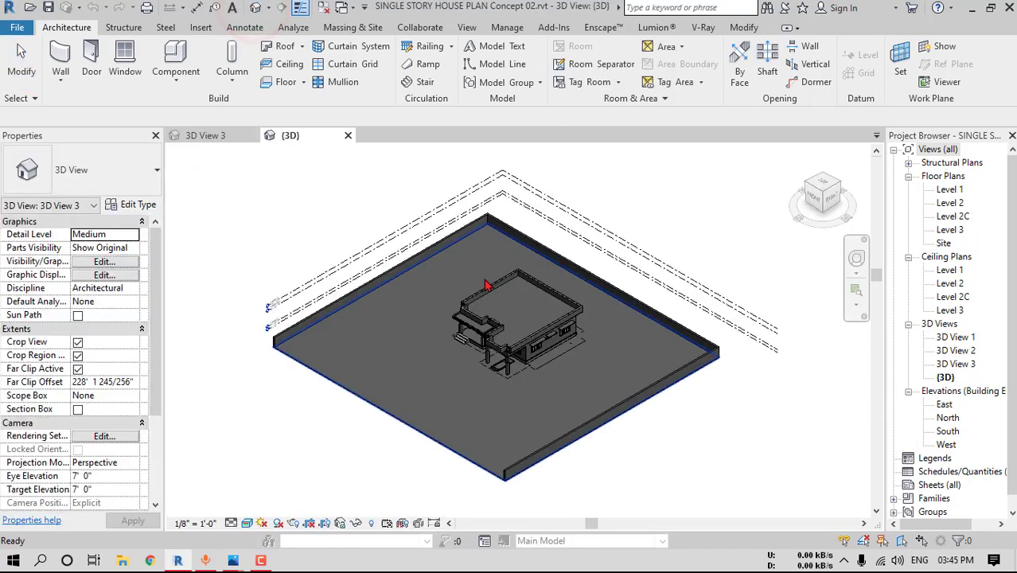
shift+middle_drag(517, 335, 470, 308)
scroll(525, 359, up, 8)
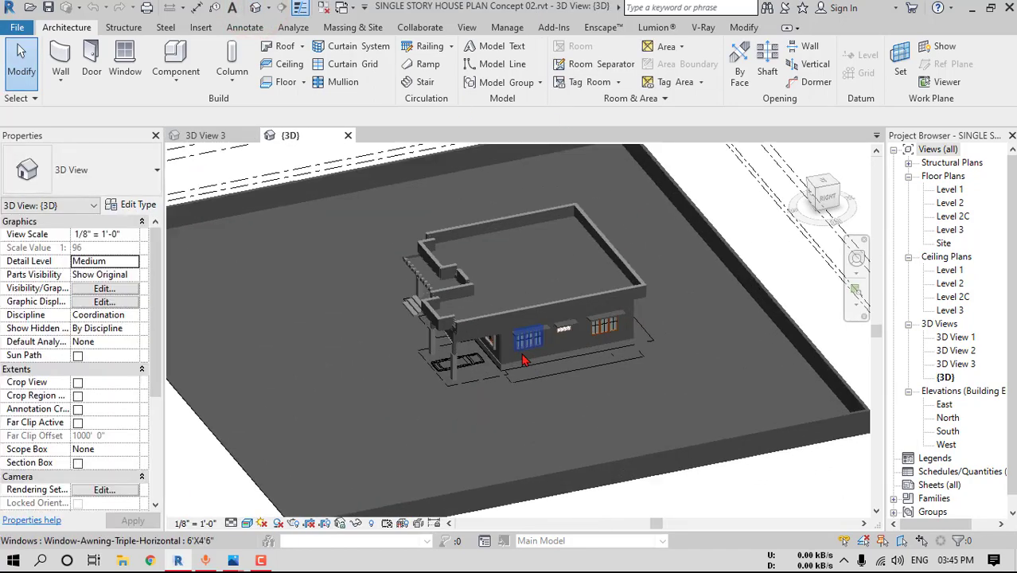
shift+middle_drag(642, 420, 629, 401)
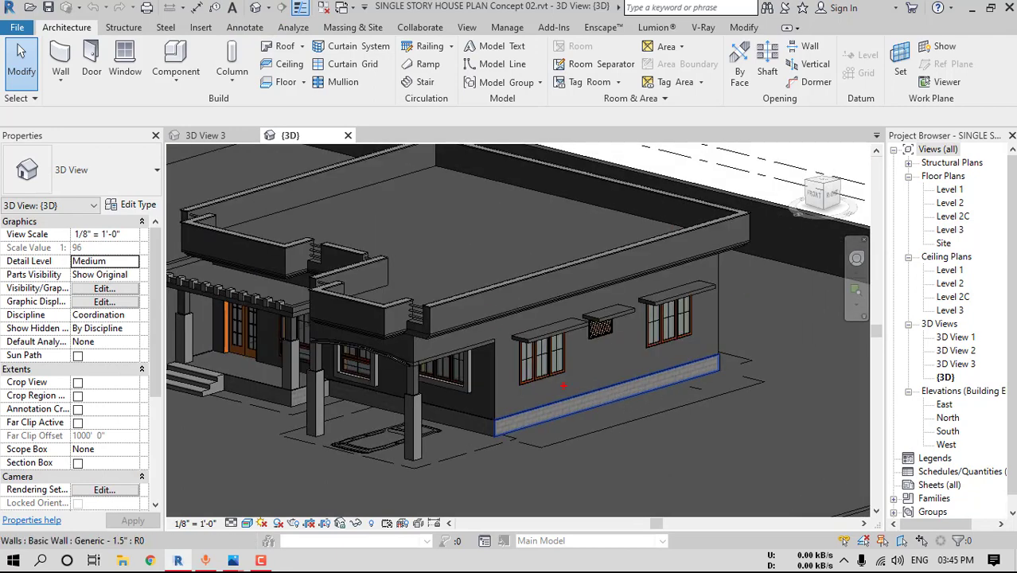
mouse_move(527, 446)
mouse_down()
mouse_move(517, 338)
mouse_move(632, 306)
mouse_up()
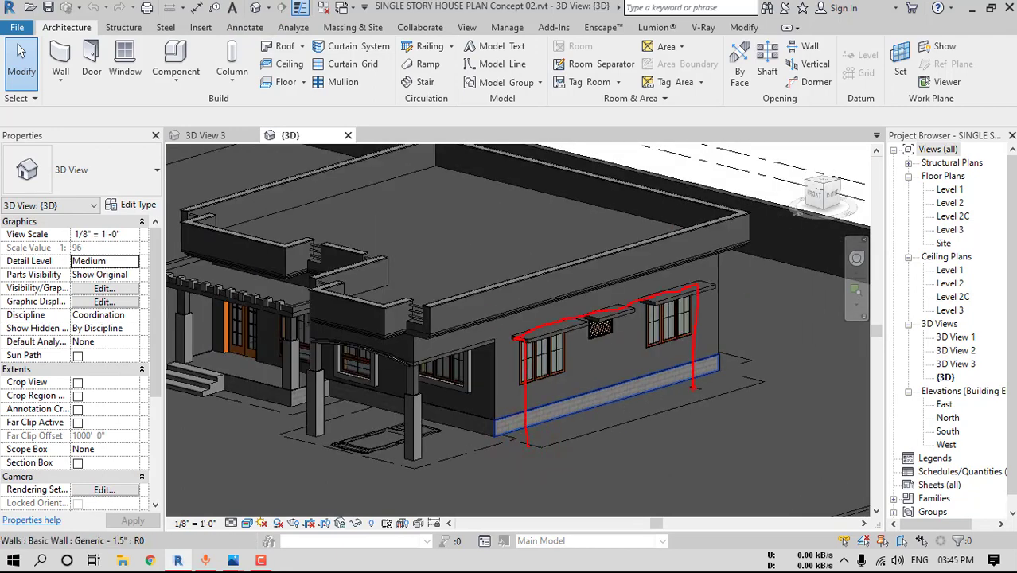
mouse_move(305, 231)
mouse_down()
mouse_move(291, 223)
mouse_move(175, 234)
mouse_up()
drag(279, 291, 317, 244)
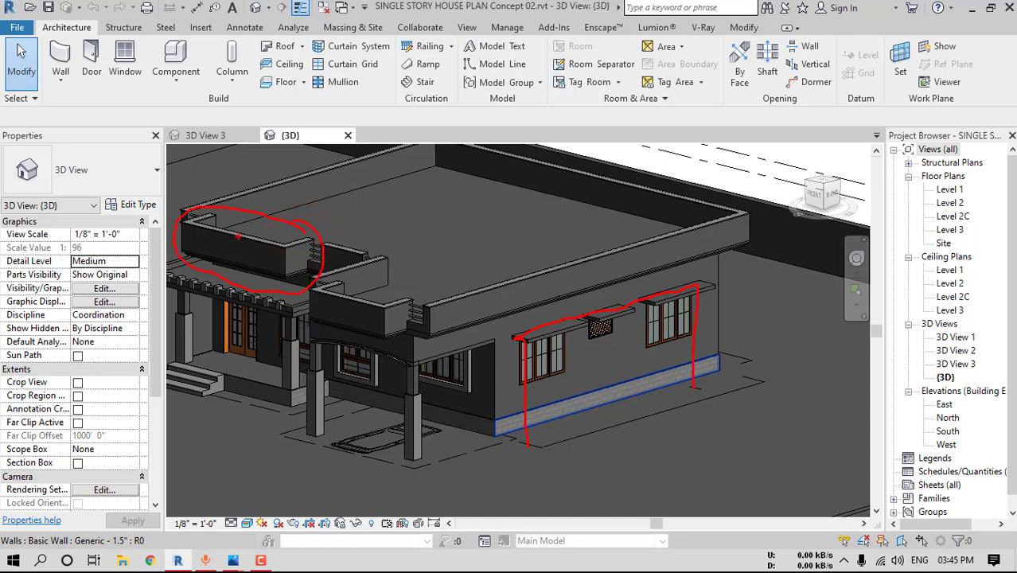
mouse_move(214, 227)
mouse_down()
mouse_move(187, 233)
mouse_move(285, 265)
mouse_up()
mouse_move(192, 217)
mouse_down()
mouse_move(327, 260)
mouse_move(341, 274)
mouse_move(316, 282)
mouse_move(364, 308)
mouse_move(345, 318)
mouse_up()
drag(319, 283, 429, 324)
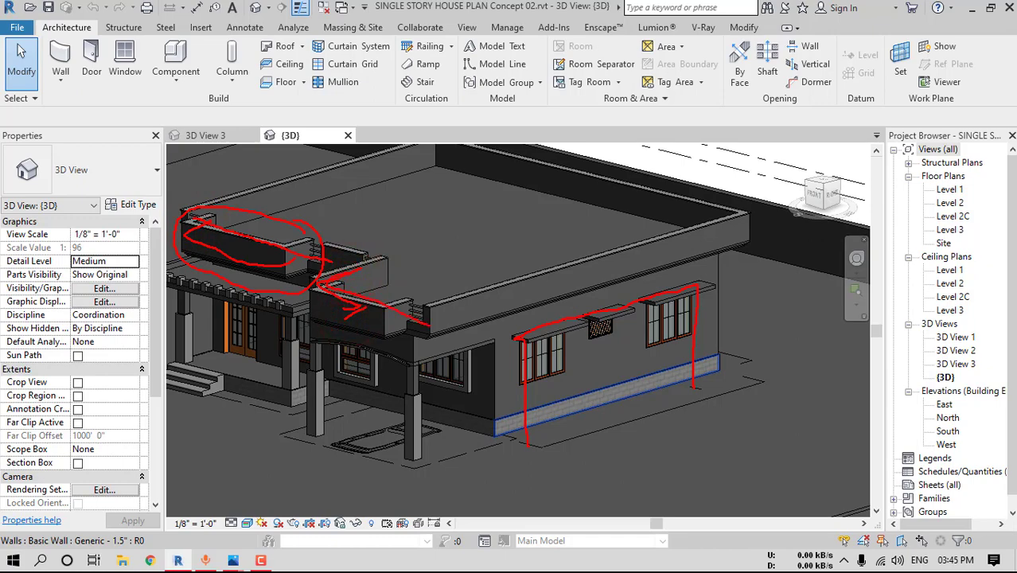
key(Escape)
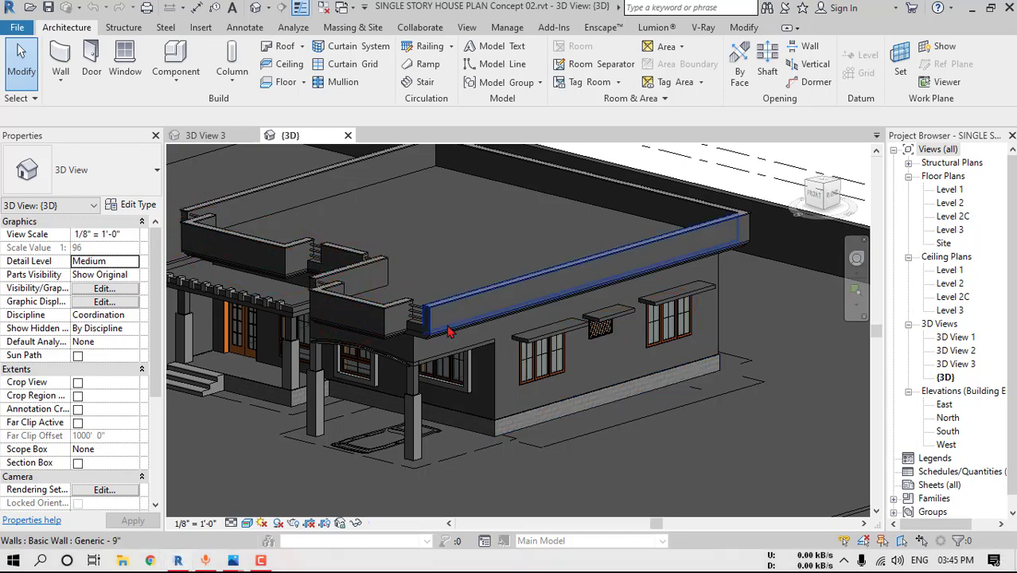
Open the in-place parapet coping for editing and delete the sweep over the projecting parapet above the pergola
mouse_move(425, 345)
shift+middle_down()
mouse_move(491, 362)
mouse_move(628, 351)
shift+middle_up()
middle_drag(530, 362, 480, 342)
scroll(462, 324, up, 3)
click(460, 315)
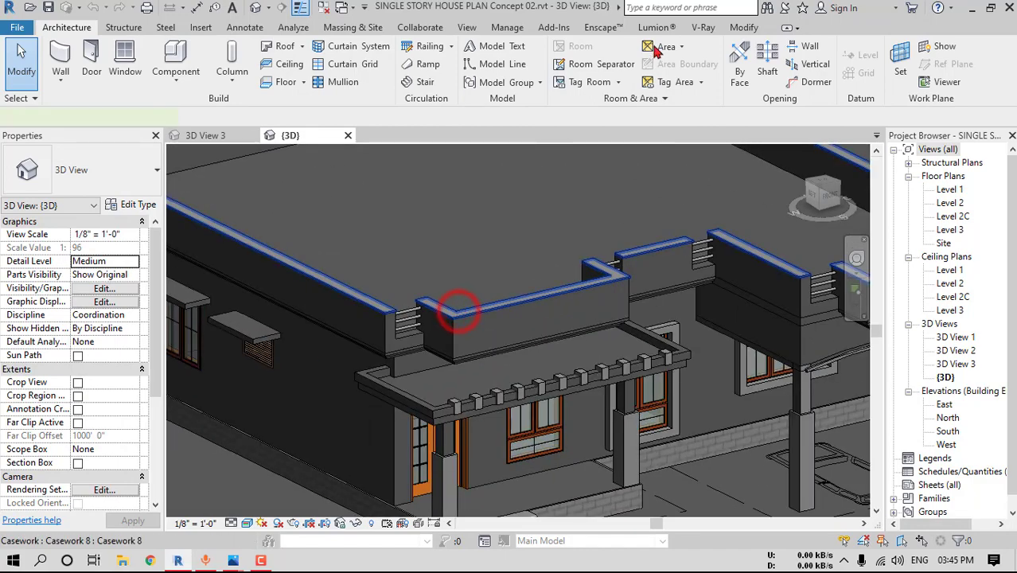
double_click(493, 312)
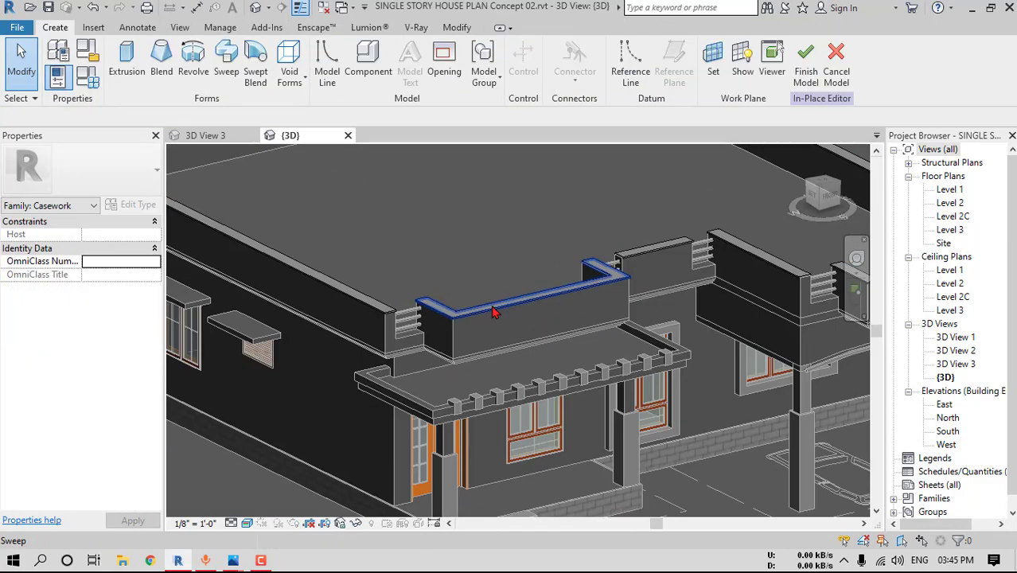
click(488, 311)
key(Delete)
middle_drag(631, 316, 552, 308)
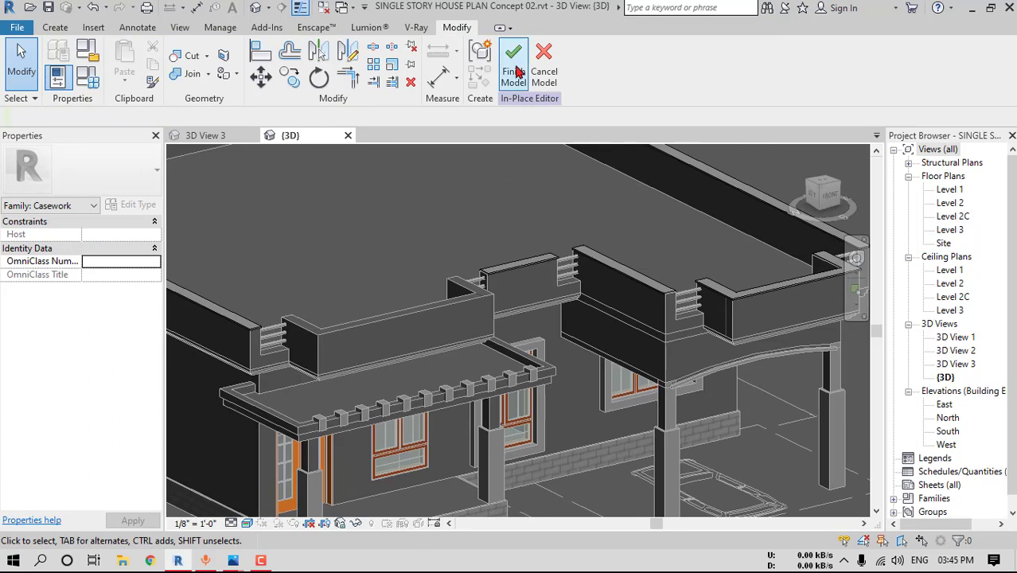
Delete the coping sweeps on the short middle parapet and the carport's projecting parapet, finishing the in-place model
click(513, 267)
key(Delete)
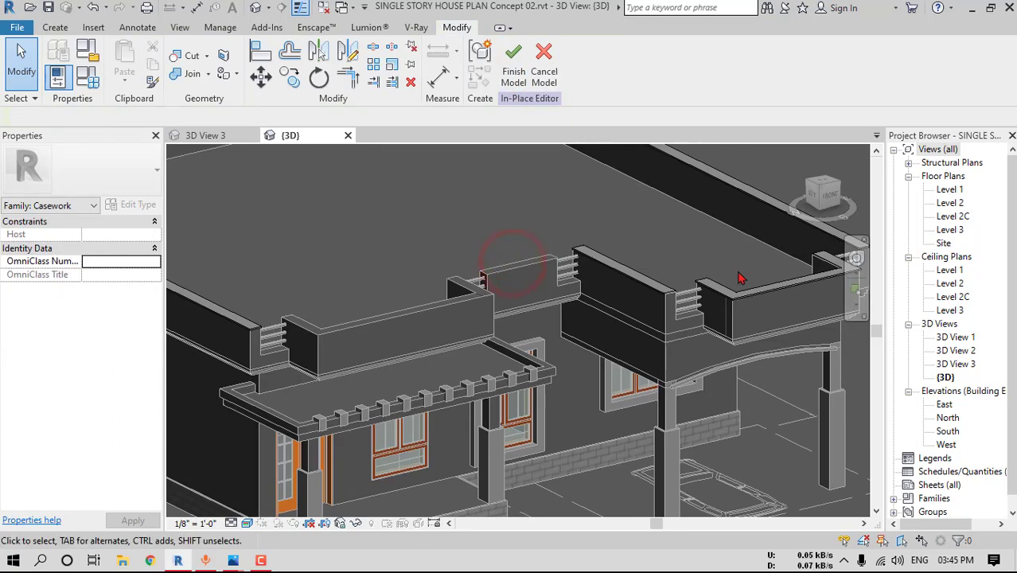
middle_drag(748, 280, 617, 269)
click(621, 277)
key(Delete)
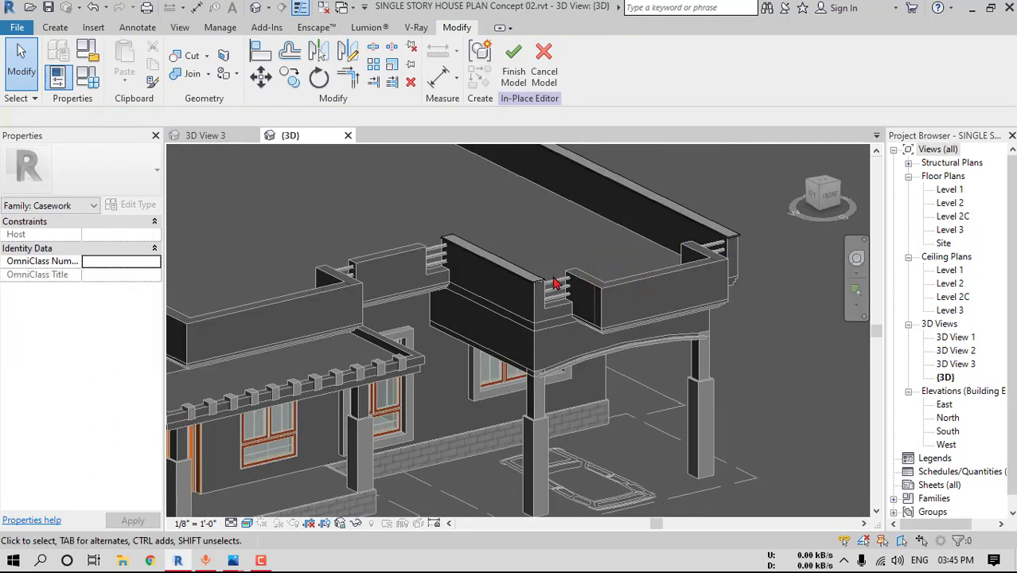
click(515, 65)
Delete the front wall and both side return walls of the projecting parapet above the pergola
scroll(602, 216, down, 1)
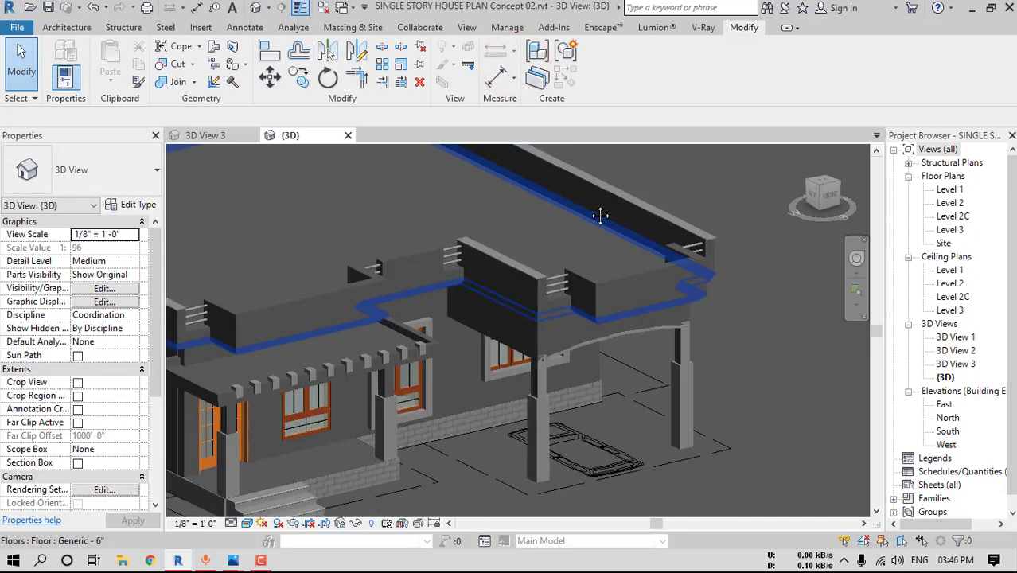
middle_drag(601, 215, 658, 220)
click(435, 298)
key(Delete)
scroll(342, 304, up, 1)
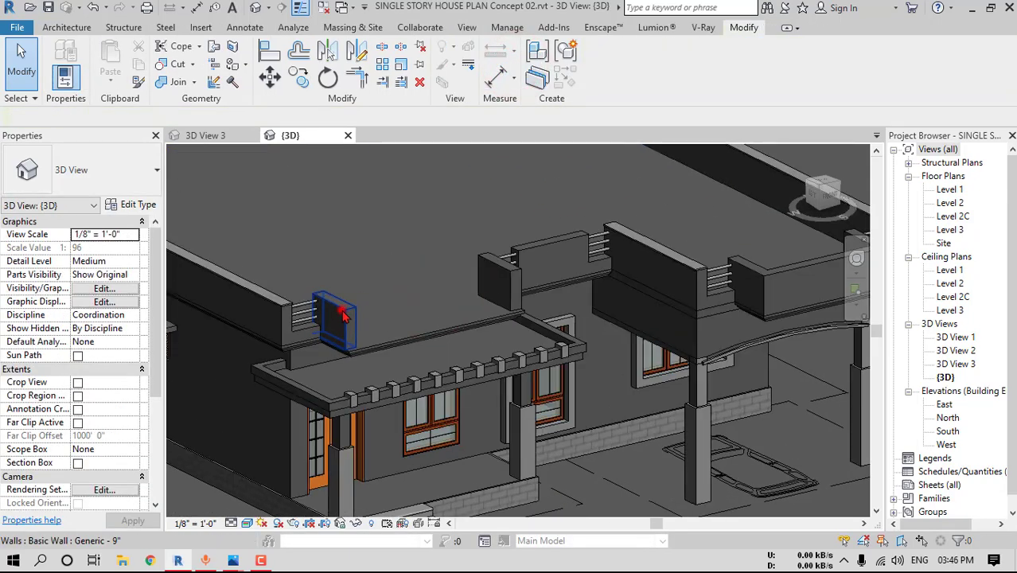
click(341, 310)
key(Delete)
click(518, 281)
key(Delete)
Delete the front and side return walls of the projecting parapet above the carport
scroll(626, 268, down, 1)
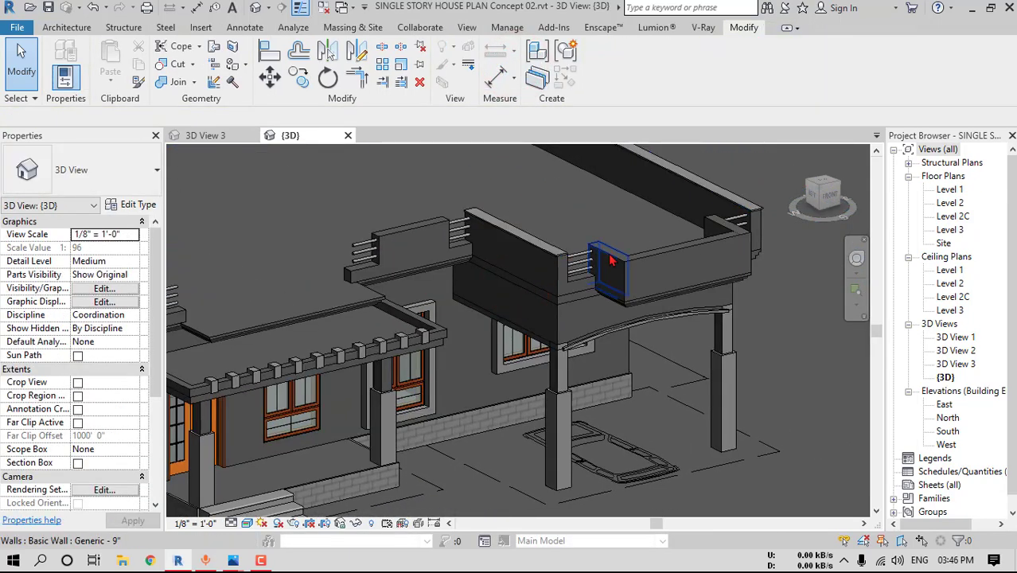
click(644, 253)
key(Delete)
click(727, 233)
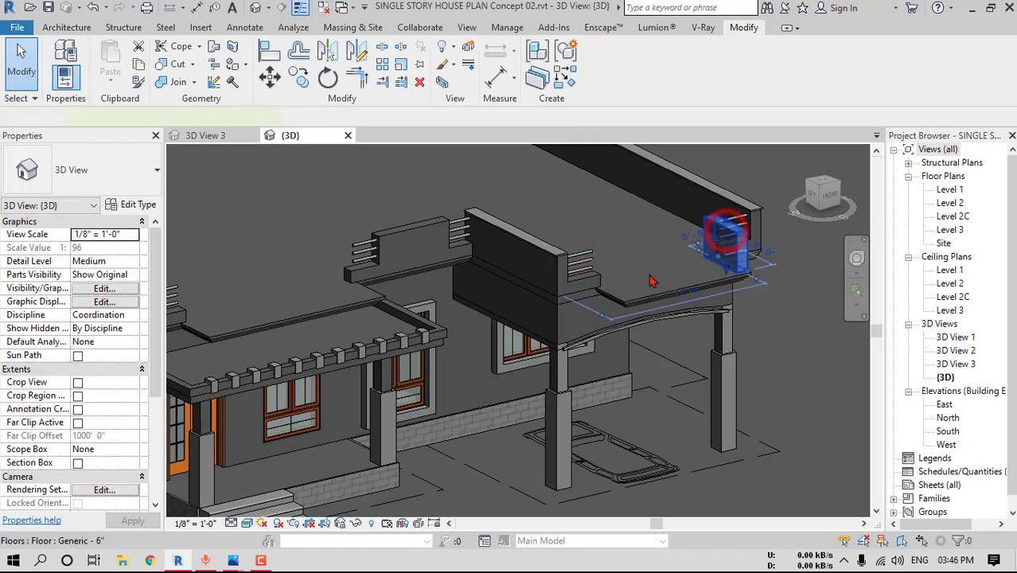
key(Delete)
Edit the Level 3 roof slab's boundary, aligning its edge above the pergola with the parapet base face and deleting the too-short lines
middle_drag(619, 280, 770, 286)
click(385, 291)
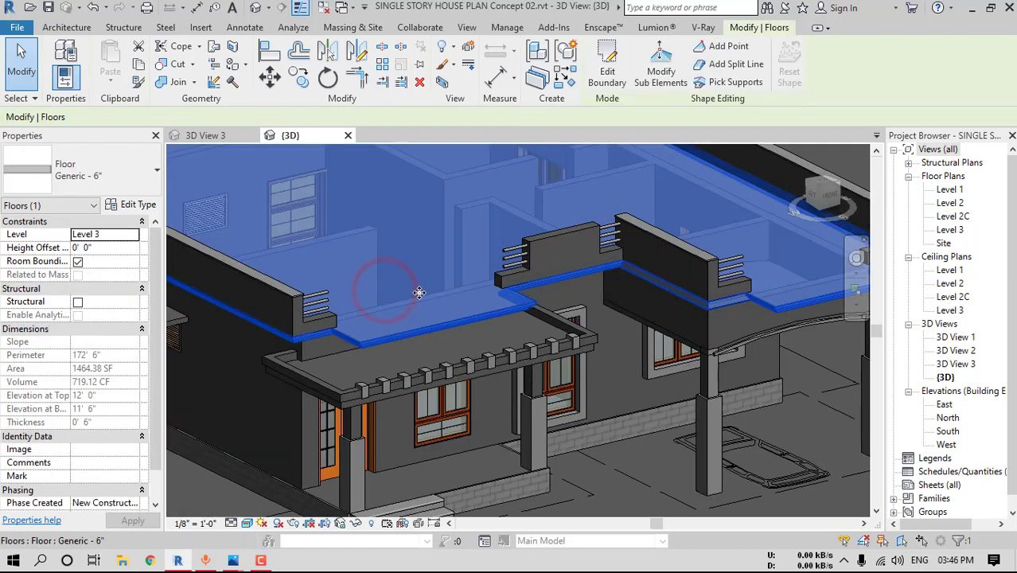
shift+middle_drag(489, 302, 509, 296)
click(607, 62)
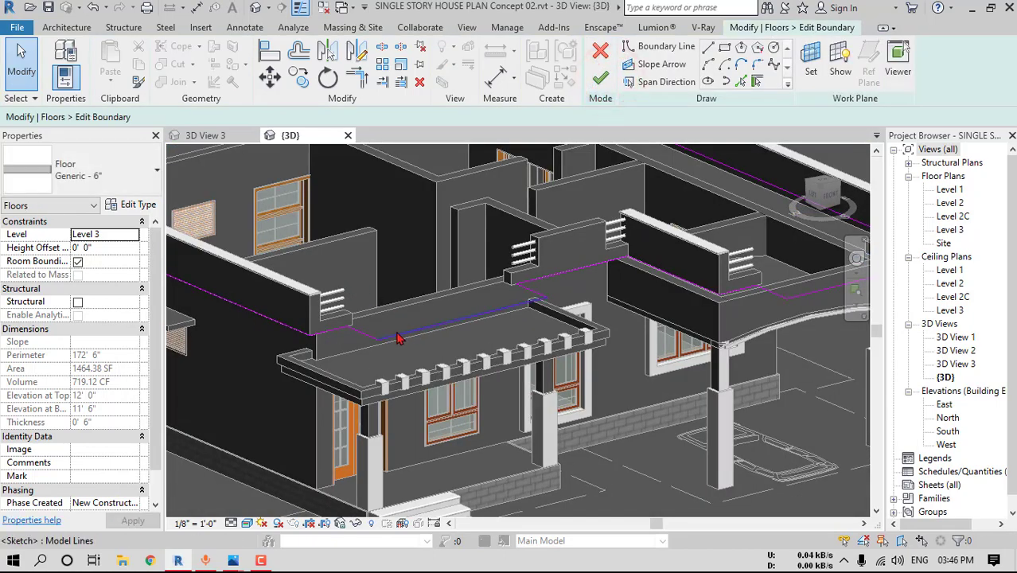
scroll(389, 342, up, 3)
click(268, 53)
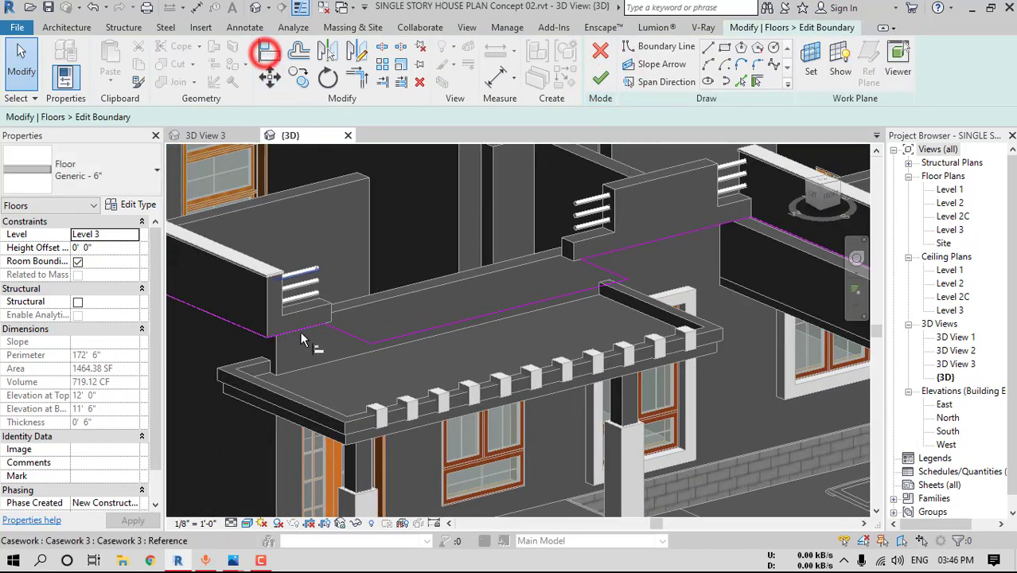
scroll(291, 313, up, 4)
click(291, 290)
click(656, 324)
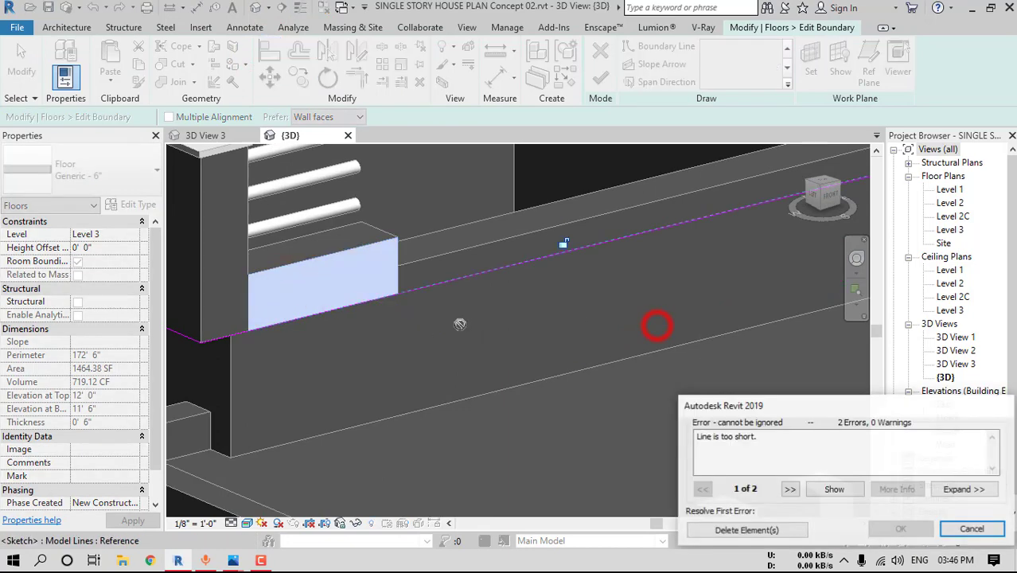
scroll(459, 324, down, 2)
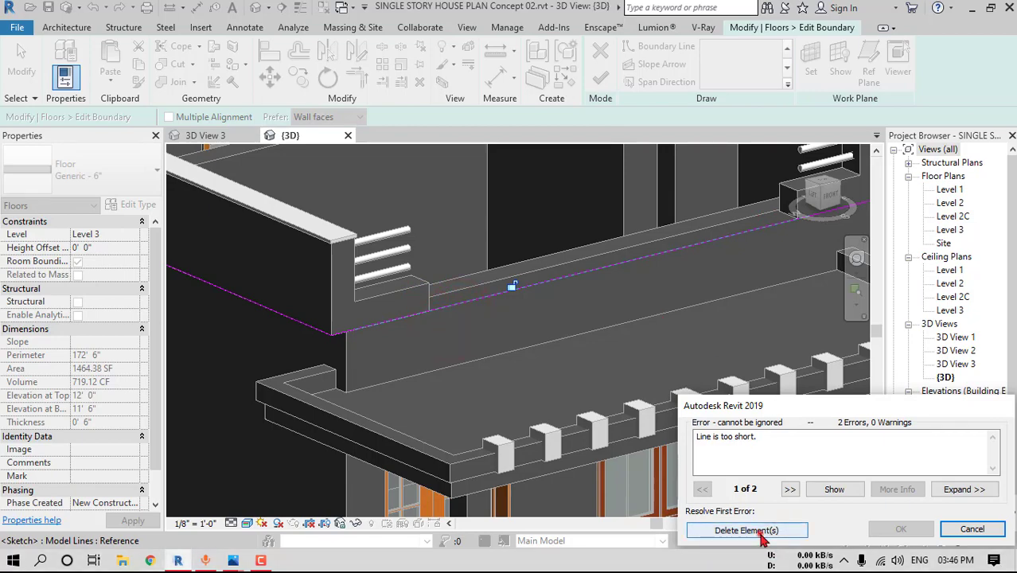
click(752, 530)
scroll(552, 363, down, 2)
scroll(552, 362, down, 2)
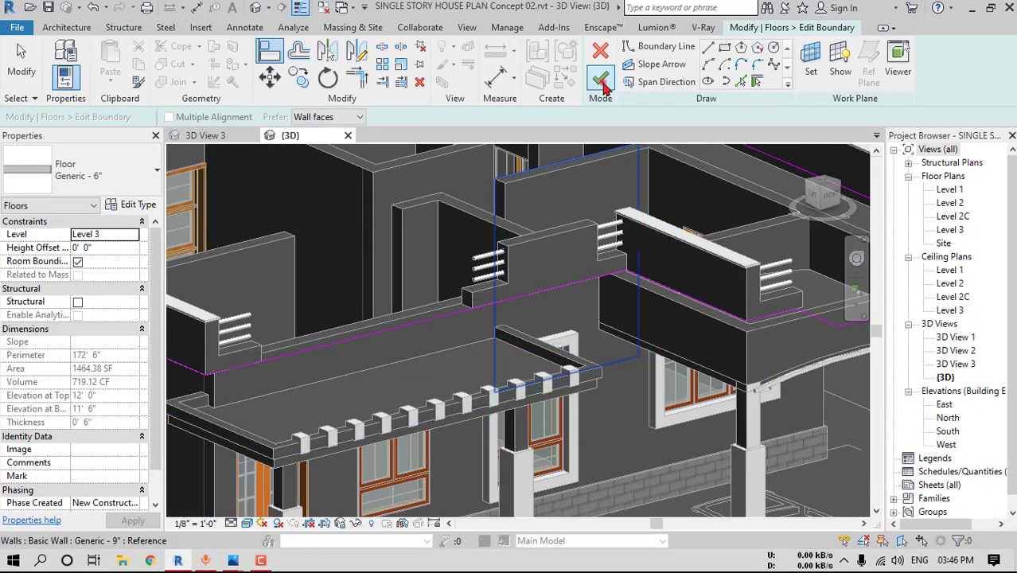
Finish the roof slab's boundary edit and delete the Casework 9 family type that can't regenerate
click(600, 77)
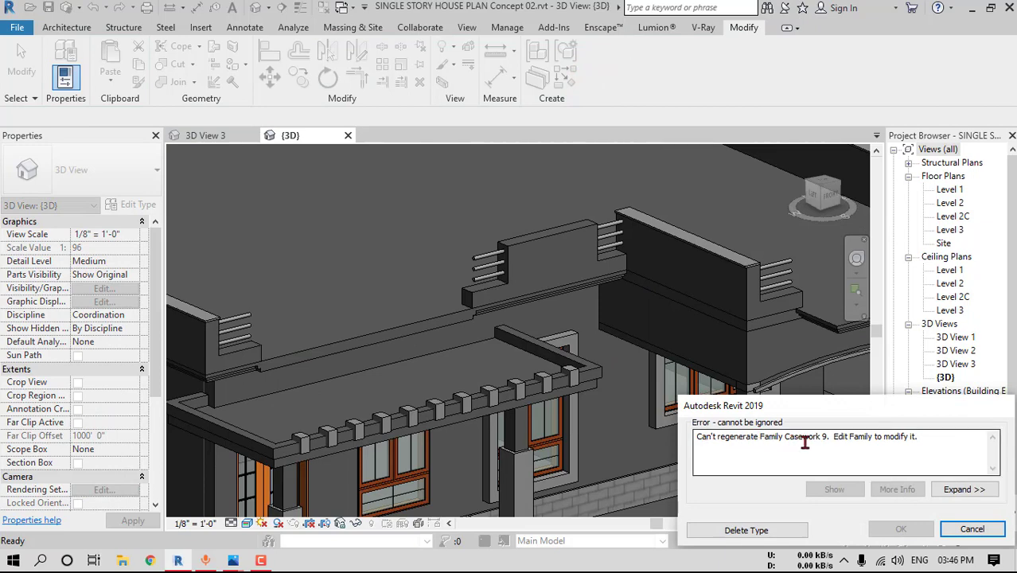
click(258, 368)
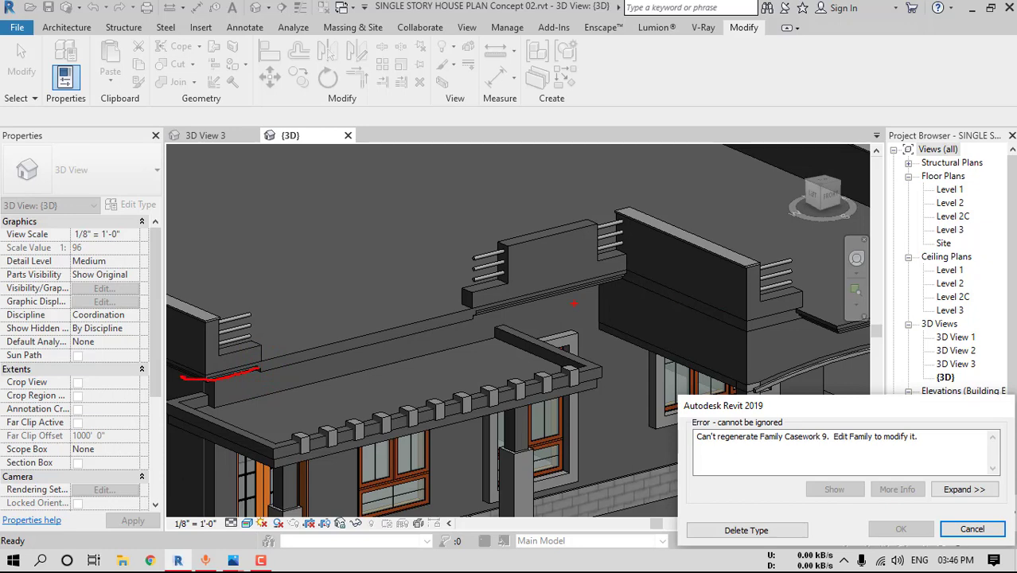
drag(498, 309, 601, 288)
key(Escape)
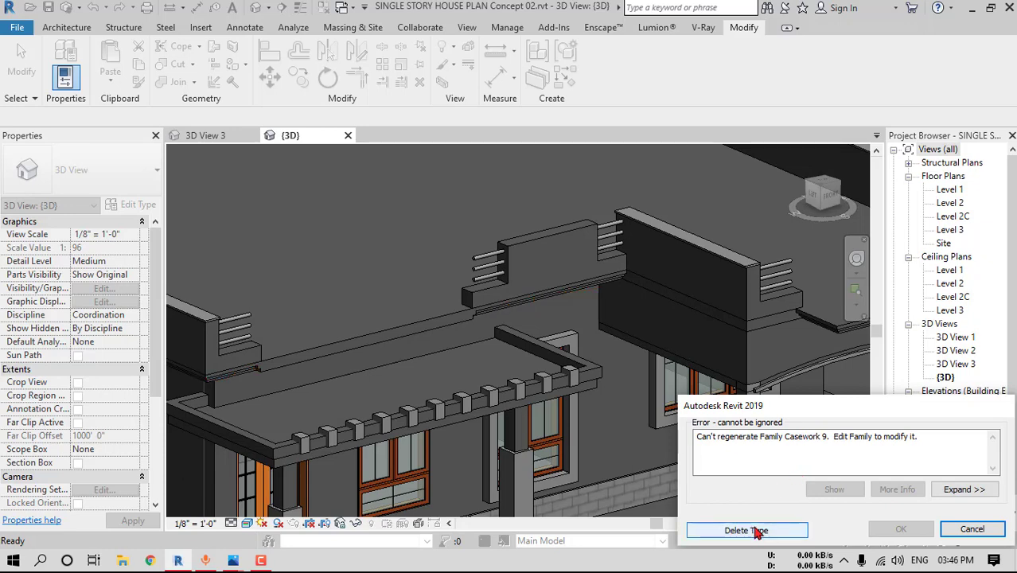
click(753, 528)
scroll(500, 295, down, 1)
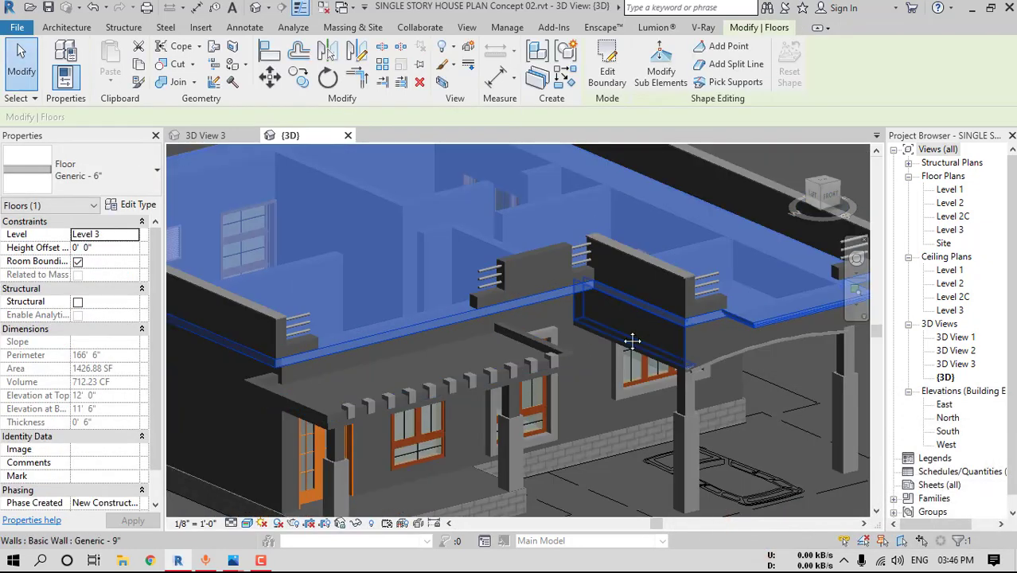
middle_drag(631, 341, 525, 369)
key(Escape)
Edit the Level 3 roof slab's boundary, aligning its projecting edge above the carport with the carport's front wall face and deleting the too-short lines
middle_drag(669, 360, 629, 373)
scroll(494, 314, up, 2)
middle_drag(476, 319, 606, 299)
middle_drag(693, 337, 582, 353)
click(684, 350)
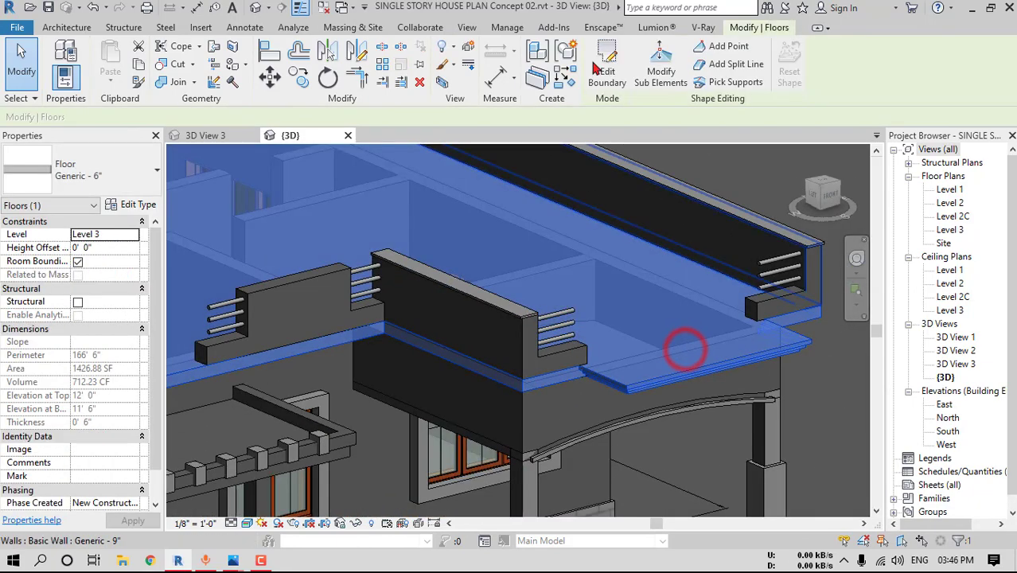
click(603, 51)
click(270, 56)
scroll(593, 395, up, 1)
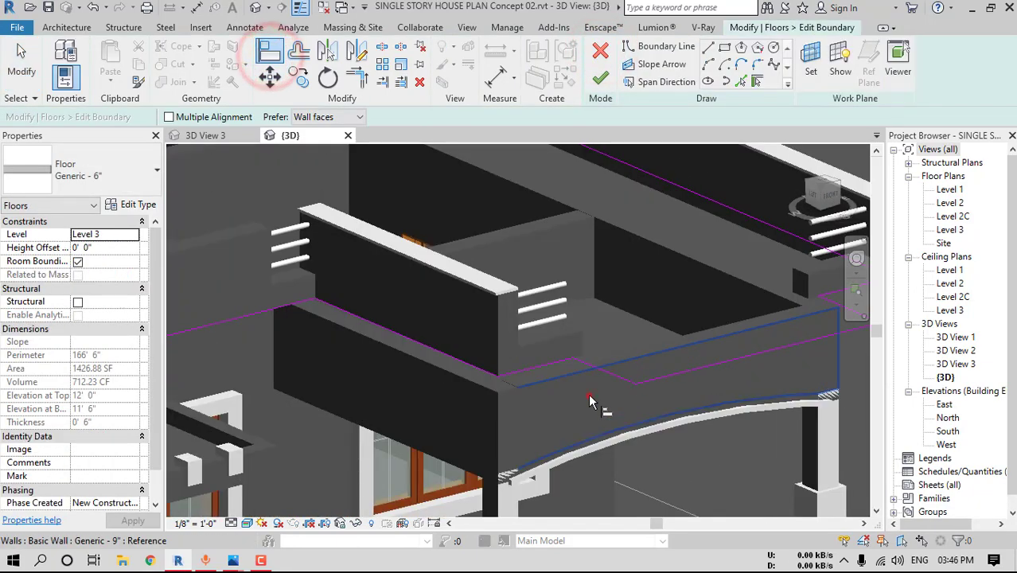
click(588, 395)
click(677, 372)
click(774, 531)
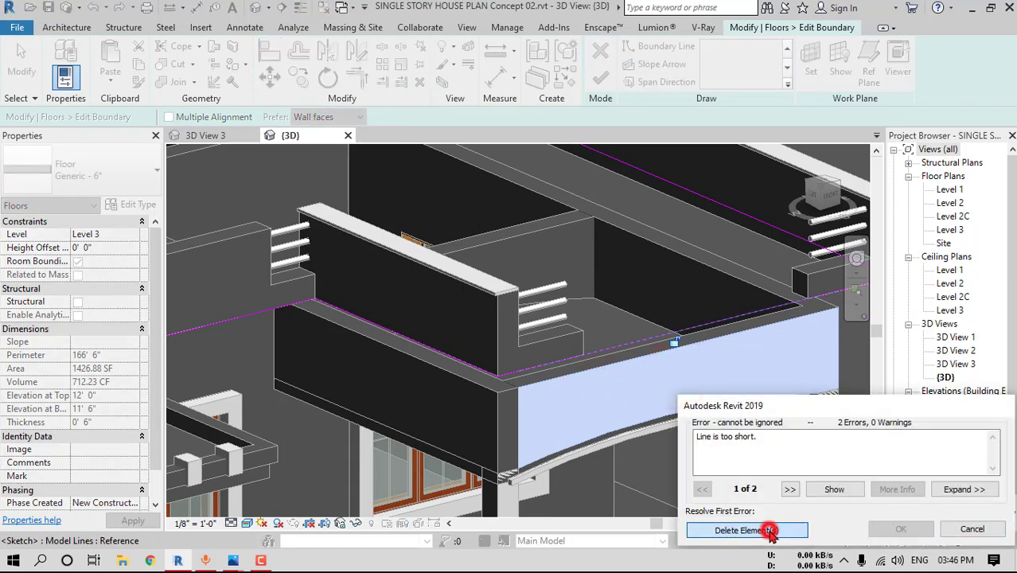
Finish the roof slab's boundary edit and delete the elements that block it
click(602, 56)
key(Return)
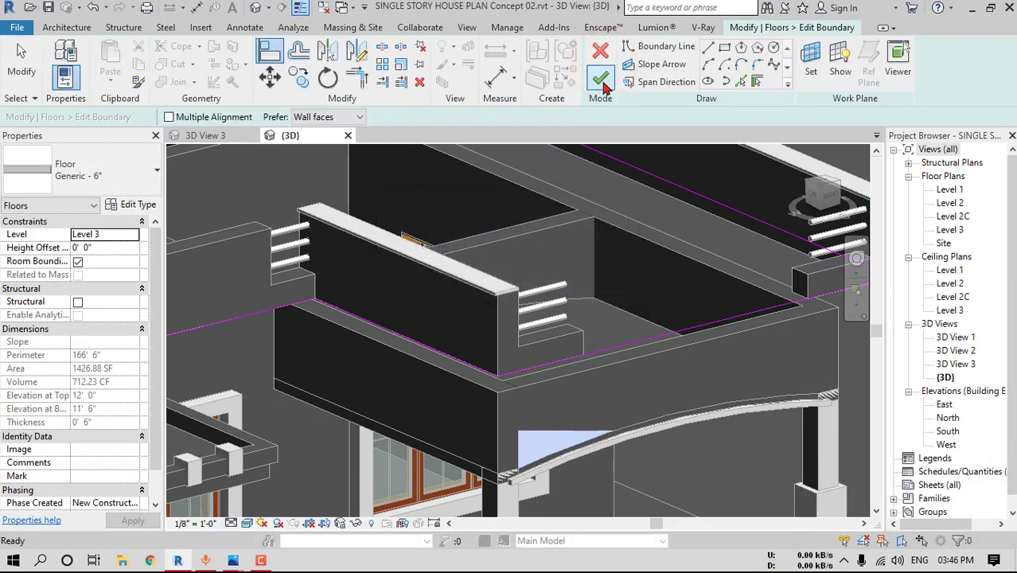
click(754, 529)
scroll(595, 335, down, 2)
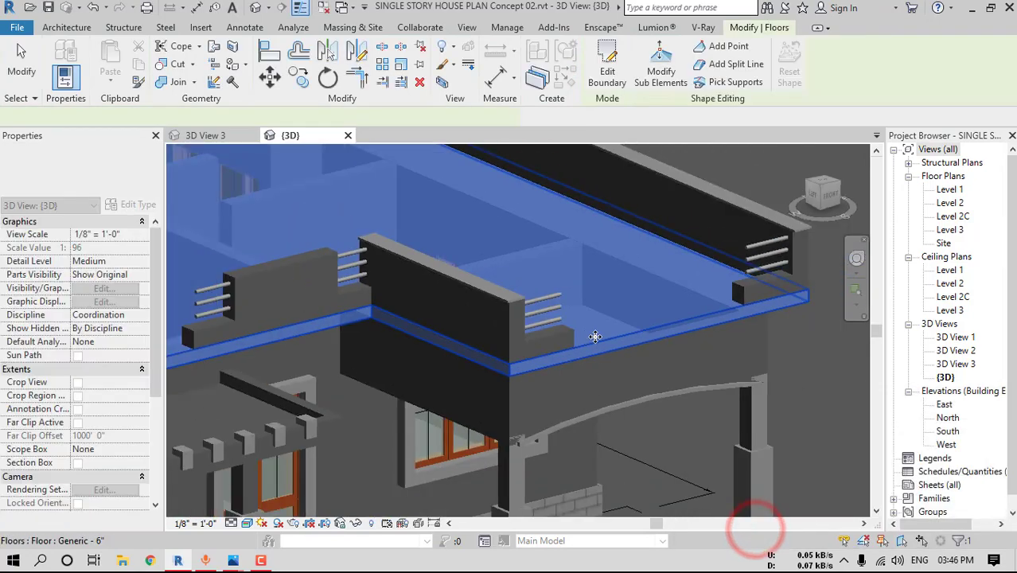
middle_drag(644, 289, 684, 374)
scroll(637, 322, down, 2)
key(Escape)
In the Level 3 plan, edit the roof slab's boundary and offset its inner side edge at the carport outward by 2' 0" without copying
scroll(477, 354, up, 5)
click(478, 354)
shift+middle_drag(478, 354, 605, 470)
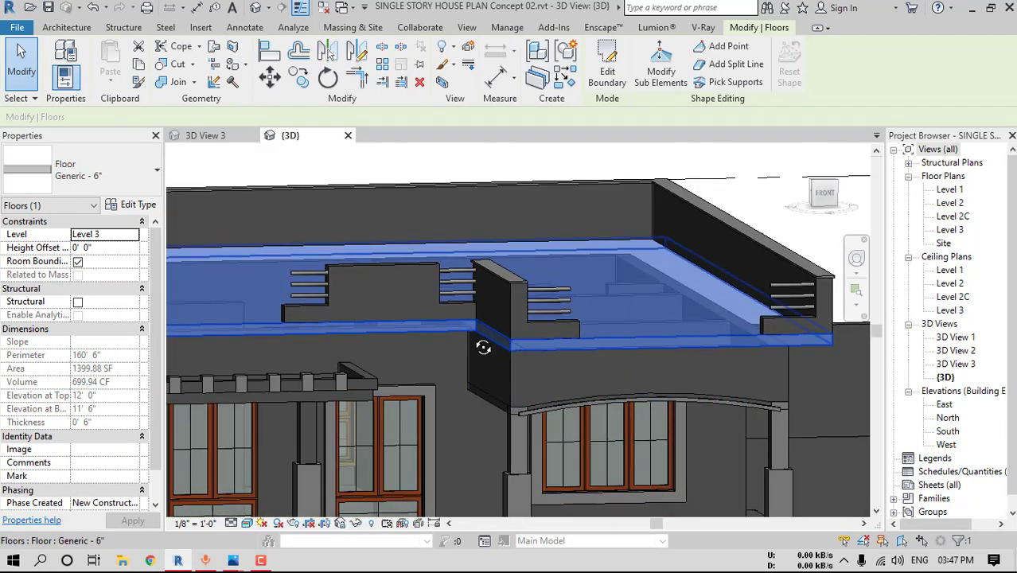
shift+middle_drag(483, 347, 469, 370)
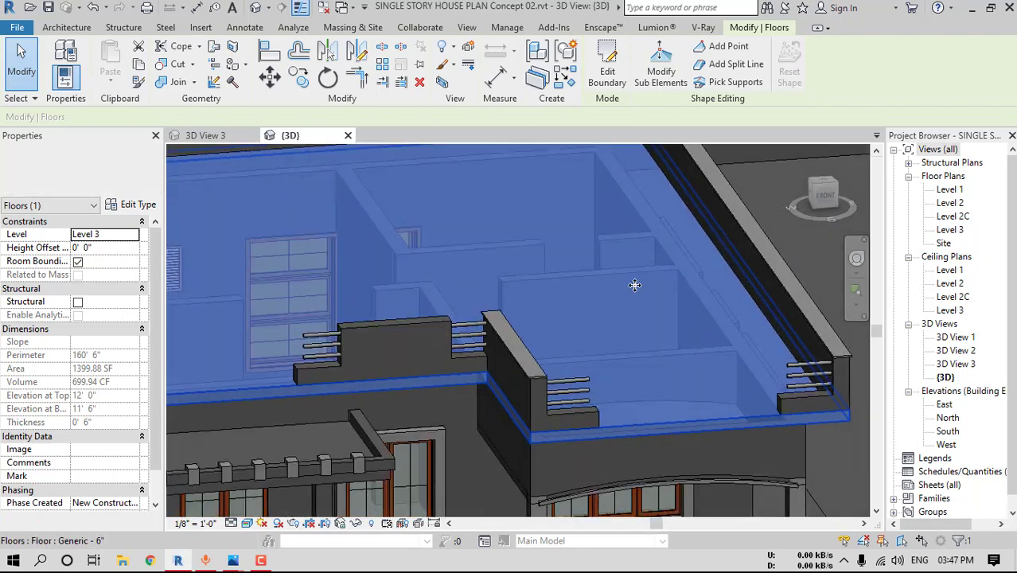
double_click(949, 230)
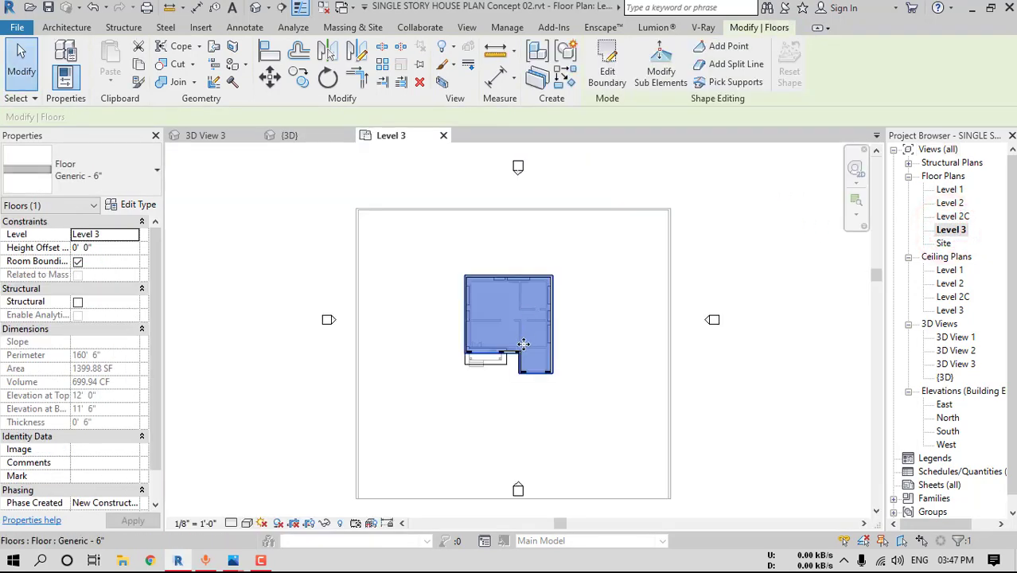
click(608, 76)
scroll(594, 343, up, 6)
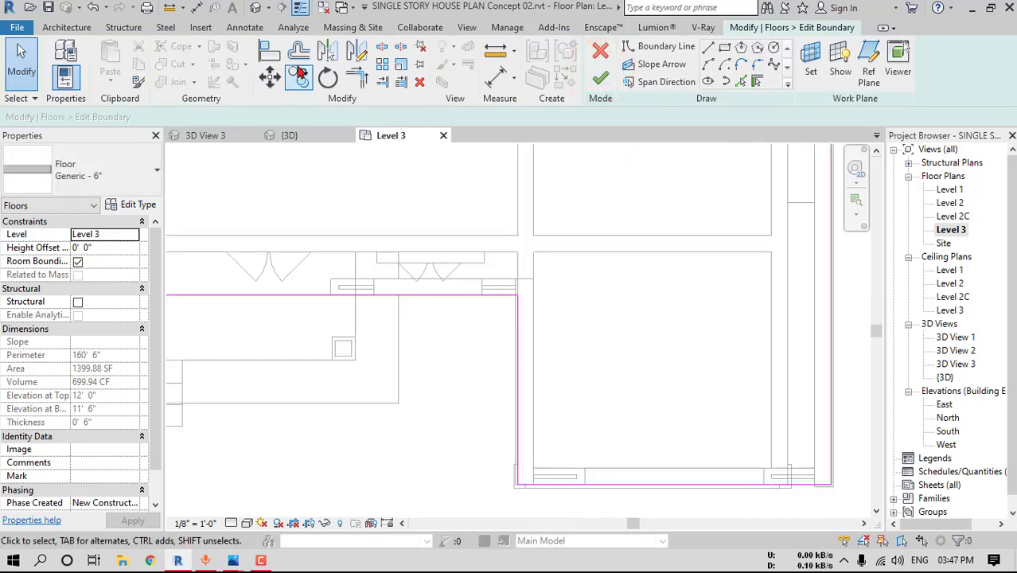
click(298, 55)
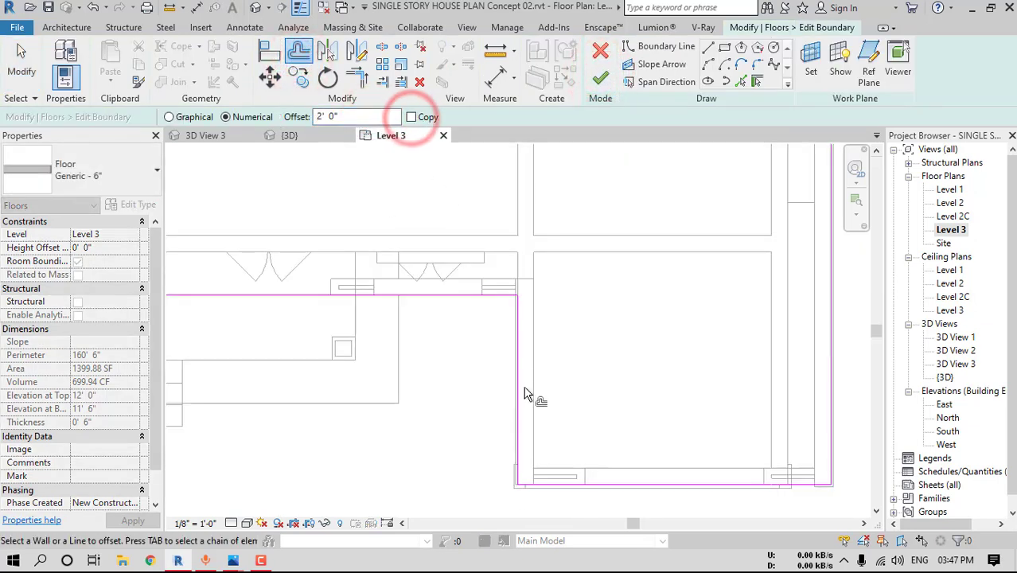
scroll(552, 388, down, 2)
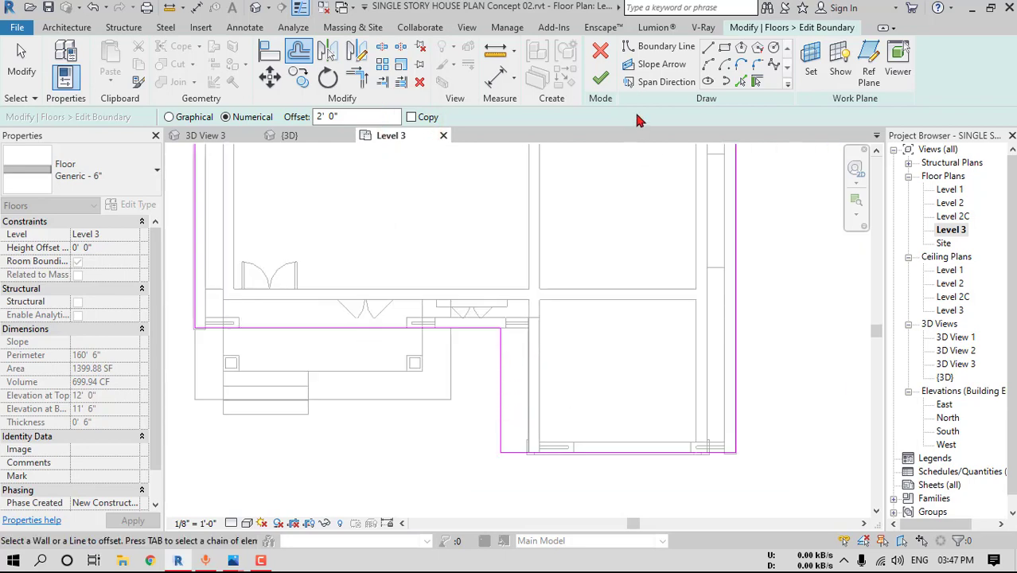
Finish the roof slab's boundary, attach the walls below to its underside and return to the 3D view
click(601, 80)
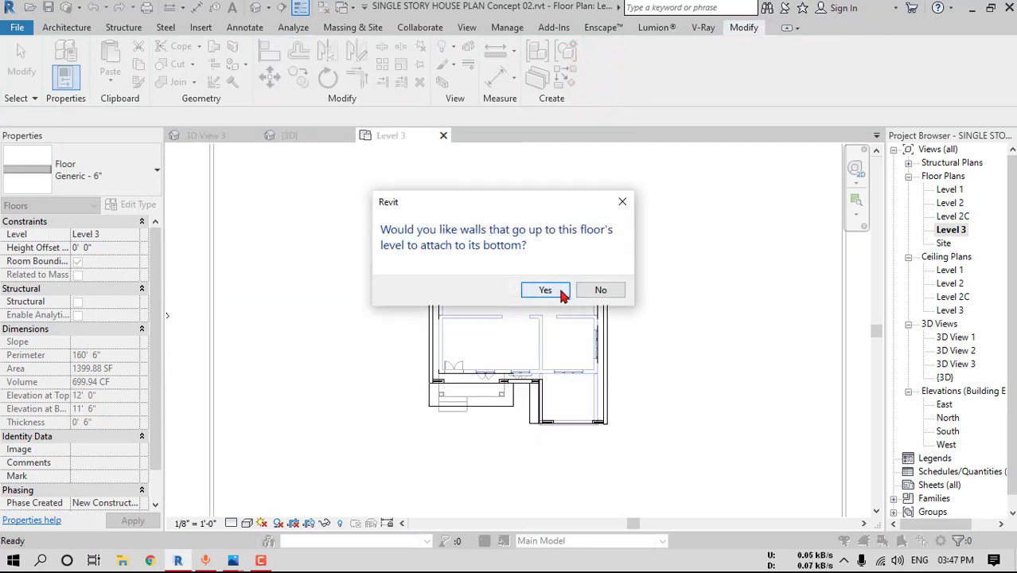
click(545, 290)
click(255, 8)
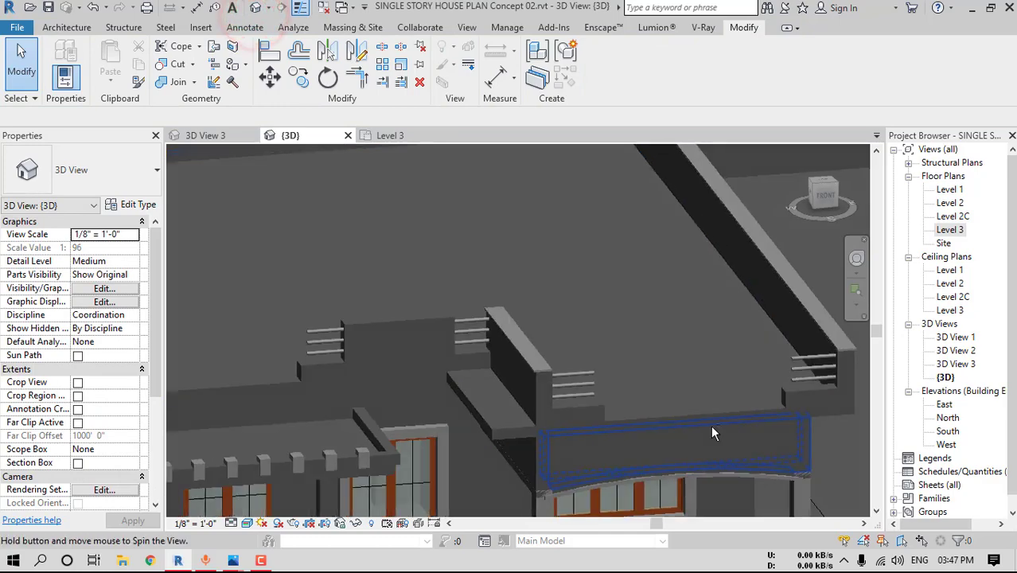
Edit the roof slab's boundary and offset its front edge above the carport outward by 0' 6" without copying
shift+middle_drag(712, 433, 648, 437)
scroll(642, 431, up, 3)
click(639, 425)
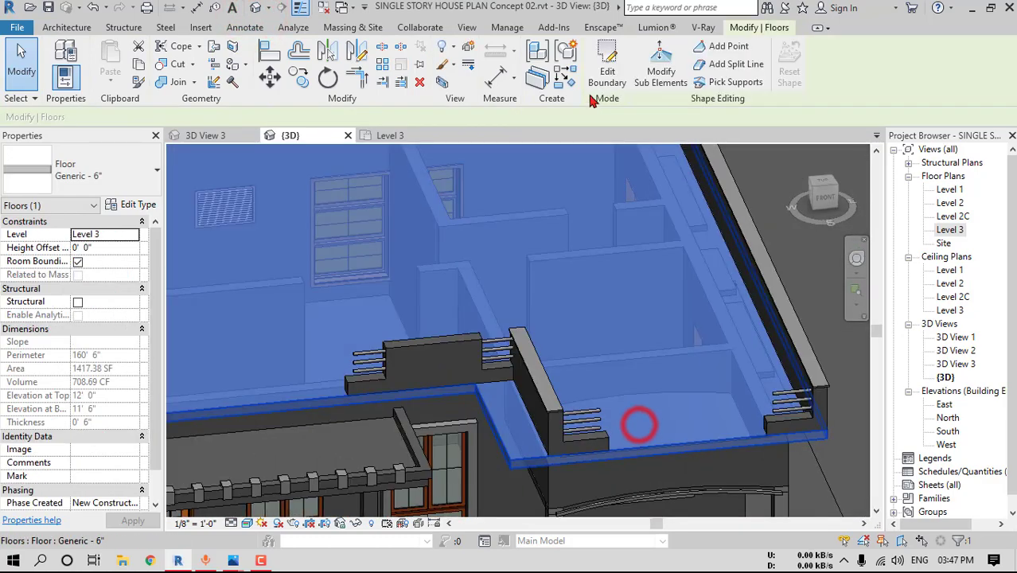
click(607, 65)
click(303, 54)
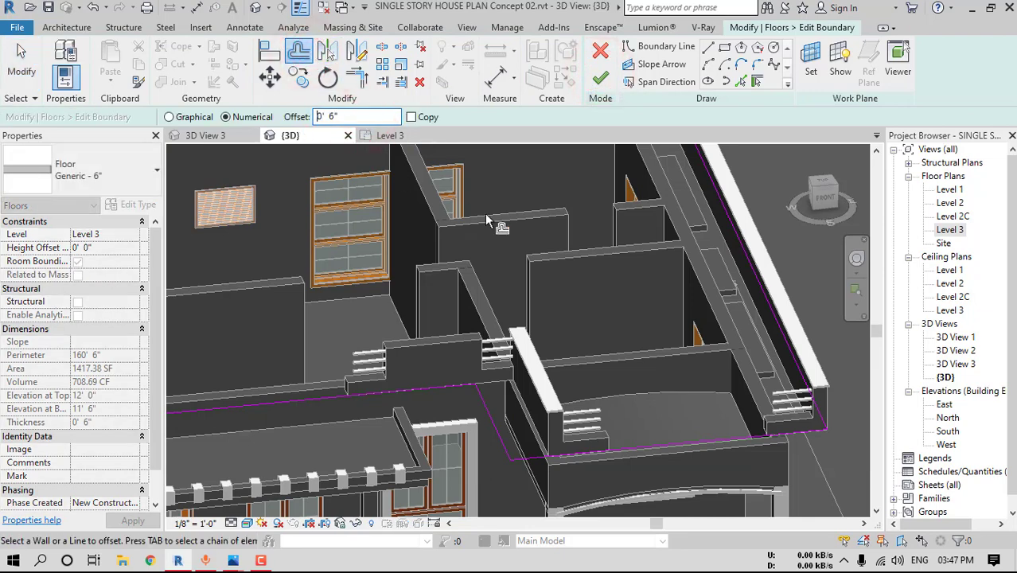
click(688, 446)
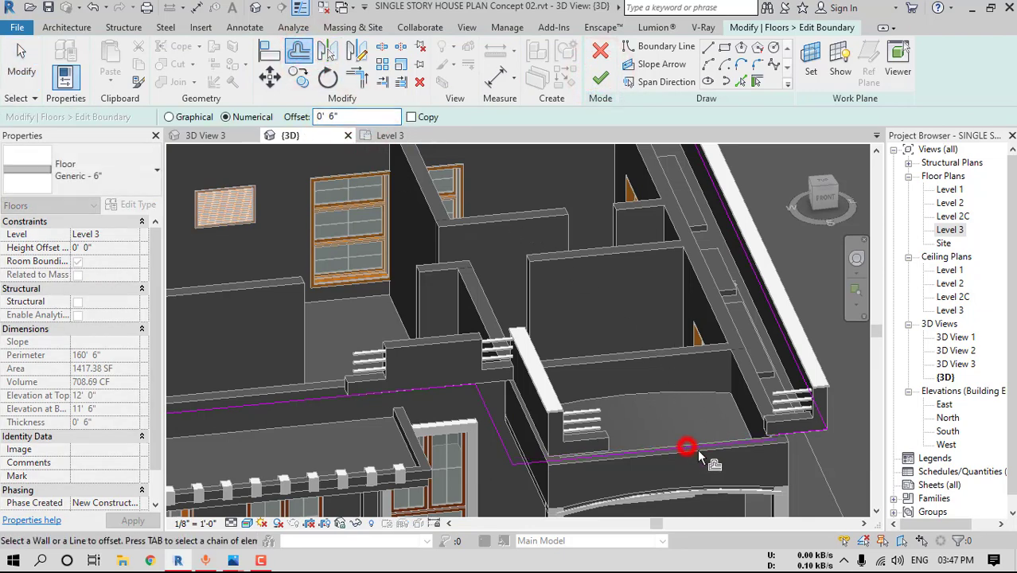
Remove the leftover boundary segment at the carport's outer front corner and trim the offset front edge to the outer side edge
scroll(700, 447, up, 1)
middle_drag(720, 436, 665, 368)
key(Escape)
scroll(641, 338, up, 5)
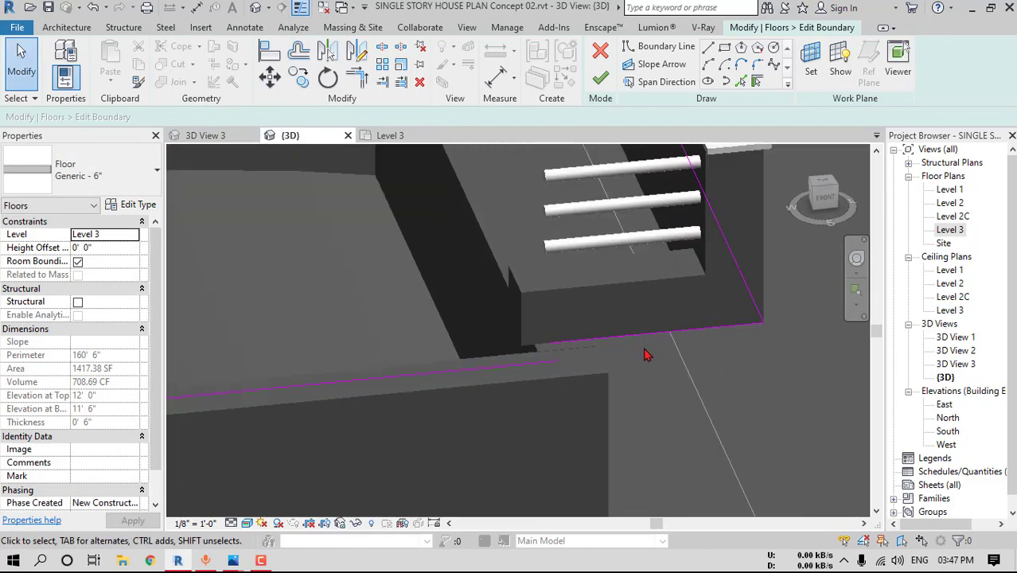
click(649, 338)
key(Escape)
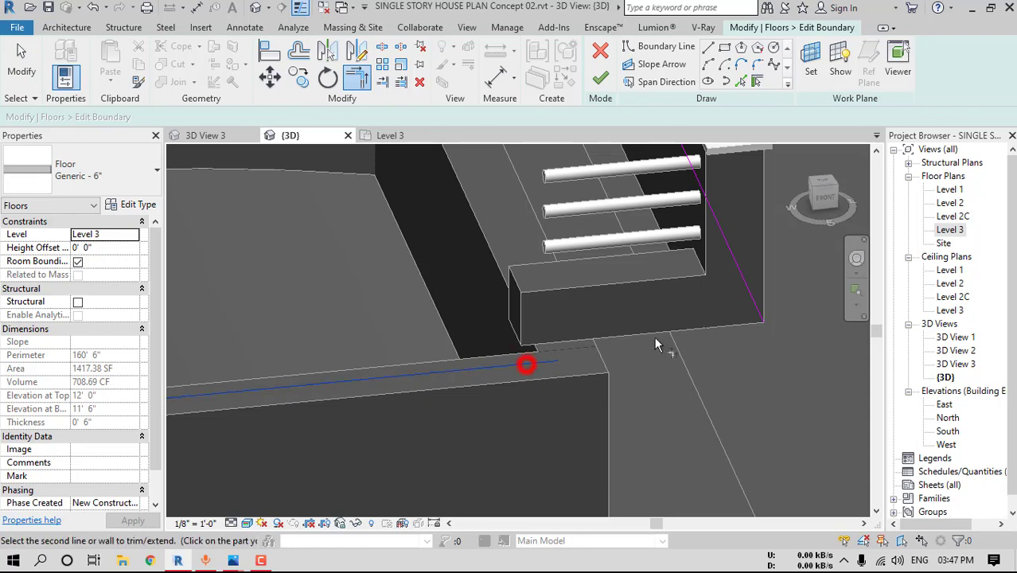
Finish the roof slab's boundary edit and attach the walls below to its underside
scroll(731, 300, down, 6)
click(600, 77)
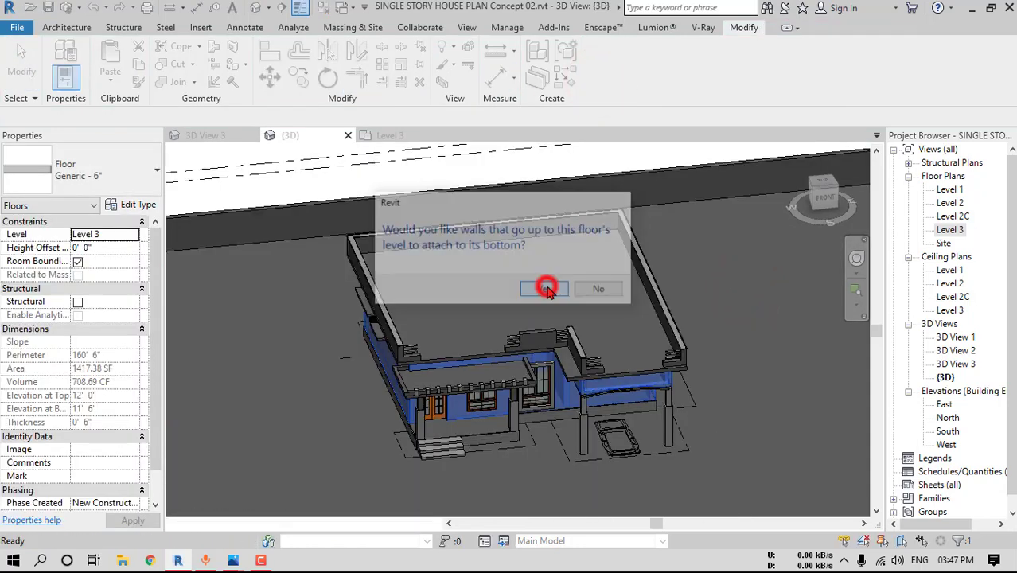
click(546, 292)
scroll(531, 358, up, 5)
key(Escape)
Delete the set of horizontal rails between the front parapet and the carport's inner side parapet
middle_drag(468, 339, 498, 339)
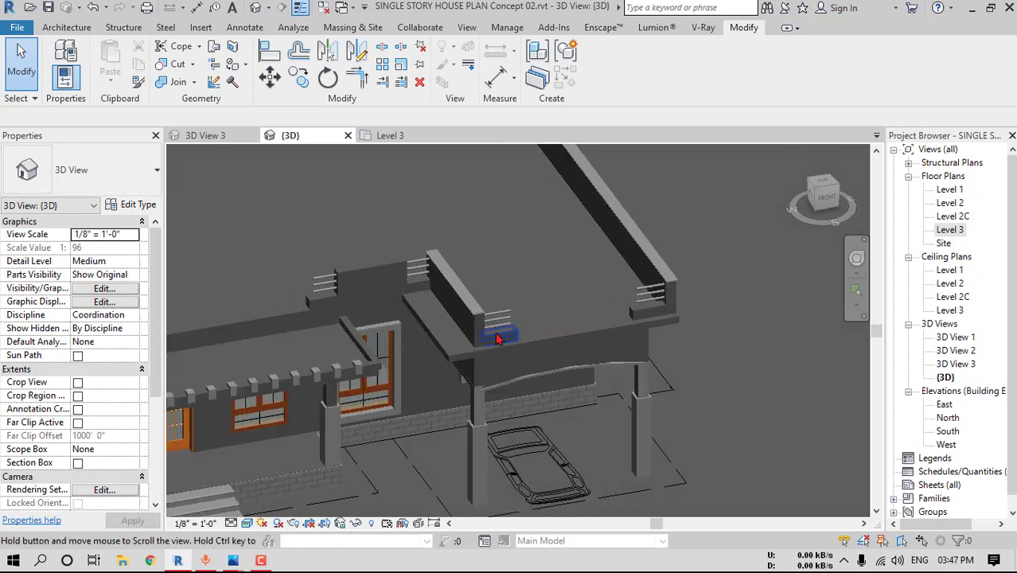
scroll(401, 300, up, 3)
click(430, 256)
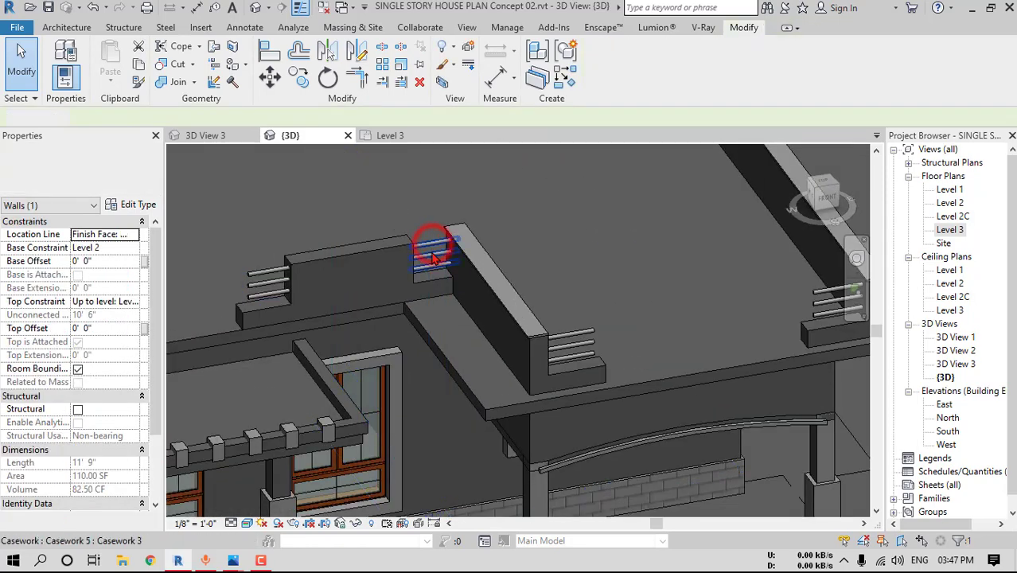
click(434, 253)
key(Delete)
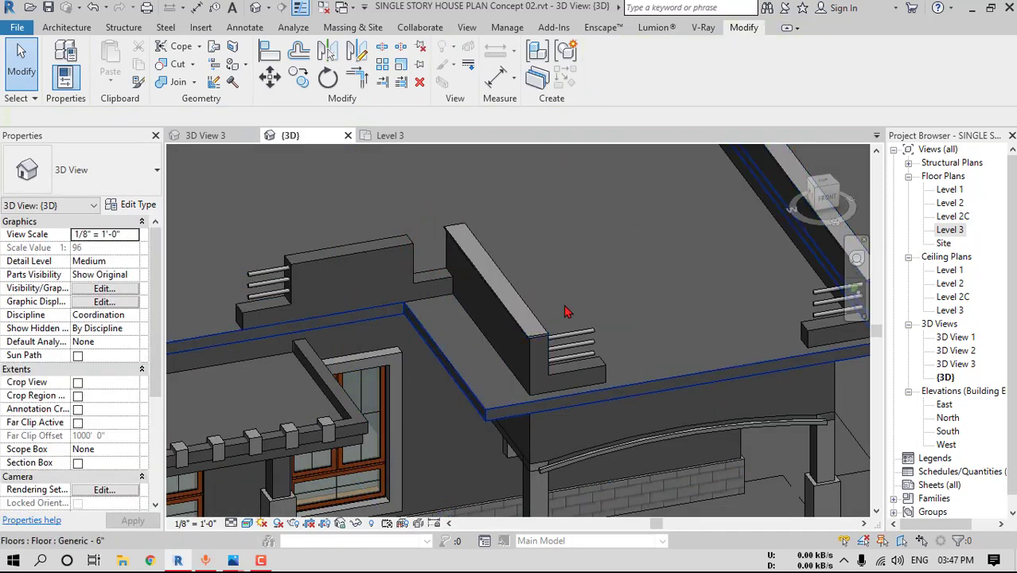
Delete the stepped front parapet wall beside the pergola and the rails at its other end
middle_drag(639, 341, 557, 316)
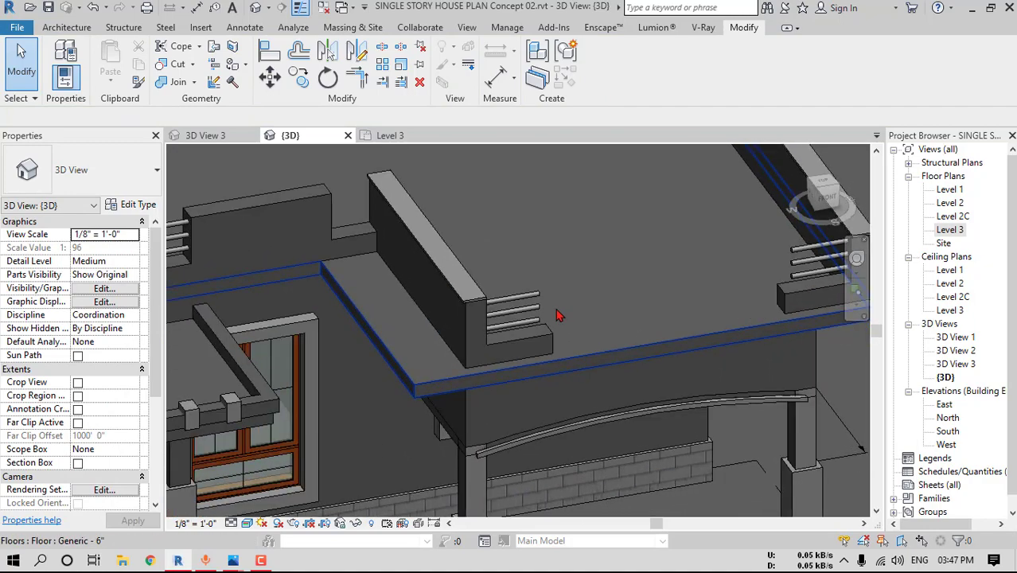
click(360, 238)
middle_drag(362, 238, 720, 263)
scroll(654, 301, down, 2)
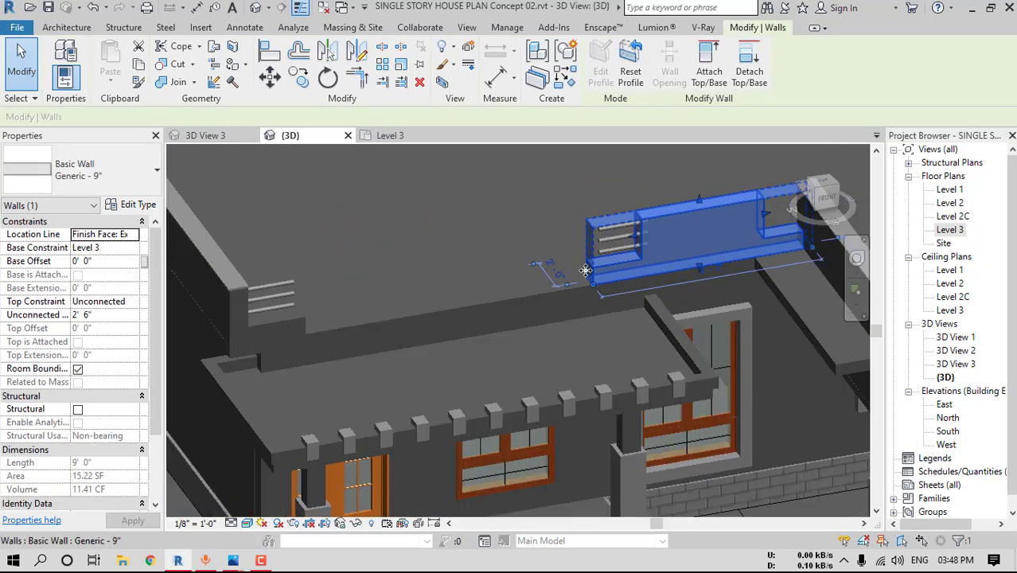
key(Delete)
click(555, 256)
key(Delete)
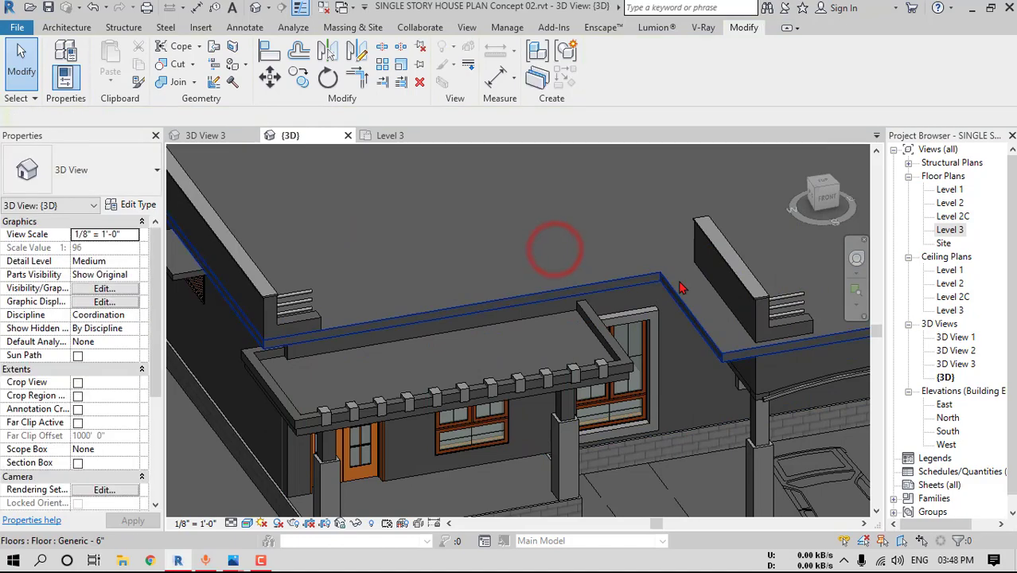
Align the carport's inner side parapet with the side face of the extended roof slab
middle_drag(551, 245, 473, 251)
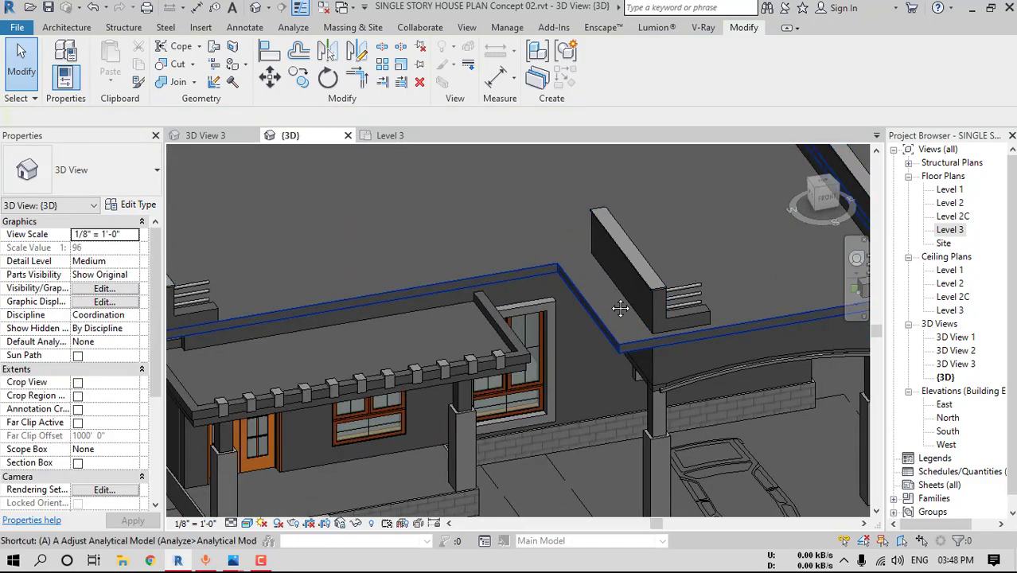
key(l)
shift+middle_drag(666, 367, 679, 313)
shift+middle_drag(524, 338, 677, 338)
scroll(747, 289, up, 3)
click(738, 293)
middle_drag(790, 177, 589, 265)
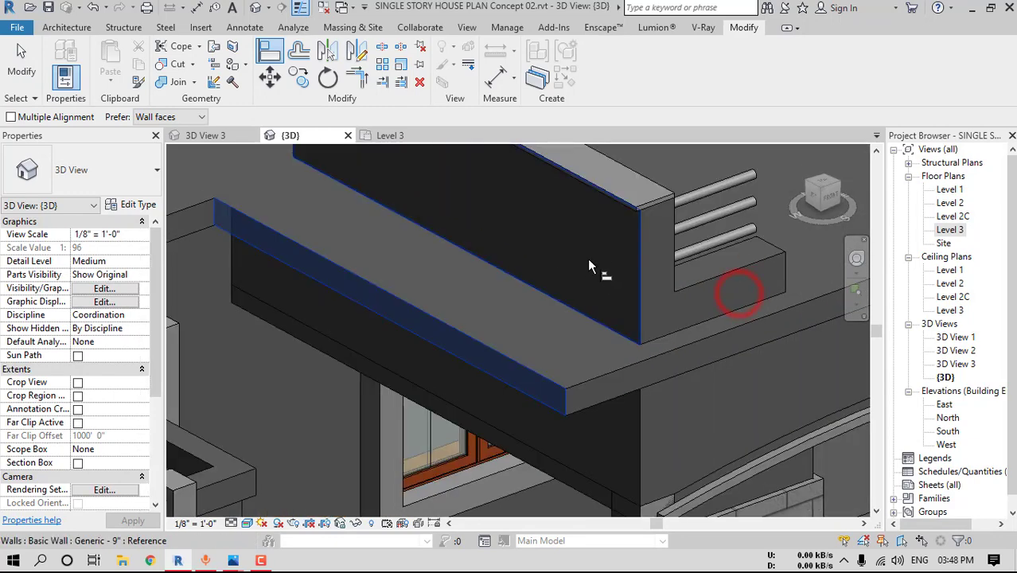
click(589, 253)
Align the low return wall of the carport's inner parapet flush with the roof slab's front face
scroll(549, 330, down, 4)
scroll(568, 355, up, 5)
click(565, 373)
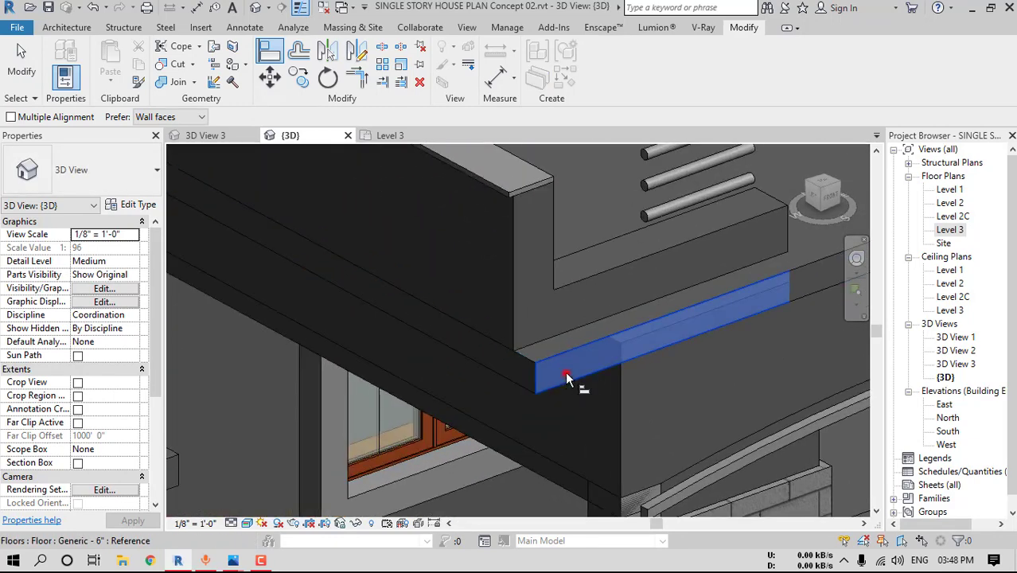
click(615, 311)
shift+middle_drag(504, 368, 758, 301)
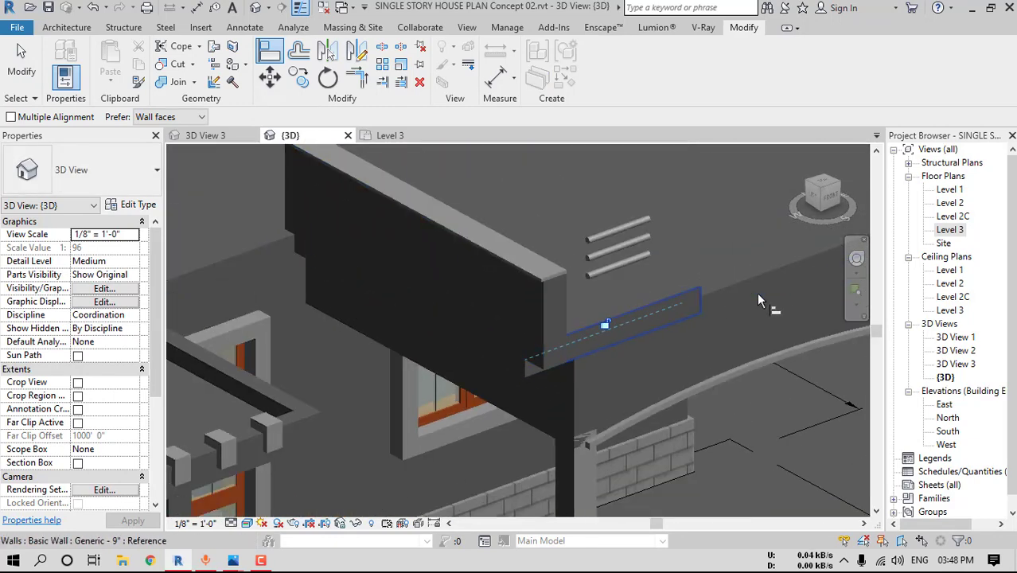
scroll(720, 307, up, 3)
click(726, 302)
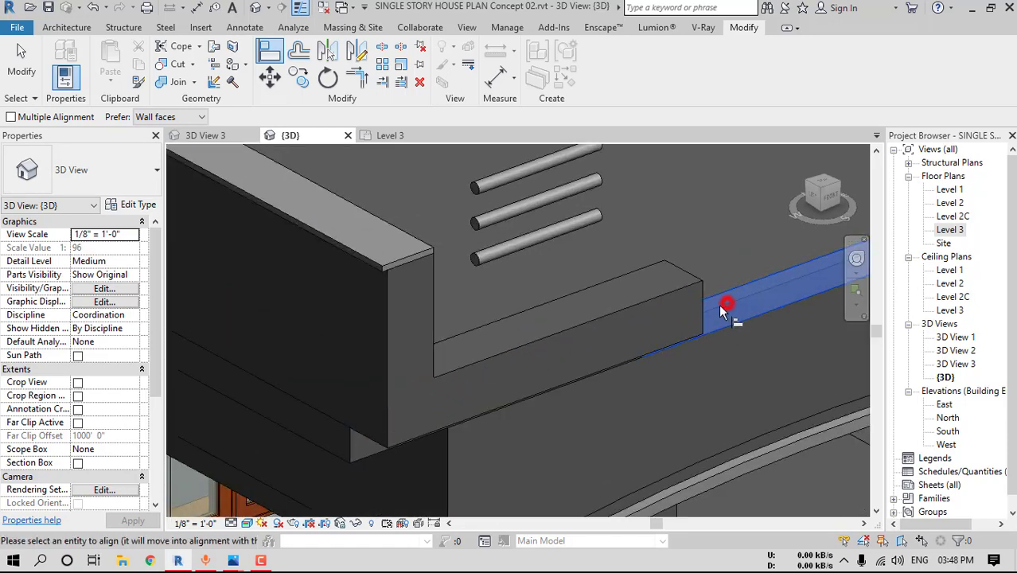
click(664, 317)
Align the low return wall at the carport's outer corner with the roof slab's front edge
scroll(457, 333, down, 3)
scroll(495, 329, up, 5)
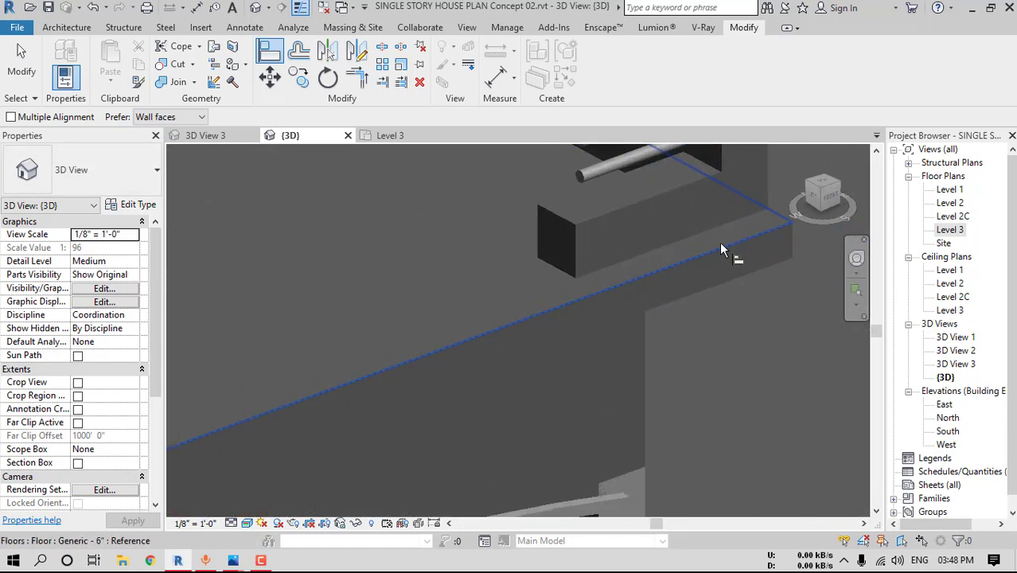
scroll(722, 255, up, 2)
click(717, 273)
click(609, 210)
scroll(672, 288, down, 4)
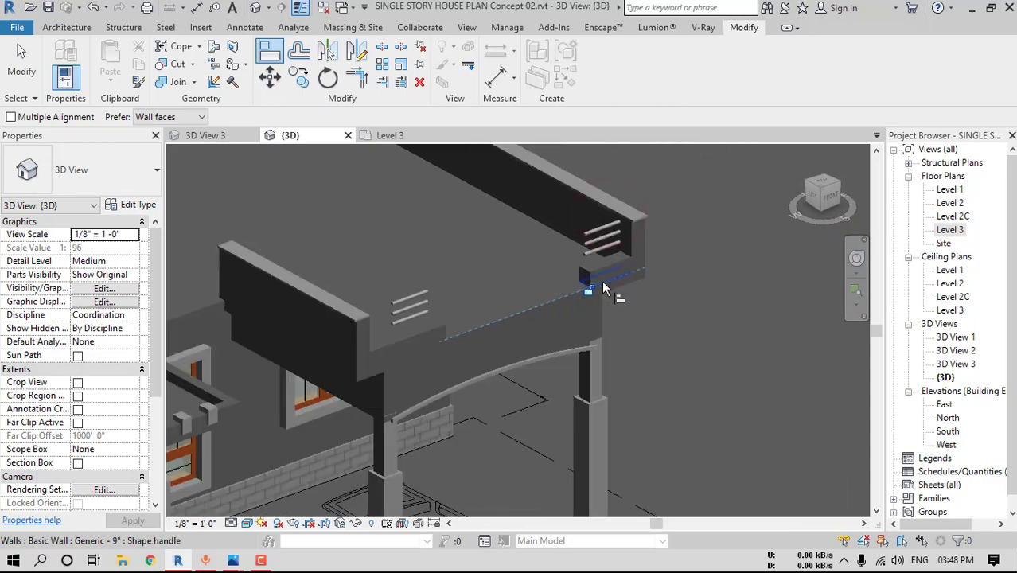
Extend the low parapet wall above the pergola to the carport's inner side parapet by aligning its end face
scroll(605, 288, down, 4)
shift+middle_drag(604, 288, 461, 365)
scroll(477, 340, up, 5)
scroll(454, 350, down, 4)
middle_drag(482, 326, 451, 348)
scroll(449, 347, up, 3)
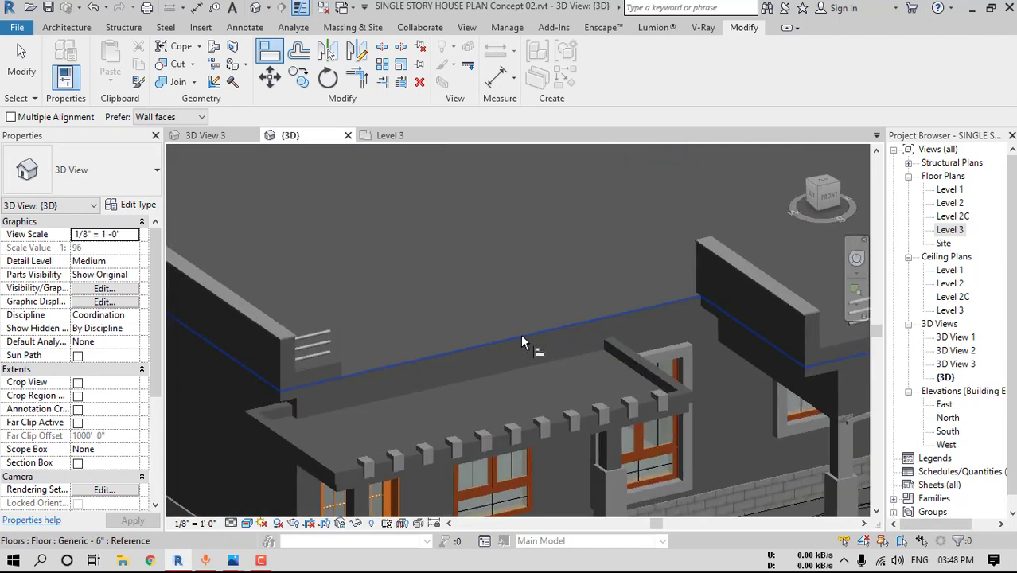
key(a)
key(l)
click(730, 288)
scroll(344, 366, up, 2)
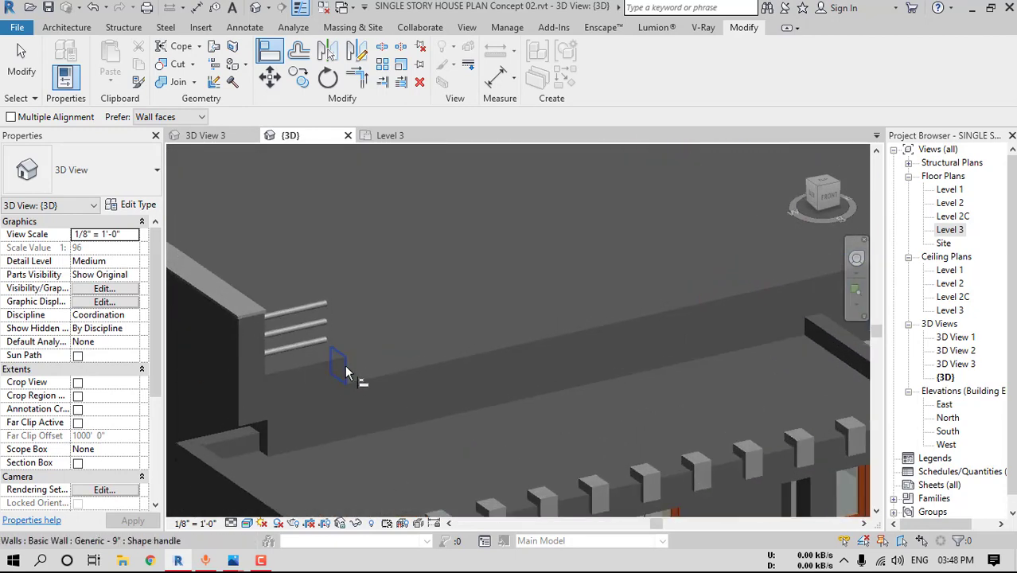
click(344, 366)
scroll(344, 368, down, 3)
middle_drag(646, 318, 355, 343)
Delete the low return wall at the carport's outer corner
key(Escape)
click(696, 343)
click(689, 340)
key(Delete)
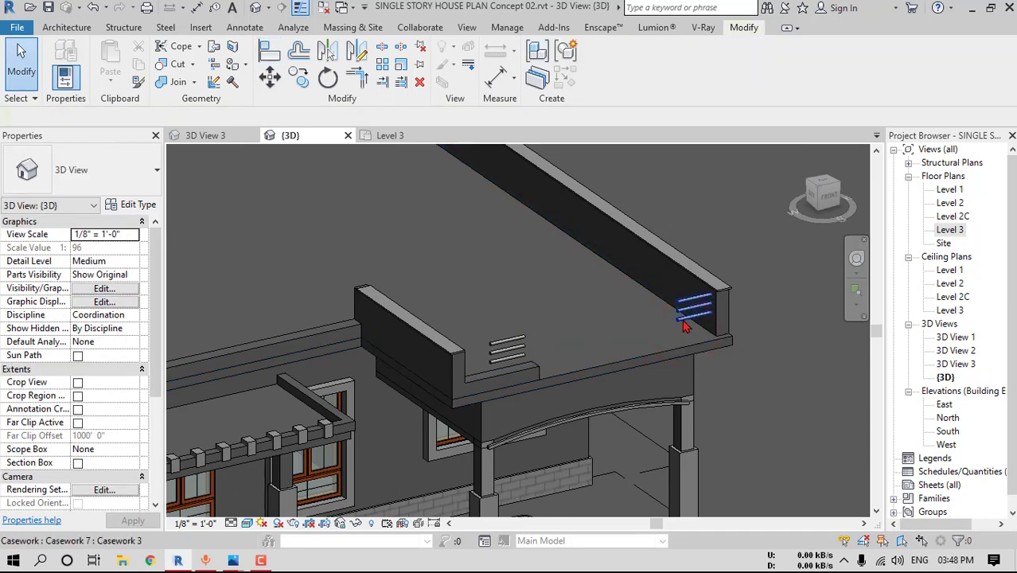
Delete the three decorative bars at the carport's outer parapet and extend the low front wall to that parapet with Align
click(682, 322)
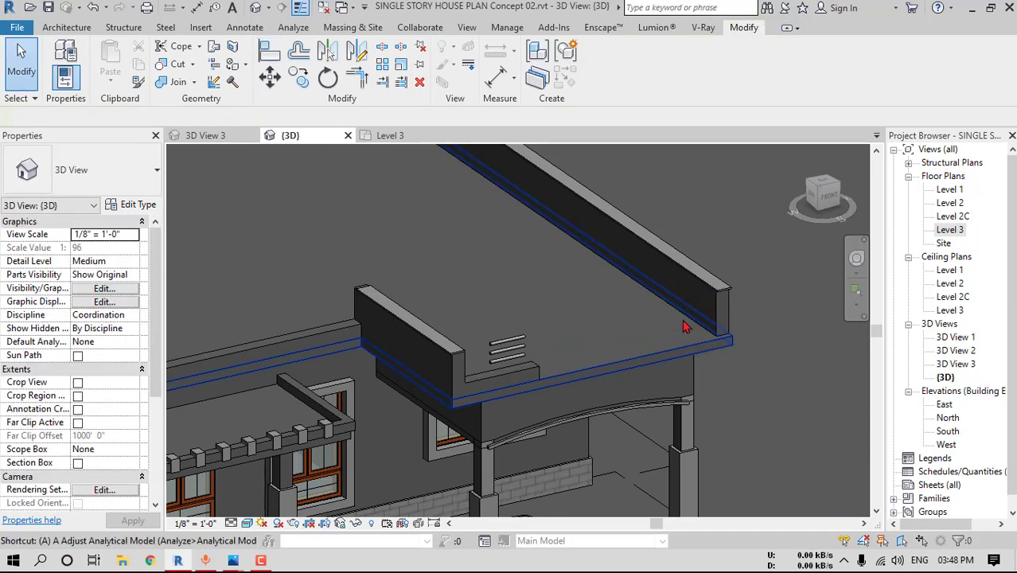
key(a)
key(l)
scroll(715, 318, up, 2)
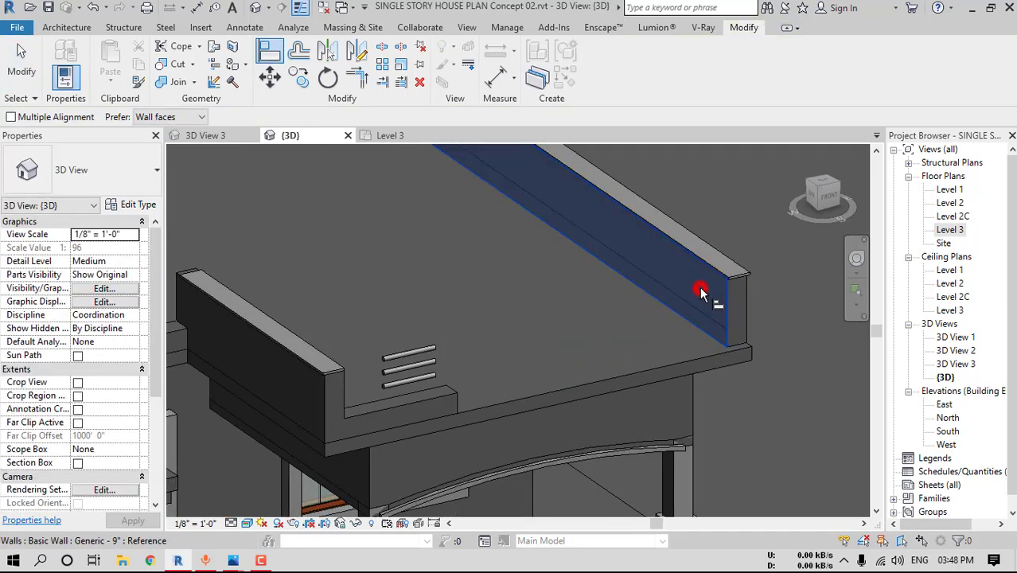
click(455, 403)
key(Escape)
key(Escape)
Delete the decorative bars beside the carport's inner parapet and those at the front end of the pergola-side parapet
scroll(465, 369, down, 2)
middle_drag(509, 379, 672, 379)
click(632, 365)
key(Escape)
middle_drag(474, 362, 538, 356)
shift+middle_drag(720, 402, 674, 349)
click(355, 315)
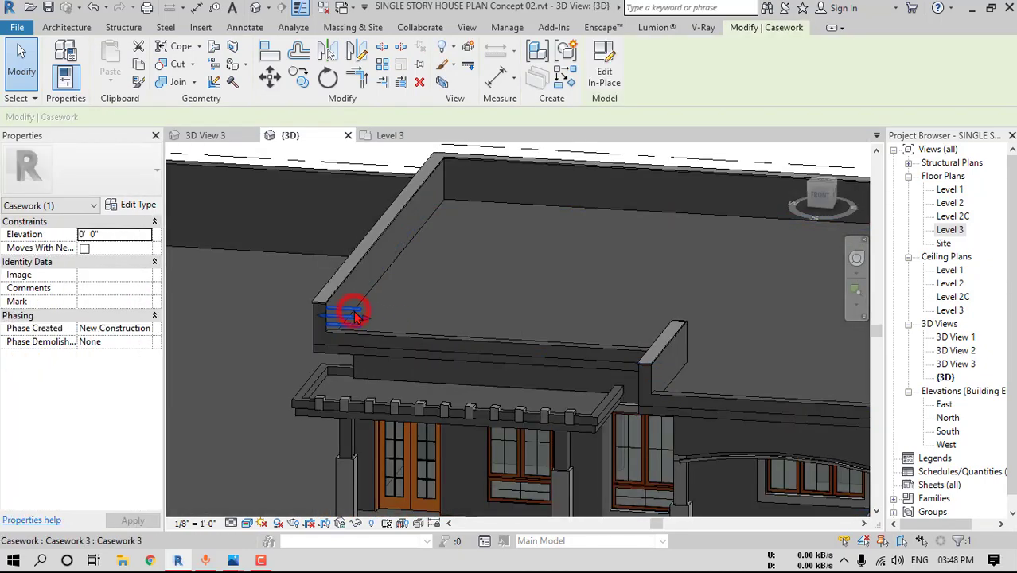
key(Delete)
scroll(573, 361, down, 1)
middle_drag(573, 361, 733, 418)
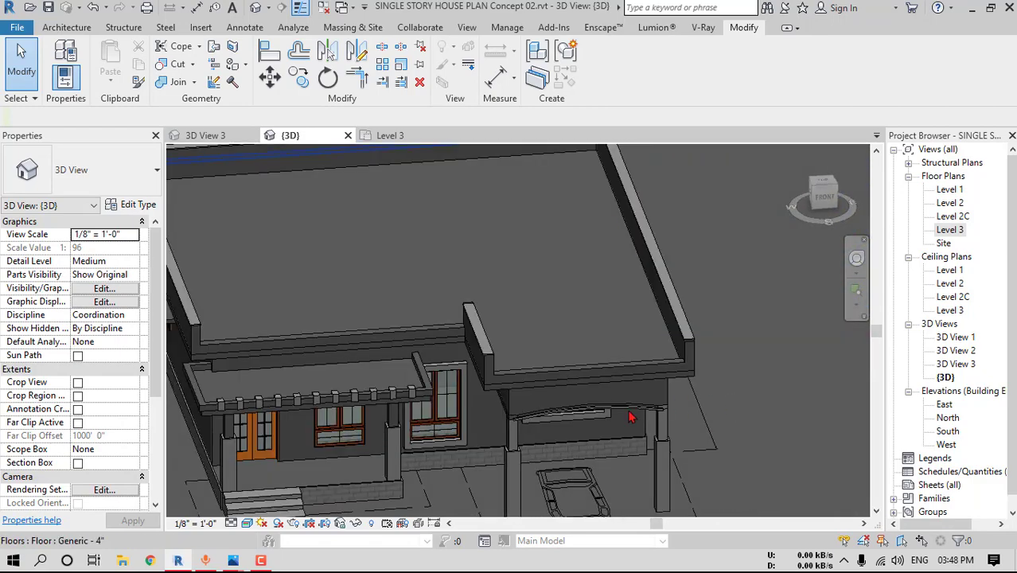
middle_drag(631, 417, 683, 413)
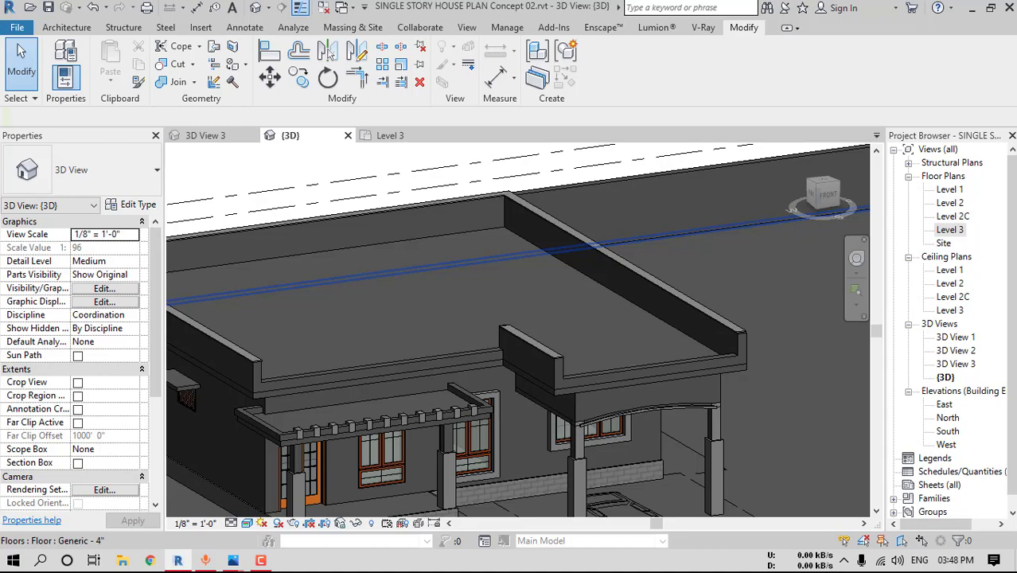
Examine the two reference house photos for parapet details such as horizontal railings, vertical fins and square openings
key(alt+Tab)
drag(750, 89, 353, 16)
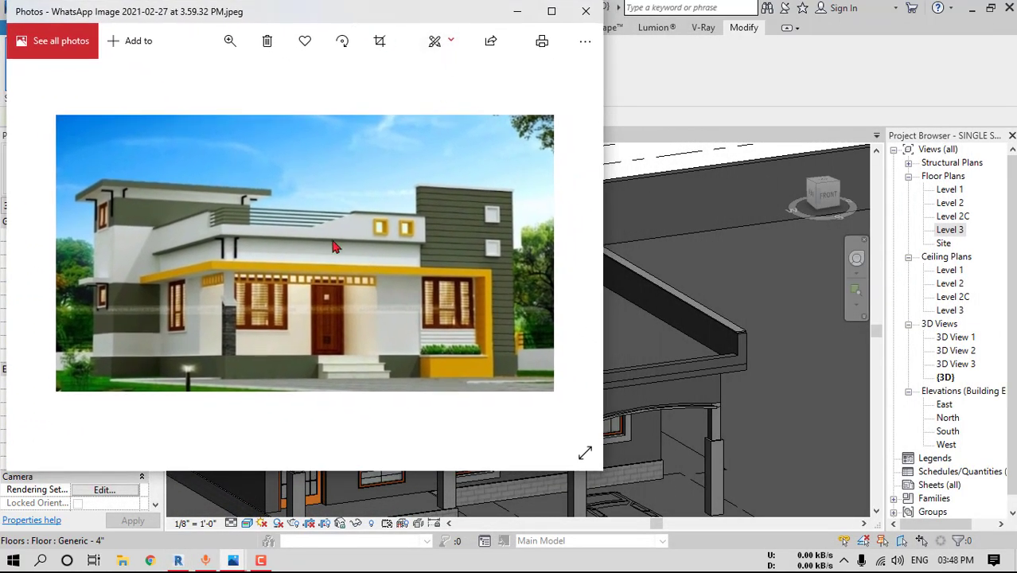
drag(1015, 104, 857, 85)
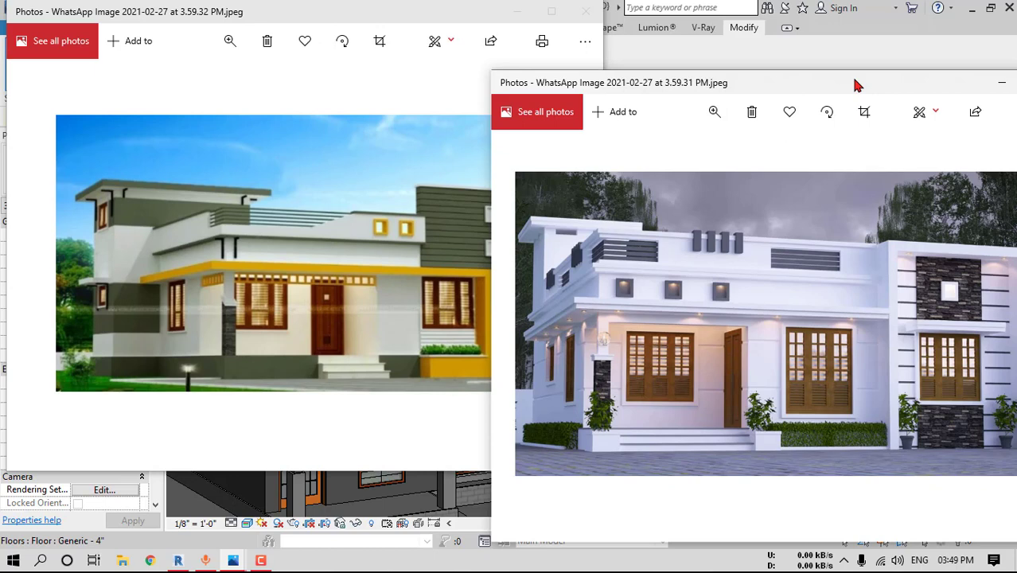
key(ctrl+2)
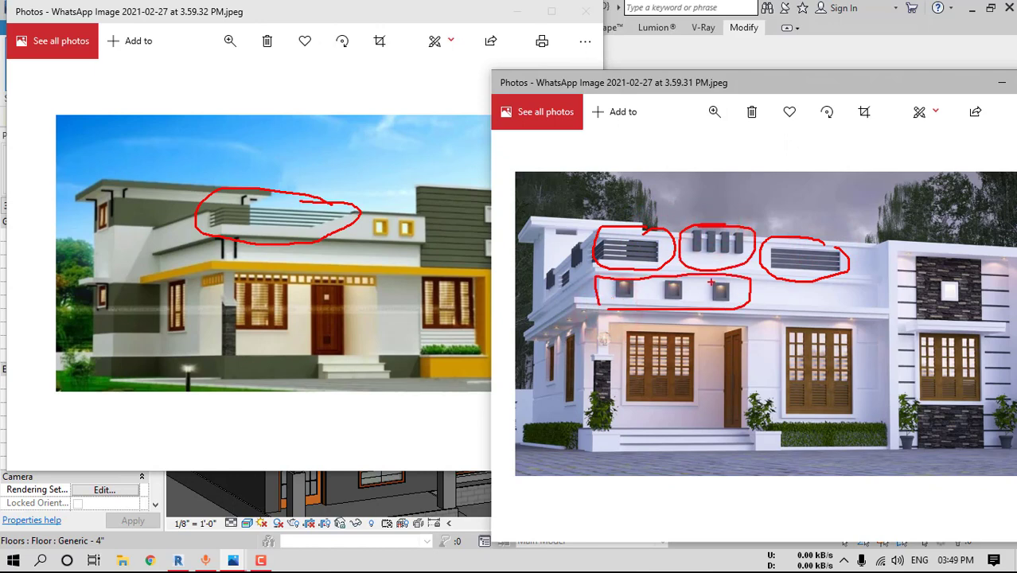
click(752, 82)
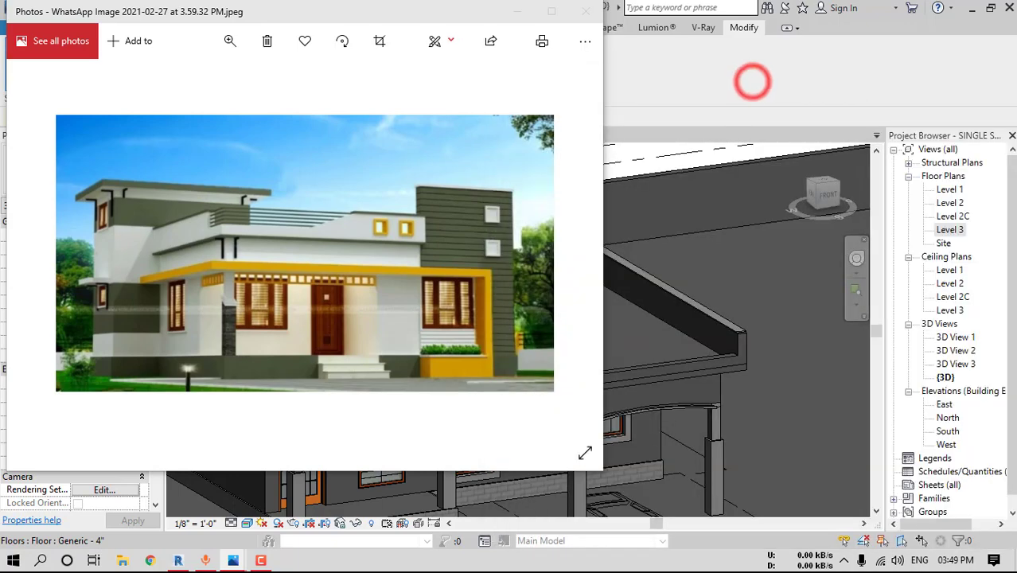
click(393, 11)
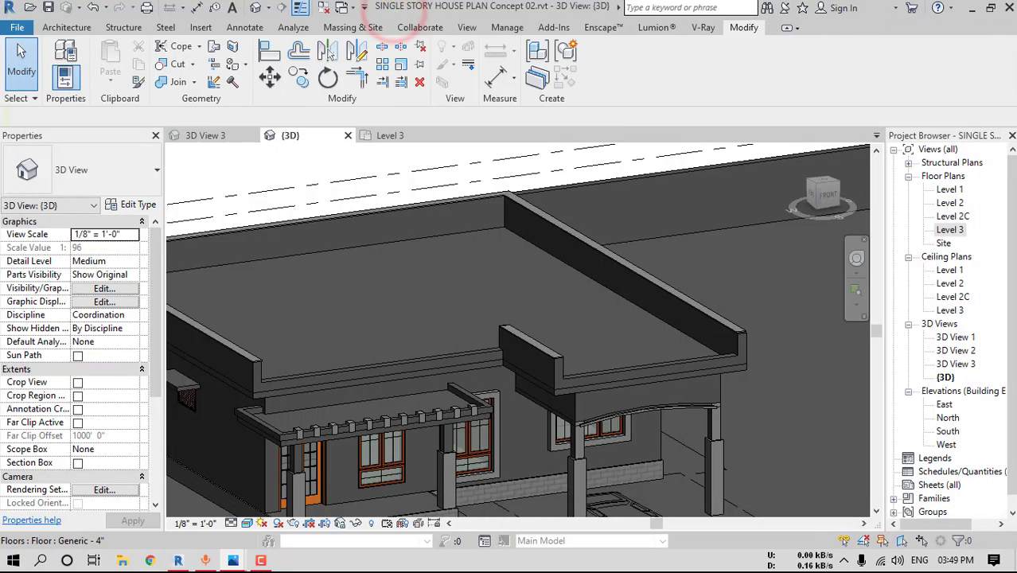
shift+middle_drag(688, 354, 501, 350)
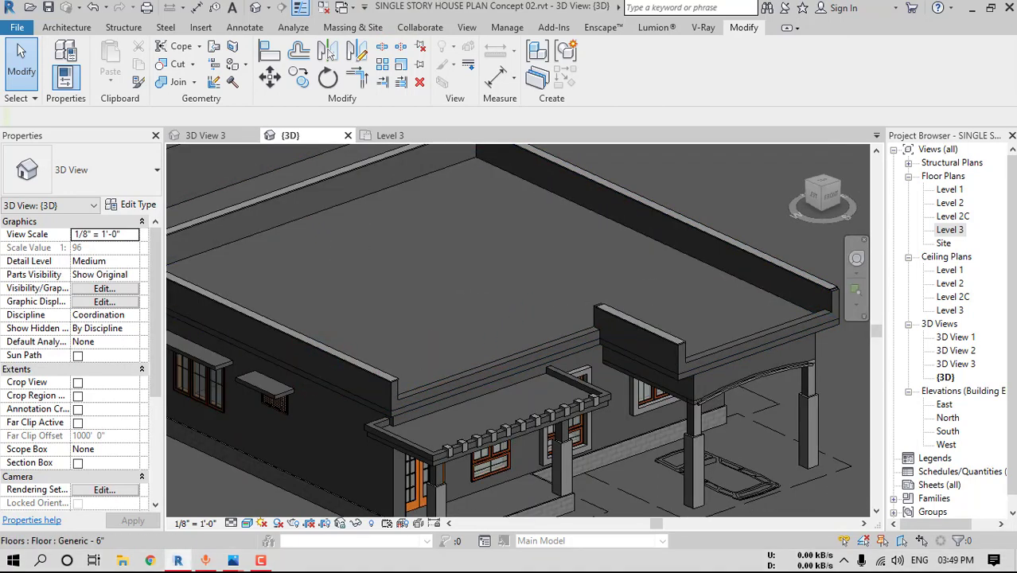
drag(1016, 40, 664, 40)
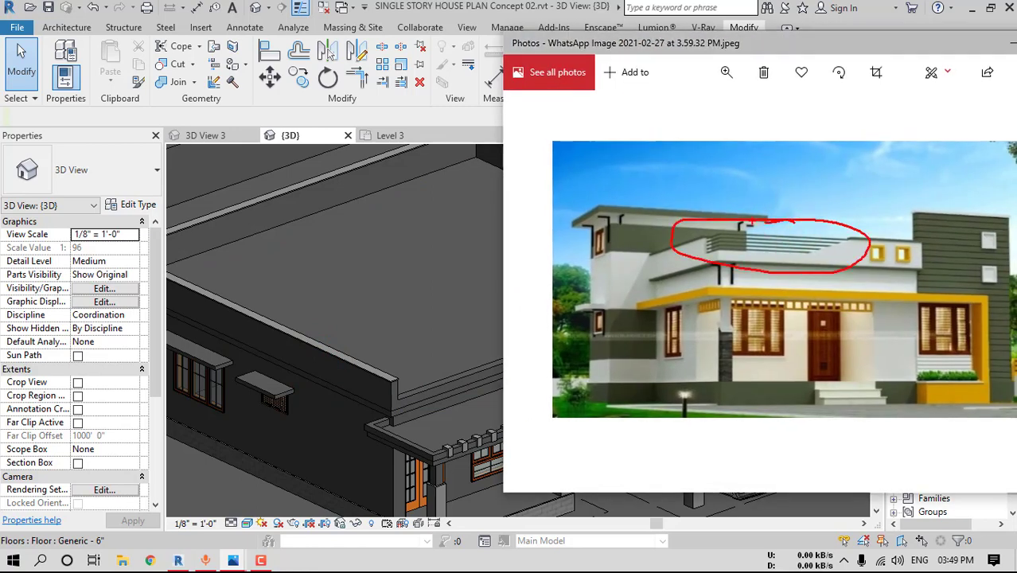
click(852, 51)
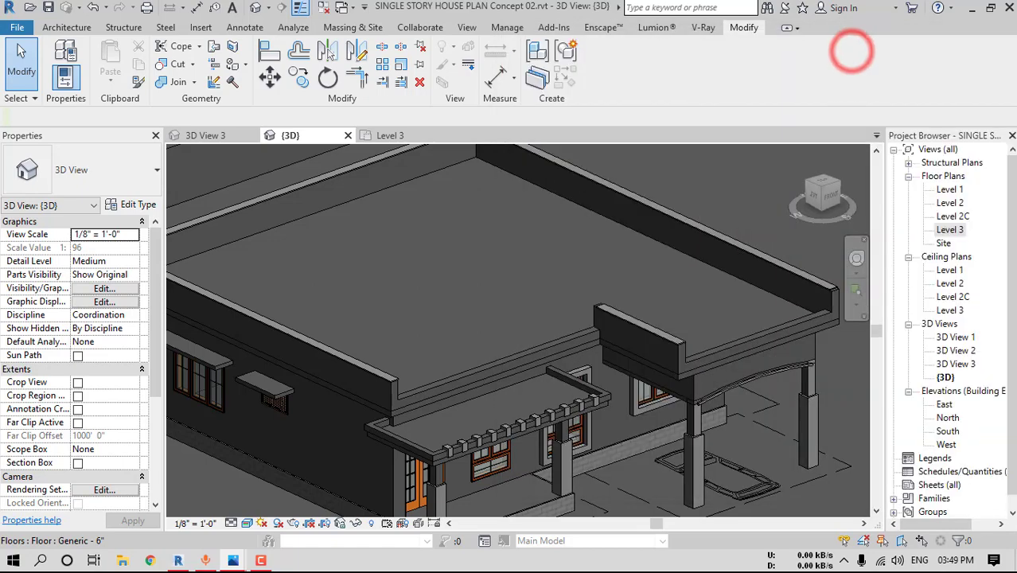
Inspect the parapet corner above the pergola where the side parapet meets the low front wall
scroll(376, 390, up, 3)
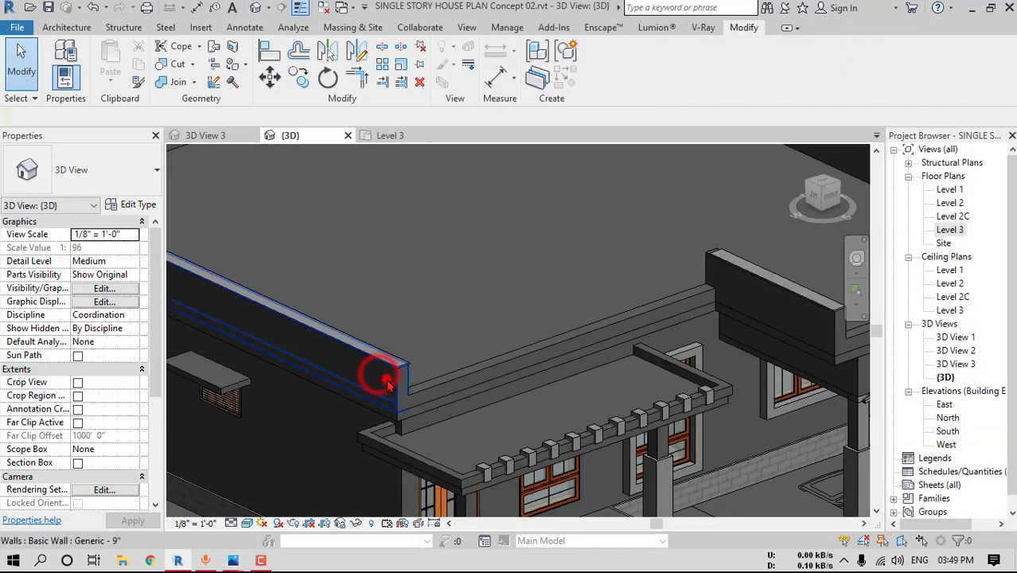
click(388, 382)
scroll(501, 420, up, 1)
middle_drag(501, 419, 575, 372)
scroll(597, 390, down, 2)
middle_drag(576, 369, 549, 365)
key(Escape)
middle_drag(483, 375, 491, 381)
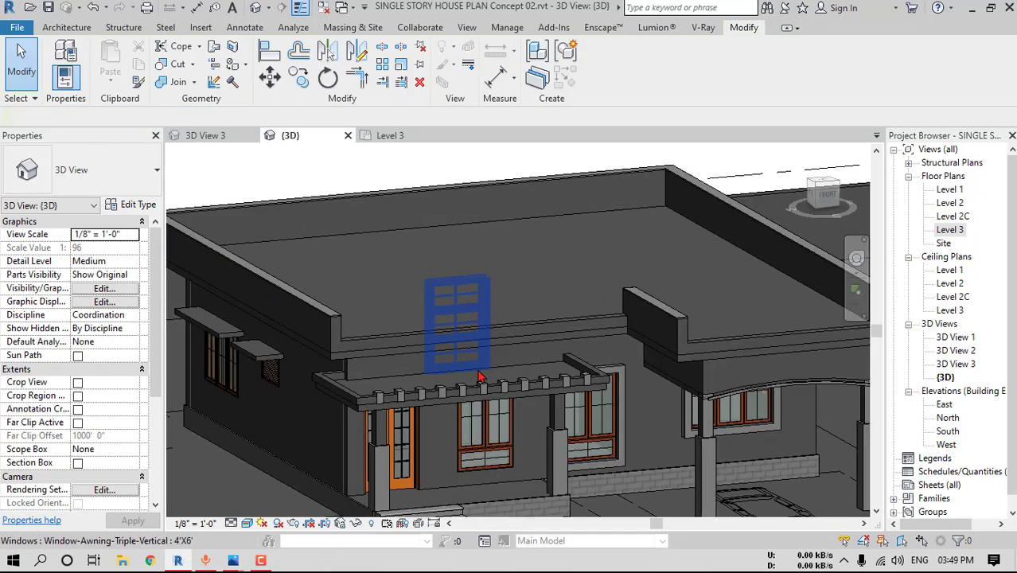
scroll(402, 330, up, 3)
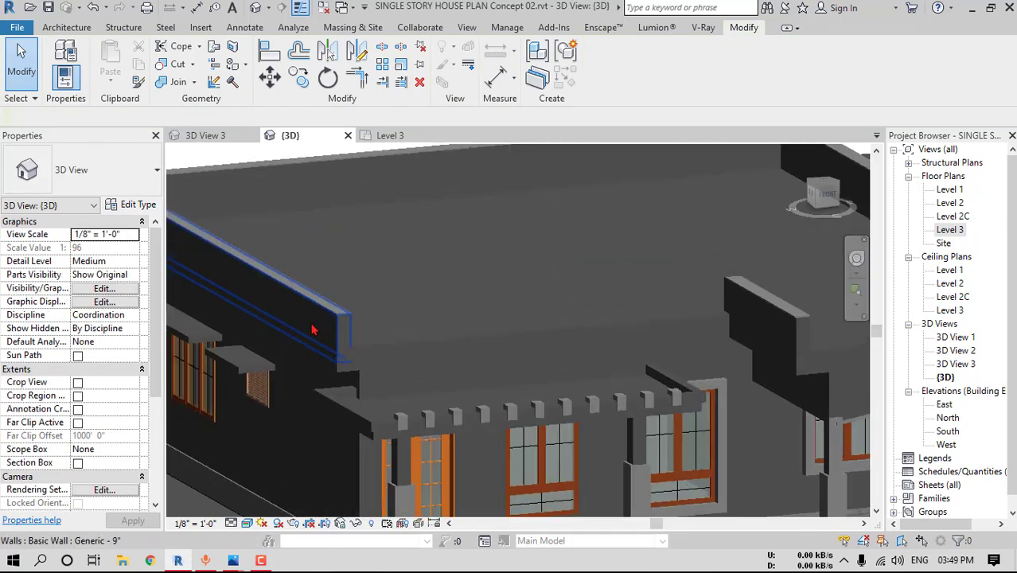
scroll(314, 331, down, 2)
Open the Level 3 floor plan and hide the parapet coping casework element in that view
double_click(950, 229)
scroll(220, 338, up, 3)
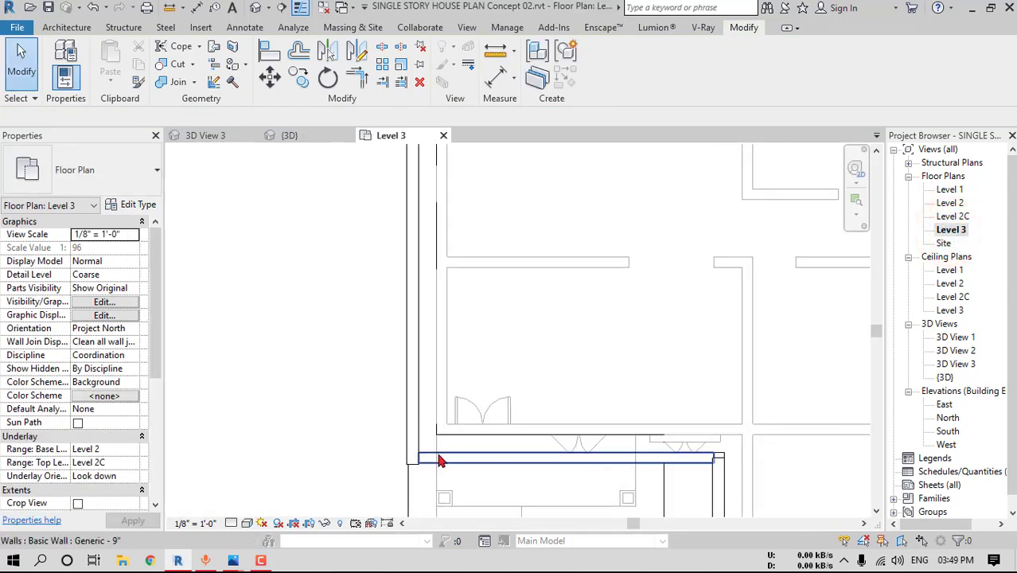
click(401, 446)
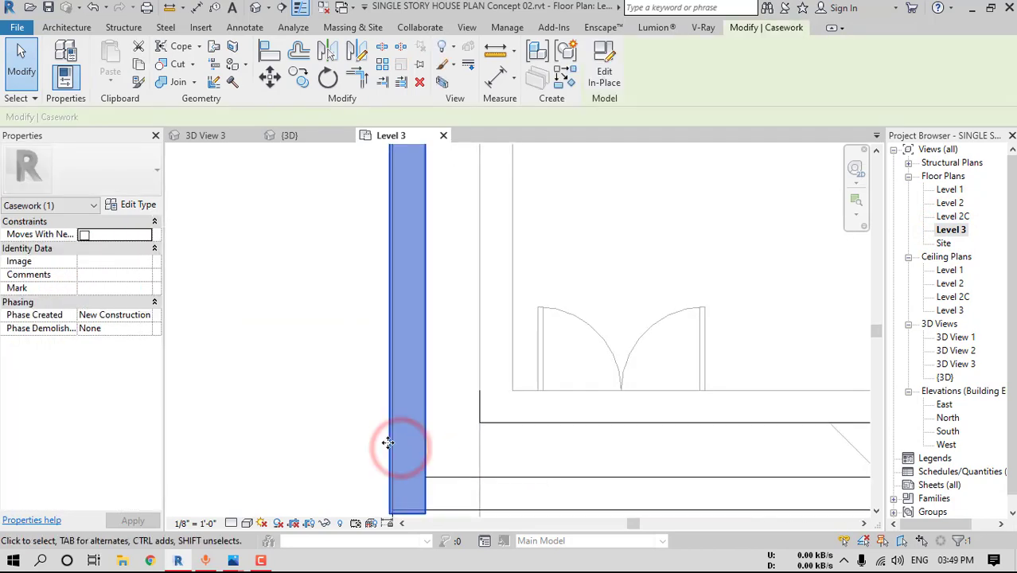
scroll(406, 414, up, 2)
right_click(448, 342)
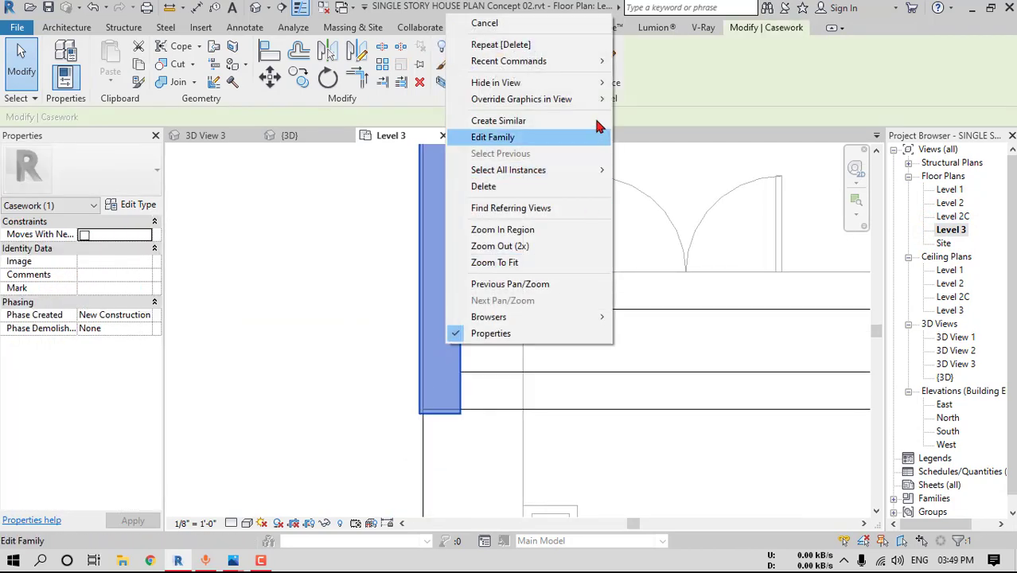
click(583, 82)
click(629, 86)
Shorten the pergola-side parapet wall to 28' 9" by pulling its front end back from the front corner
click(447, 320)
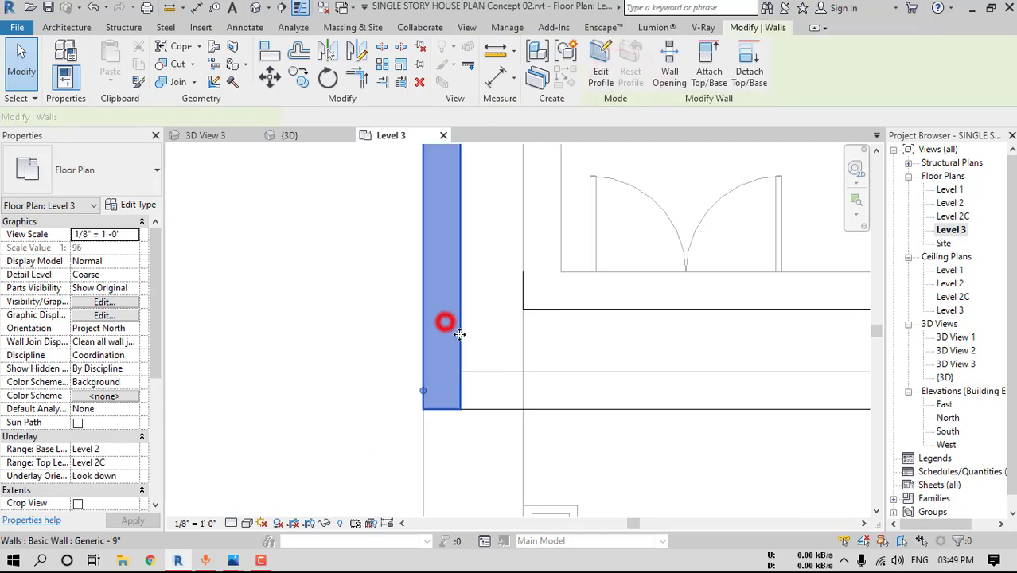
scroll(447, 334, down, 3)
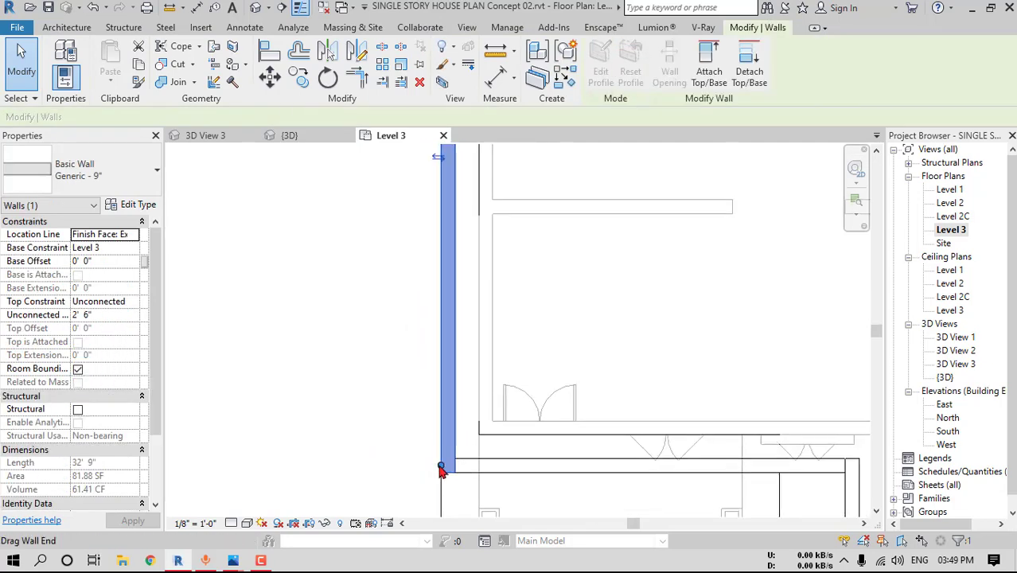
drag(441, 469, 440, 388)
drag(446, 334, 445, 318)
scroll(457, 363, down, 2)
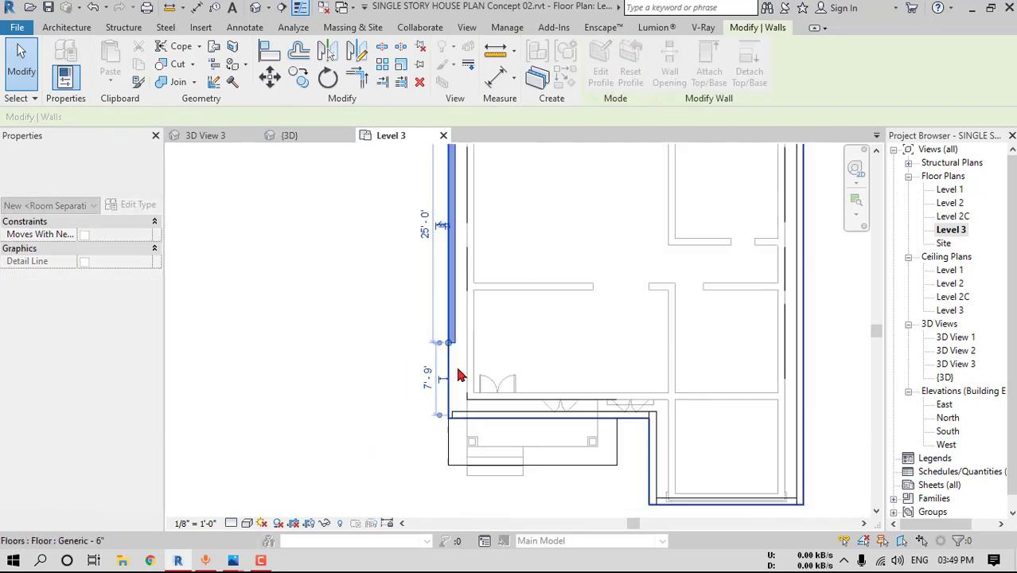
middle_drag(459, 369, 458, 398)
click(429, 408)
click(429, 409)
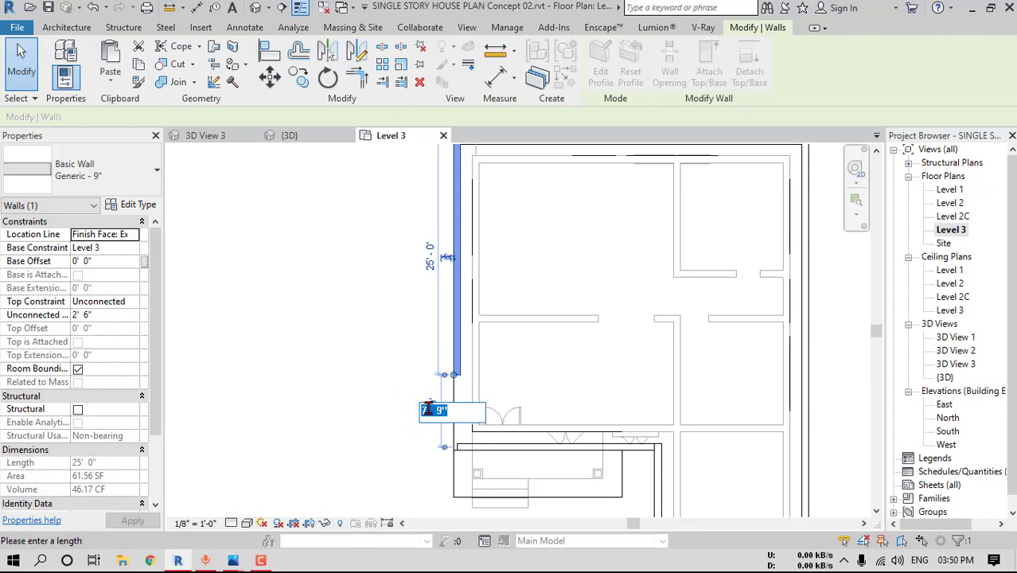
key(Return)
middle_drag(559, 384, 518, 332)
key(Escape)
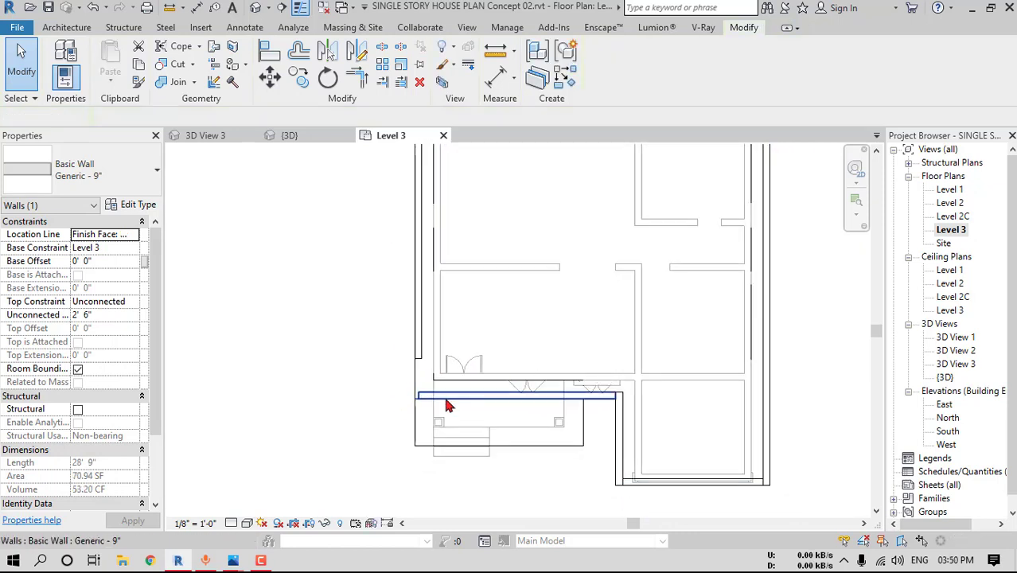
Shorten the low front parapet wall above the pergola to 6' 0", keeping its end at the carport
scroll(446, 399, up, 2)
click(440, 392)
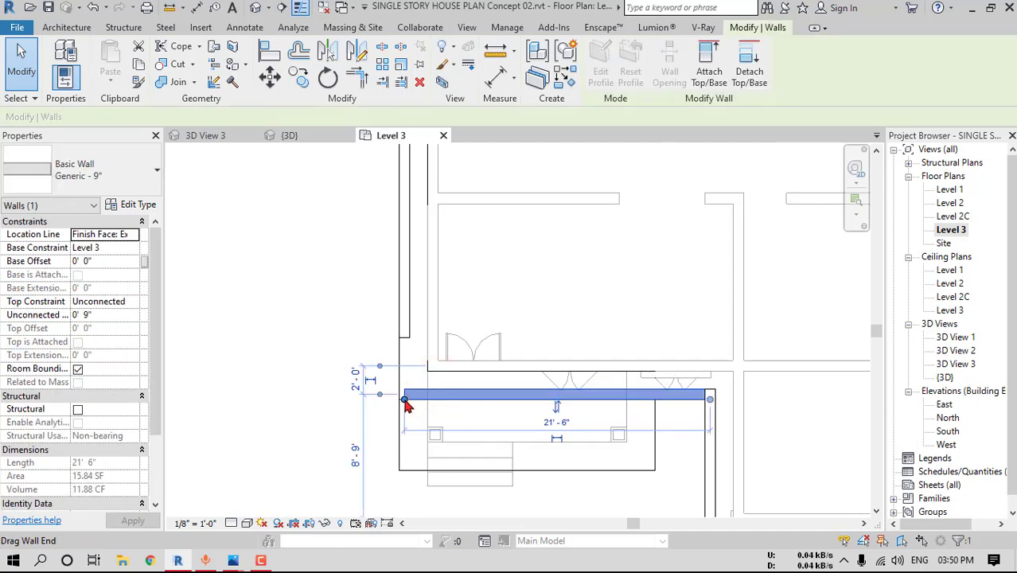
drag(405, 399, 549, 401)
click(631, 430)
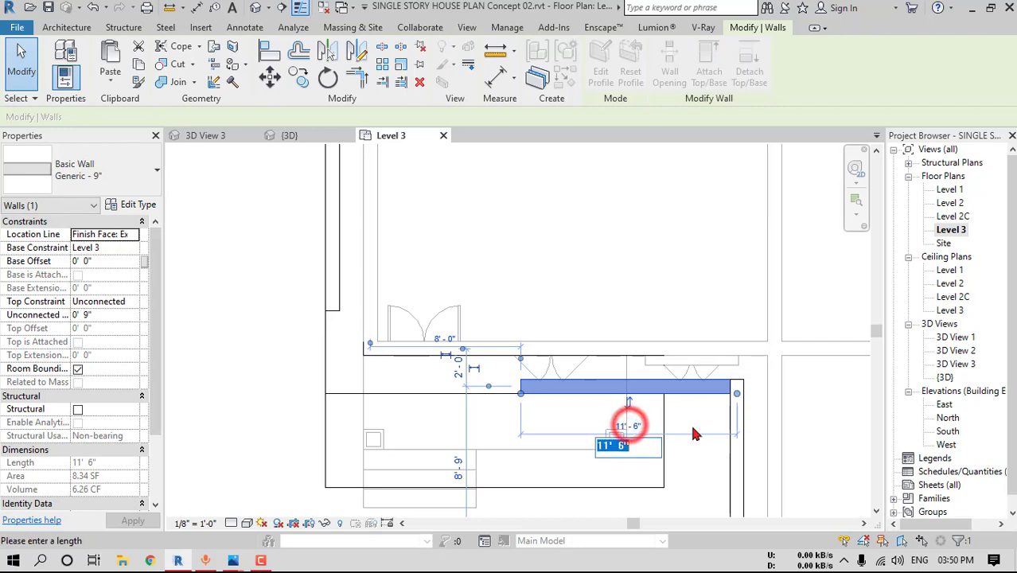
middle_drag(696, 435, 672, 424)
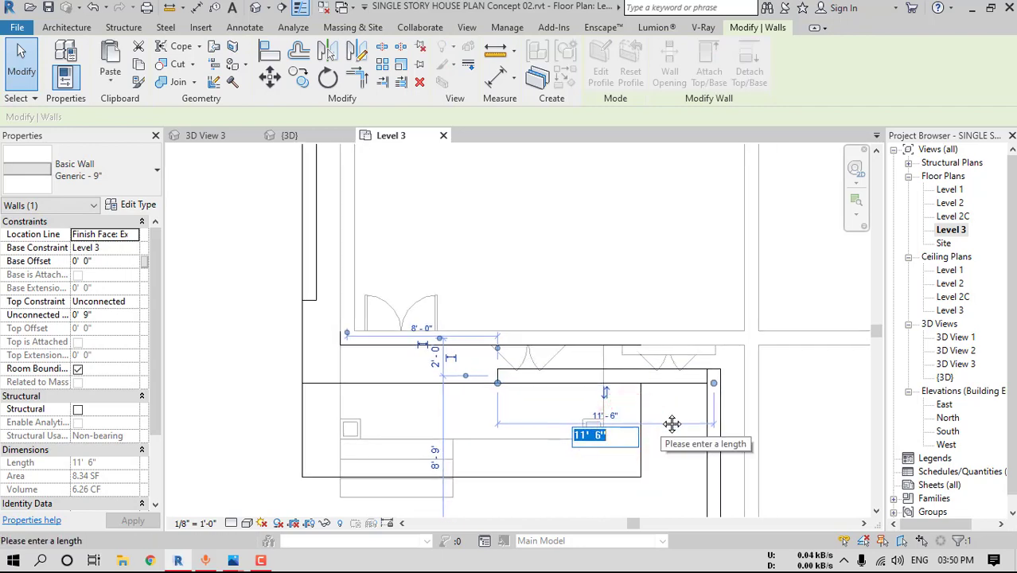
text(6)
key(Return)
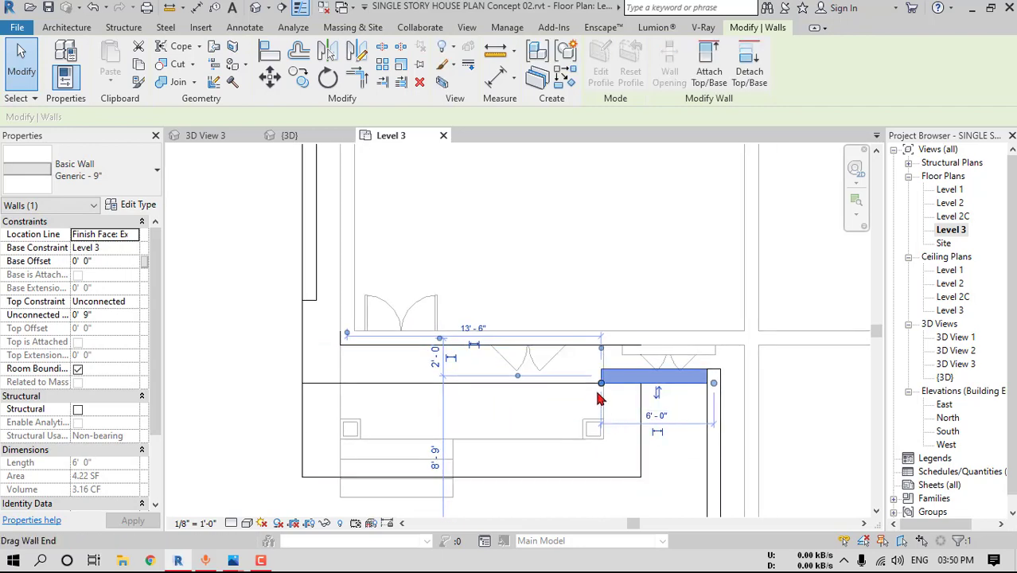
key(Escape)
Open the default 3D view and hide the parapet coping casework element in it
click(256, 7)
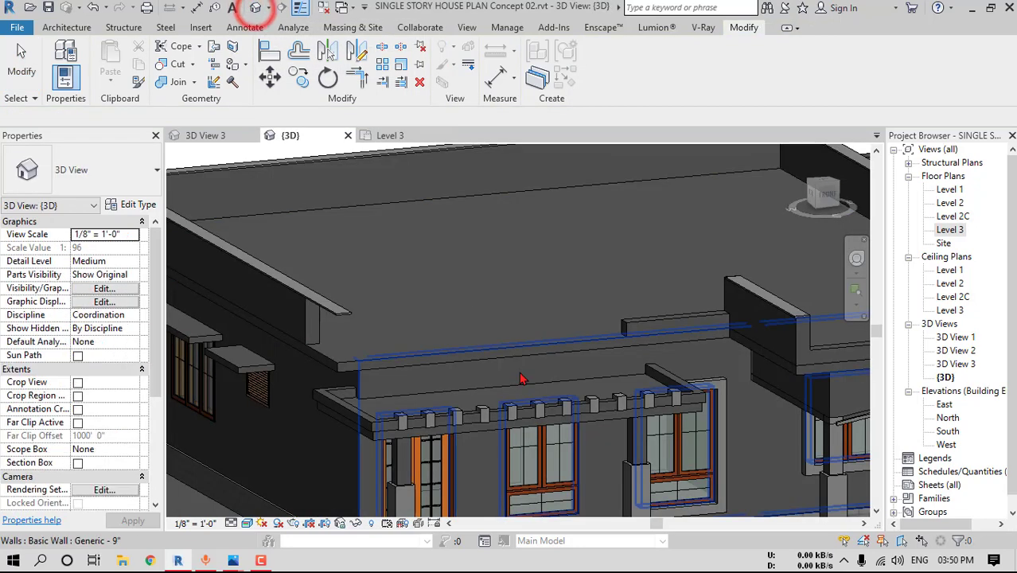
click(356, 317)
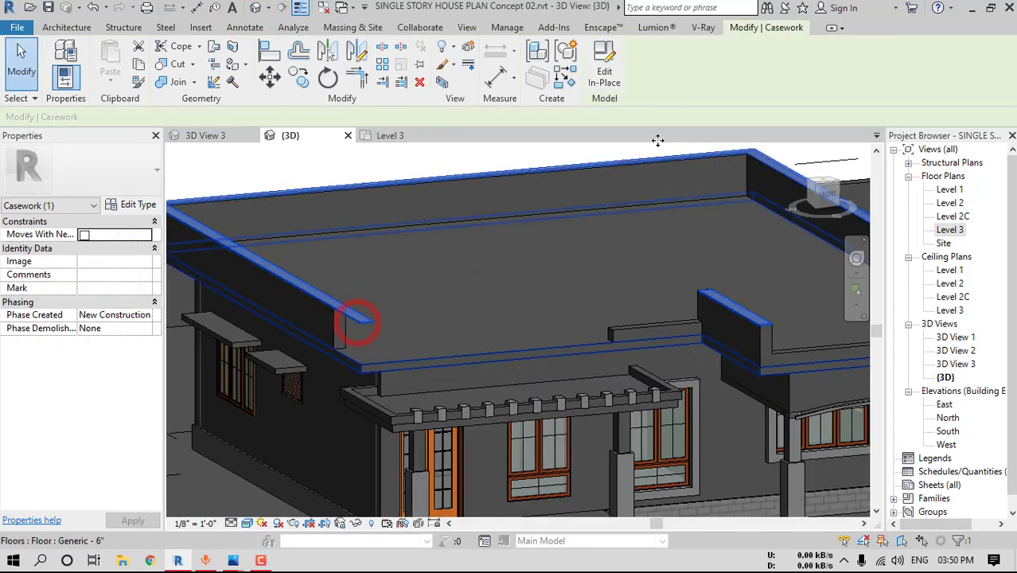
scroll(473, 281, down, 1)
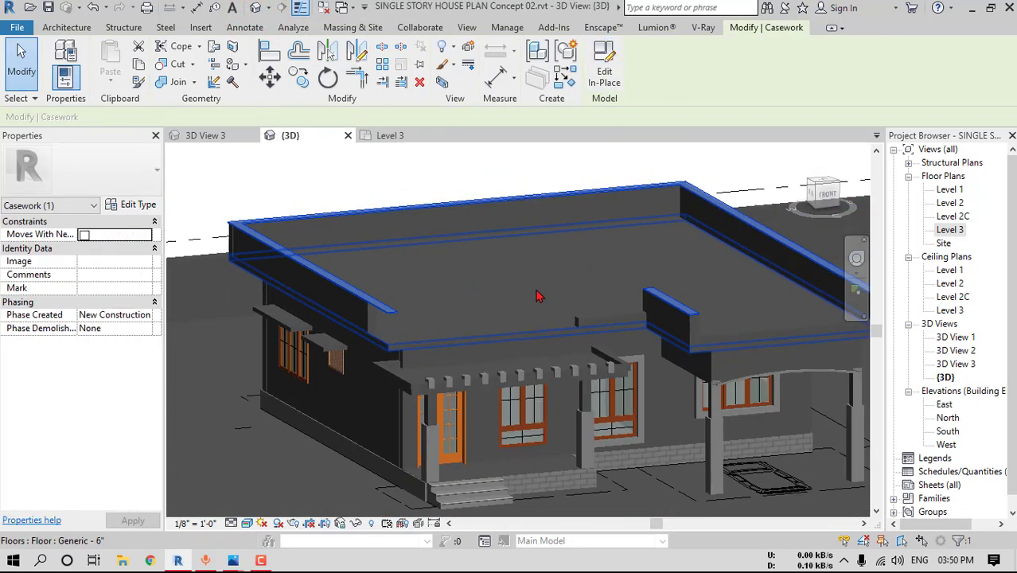
middle_drag(601, 298, 578, 289)
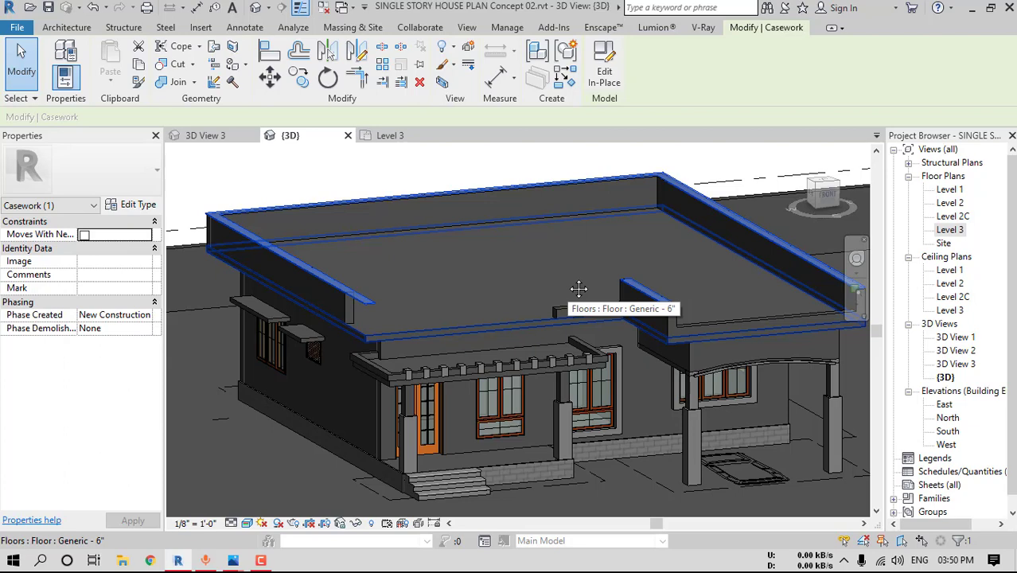
key(Escape)
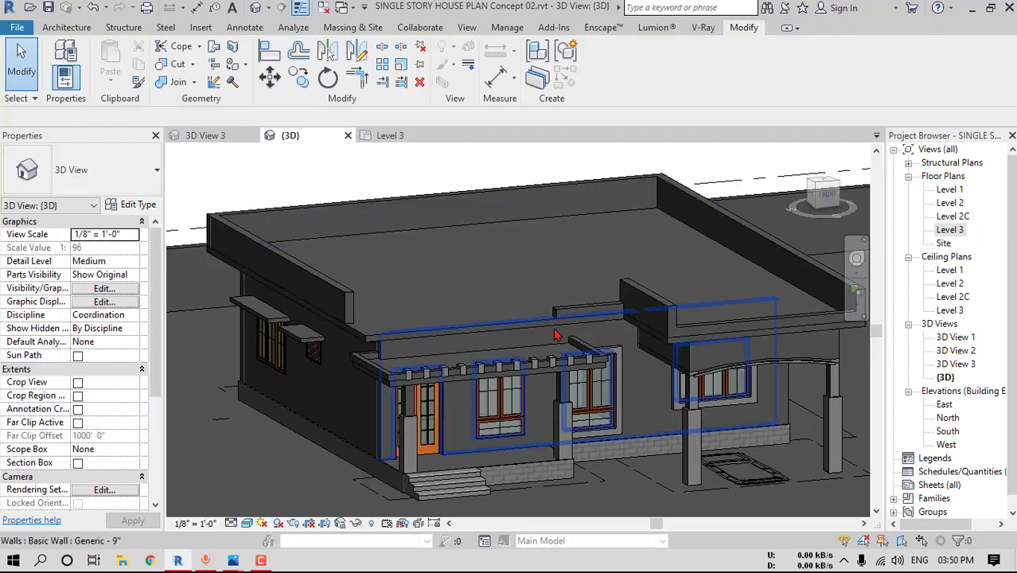
Set the unconnected height of the low front parapet wall above the pergola to 2' 6"
scroll(557, 328, up, 2)
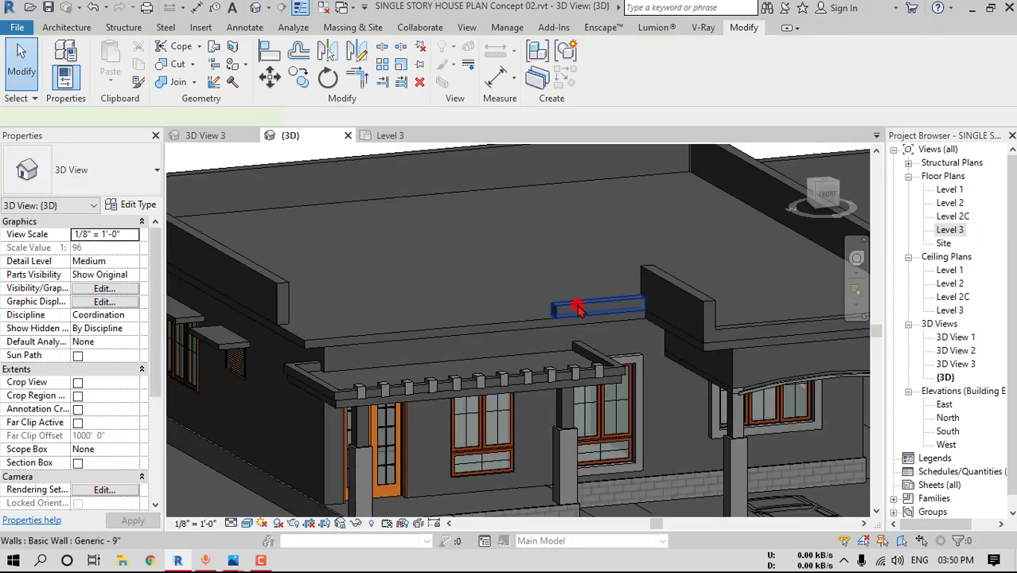
click(577, 307)
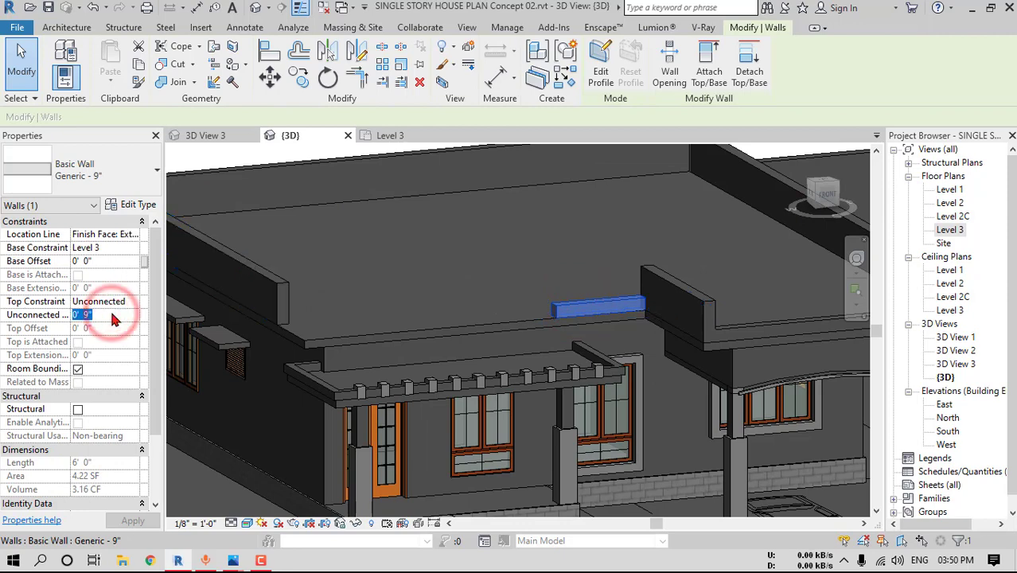
text(2)
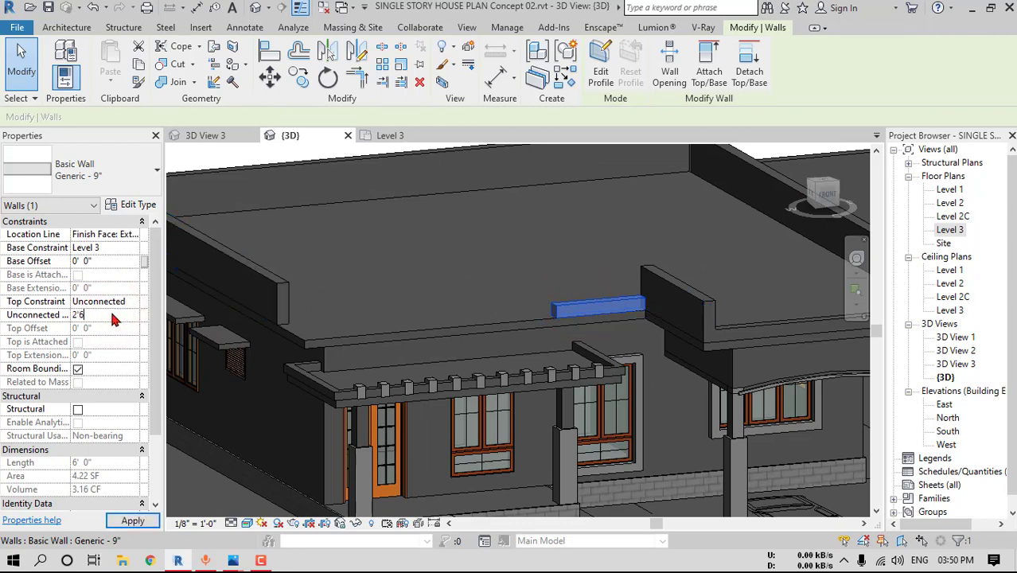
click(728, 318)
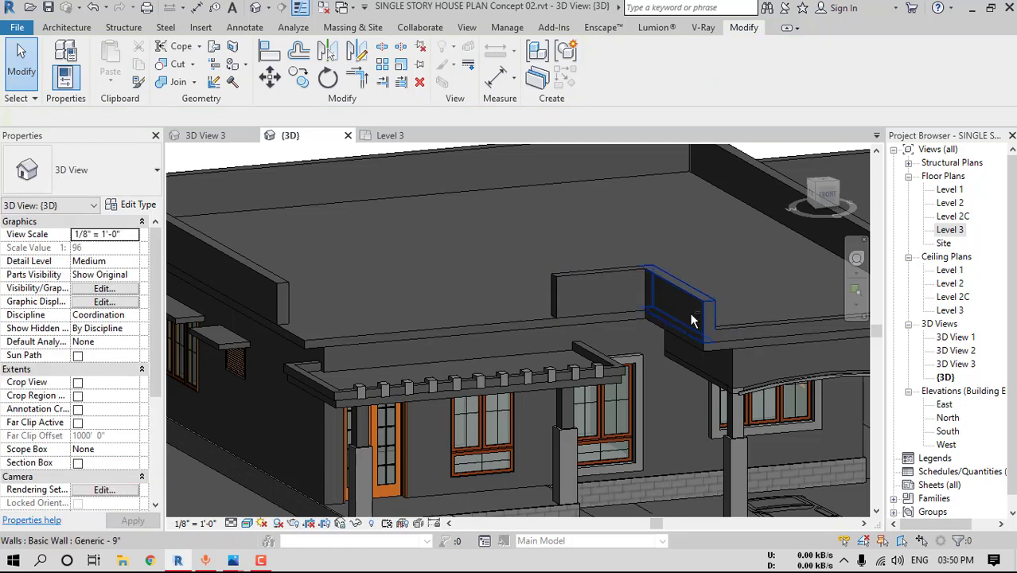
Edit the front parapet wall's profile from the front, adding a sloped line from its upper outer corner down to the base level
shift+middle_drag(691, 316, 561, 305)
click(561, 305)
click(824, 194)
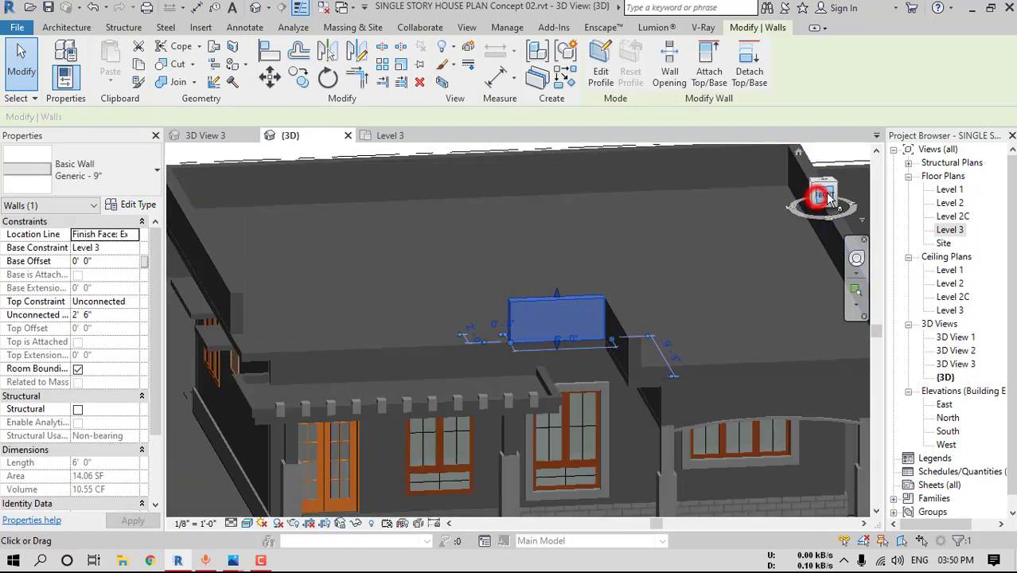
click(600, 65)
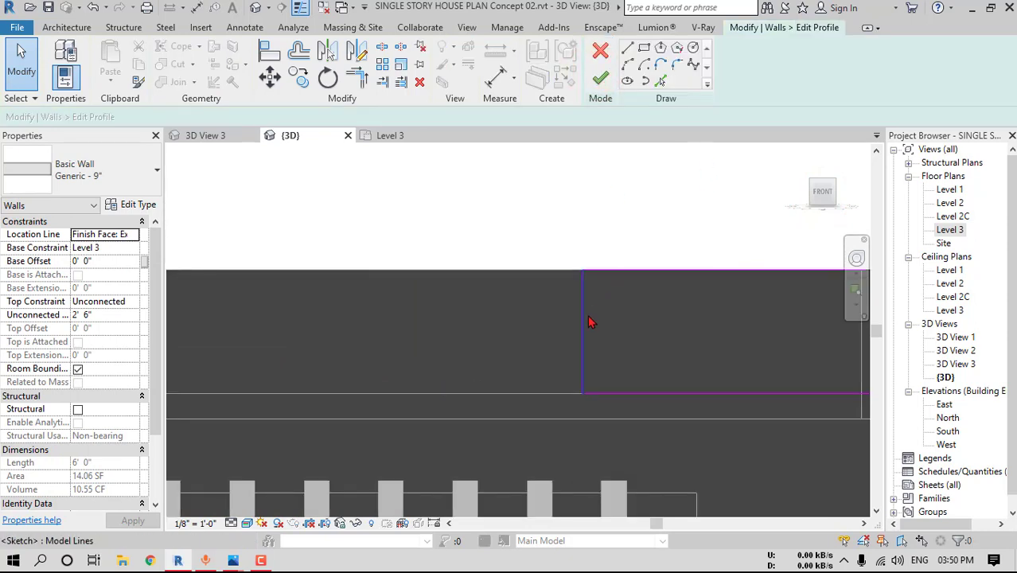
scroll(591, 321, down, 2)
click(627, 48)
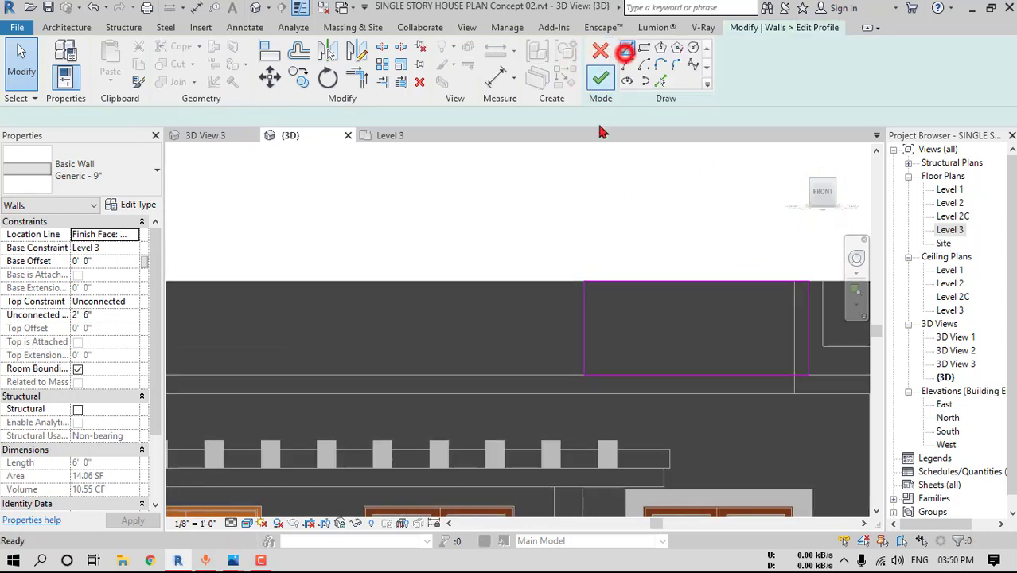
click(583, 283)
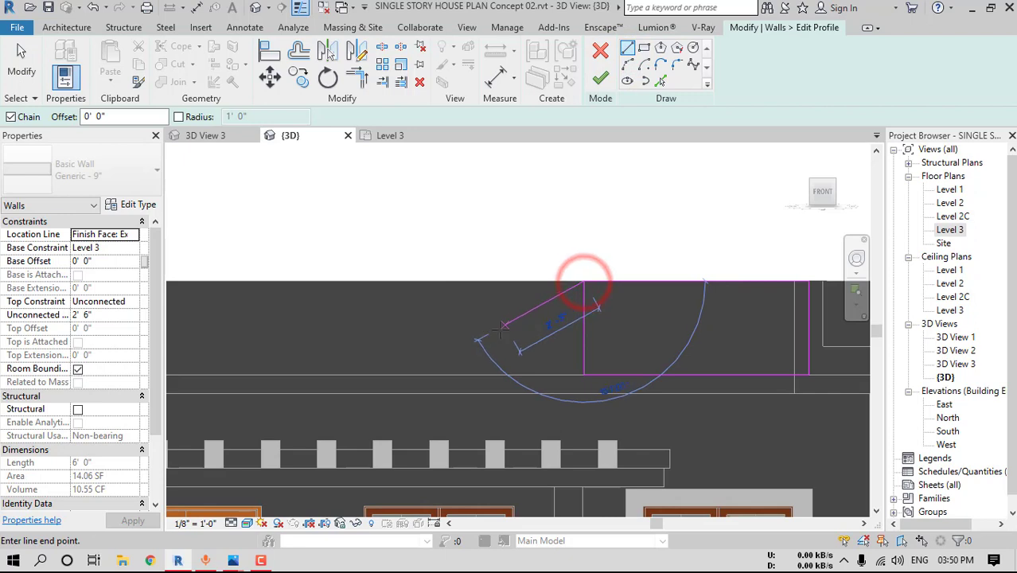
click(455, 371)
key(Escape)
Draw a horizontal base line from the wall's lower corner past the slope, then offset the base lines up 6", removing the conflicting constraints
click(584, 374)
middle_drag(355, 374, 570, 377)
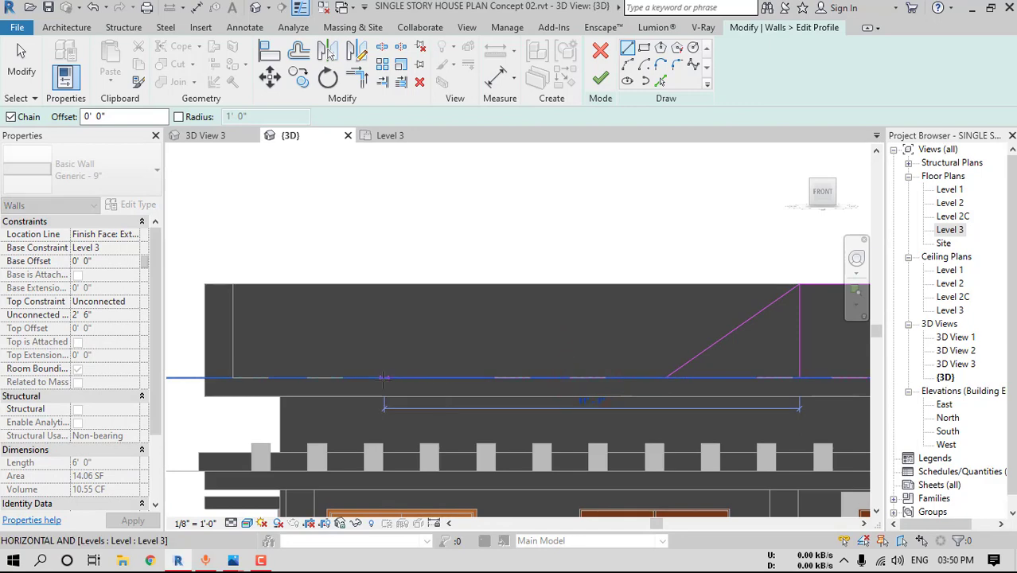
key(Escape)
key(Escape)
click(298, 51)
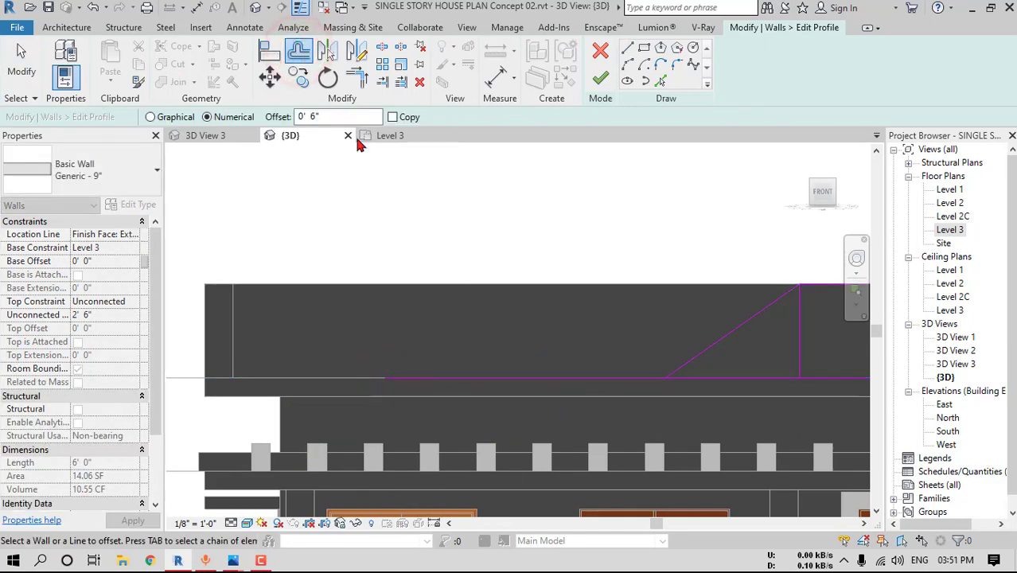
click(465, 377)
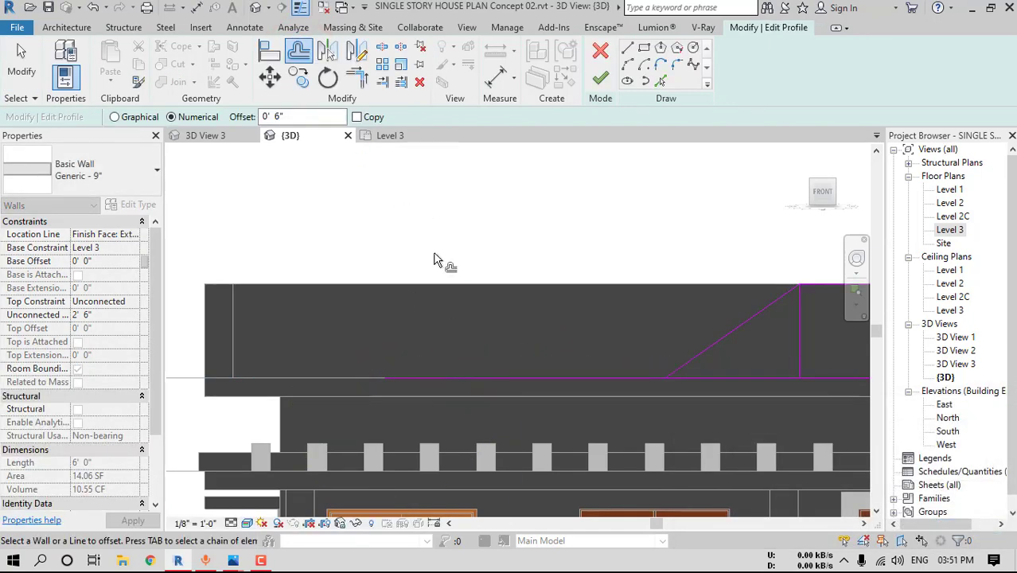
click(463, 377)
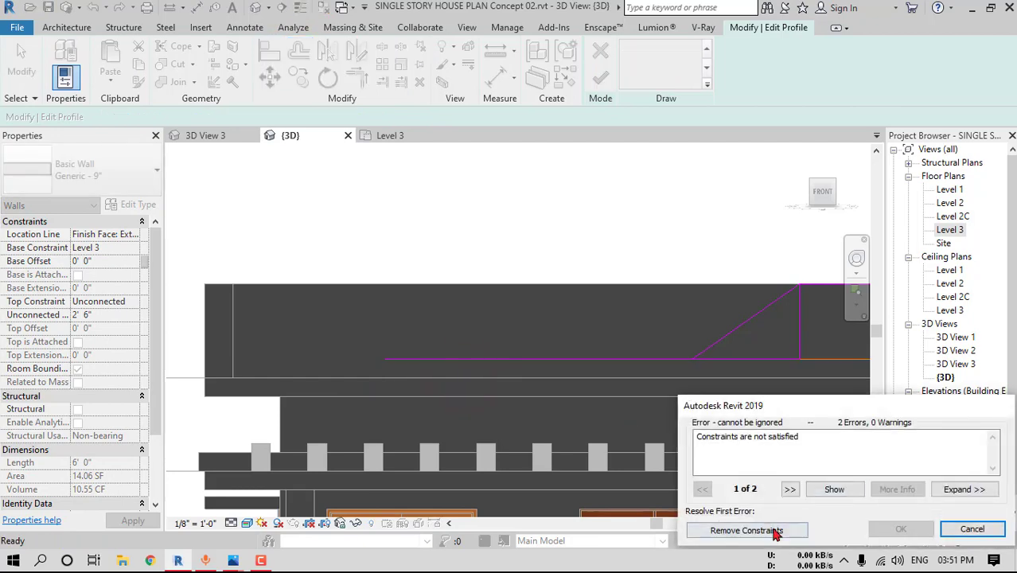
click(747, 530)
key(Escape)
Pull the raised line's inner end back to the foot of the slope and move the wall's own 6' 0" base line down to Level 3
click(678, 345)
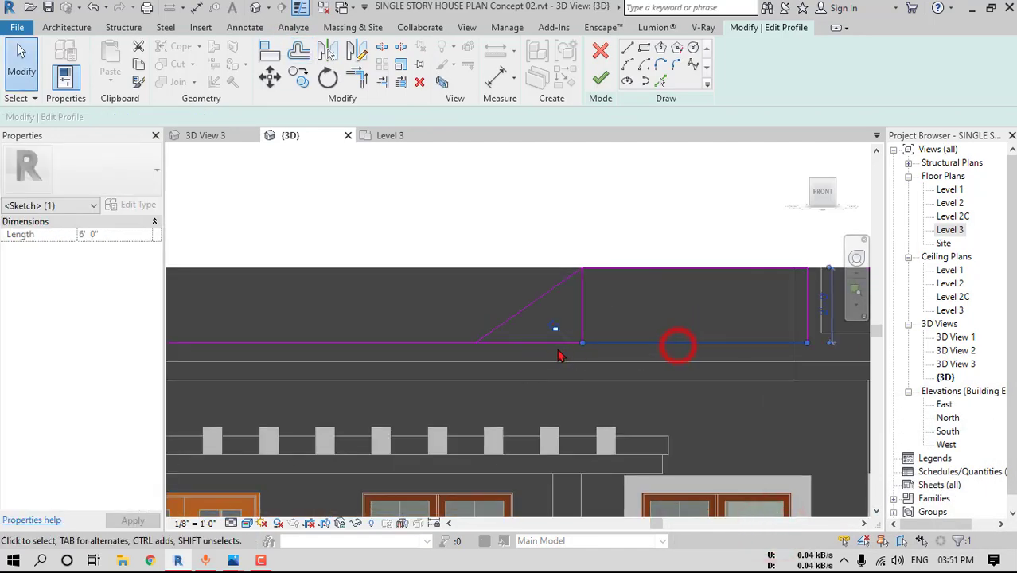
click(581, 343)
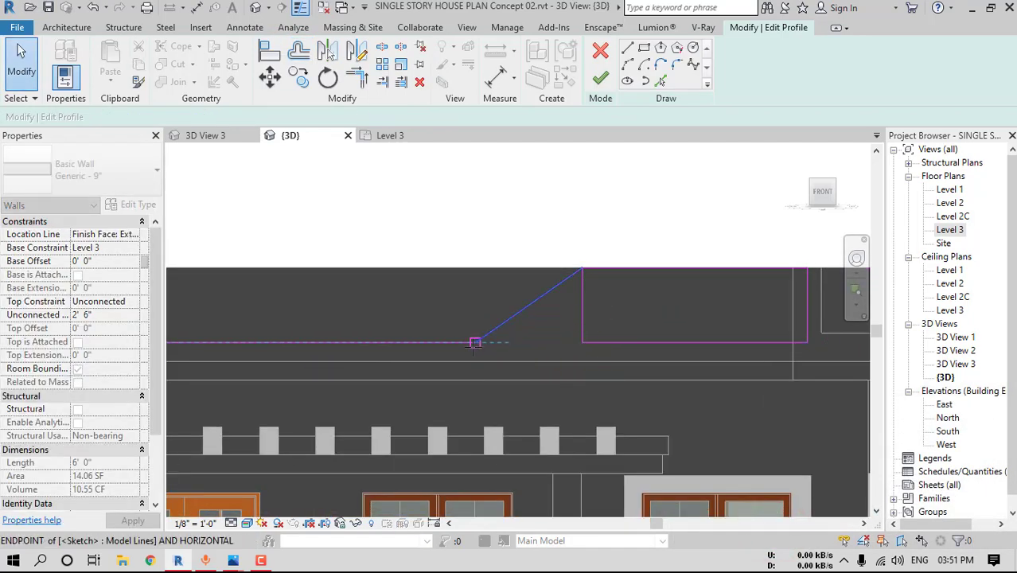
click(628, 343)
scroll(660, 356, down, 2)
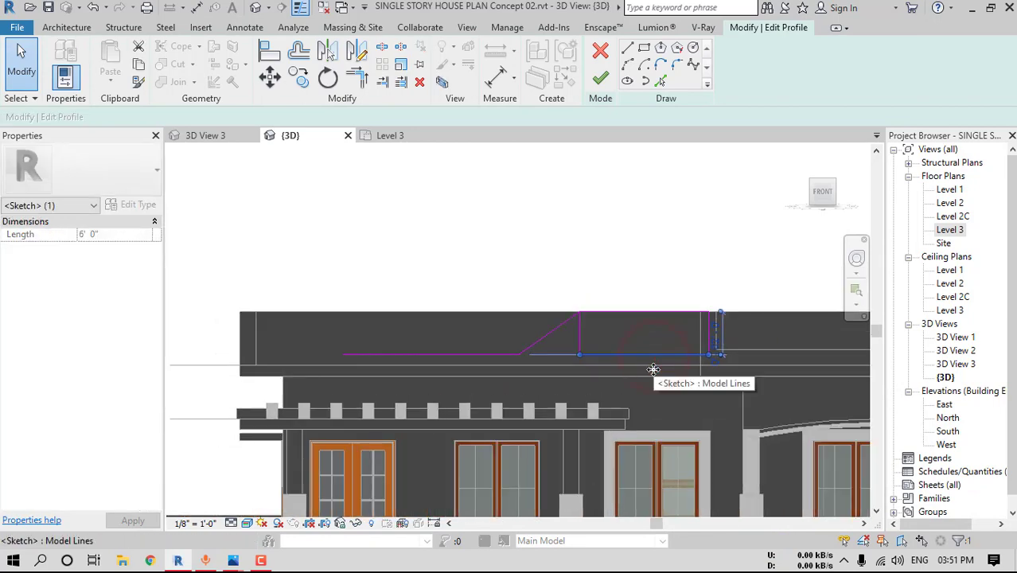
click(653, 370)
Extend the raised horizontal profile line to the roof's outer edge on the pergola side
scroll(656, 366, up, 3)
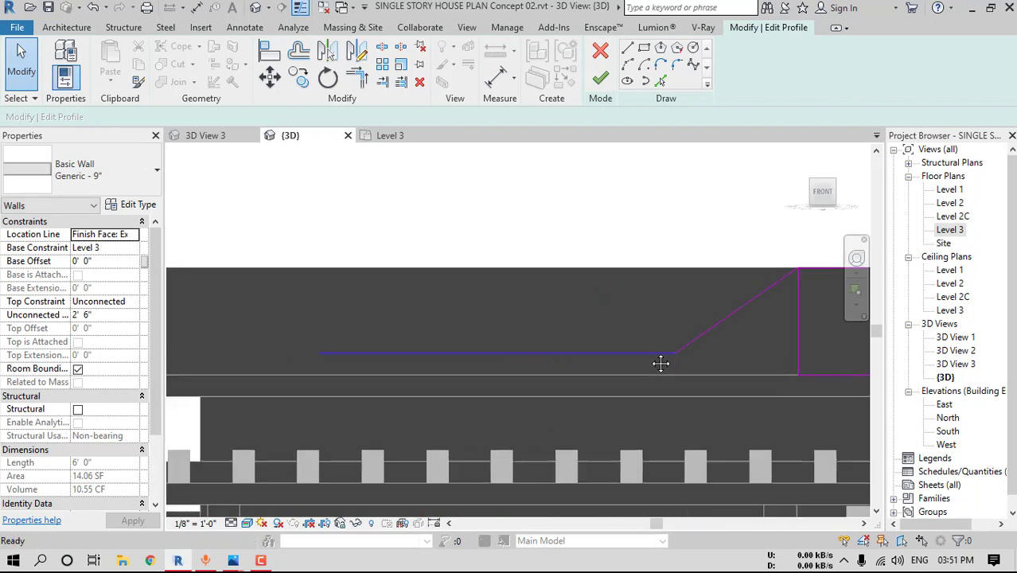
middle_drag(661, 364, 424, 351)
scroll(612, 308, down, 2)
middle_drag(611, 315, 809, 308)
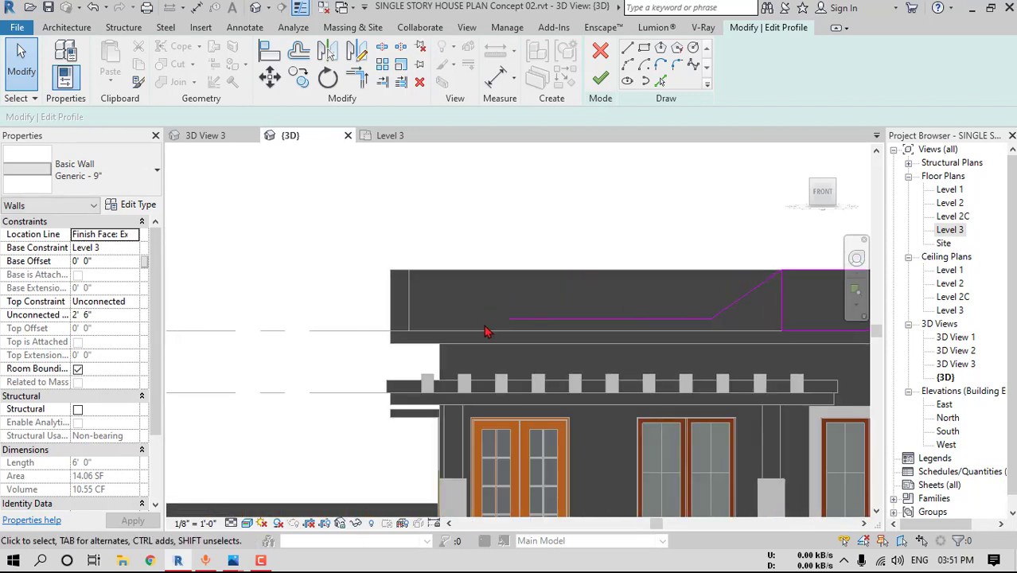
scroll(525, 327, up, 2)
click(516, 315)
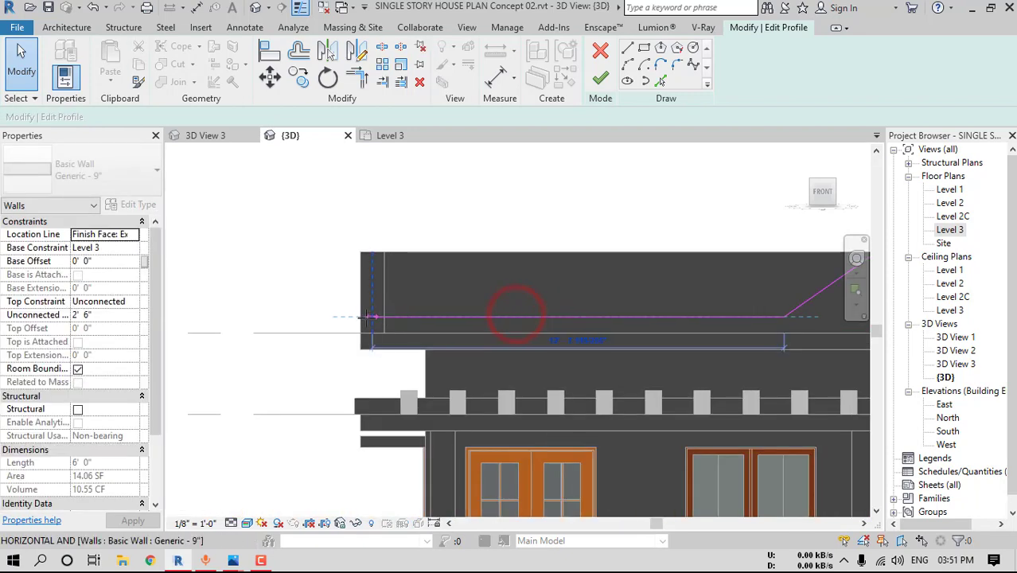
drag(366, 316, 360, 316)
scroll(681, 246, down, 1)
middle_drag(681, 246, 502, 240)
key(Escape)
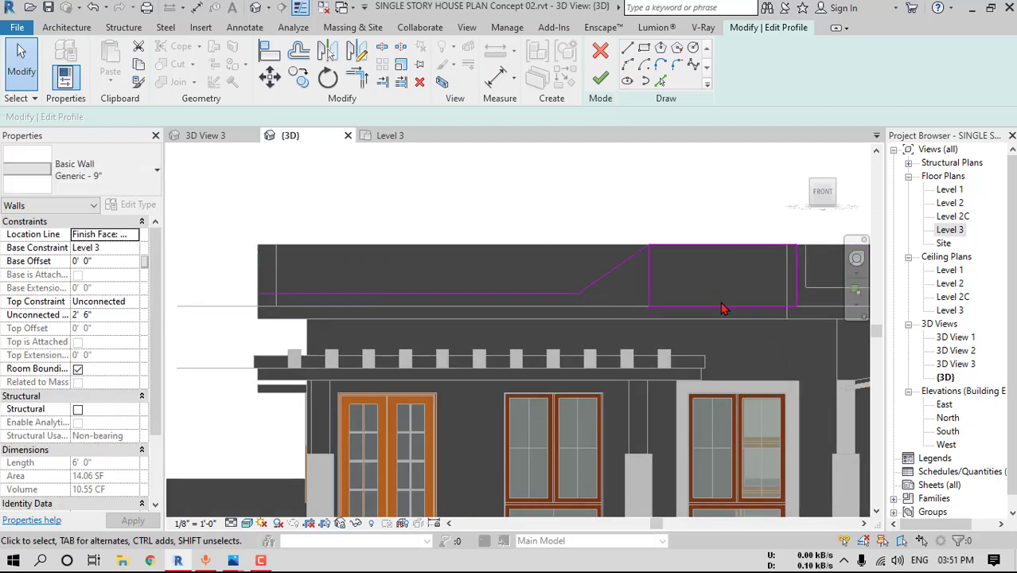
Delete the vertical profile line between the slope and the full-height section of the wall
click(629, 49)
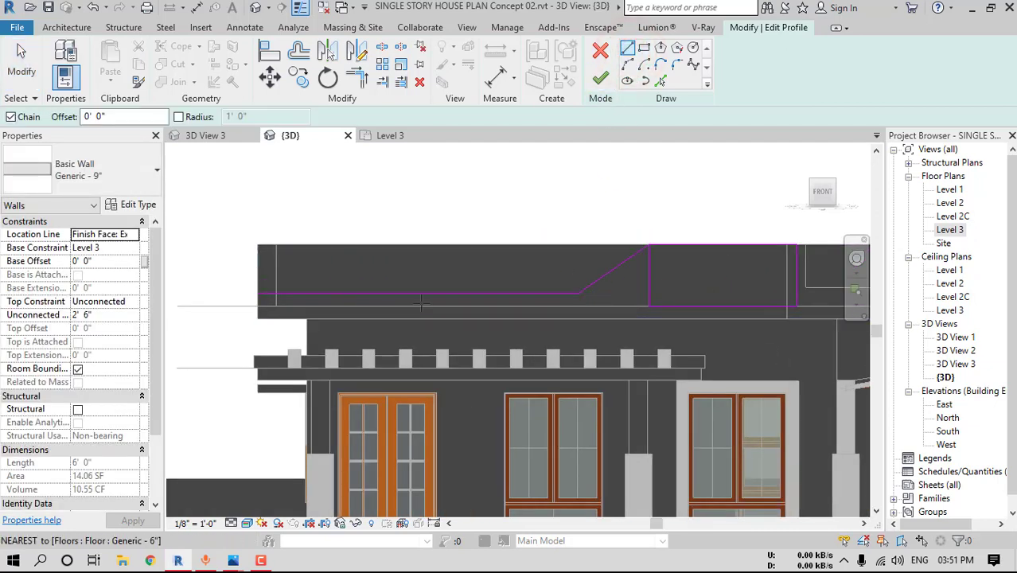
click(648, 279)
key(Delete)
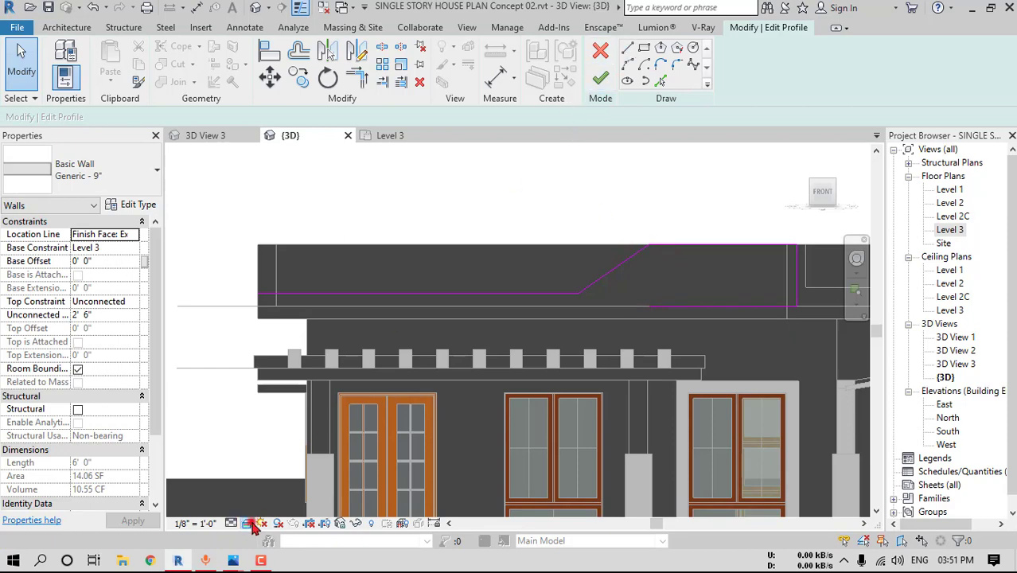
Switch to the Hidden Line style and close the profile with lines along the roof's outer edge and the Level 3 base
click(251, 524)
click(272, 447)
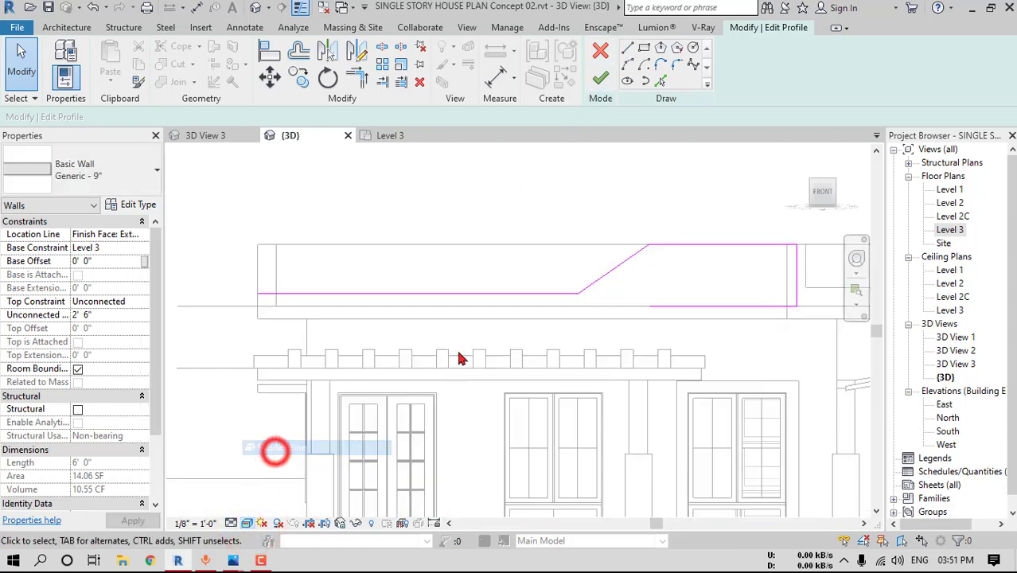
click(628, 49)
click(257, 305)
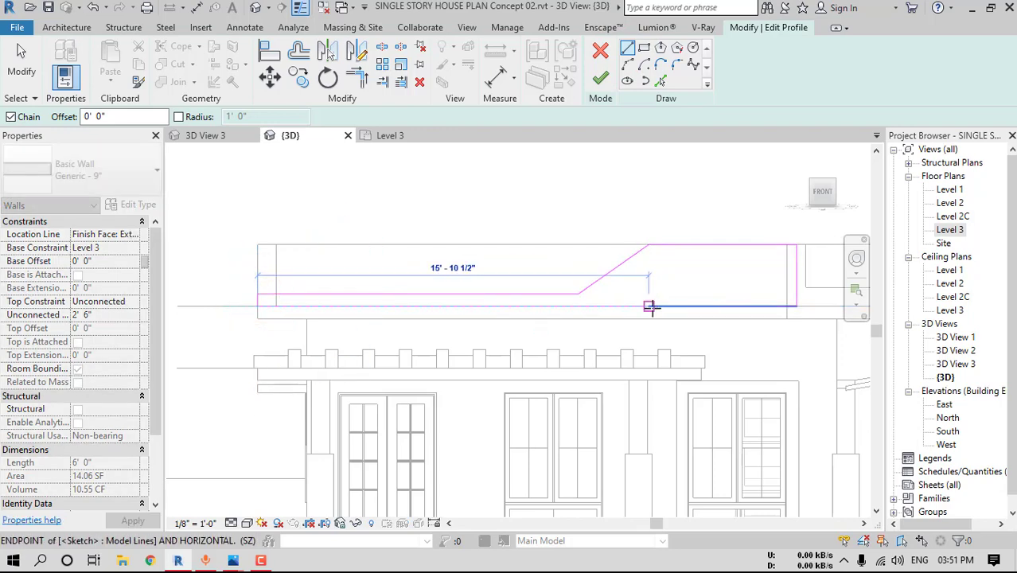
click(651, 307)
key(Escape)
key(Escape)
Restore the Realistic visual style and finish the front parapet wall's profile edit
click(252, 523)
click(257, 493)
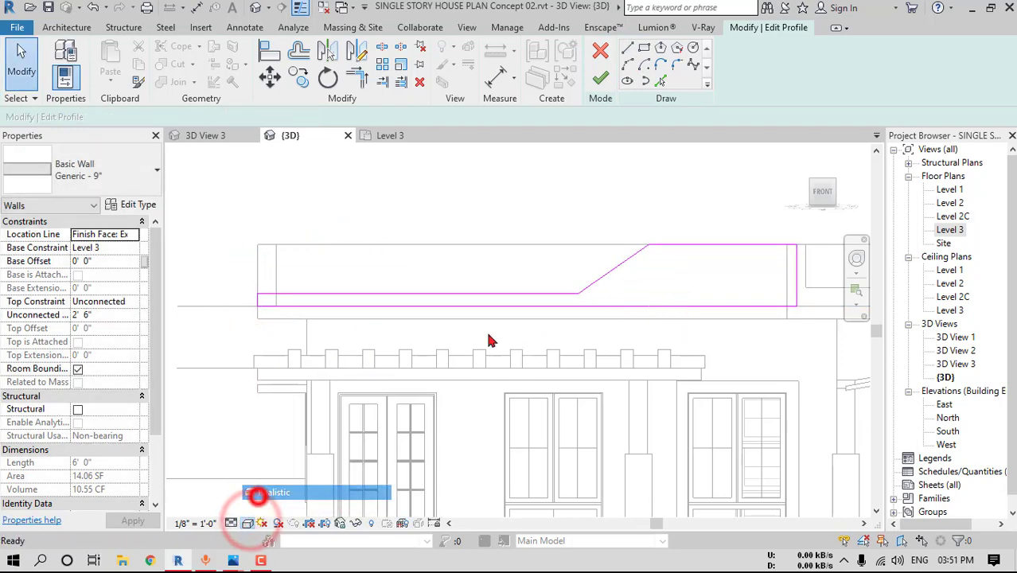
shift+middle_drag(490, 340, 605, 225)
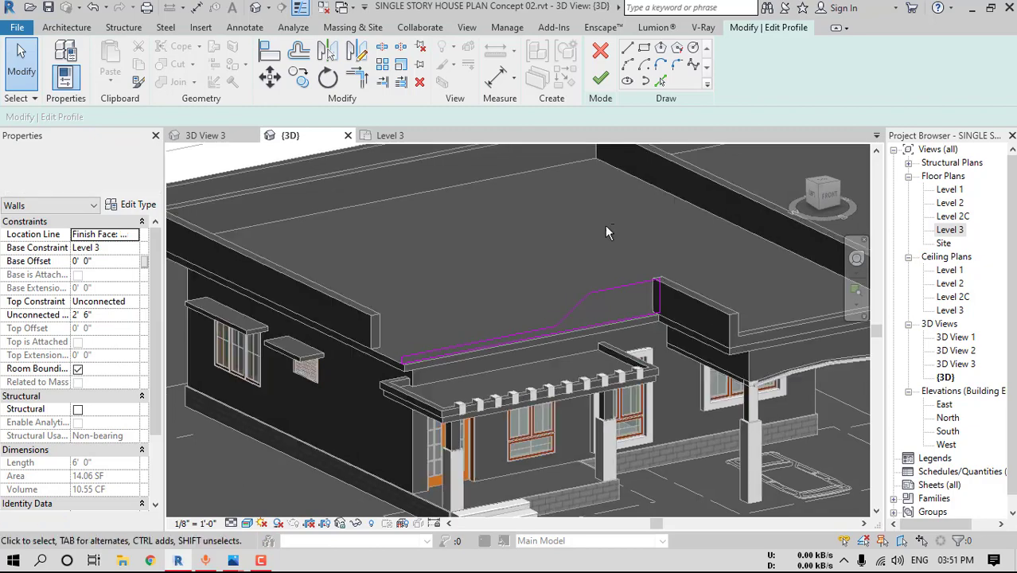
click(597, 80)
key(Escape)
shift+middle_drag(635, 362, 599, 345)
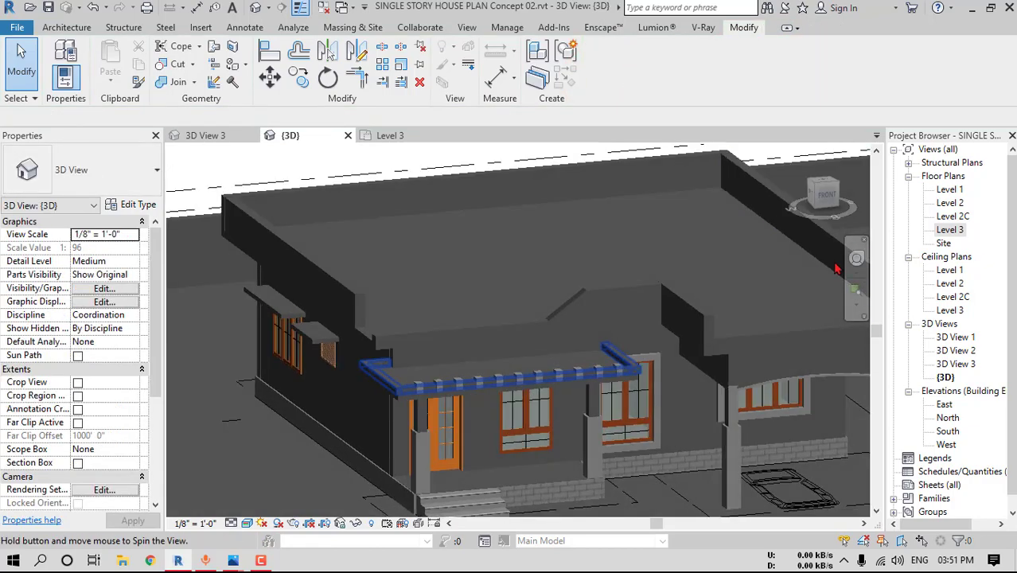
After checking the reference photo, draw a low strip in the left parapet wall's profile, from its full-height end to the roof's front edge
drag(1016, 74, 431, 67)
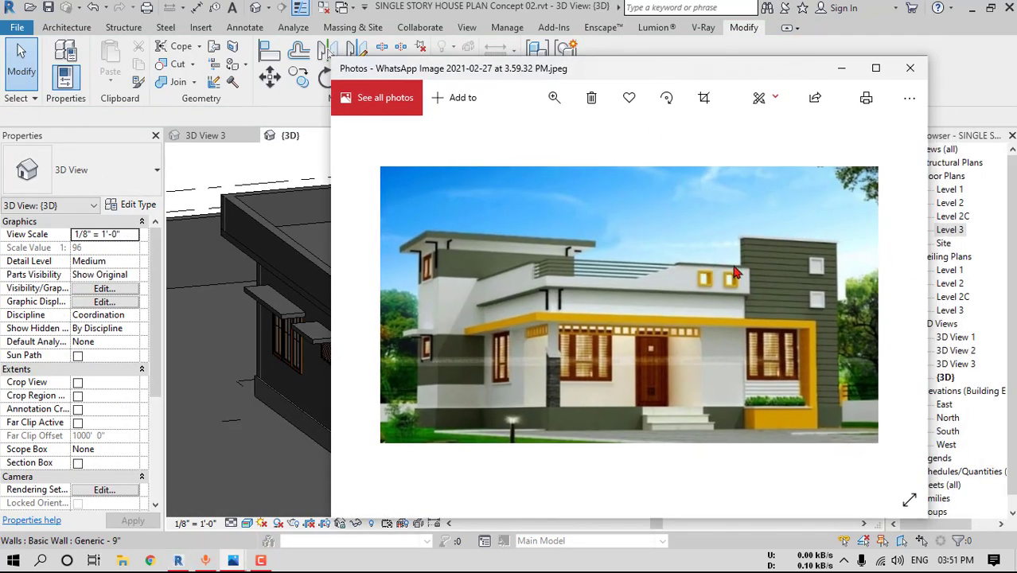
click(909, 70)
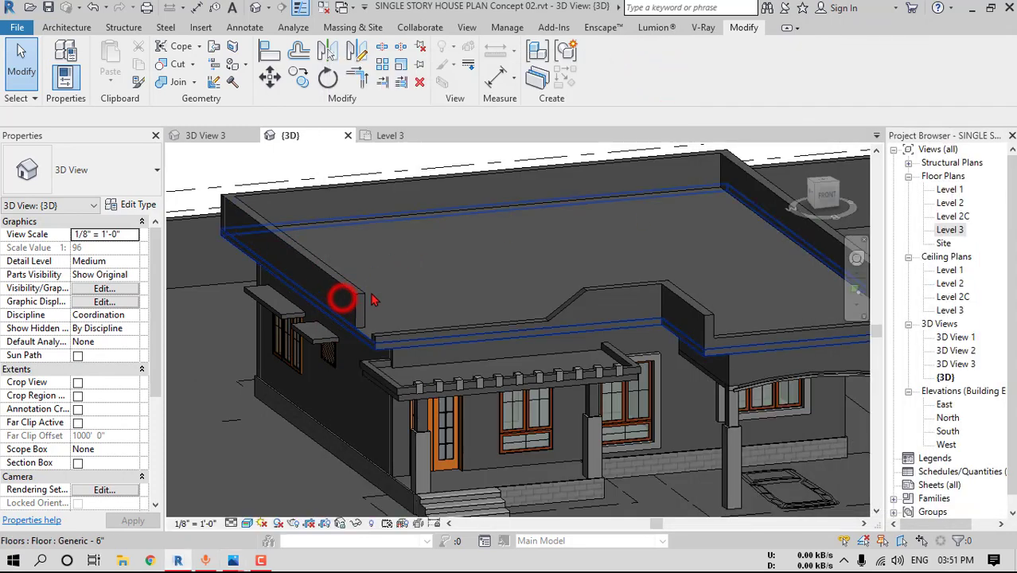
click(280, 287)
click(815, 199)
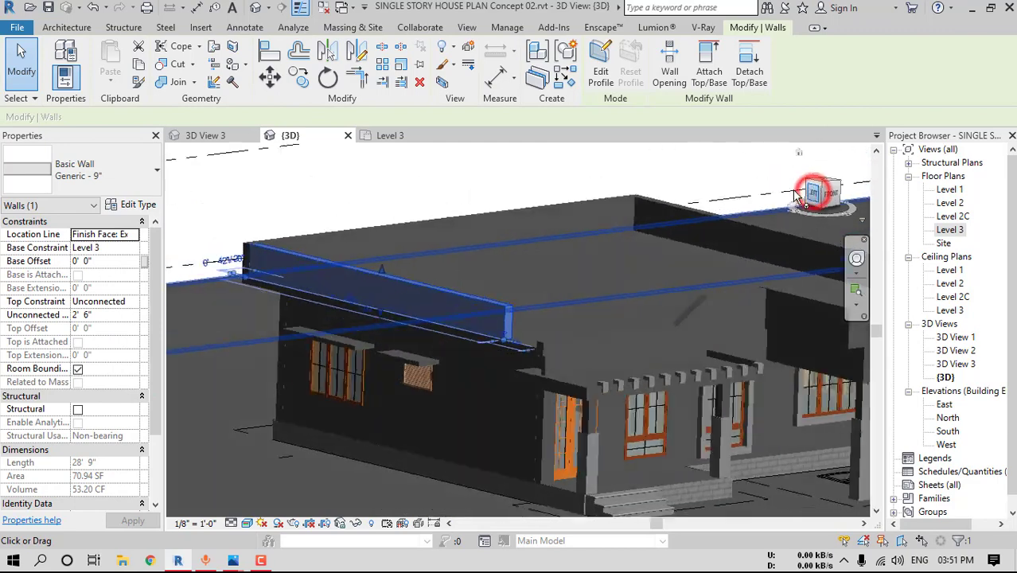
click(601, 71)
scroll(757, 355, up, 5)
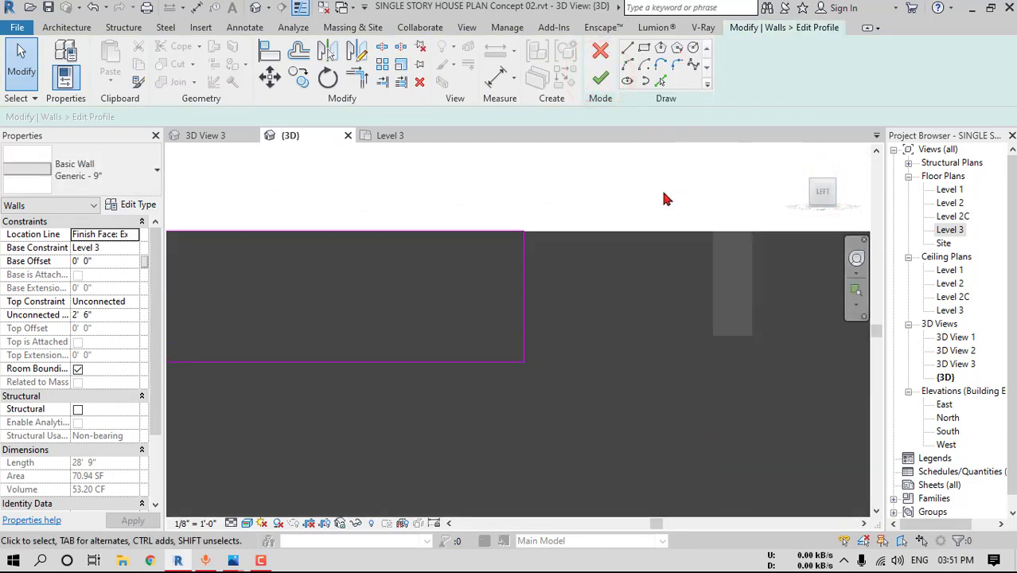
click(627, 48)
click(522, 358)
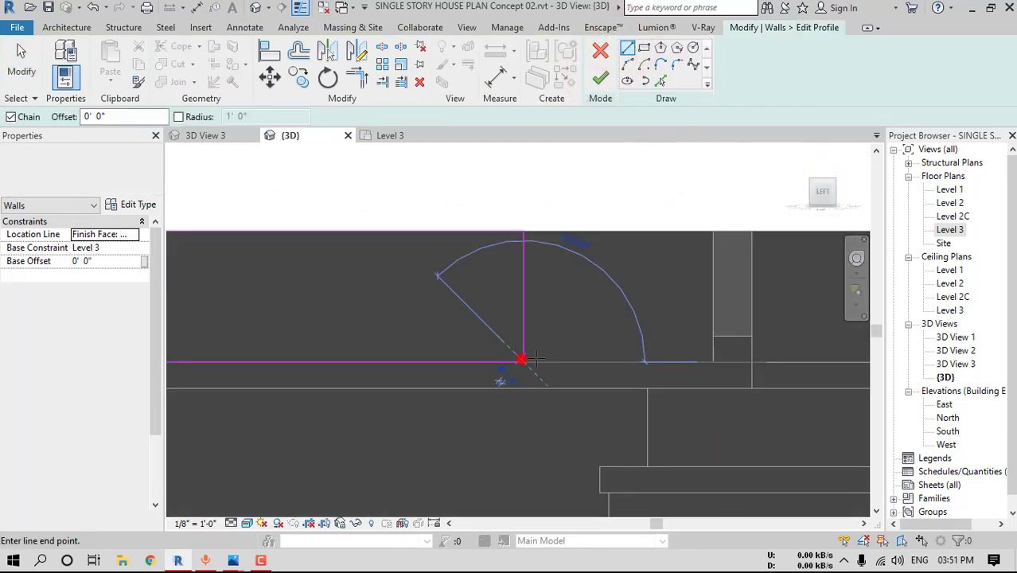
click(750, 358)
click(751, 337)
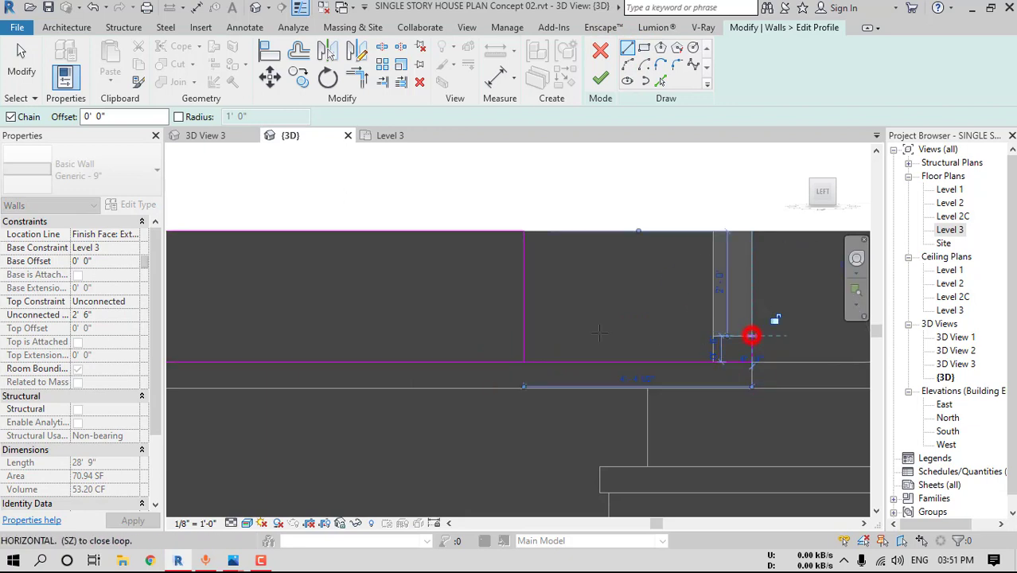
click(524, 336)
key(Escape)
Trim the vertical line inside the low strip to form one stepped outline, and finish the left parapet's profile edit
click(359, 79)
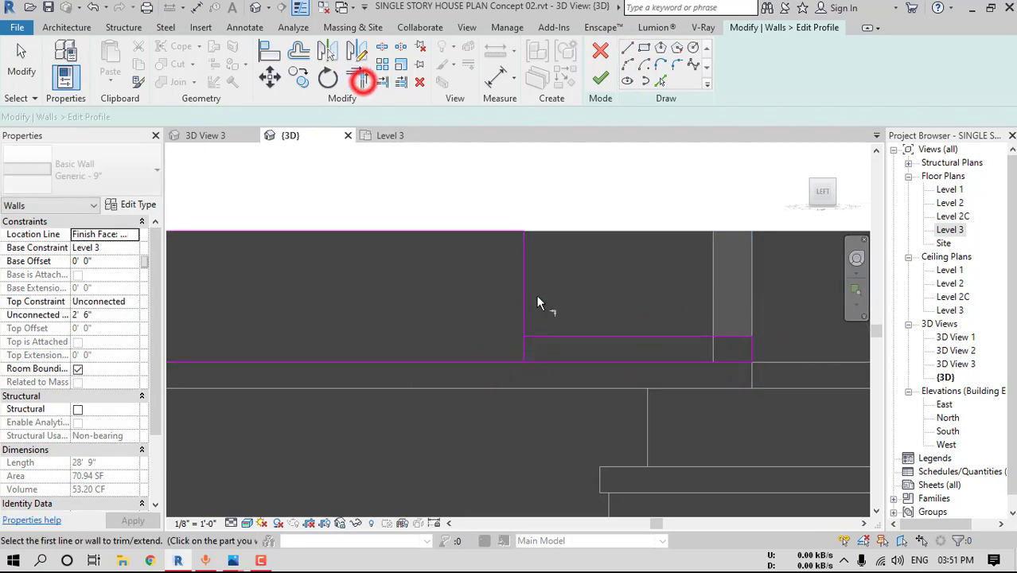
click(539, 337)
click(603, 77)
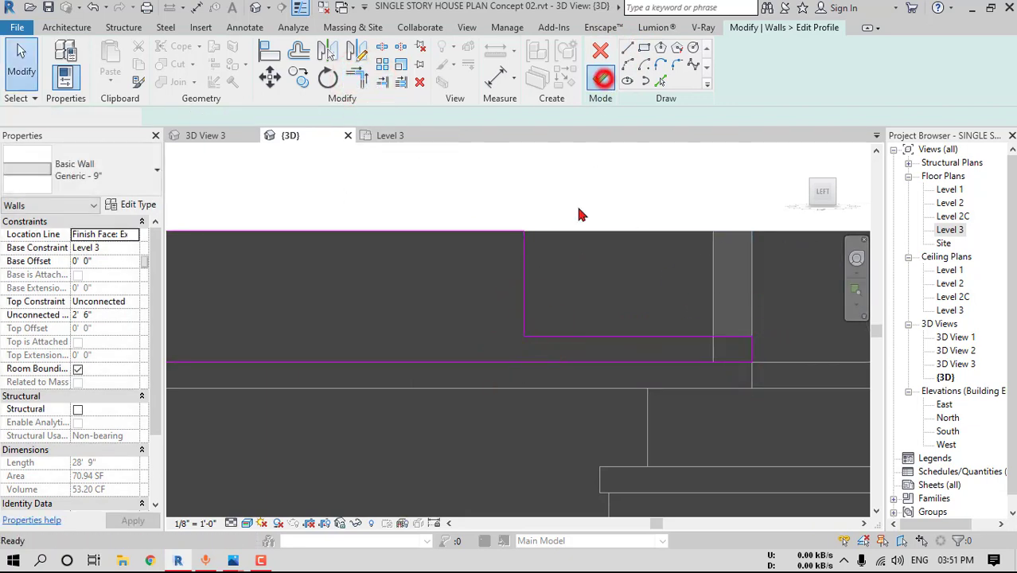
mouse_move(538, 318)
shift+middle_down()
mouse_move(681, 360)
mouse_move(672, 386)
shift+middle_up()
key(Escape)
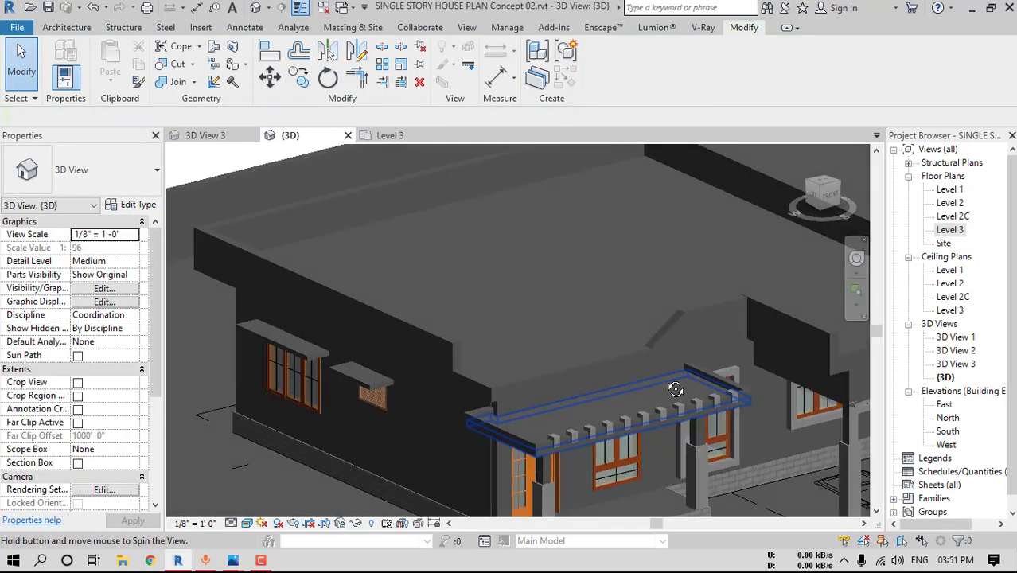
Align the end line of the left parapet's profile with the inner face of the front parapet, and finish the profile edit
scroll(628, 397, up, 6)
click(478, 390)
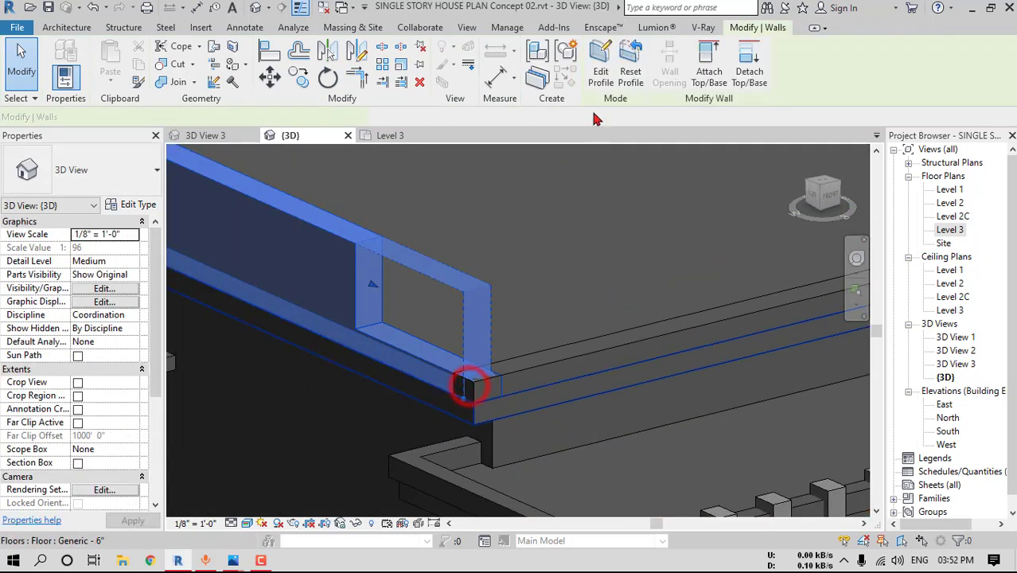
click(600, 76)
click(270, 53)
scroll(484, 351, up, 2)
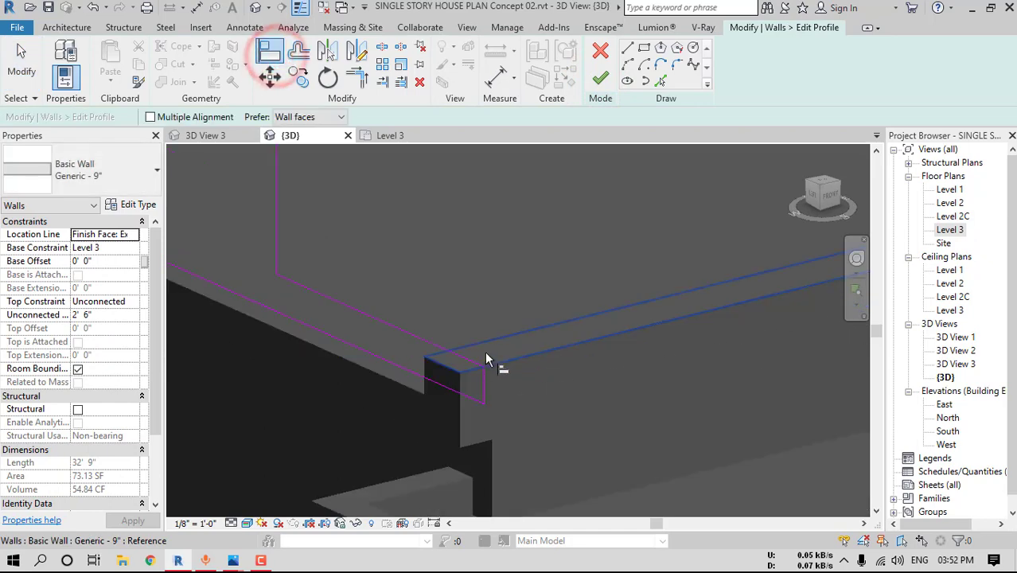
click(483, 341)
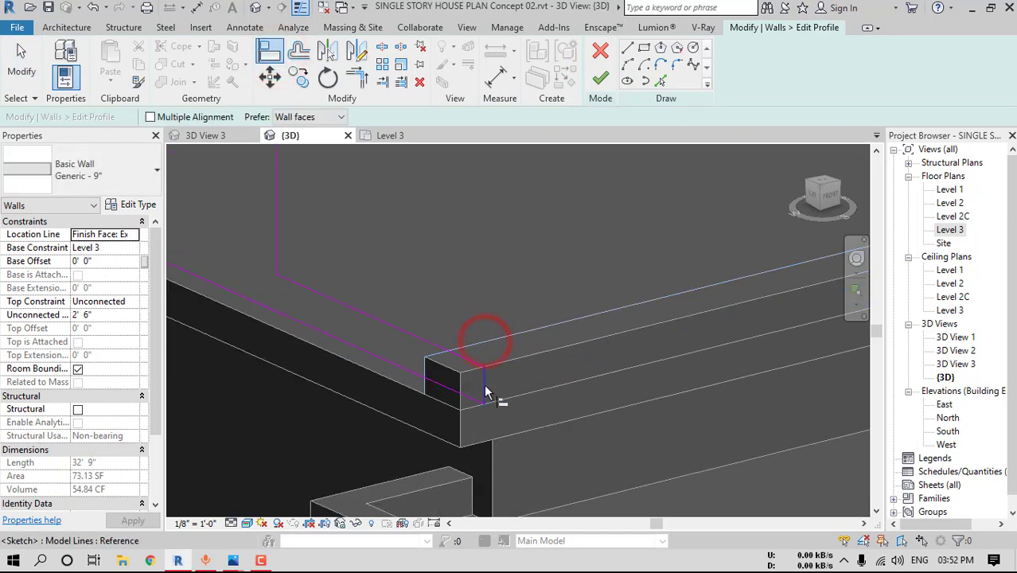
click(483, 385)
click(602, 79)
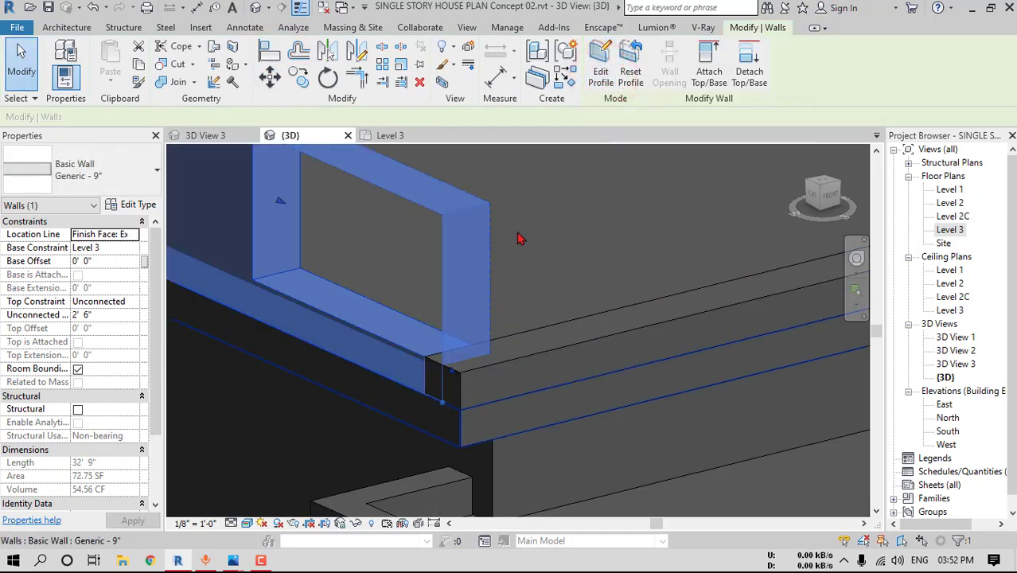
key(Escape)
Check the roof railing in the reference photo and create an in-place model in the Railings category
scroll(477, 321, down, 5)
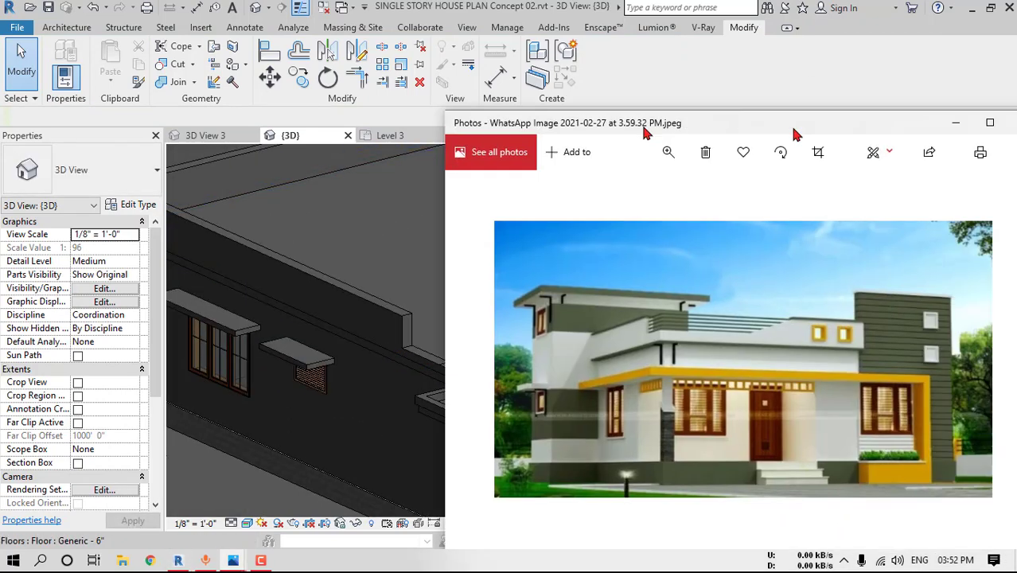
drag(644, 133, 478, 129)
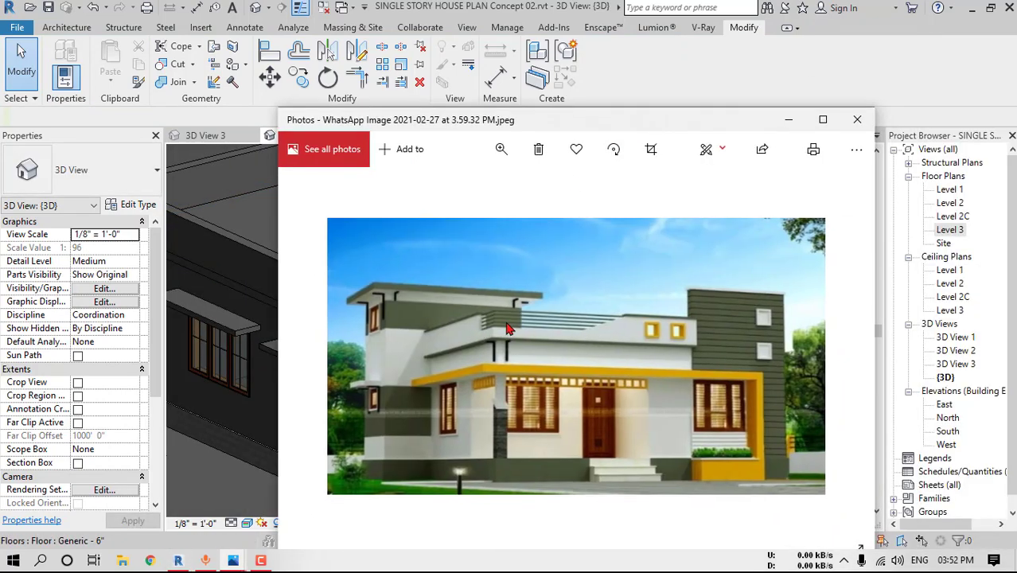
click(788, 121)
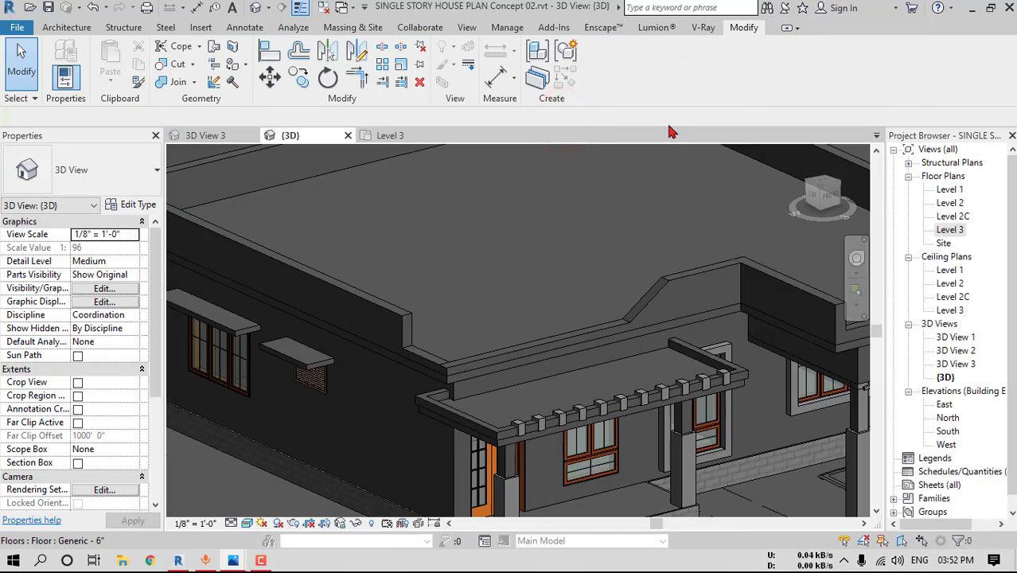
click(67, 27)
click(163, 77)
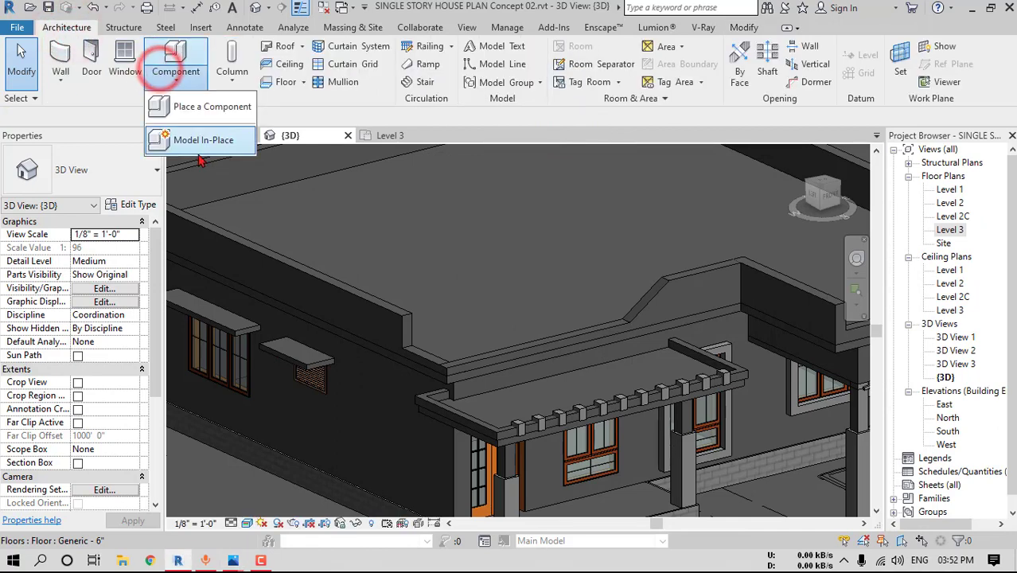
click(201, 147)
scroll(445, 278, down, 2)
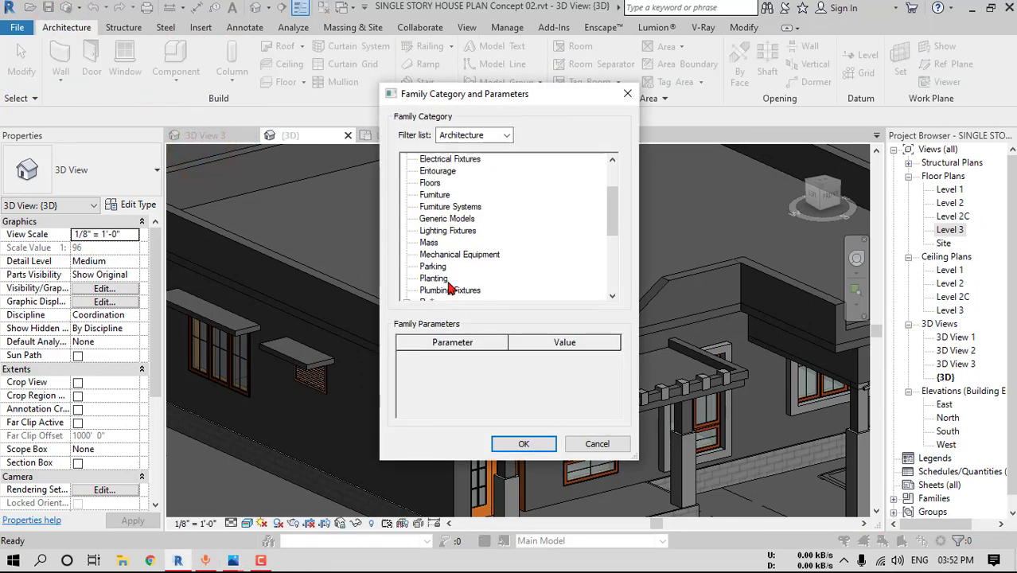
scroll(447, 285, down, 1)
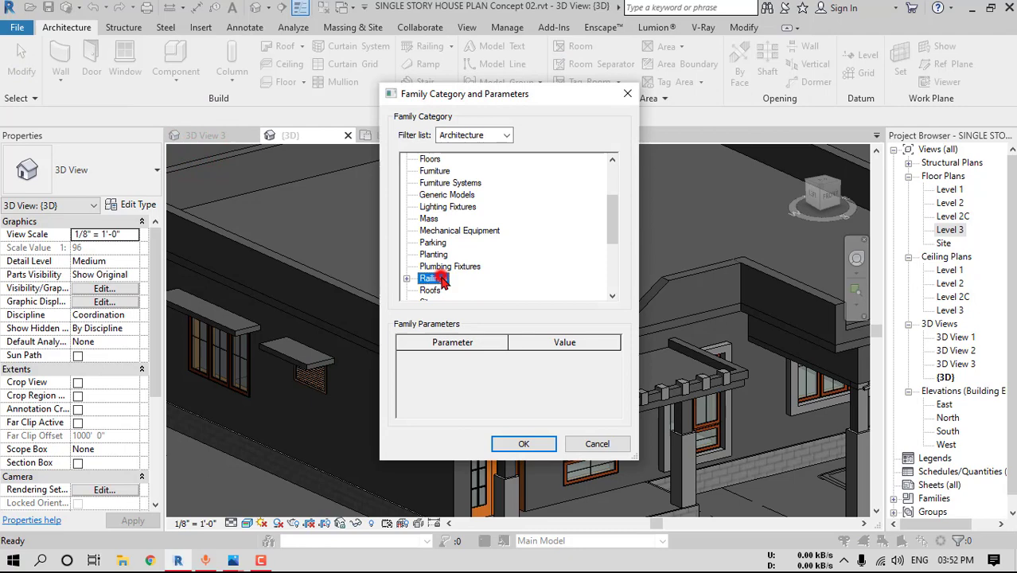
click(541, 444)
click(513, 303)
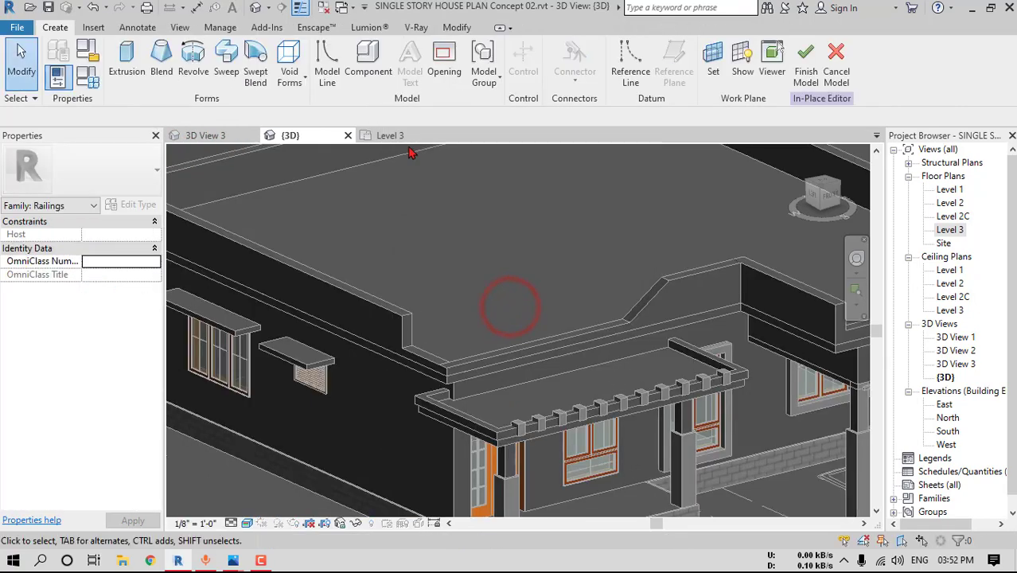
Start a sweep and pick the low edges of the left and front parapets as its path, trimming both lines to a corner
click(227, 70)
click(669, 74)
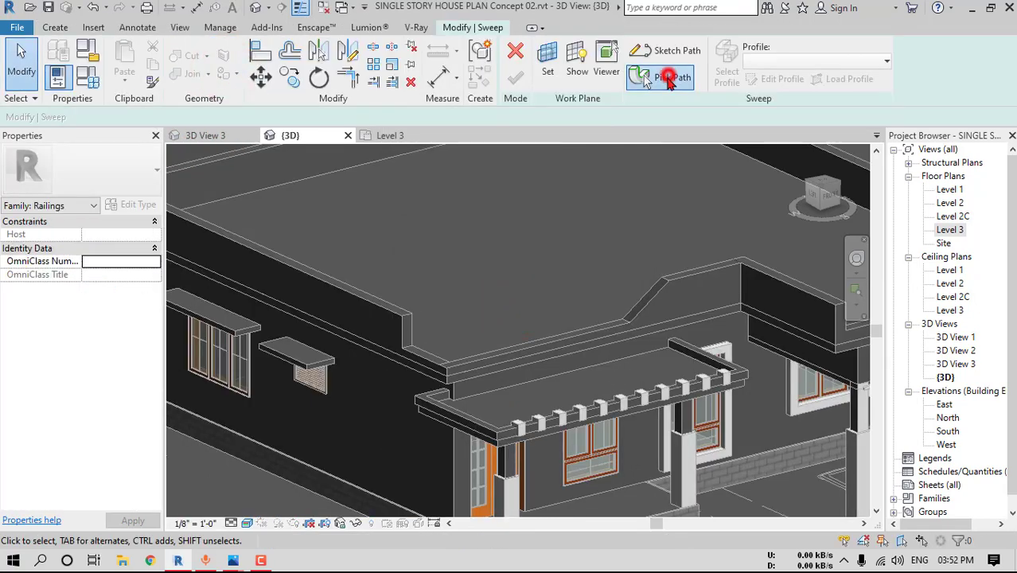
click(503, 355)
key(Escape)
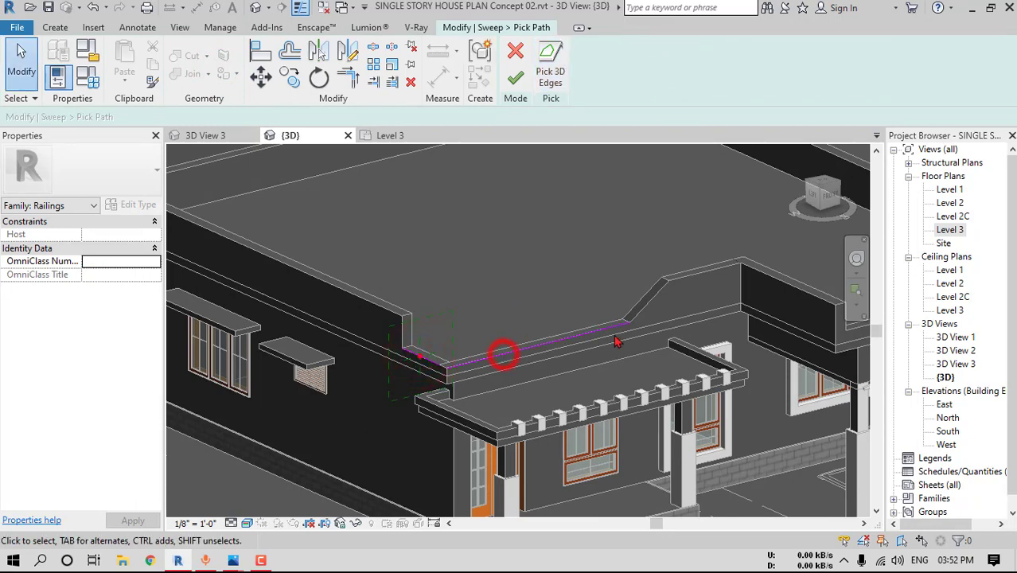
scroll(615, 338, up, 3)
click(348, 77)
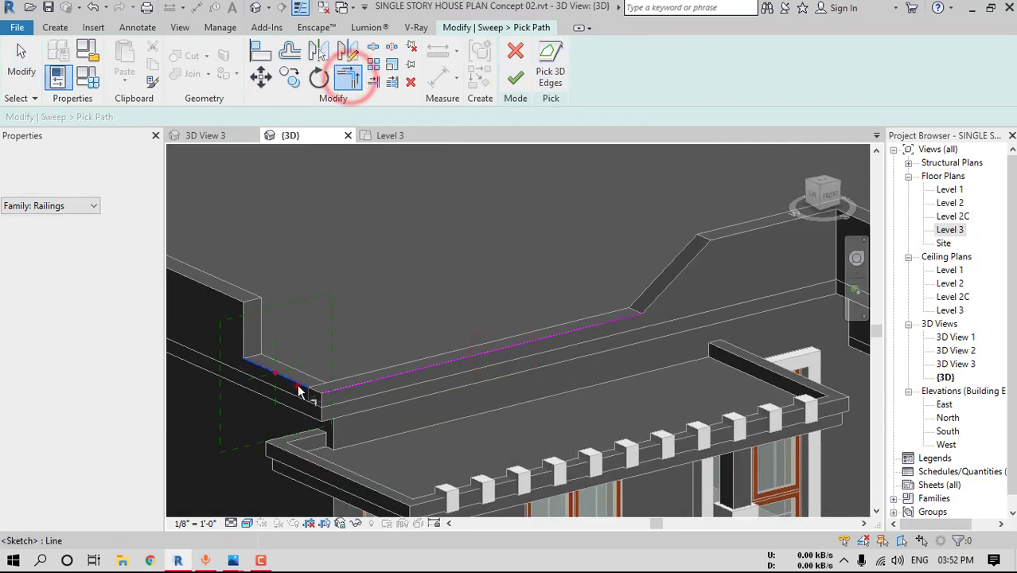
click(294, 375)
click(329, 395)
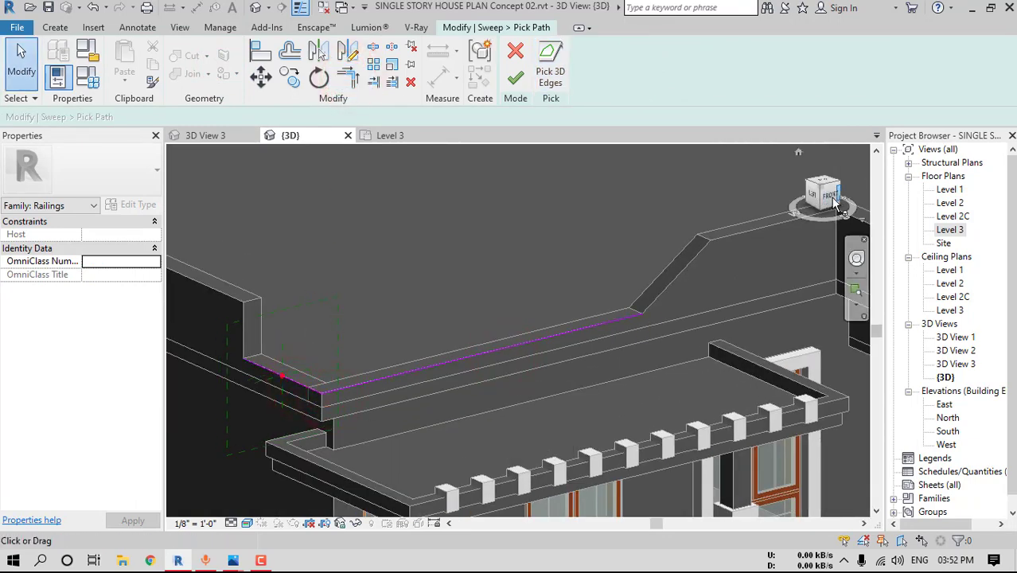
In the Front view, extend the path's front line past the parapet slope to just beyond the slope's upper end, and finish the path
click(832, 195)
scroll(479, 334, up, 10)
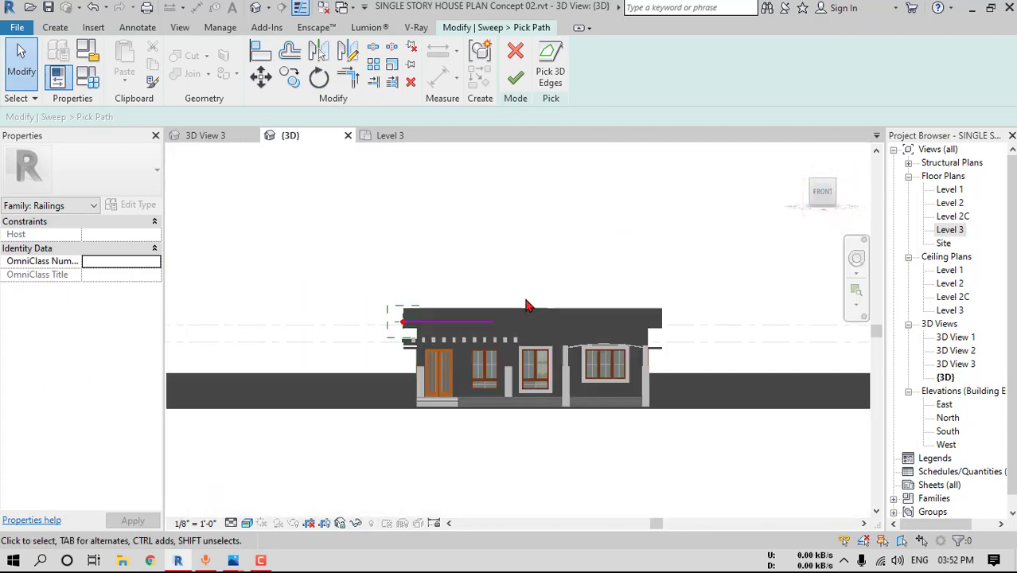
click(491, 324)
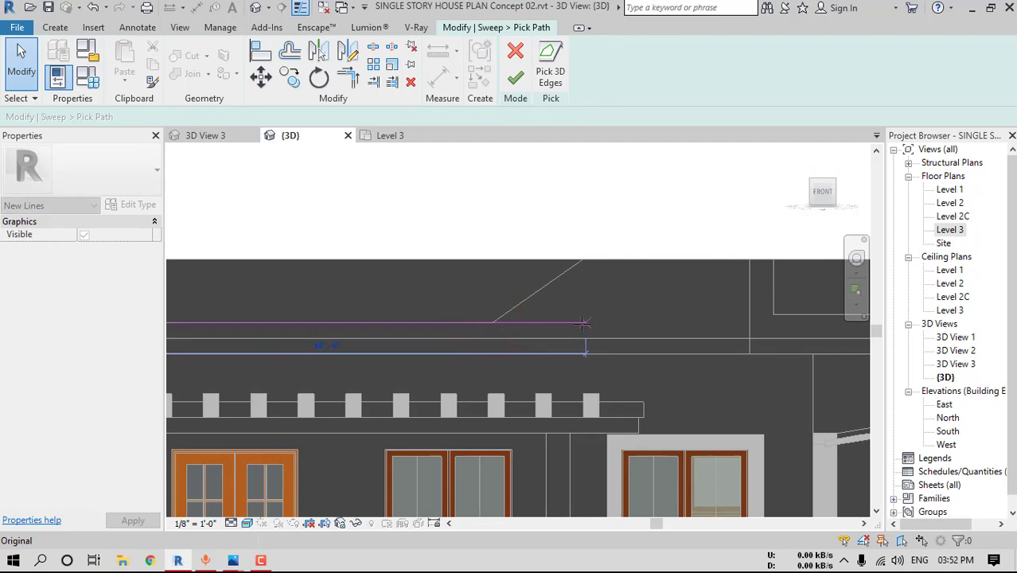
click(593, 243)
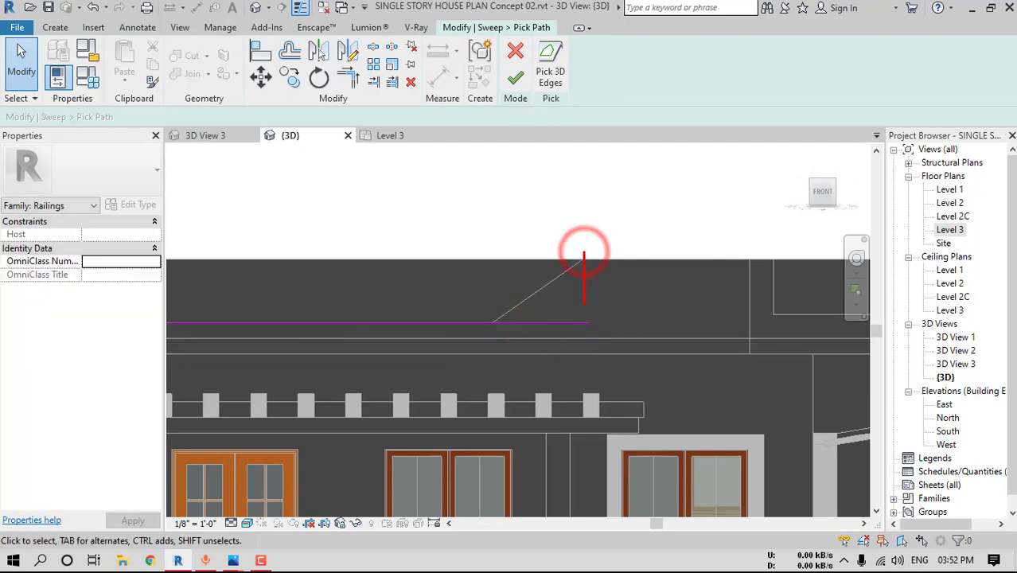
scroll(542, 298, down, 8)
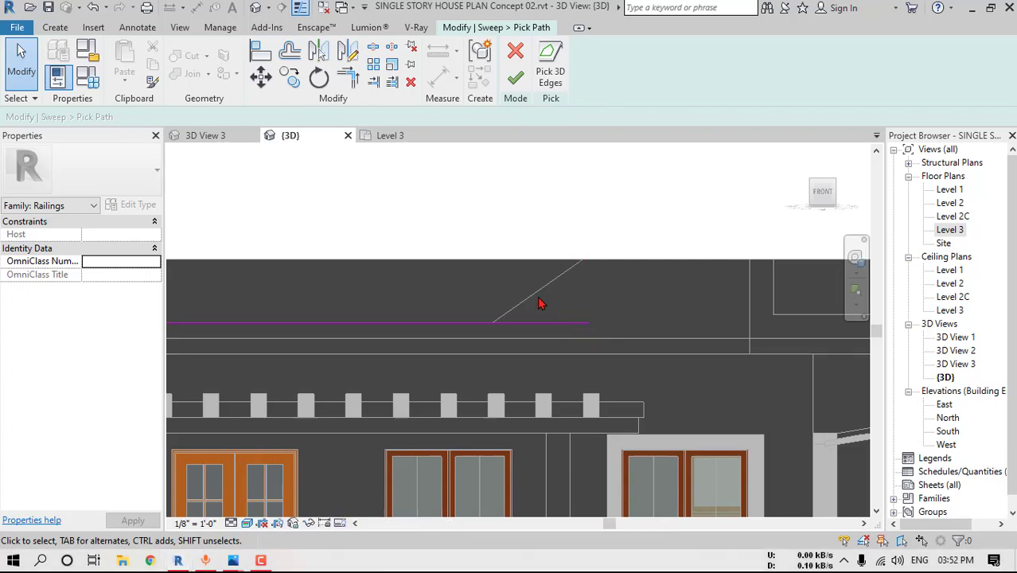
shift+middle_drag(525, 288, 570, 335)
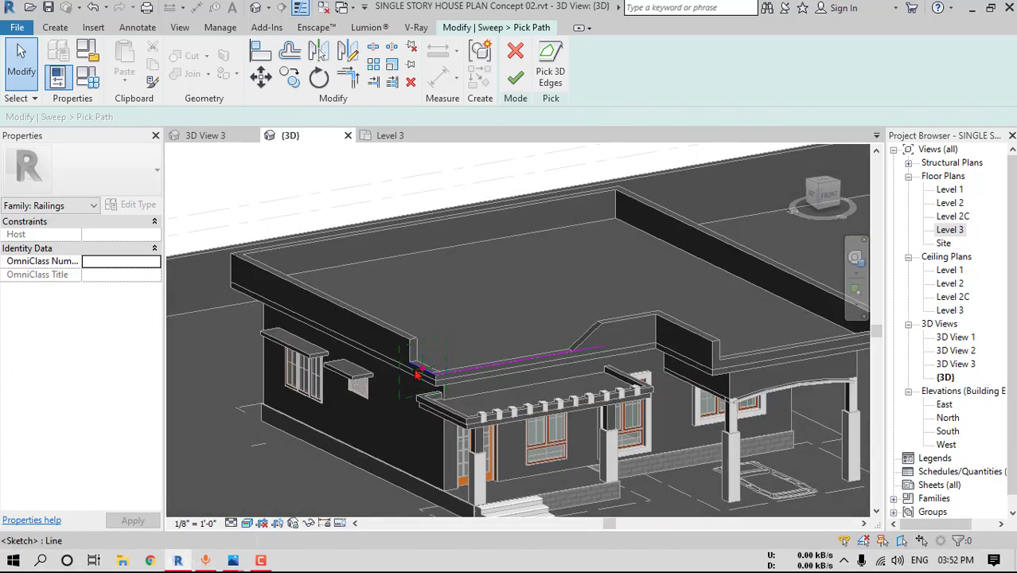
scroll(423, 368, up, 3)
click(515, 87)
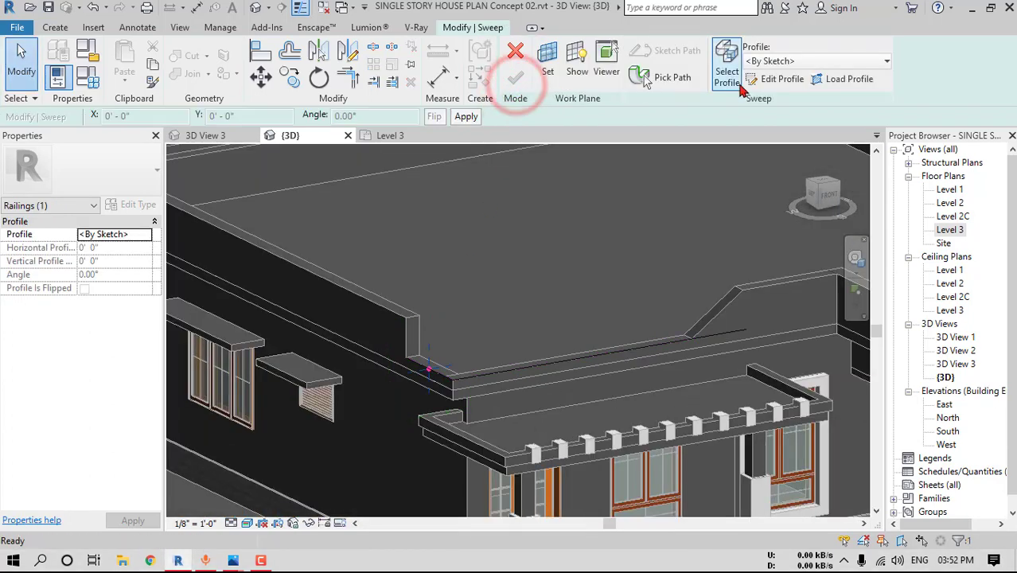
In the sweep's profile sketch, draw a small circle centred at path height, just inside the roof's left edge
click(759, 81)
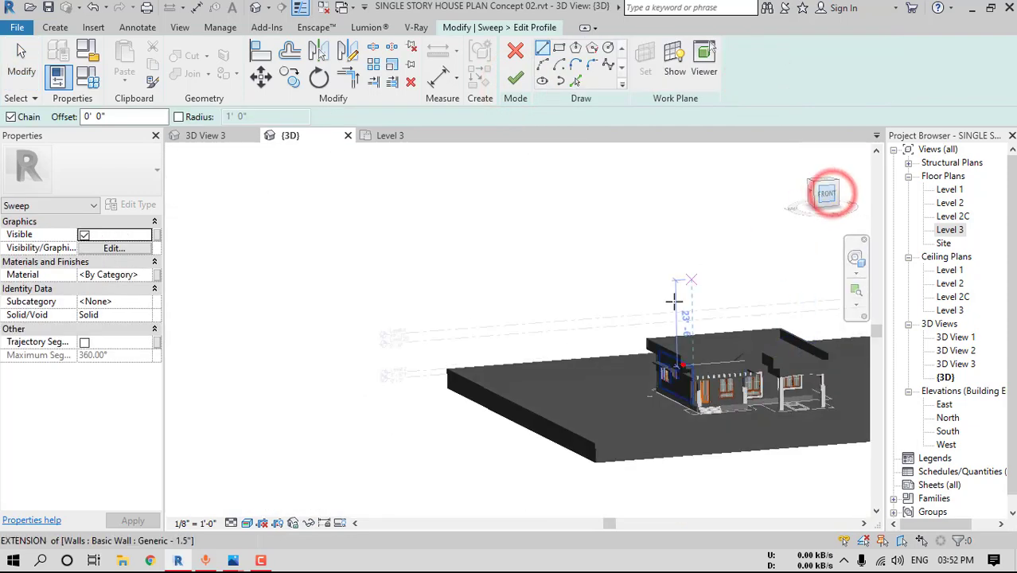
scroll(424, 295, up, 5)
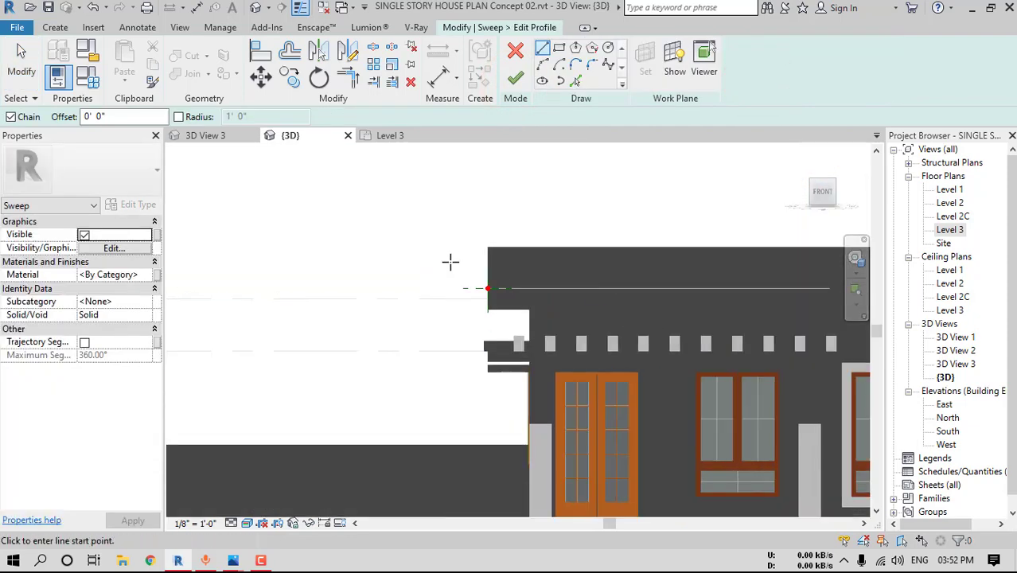
click(608, 52)
scroll(561, 291, up, 3)
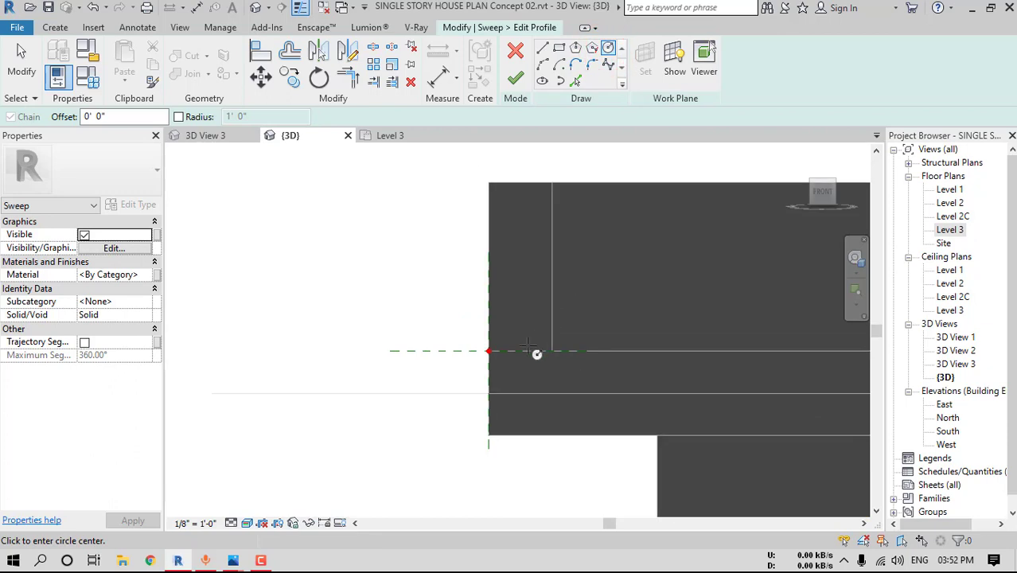
click(519, 350)
scroll(520, 351, up, 2)
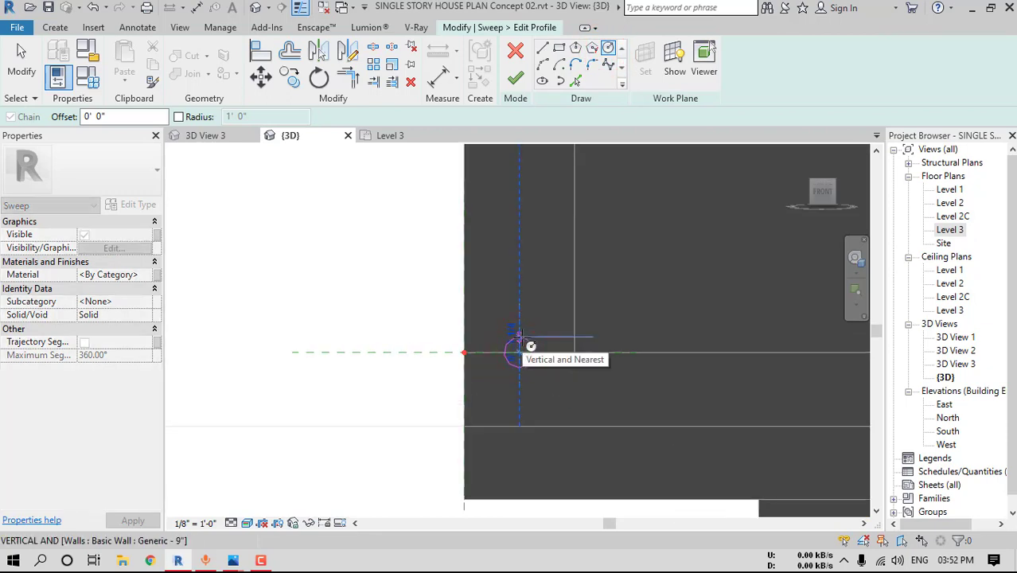
scroll(531, 345, up, 2)
click(522, 340)
key(Escape)
key(Escape)
Move the profile circle straight up by one diameter so it sits clear above the path line
drag(479, 311, 553, 399)
click(263, 77)
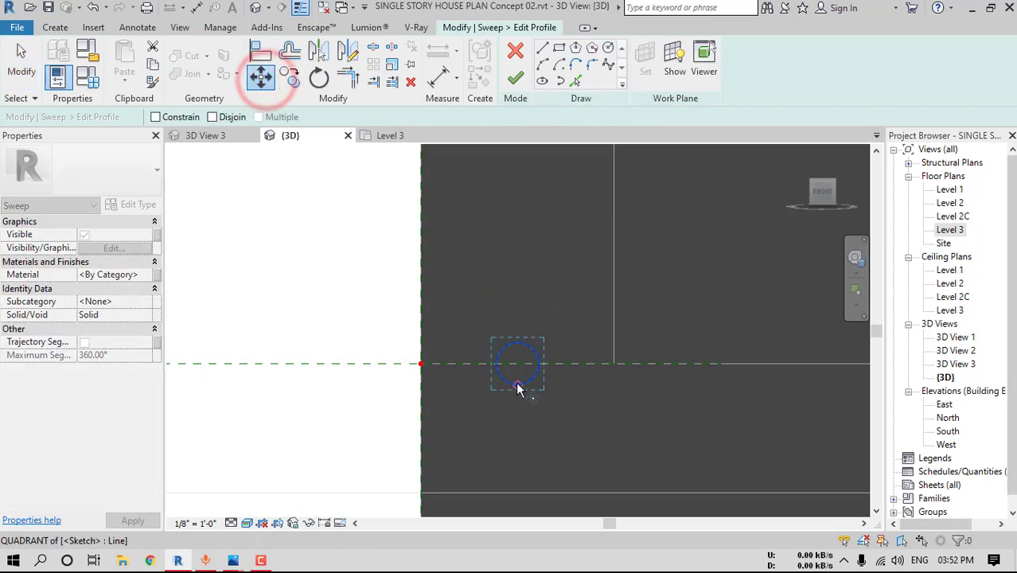
key(Escape)
key(Escape)
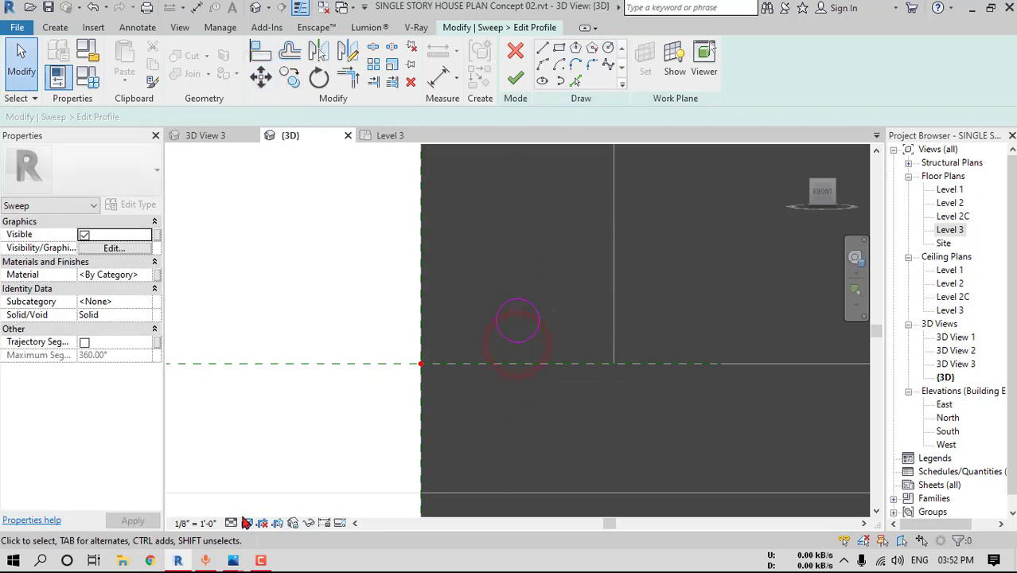
Show the view as unshaded lines and copy the profile circle 4" straight up
click(248, 523)
click(273, 450)
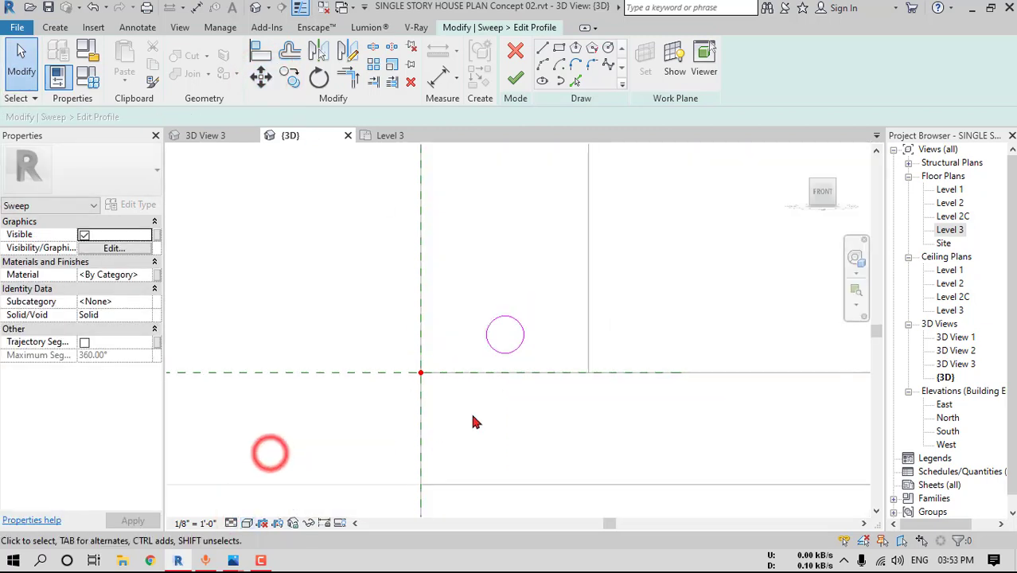
scroll(477, 420, down, 2)
middle_drag(477, 420, 517, 424)
click(292, 82)
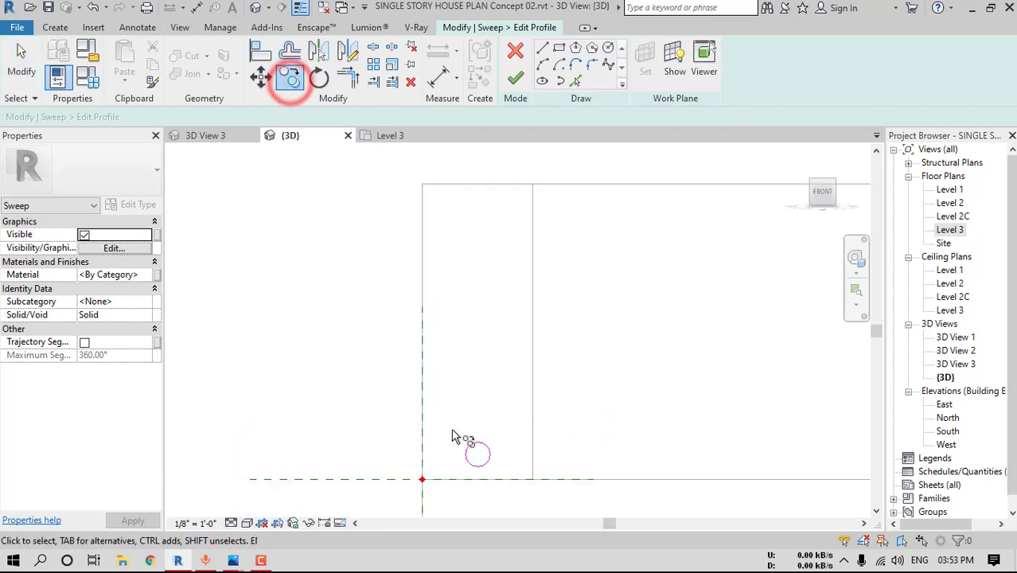
drag(451, 428, 511, 488)
key(Return)
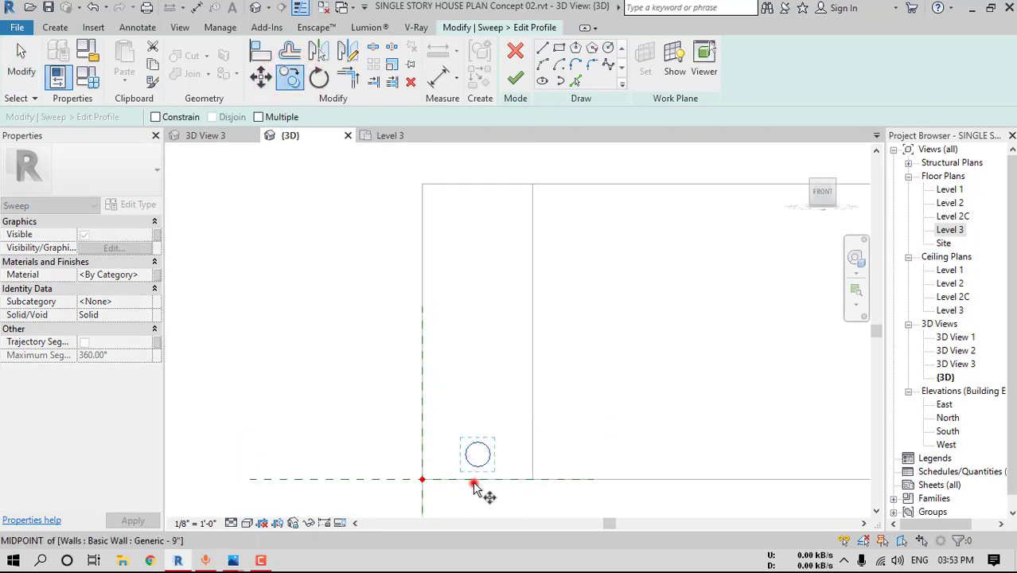
click(473, 483)
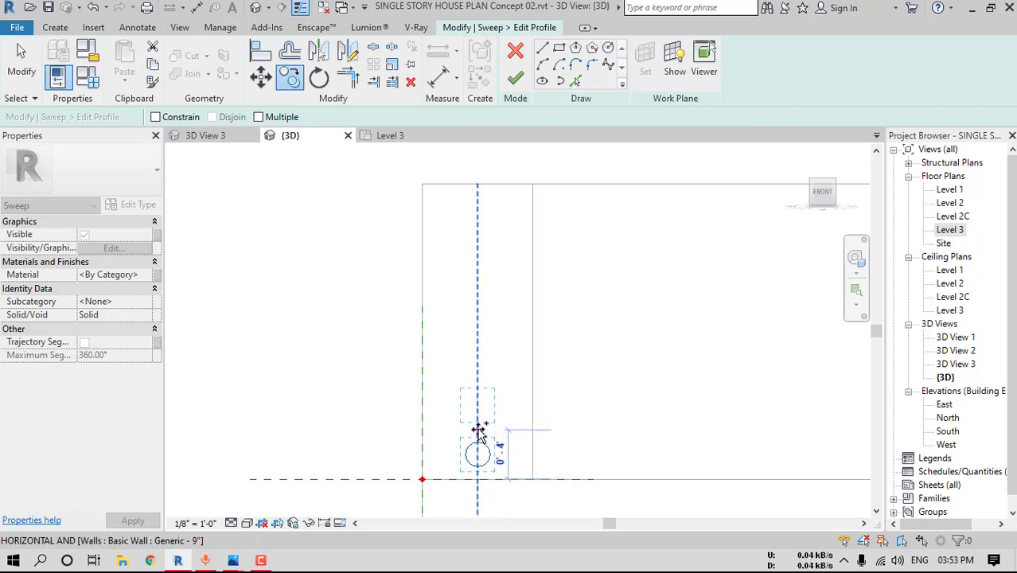
click(478, 431)
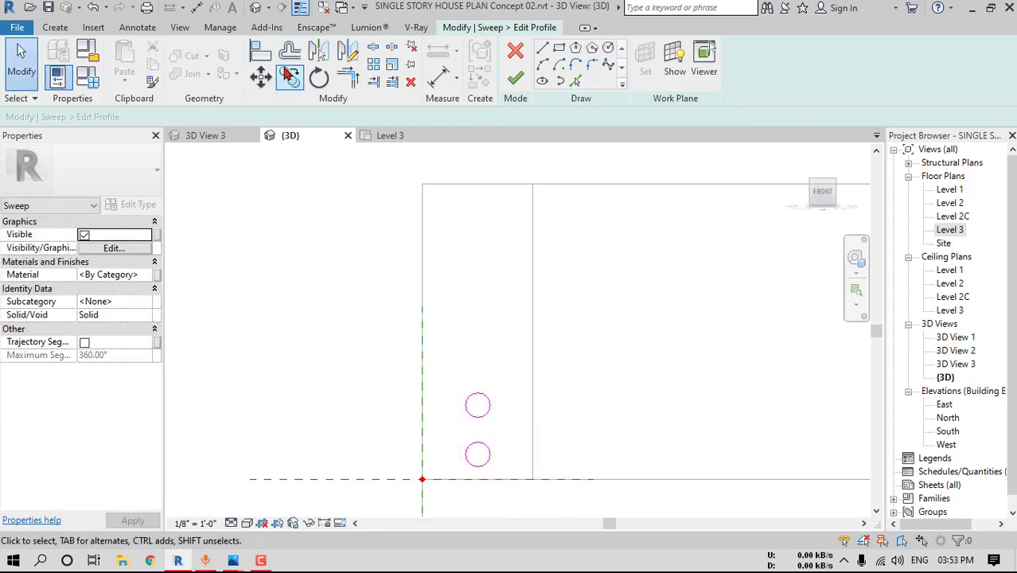
Copy the second circle straight up by the spacing between the two circles to make a third pipe profile
click(285, 69)
drag(446, 370, 524, 431)
key(Return)
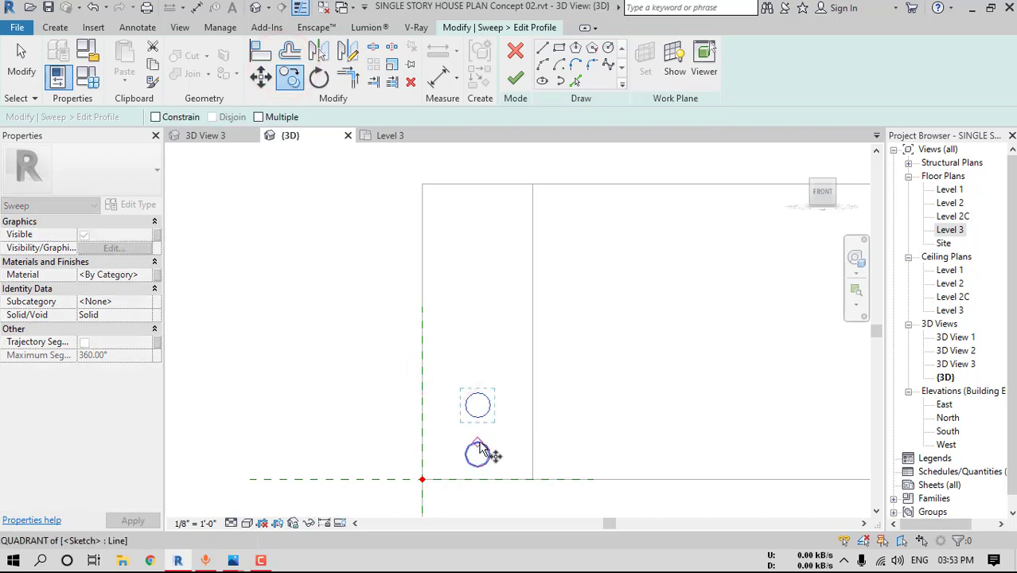
click(478, 443)
click(478, 394)
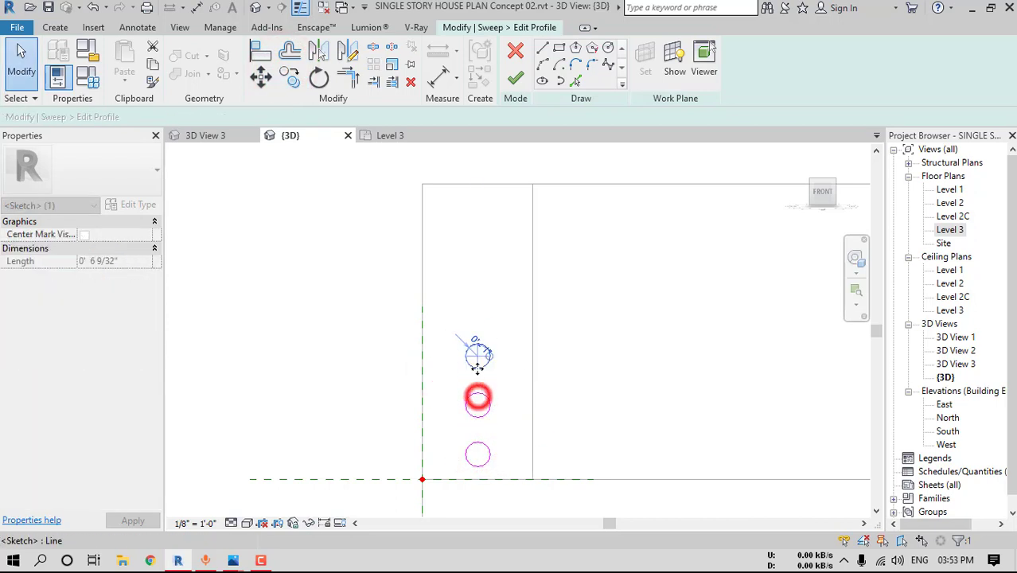
Make three more copies of the top circle upward at the same spacing, stacking six circles up to the parapet top
click(288, 77)
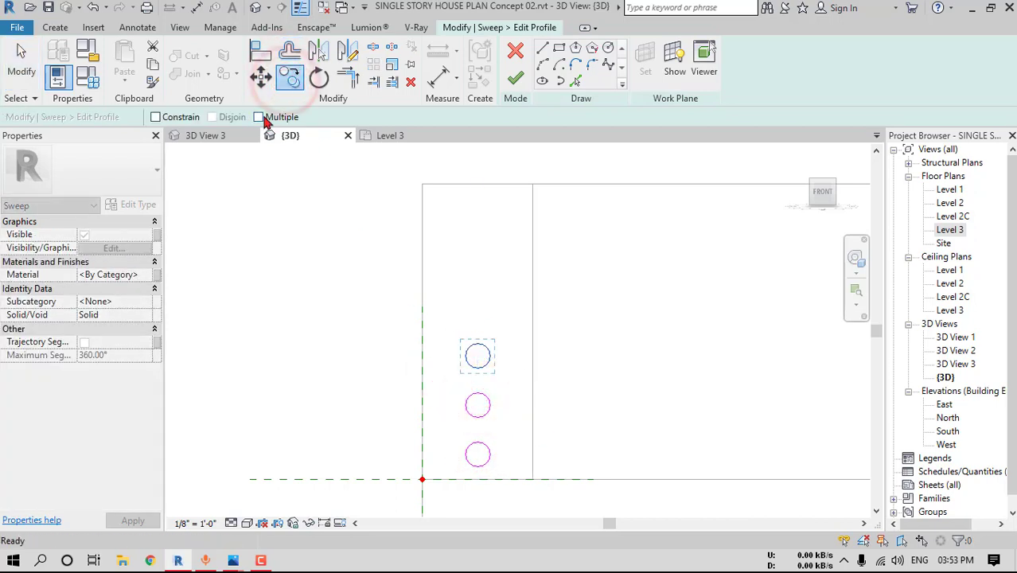
click(478, 394)
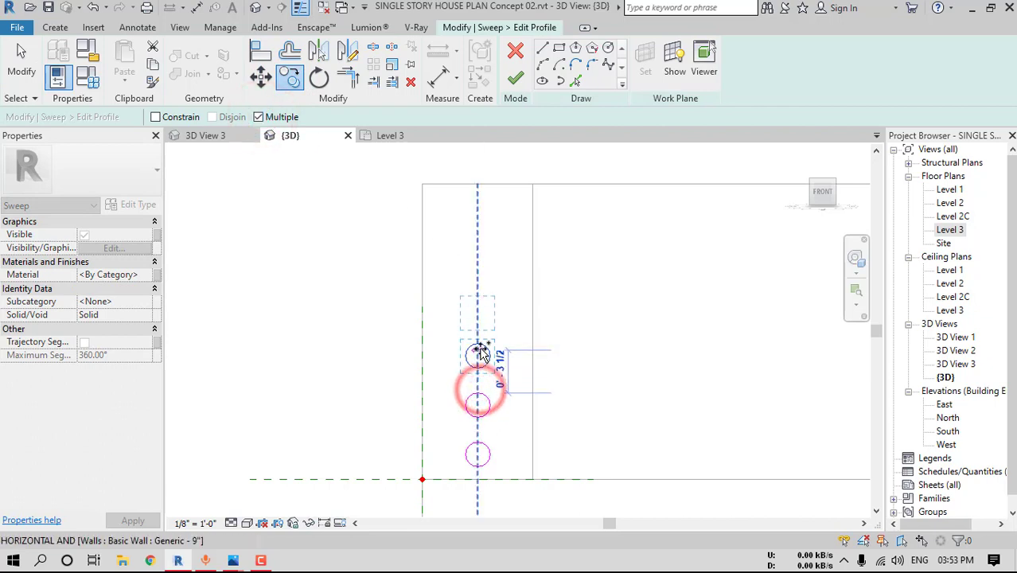
click(480, 299)
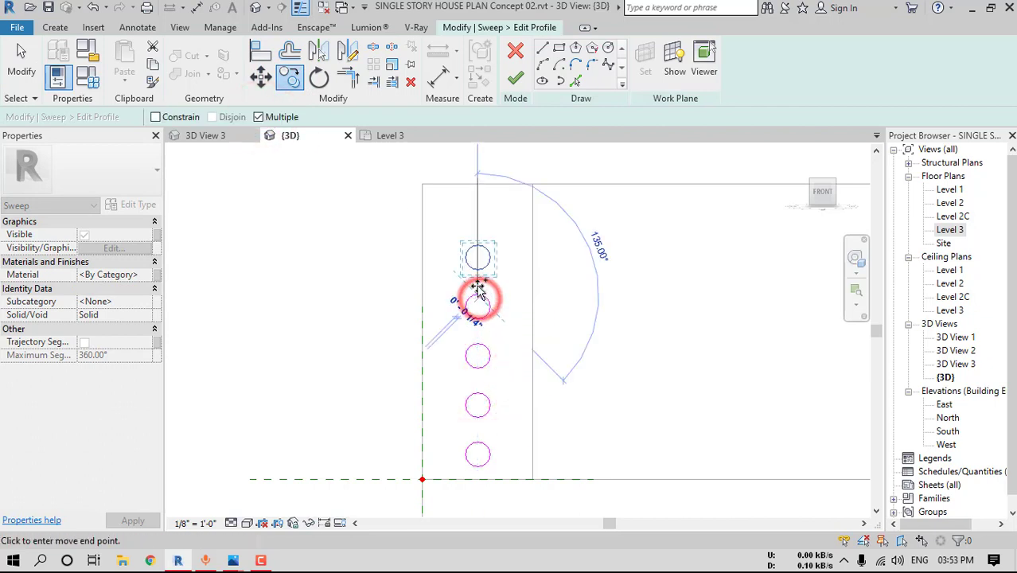
click(481, 244)
key(Escape)
scroll(468, 382, down, 6)
key(Escape)
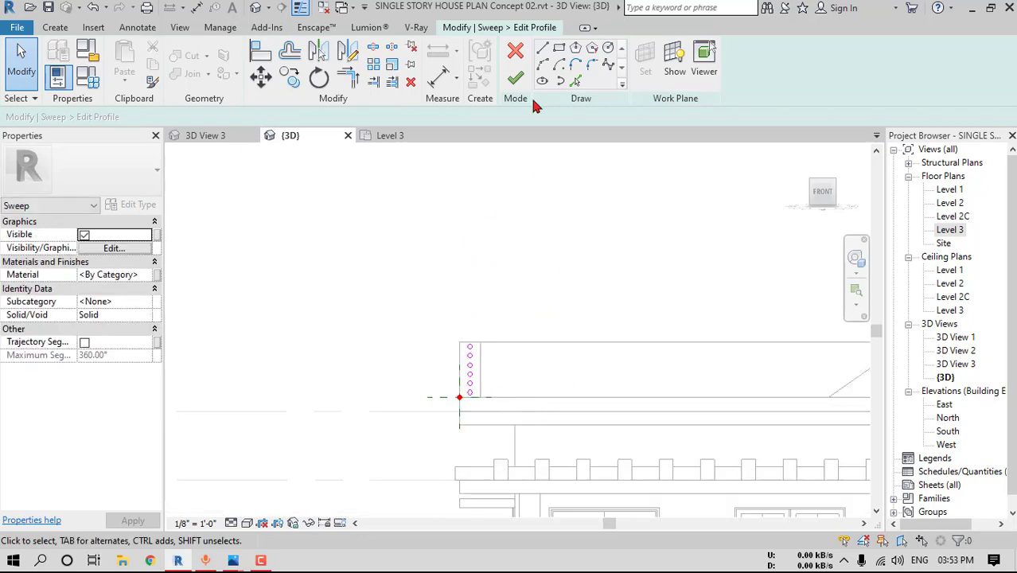
Finish the sweep profile and the sweep, restore the shaded display, and finish the in-place railing model
click(509, 80)
click(511, 83)
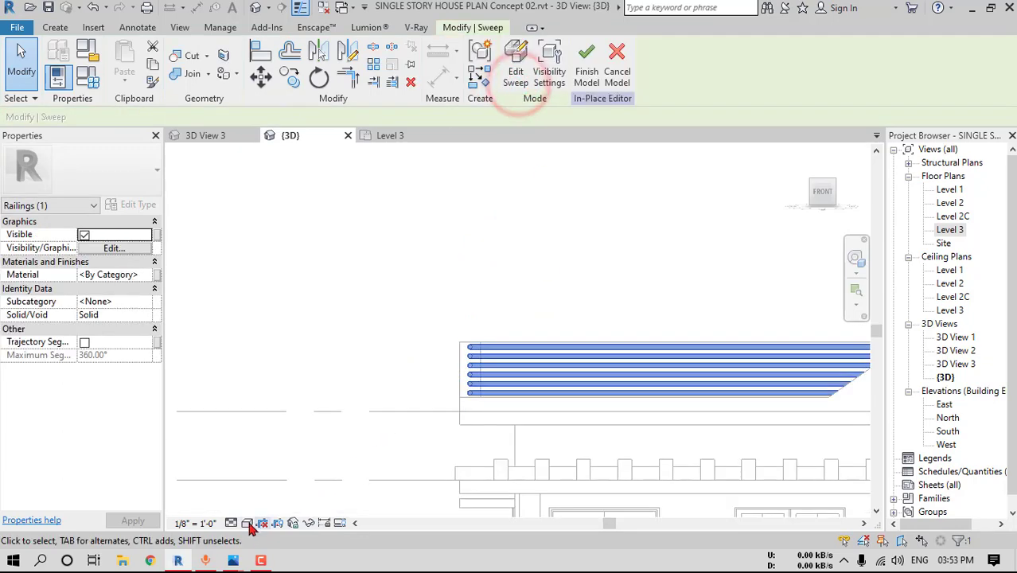
click(246, 523)
click(261, 493)
mouse_move(487, 390)
shift+middle_down()
mouse_move(561, 405)
mouse_move(590, 457)
shift+middle_up()
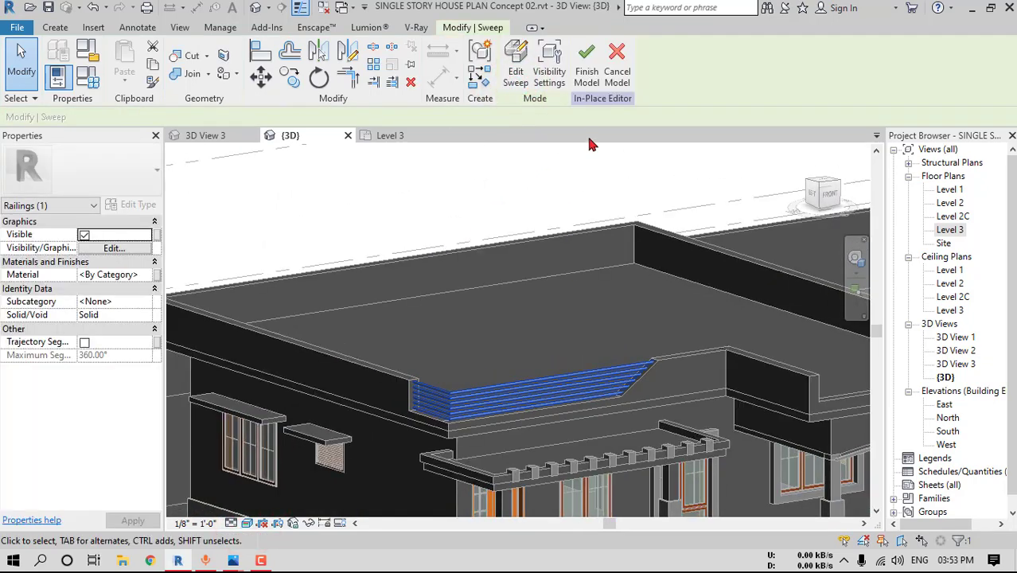
click(583, 74)
shift+middle_drag(561, 359, 705, 401)
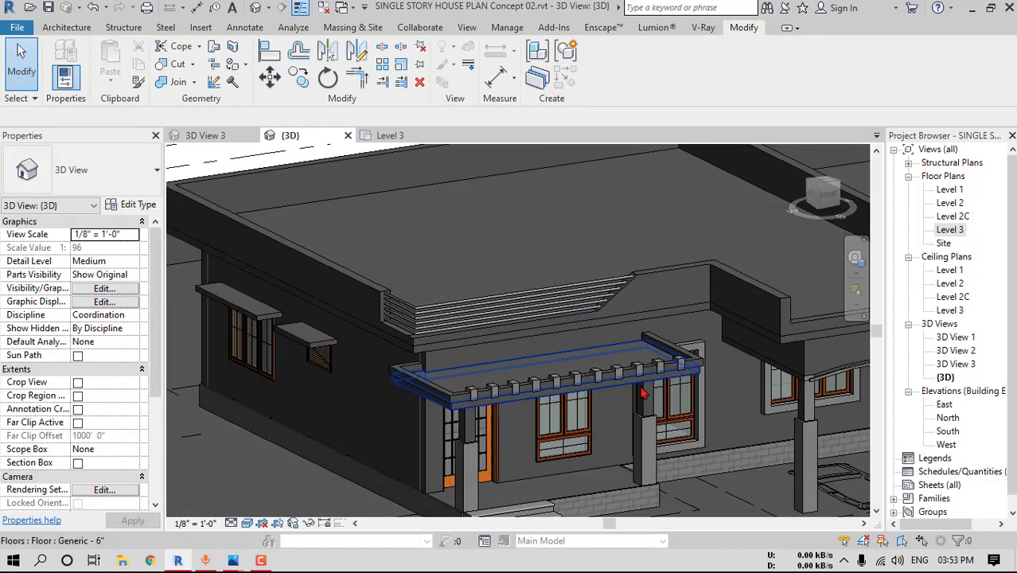
middle_drag(642, 392, 612, 405)
Select the front parapet wall in the Front view and check its small square openings in the reference photo
click(638, 300)
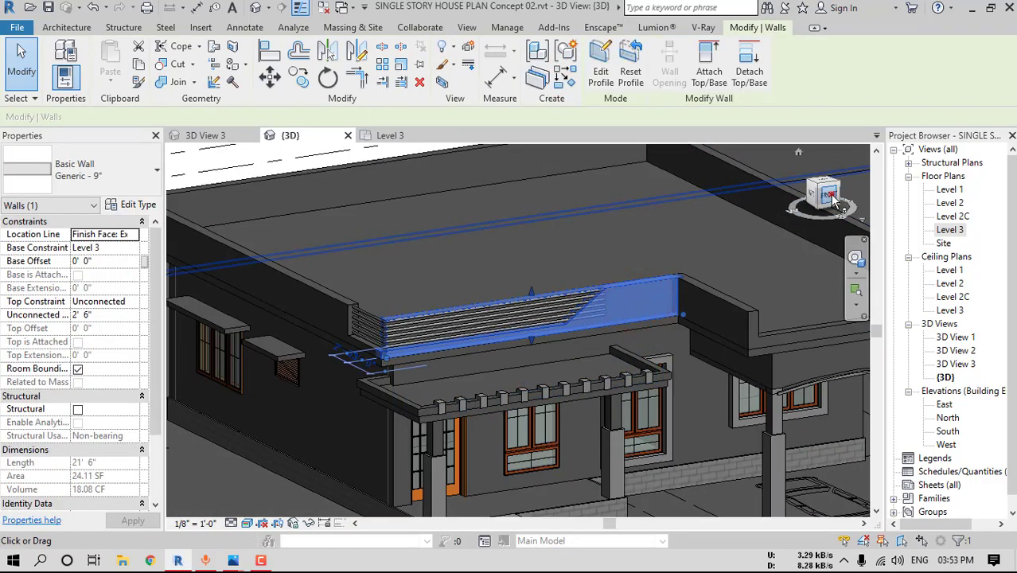
click(831, 197)
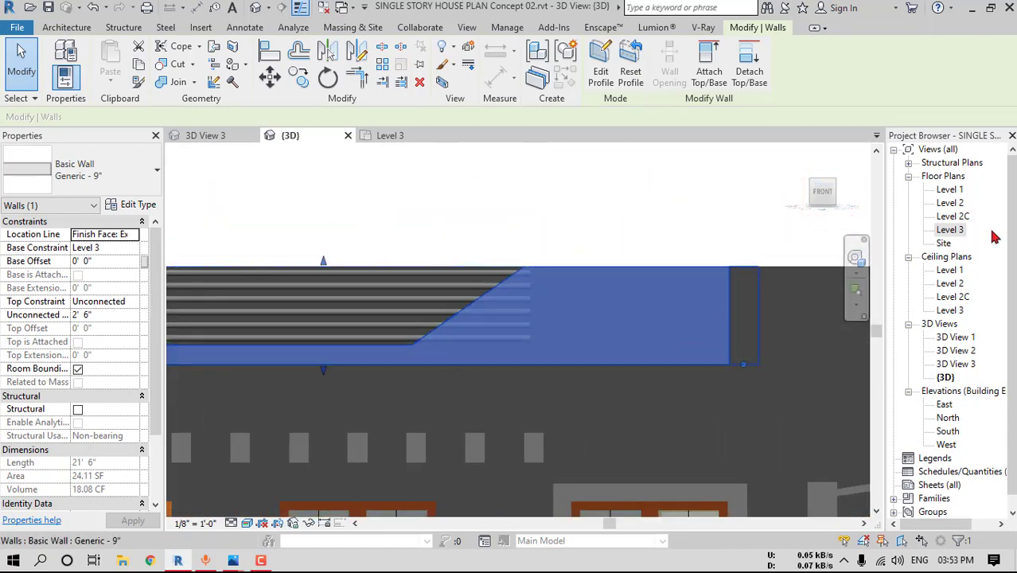
key(alt+Tab)
drag(672, 64, 647, 60)
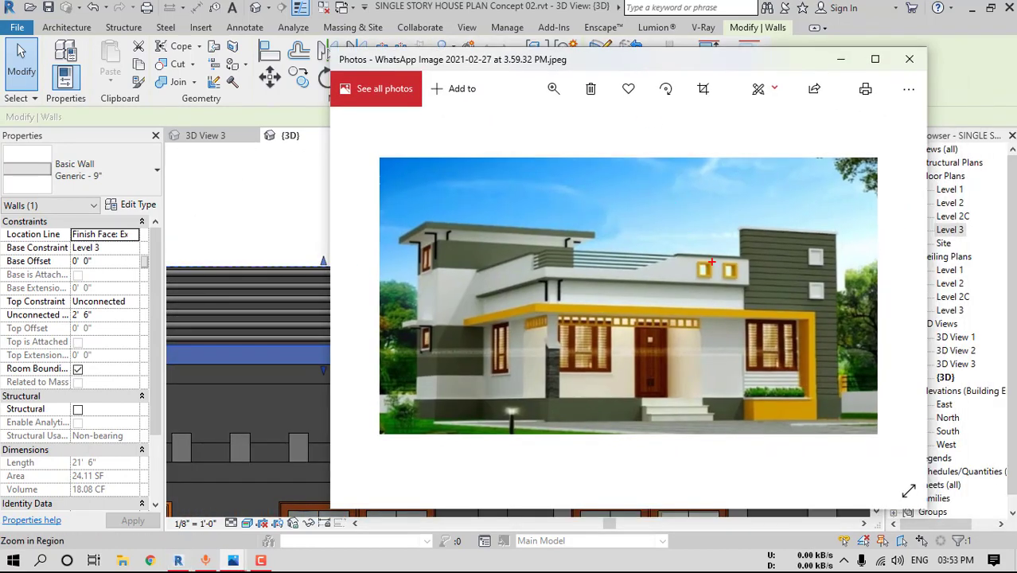
key(Escape)
click(658, 61)
key(alt+Tab)
Edit the front parapet wall's profile and sketch a rectangular opening near its right end with a 6" offset from the wall edges
click(598, 77)
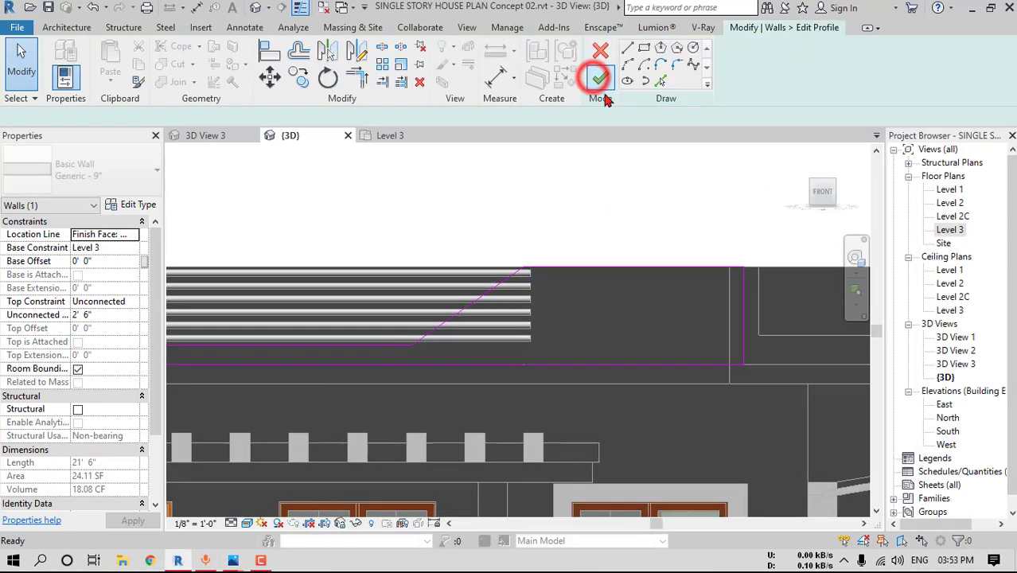
click(643, 49)
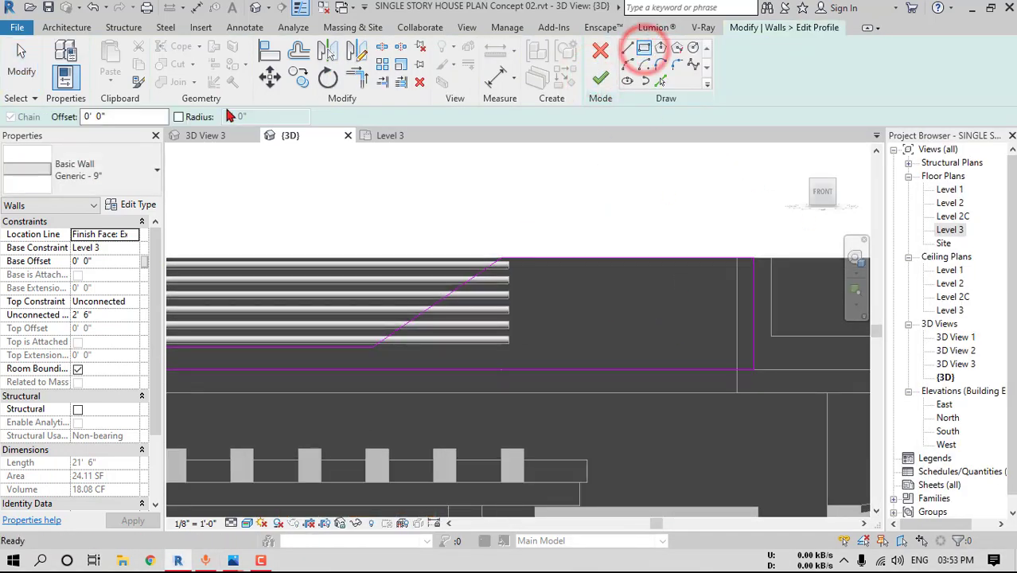
click(80, 117)
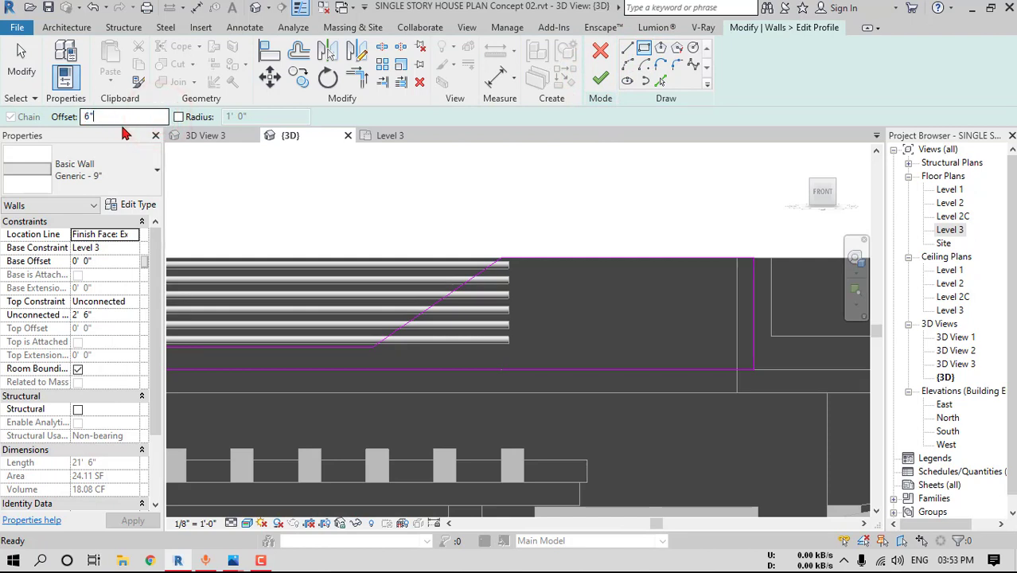
click(755, 258)
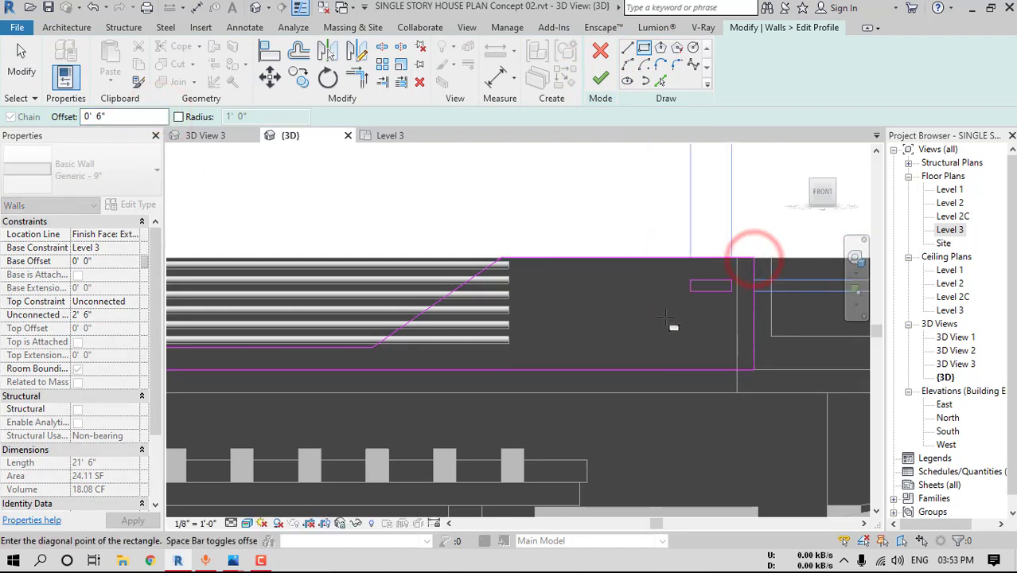
click(635, 370)
key(Escape)
Set the rectangular opening's width to 1'6" by repositioning its left edge
click(661, 302)
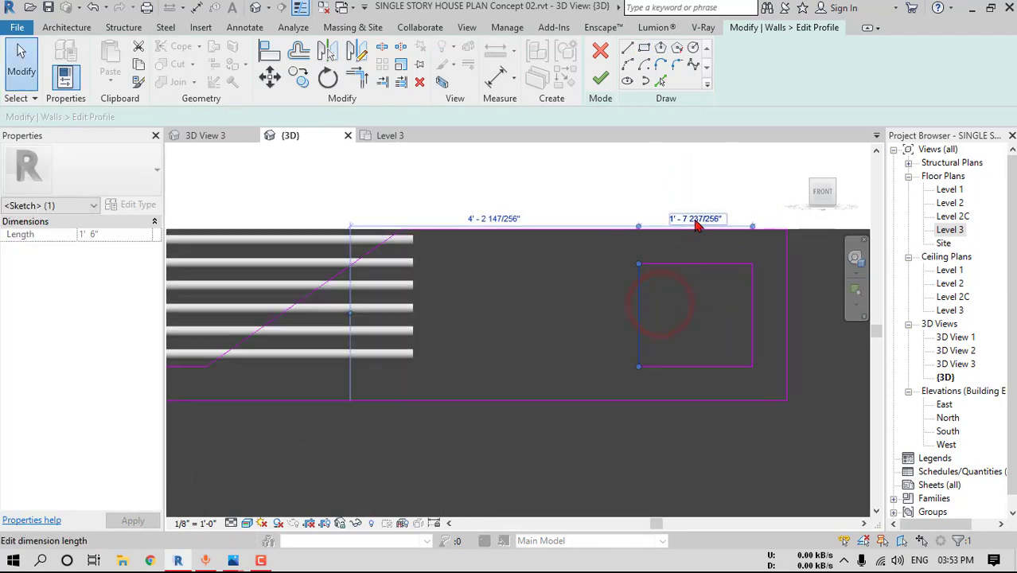
click(694, 218)
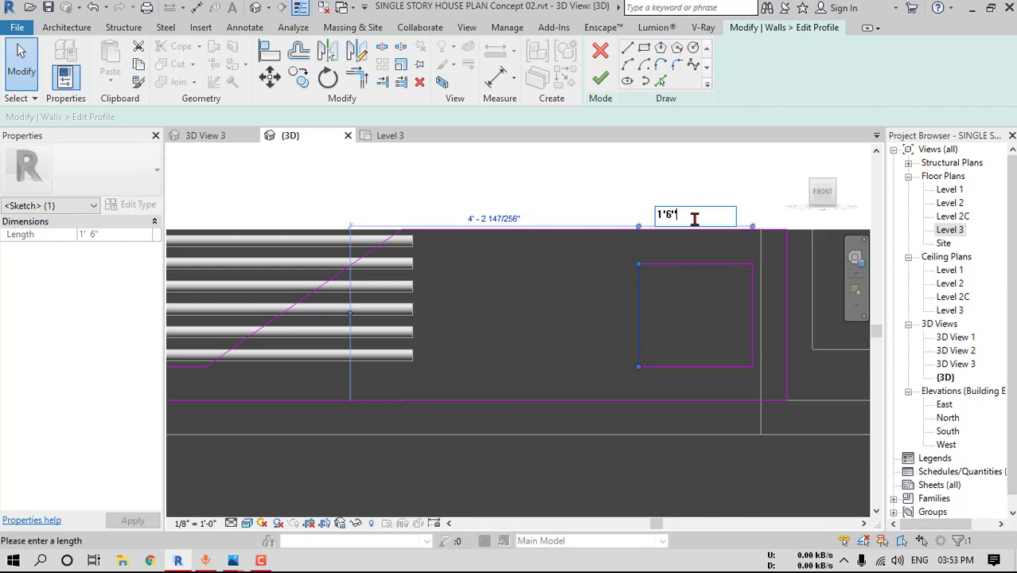
text(1'6")
key(Return)
click(756, 302)
click(686, 366)
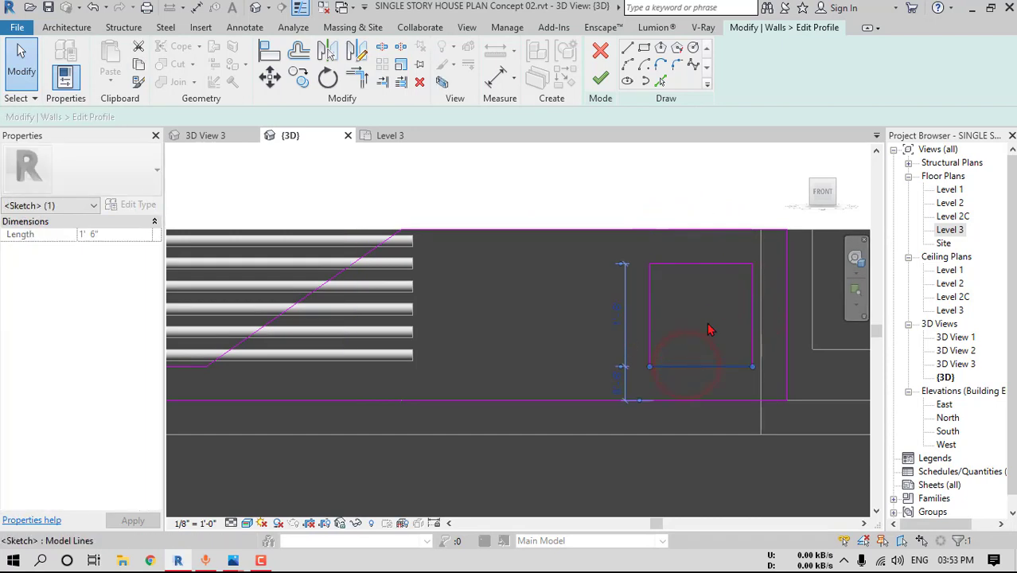
Move the square opening left by the distance from the parapet's right end to the adjoining wall's edge line
key(Escape)
click(589, 186)
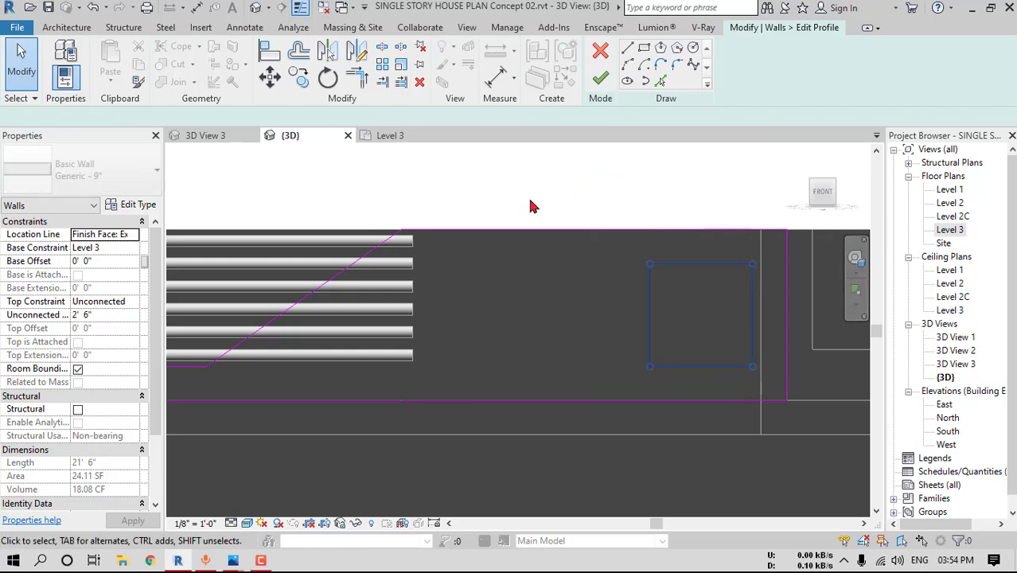
click(269, 76)
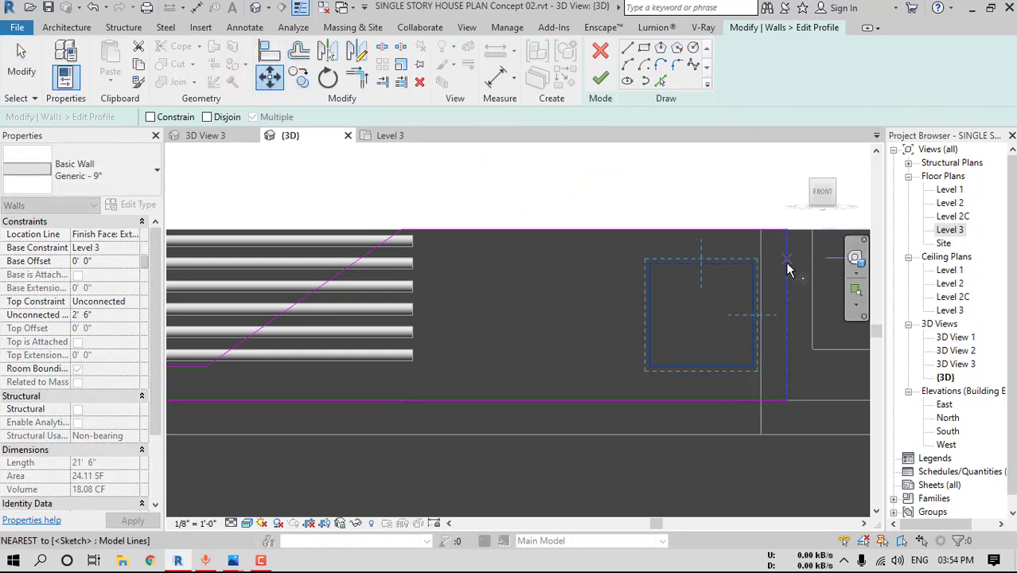
click(761, 265)
click(592, 256)
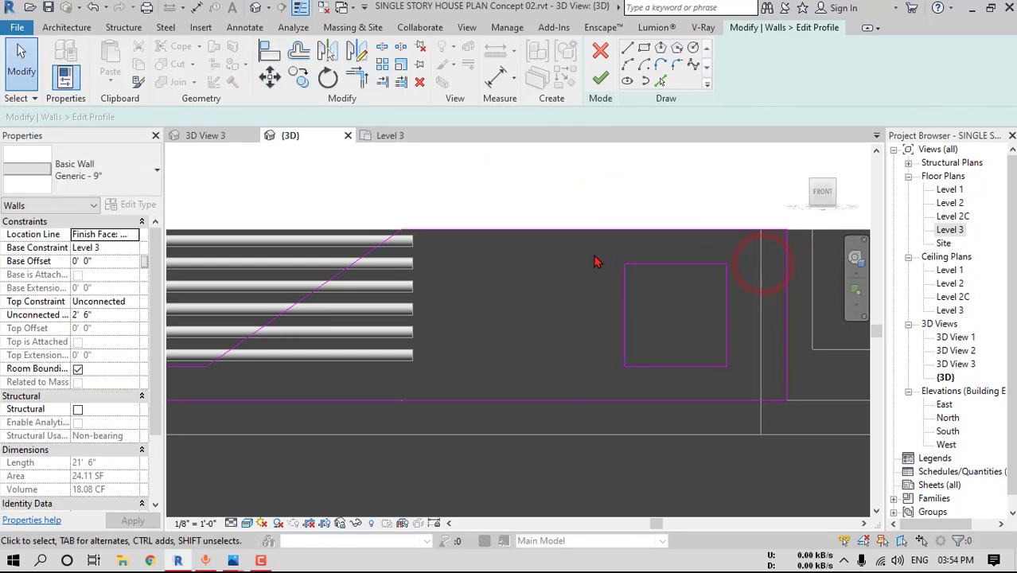
Copy the square opening to the left, keeping the gap it has to the parapet's right end, and finish the wall profile
drag(752, 373, 752, 373)
click(298, 77)
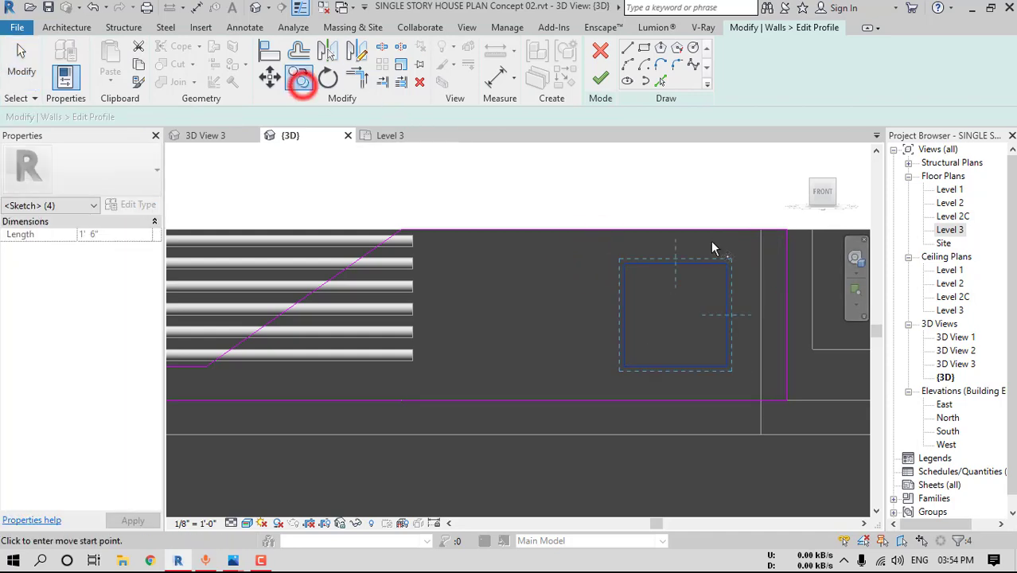
click(783, 256)
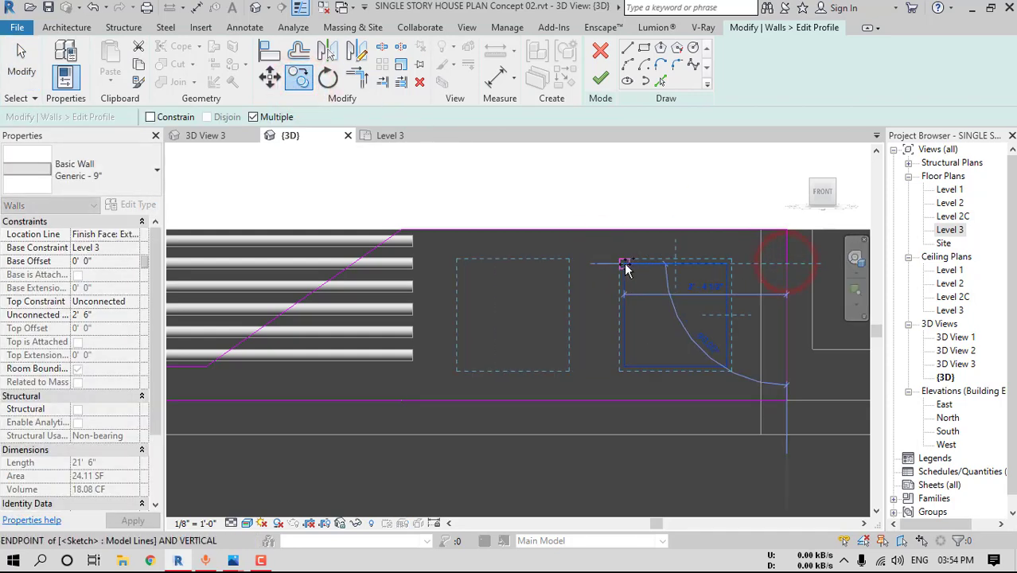
click(623, 265)
key(Escape)
scroll(535, 285, down, 5)
shift+middle_drag(540, 293, 697, 334)
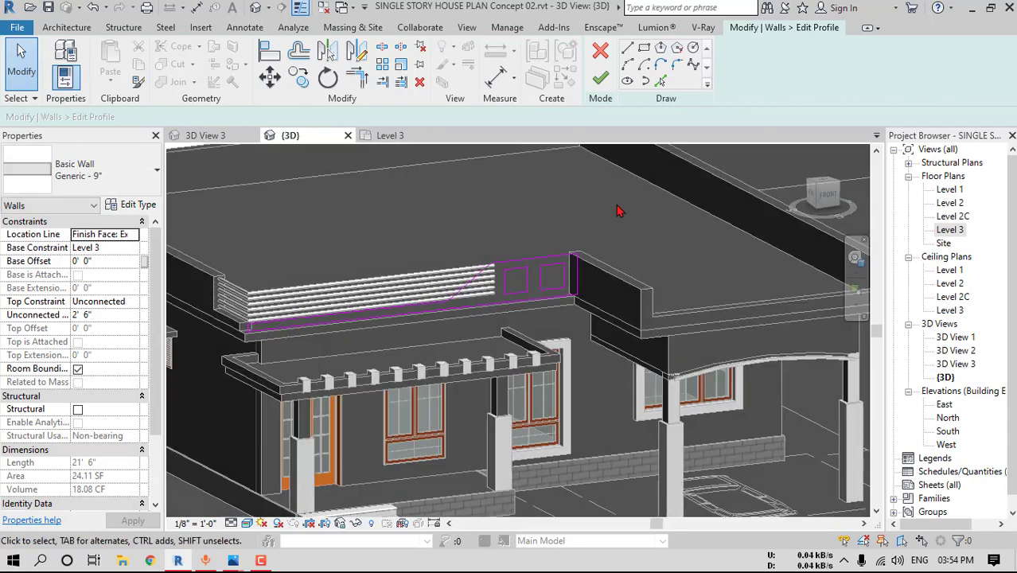
click(601, 80)
key(Escape)
mouse_move(668, 302)
shift+middle_down()
mouse_move(682, 297)
mouse_move(696, 312)
shift+middle_up()
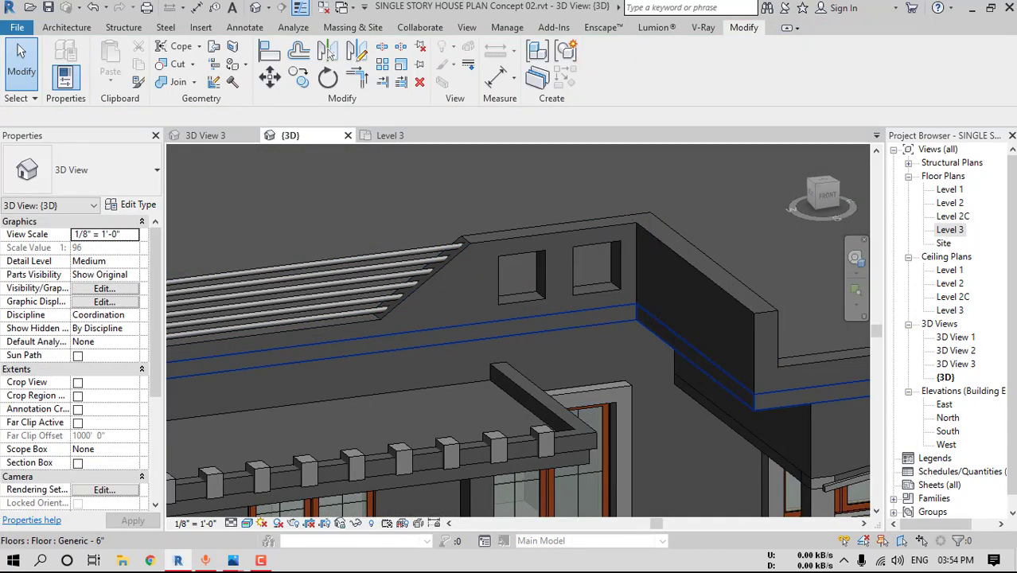
Bring up the reference photo to check the design around the parapet's square openings
click(233, 560)
drag(511, 68, 469, 69)
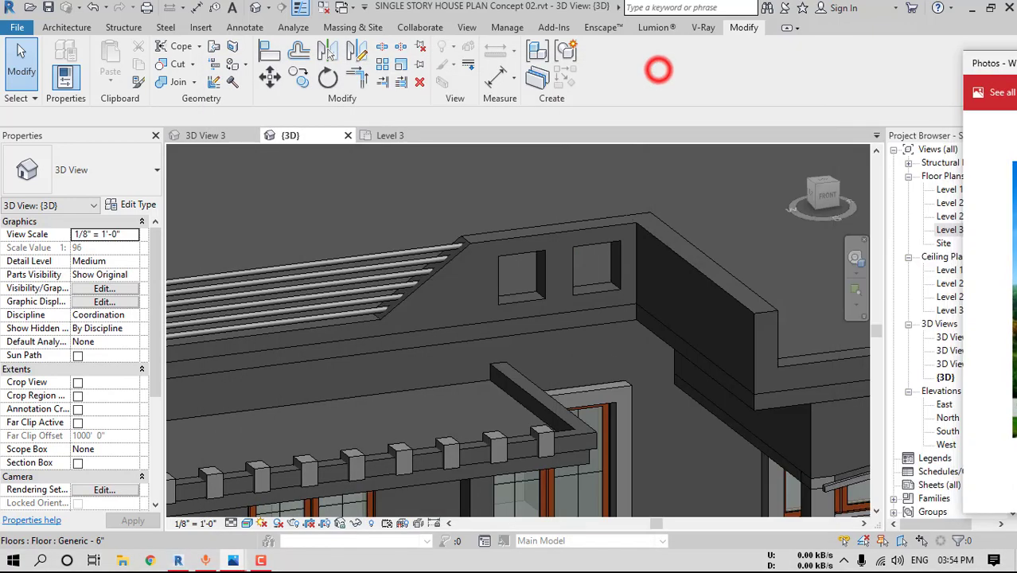
click(720, 68)
Start an in-place model component in the Casework category with its default name, viewing the house from the front
click(815, 198)
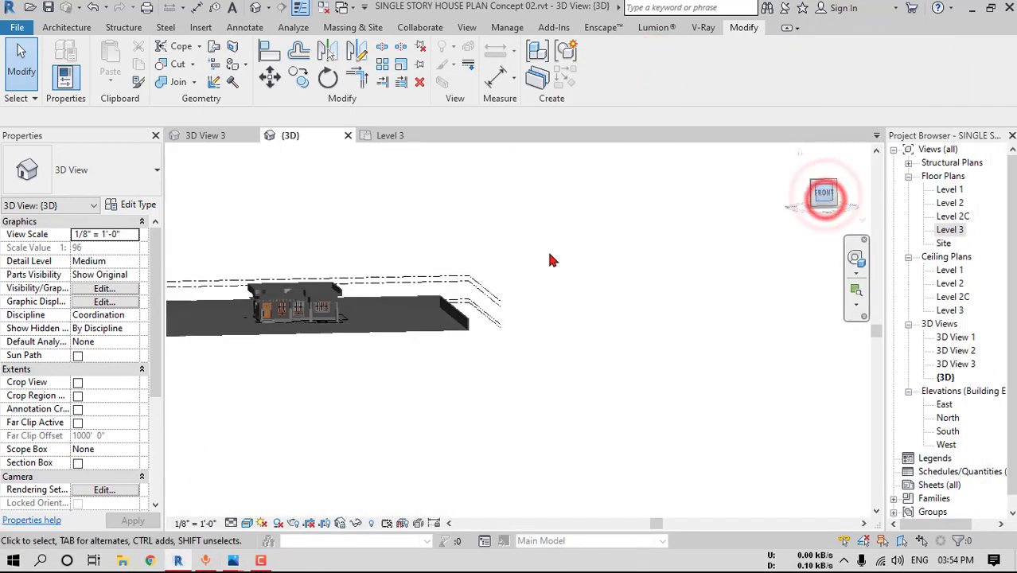
scroll(491, 310, up, 4)
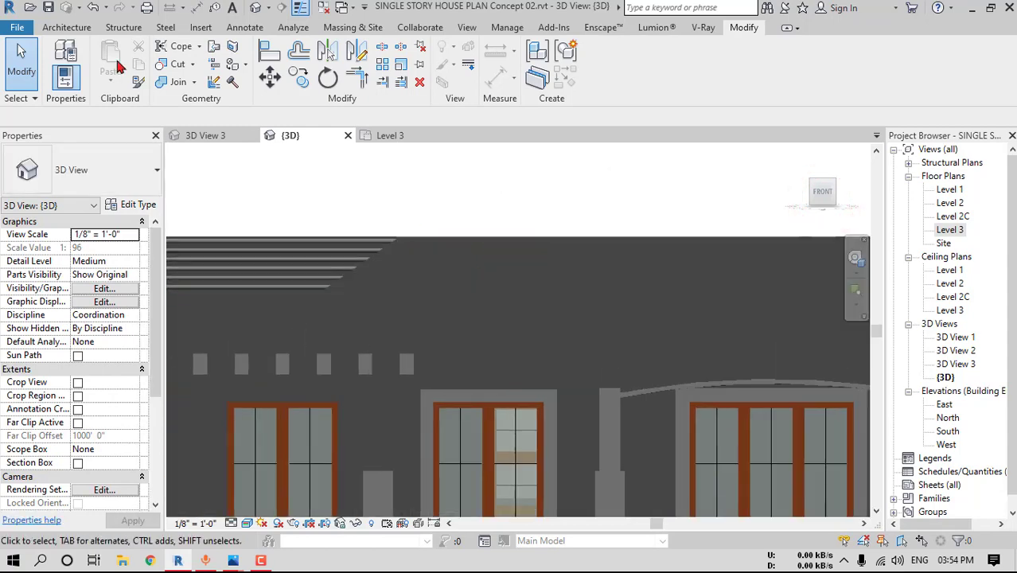
click(67, 27)
click(172, 84)
click(197, 140)
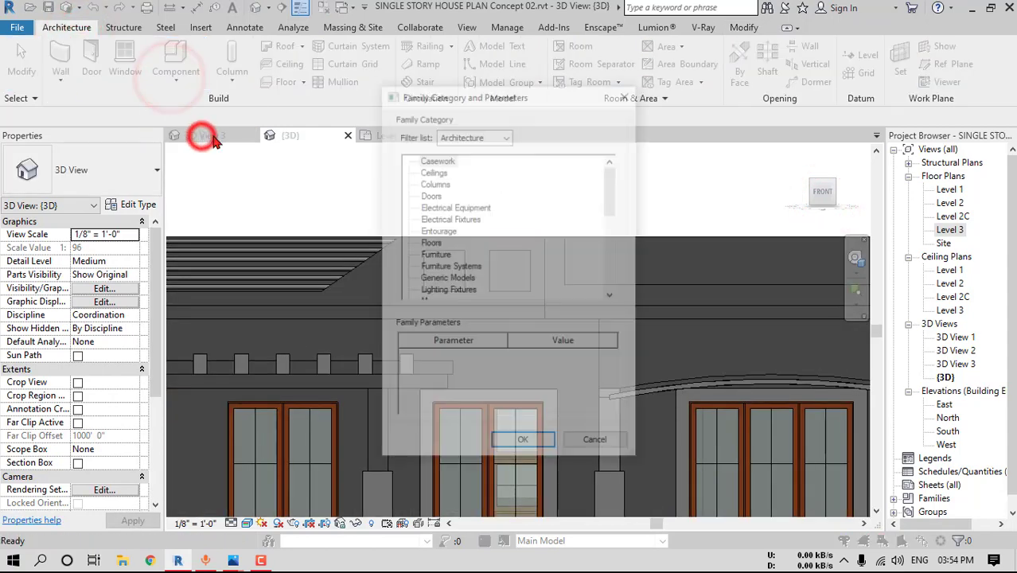
click(521, 443)
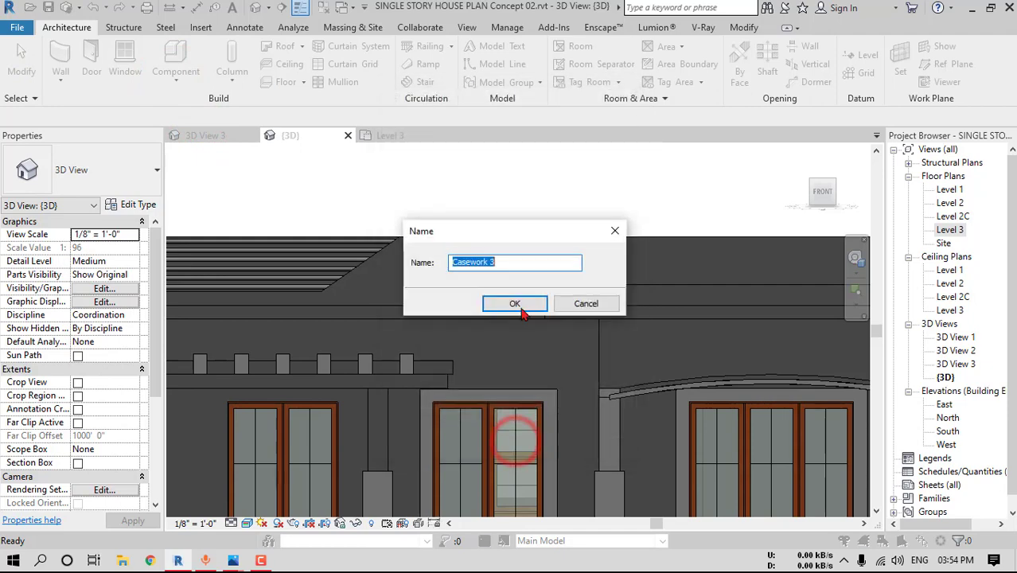
click(522, 299)
Start a solid extrusion with its work plane picked on the front face of the parapet wall
click(132, 66)
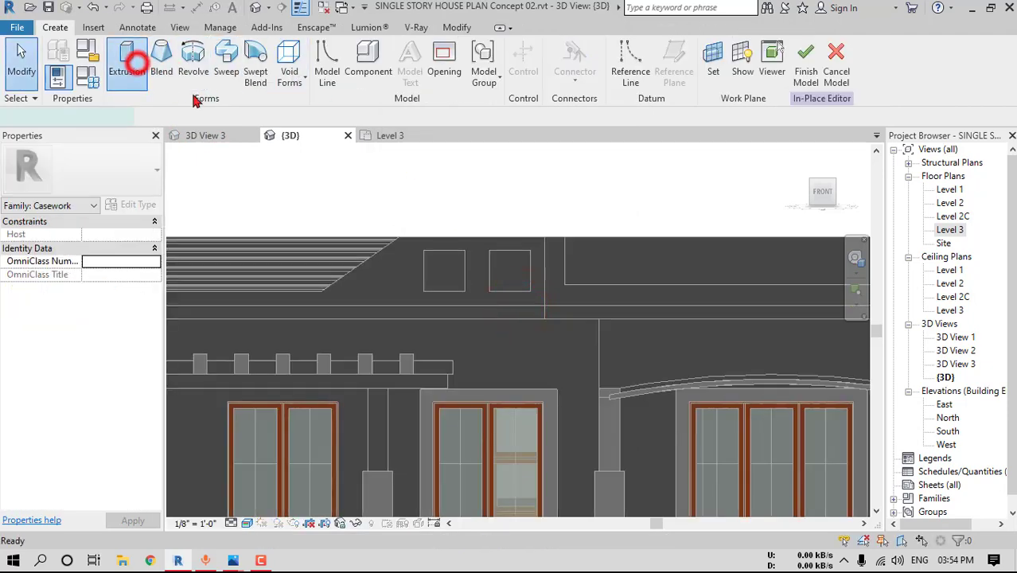
click(647, 54)
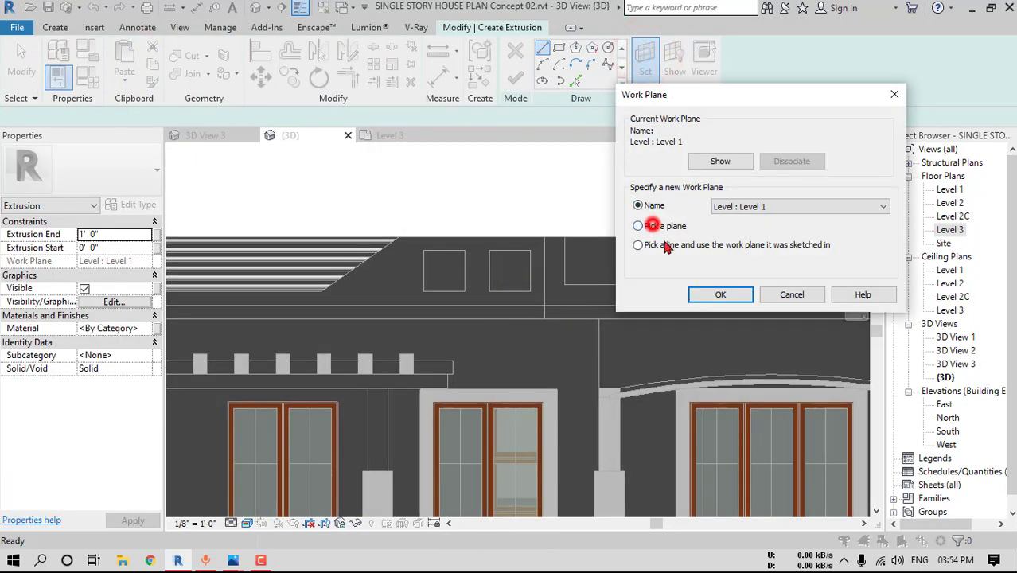
click(651, 226)
click(719, 295)
click(399, 268)
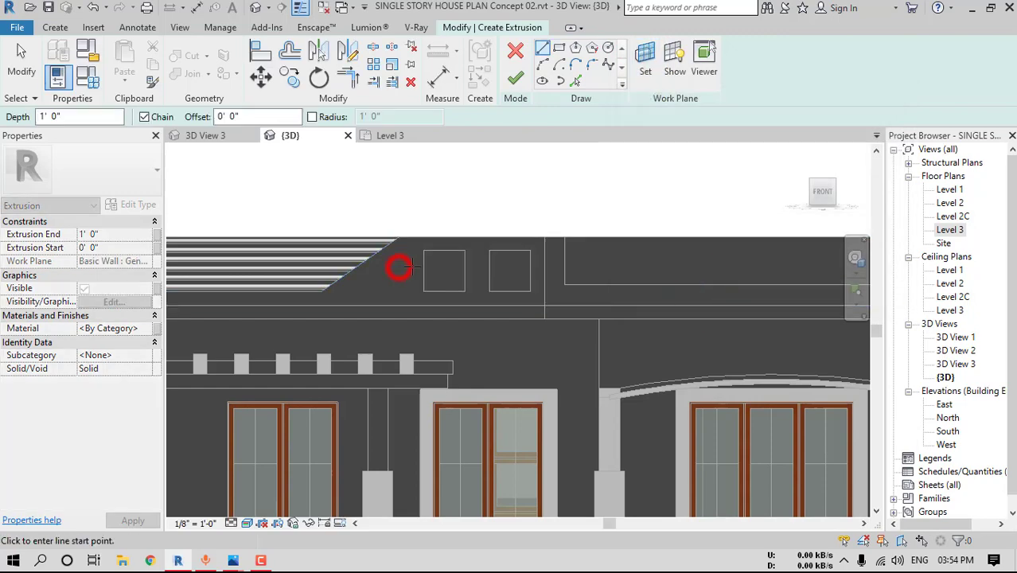
Sketch two rectangles tracing the outlines of the two square parapet openings, corner to corner
scroll(400, 268, up, 4)
click(443, 223)
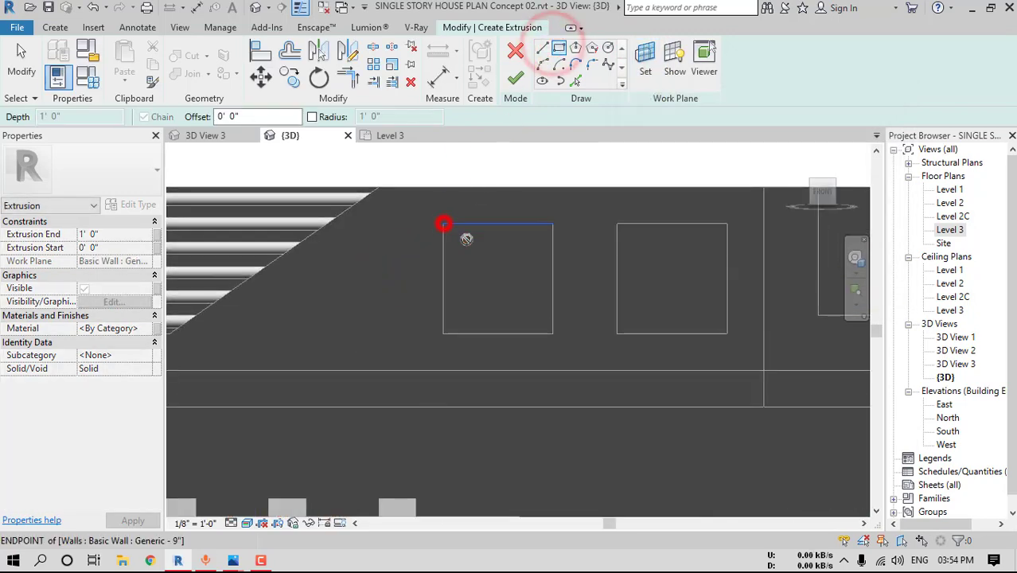
click(553, 334)
click(617, 223)
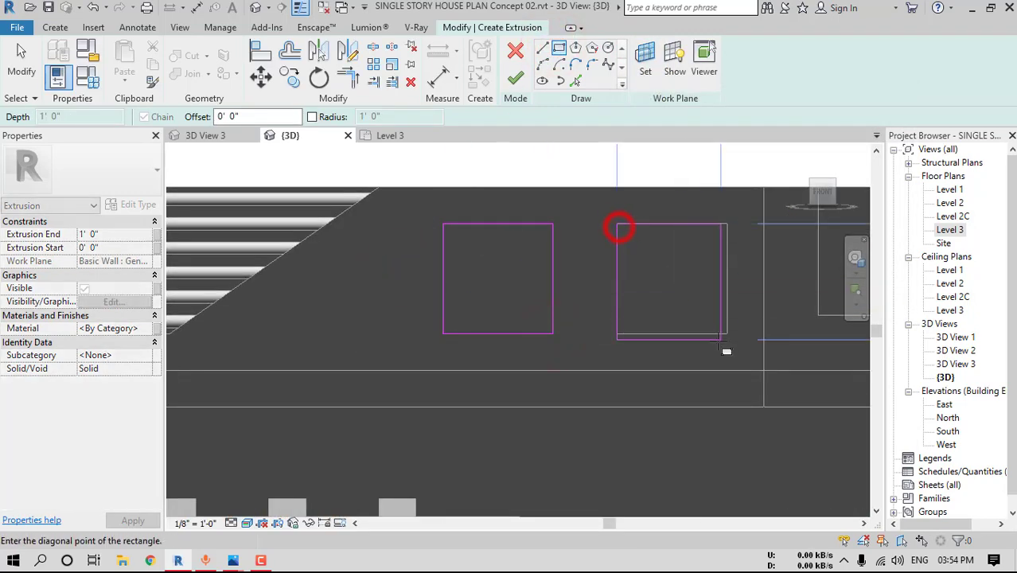
click(726, 333)
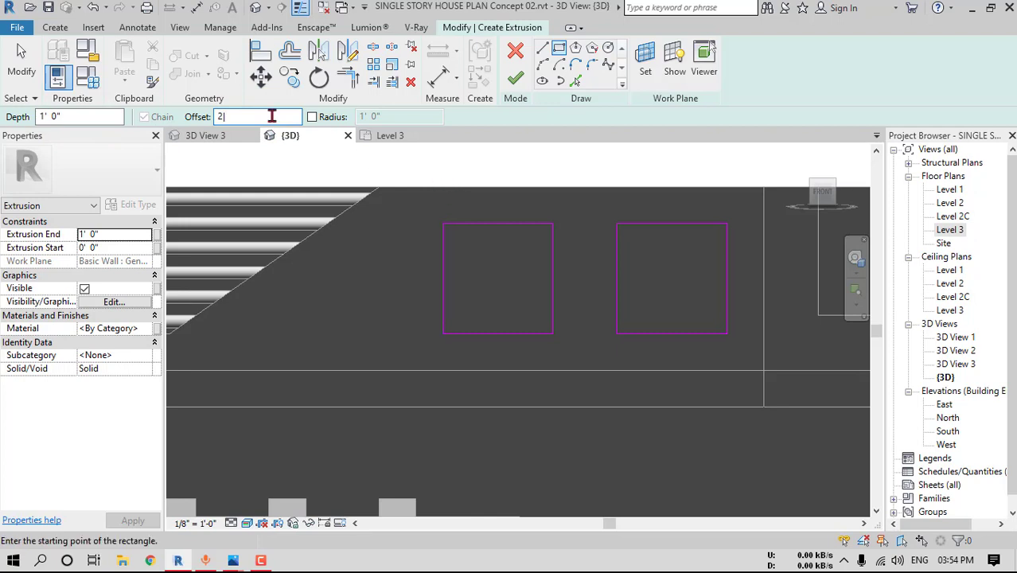
Sketch a second rectangle inside each square outline with a 2" offset and finish the extrusion sketch
click(443, 223)
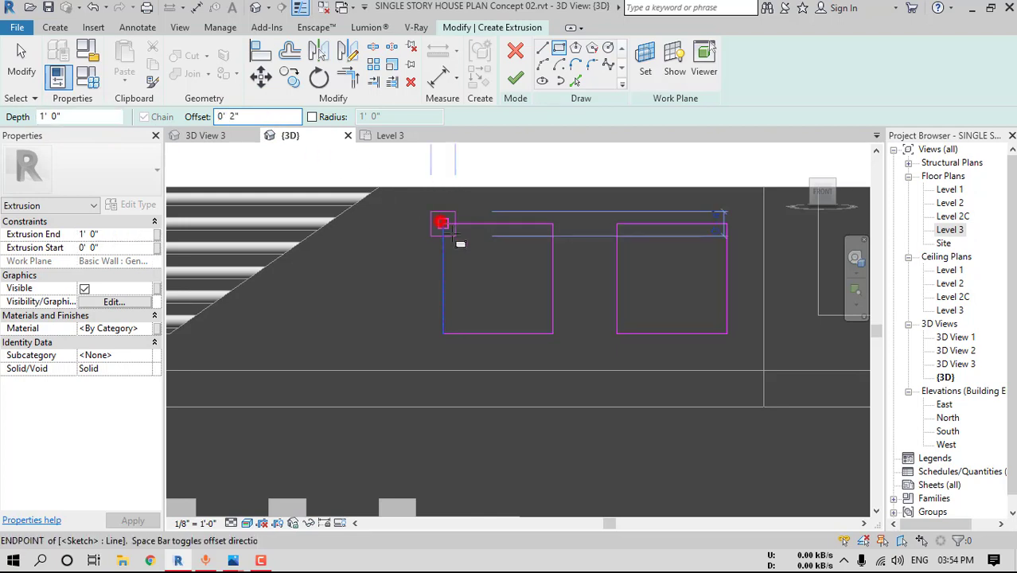
click(553, 333)
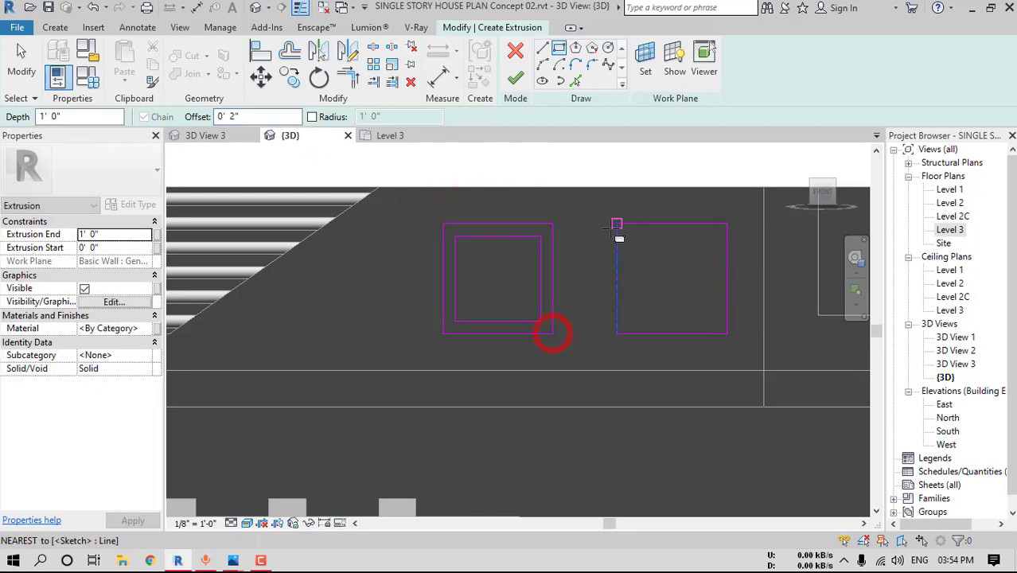
click(617, 223)
click(727, 333)
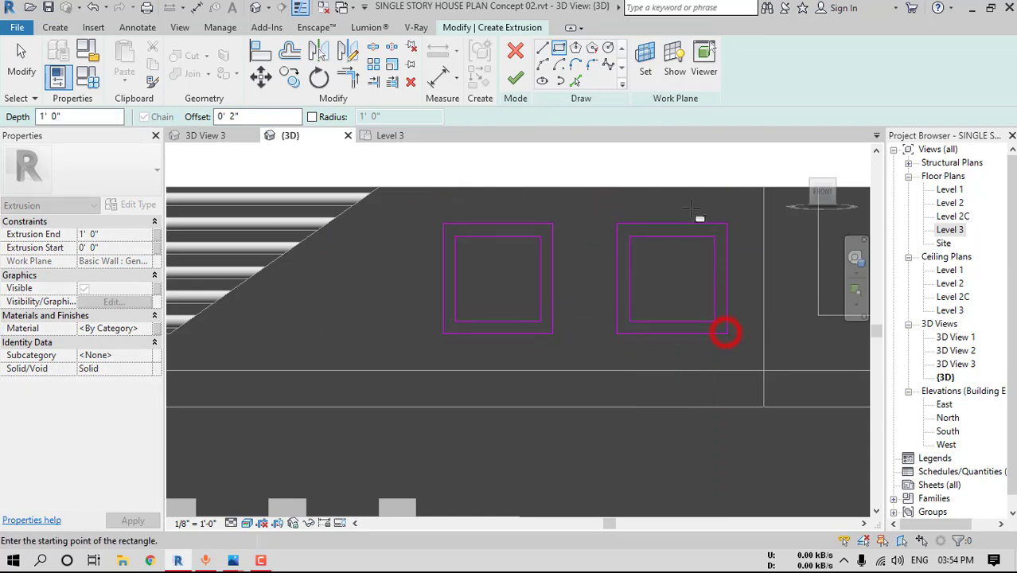
shift+middle_drag(642, 226, 631, 307)
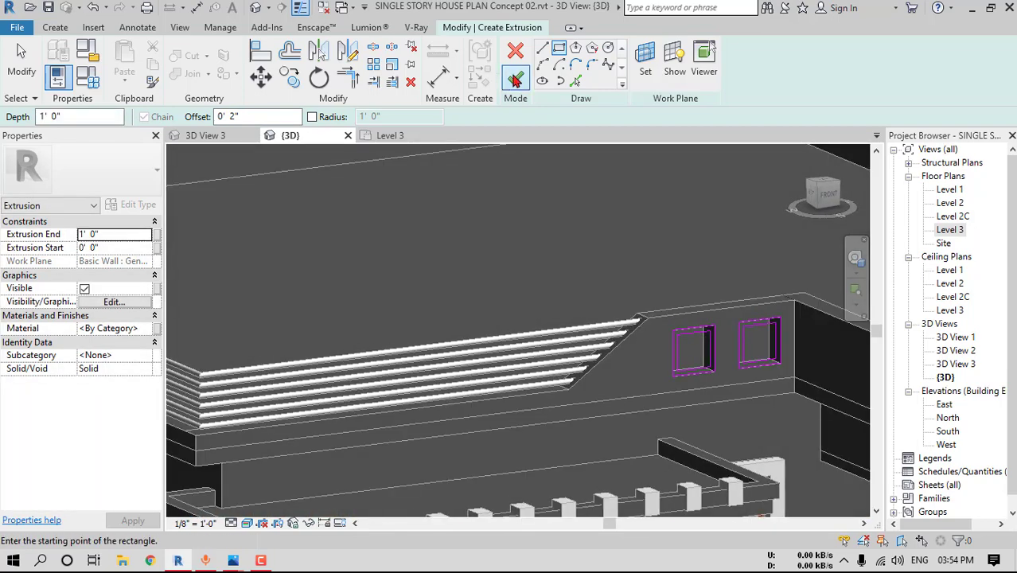
click(515, 77)
key(Escape)
Set the Extrusion End of the two square frames to 2"
mouse_move(557, 255)
shift+middle_down()
mouse_move(586, 250)
mouse_move(621, 297)
mouse_move(557, 327)
shift+middle_up()
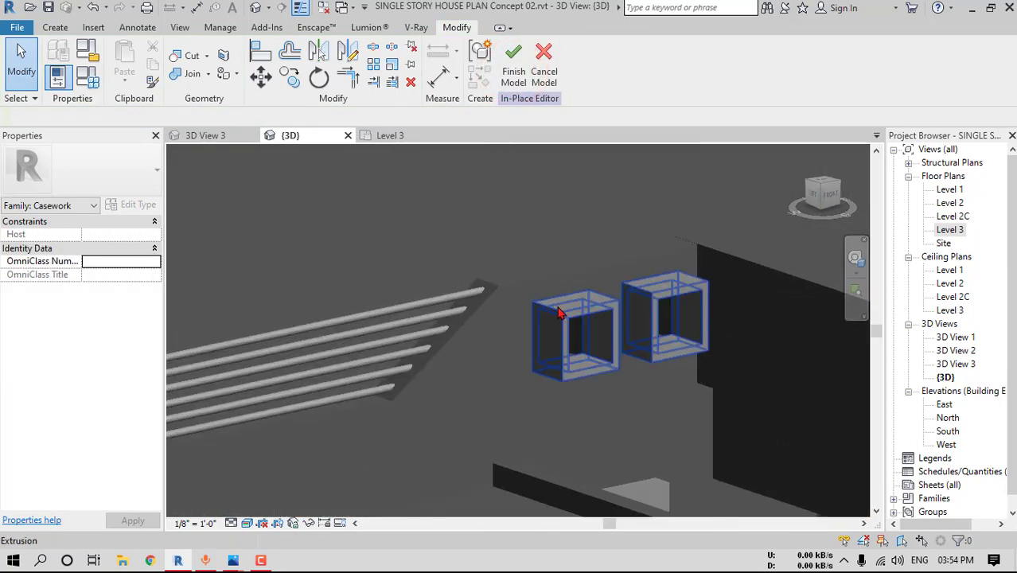
click(557, 326)
click(111, 234)
text(2)
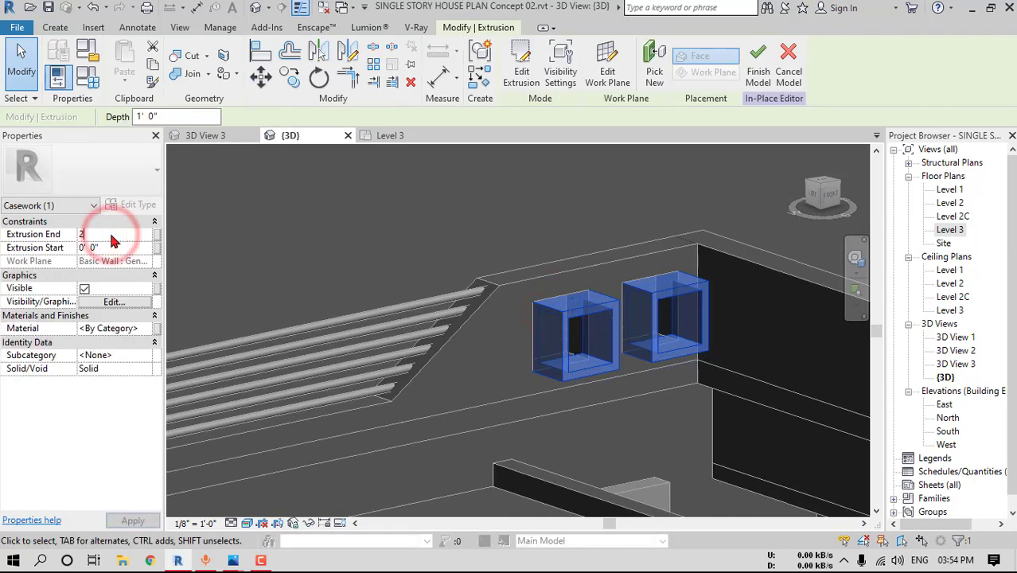
key(Return)
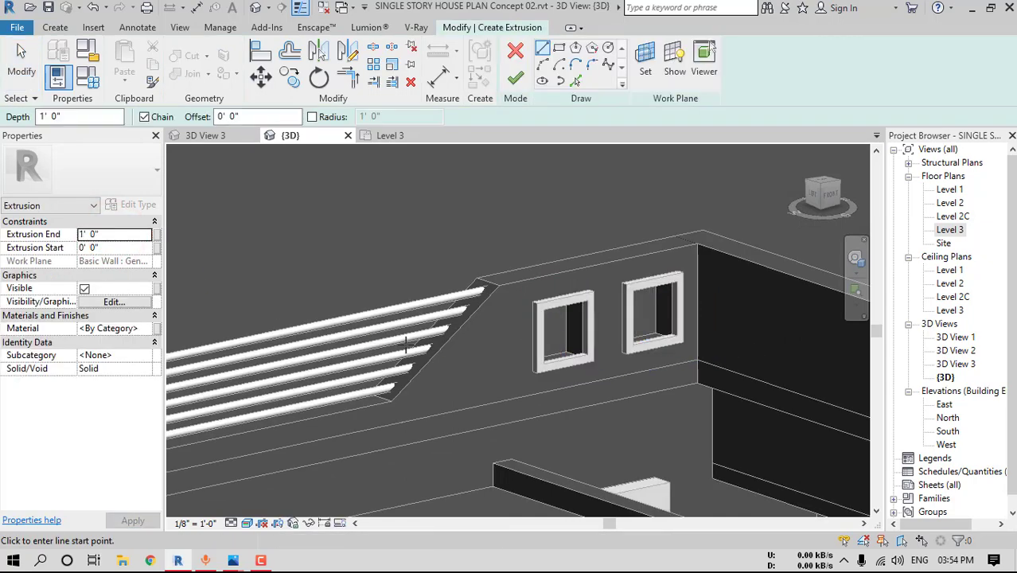
mouse_move(408, 346)
shift+middle_down()
mouse_move(509, 350)
mouse_move(472, 381)
mouse_move(413, 378)
shift+middle_up()
click(516, 55)
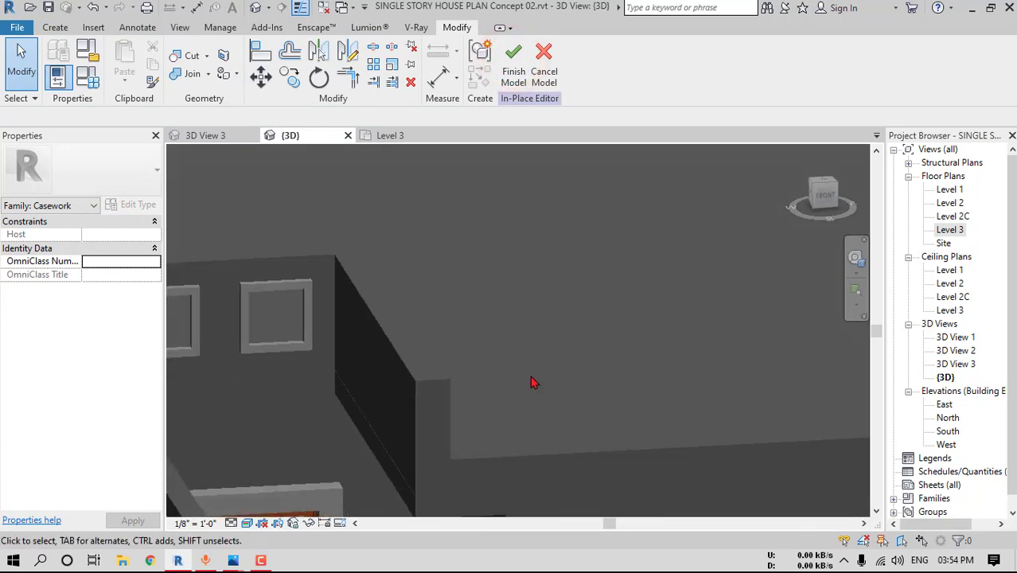
Align the back face of the square frames with the rear face of the parapet wall and finish the in-place model
scroll(533, 381, up, 1)
middle_drag(231, 314, 423, 341)
click(341, 325)
shift+middle_drag(341, 324, 517, 334)
click(263, 50)
scroll(306, 288, up, 2)
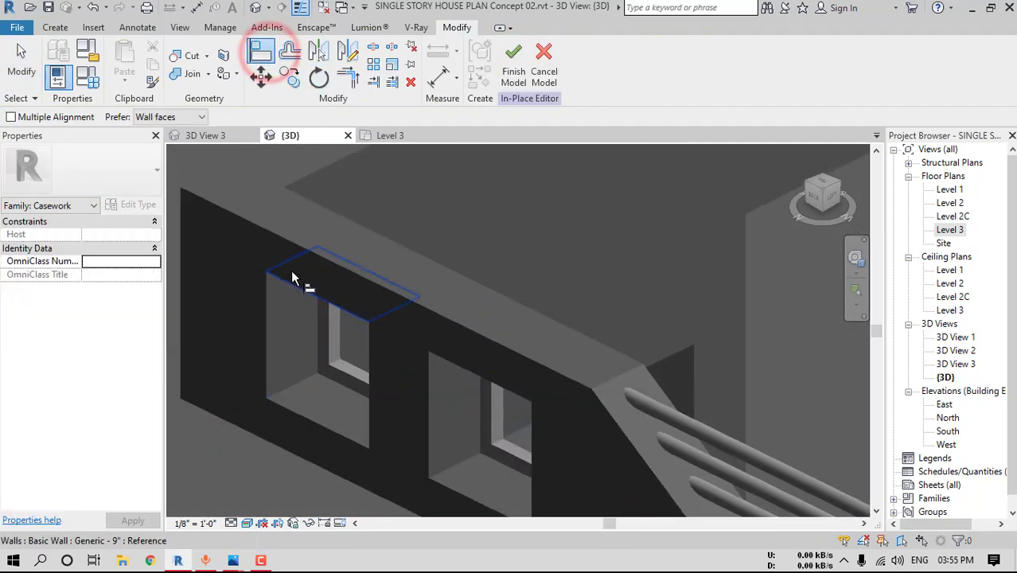
click(292, 272)
scroll(315, 349, up, 2)
click(313, 347)
scroll(339, 382, down, 4)
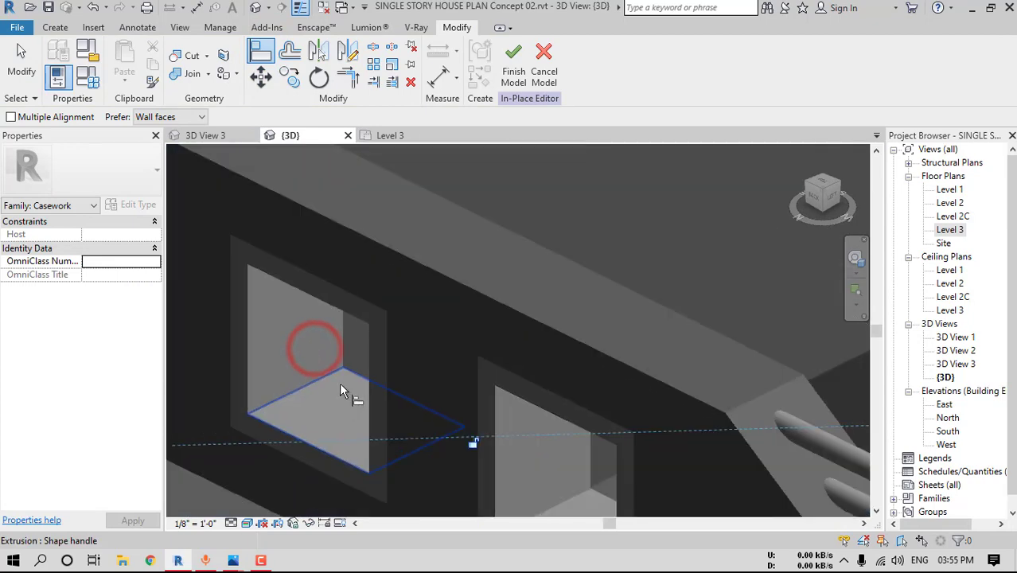
shift+middle_drag(552, 391, 597, 354)
scroll(536, 302, up, 2)
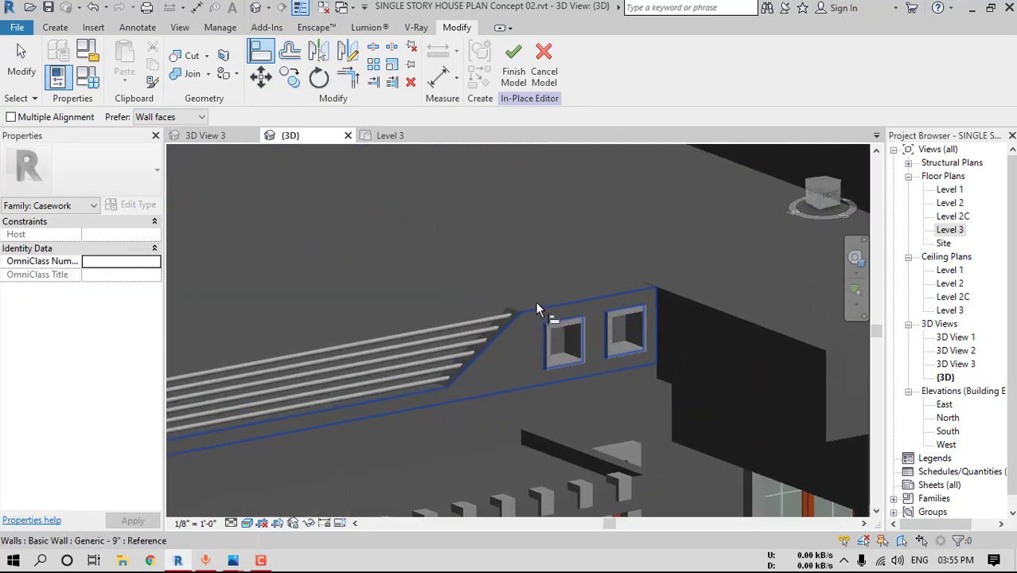
shift+middle_drag(591, 312, 520, 148)
click(514, 60)
Examine the front parapet with its railings and framed openings against the low parapet above the car porch
shift+middle_drag(466, 311, 532, 345)
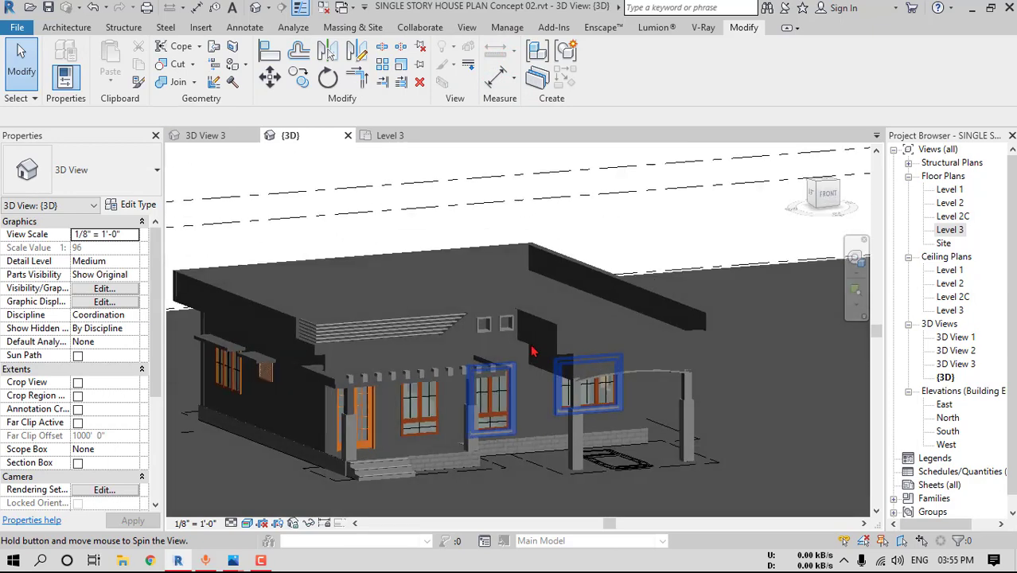
scroll(288, 338, up, 1)
scroll(289, 338, down, 3)
scroll(342, 354, up, 1)
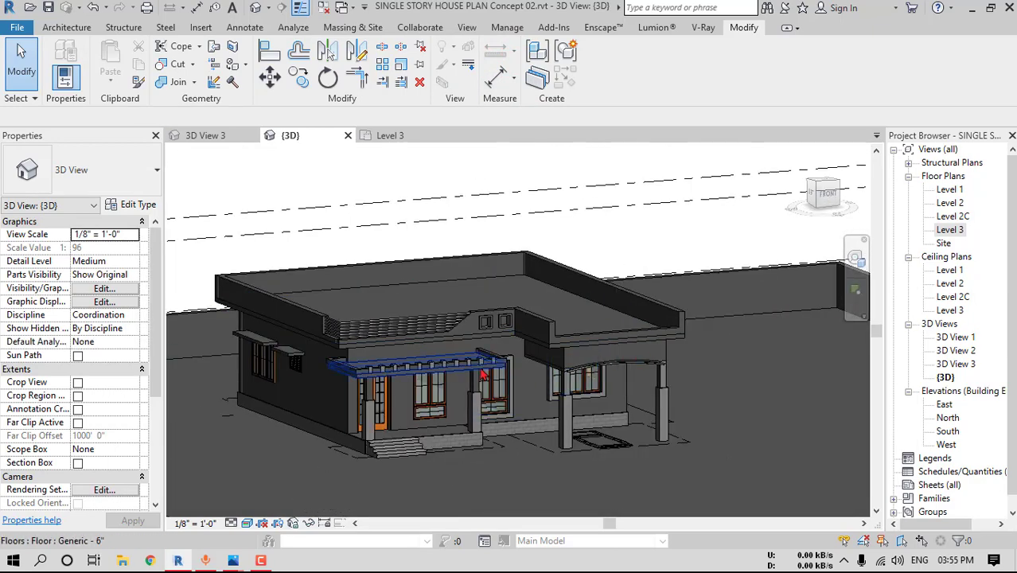
scroll(476, 372, up, 1)
scroll(476, 373, up, 2)
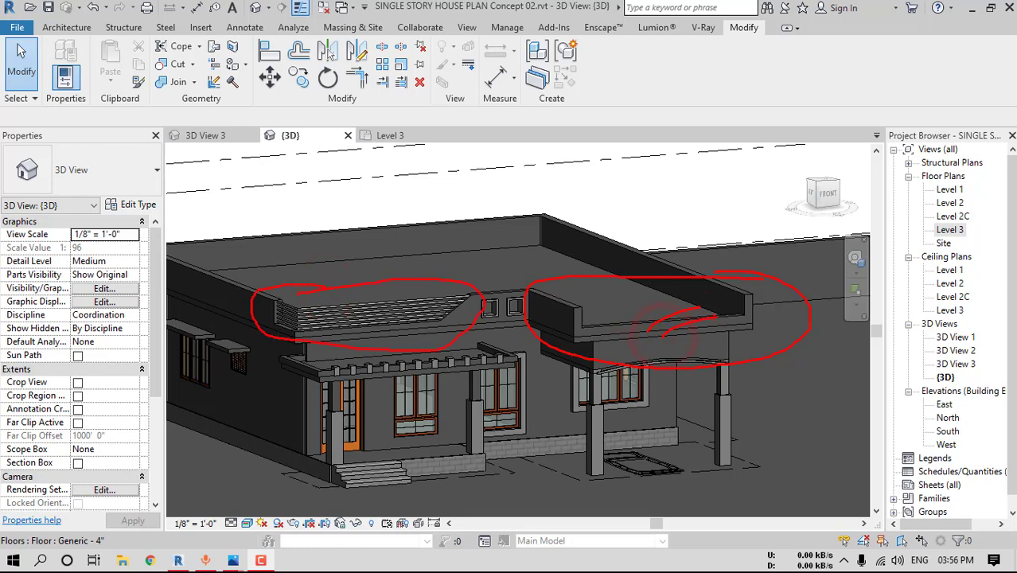
scroll(605, 331, up, 2)
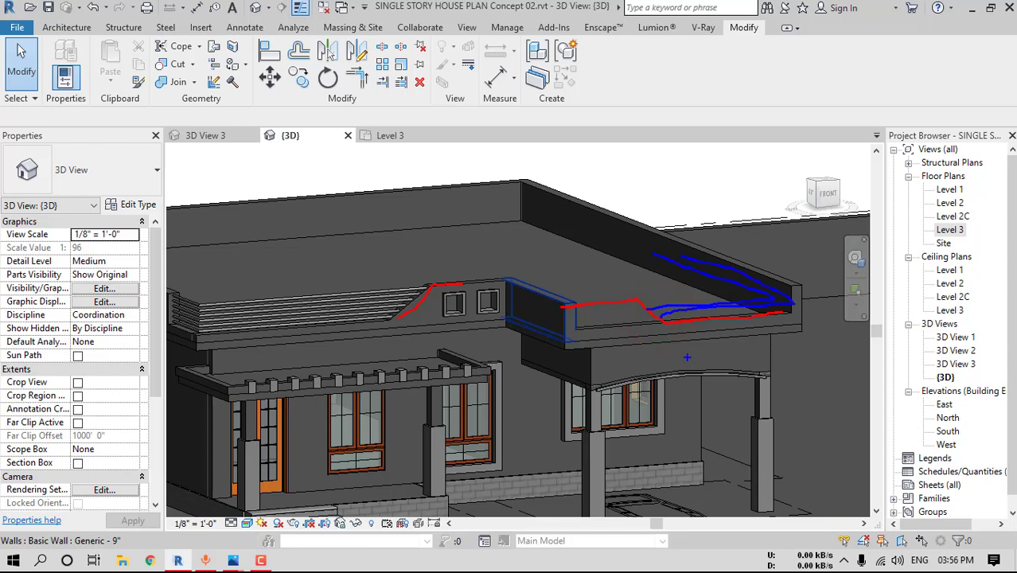
key(Escape)
mouse_move(735, 324)
shift+middle_down()
mouse_move(721, 337)
mouse_move(693, 329)
shift+middle_up()
Edit the porch parapet wall's profile, sketching a raised left section about 5' long, level with the adjoining parapet, and a slope down to the existing top edge
click(686, 331)
click(823, 193)
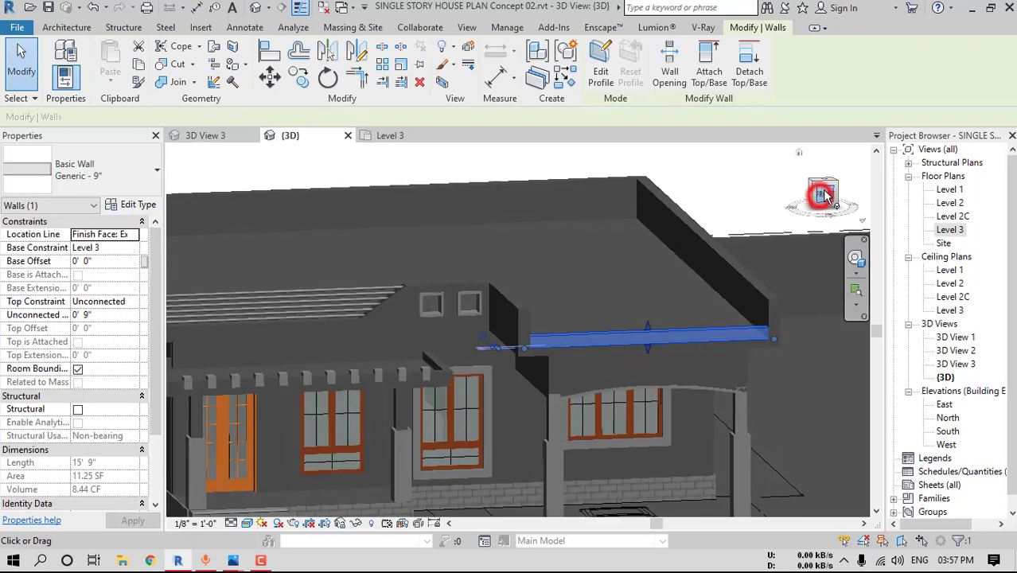
click(601, 76)
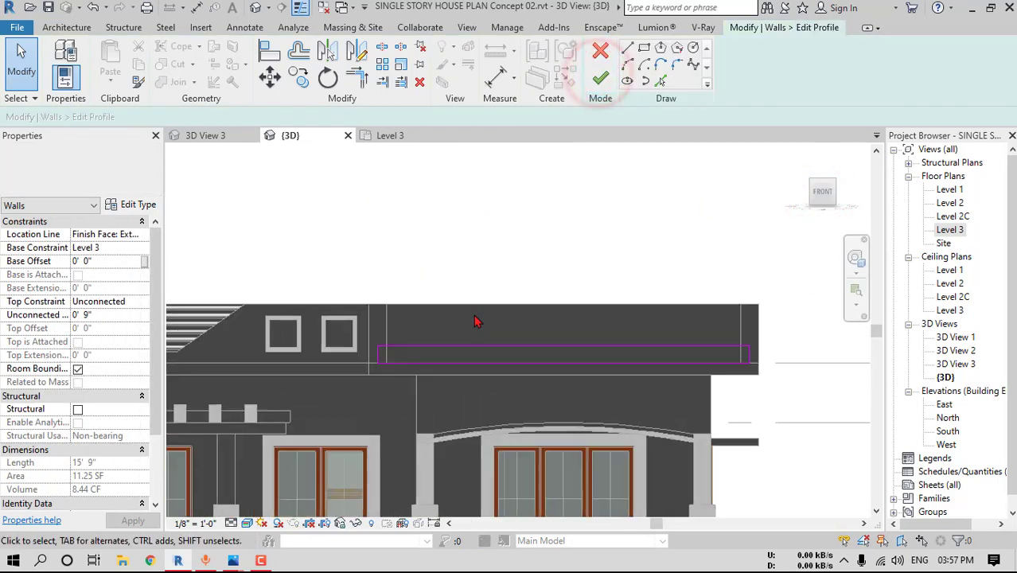
click(627, 49)
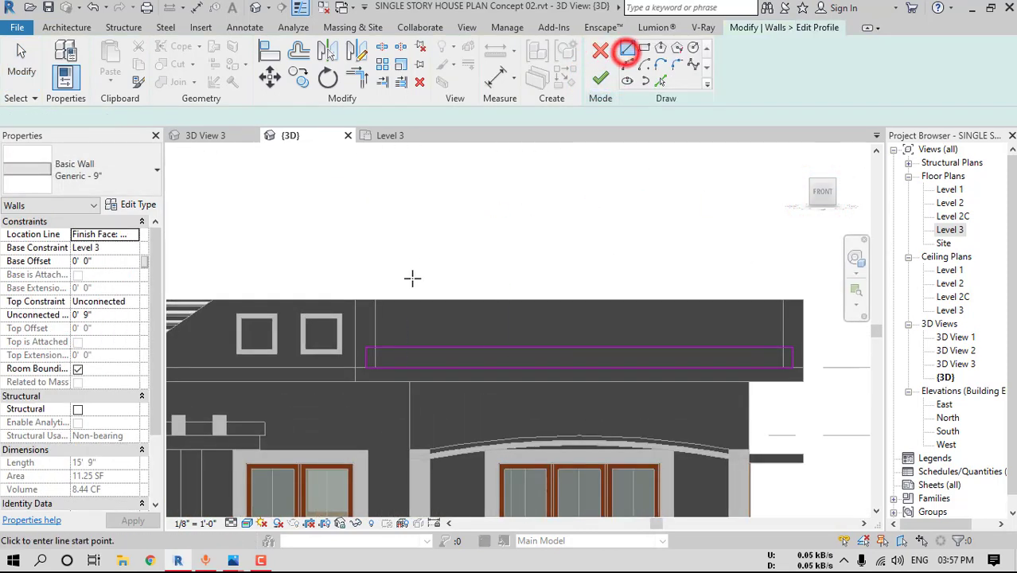
click(367, 348)
click(365, 299)
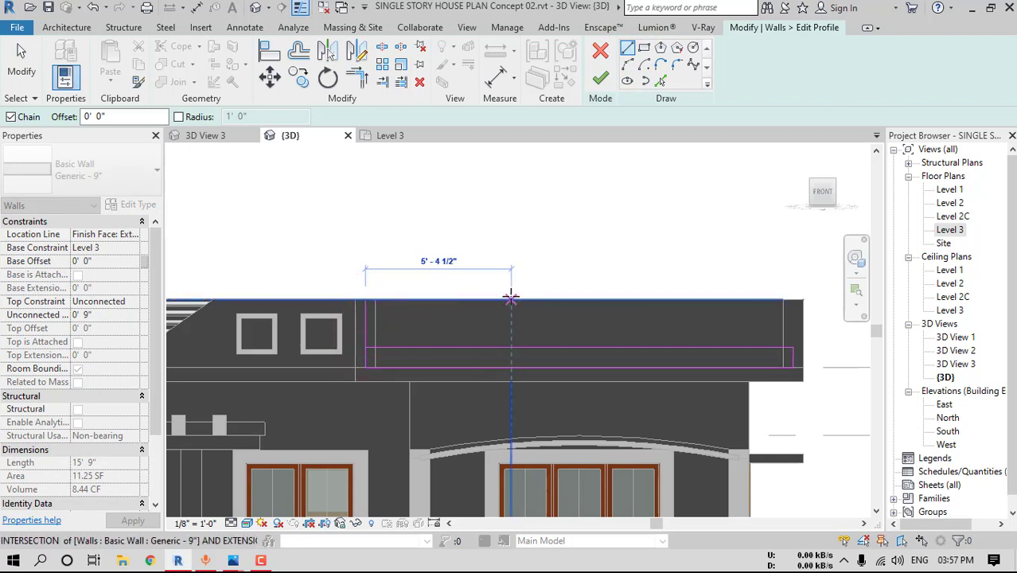
click(501, 297)
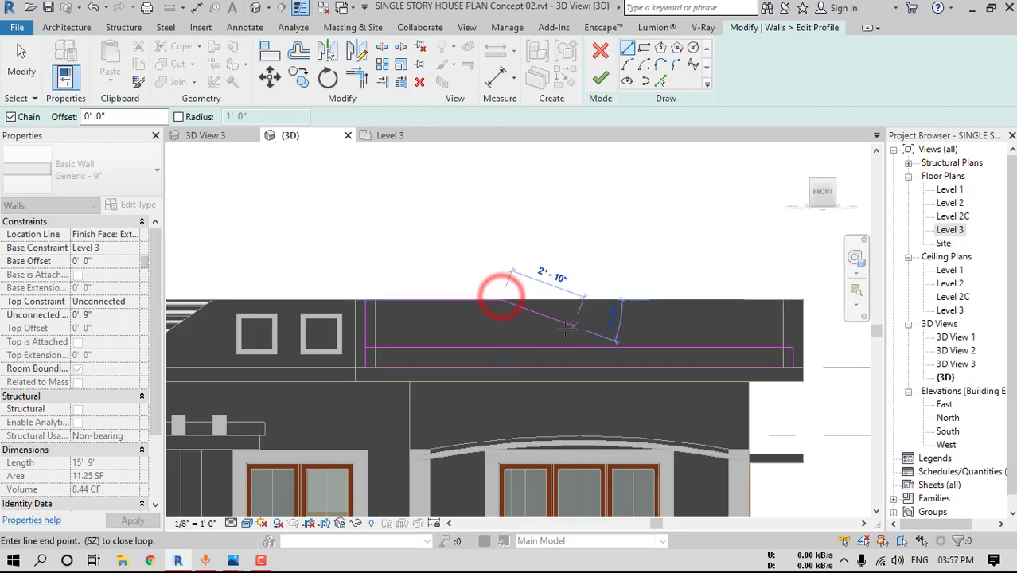
scroll(563, 340, up, 1)
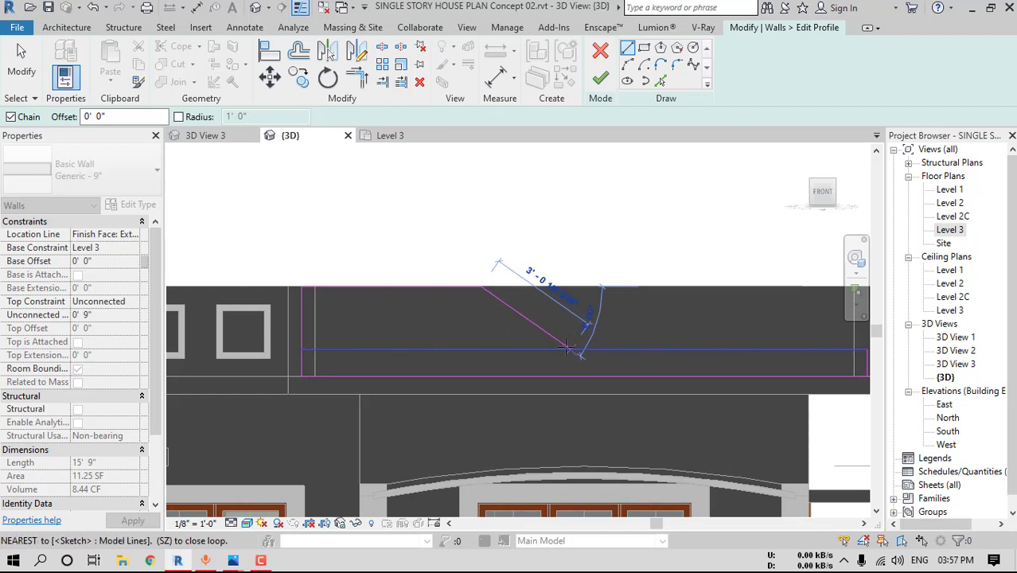
click(564, 345)
key(Escape)
key(Escape)
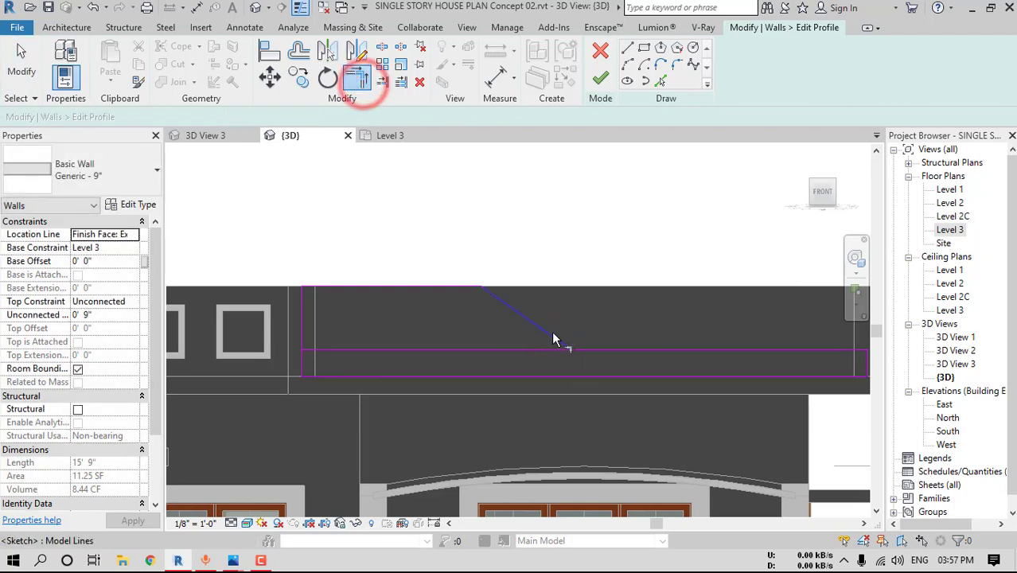
Trim the porch parapet's profile lines into one closed stepped outline and finish the wall profile
scroll(574, 350, down, 3)
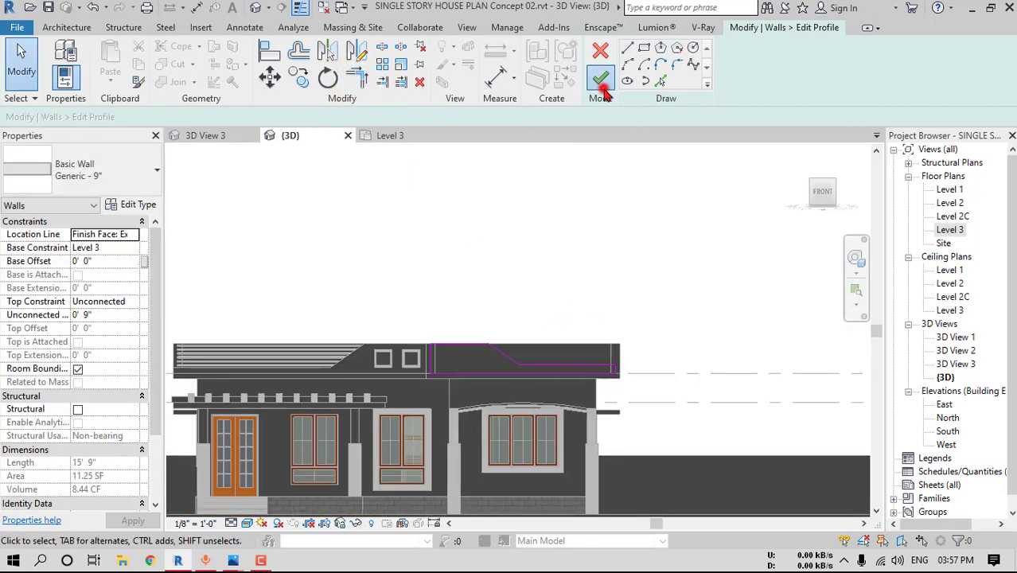
click(603, 83)
shift+middle_drag(628, 330, 593, 427)
key(Escape)
scroll(659, 402, up, 4)
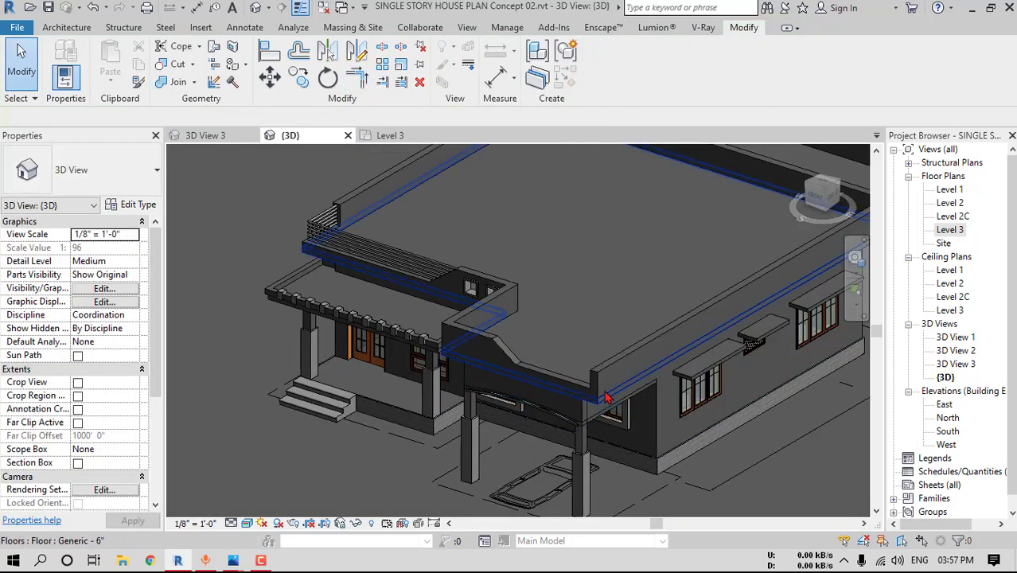
Edit the right-side parapet wall's profile, sketching a vertical step down and a low horizontal line about 9' 7" long to its front end
click(590, 362)
click(832, 205)
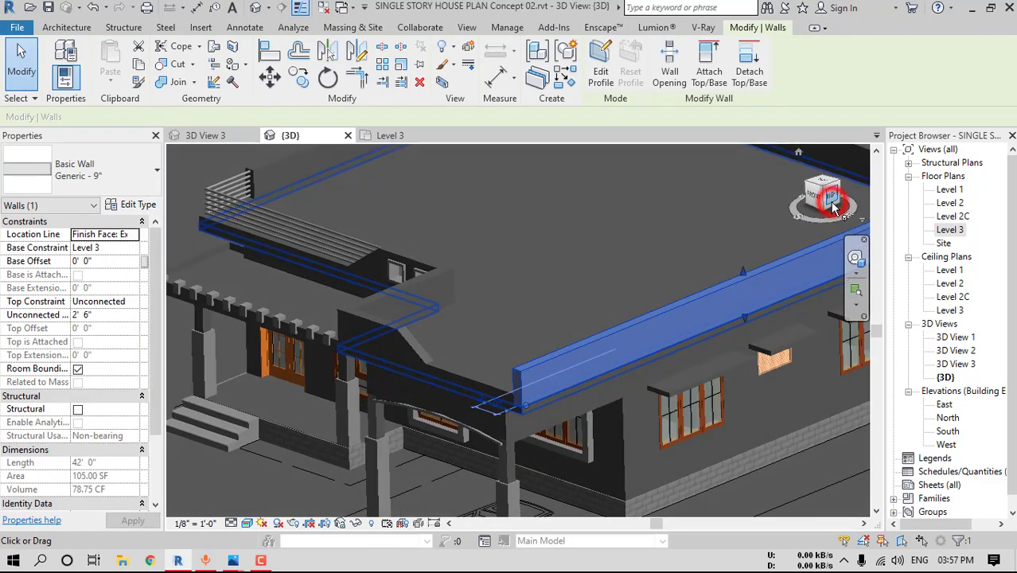
click(600, 73)
scroll(346, 334, up, 2)
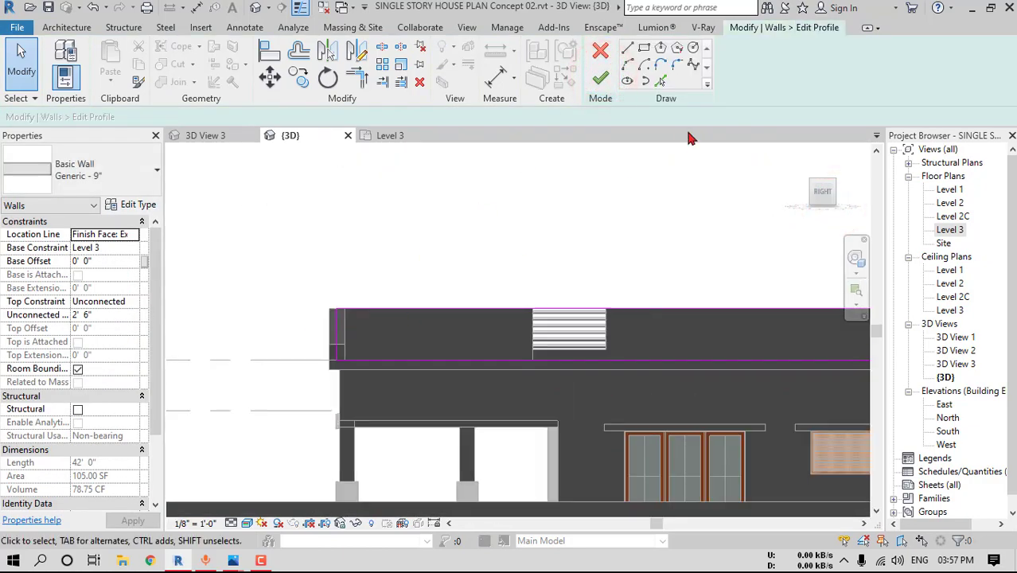
click(628, 48)
scroll(514, 339, up, 2)
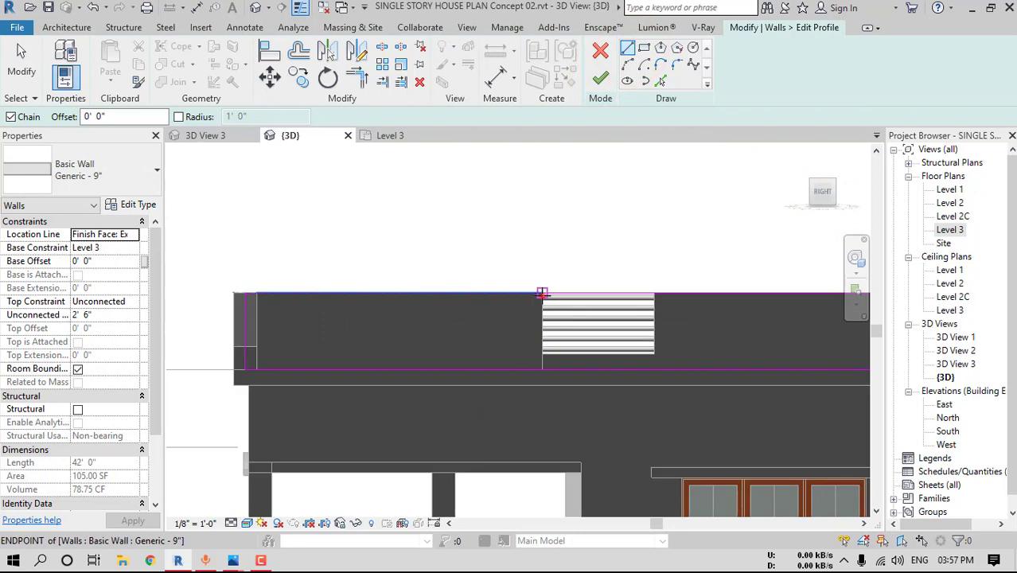
click(542, 293)
click(541, 353)
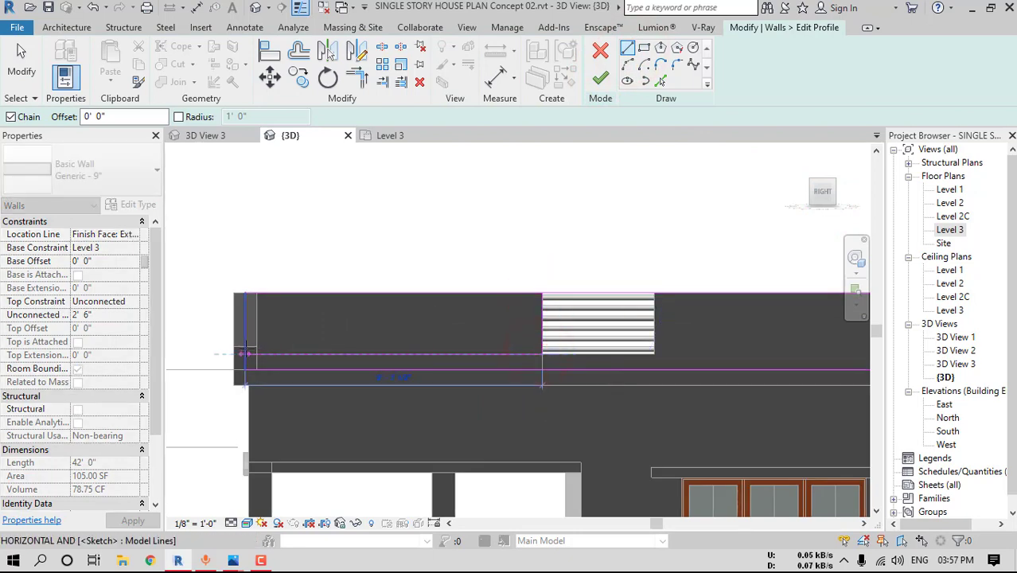
click(244, 350)
Move the low horizontal profile line up level with the top of the adjoining porch parapet
key(Escape)
key(Escape)
click(279, 351)
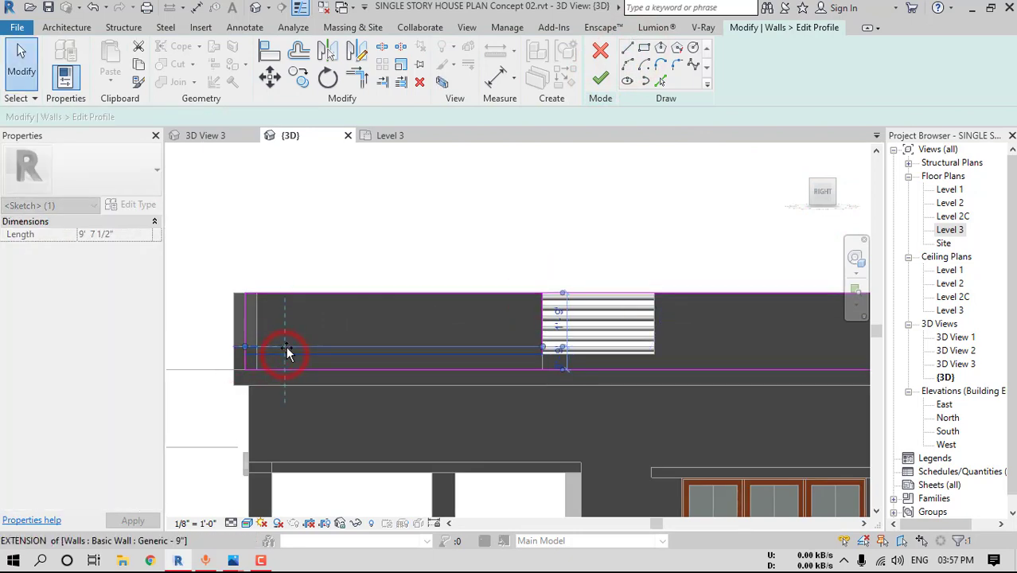
drag(287, 349, 289, 348)
key(Escape)
Trim the side parapet's profile lines into one closed stepped outline, removing the raised top edge over the front section
click(350, 81)
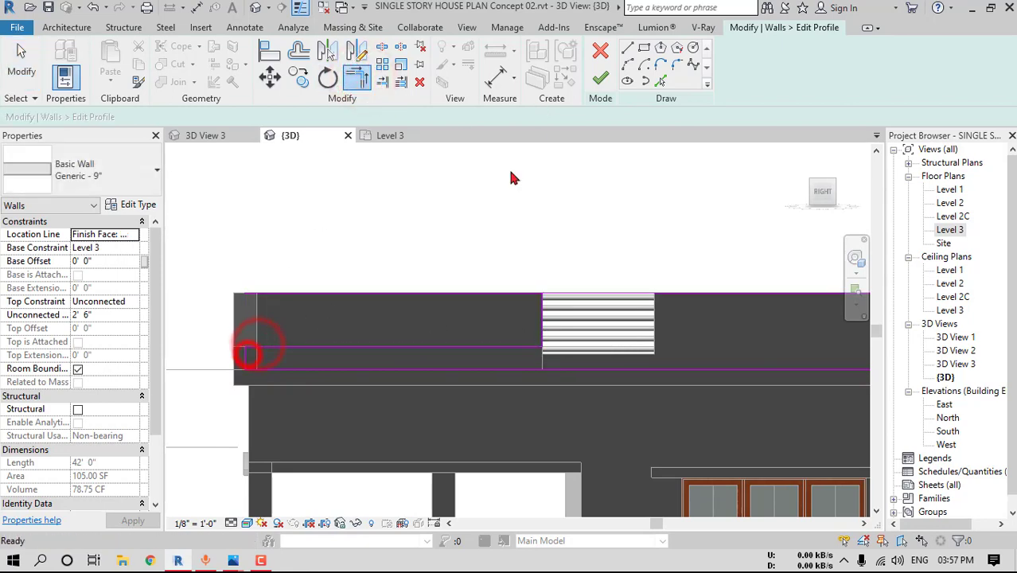
key(Escape)
click(601, 77)
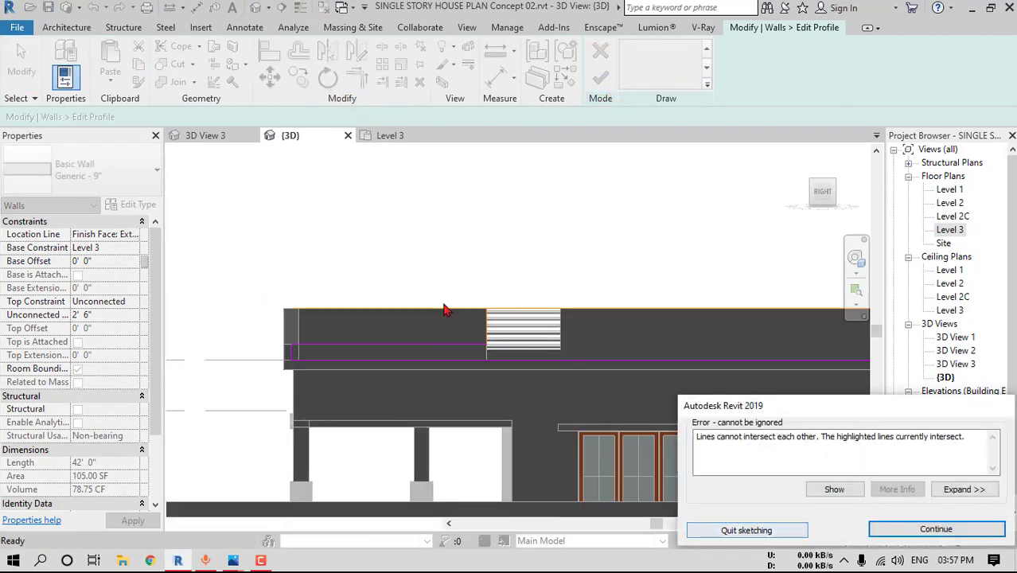
key(Escape)
scroll(443, 309, up, 3)
click(419, 314)
middle_drag(427, 321, 497, 324)
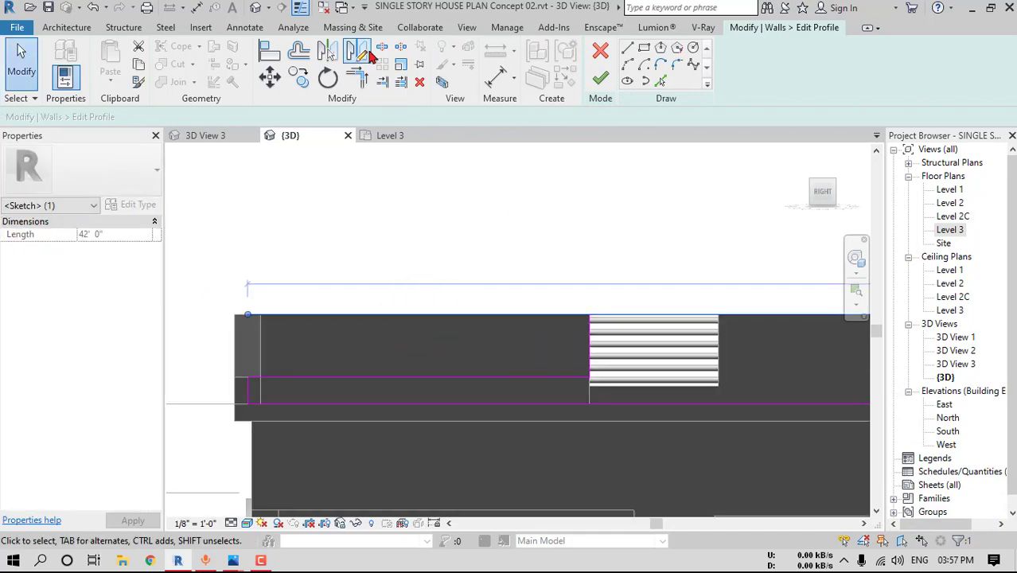
click(602, 313)
click(591, 330)
mouse_move(590, 331)
shift+middle_down()
mouse_move(562, 320)
mouse_move(550, 148)
shift+middle_up()
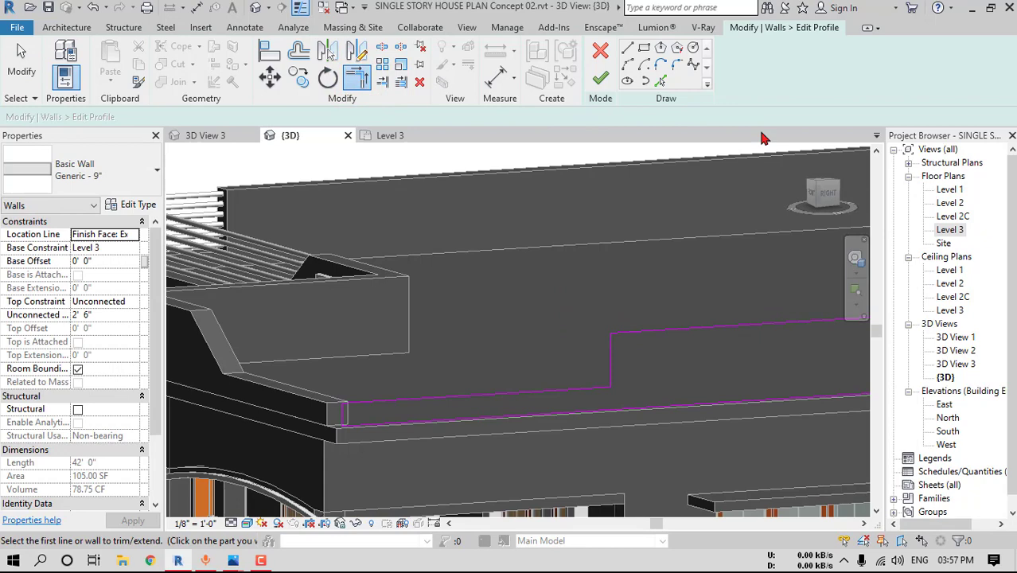
Set the low front section of the side parapet's profile to 6" high and finish the wall profile
click(823, 193)
scroll(444, 327, up, 6)
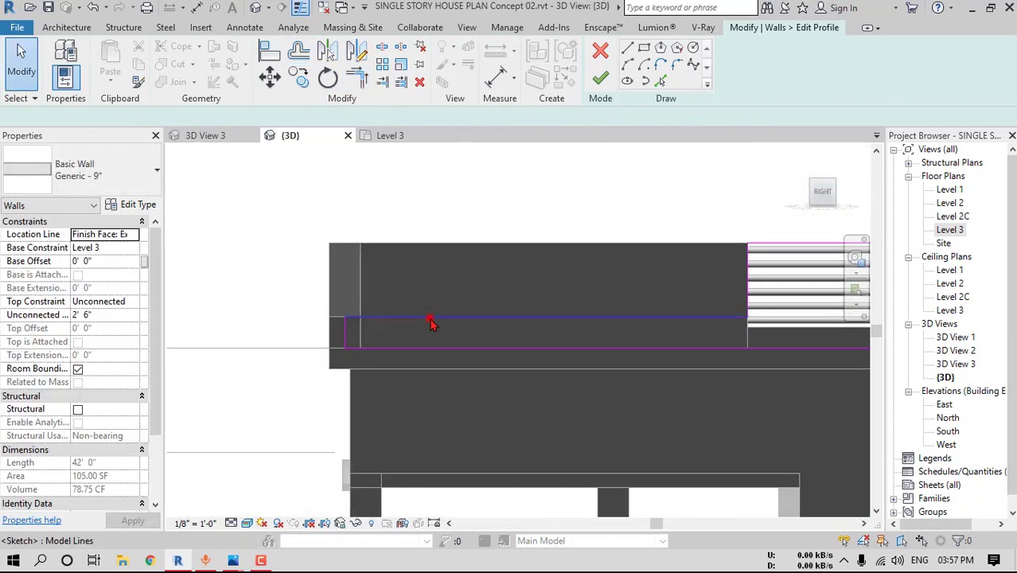
click(431, 320)
scroll(771, 334, up, 4)
click(785, 310)
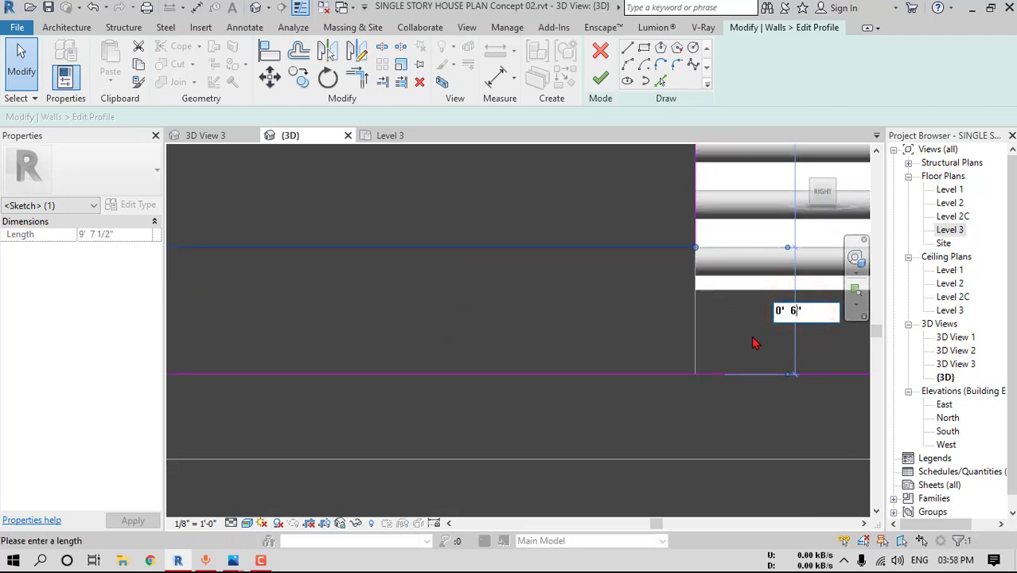
text(6)
click(753, 338)
click(600, 87)
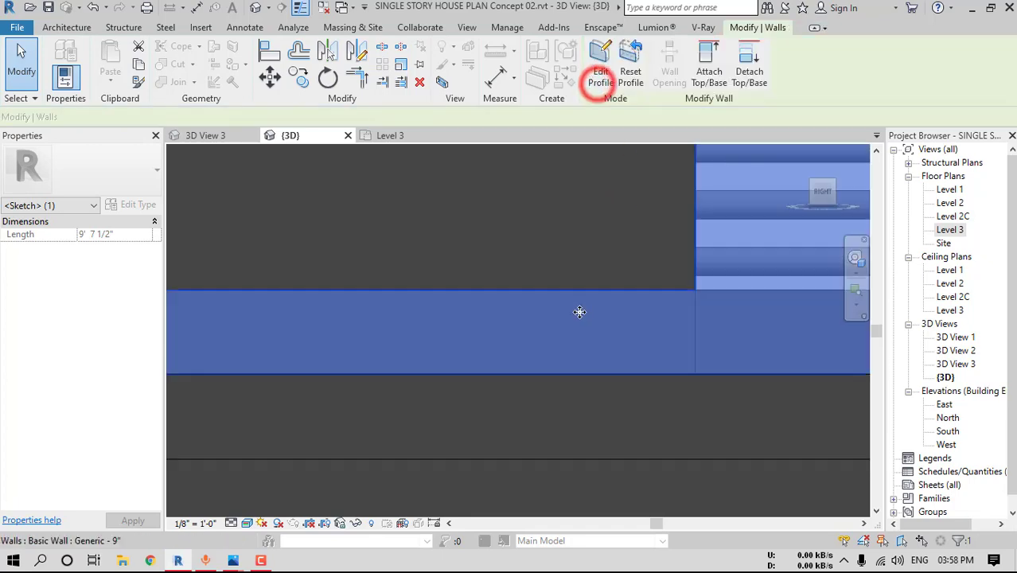
Edit the porch parapet's profile, align its low top line with the side parapet's low top edge, removing the constraints, and finish
scroll(577, 310, down, 5)
shift+middle_drag(571, 302, 602, 348)
key(Escape)
click(491, 388)
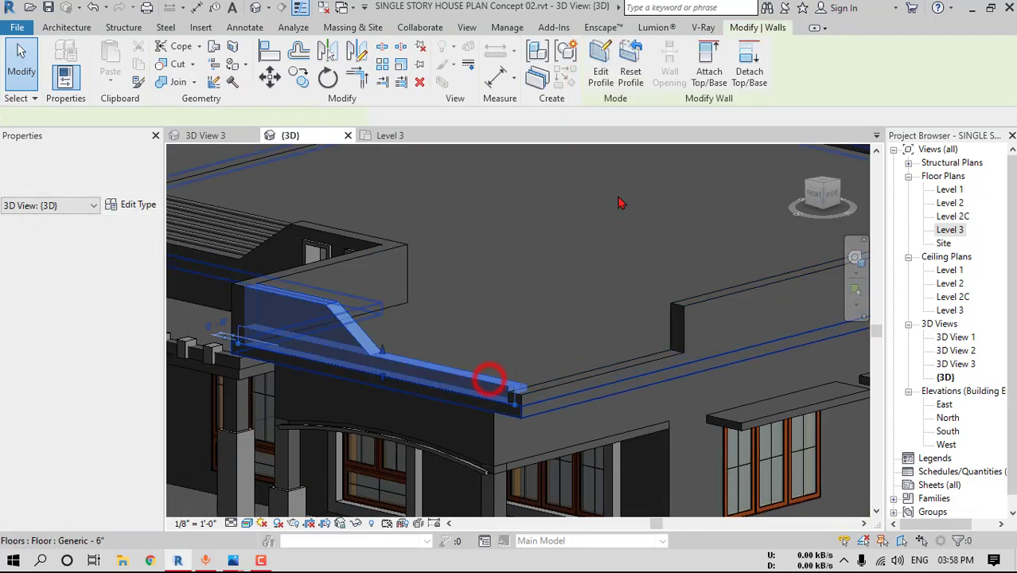
click(600, 73)
click(269, 51)
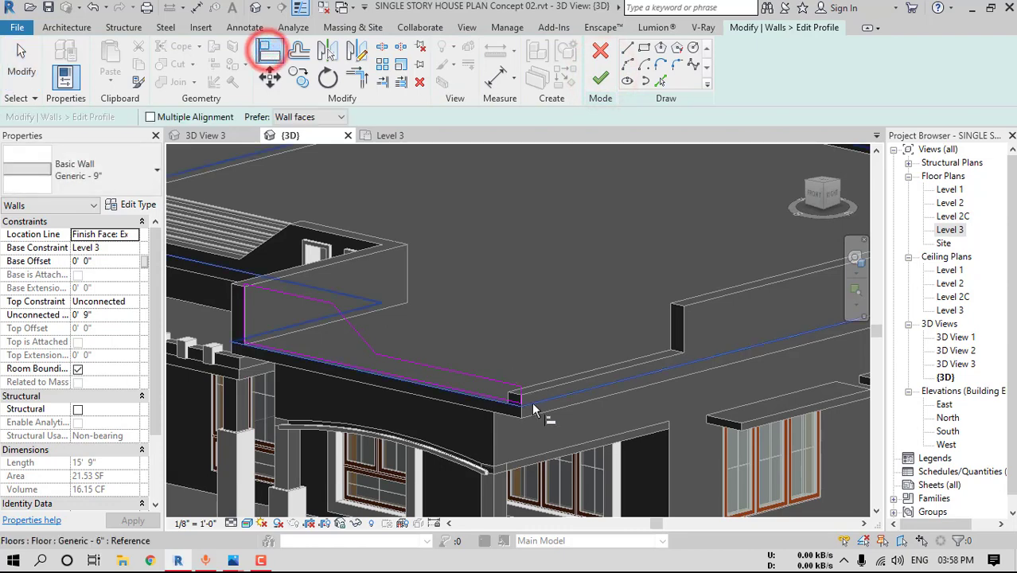
scroll(532, 402, up, 5)
click(558, 422)
click(487, 401)
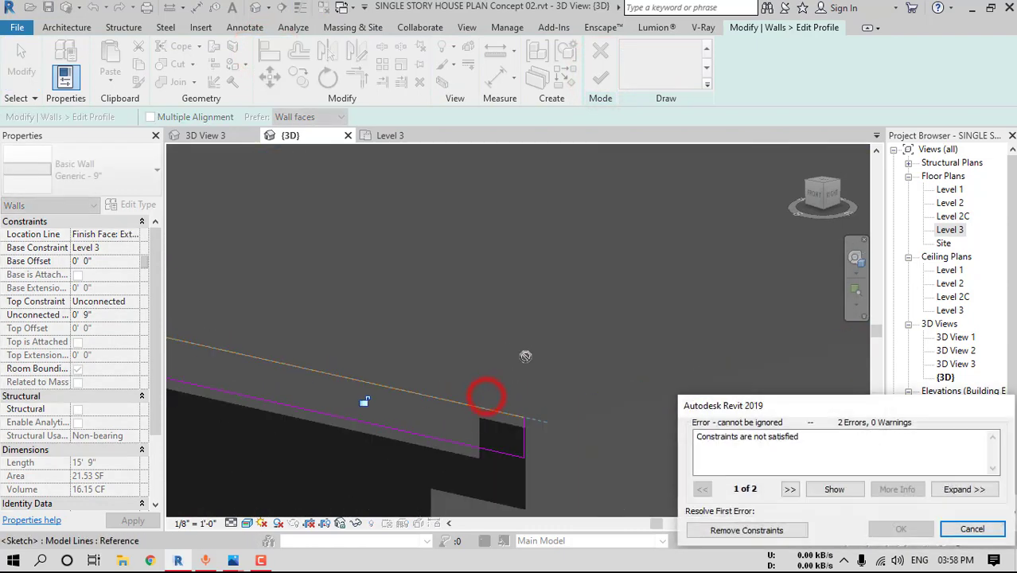
click(728, 527)
scroll(577, 378, down, 4)
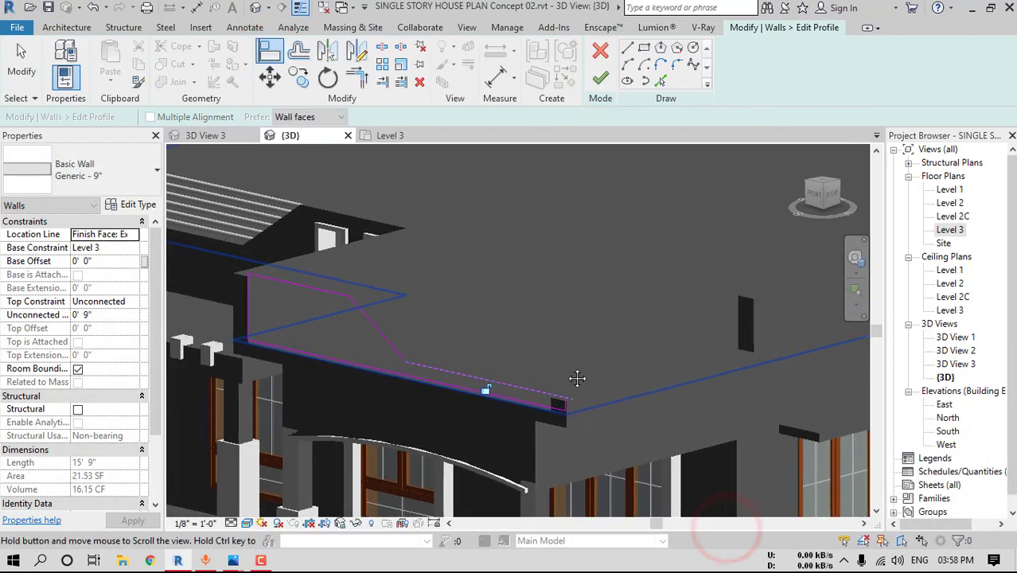
click(600, 78)
click(545, 306)
Start a new in-place model in the Railings category for the low parapet sections
shift+middle_drag(583, 371, 551, 363)
scroll(552, 363, down, 4)
click(453, 309)
shift+middle_drag(500, 321, 604, 358)
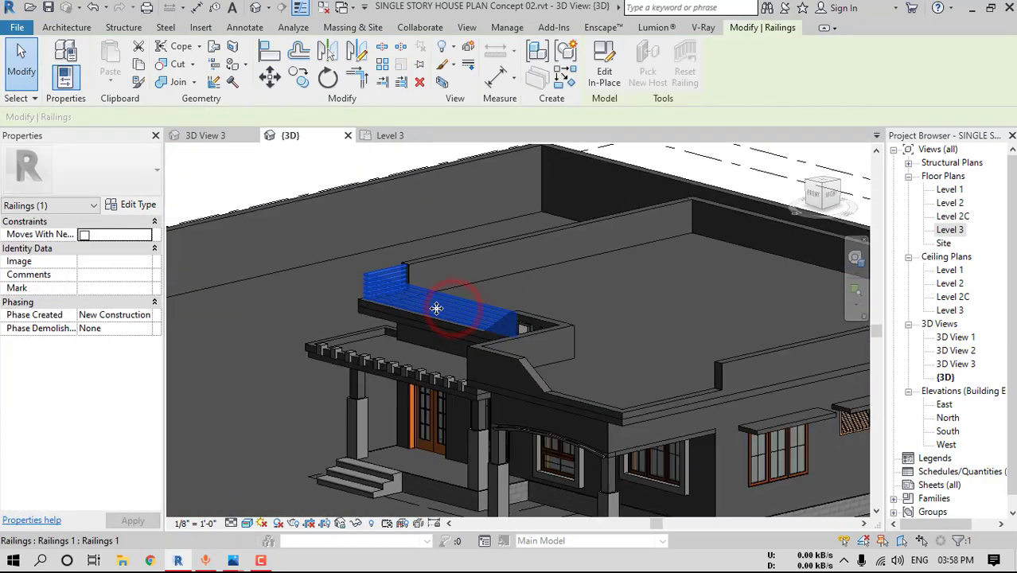
click(67, 27)
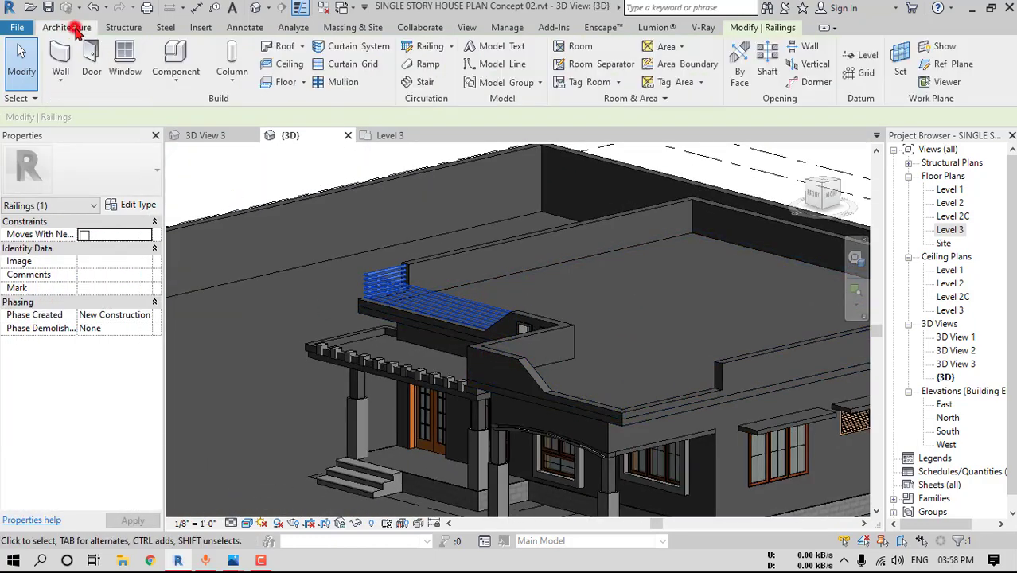
click(171, 73)
click(195, 141)
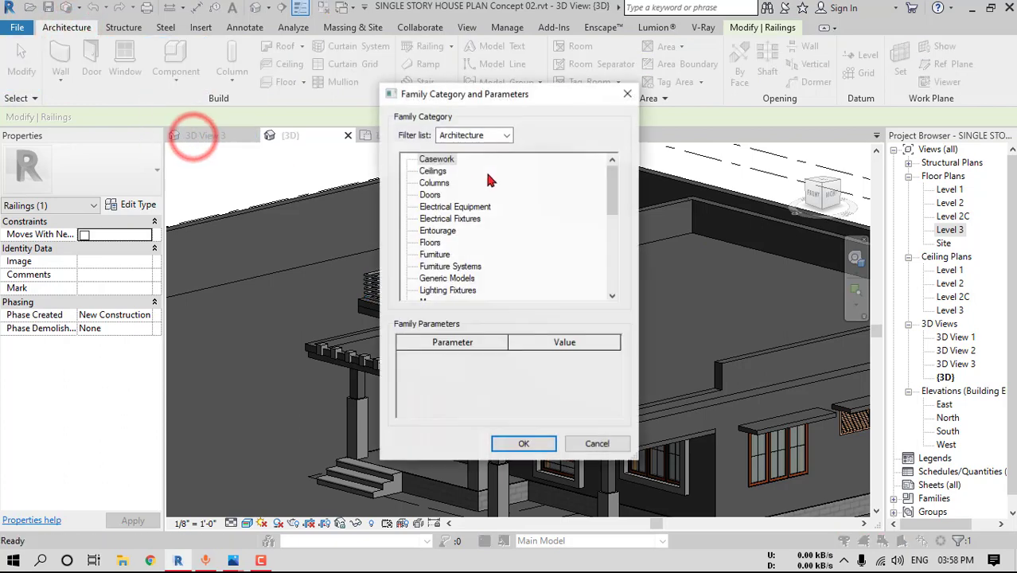
scroll(445, 274, down, 3)
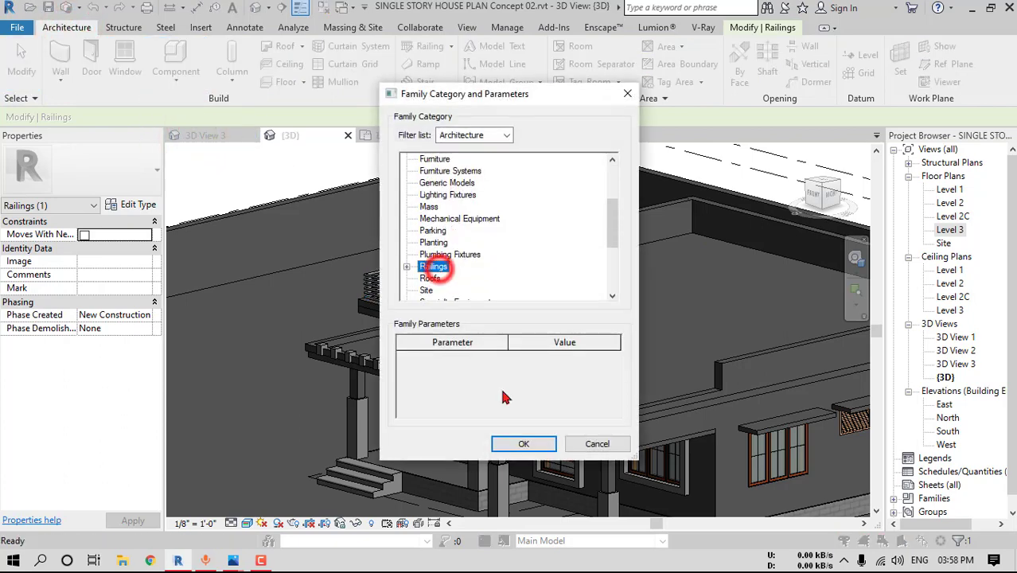
click(522, 445)
click(514, 301)
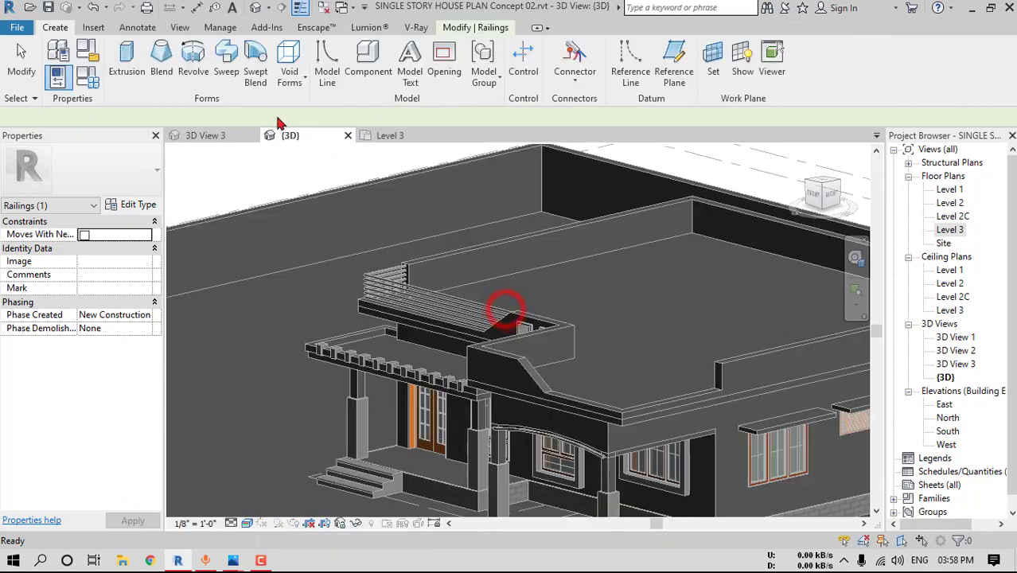
Start a sweep and pick the outer top edges of the low porch and side parapets as its path
click(229, 67)
click(654, 81)
scroll(641, 410, up, 3)
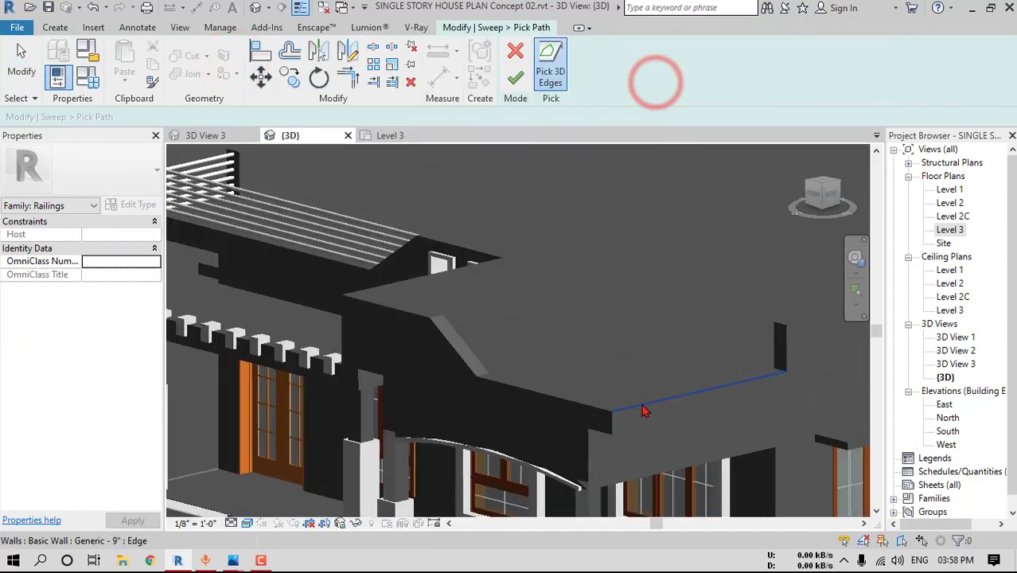
click(596, 411)
middle_drag(601, 409, 475, 402)
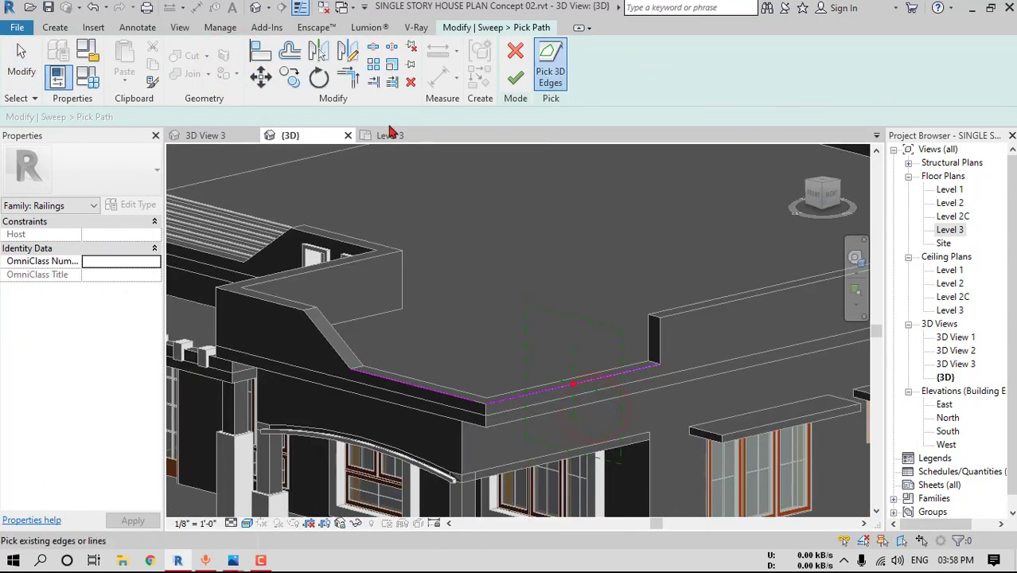
Trim the two path edges together at the parapet corner and finish the sweep path
click(349, 81)
click(466, 397)
click(489, 402)
key(Escape)
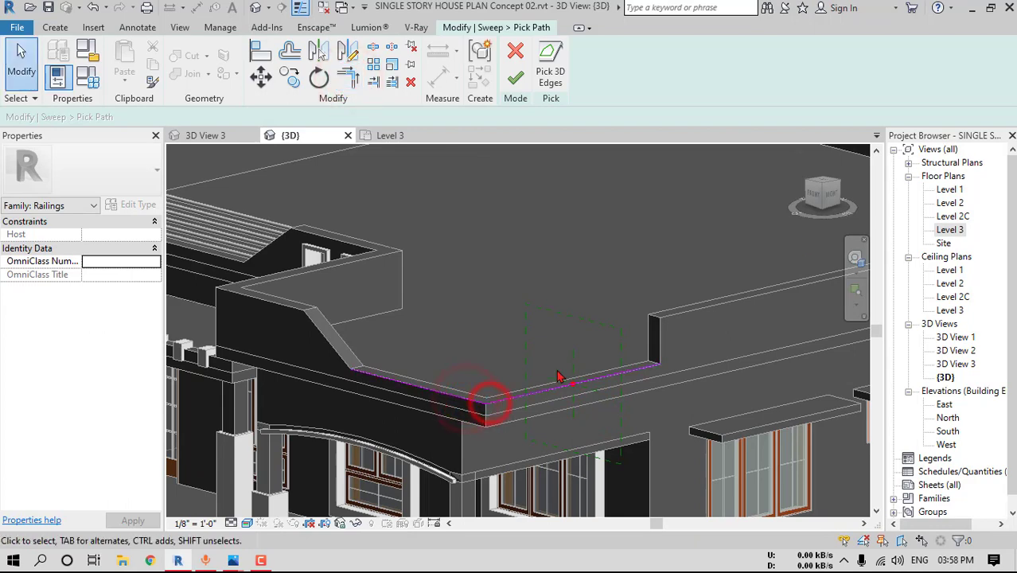
click(816, 198)
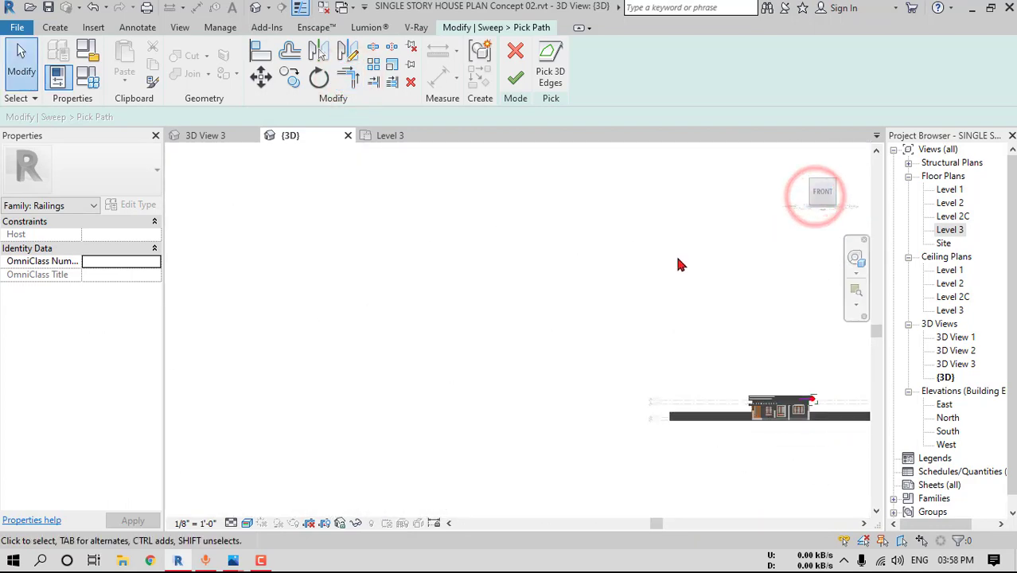
scroll(476, 325, up, 5)
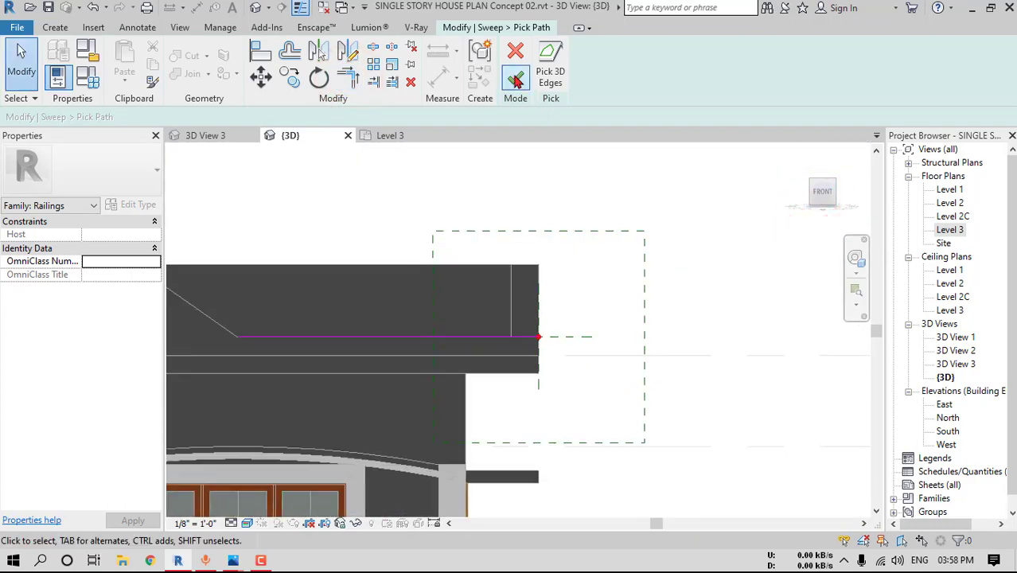
click(515, 77)
Sketch a circular sweep profile with about 1" radius, centred on the parapet's thickness at its low top edge
click(763, 79)
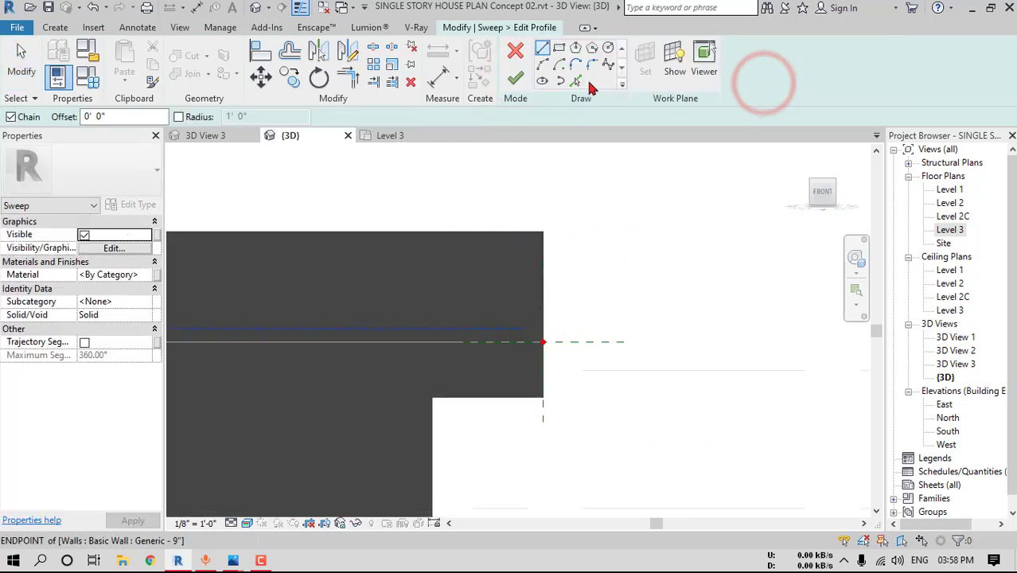
click(608, 48)
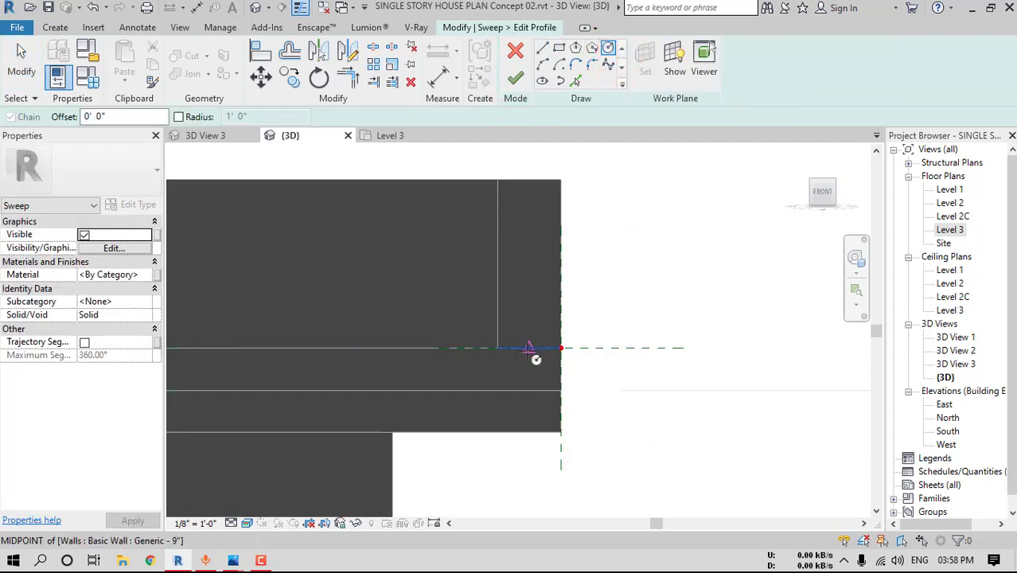
click(528, 347)
scroll(528, 355, up, 3)
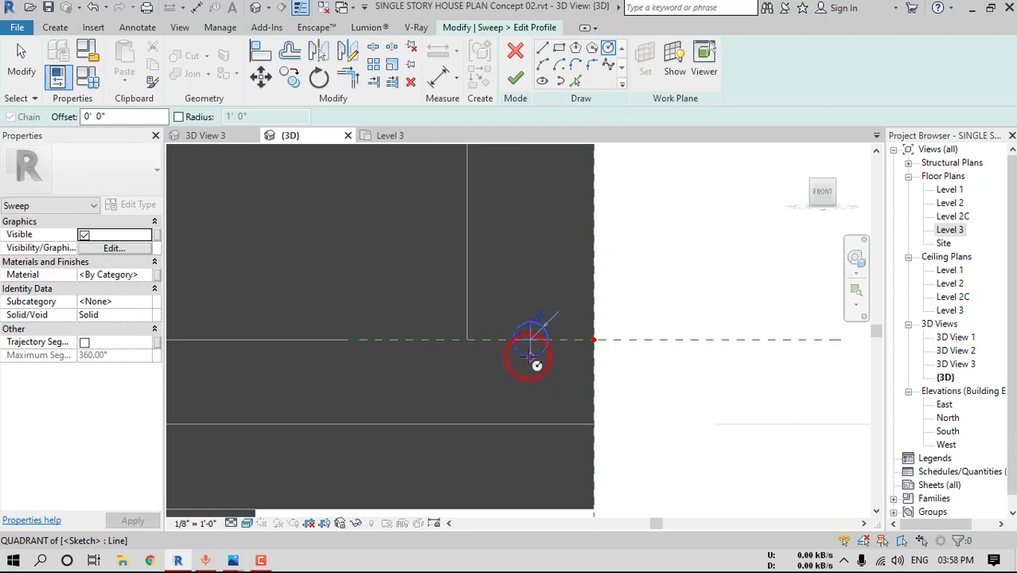
key(Escape)
click(530, 344)
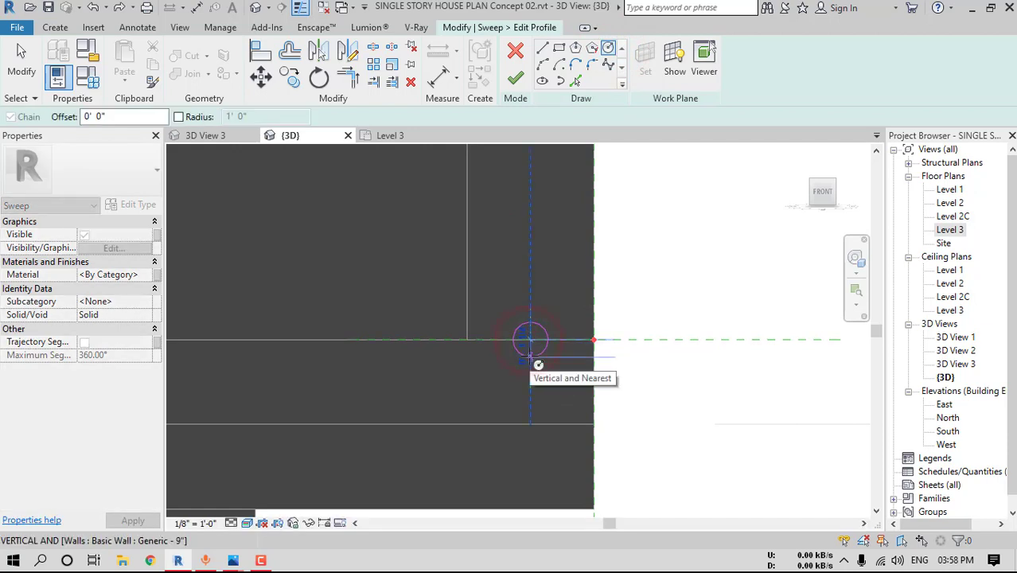
key(Escape)
Move the profile circle straight up so it sits clear above the parapet's low top edge
click(506, 319)
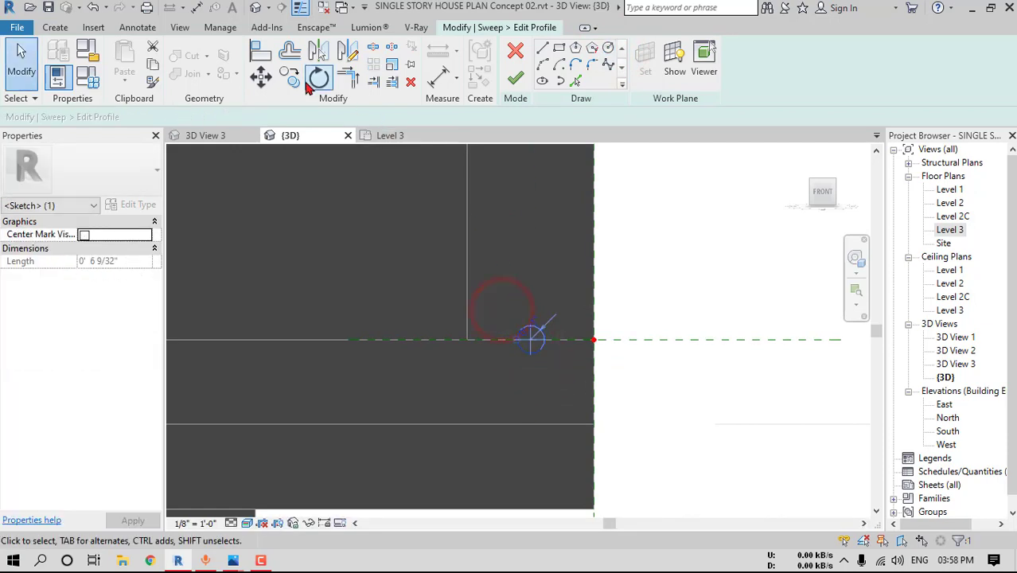
click(264, 80)
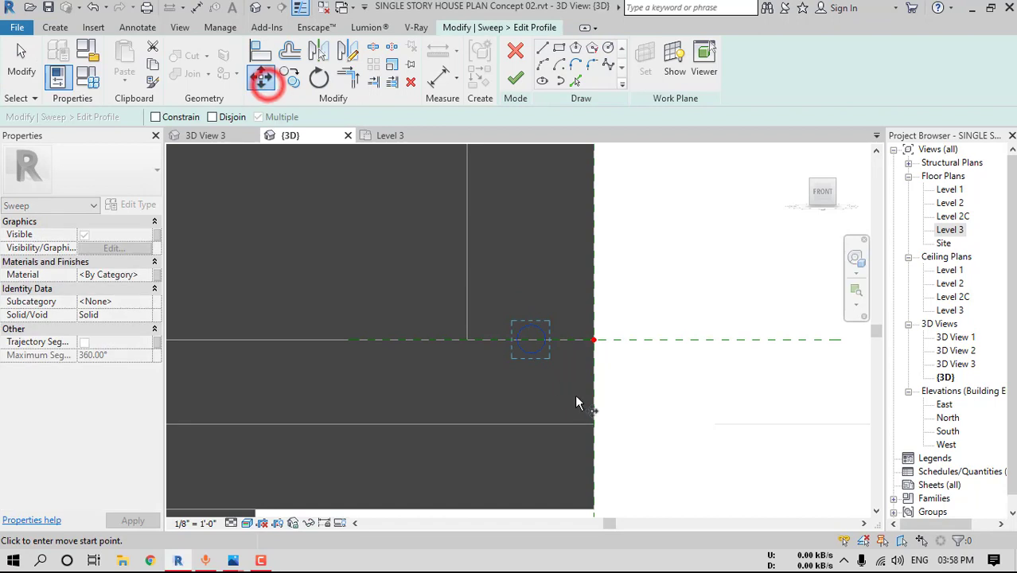
click(533, 335)
click(531, 328)
Copy the profile circle straight up at even spacing to form a vertical column of circles reaching the parapet's full height
click(296, 79)
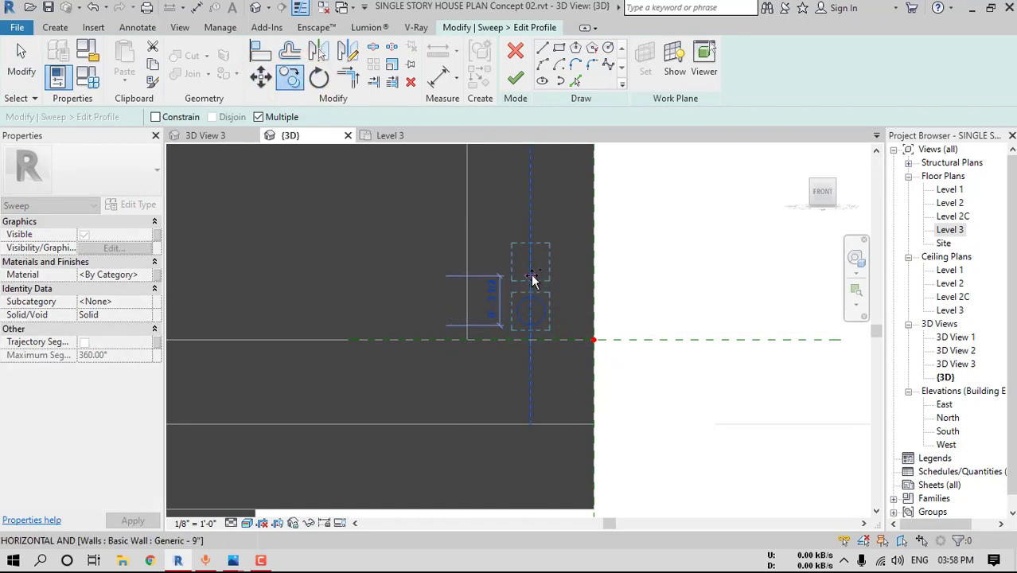
click(533, 271)
middle_drag(565, 269, 558, 317)
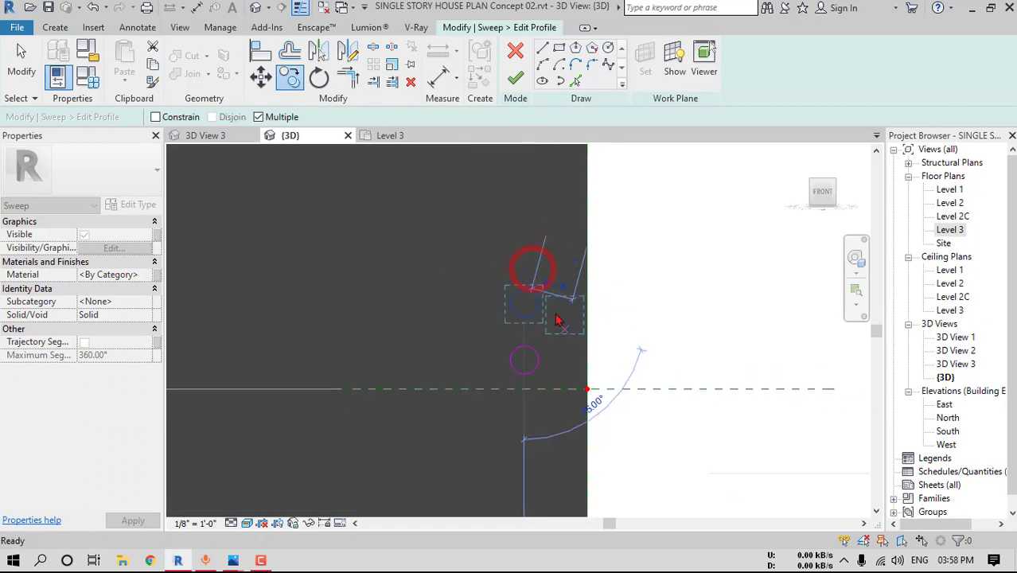
scroll(560, 318, up, 1)
click(290, 78)
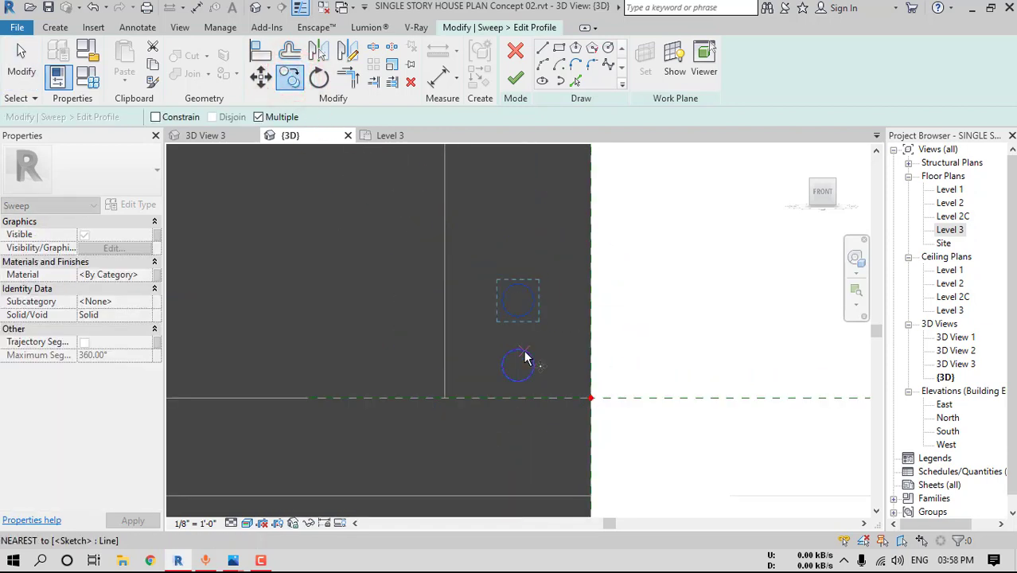
click(520, 286)
middle_drag(532, 380, 539, 493)
click(529, 334)
middle_drag(529, 350, 529, 443)
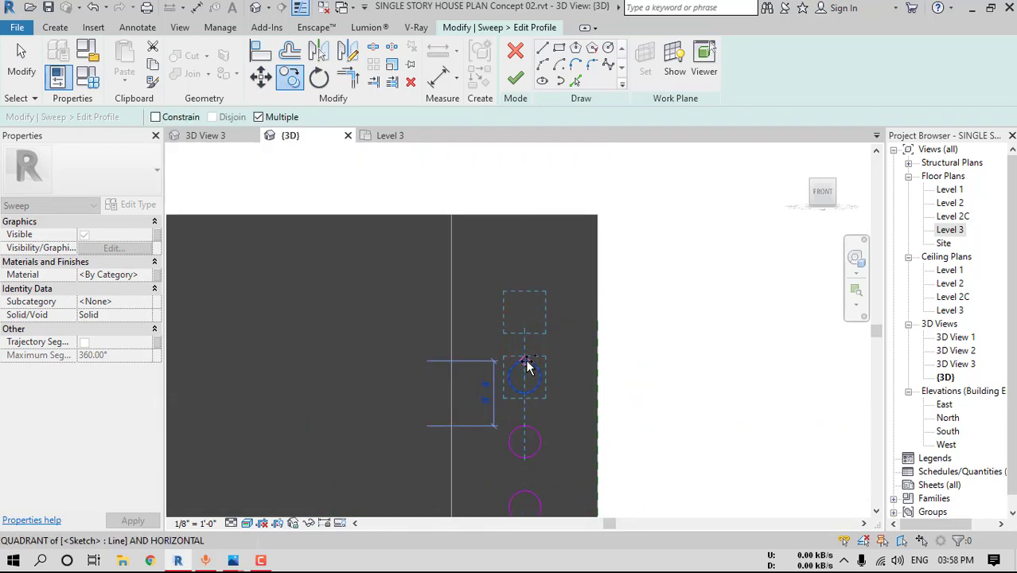
click(526, 302)
Finish the circle profile and the sweep to create the pipe railing along the low porch and side parapets
click(515, 77)
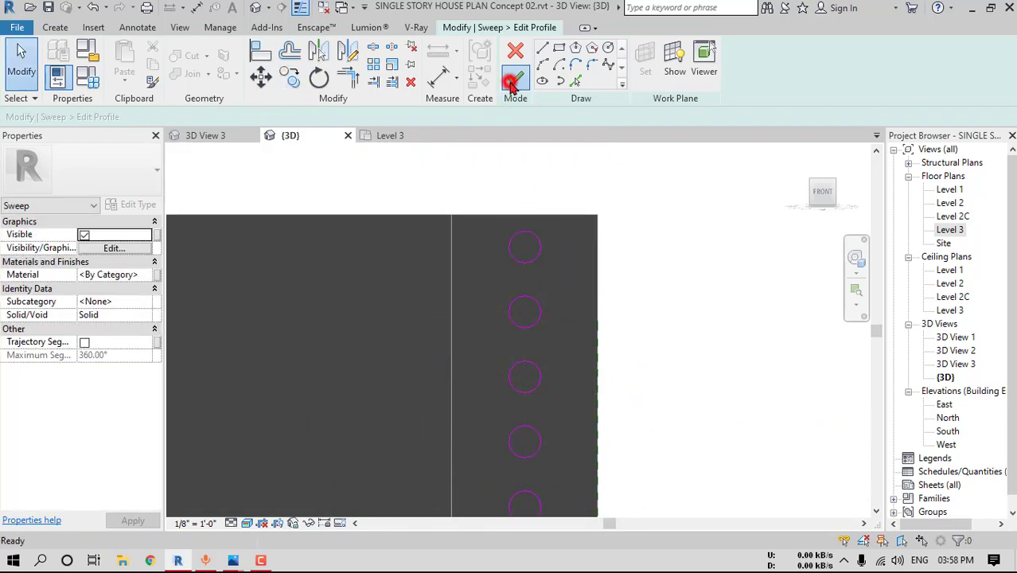
click(516, 77)
scroll(608, 338, down, 5)
middle_drag(605, 356, 625, 397)
key(Escape)
Edit the railing sweep's path, extending its front line to about 11' 4" into the sloped parapet, and finish the sweep
shift+middle_drag(488, 367, 507, 368)
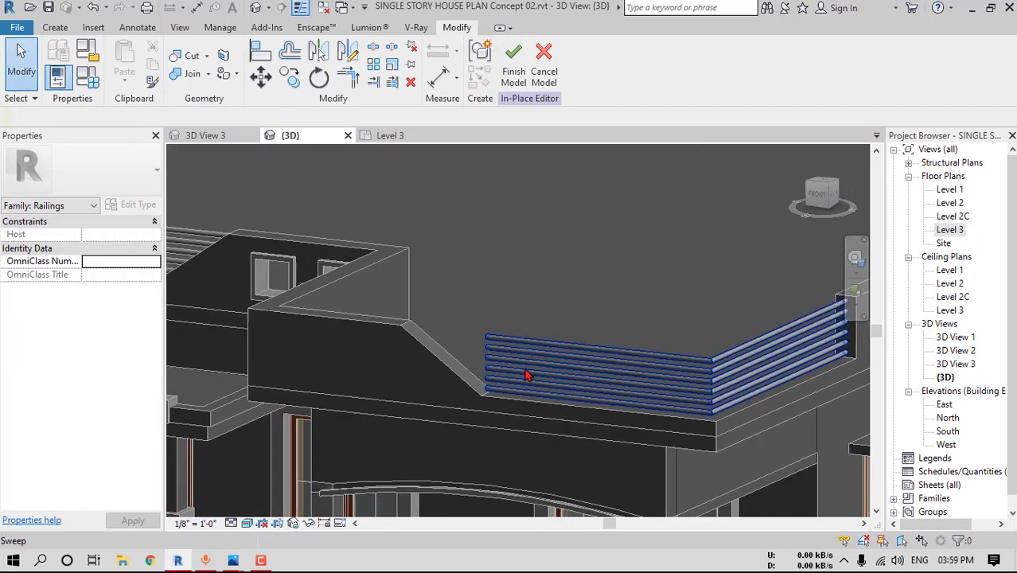
click(524, 371)
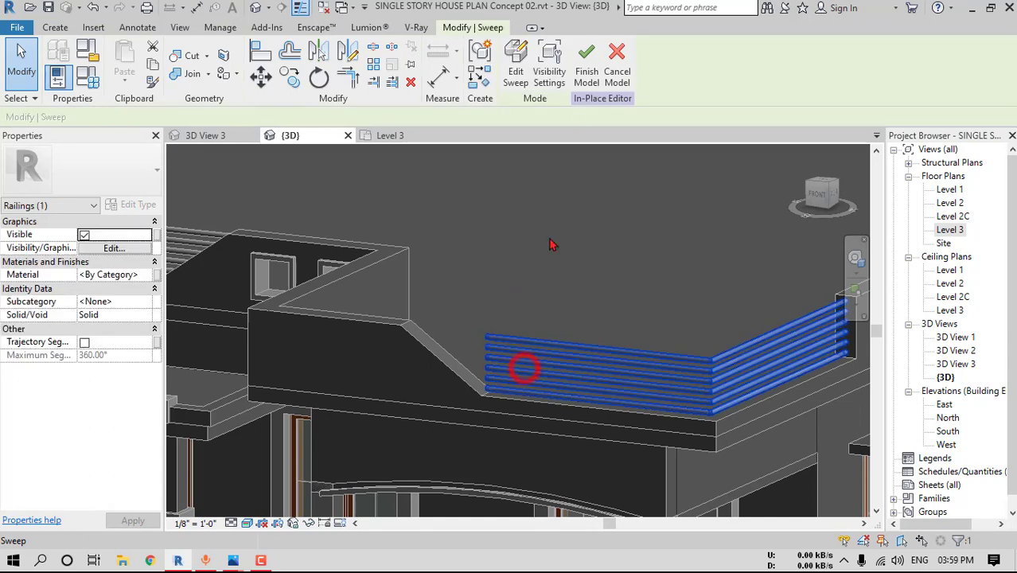
click(517, 75)
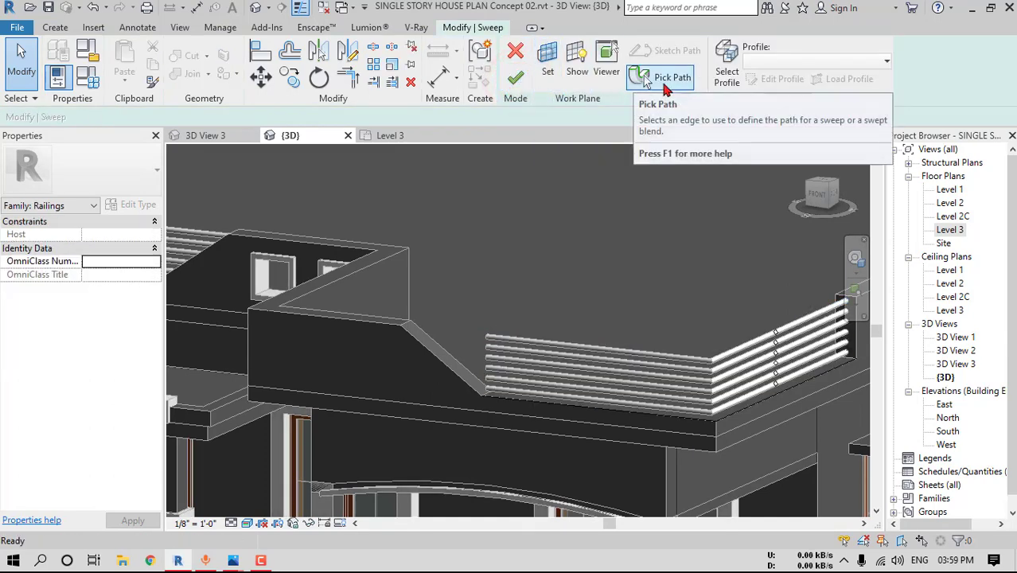
click(662, 77)
click(493, 403)
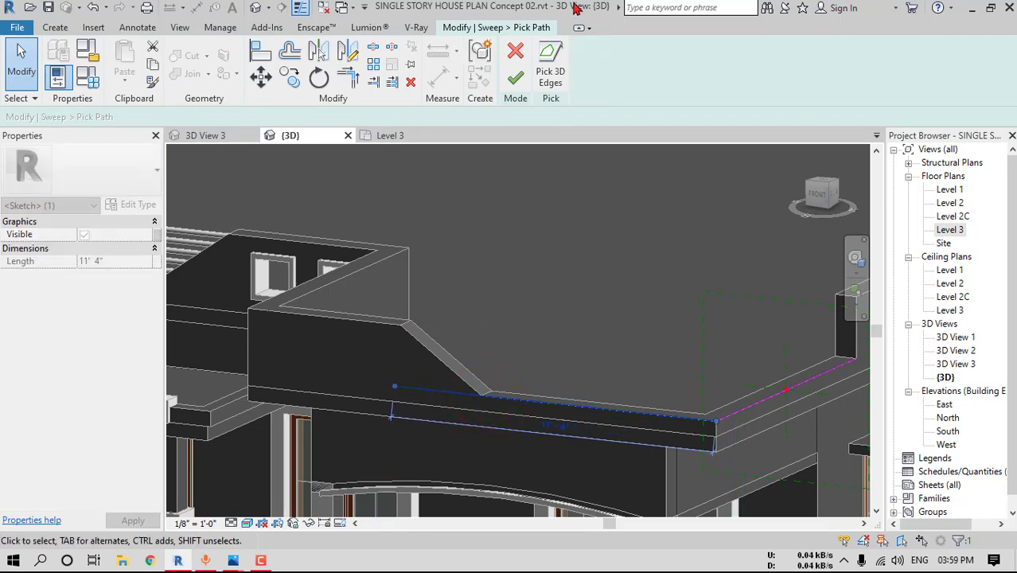
click(515, 79)
click(515, 79)
Finish the in-place railing model
shift+middle_drag(509, 240, 555, 390)
key(Escape)
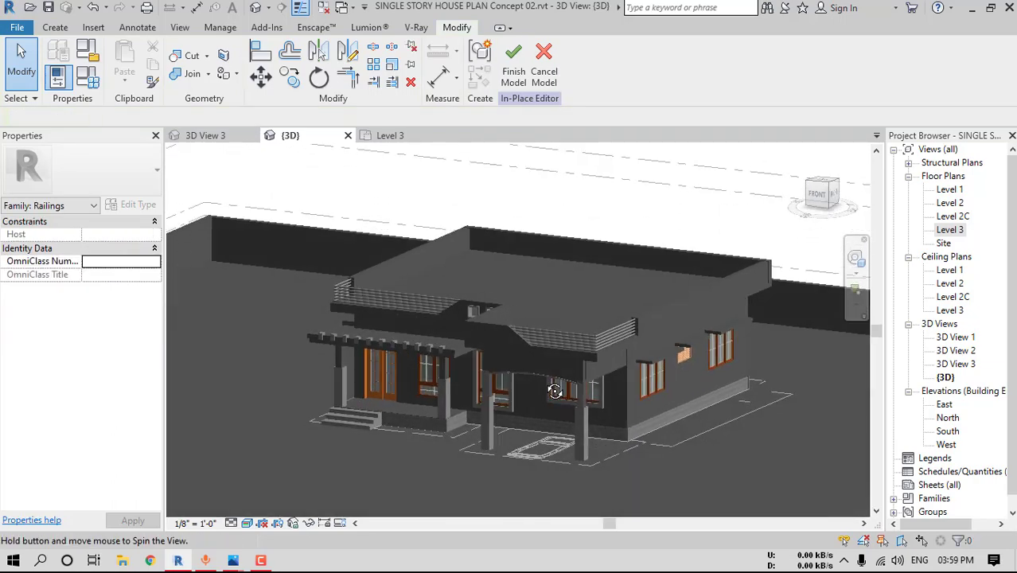
scroll(554, 389, up, 3)
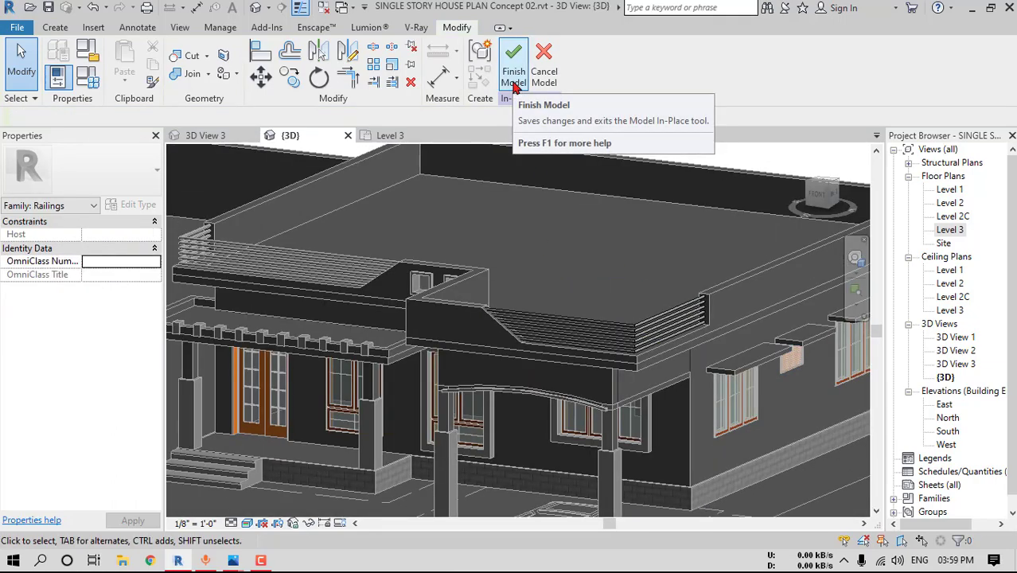
click(514, 82)
Examine the porch's sloped parapet and the new railings up close and across the whole house
click(464, 315)
shift+middle_drag(464, 315, 500, 318)
scroll(500, 318, up, 2)
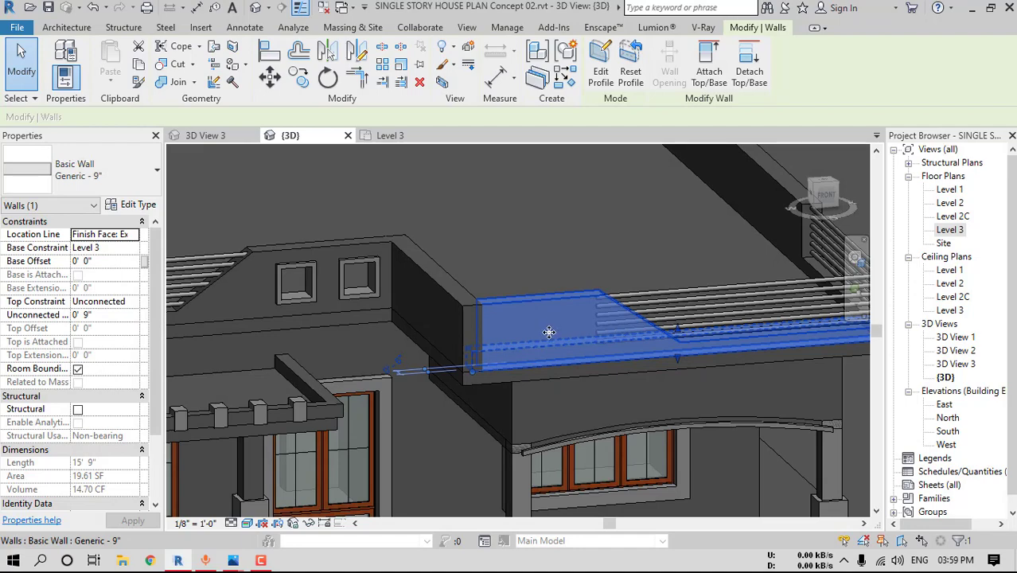
scroll(549, 332, down, 2)
key(Escape)
shift+middle_drag(640, 379, 667, 356)
scroll(658, 375, down, 3)
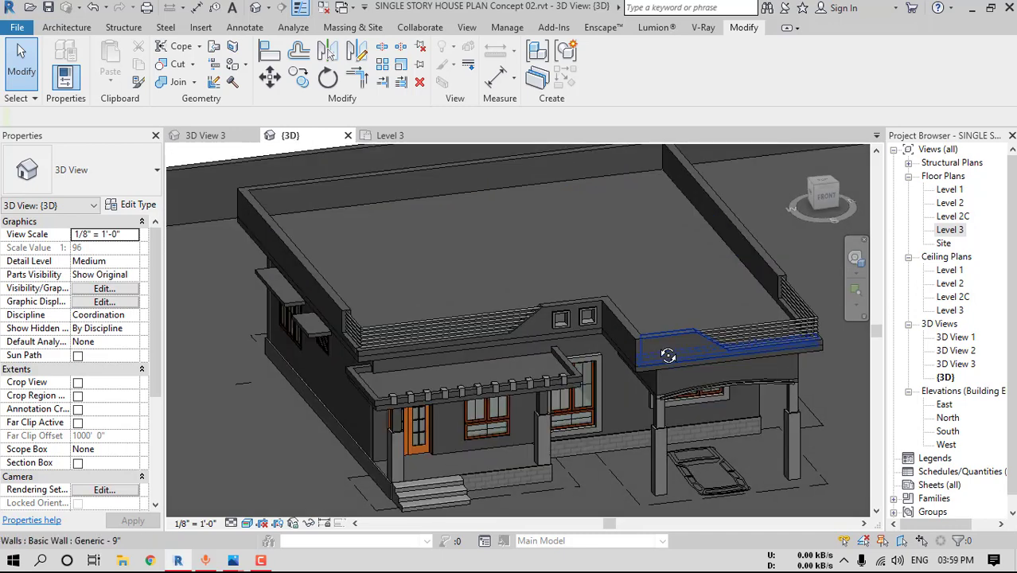
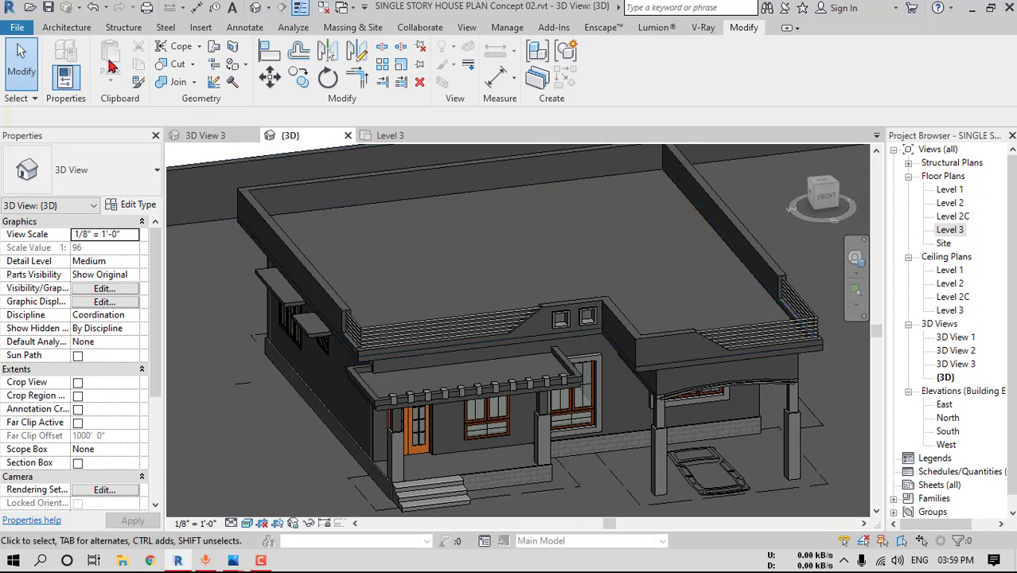
Start a new in-place model in the Casework category with the default name
click(67, 27)
click(177, 60)
click(205, 132)
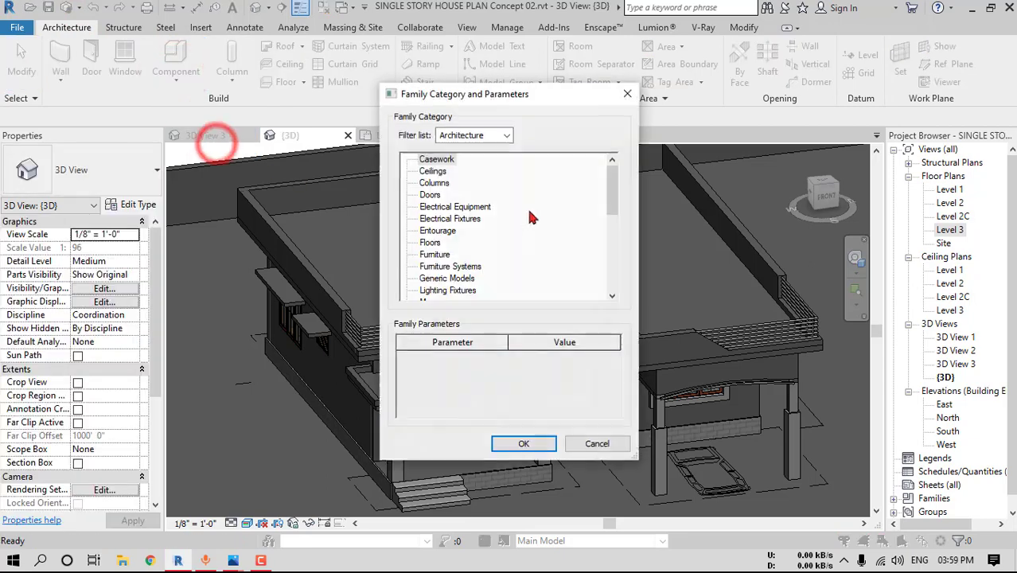
click(516, 444)
click(517, 303)
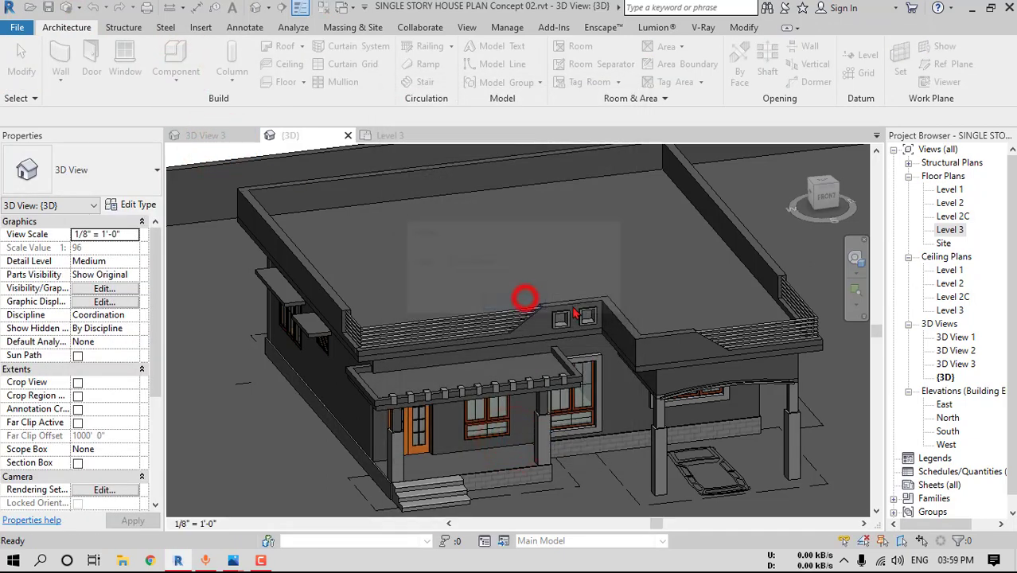
Start a sweep along the outer top edges of the two side parapets and the rear parapet, and finish its path
click(229, 74)
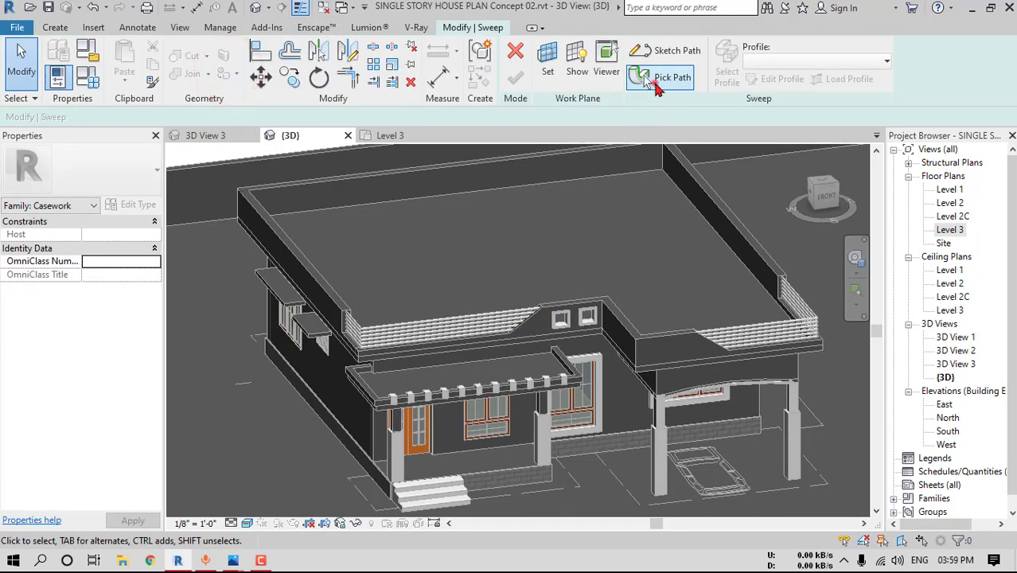
click(672, 80)
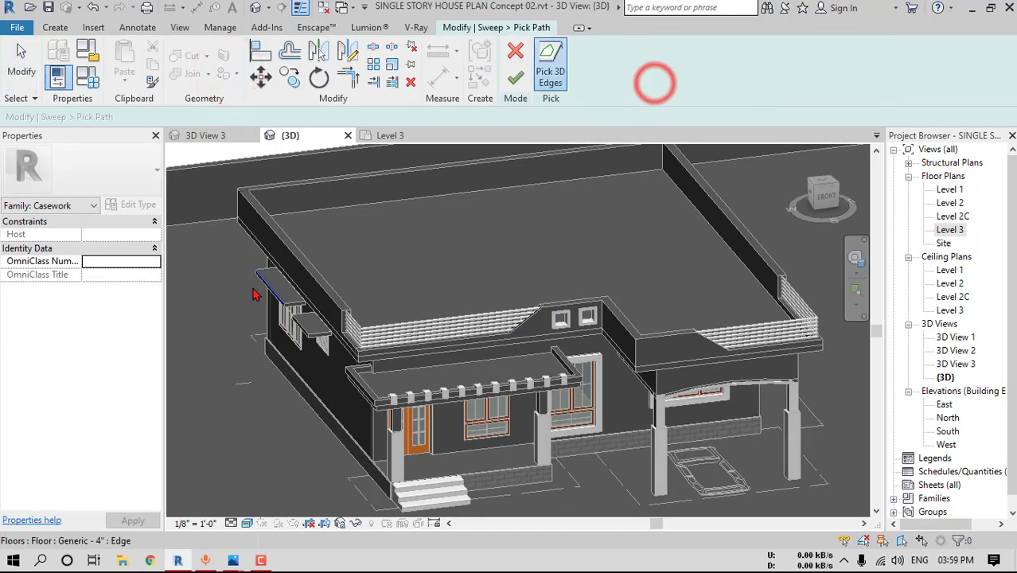
click(278, 180)
middle_drag(493, 245, 408, 261)
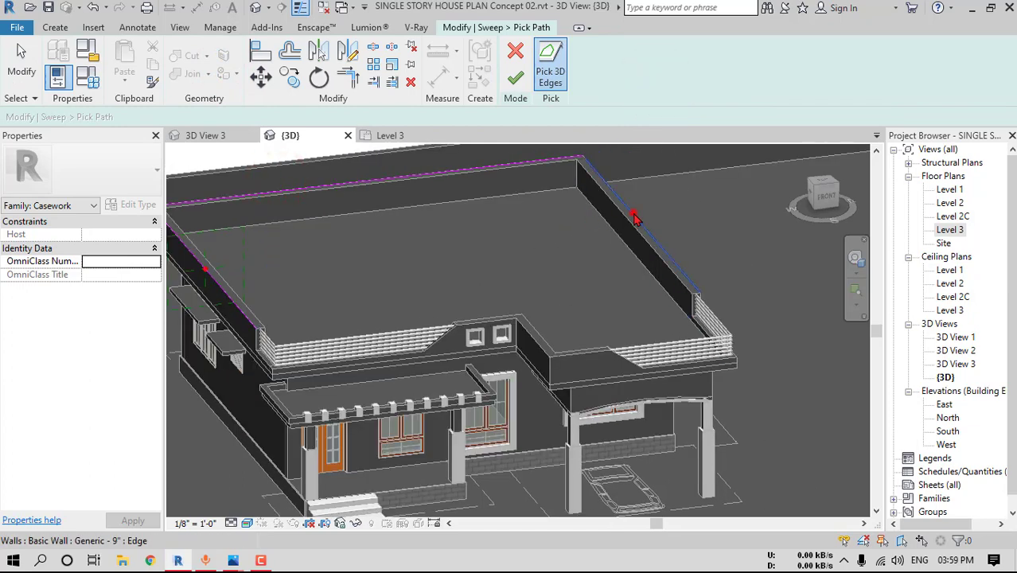
click(634, 216)
middle_drag(428, 176, 503, 184)
click(347, 80)
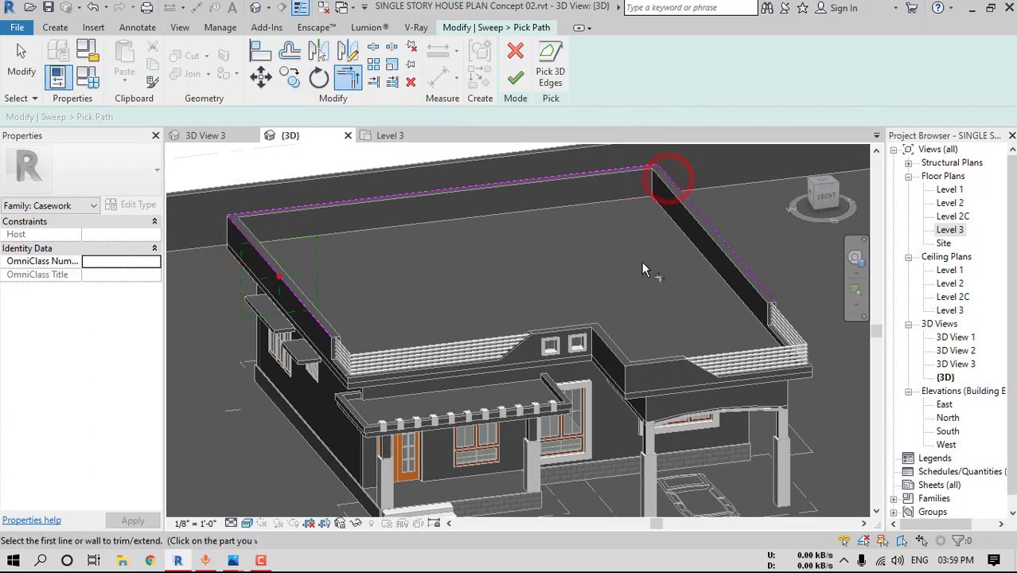
click(517, 83)
Sketch a cap profile 2" high across the parapet's top with a 2" overhang beyond its outer face, and finish the sweep
click(777, 82)
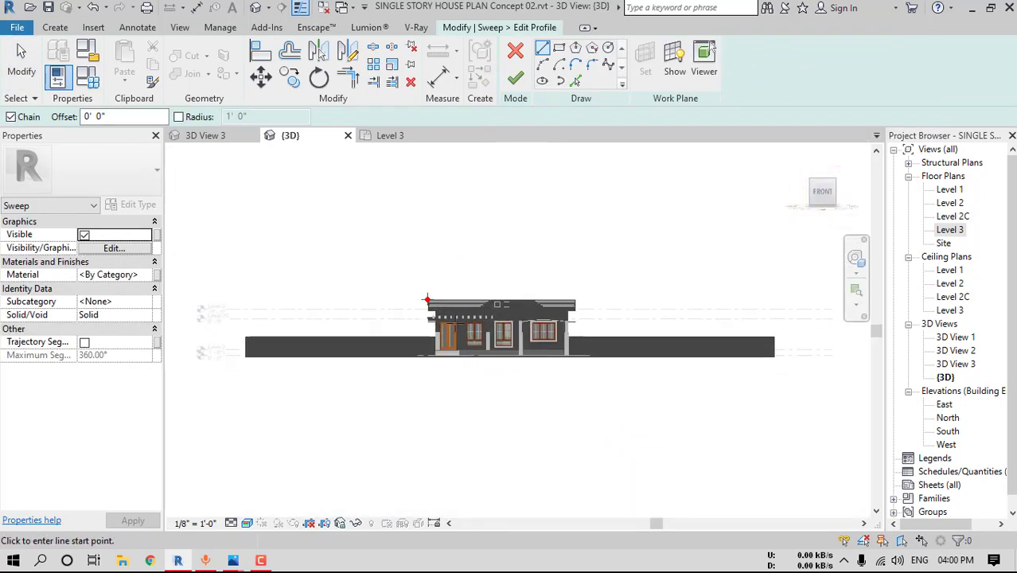
scroll(427, 300, up, 10)
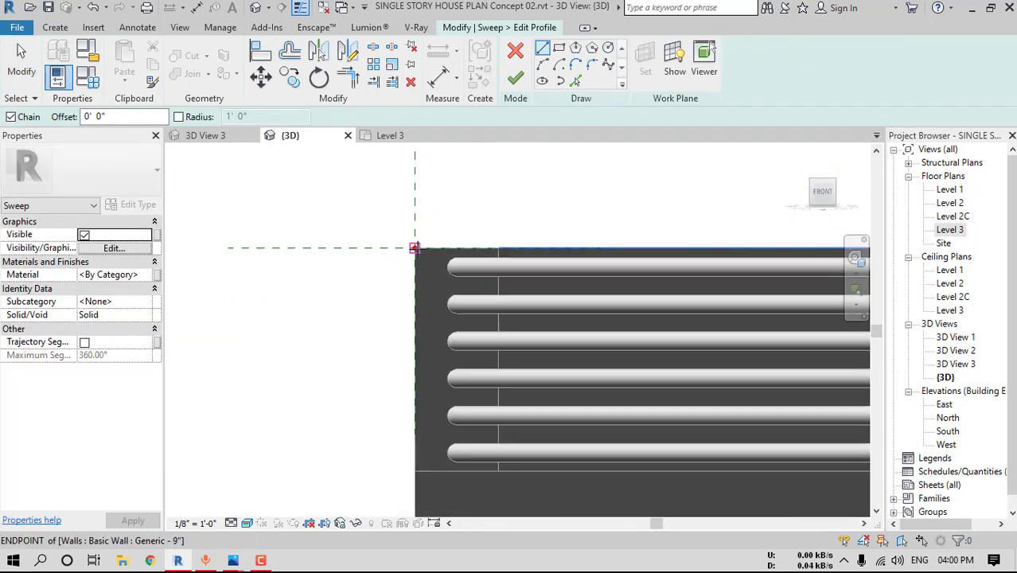
click(414, 249)
click(397, 248)
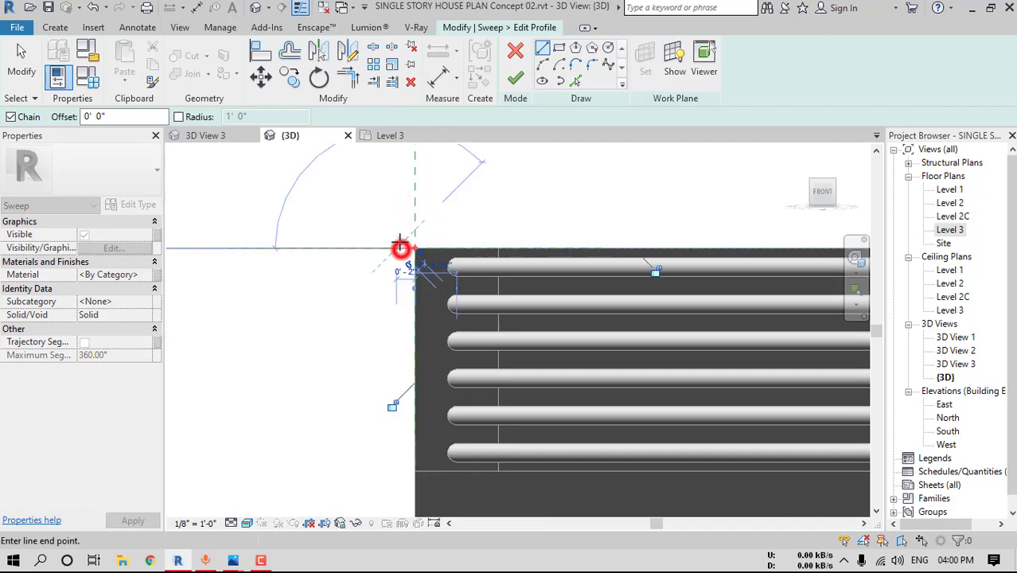
click(396, 230)
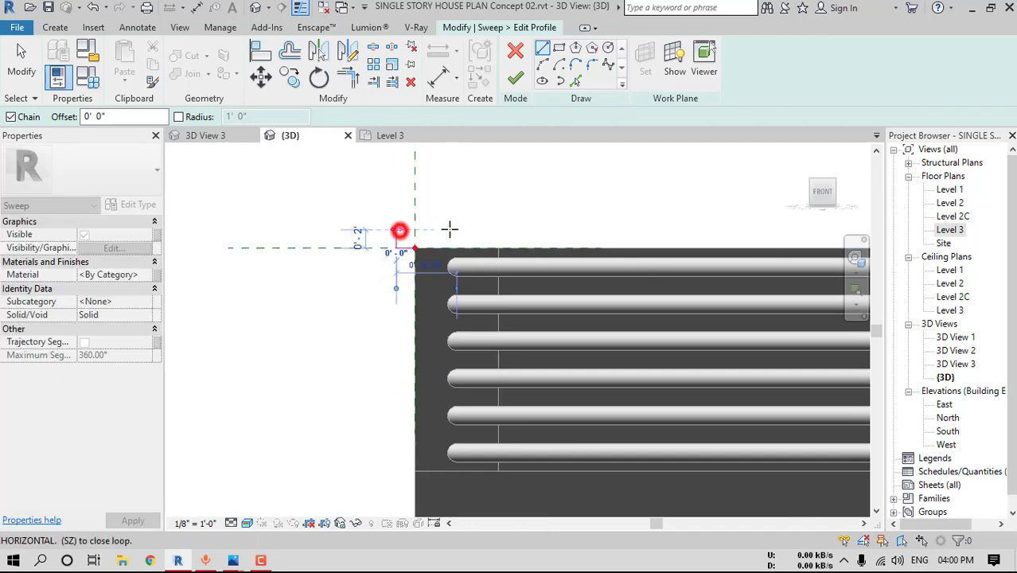
click(499, 230)
click(499, 248)
click(414, 248)
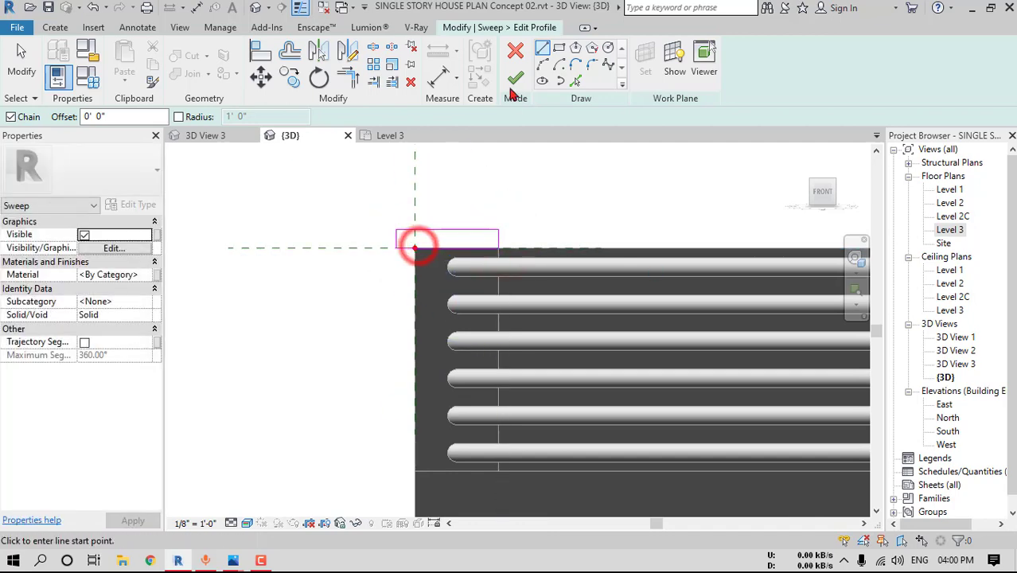
click(516, 77)
mouse_move(557, 322)
shift+middle_down()
mouse_move(623, 327)
mouse_move(664, 382)
shift+middle_up()
middle_drag(664, 382, 559, 365)
key(Escape)
Start another sweep and pick the outer top edges of the front parapet with square openings, its return and the porch parapet
middle_drag(609, 339, 481, 327)
scroll(481, 327, up, 3)
shift+middle_drag(703, 376, 315, 192)
click(55, 28)
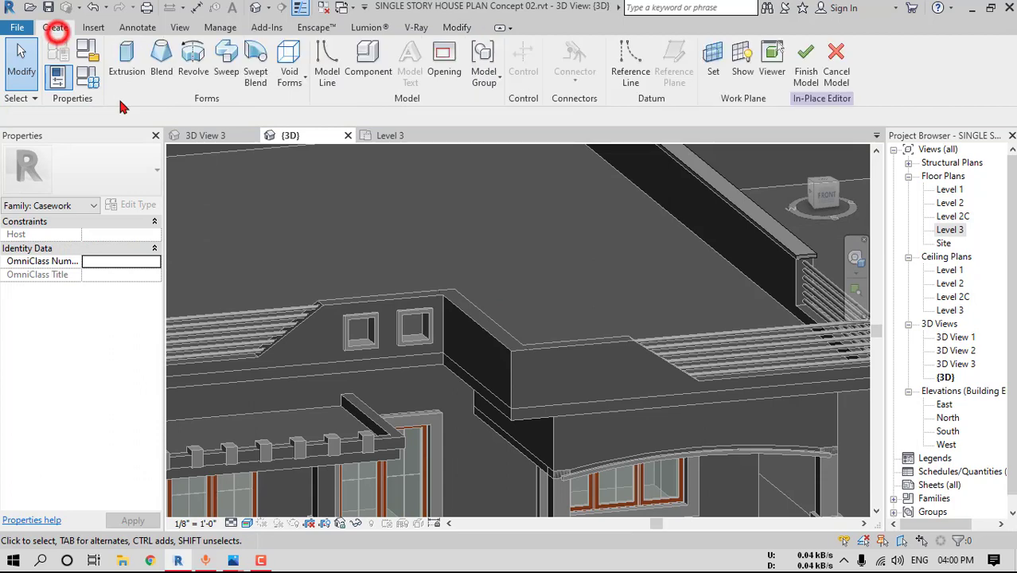
click(226, 65)
click(654, 79)
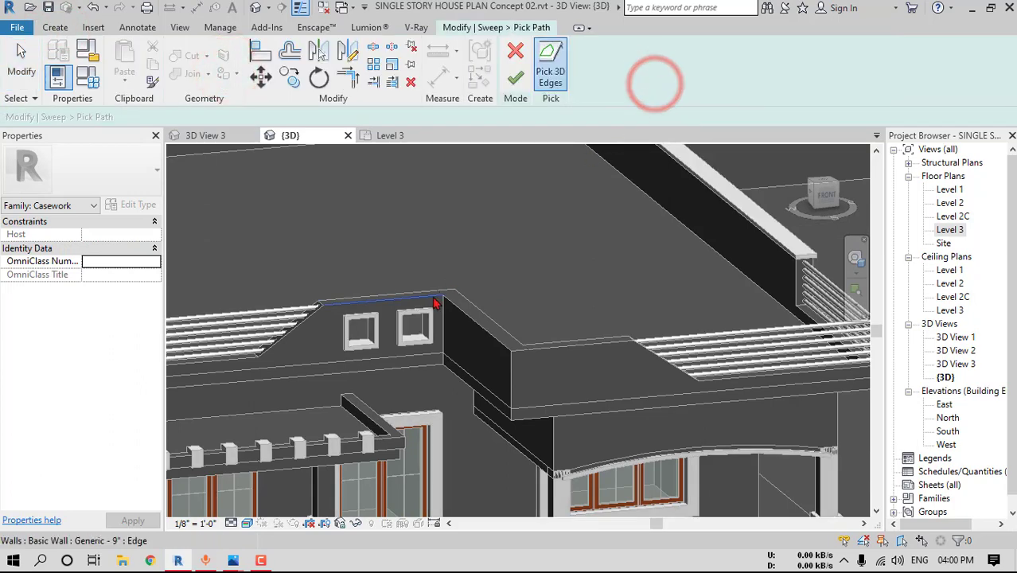
click(458, 312)
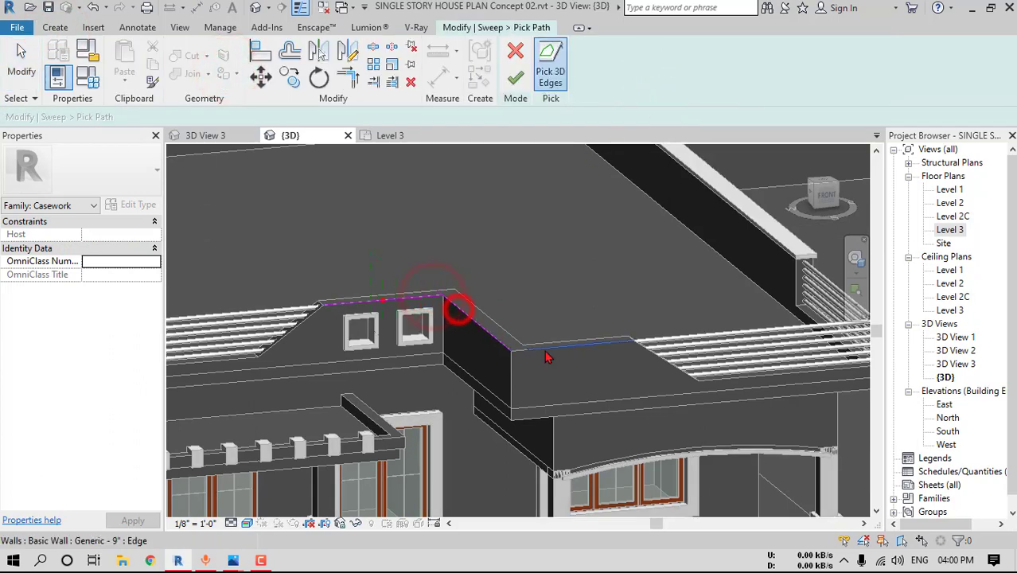
Trim the picked path edges together at the front parapet corners and finish the sweep path
click(350, 78)
click(486, 337)
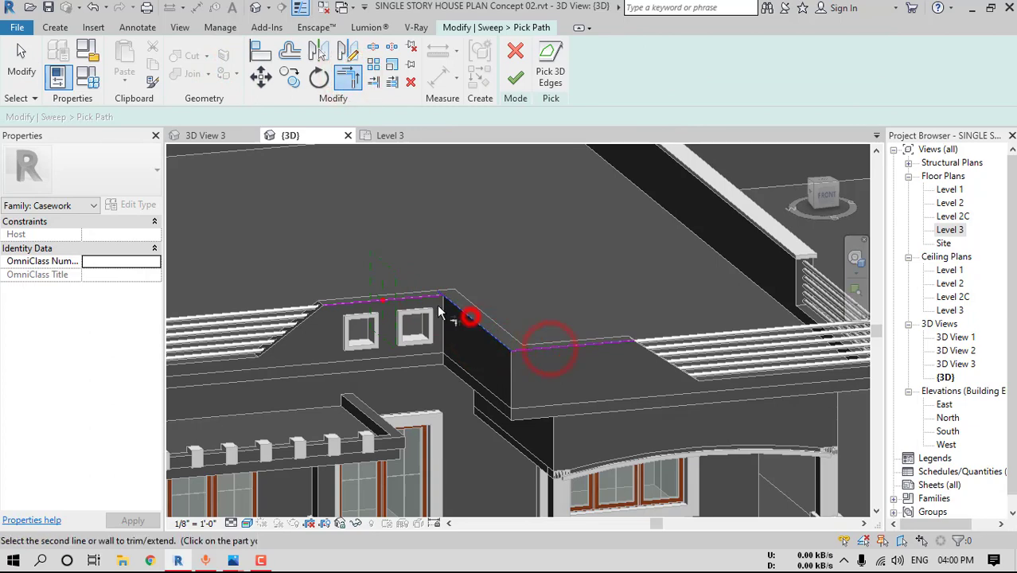
key(Escape)
click(516, 80)
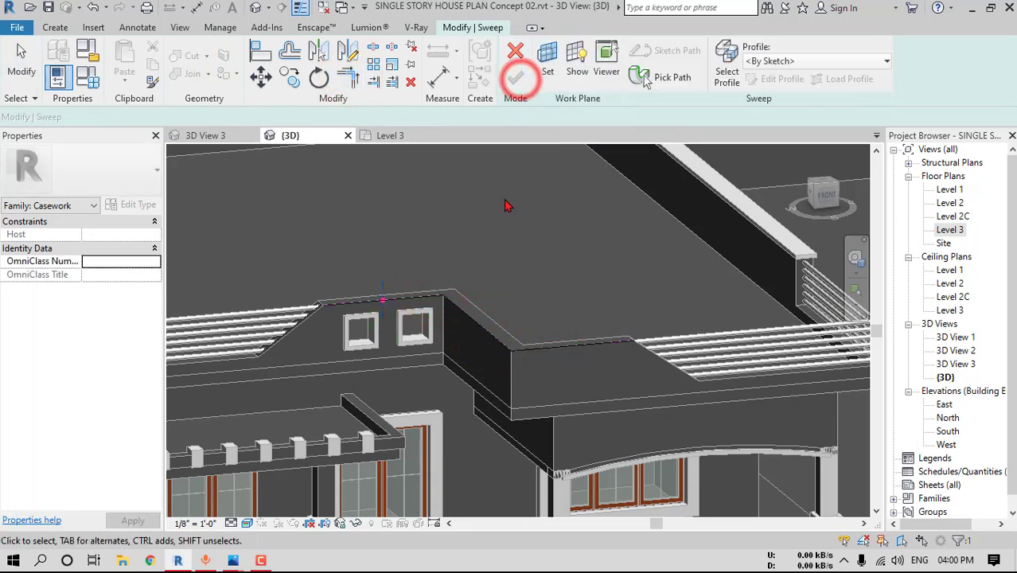
Sketch a closed cap profile 2" high across the front parapet's top, overhanging its outer face as far as the opening frames project
click(770, 84)
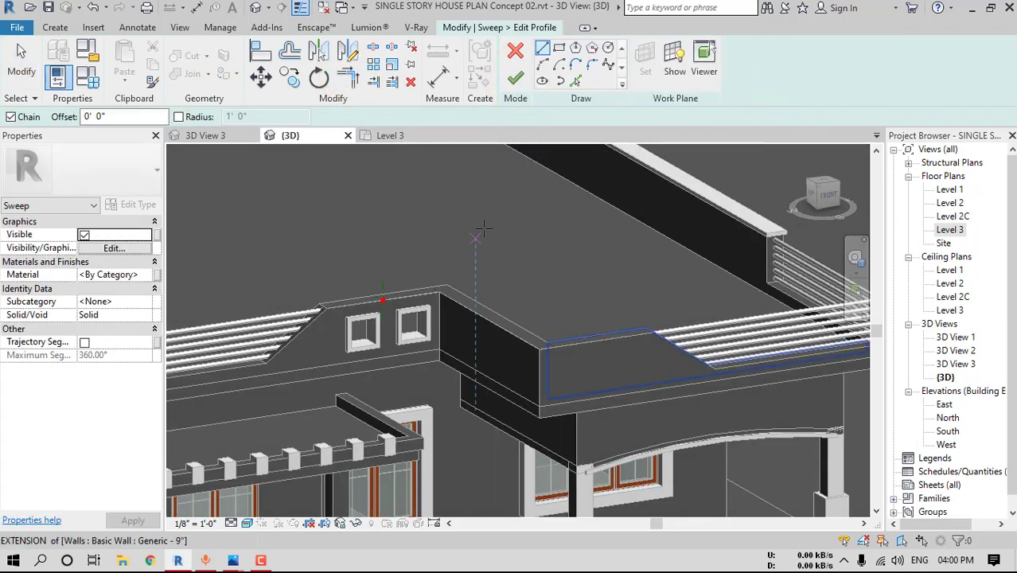
shift+middle_drag(479, 226, 534, 165)
click(813, 200)
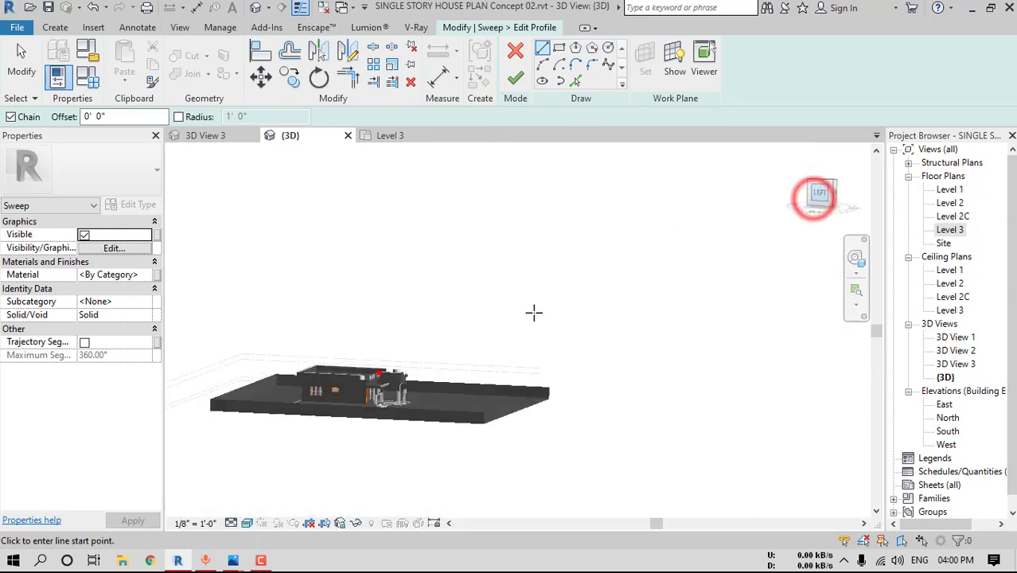
scroll(733, 250, up, 5)
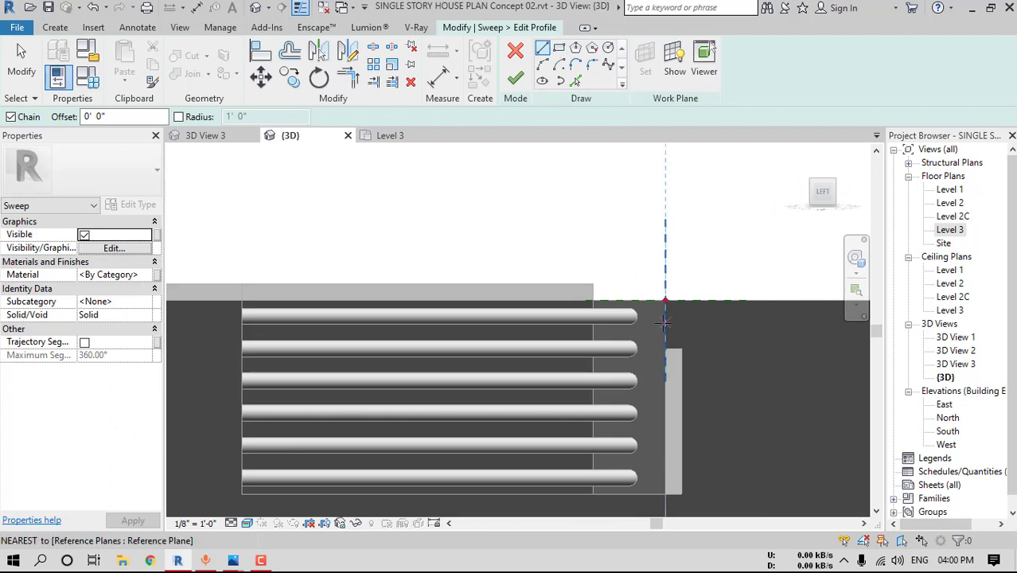
scroll(665, 320, up, 2)
click(667, 289)
click(556, 288)
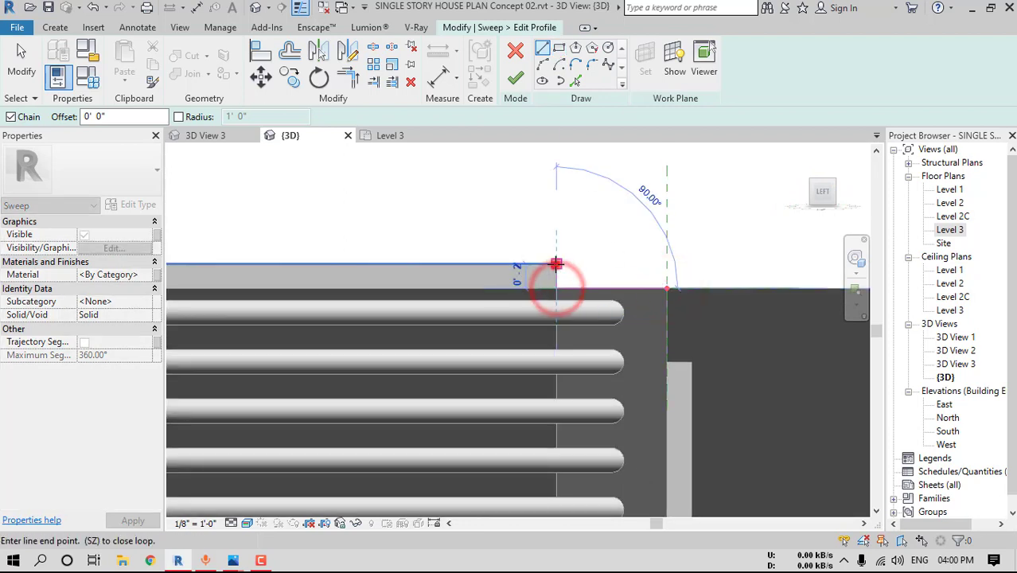
click(556, 263)
click(665, 264)
click(691, 264)
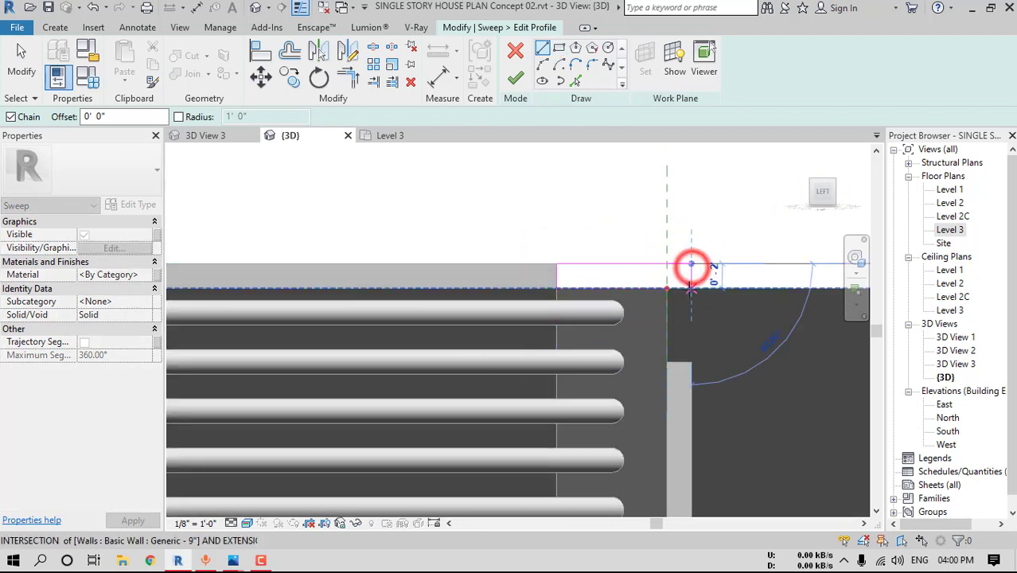
click(691, 288)
click(667, 288)
Finish the profile and the sweep to create the cap on the front and porch parapets
click(519, 78)
click(522, 80)
scroll(519, 338, down, 7)
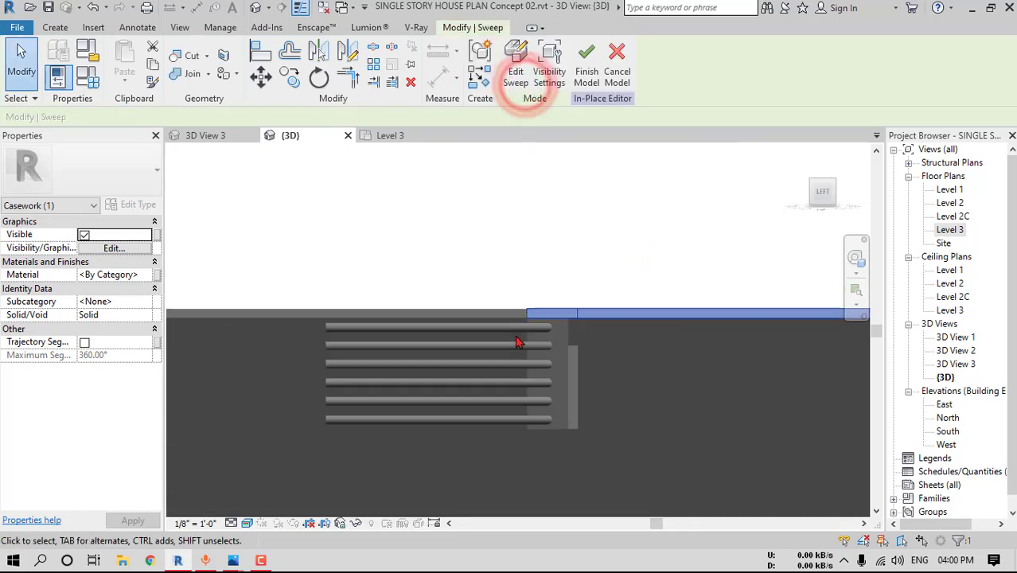
mouse_move(586, 384)
shift+middle_down()
mouse_move(514, 420)
mouse_move(626, 408)
mouse_move(603, 373)
shift+middle_up()
key(Escape)
Start a void sweep in the in-place model and choose to pick its path from existing edges
scroll(646, 394, up, 1)
middle_drag(807, 360, 687, 359)
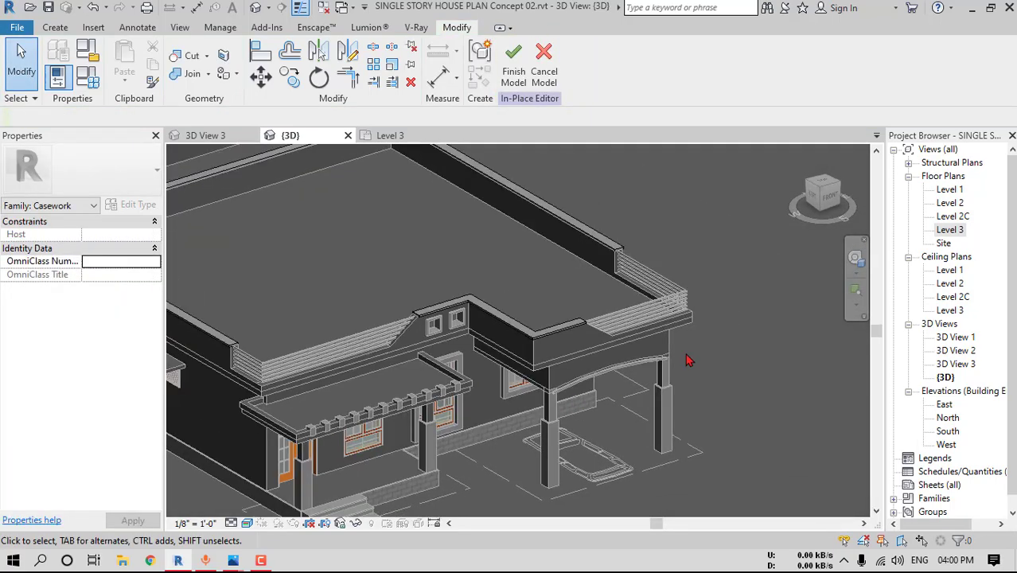
middle_drag(232, 354, 317, 372)
scroll(338, 357, up, 4)
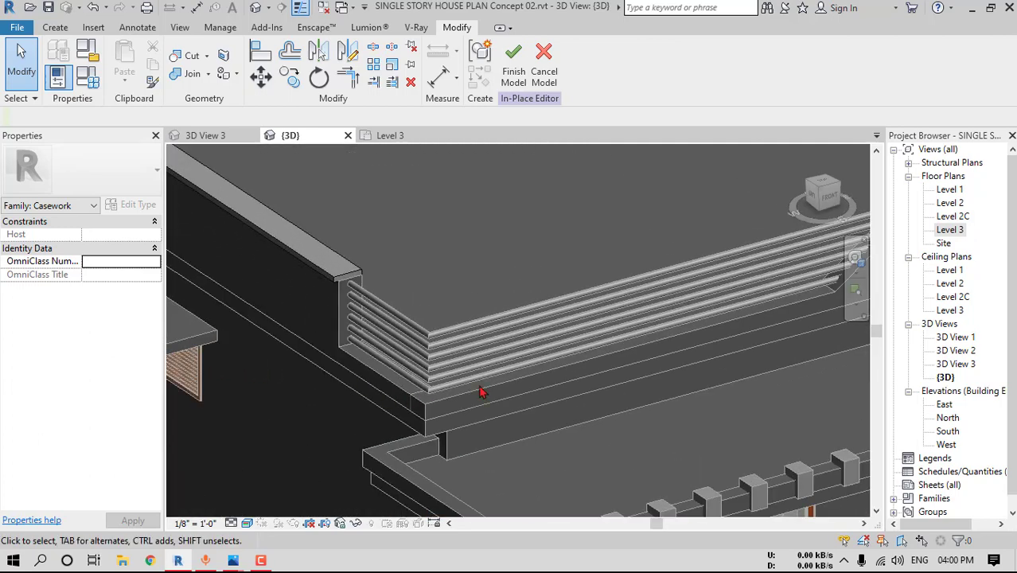
shift+middle_drag(481, 391, 703, 316)
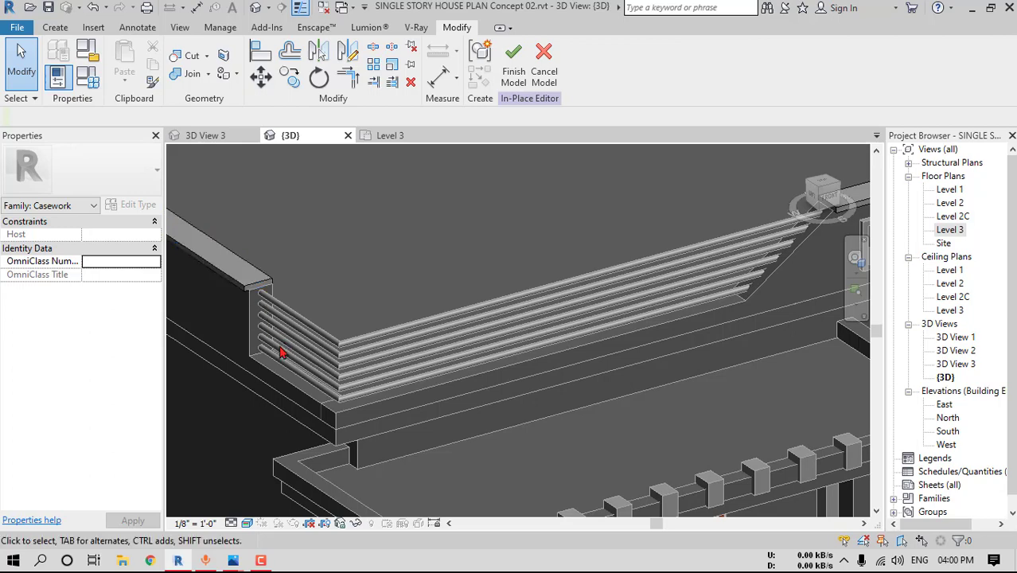
scroll(280, 353, down, 5)
click(55, 27)
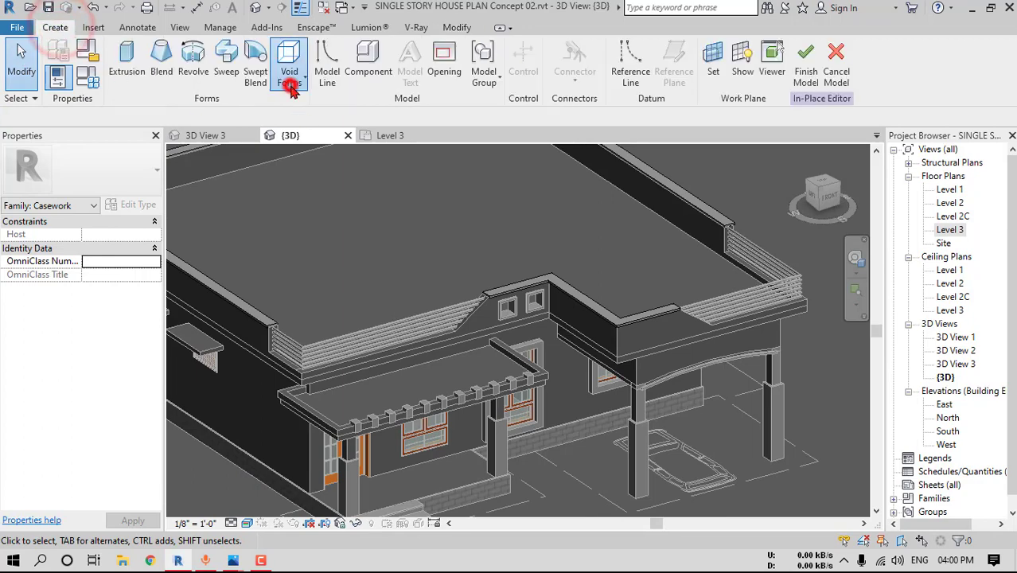
click(290, 86)
click(324, 194)
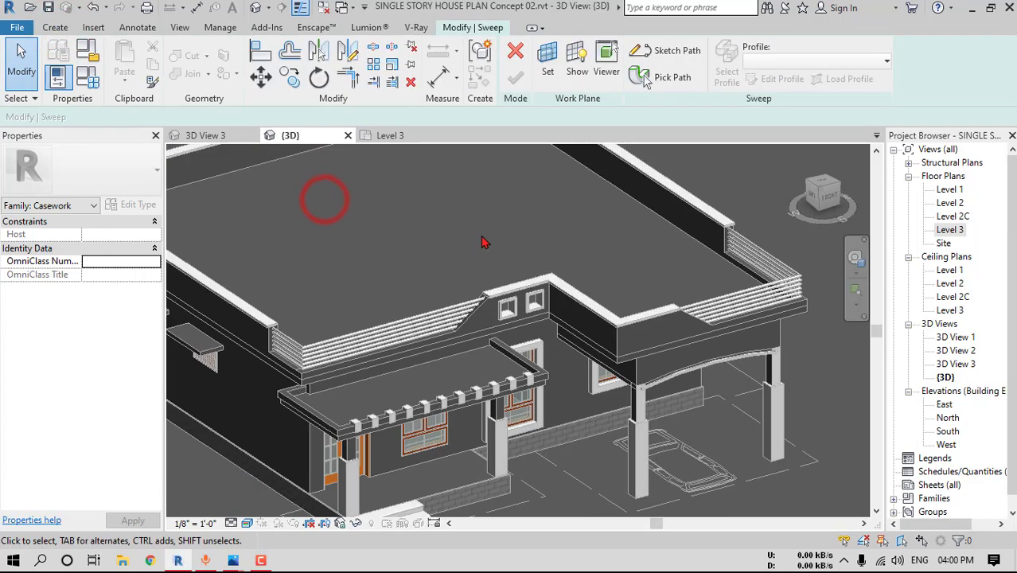
click(657, 77)
Try the roof slab's lower outer edges as the void sweep path, trim them at the rear corner, and delete the picked lines
scroll(279, 374, up, 2)
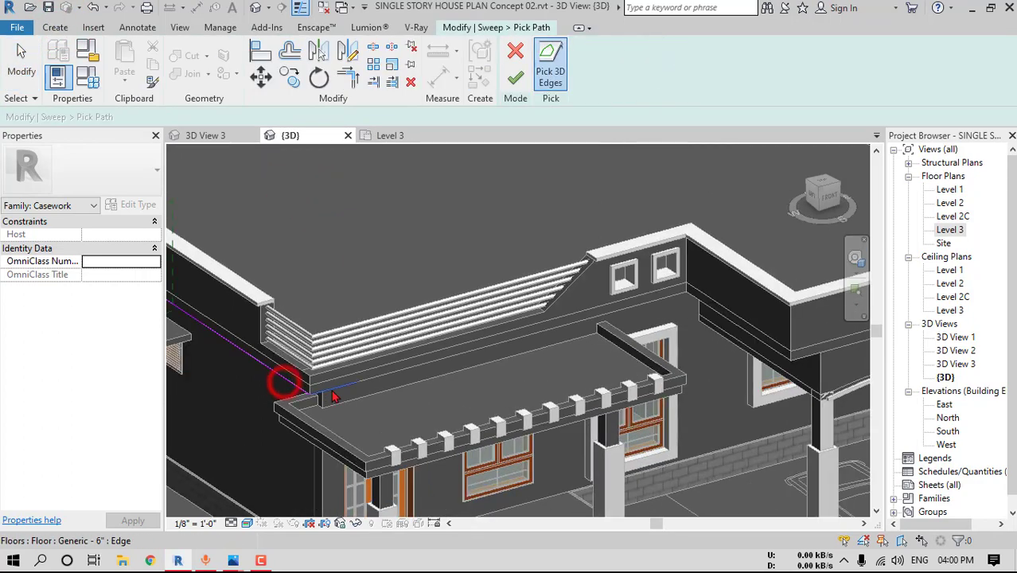
shift+middle_drag(721, 321, 533, 365)
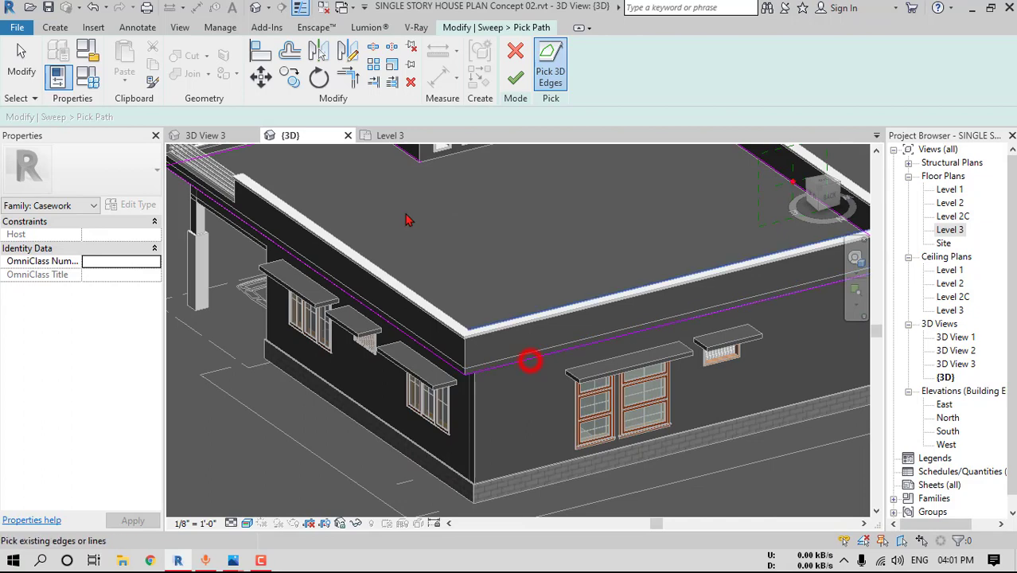
click(350, 78)
click(460, 367)
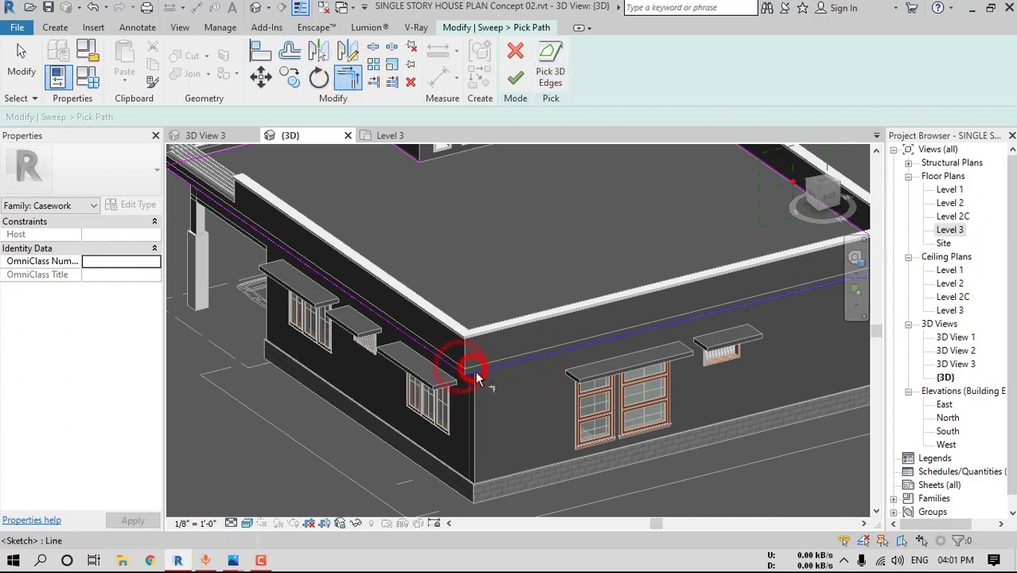
scroll(462, 374, up, 5)
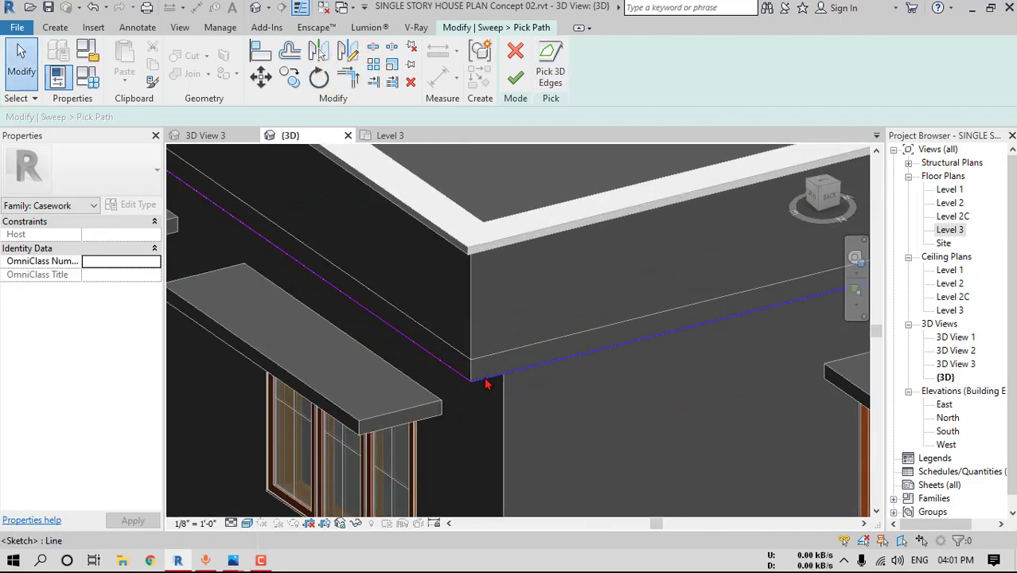
click(484, 378)
key(Escape)
scroll(483, 407, down, 8)
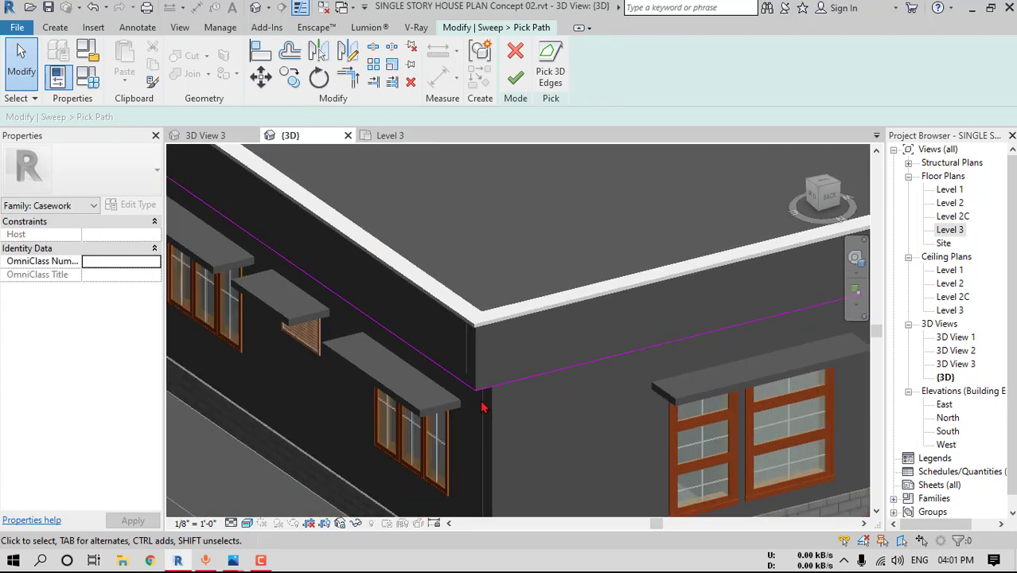
click(669, 418)
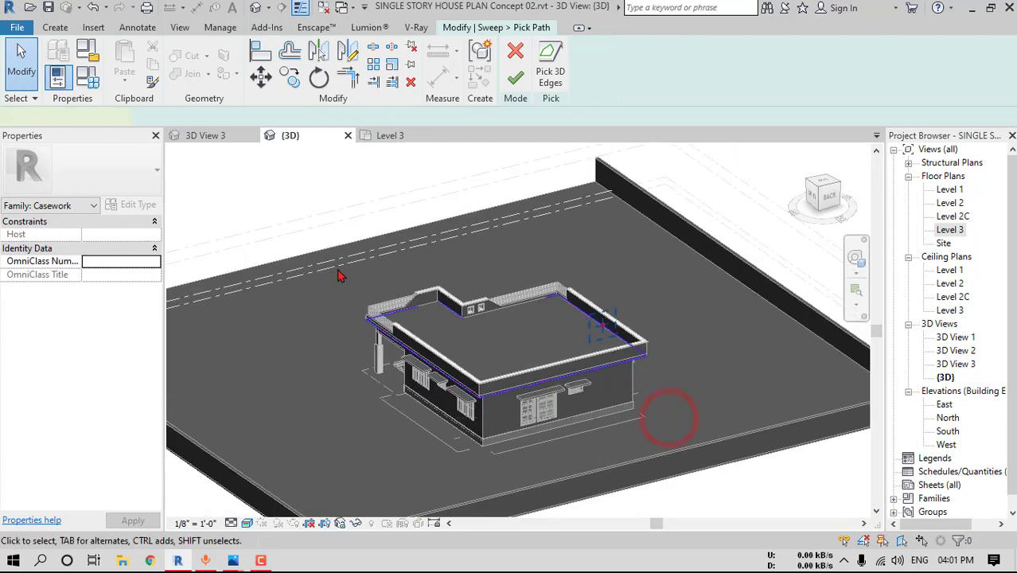
Pick the outer bottom edges of the parapet walls, where they meet the roof slab, all around the house as the void sweep path
click(542, 70)
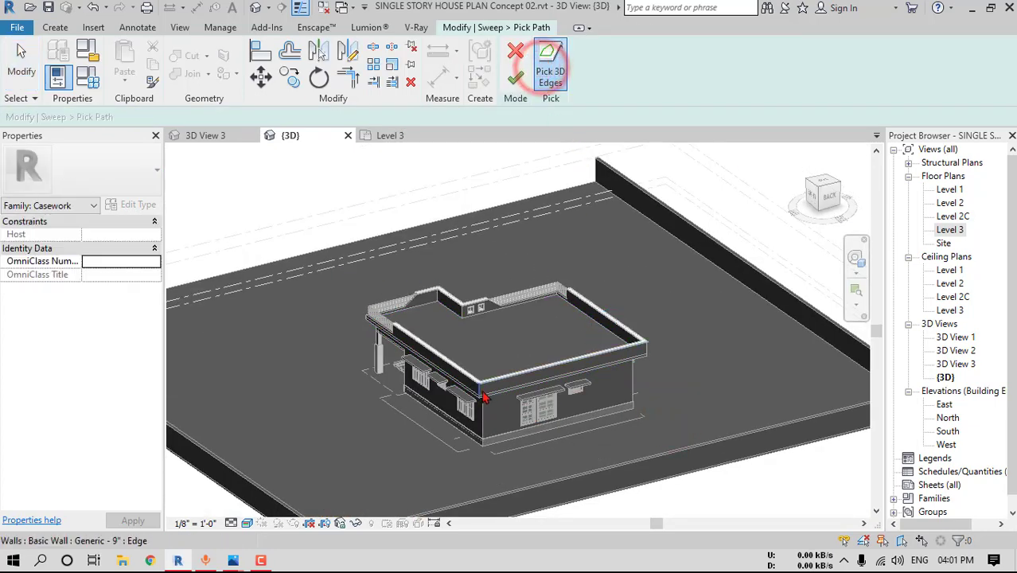
scroll(484, 397, up, 5)
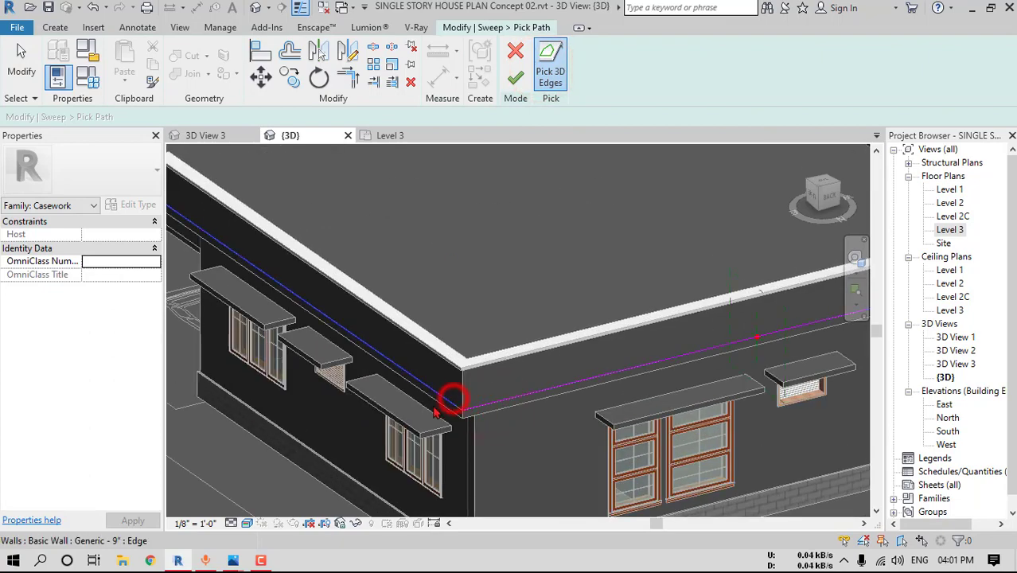
scroll(436, 412, down, 3)
shift+middle_drag(399, 411, 527, 280)
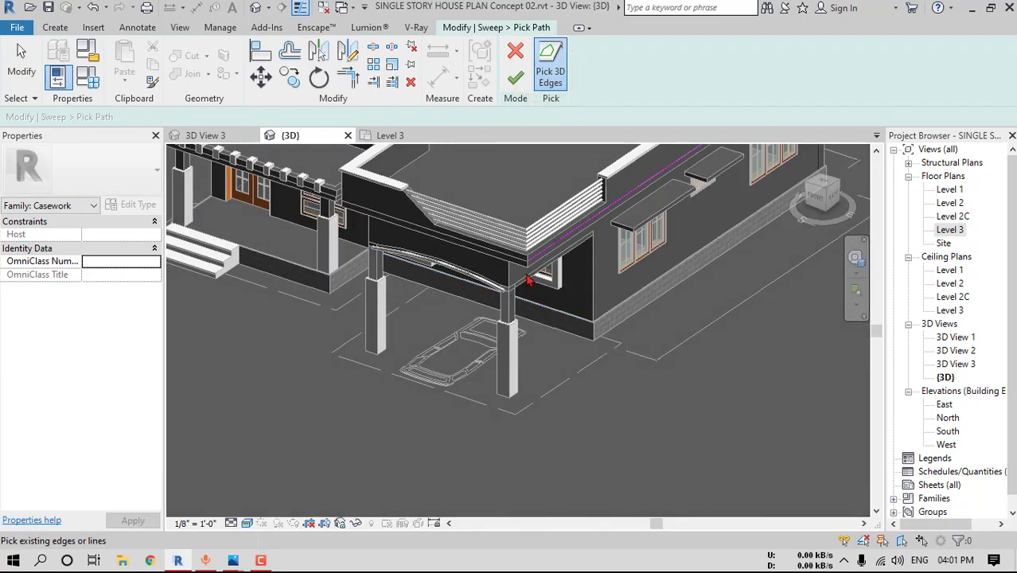
scroll(527, 280, up, 2)
scroll(470, 299, down, 3)
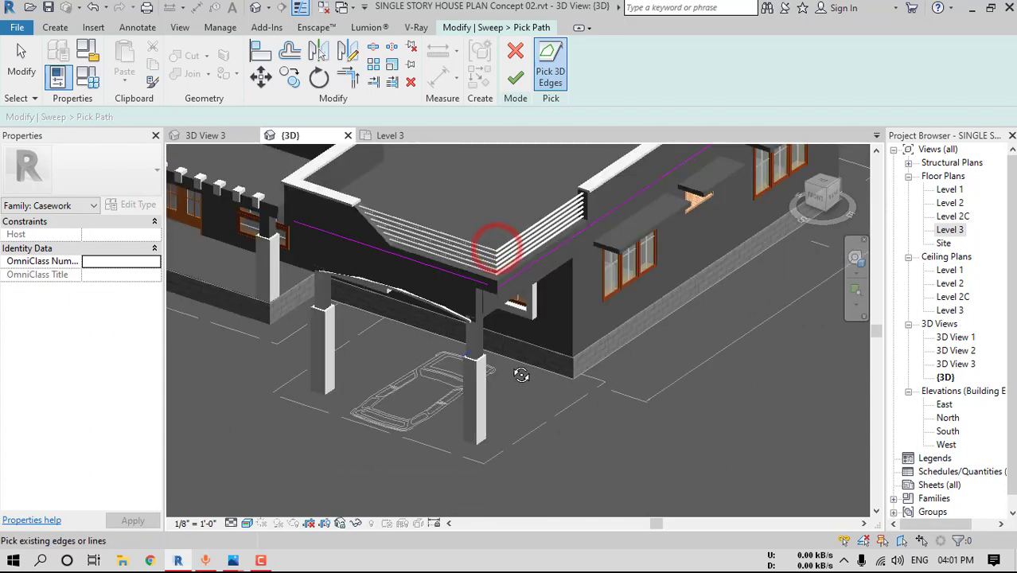
shift+middle_drag(517, 374, 481, 265)
scroll(482, 265, up, 5)
click(467, 313)
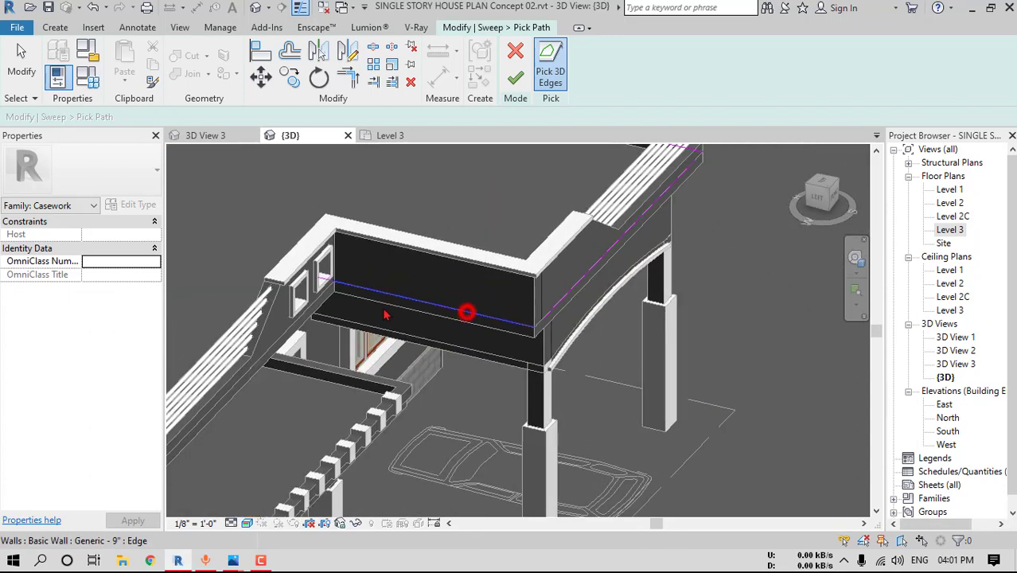
click(280, 342)
scroll(756, 302, up, 3)
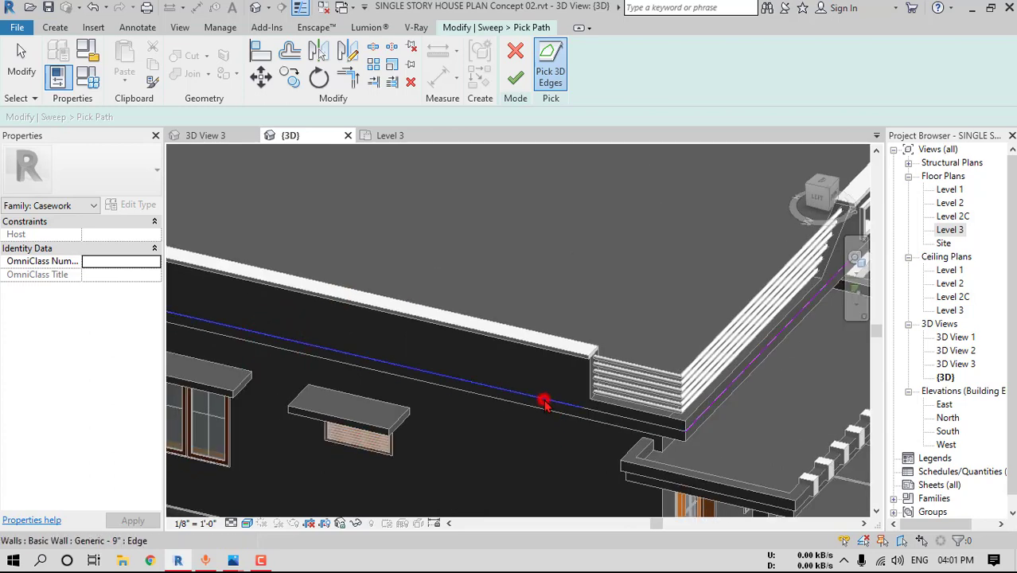
Trim the picked path lines together at the front, porch and side corners to form one continuous loop
click(339, 77)
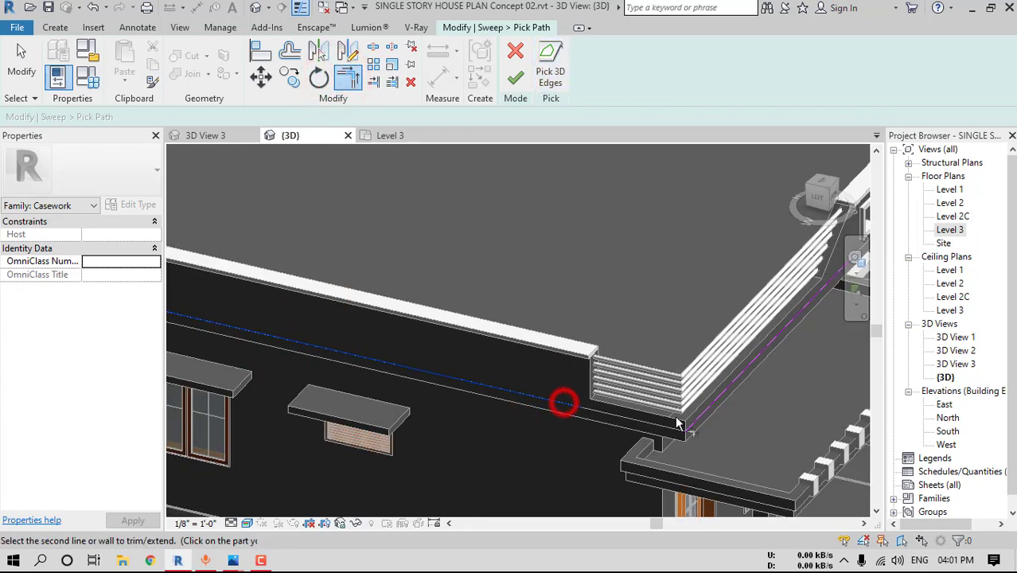
shift+middle_drag(729, 403, 514, 288)
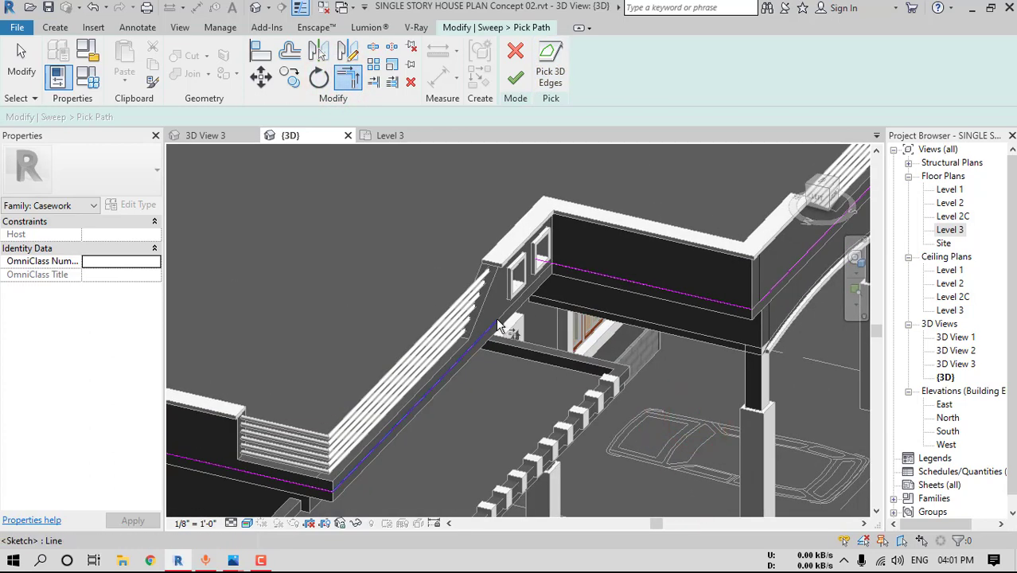
click(571, 273)
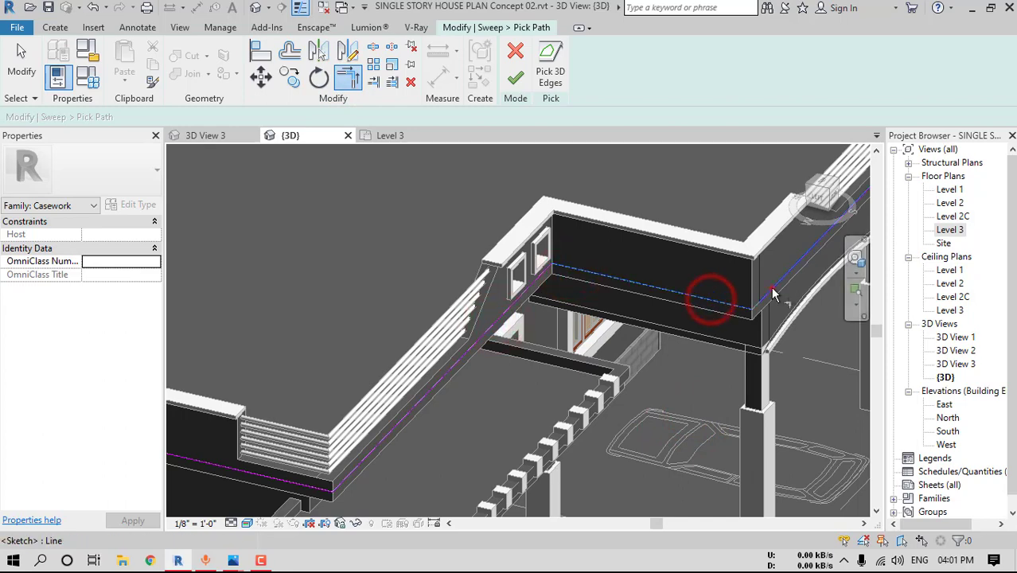
click(772, 290)
scroll(773, 290, down, 2)
middle_drag(768, 294, 451, 408)
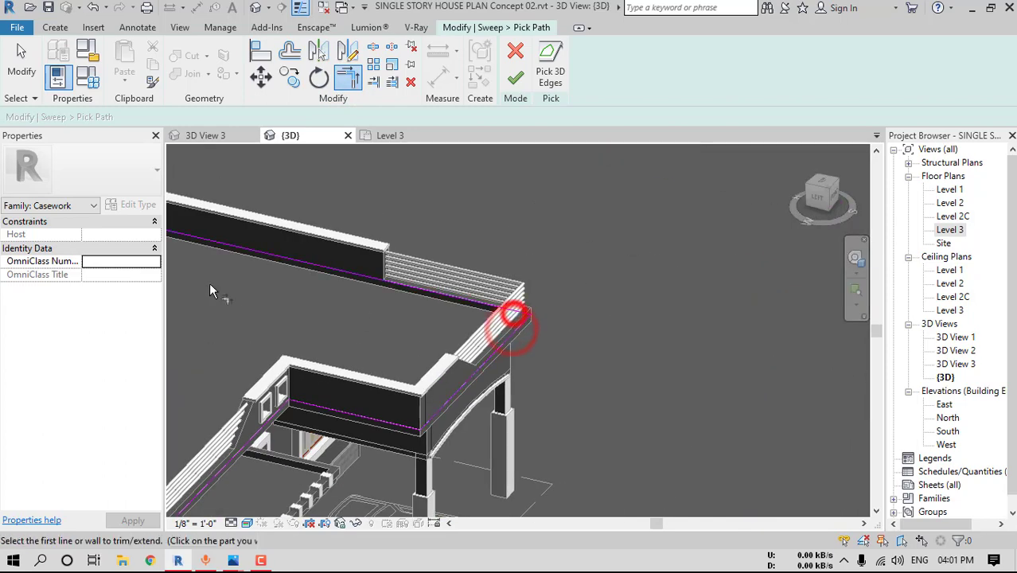
scroll(471, 320, up, 3)
click(498, 288)
middle_drag(455, 360, 536, 256)
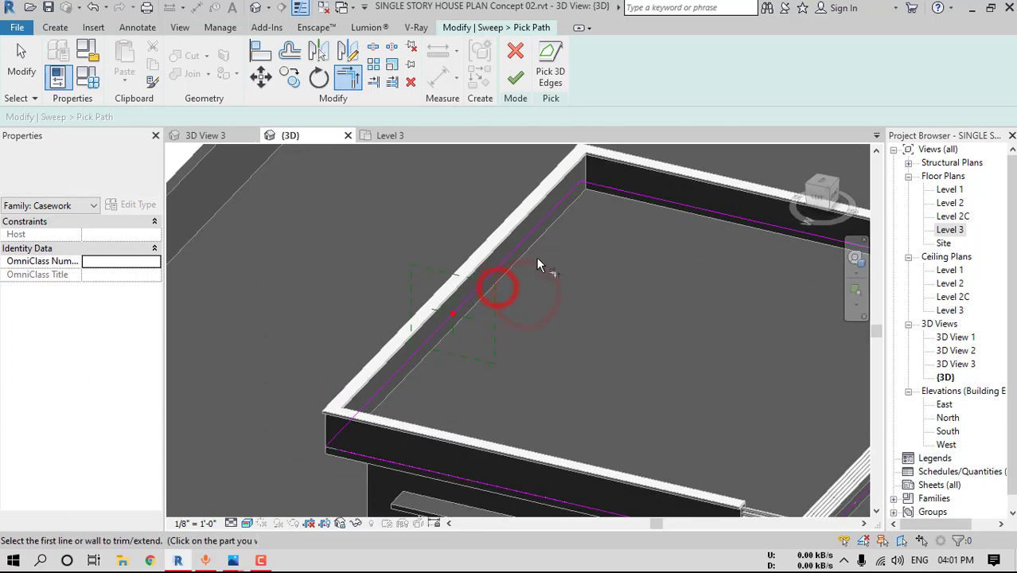
Finish the void sweep path and open its profile for sketching in the left view, zoomed to the slab's rear edge
scroll(362, 452, down, 2)
shift+middle_drag(557, 437, 645, 368)
click(820, 203)
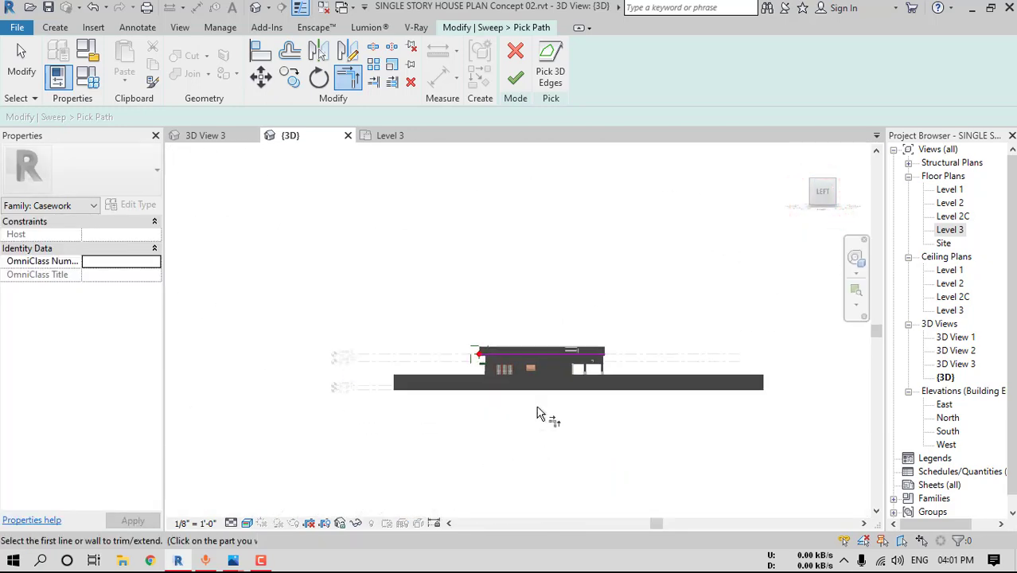
scroll(545, 414, up, 6)
scroll(436, 301, up, 5)
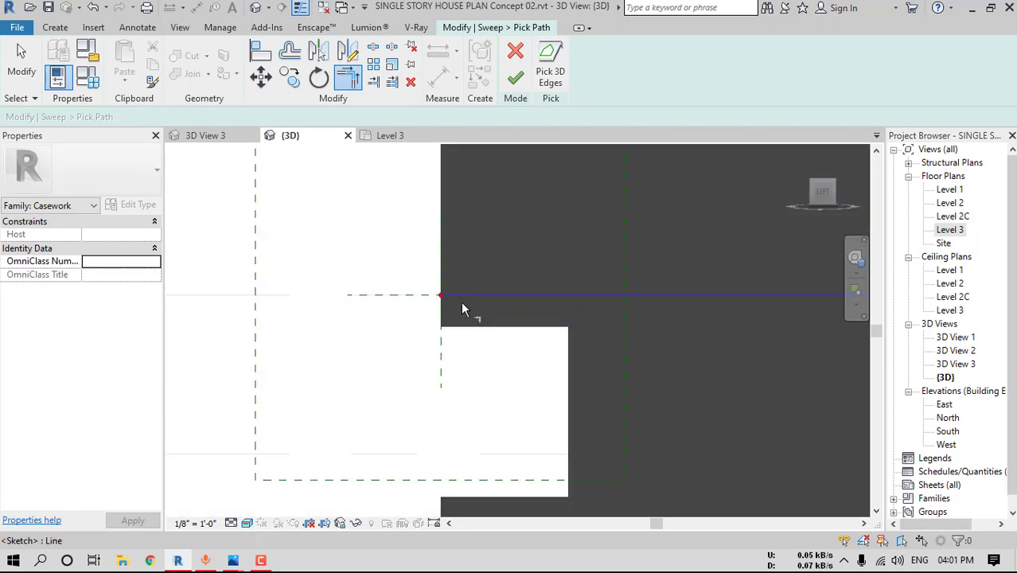
click(516, 77)
click(484, 27)
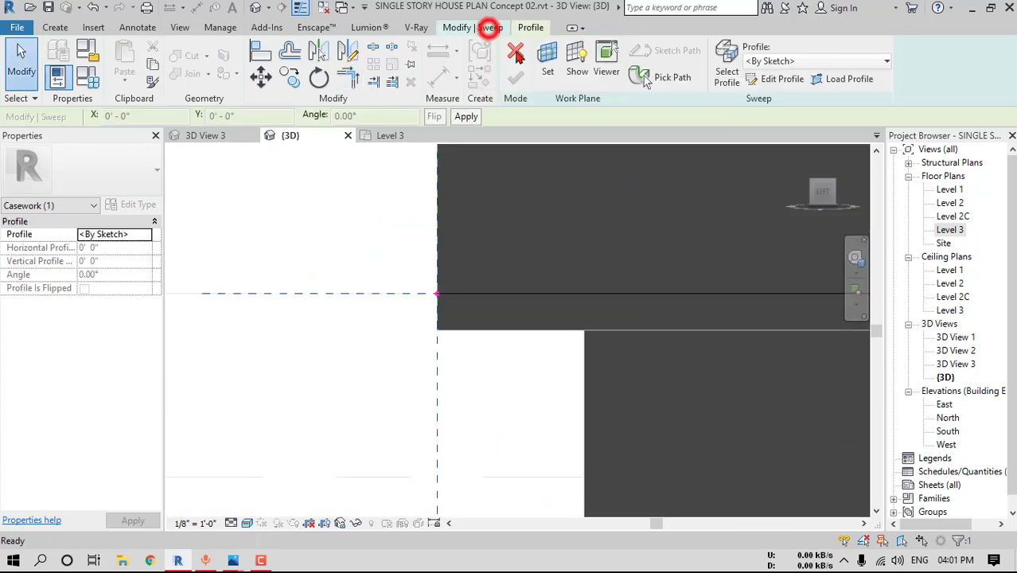
click(750, 77)
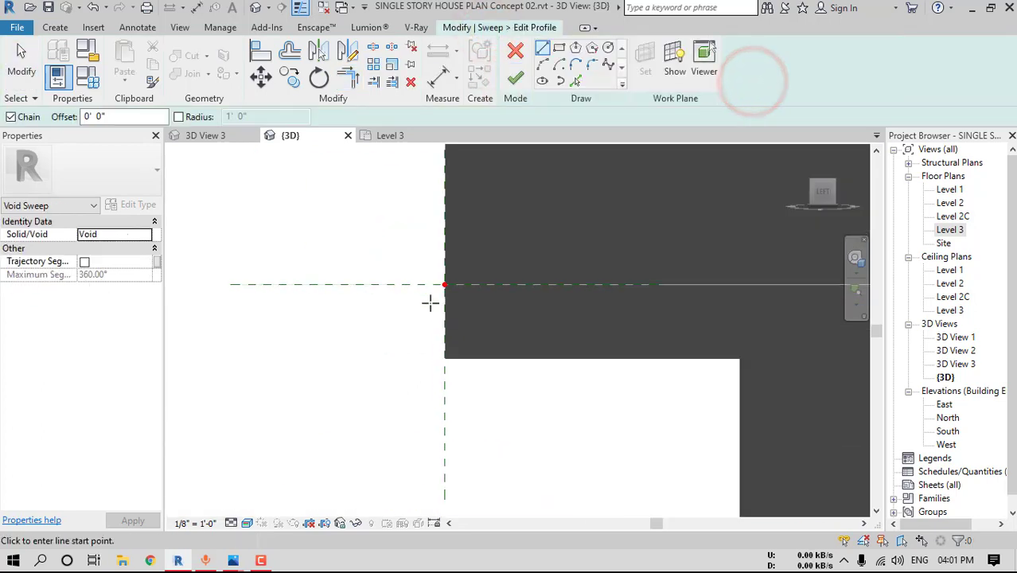
Draw the void profile's first line up the slab's outer edge from its lower corner, stopping 2" below the path, and switch to hidden-line display
click(443, 354)
scroll(443, 351, up, 3)
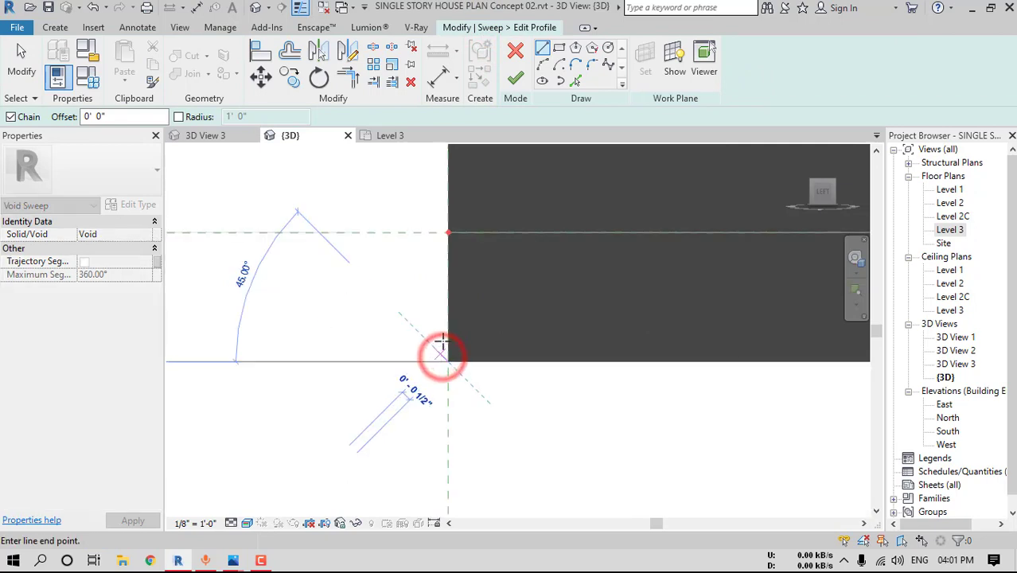
click(448, 275)
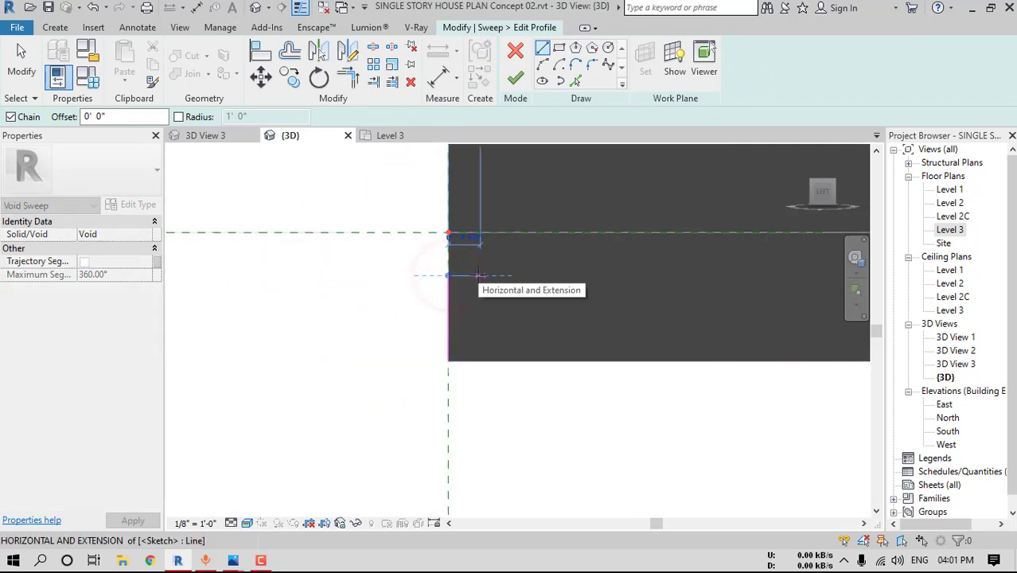
click(247, 523)
click(282, 448)
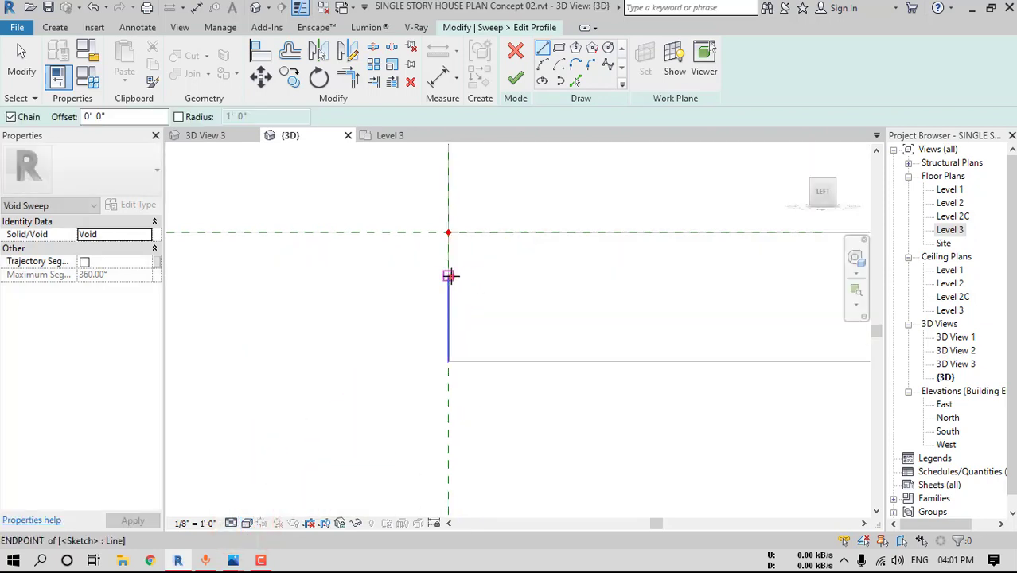
Complete the stepped void profile with 2" deep steps and close it along the slab's underside at the lower corner
click(450, 275)
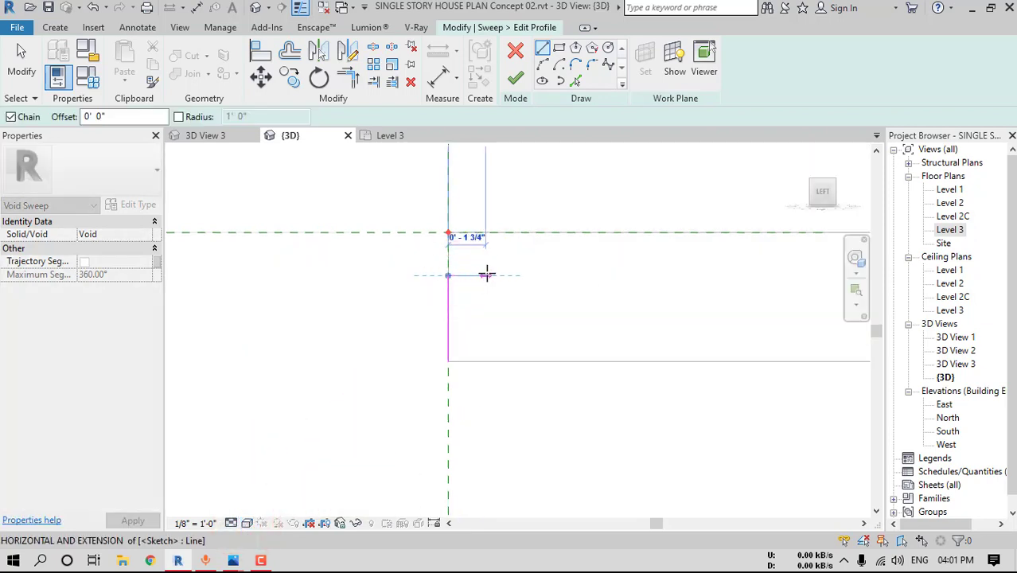
click(490, 275)
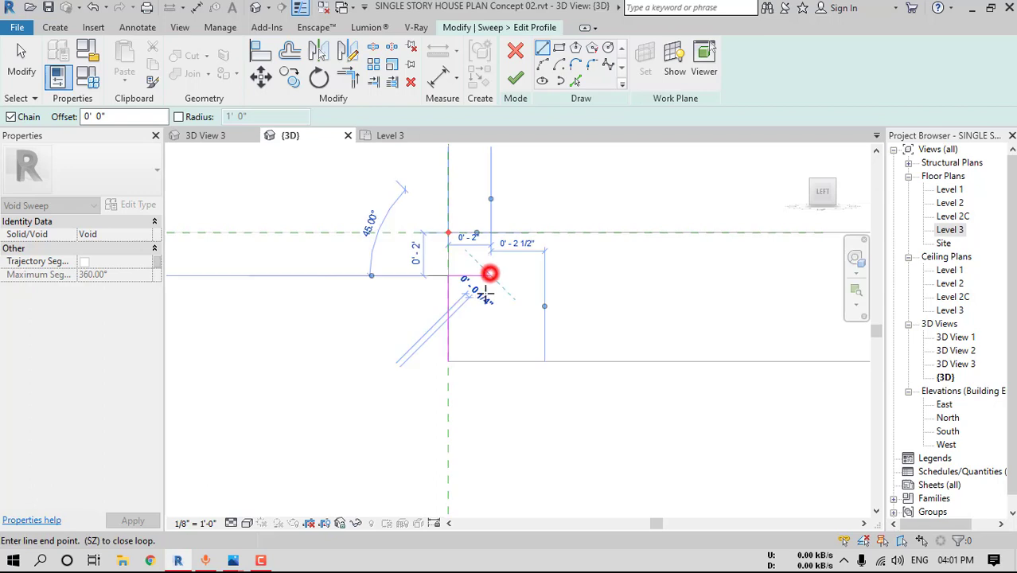
click(490, 317)
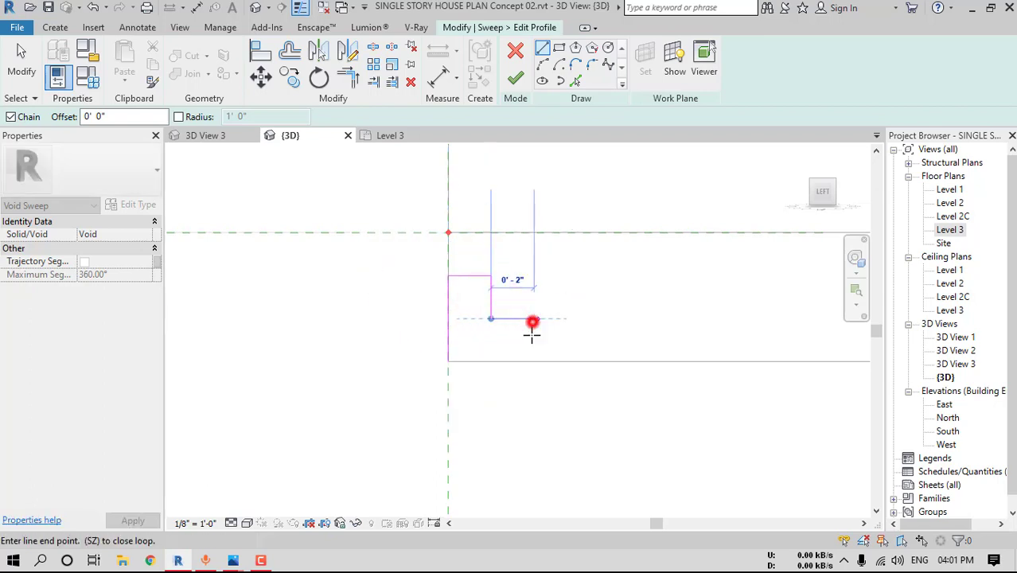
click(532, 322)
click(532, 360)
click(448, 361)
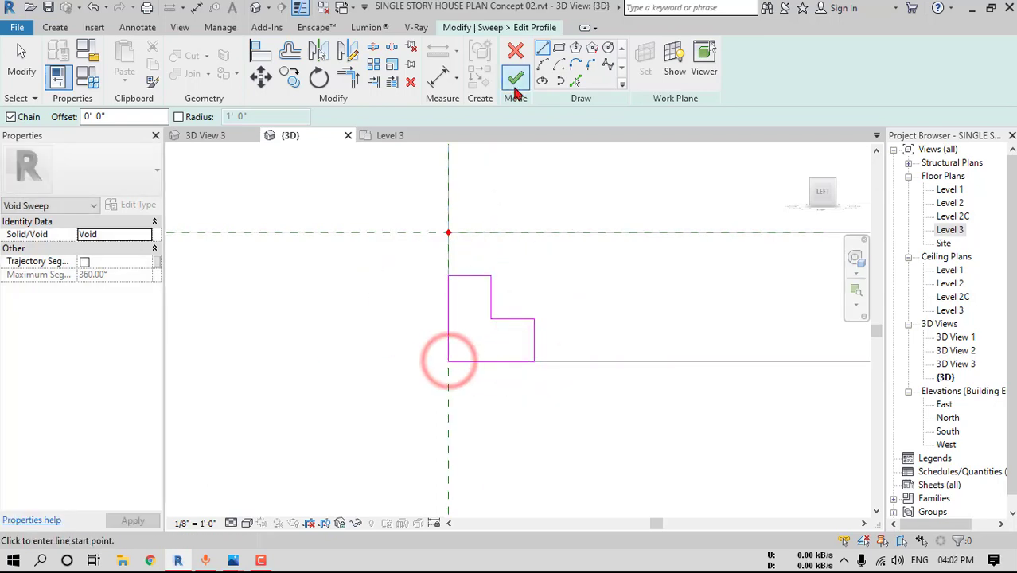
Finish the sketched profile, restore Realistic display, and complete the void sweep
click(515, 82)
click(249, 524)
click(261, 485)
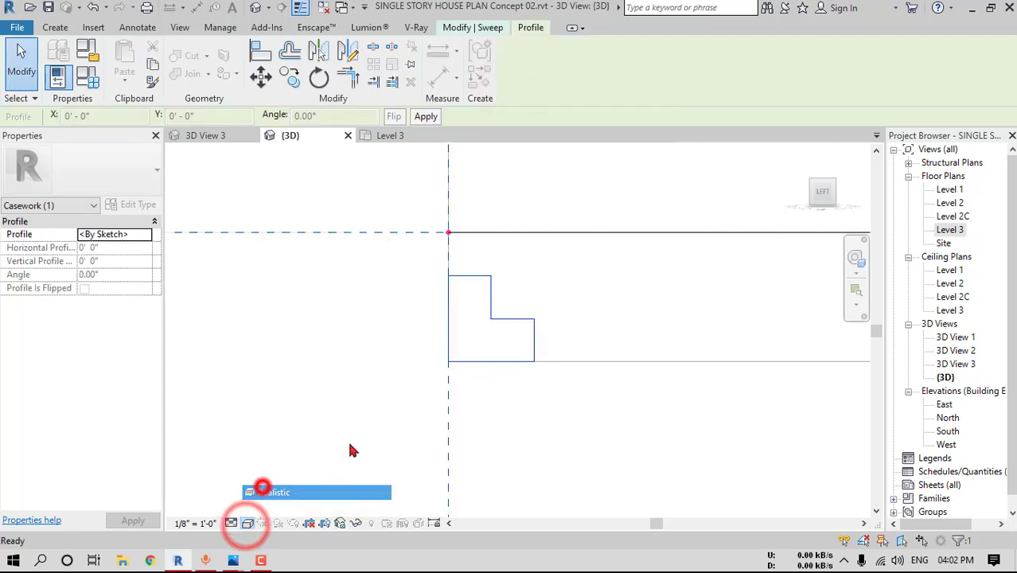
scroll(401, 412, down, 10)
mouse_move(404, 413)
shift+middle_down()
mouse_move(487, 436)
mouse_move(468, 472)
shift+middle_up()
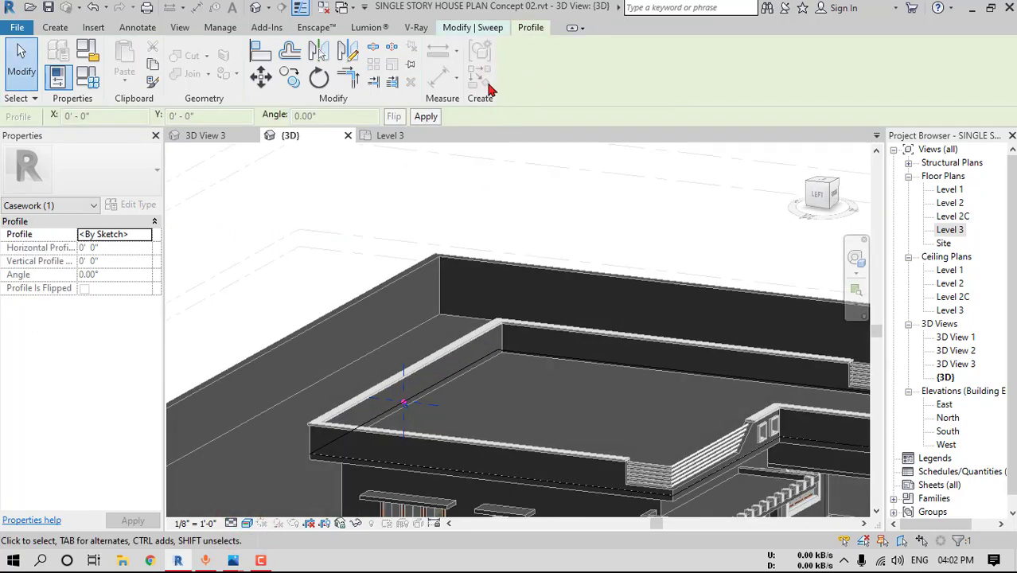
click(478, 28)
click(517, 82)
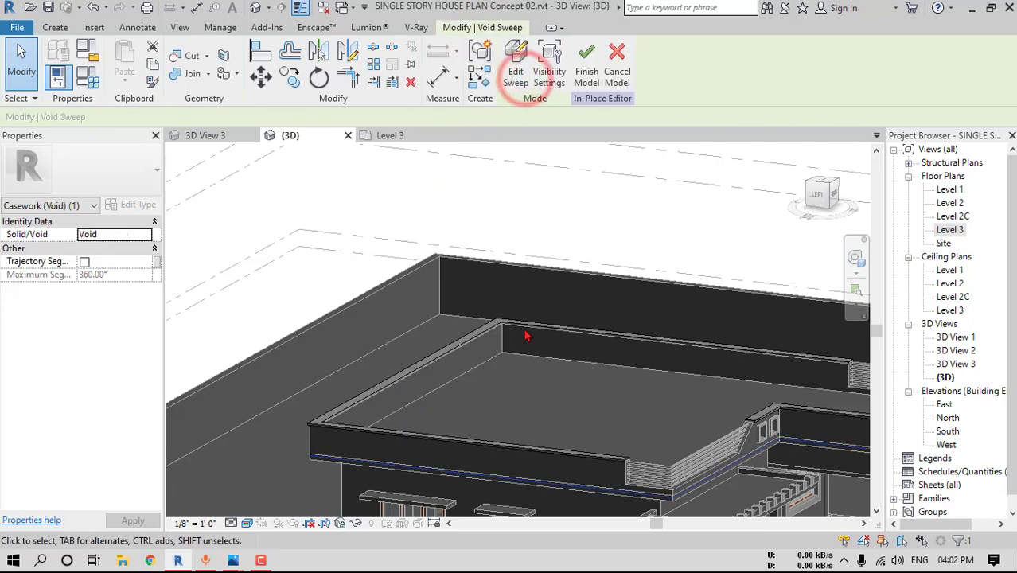
Cut the roof slab with the void sweep along its edge and finish the in-place model
click(509, 223)
scroll(557, 223, down, 5)
scroll(579, 223, up, 8)
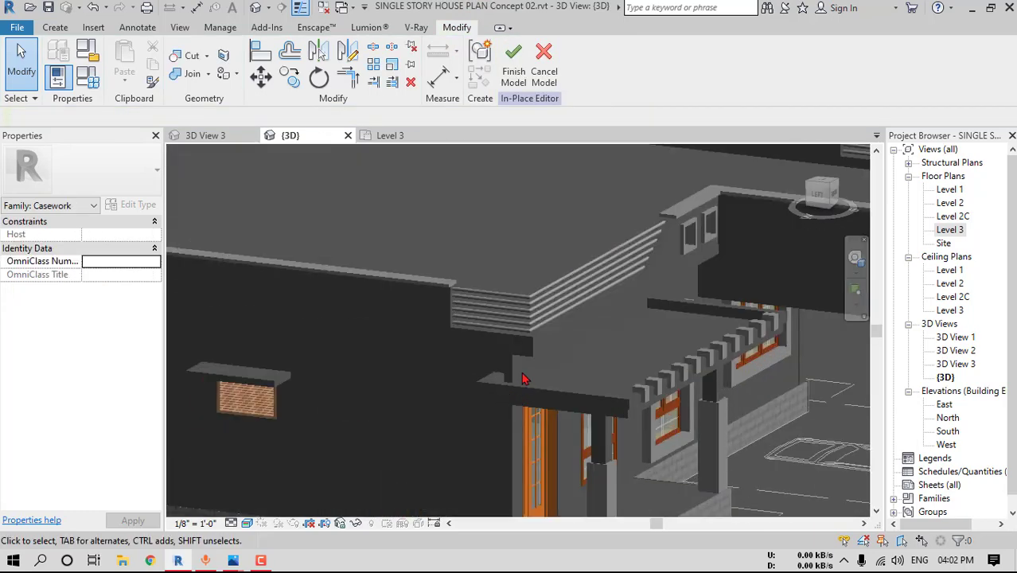
scroll(529, 351, up, 5)
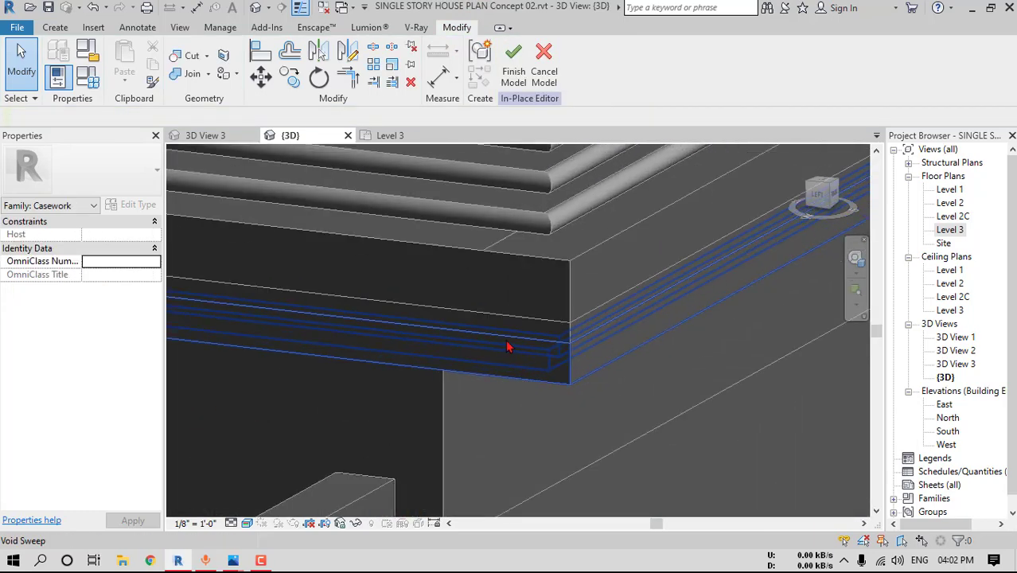
click(187, 55)
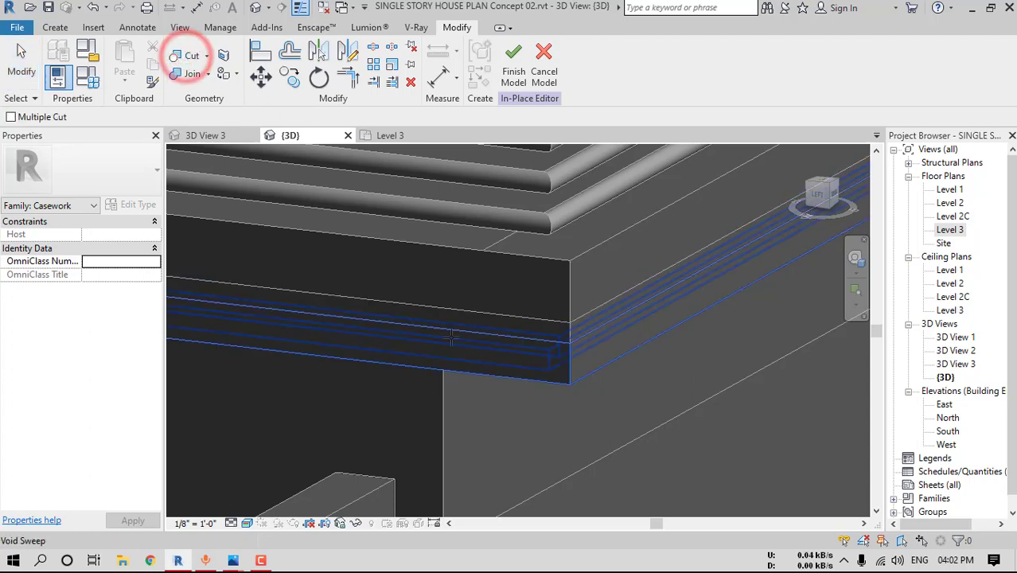
click(451, 338)
click(460, 325)
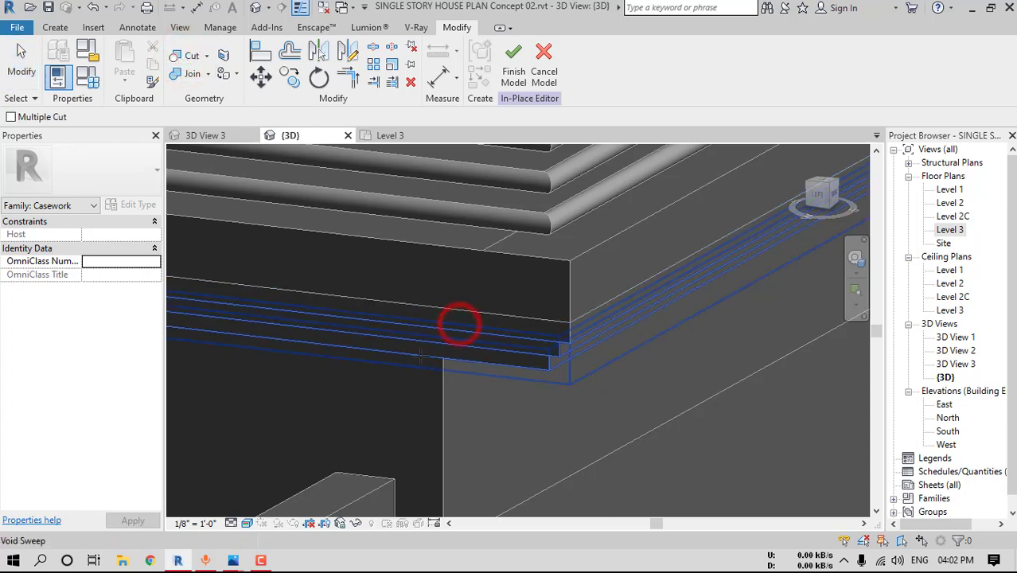
scroll(460, 324, down, 3)
middle_drag(557, 334, 589, 470)
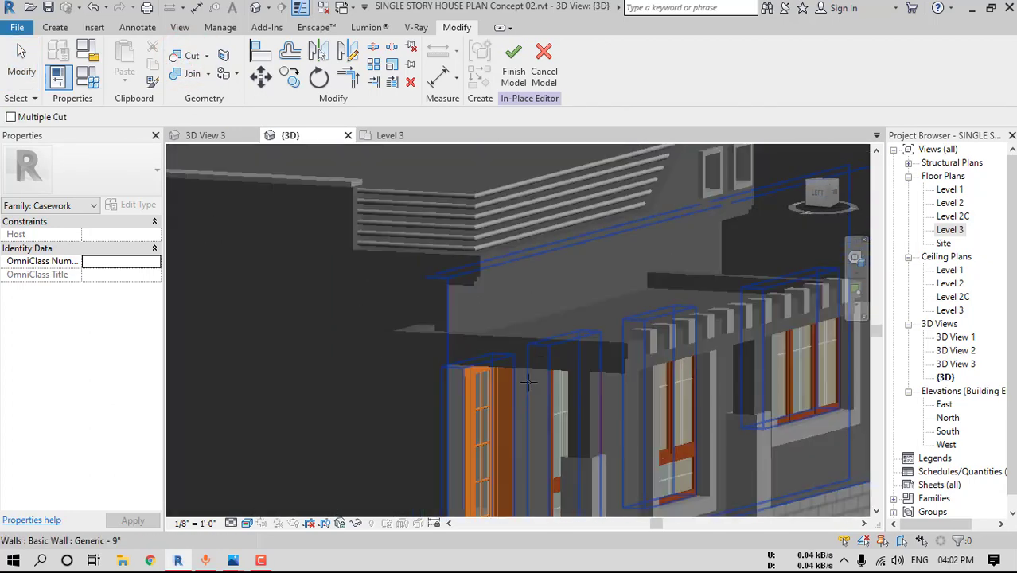
scroll(588, 469, down, 2)
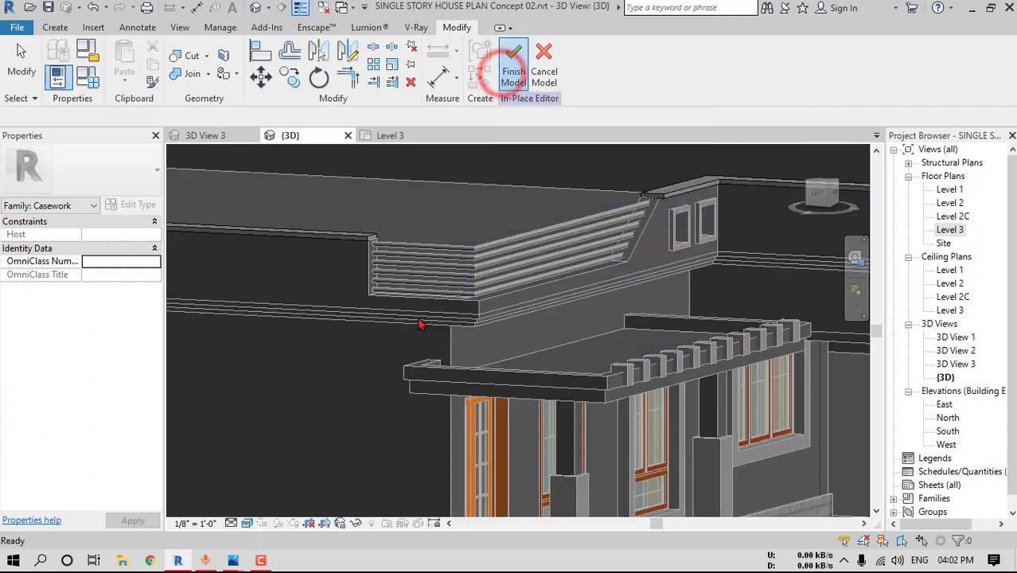
Delete the Generic - 4" floor forming the sunshades above the two windows on the side wall beyond the carport
shift+middle_drag(420, 324, 712, 383)
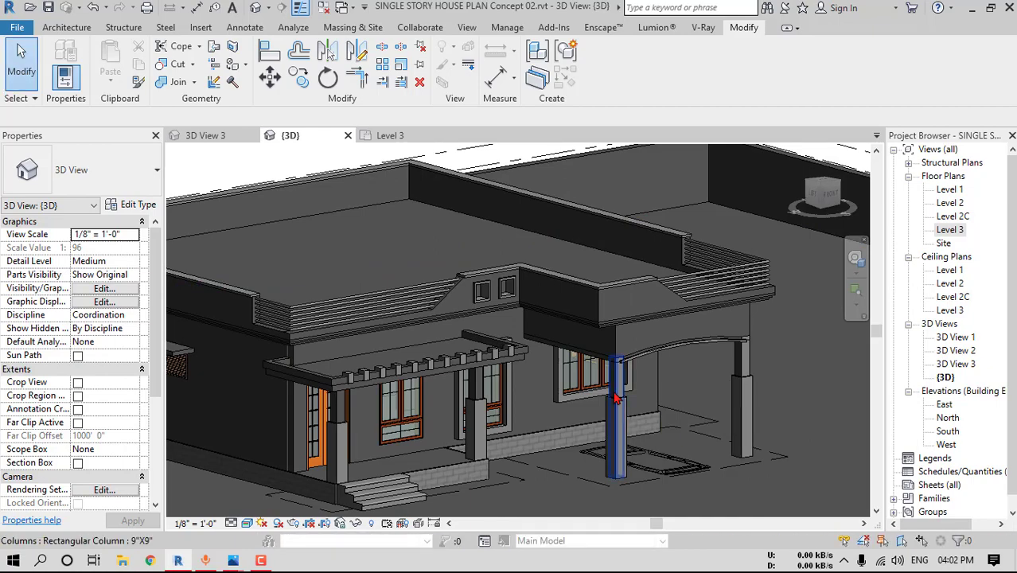
scroll(422, 390, down, 2)
shift+middle_drag(674, 393, 466, 388)
click(466, 388)
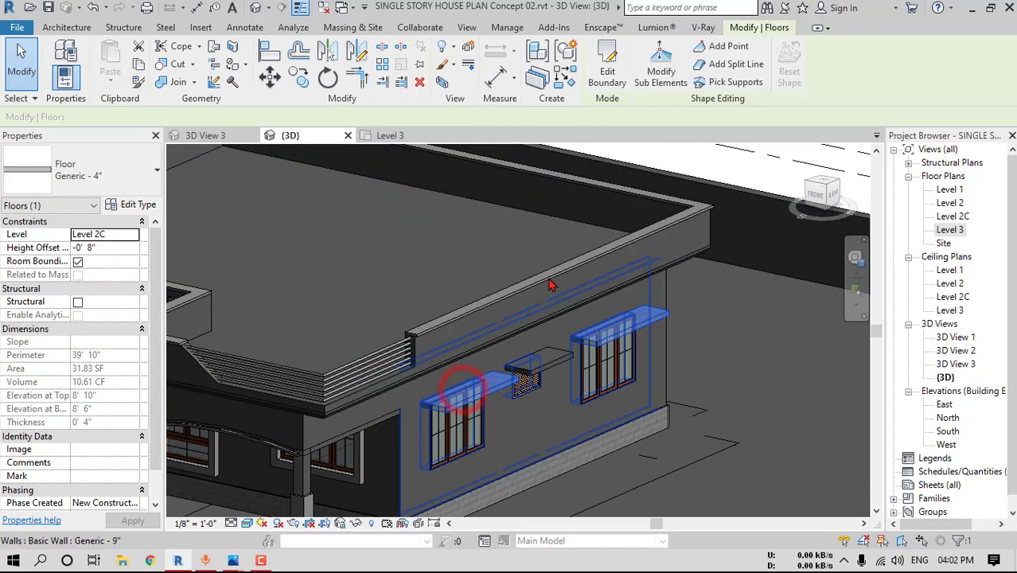
key(Delete)
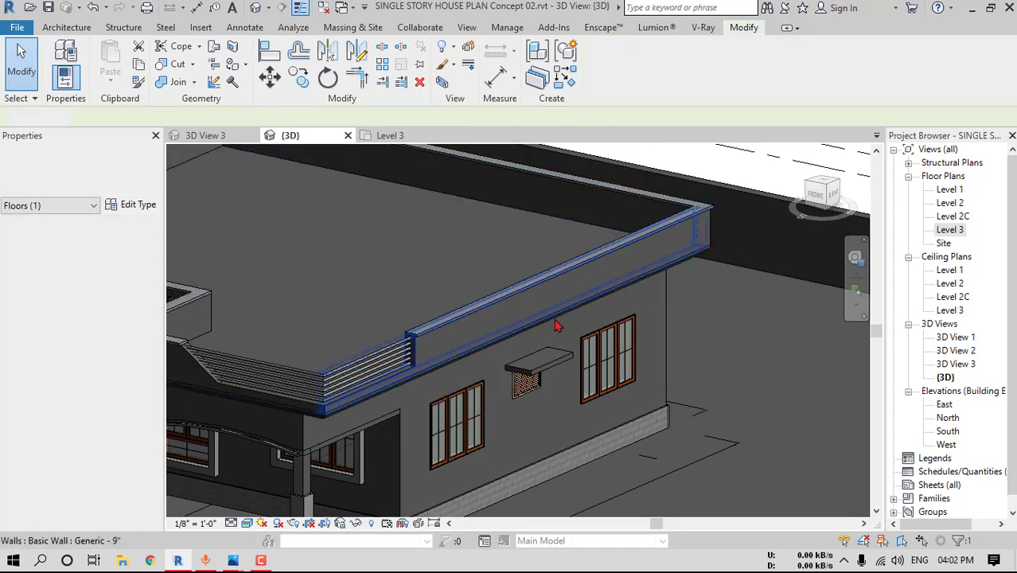
Remove the sunshade above the side wall's louvered ventilator by deleting its loop from the floor boundary, and finish the edit
click(548, 360)
click(600, 61)
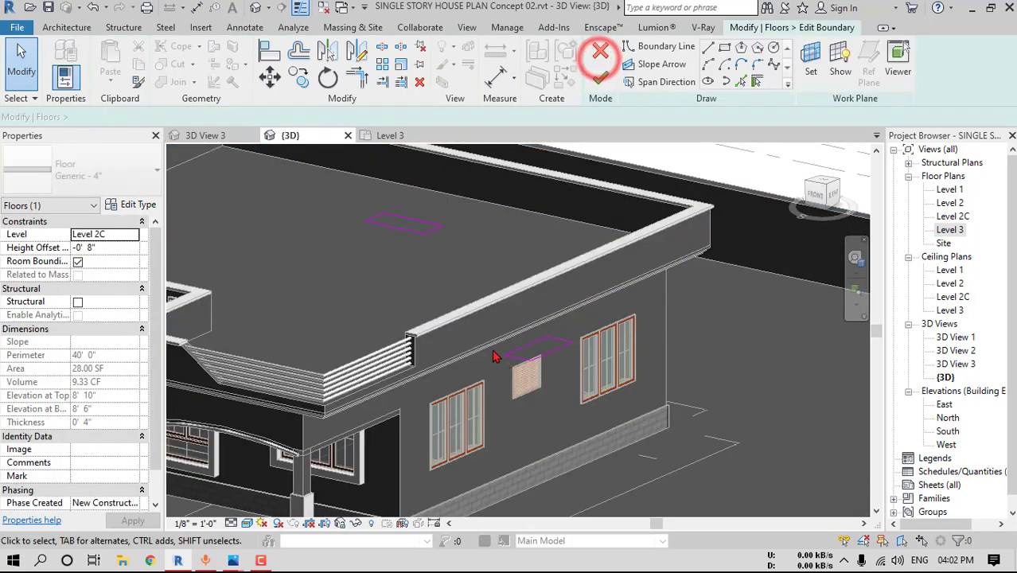
drag(490, 343, 627, 401)
click(507, 306)
drag(483, 292, 612, 349)
key(Delete)
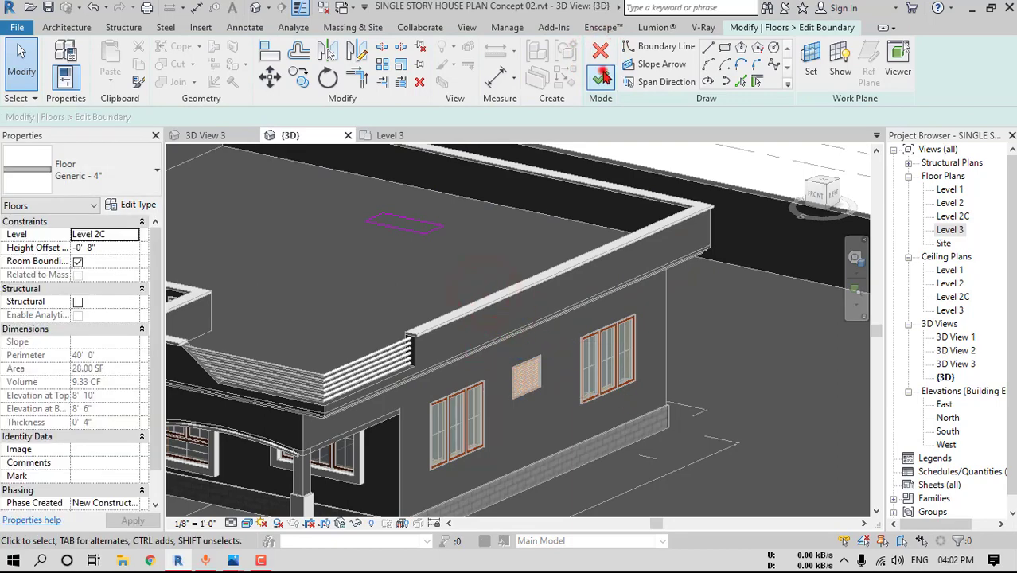
click(601, 75)
key(Escape)
Switch to the right view and hide the 5' boundary wall standing in front of the house
click(833, 196)
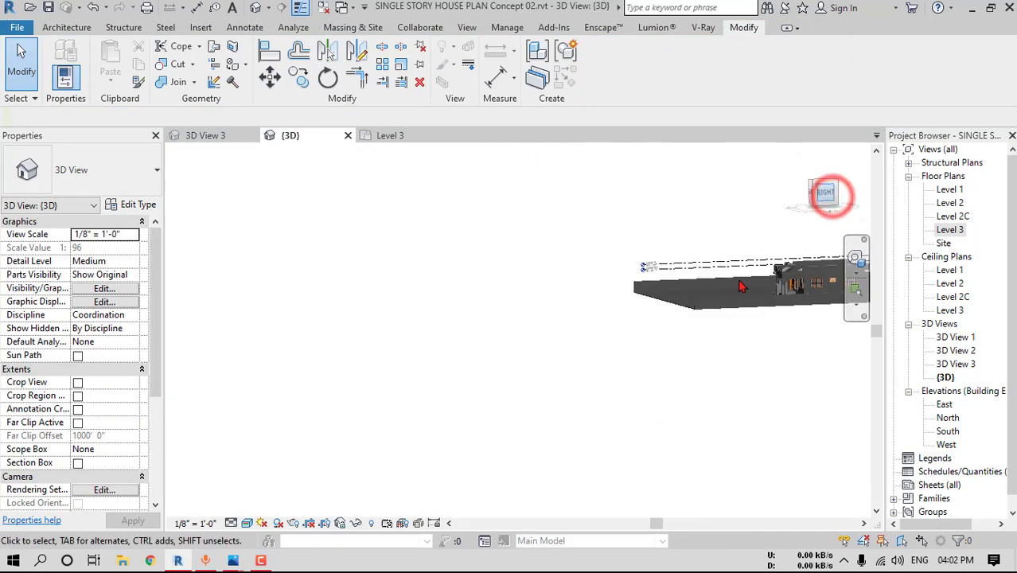
right_click(439, 334)
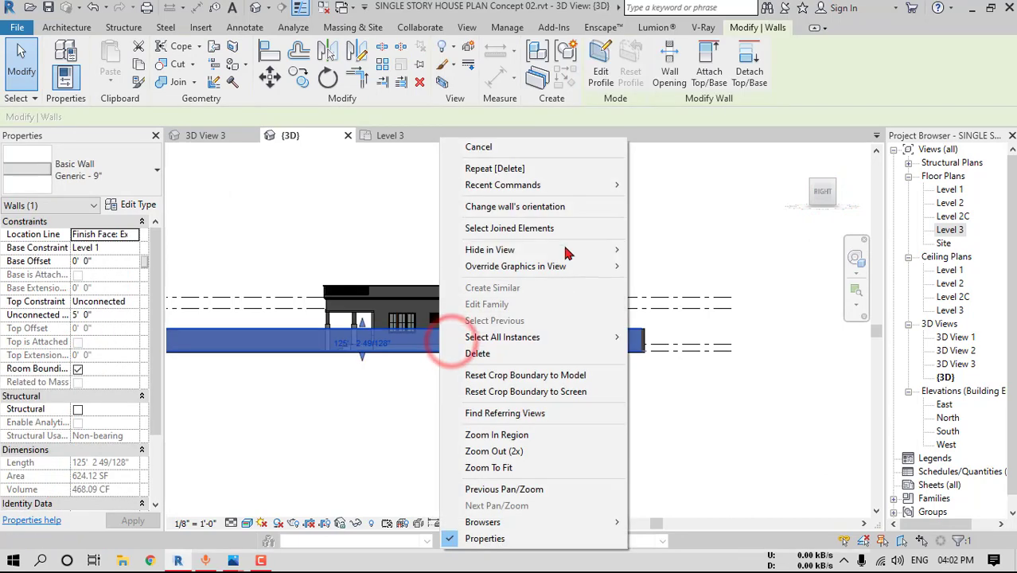
click(559, 249)
click(647, 255)
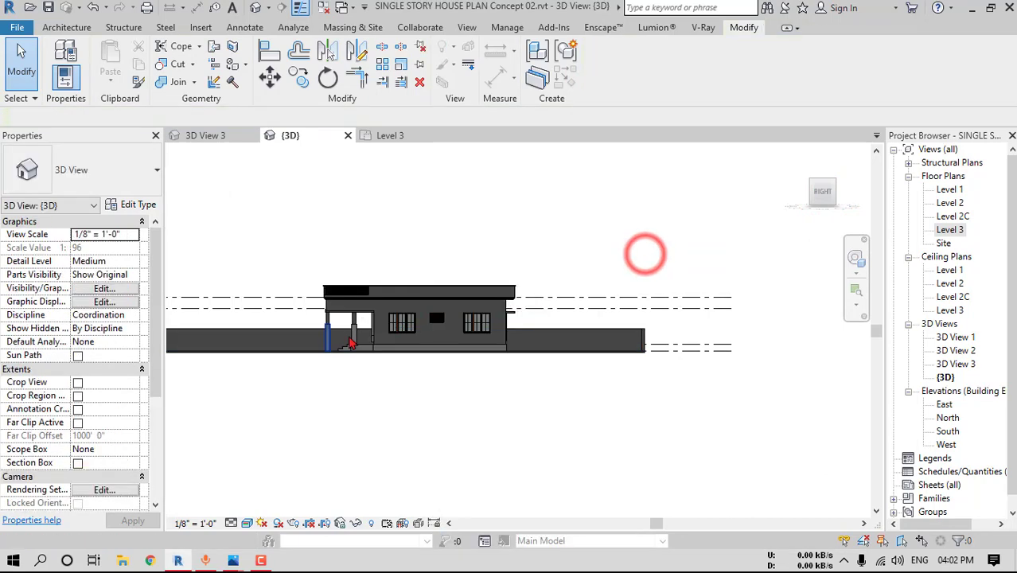
Start a new in-place model in the Casework category for the side wall's window surround
scroll(454, 346, up, 6)
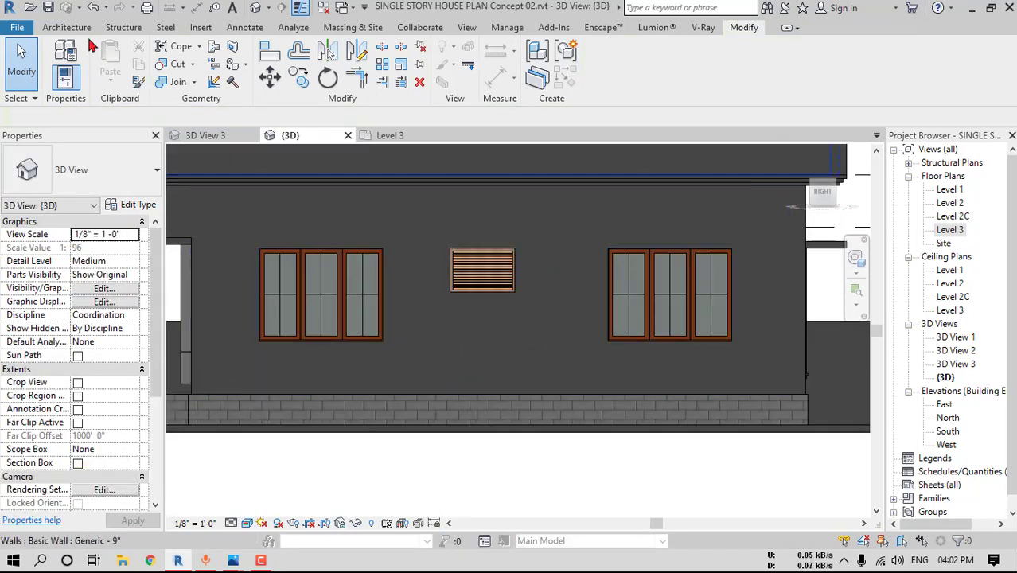
click(78, 30)
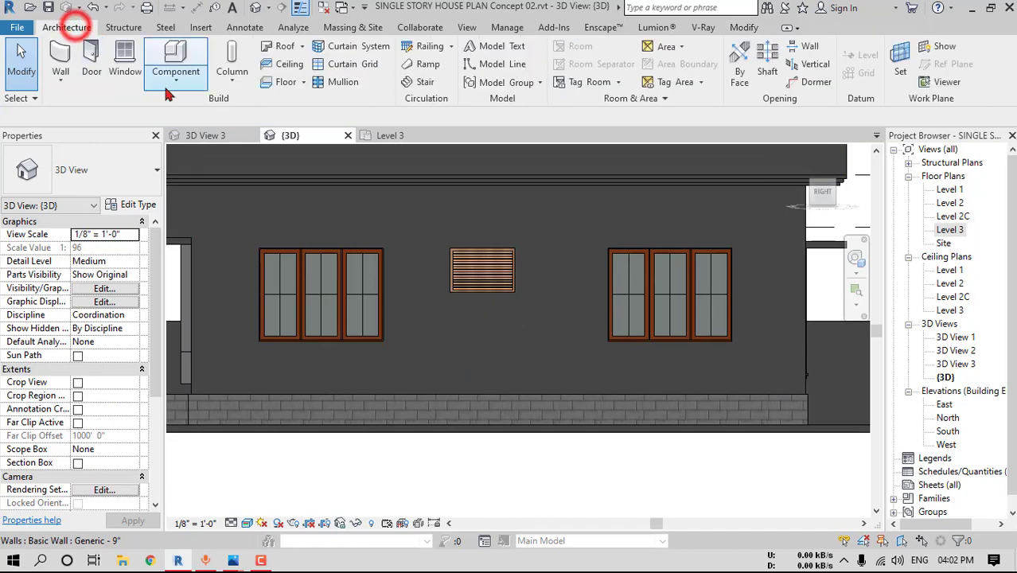
click(171, 78)
click(189, 134)
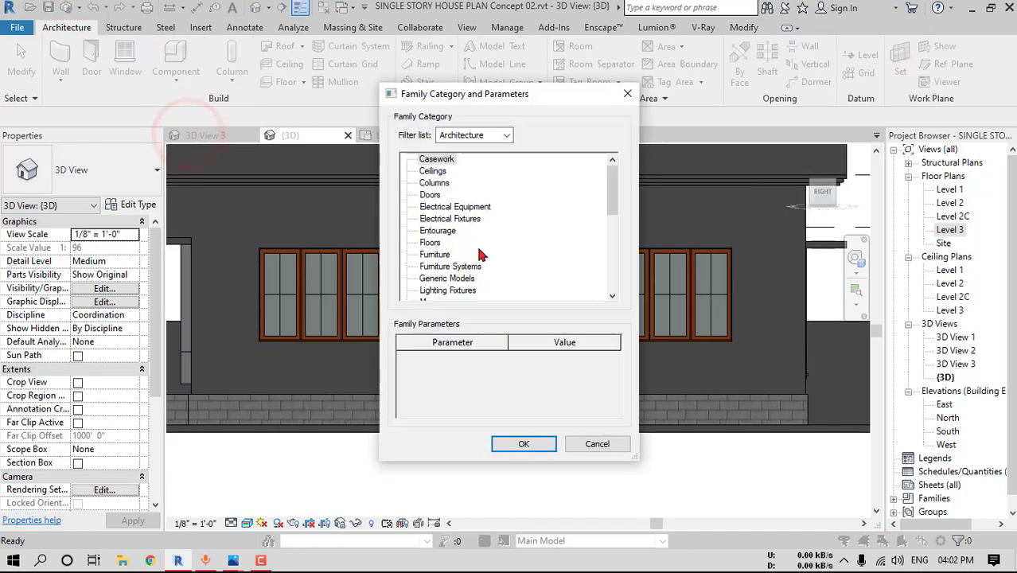
click(544, 450)
click(518, 304)
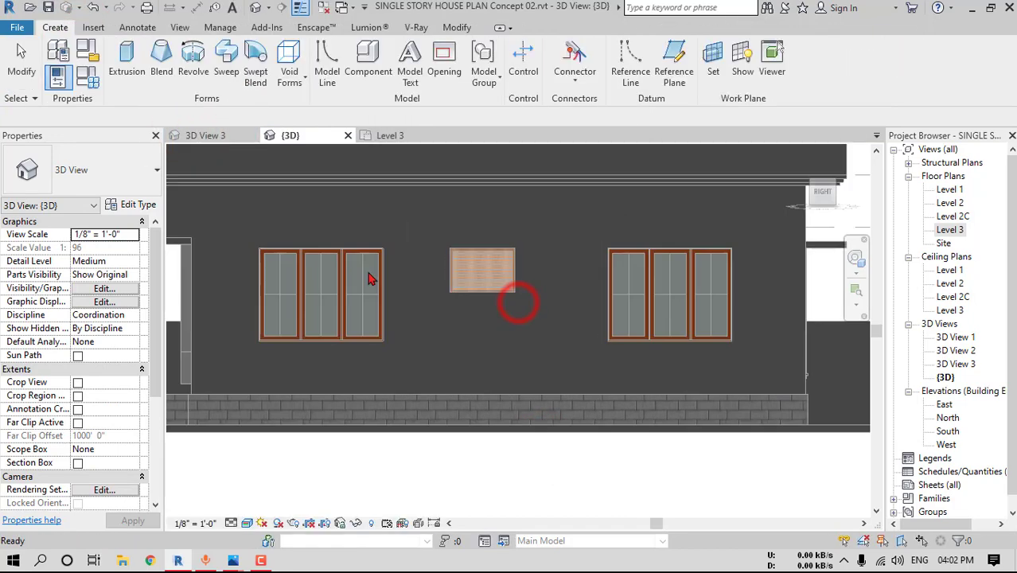
Start an extrusion and pick the side wall's face as its work plane
click(128, 72)
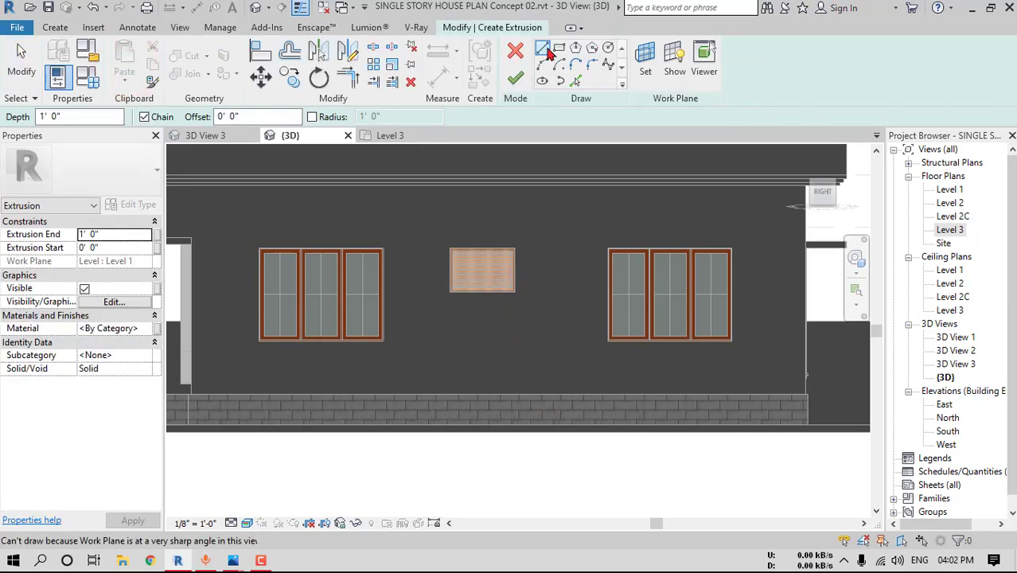
click(646, 67)
click(719, 293)
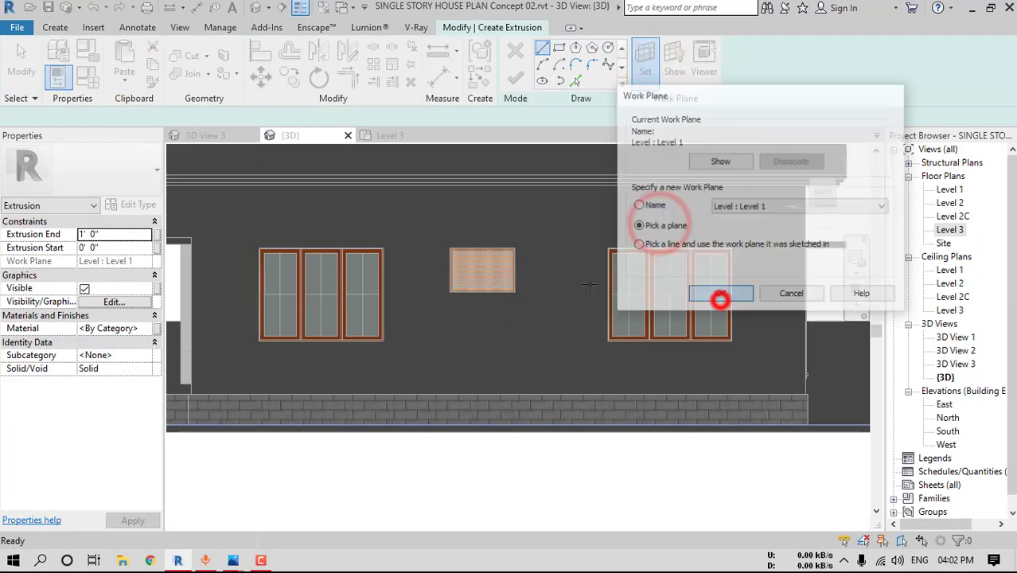
click(538, 282)
Draw a horizontal line from the first window's outer top corner across to the far window's outer top corner
click(540, 53)
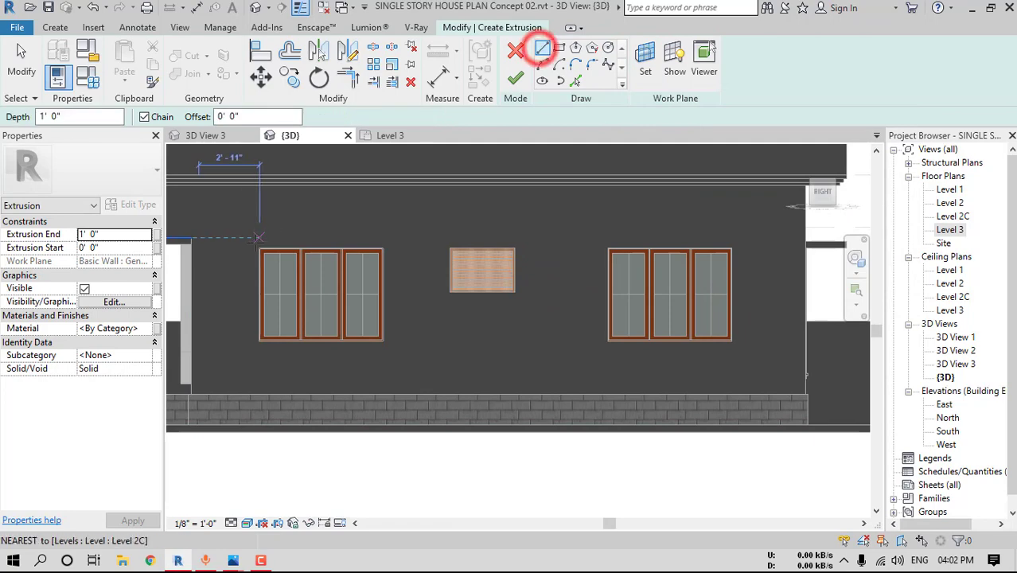
scroll(259, 247, up, 4)
click(260, 248)
scroll(382, 253, down, 3)
middle_drag(646, 277, 220, 257)
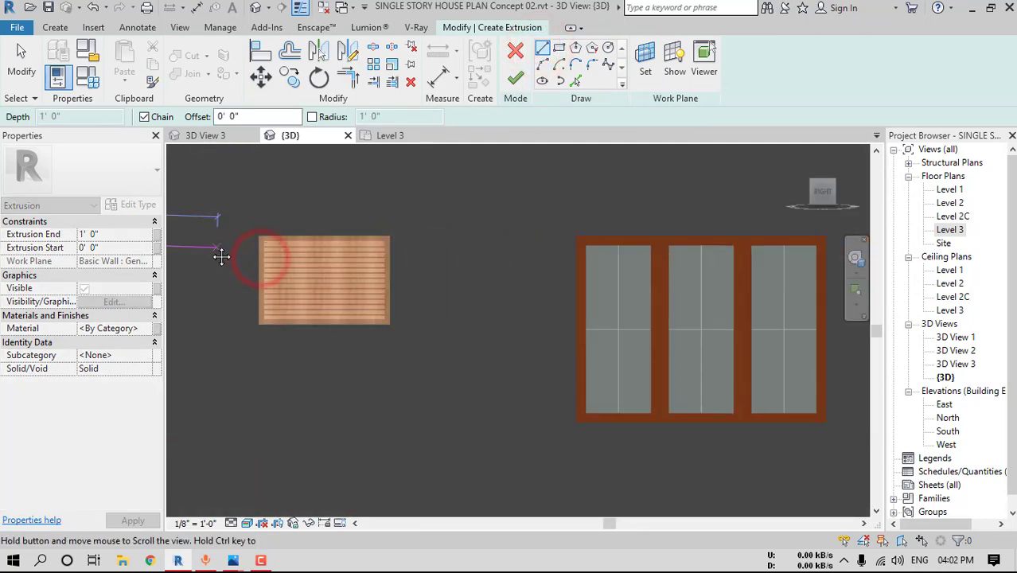
middle_drag(721, 236, 516, 234)
scroll(664, 237, up, 2)
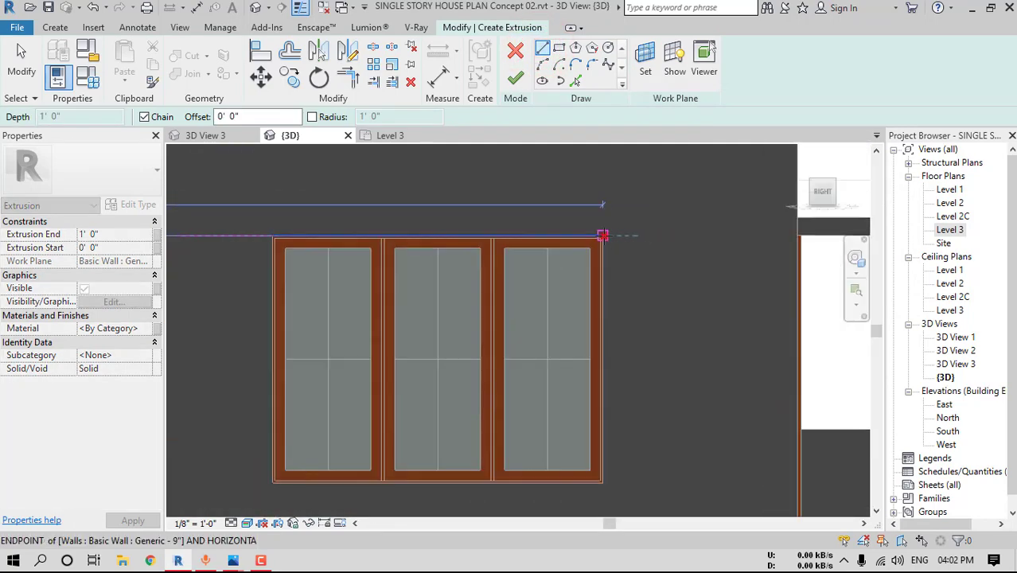
click(602, 235)
Continue the extrusion outline down the far window's outer edge to the wall's base line, and 6" outward along it
scroll(602, 326, down, 3)
middle_drag(602, 348, 608, 226)
scroll(601, 353, up, 2)
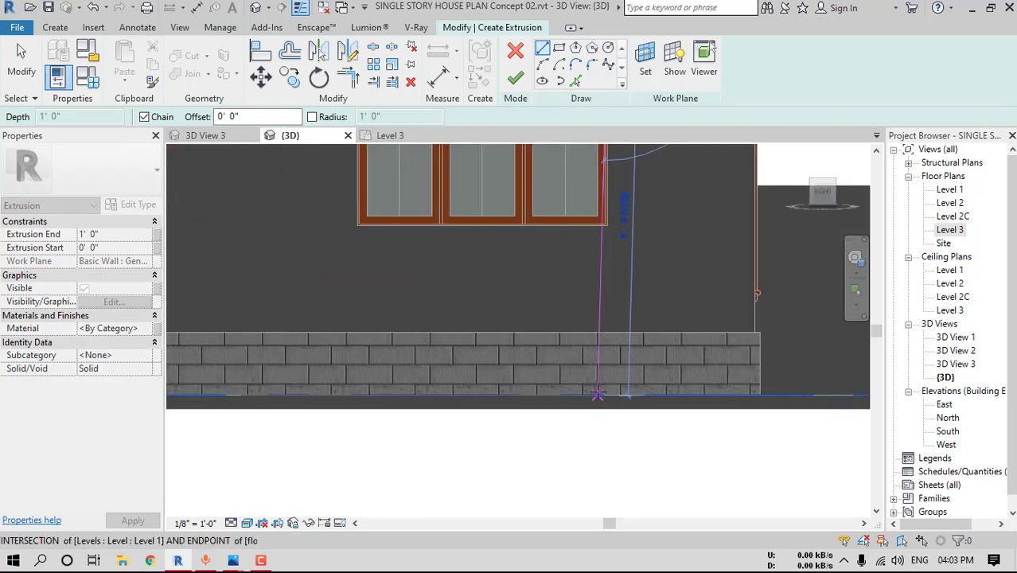
click(606, 394)
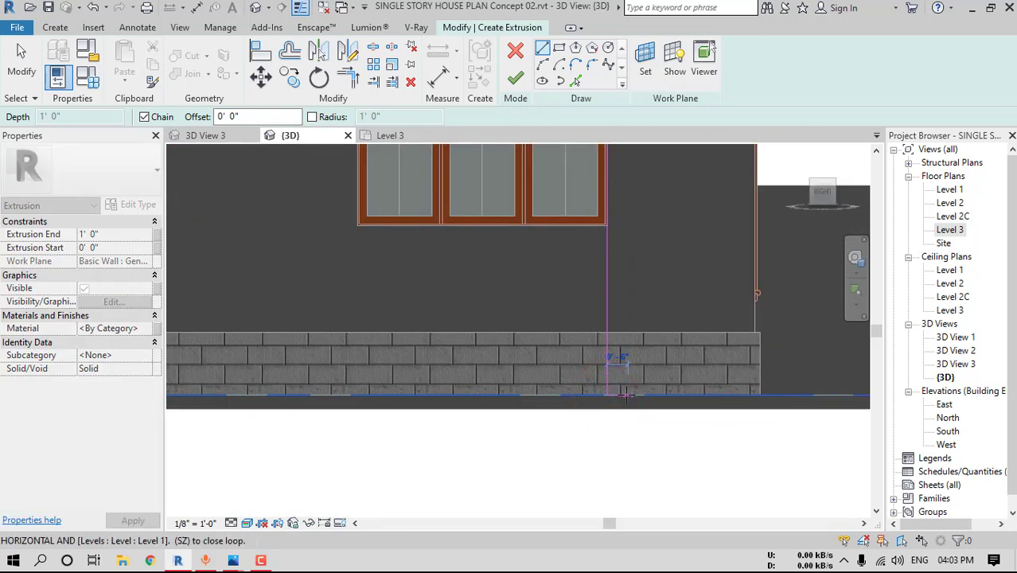
click(628, 395)
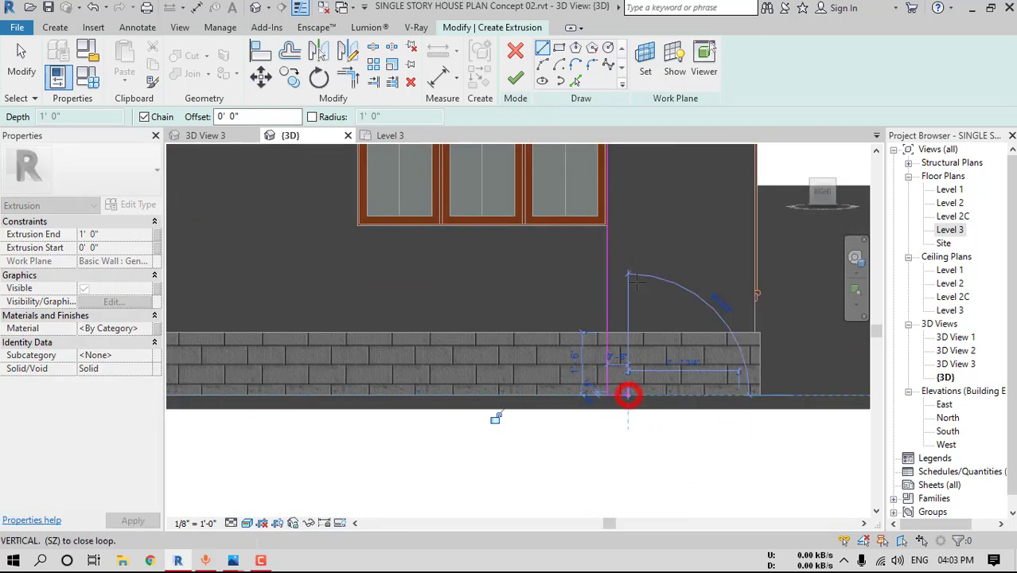
Draw the frame's outer edge up past the far window's top and back horizontally above the first window
scroll(651, 265, down, 3)
middle_drag(652, 265, 649, 404)
scroll(633, 274, up, 2)
scroll(634, 273, down, 1)
click(634, 252)
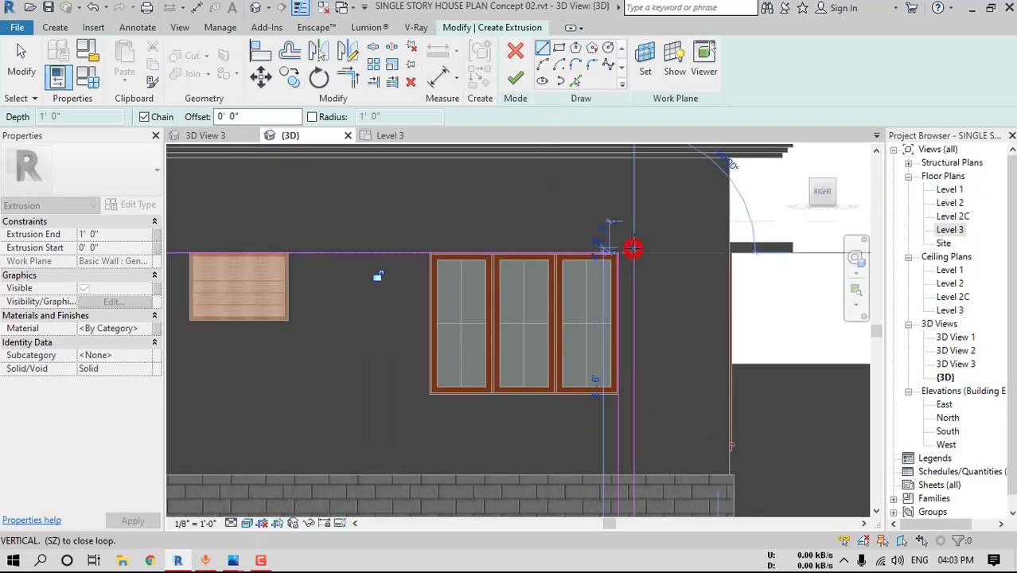
scroll(633, 250, up, 2)
scroll(634, 233, up, 2)
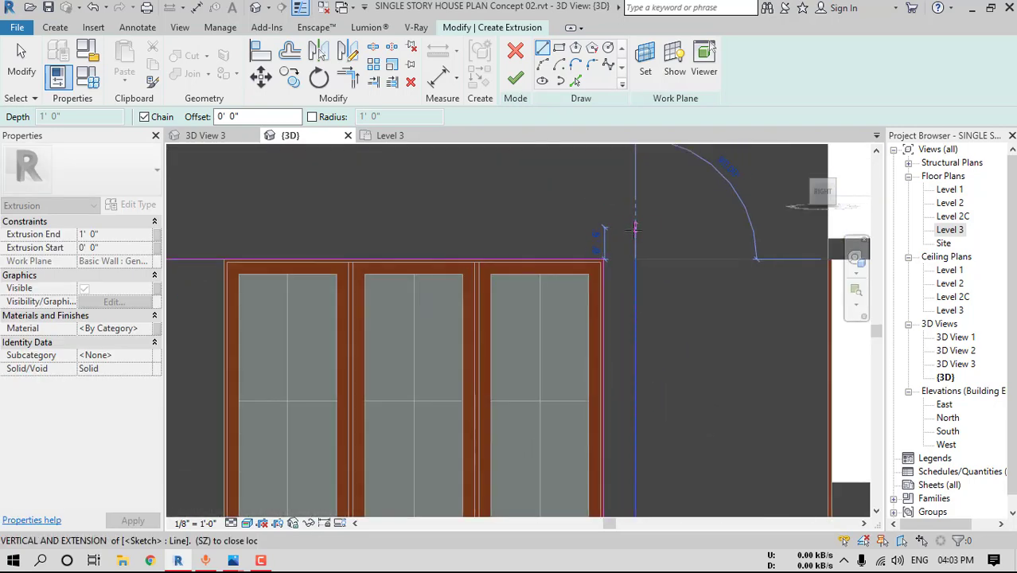
scroll(631, 231, down, 2)
middle_drag(354, 239, 647, 250)
scroll(460, 257, up, 2)
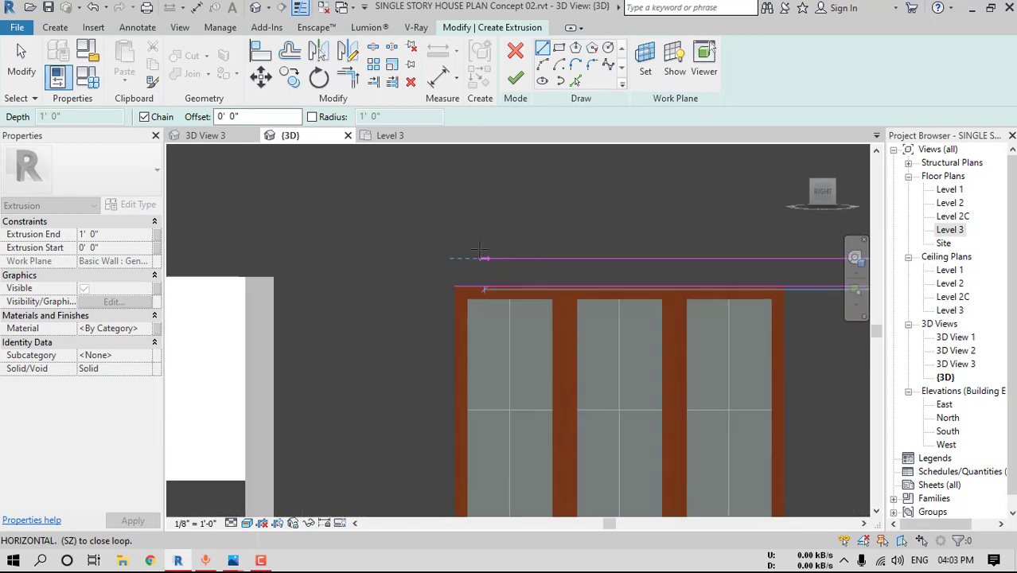
Sketch the frame outline's left leg beside the three-pane window, from the upper line down to Level 1 and back up to the inner line
click(455, 257)
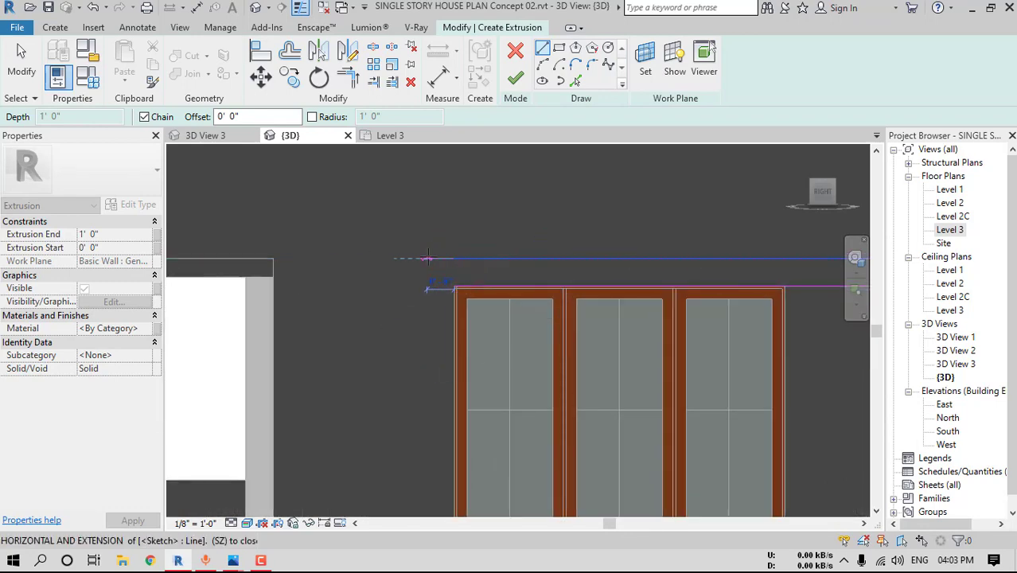
scroll(426, 382, down, 2)
middle_drag(425, 397, 433, 248)
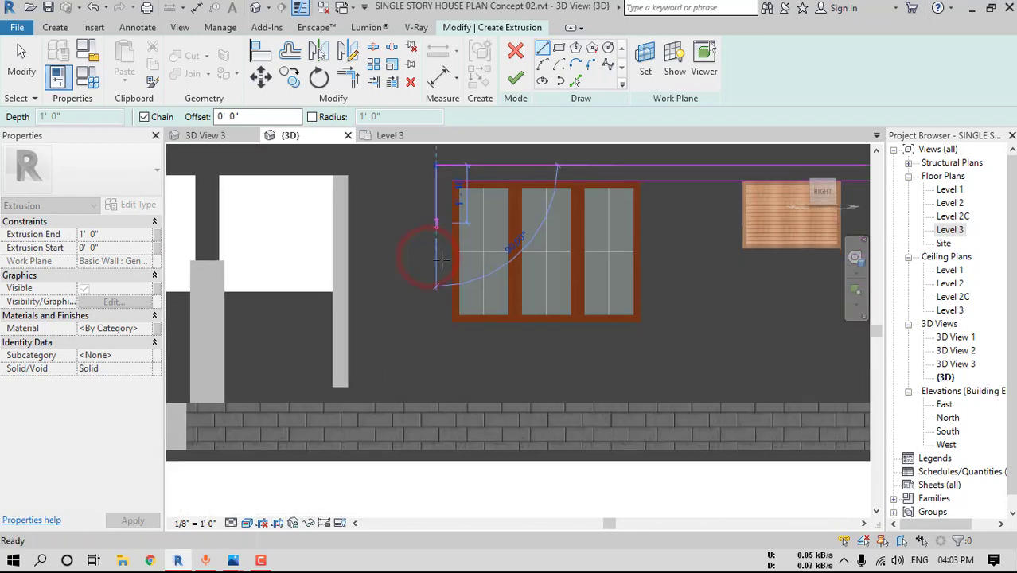
click(436, 449)
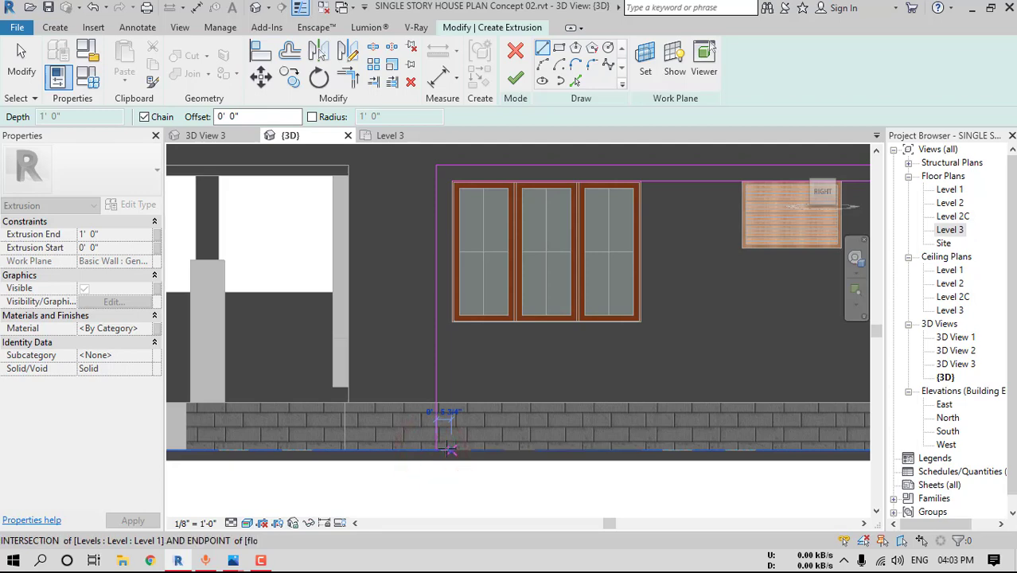
scroll(450, 449, up, 2)
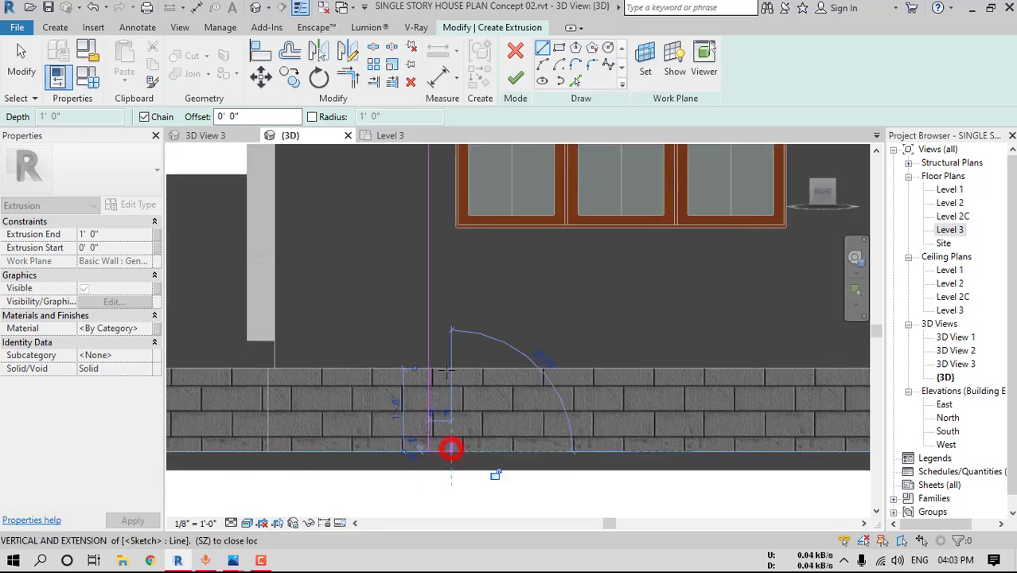
scroll(440, 299, down, 1)
middle_drag(440, 299, 455, 434)
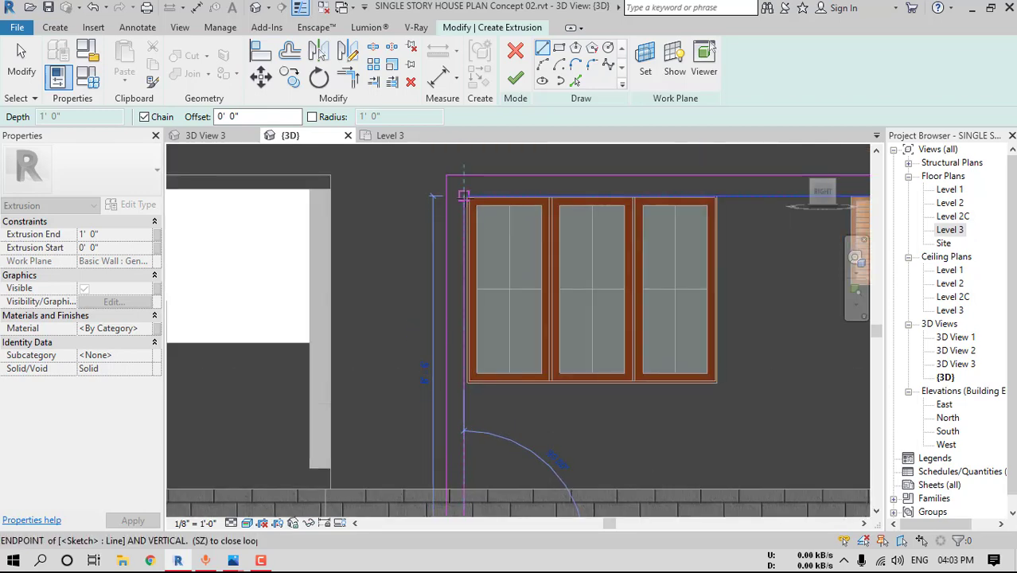
click(463, 196)
Move the left leg's inner vertical sketch line onto the outer edge of the window frame
scroll(464, 197, down, 1)
scroll(467, 202, up, 6)
key(Escape)
click(453, 227)
drag(456, 240, 482, 241)
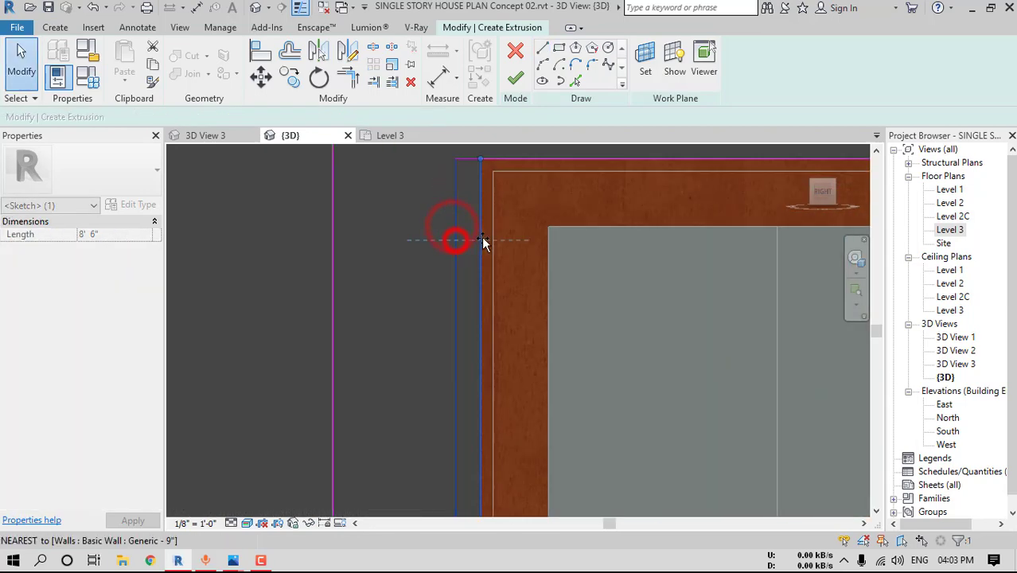
scroll(470, 261, down, 8)
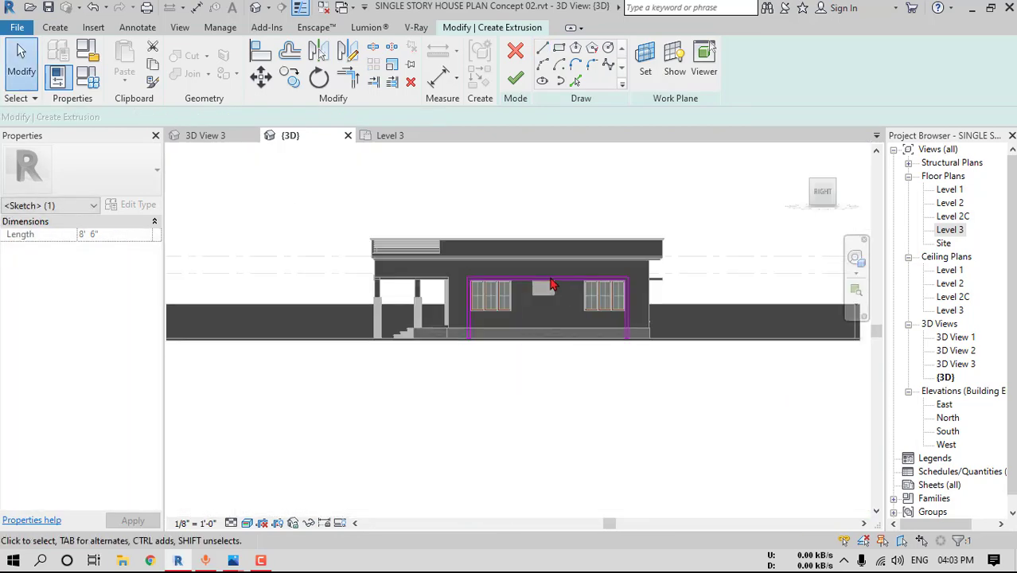
Finish the frame extrusion around the windows and set its extrusion end to 1' 6"
key(Escape)
shift+middle_drag(545, 284, 646, 363)
scroll(532, 313, up, 6)
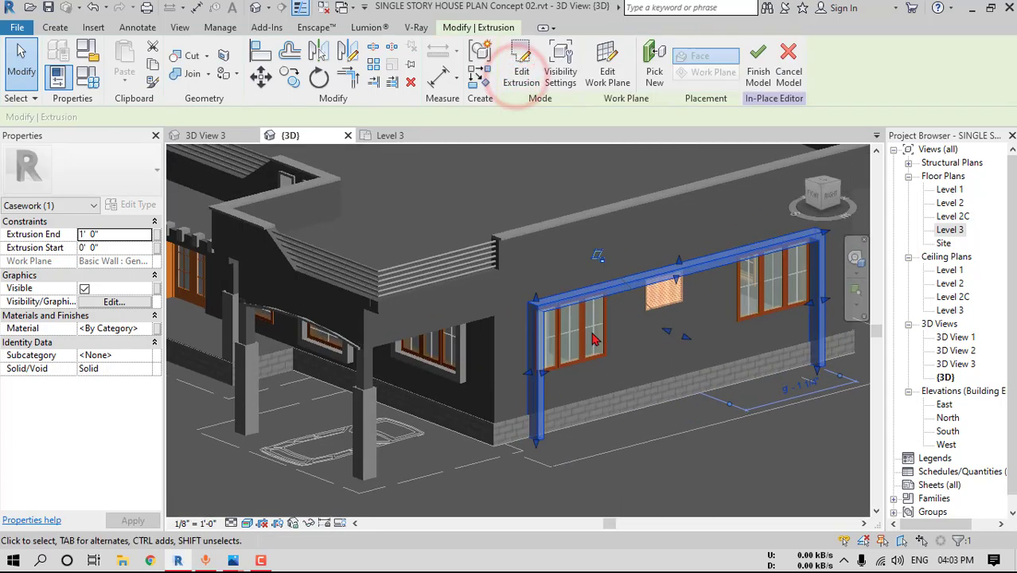
key(Escape)
scroll(593, 345, down, 3)
shift+middle_drag(596, 346, 697, 384)
click(567, 309)
click(115, 234)
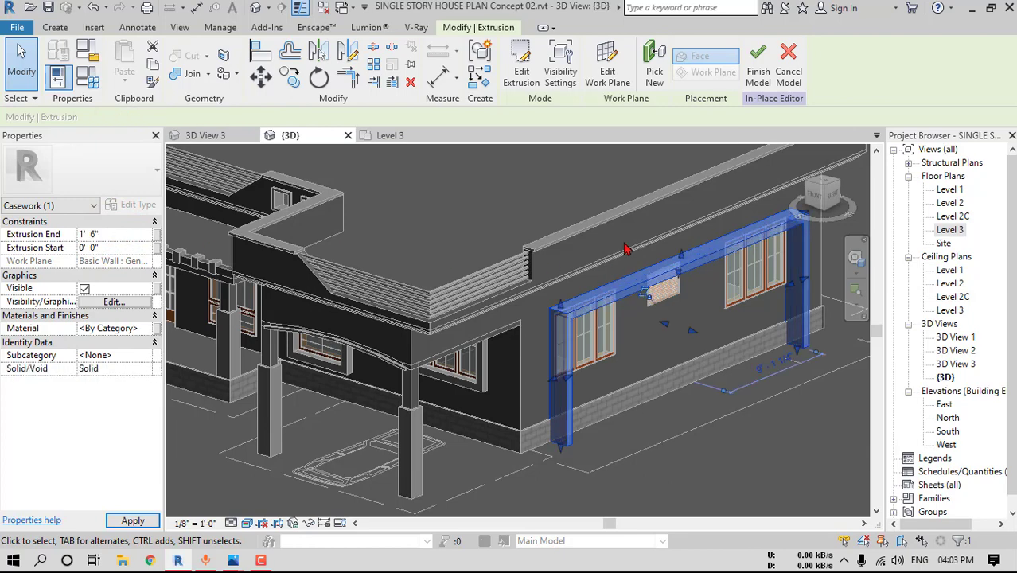
click(23, 61)
click(57, 29)
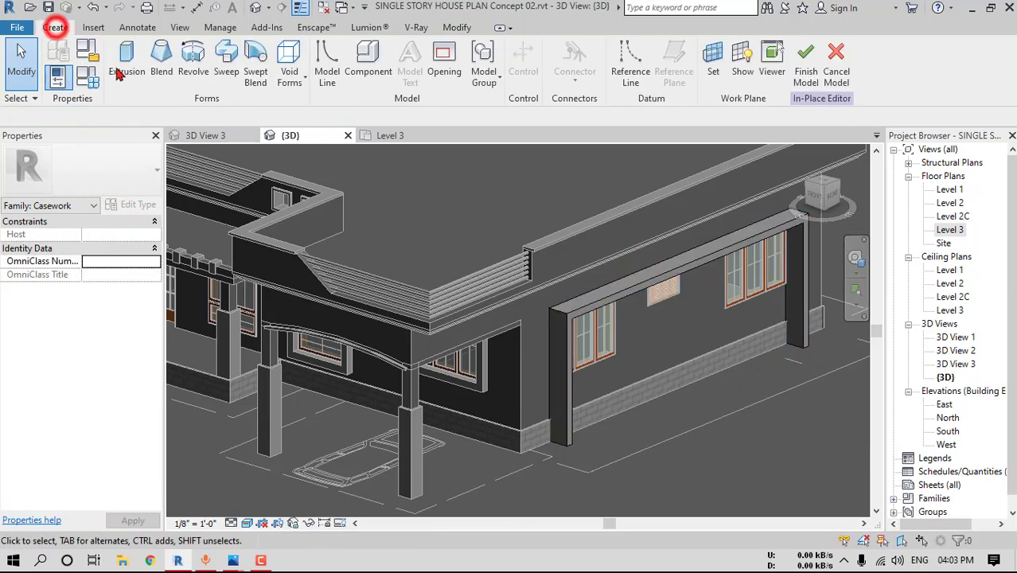
click(224, 72)
click(673, 78)
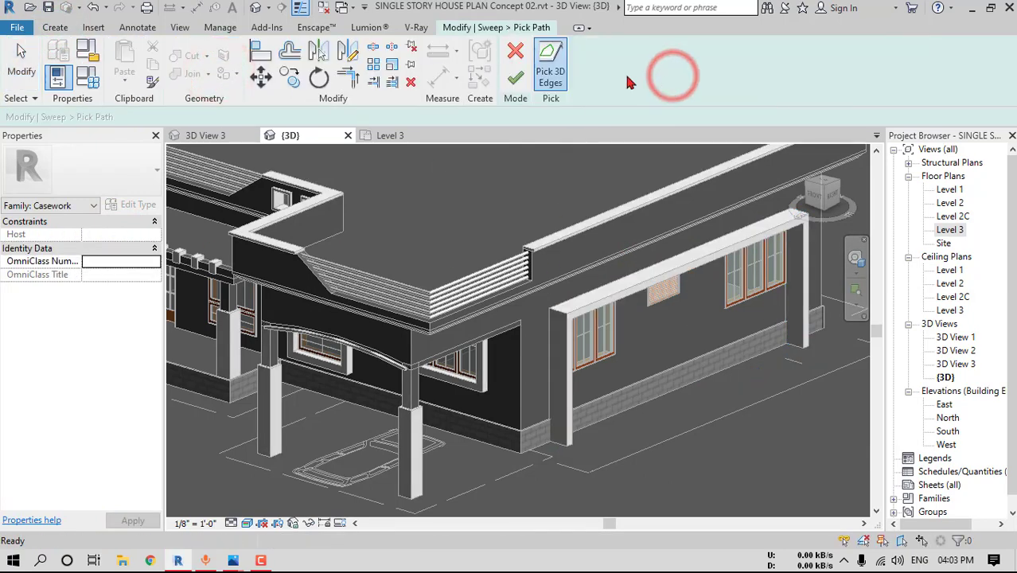
scroll(576, 330, up, 5)
scroll(575, 322, up, 3)
key(Escape)
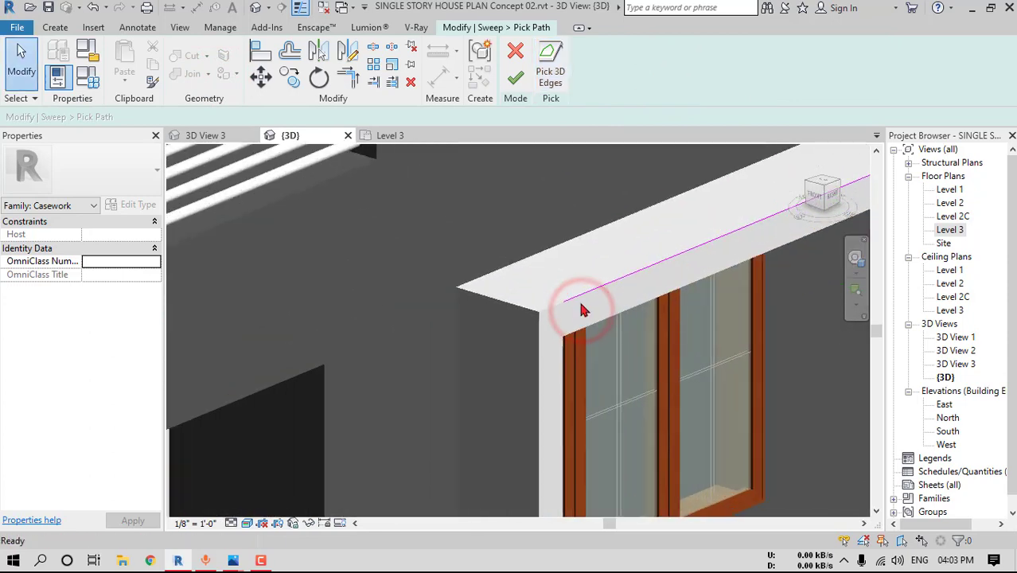
click(579, 297)
drag(564, 302, 540, 312)
scroll(550, 309, down, 3)
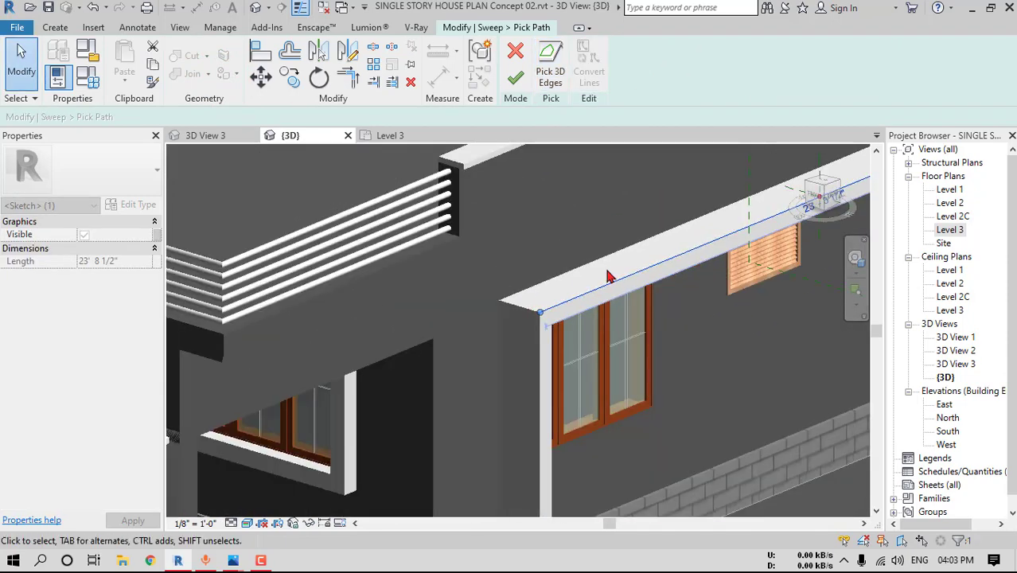
middle_drag(779, 219, 486, 375)
scroll(645, 303, up, 5)
scroll(654, 298, down, 6)
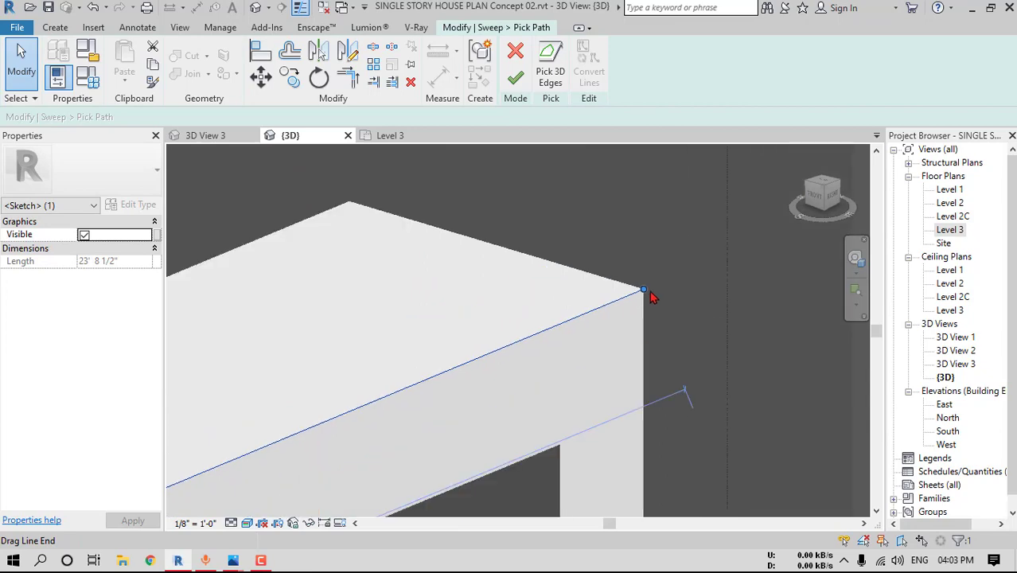
scroll(624, 297, down, 3)
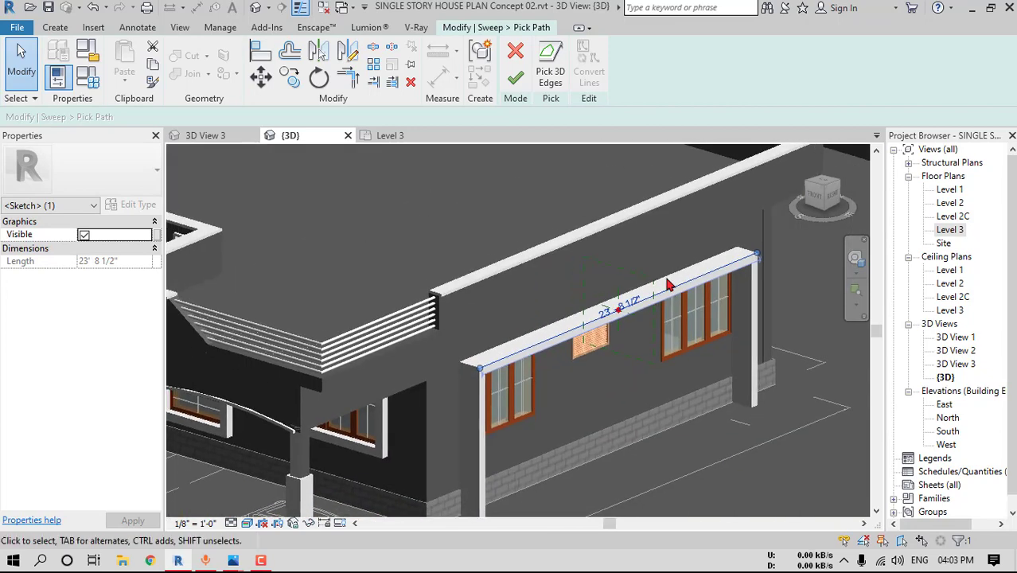
key(Escape)
scroll(494, 384, up, 4)
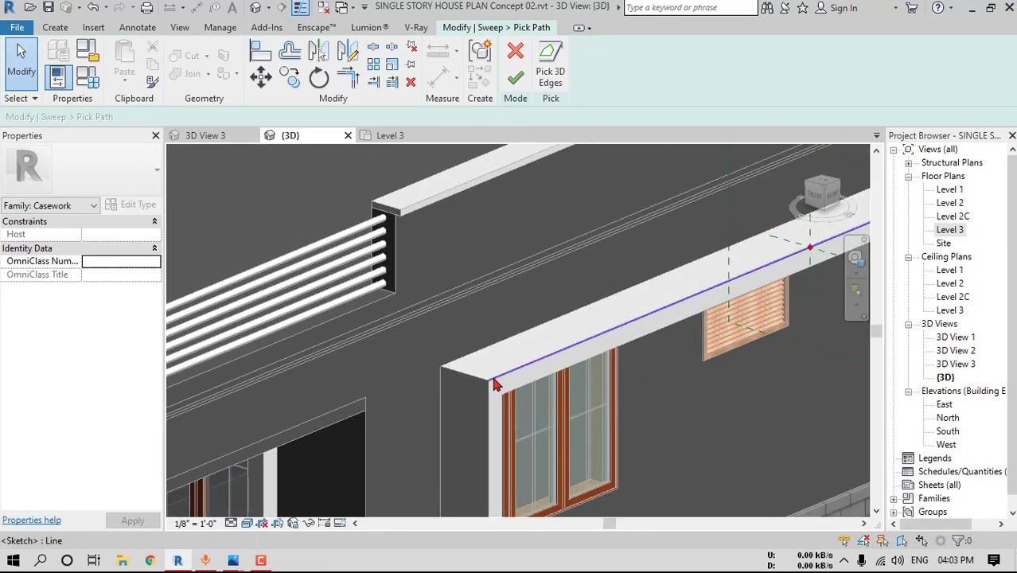
click(515, 50)
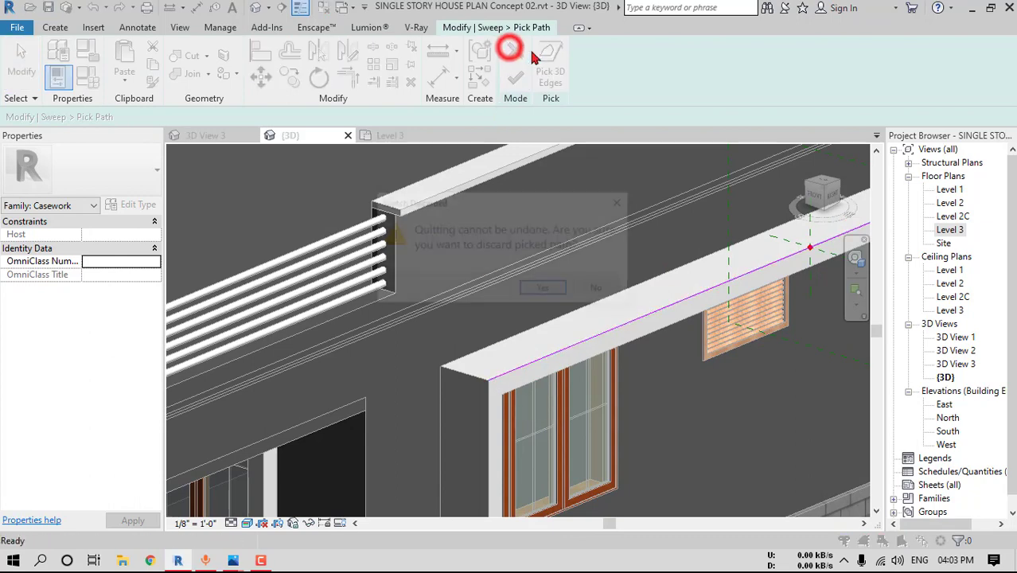
click(561, 289)
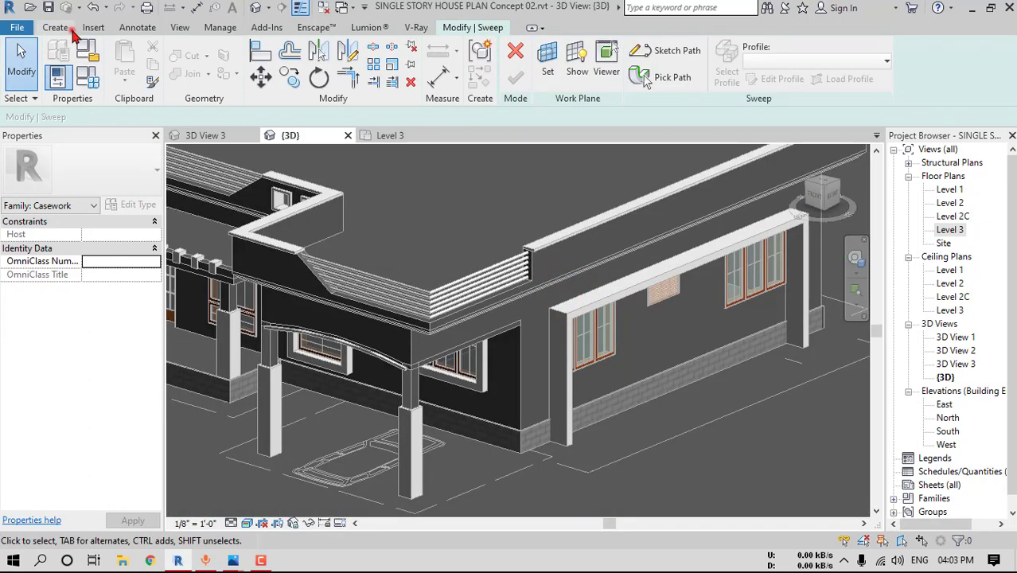
click(70, 29)
click(481, 29)
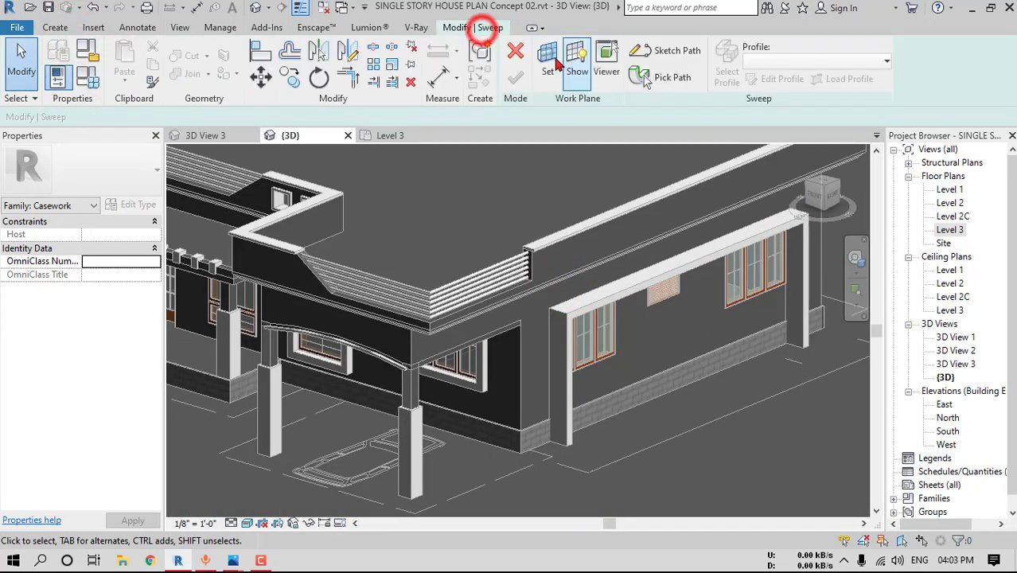
click(487, 50)
Start a new extrusion with its work plane set on the top face of the window frame
click(55, 28)
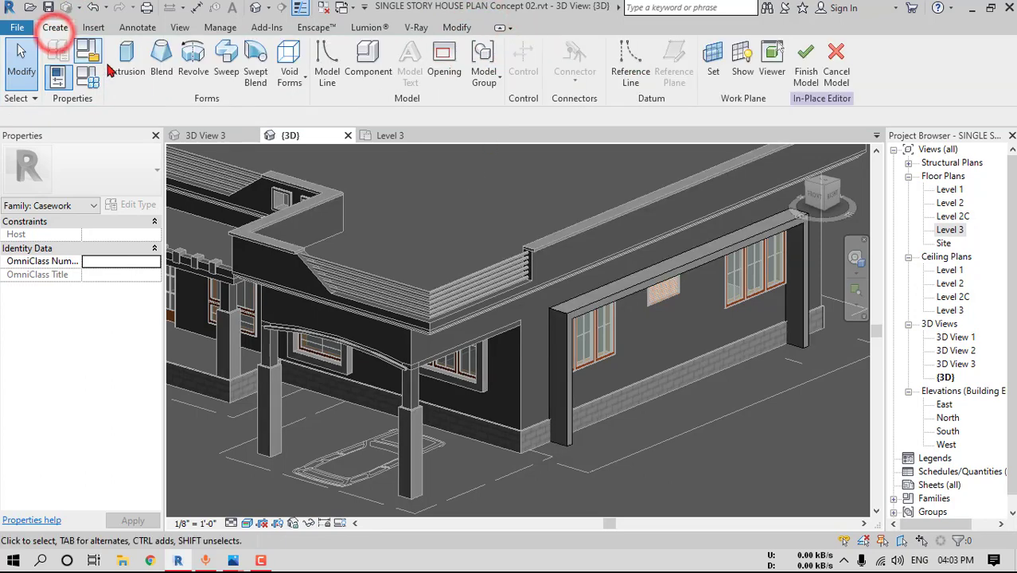
click(127, 71)
click(642, 61)
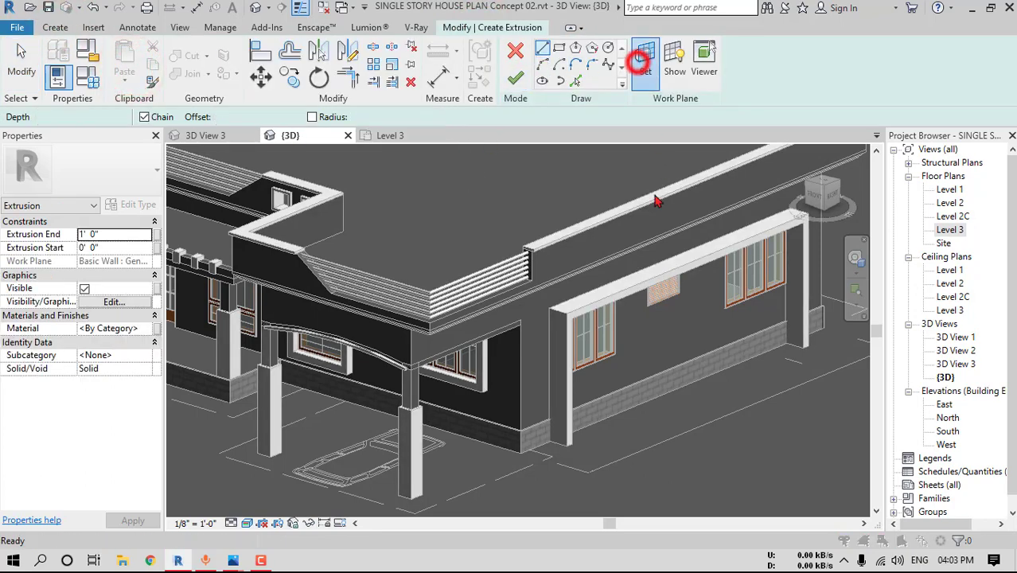
click(719, 295)
scroll(591, 307, up, 4)
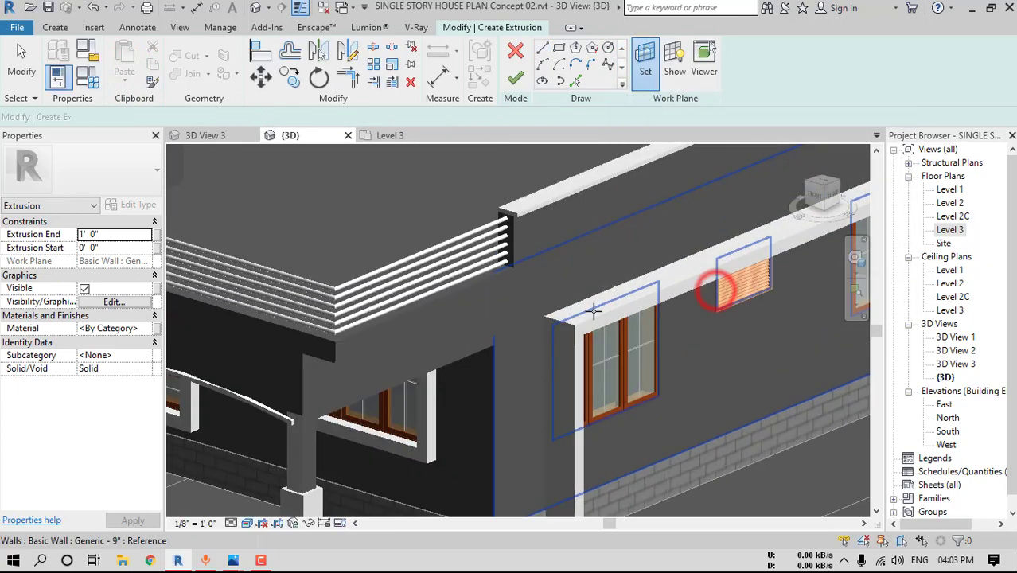
click(604, 307)
Sketch a rectangle over the frame's entire top face, from its near front corner to the far back corner
scroll(609, 308, down, 1)
middle_drag(636, 309, 528, 359)
click(558, 49)
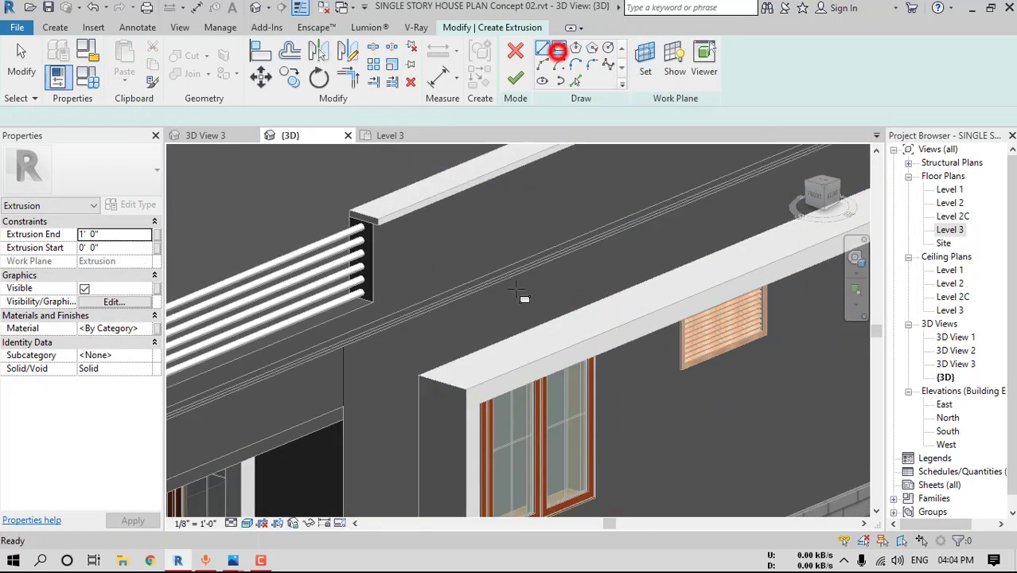
click(468, 389)
scroll(523, 359, down, 2)
middle_drag(638, 302, 426, 431)
scroll(532, 395, up, 3)
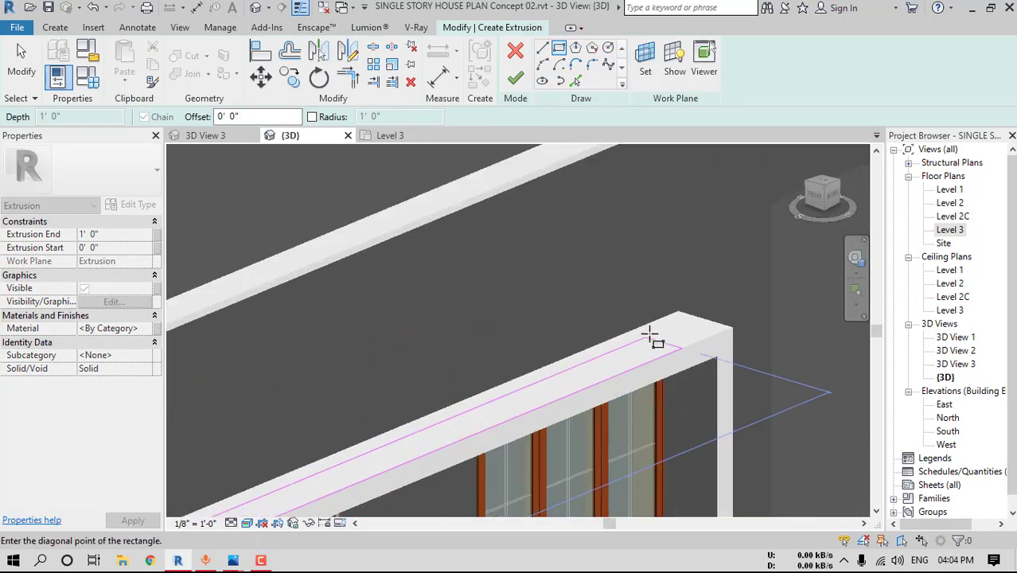
click(678, 314)
Offset the rectangle's two end lines and front line outward by 2" without copying
click(290, 52)
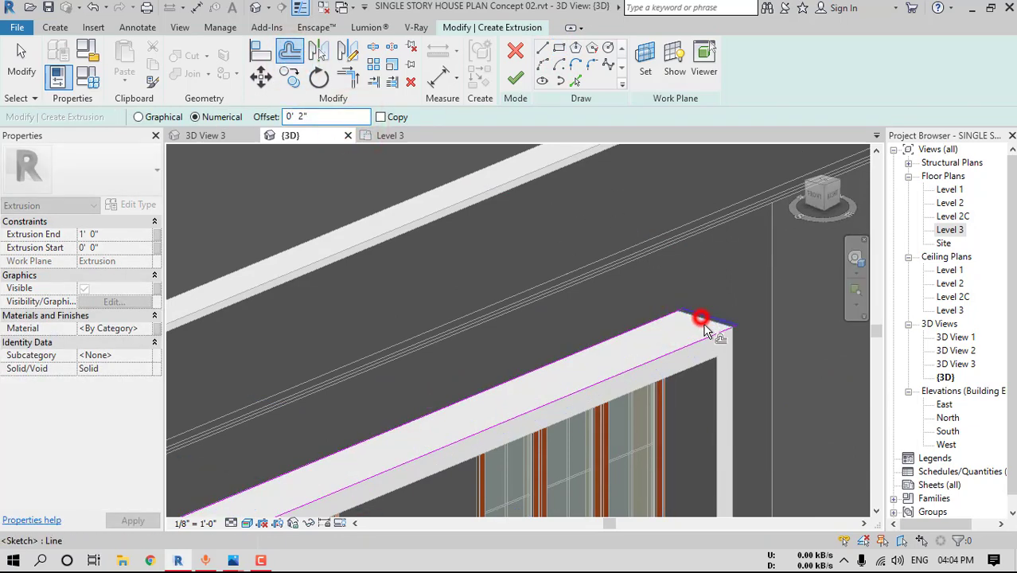
click(711, 337)
scroll(671, 378, down, 4)
scroll(497, 438, up, 5)
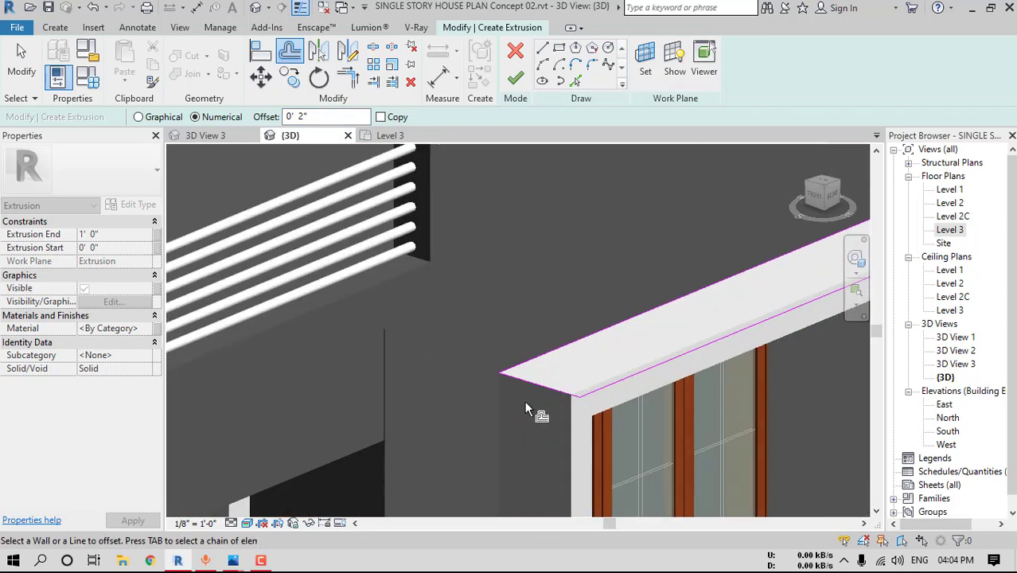
click(541, 396)
scroll(538, 382, down, 2)
Finish the cap extrusion, set its extrusion end to 2", and finish the in-place model
click(515, 77)
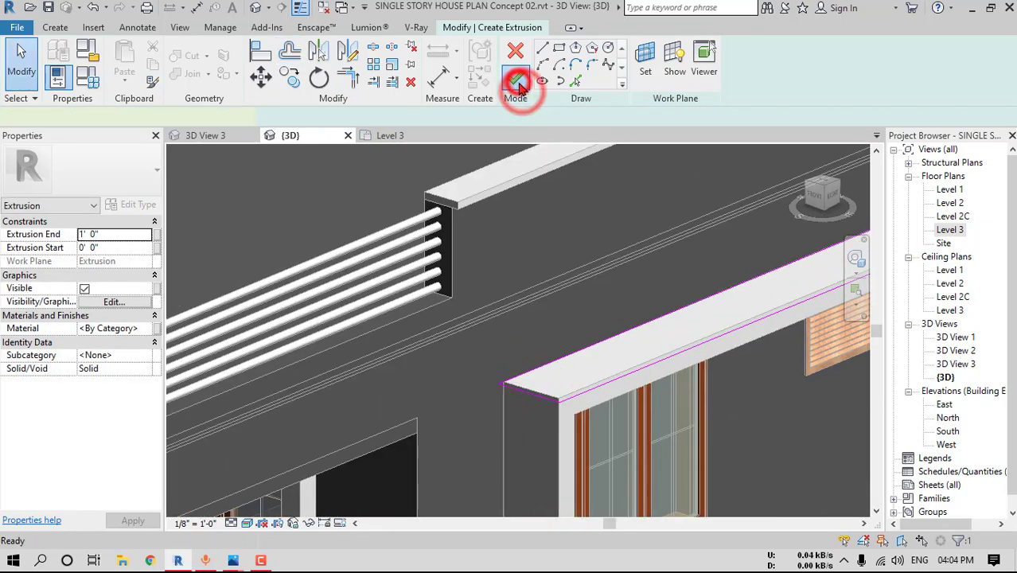
click(120, 234)
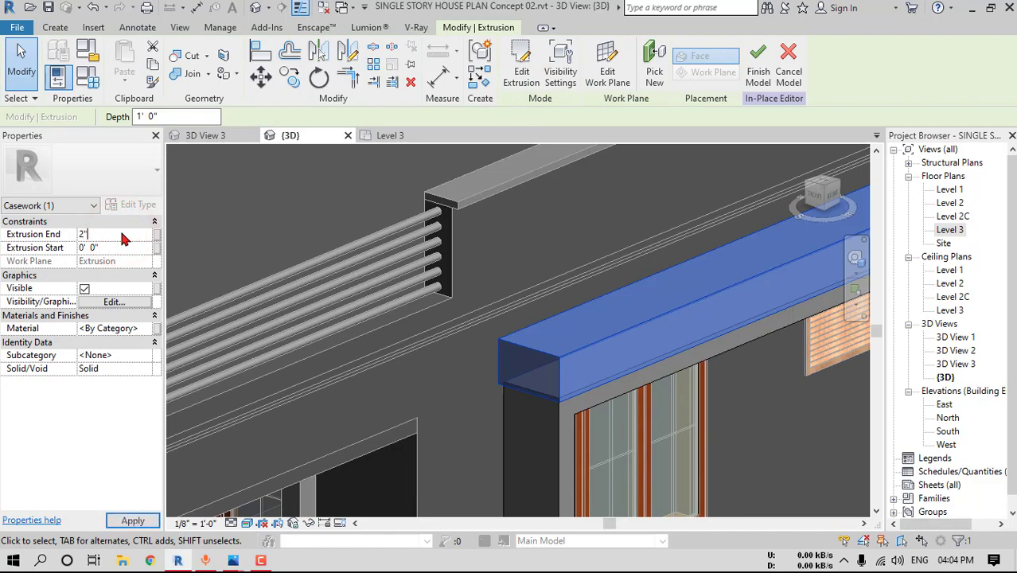
scroll(522, 236, down, 3)
key(Escape)
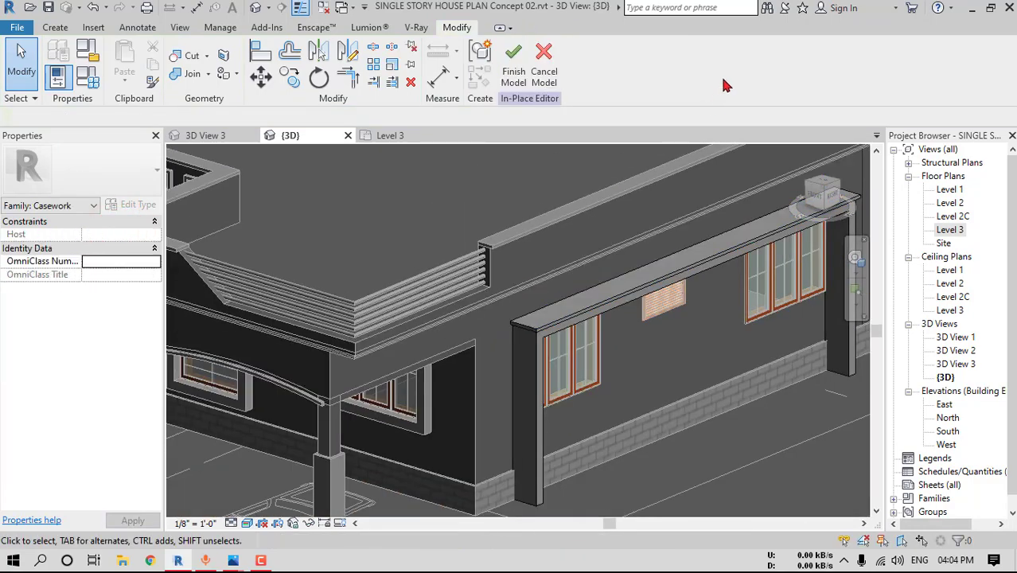
click(516, 77)
Open the Level 1 floor plan and set its visual style to Hidden Line
scroll(676, 416, down, 3)
shift+middle_drag(676, 416, 584, 375)
scroll(583, 374, up, 2)
scroll(381, 375, up, 4)
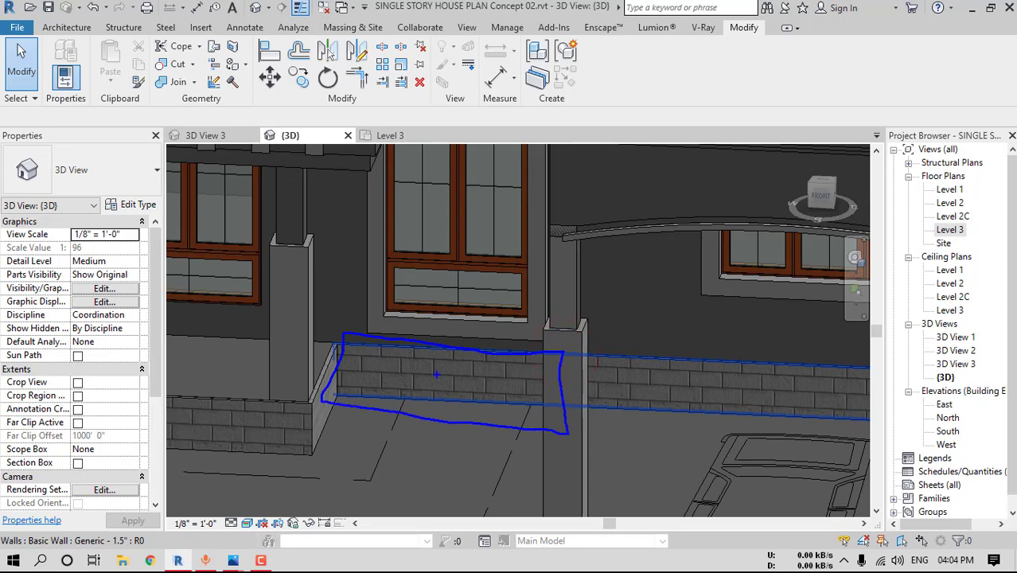
double_click(948, 190)
scroll(583, 381, up, 5)
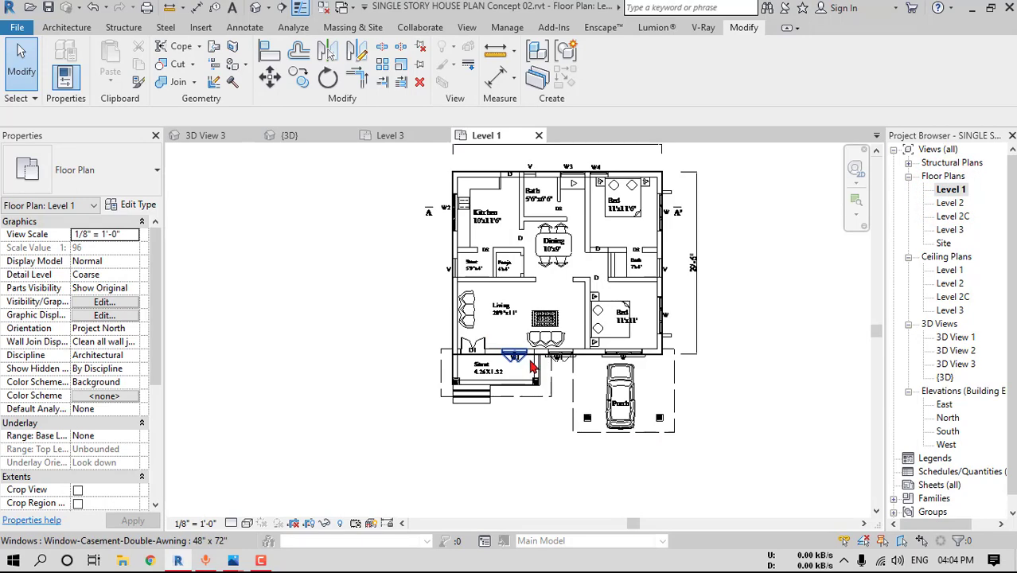
click(247, 522)
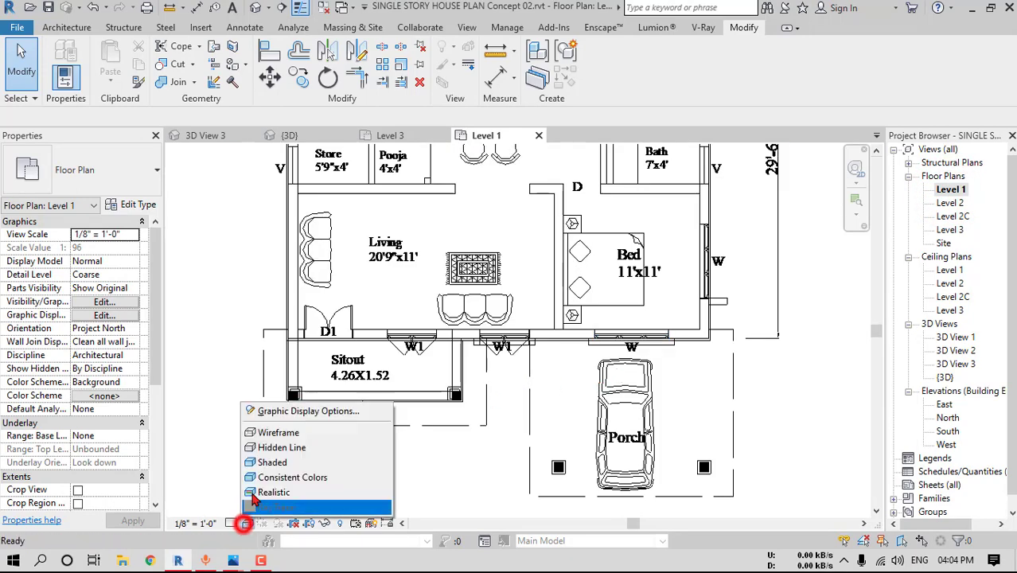
click(265, 450)
scroll(470, 381, up, 3)
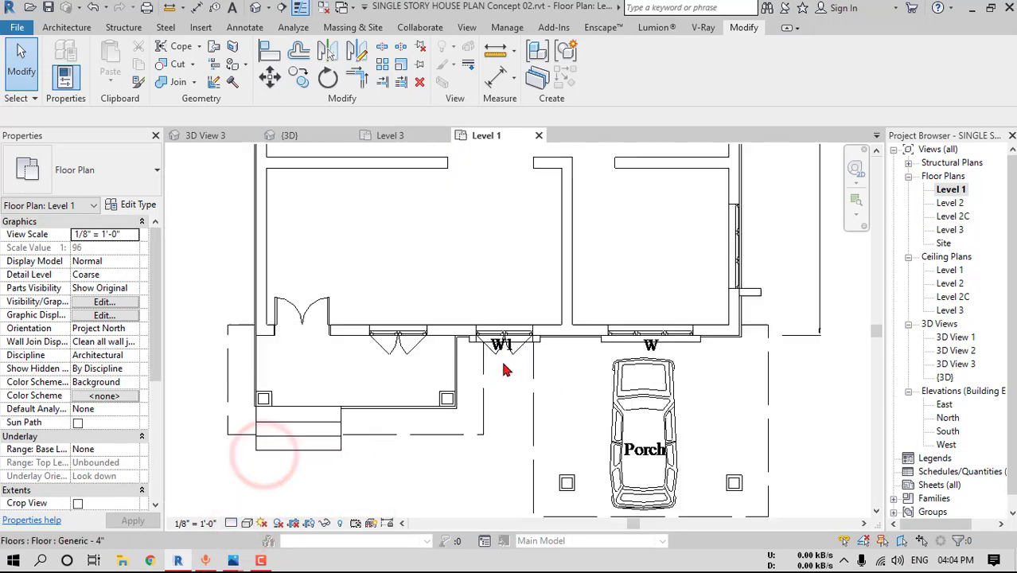
Draw a Generic - 9" wall, 5' high, from the sitout's side wall across the front of window W1
click(467, 400)
scroll(468, 400, down, 2)
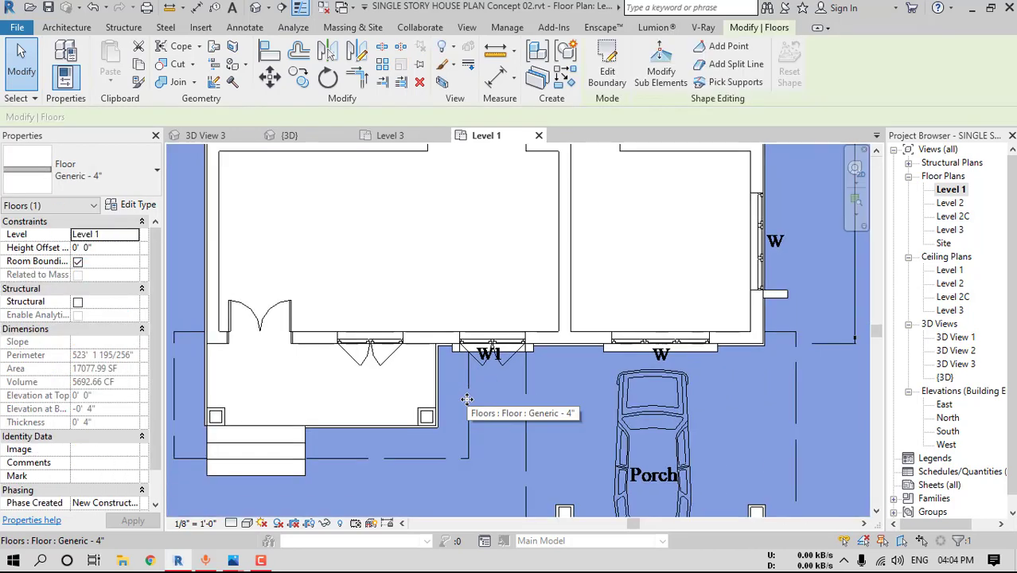
key(Escape)
scroll(454, 372, up, 3)
click(64, 28)
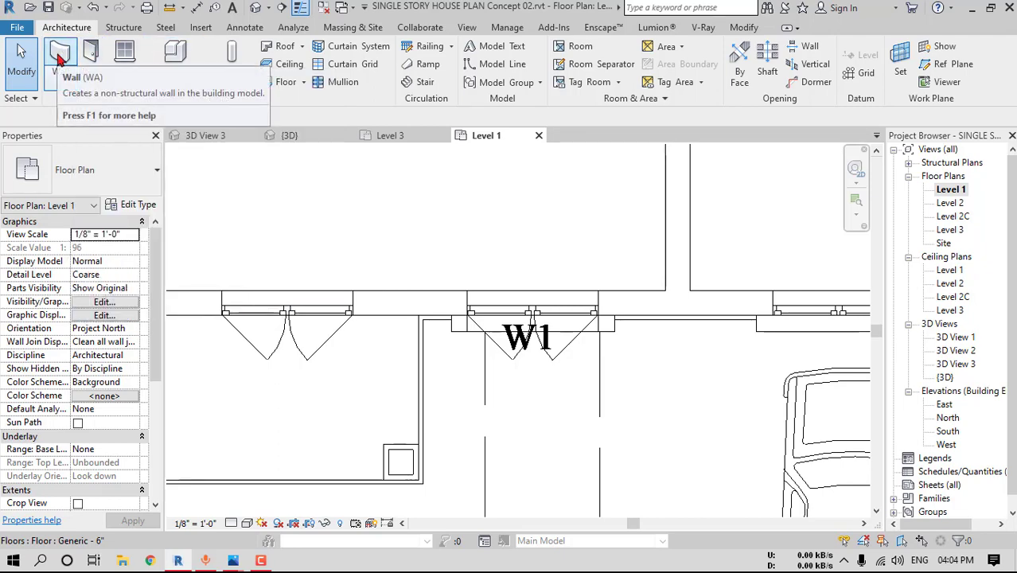
click(60, 57)
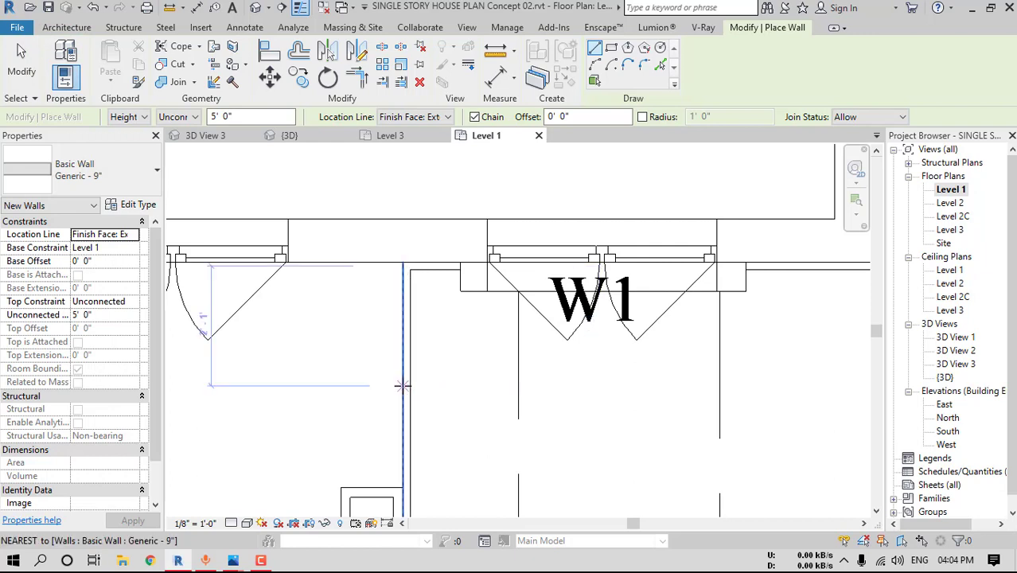
click(403, 379)
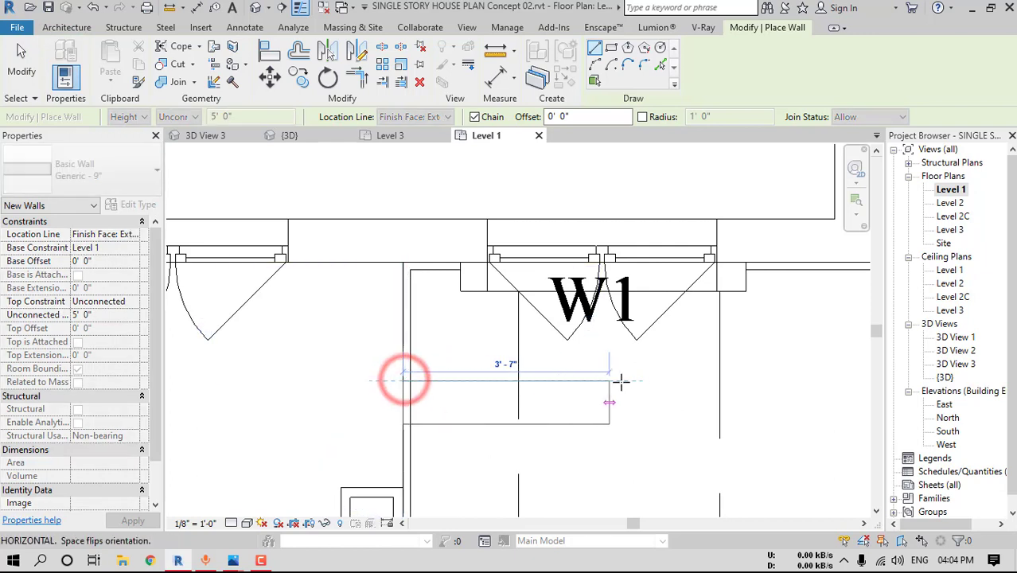
click(784, 382)
key(Escape)
key(Escape)
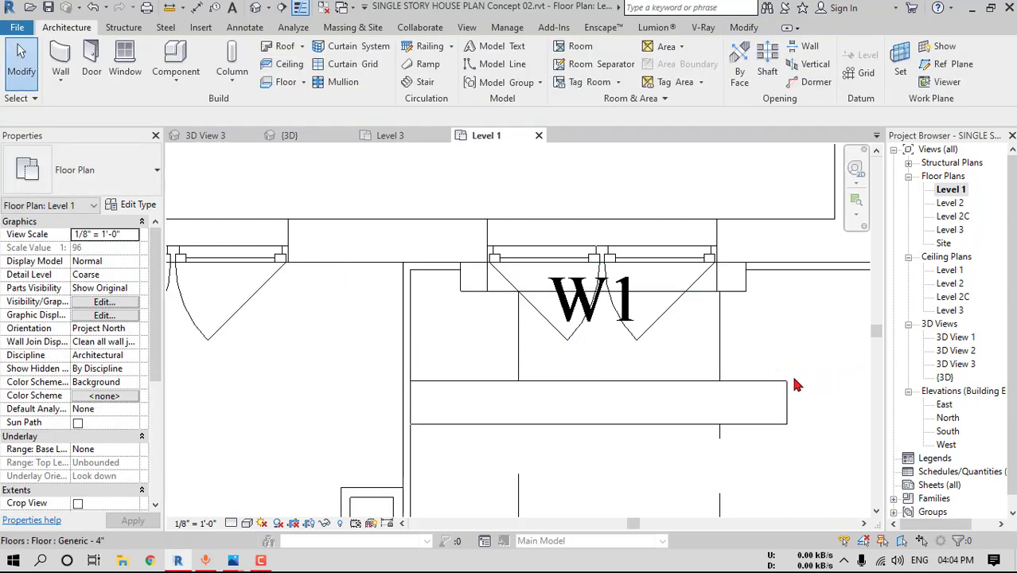
Draw a second wall from the first wall's free end back to the house's front wall
click(64, 64)
click(787, 381)
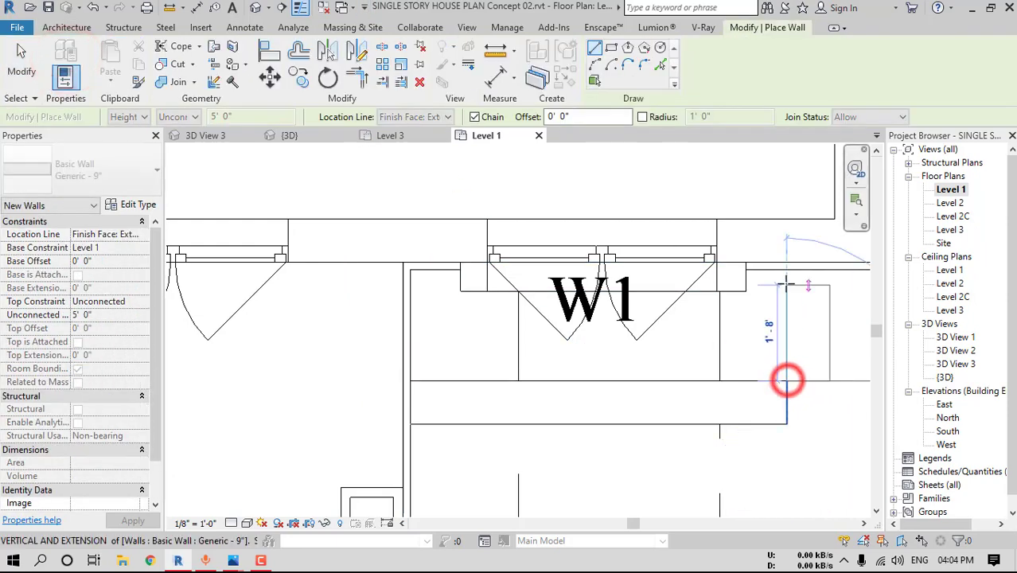
click(790, 262)
key(Escape)
key(Escape)
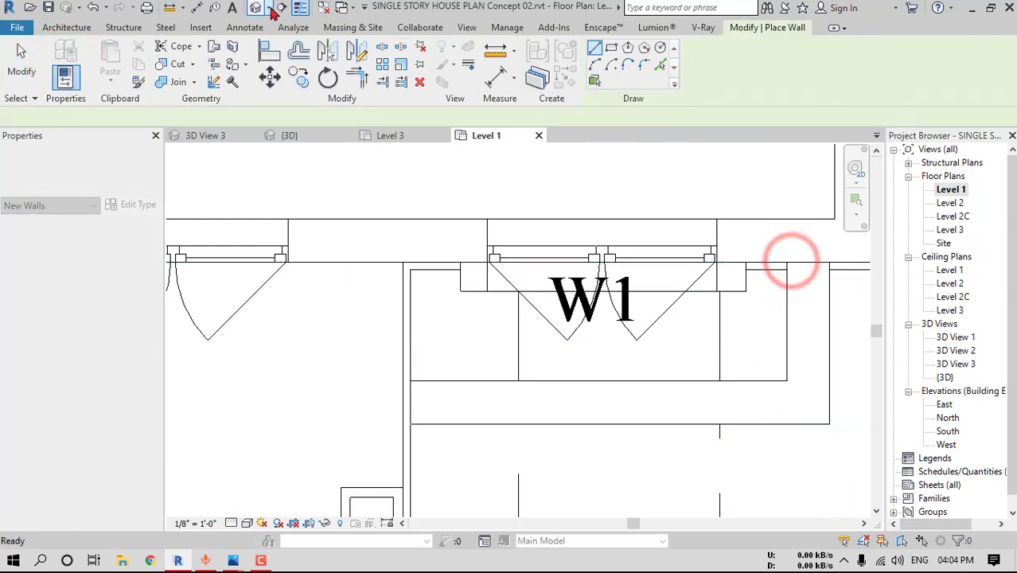
Constrain the tops of both new walls to the level 1' 6" above Level 1, working in the 3D view
click(255, 8)
shift+middle_drag(561, 256, 545, 325)
scroll(474, 307, up, 3)
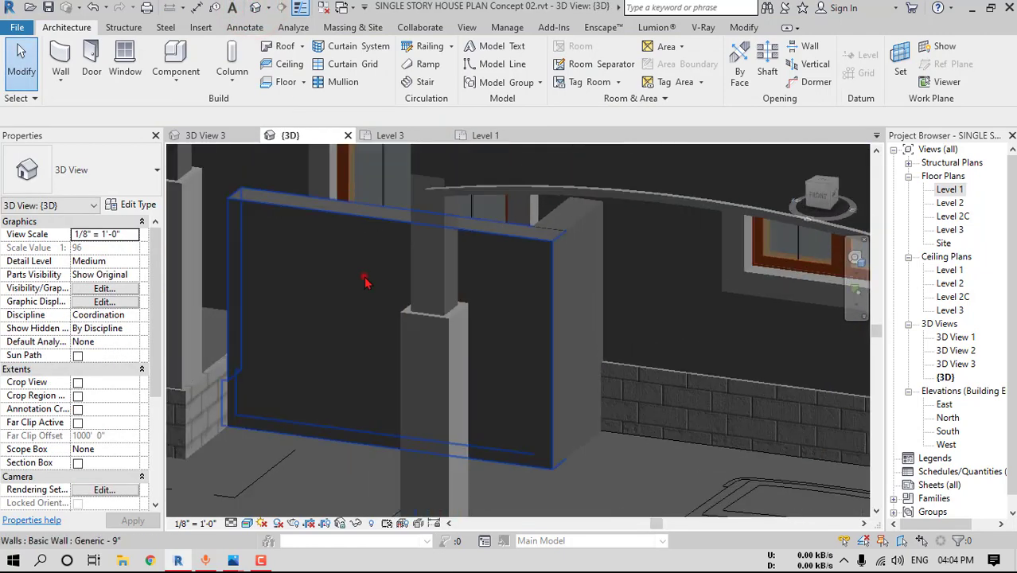
click(363, 278)
ctrl+click(587, 252)
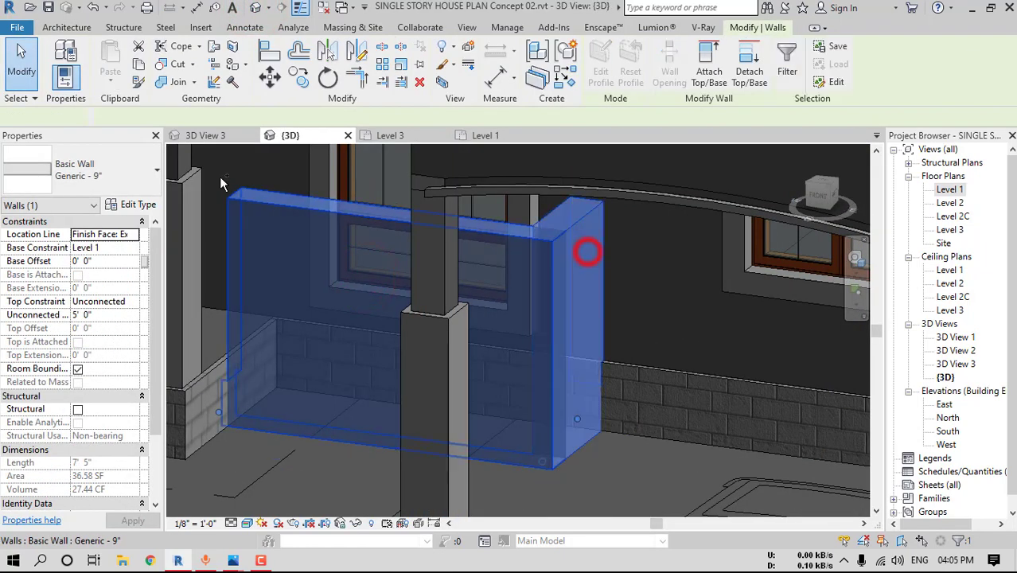
click(132, 300)
click(122, 347)
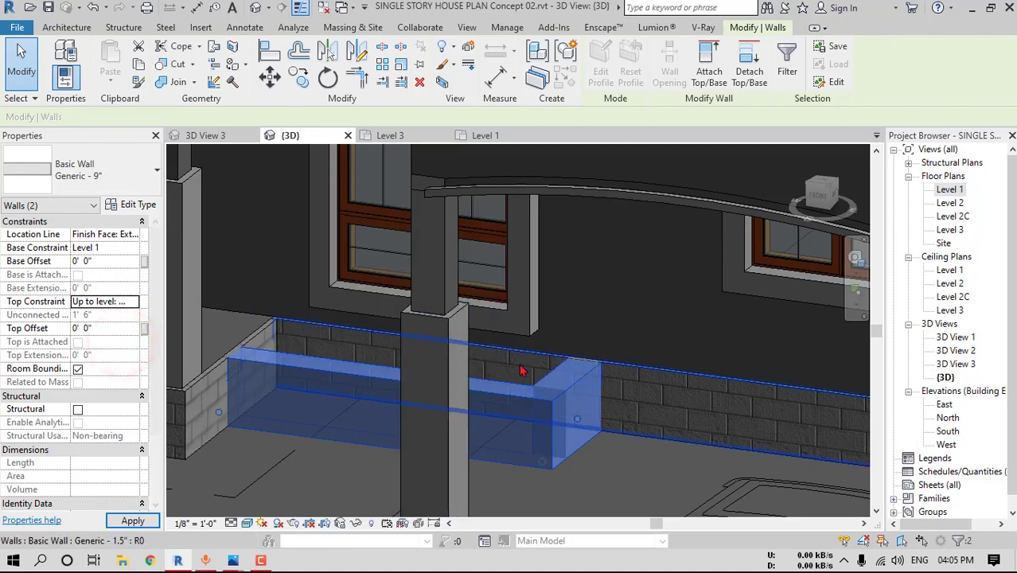
Change the type of both new walls to Generic - 5"
click(96, 170)
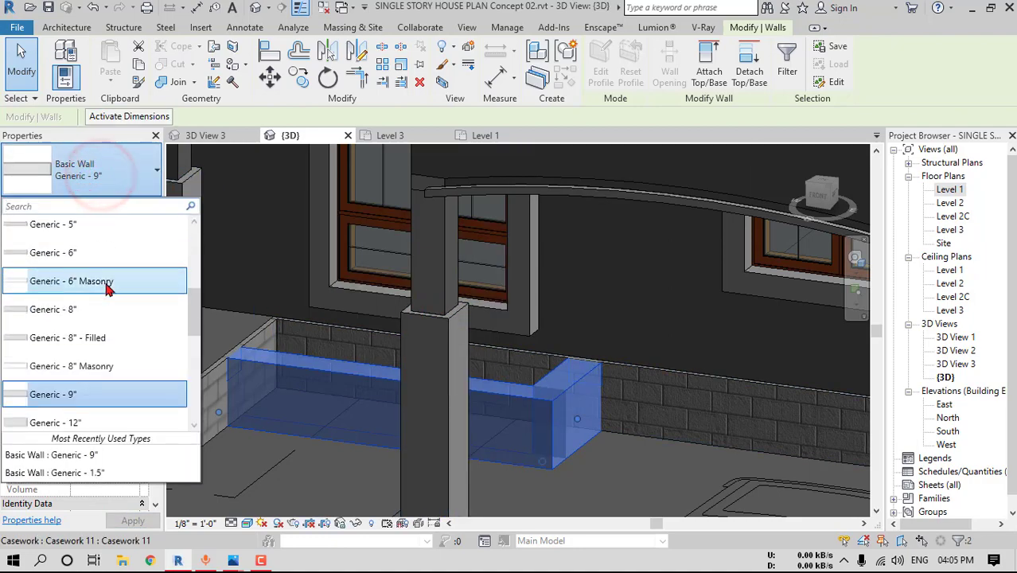
click(94, 331)
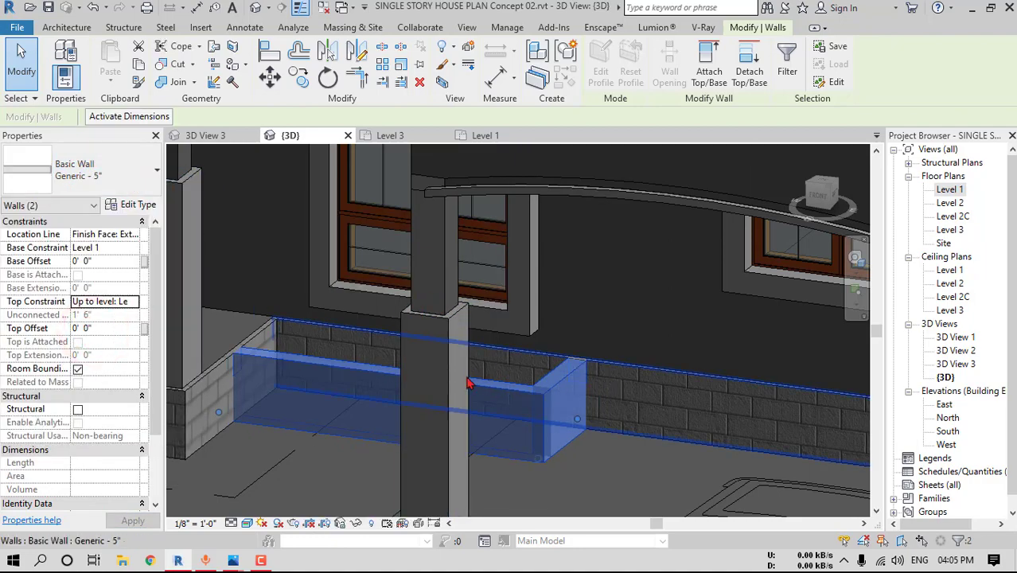
key(Escape)
Align the outer face of the short return wall with the side face of the nearest porch pillar
mouse_move(555, 397)
shift+middle_down()
mouse_move(567, 423)
mouse_move(561, 407)
shift+middle_up()
scroll(561, 409, down, 3)
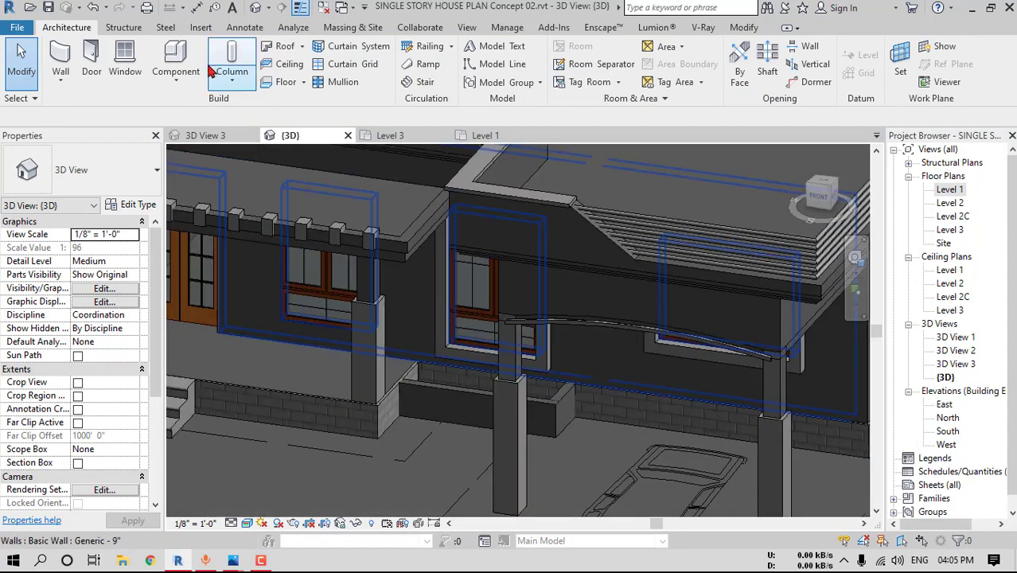
key(l)
scroll(536, 393, up, 5)
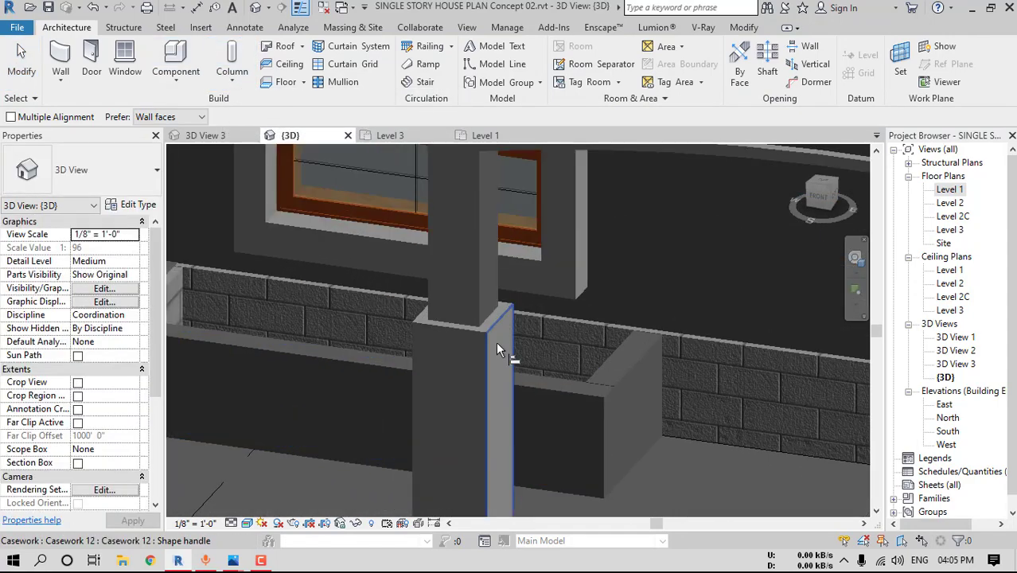
click(496, 343)
scroll(551, 359, down, 6)
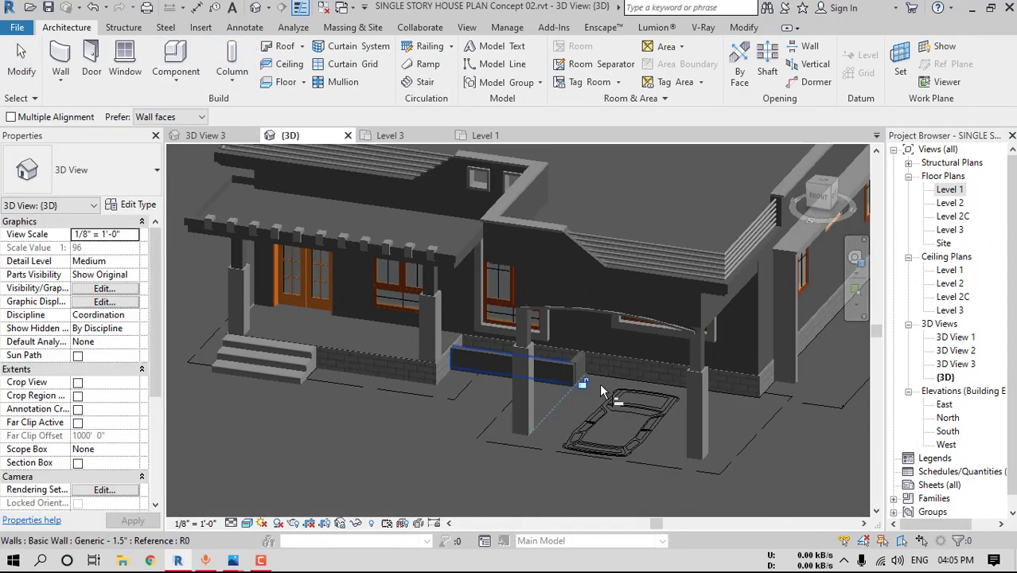
Open the Level 1 floor plan and start an extrusion in a new in-place Casework model
shift+middle_drag(608, 386, 565, 398)
shift+middle_drag(519, 238, 446, 358)
scroll(443, 362, up, 3)
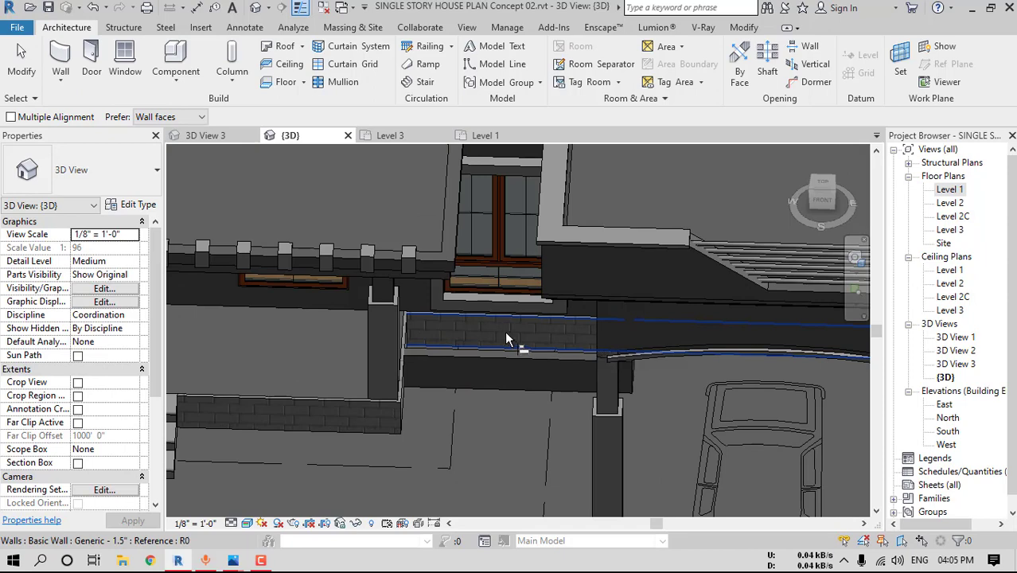
double_click(952, 191)
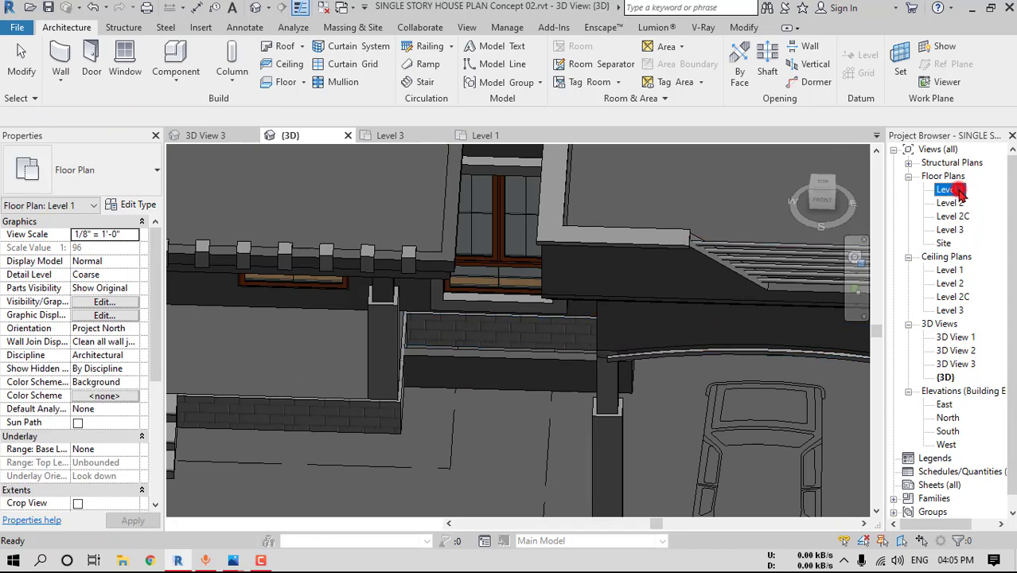
click(167, 85)
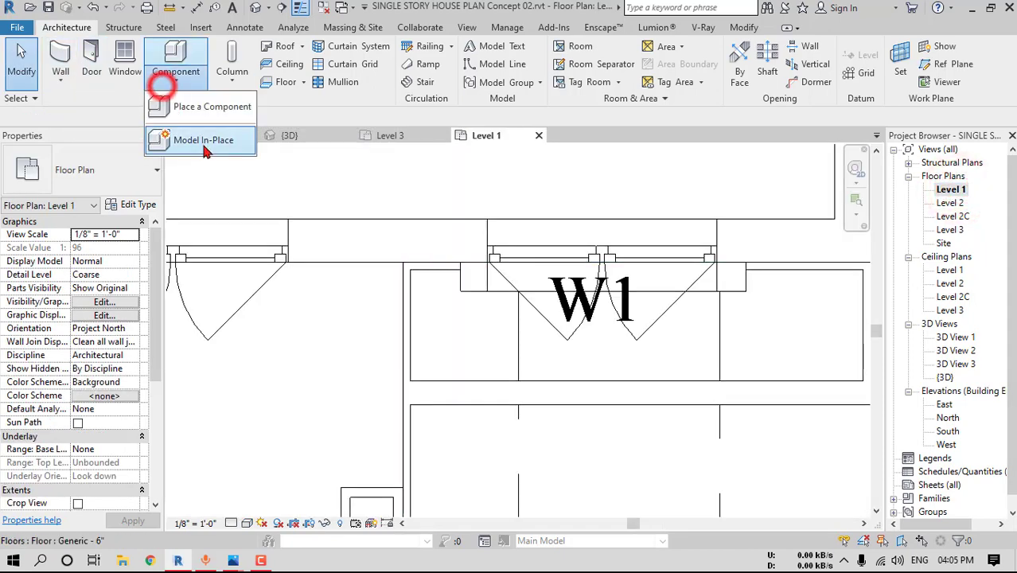
click(189, 137)
click(538, 438)
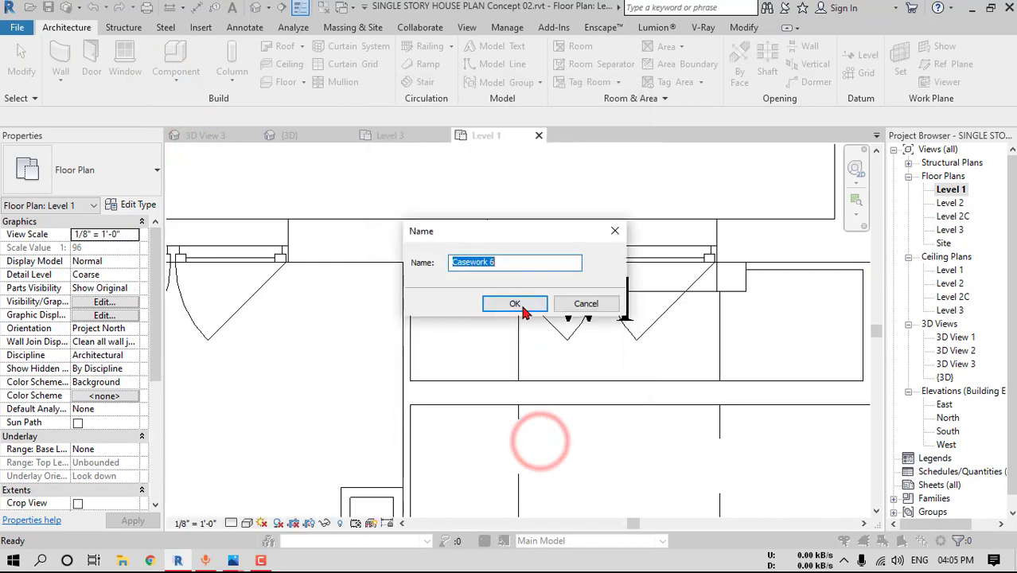
click(525, 303)
click(135, 54)
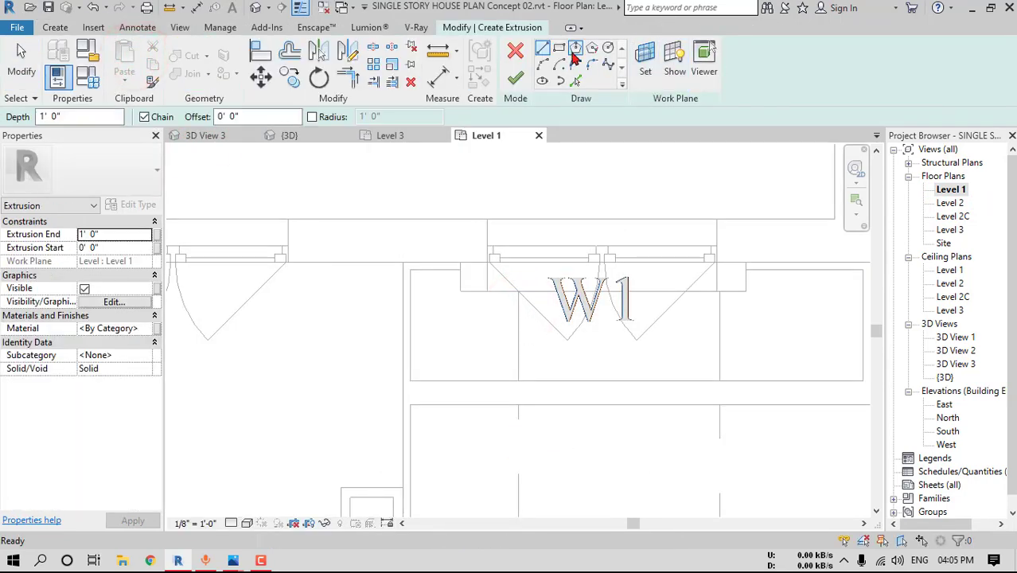
Sketch a rectangle filling the area enclosed by the new low walls and finish the extrusion with a 1' 0" extrusion end
click(558, 49)
click(410, 377)
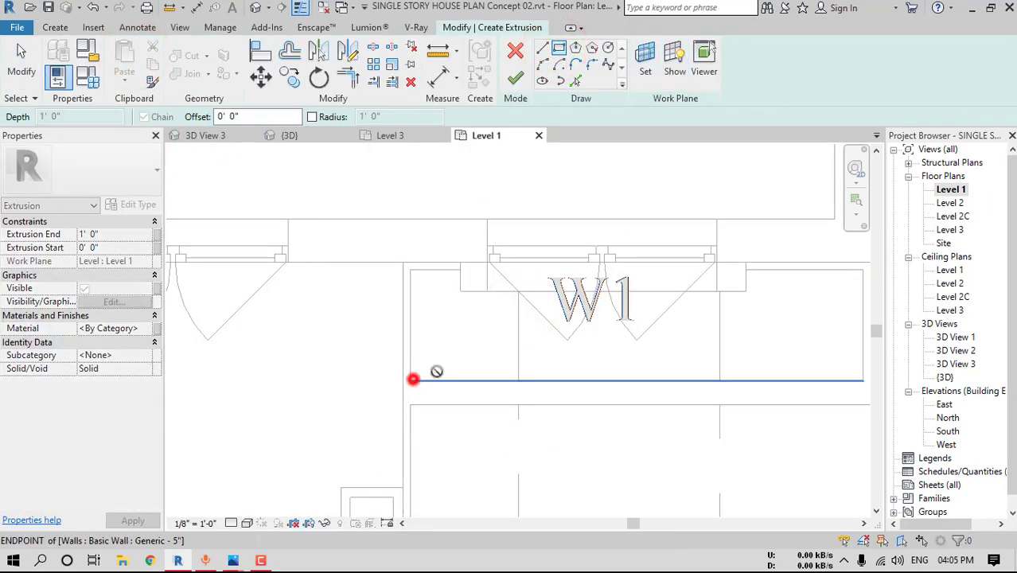
click(804, 273)
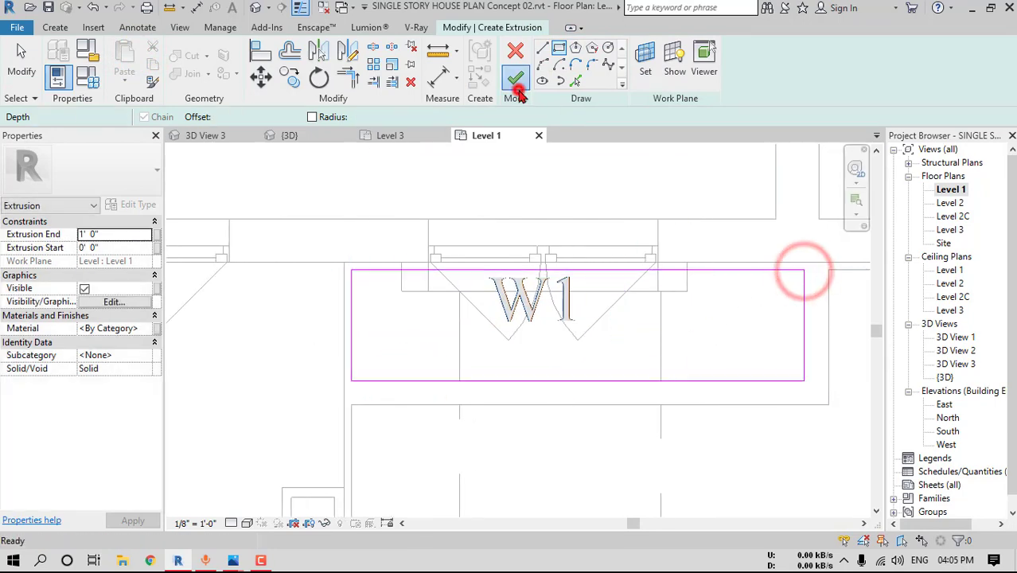
click(516, 78)
Align the extrusion's top face with the top of the low wall and finish the in-place model
click(255, 8)
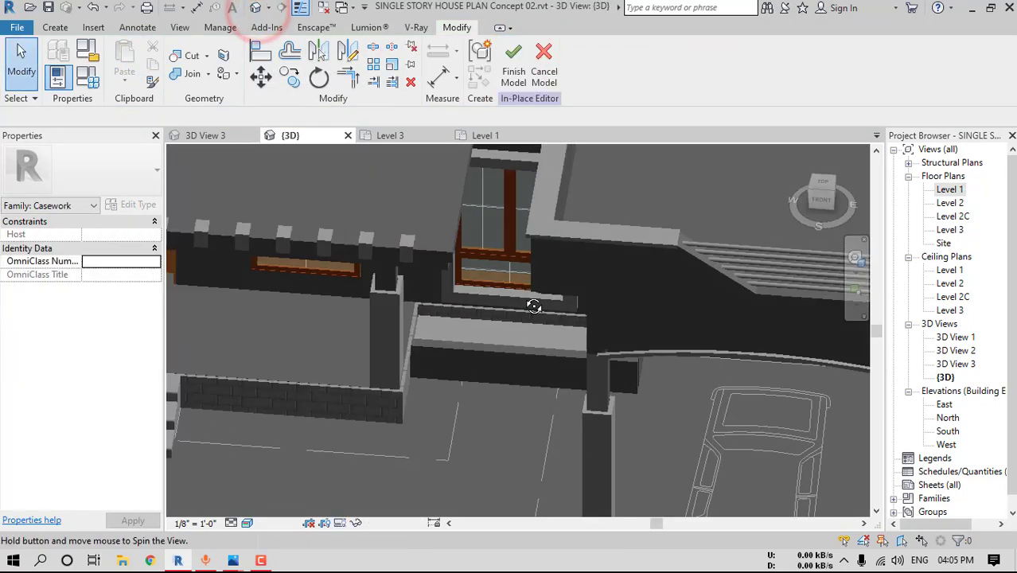
click(256, 50)
scroll(464, 304, up, 5)
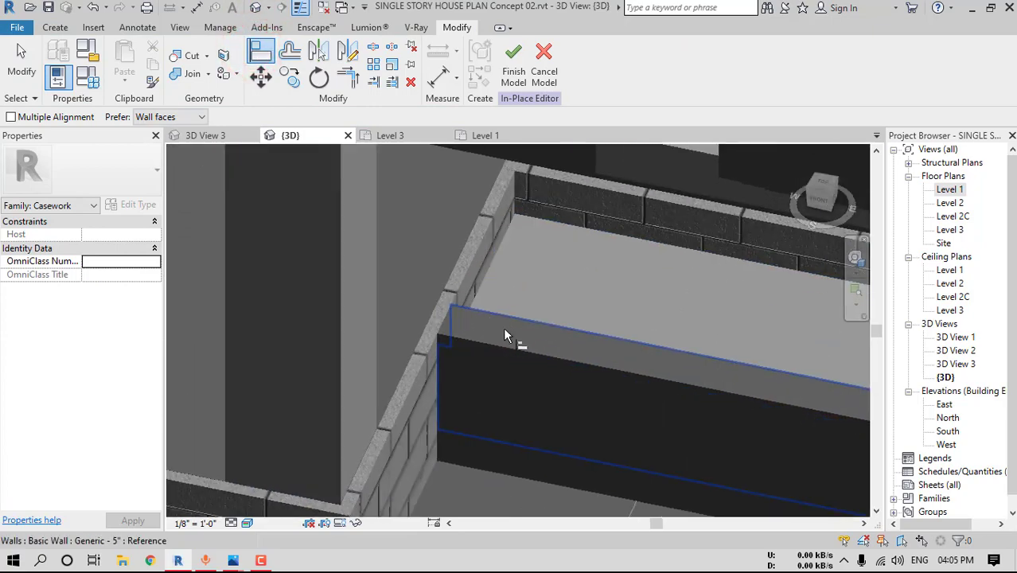
click(504, 330)
click(566, 291)
scroll(557, 302, down, 3)
shift+middle_drag(597, 335, 633, 298)
scroll(594, 302, up, 4)
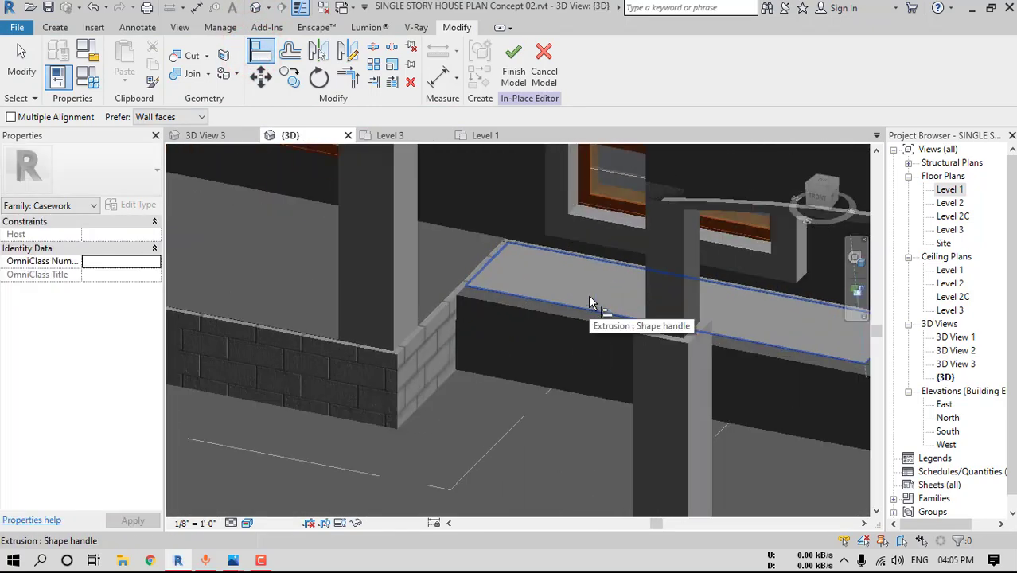
scroll(590, 302, down, 5)
click(590, 303)
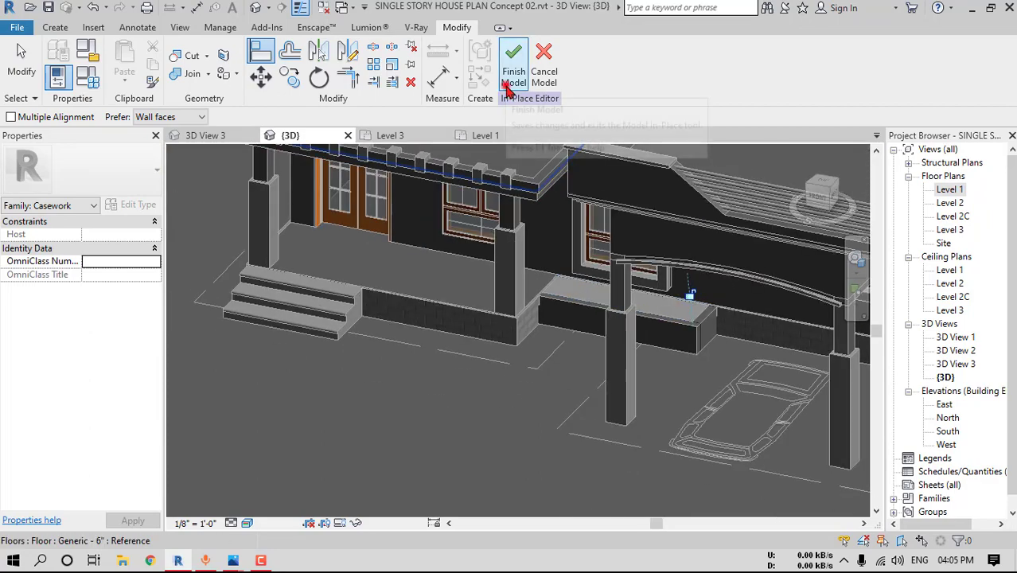
click(509, 90)
Examine the house's two side elevations, comparing their windows, sunshades and parapet walls
shift+middle_drag(605, 334, 607, 356)
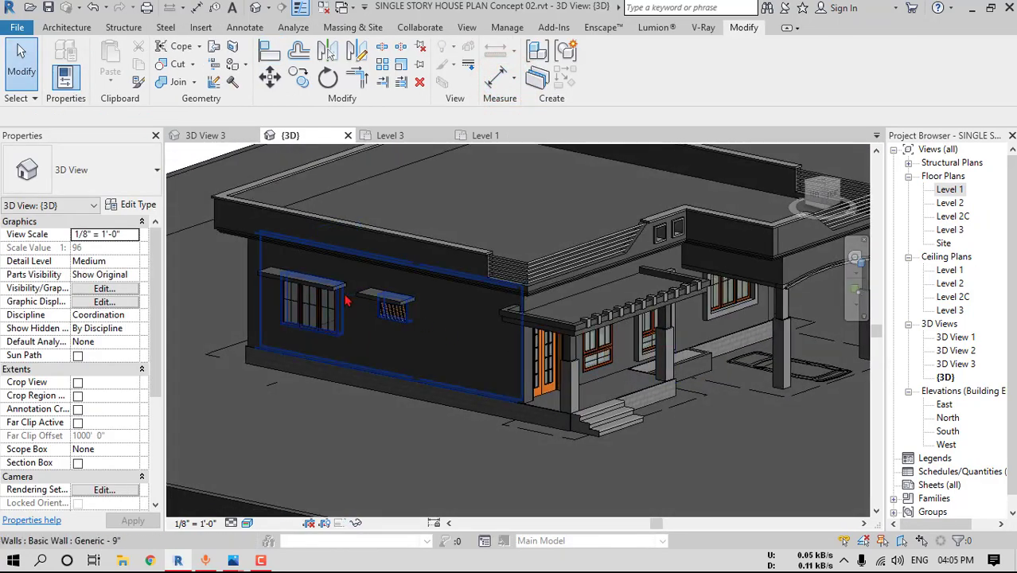
scroll(345, 300, up, 2)
scroll(327, 303, down, 3)
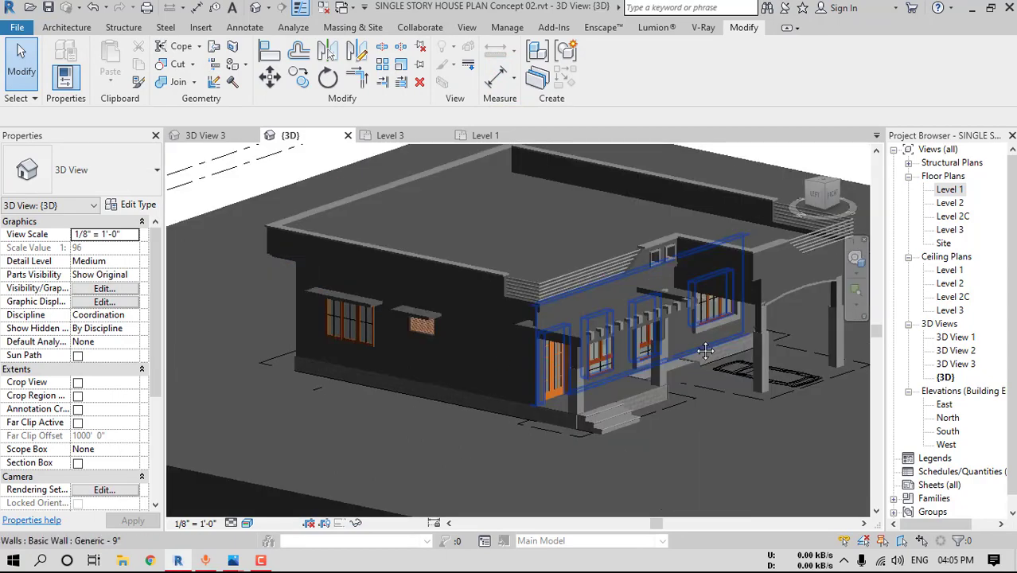
shift+middle_drag(327, 303, 452, 371)
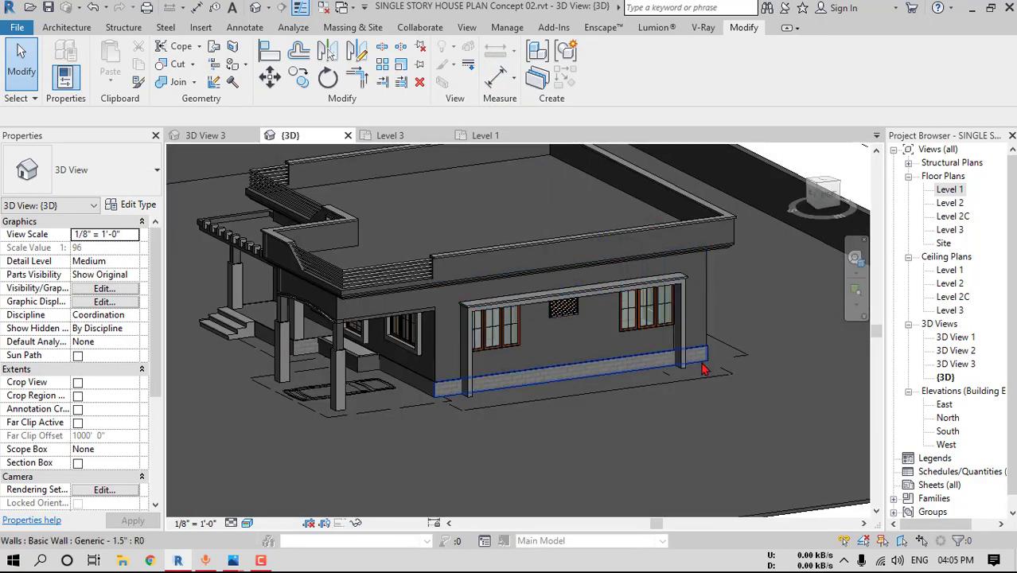
shift+middle_drag(703, 369, 472, 332)
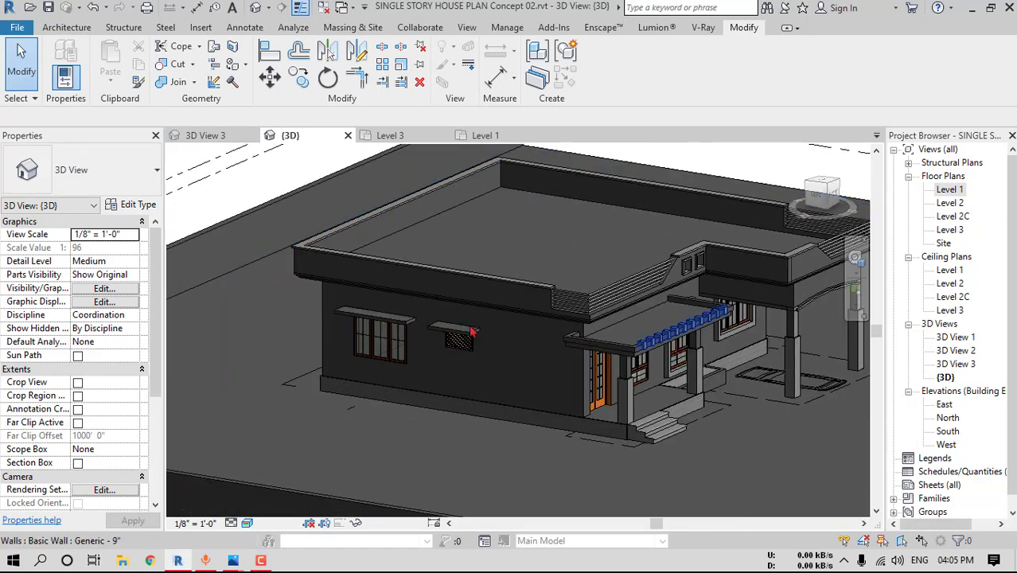
shift+middle_drag(404, 340, 727, 325)
scroll(472, 298, up, 5)
Open the profile of the parapet wall above the framed windows for editing, viewed squarely from the right side
click(470, 288)
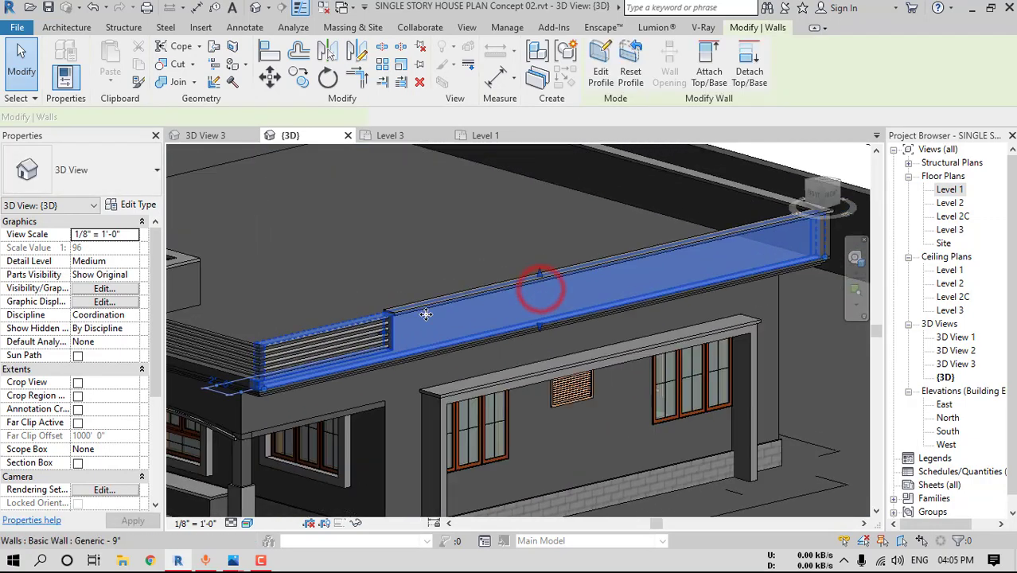
click(832, 199)
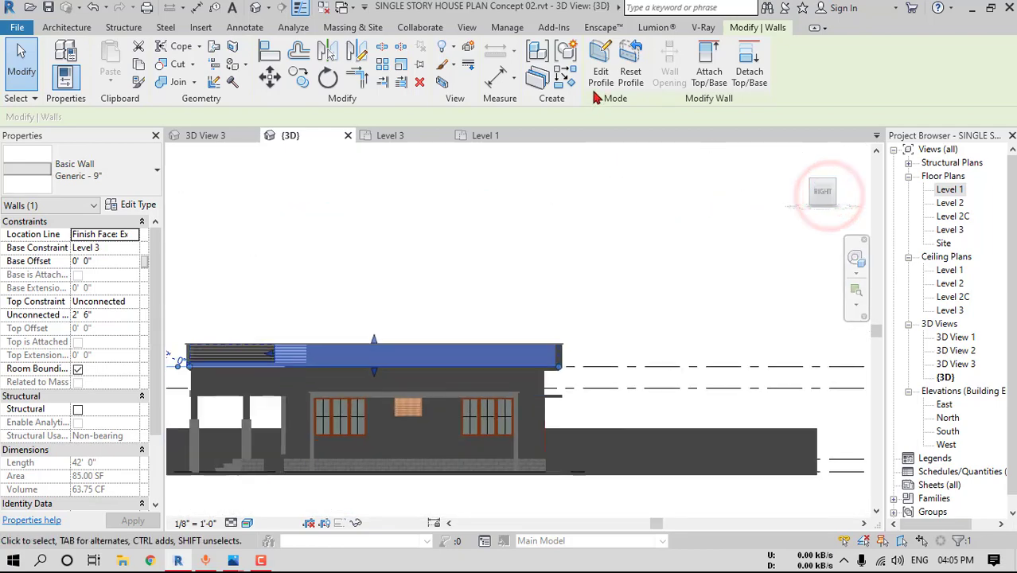
click(600, 67)
scroll(601, 329, up, 2)
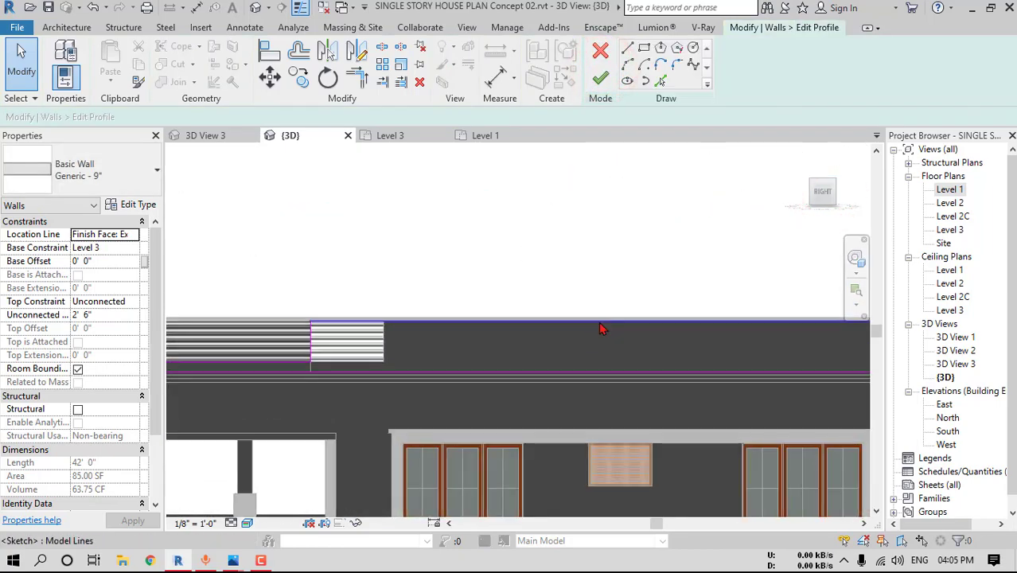
middle_drag(599, 323, 569, 333)
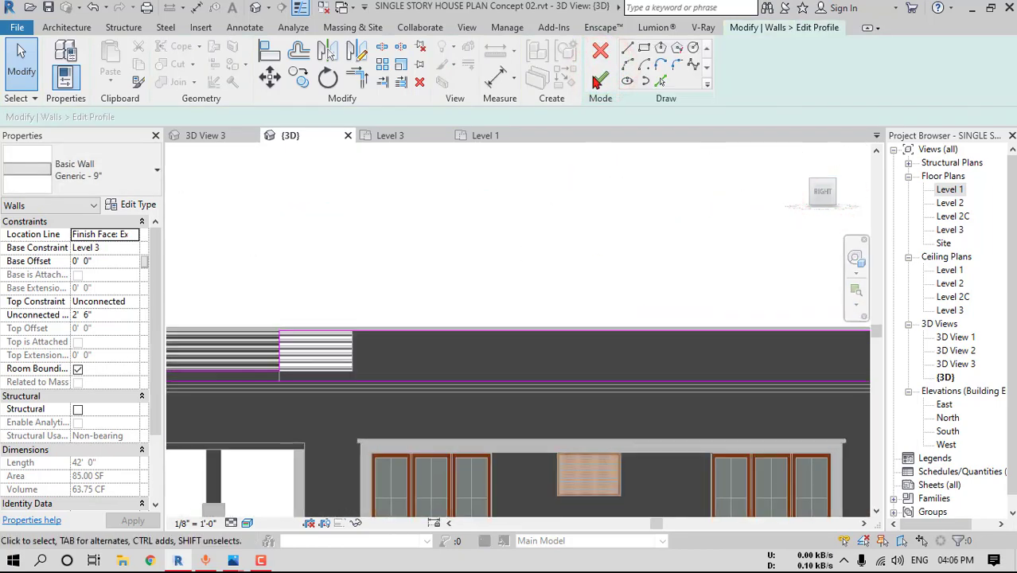
Try to offset the profile's vertical step line by 8' 0" along the parapet without copying it
click(628, 49)
middle_drag(420, 290, 559, 277)
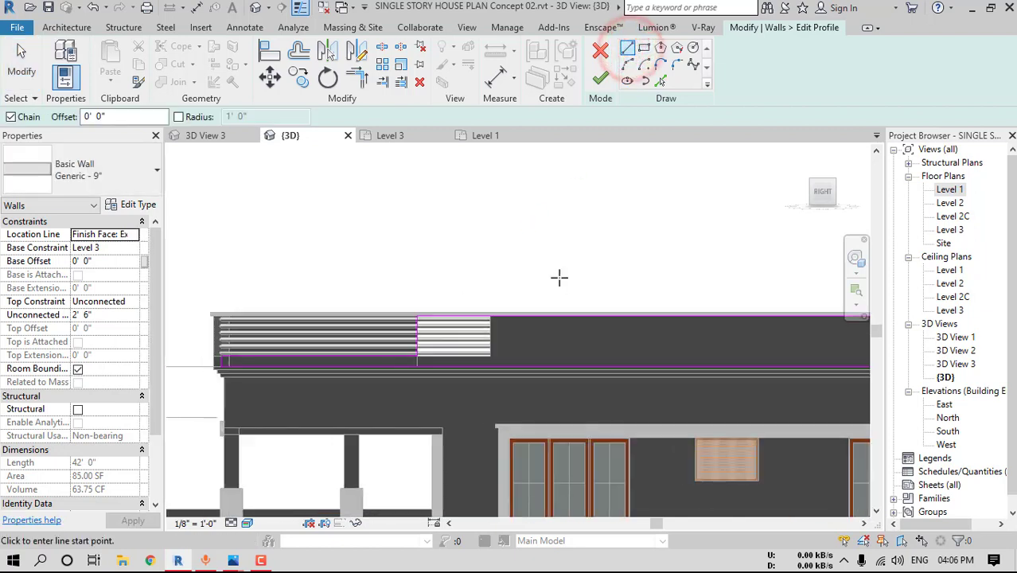
middle_drag(595, 310, 551, 304)
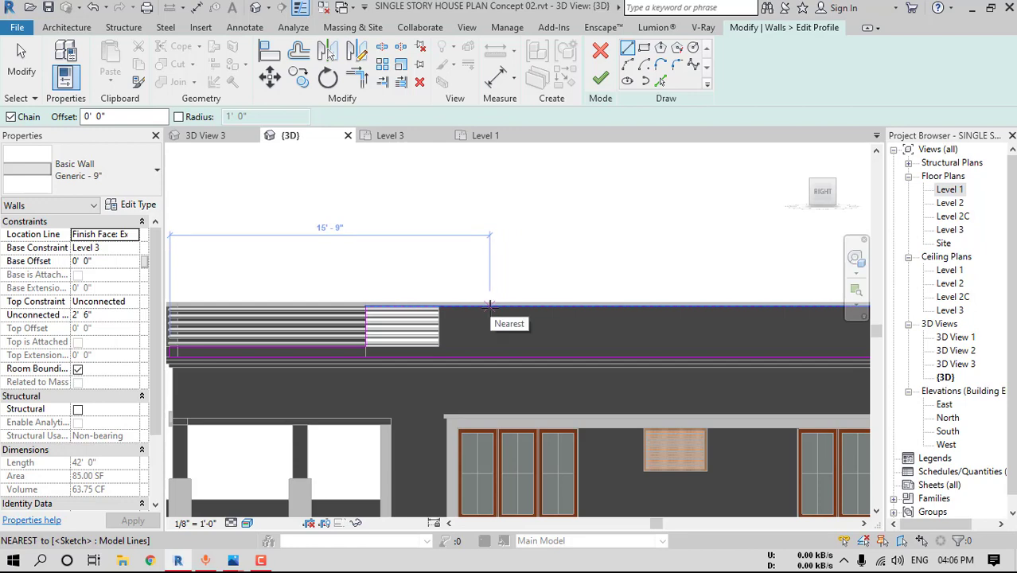
click(299, 50)
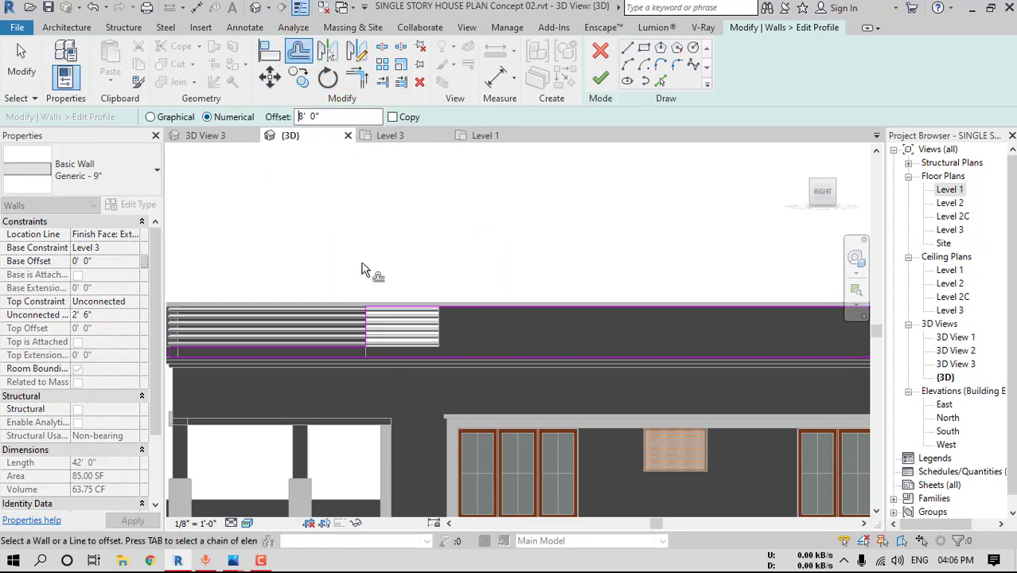
click(370, 334)
scroll(611, 331, down, 3)
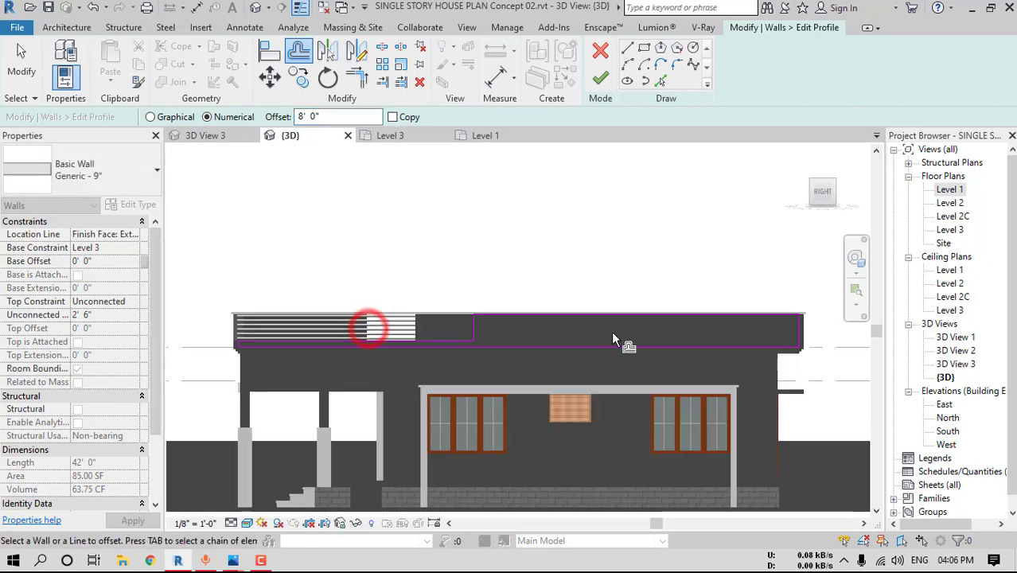
scroll(473, 317, up, 3)
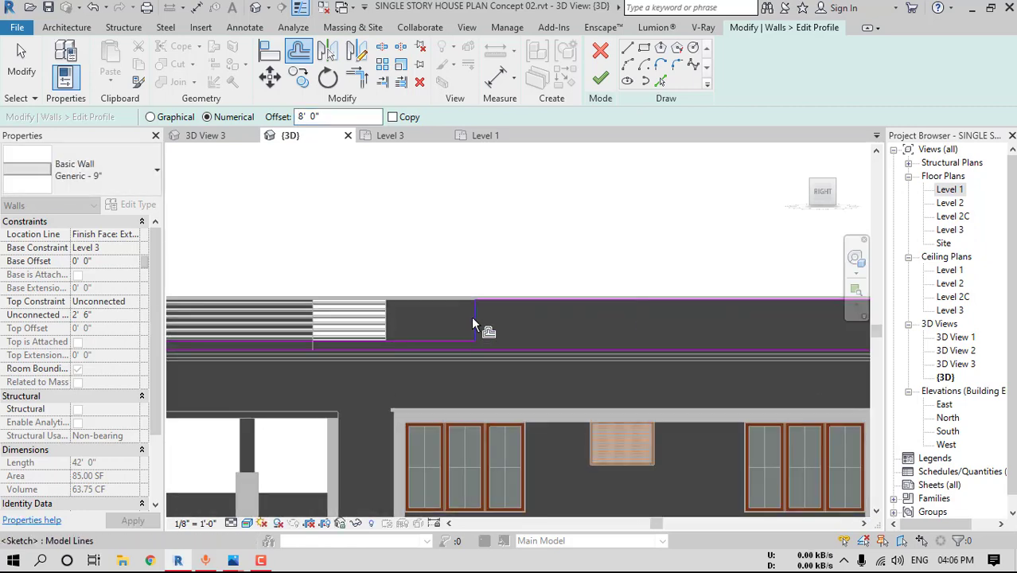
click(473, 320)
Switch the view to Hidden Line and offset a copy of the vertical step line 8' 0" along the parapet
click(392, 117)
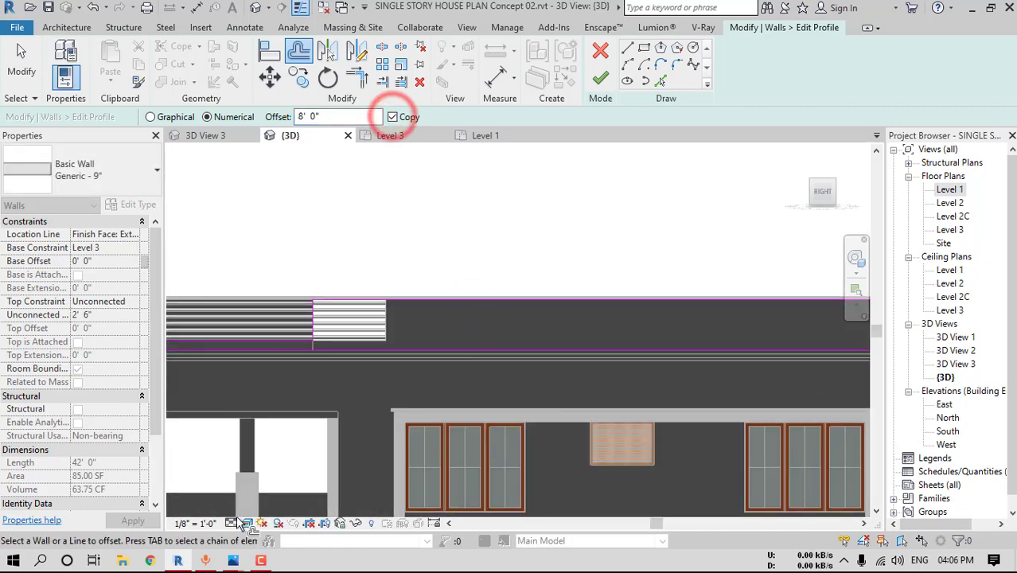
click(246, 523)
click(262, 444)
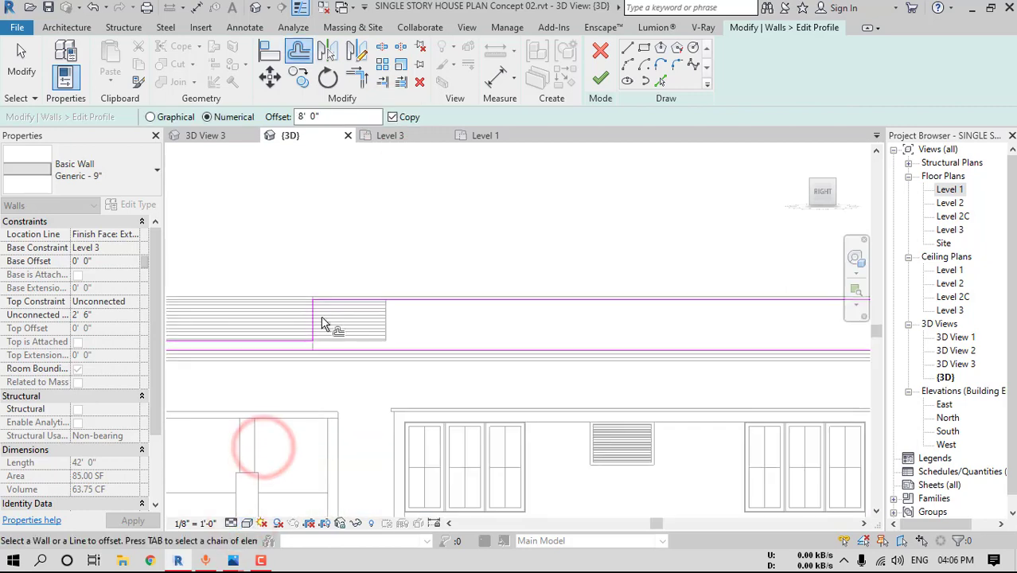
click(315, 320)
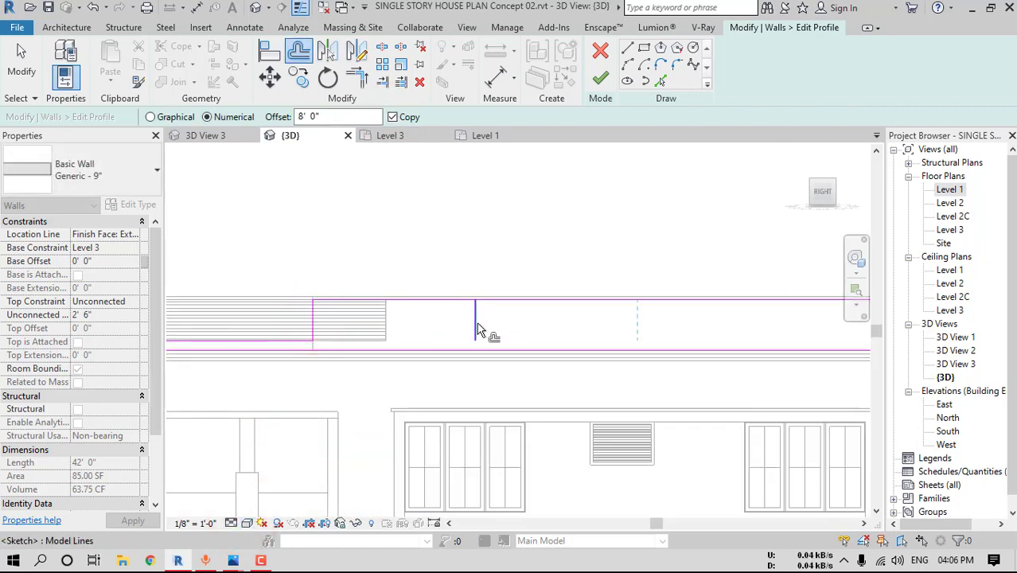
middle_drag(477, 326, 305, 340)
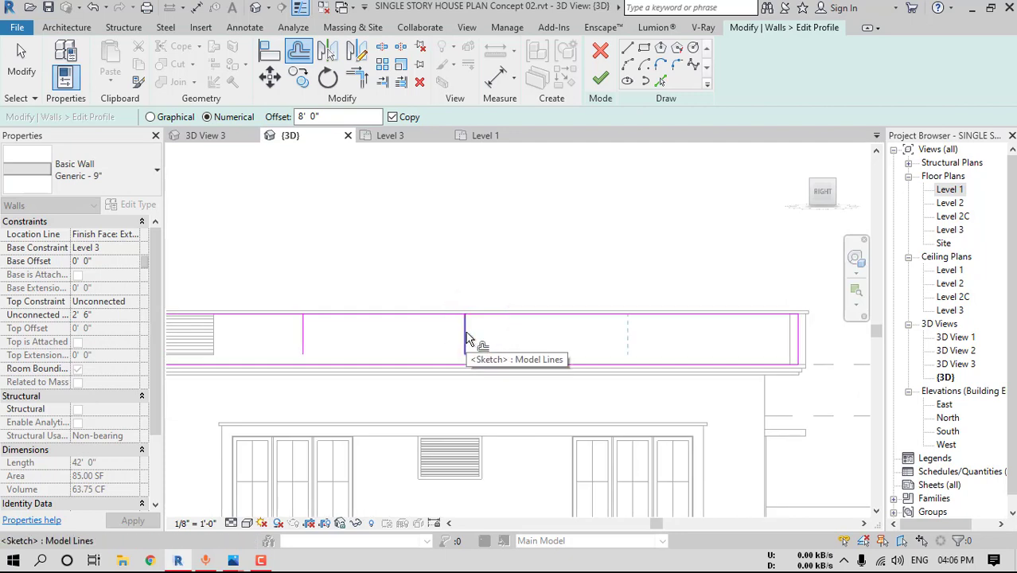
Replace the second offset line with three vertical copies spaced 6' 0" apart beyond the first offset line
key(Escape)
click(466, 338)
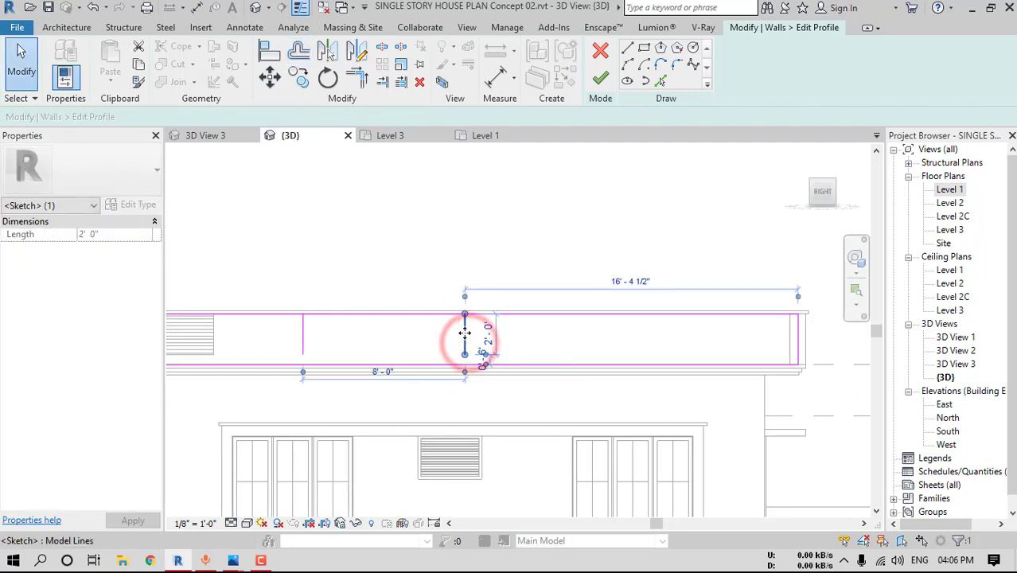
key(Delete)
click(300, 54)
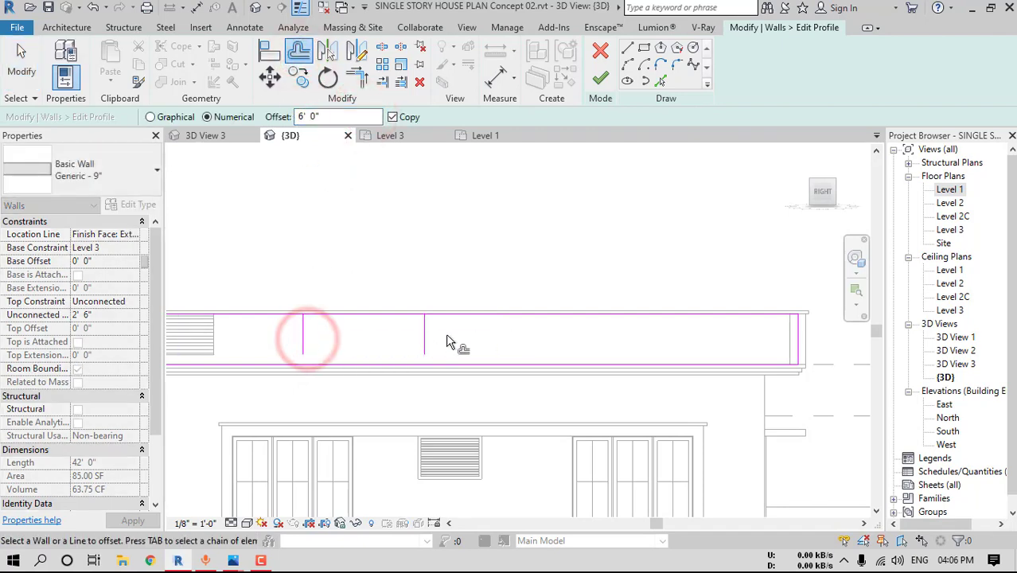
click(547, 335)
key(Escape)
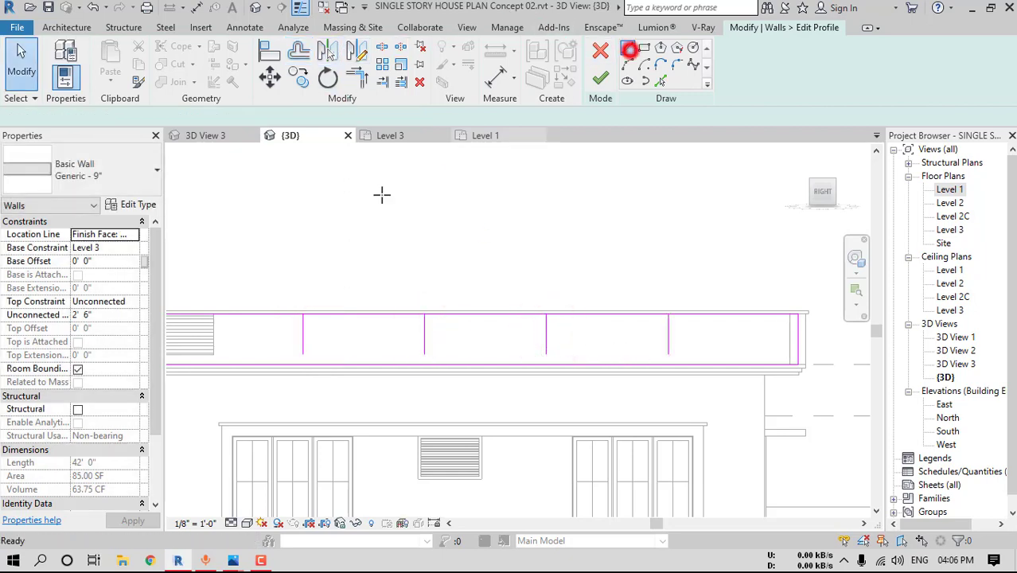
Draw horizontal lines joining the lower ends of the first and second pairs of vertical lines to form two recesses
click(303, 354)
click(424, 354)
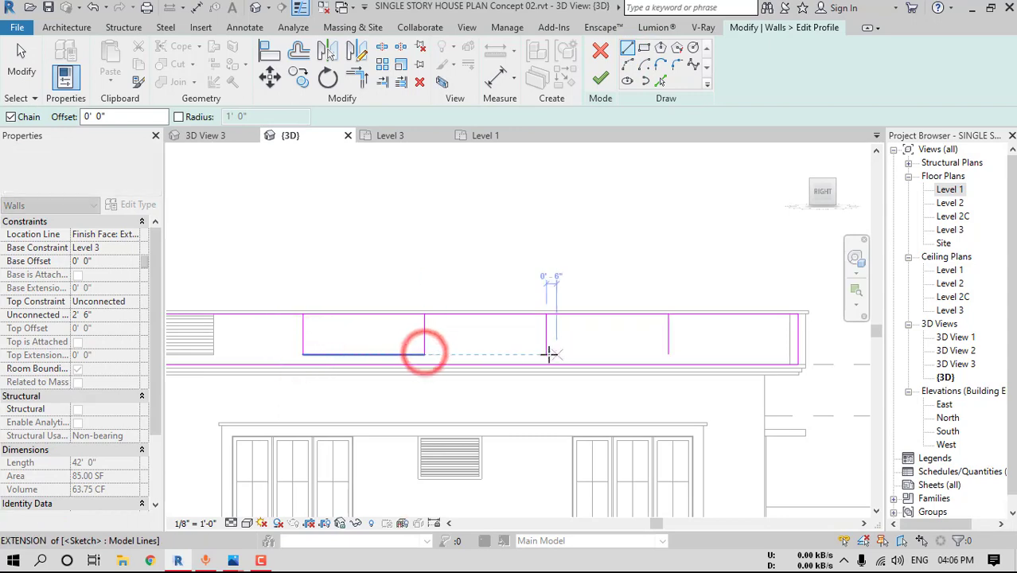
click(546, 354)
click(669, 354)
key(Escape)
key(Escape)
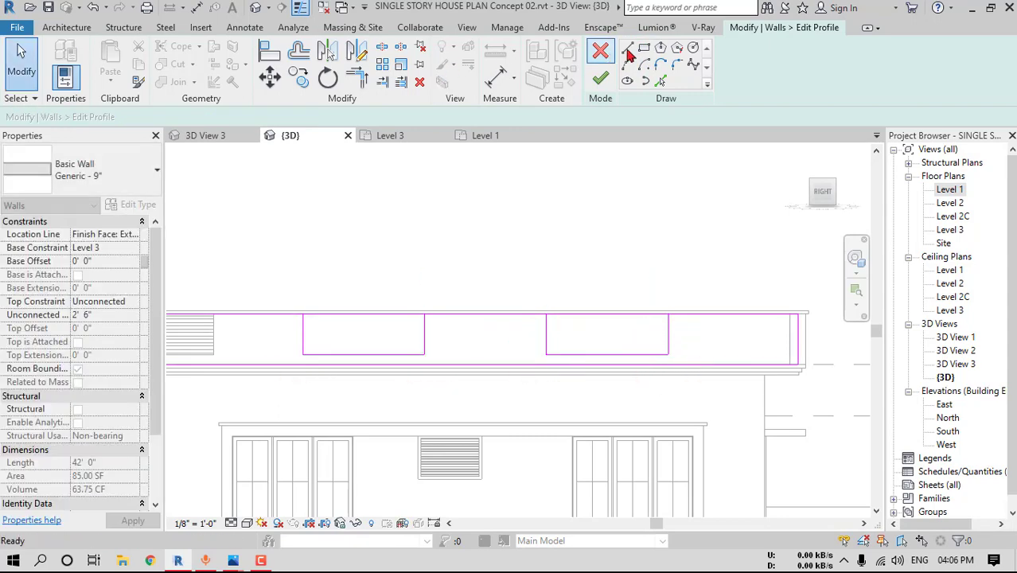
Split the profile's top line above each of the two recesses
click(382, 46)
click(381, 313)
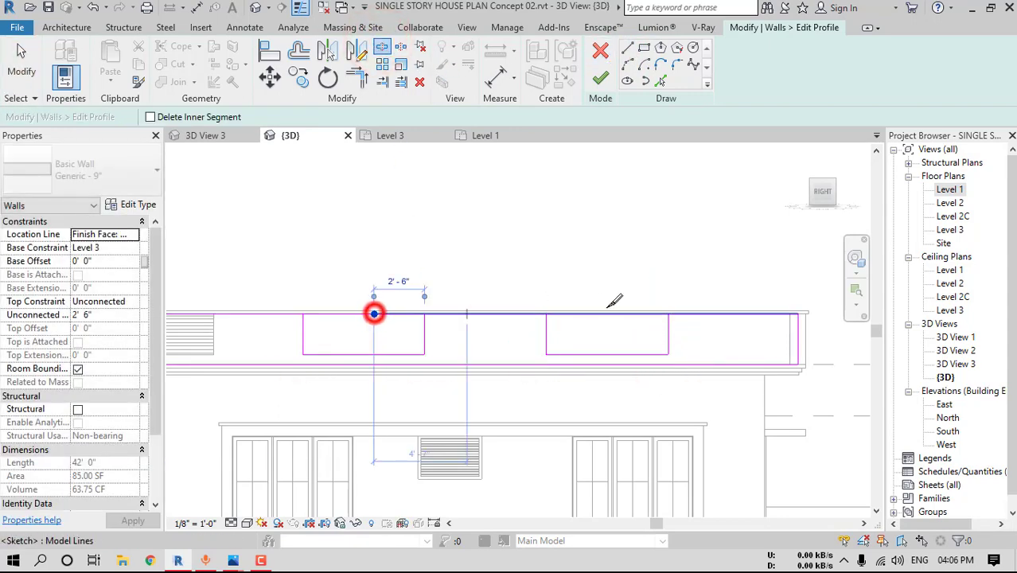
click(615, 314)
Trim the top line segments to the vertical sides of both recesses and finish the wall profile
click(356, 77)
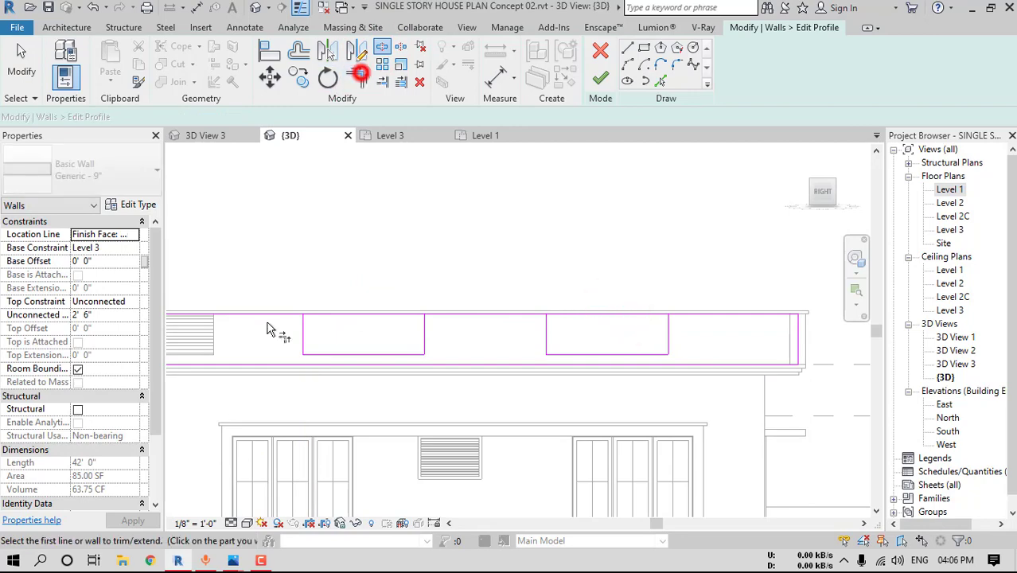
click(280, 313)
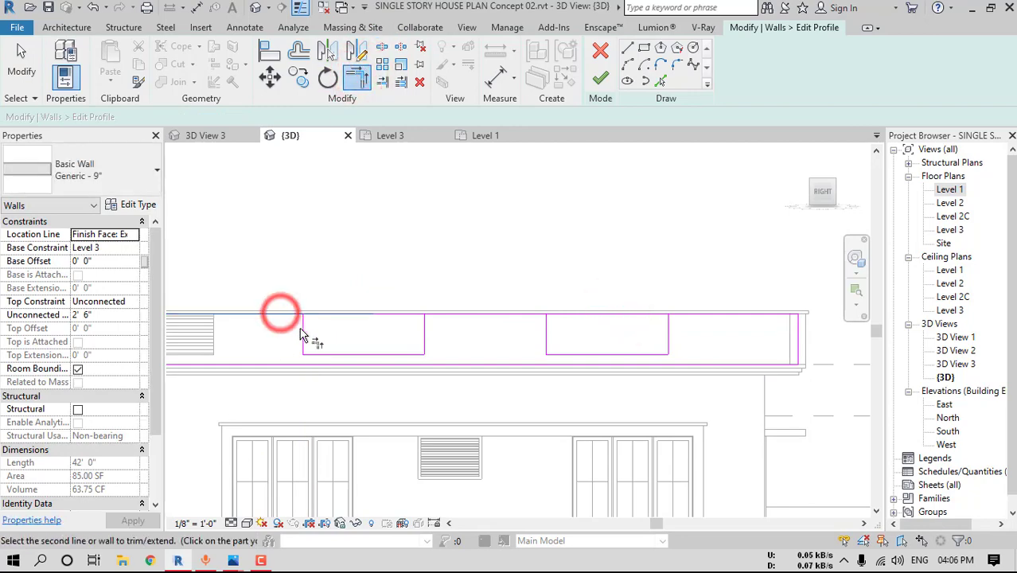
click(424, 330)
click(517, 314)
click(546, 324)
click(698, 315)
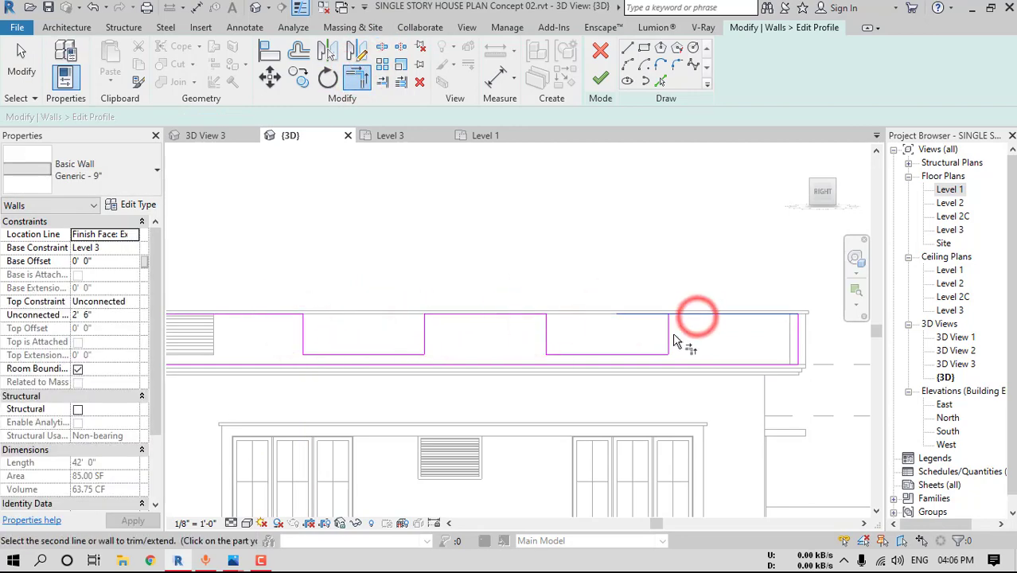
click(600, 77)
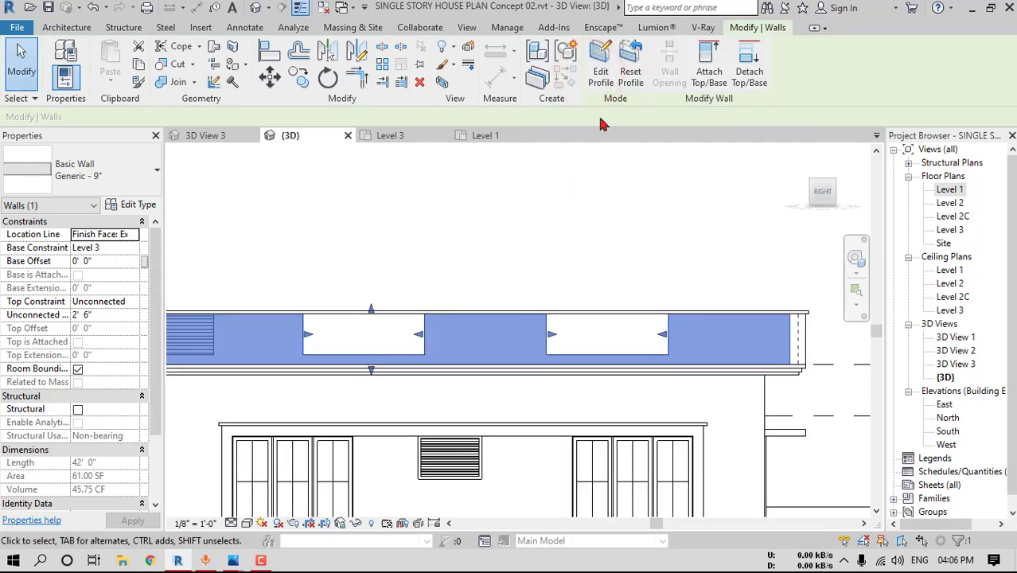
click(471, 271)
Edit the in-place louvre railing at the parapet corner and open its sweep path for editing
scroll(437, 282, down, 2)
shift+middle_drag(438, 284, 501, 354)
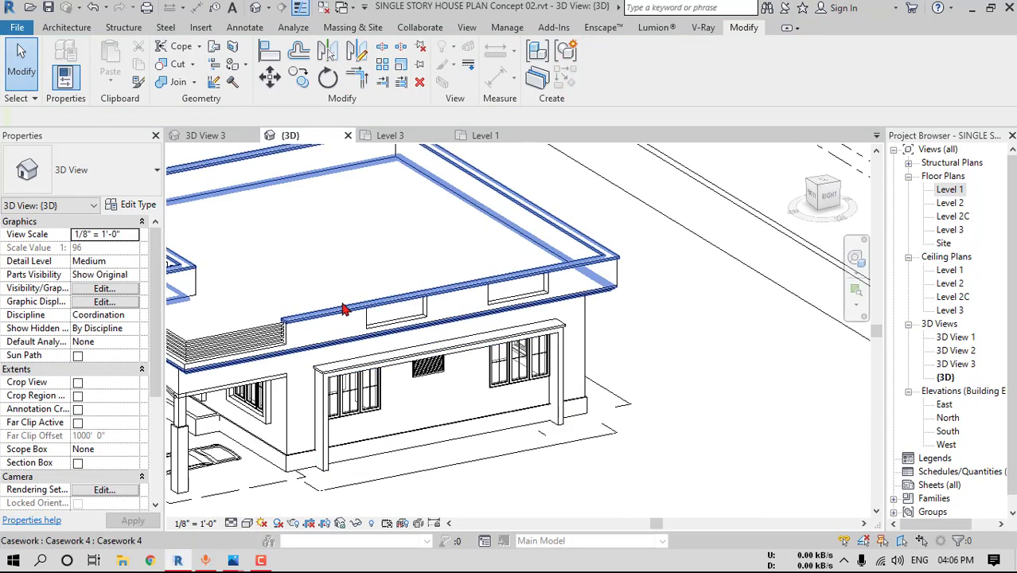
scroll(343, 307, up, 1)
click(396, 306)
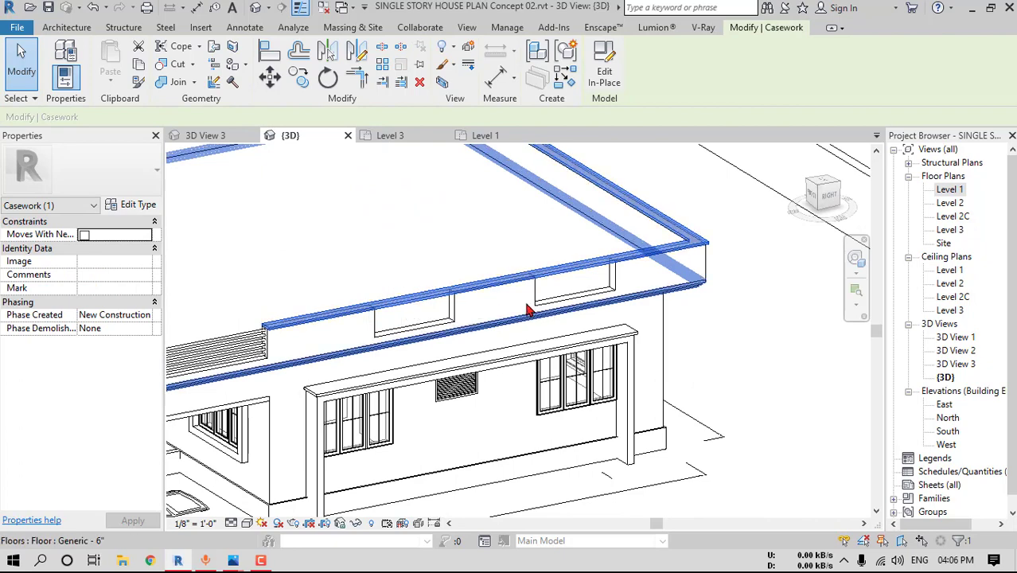
middle_drag(498, 266, 590, 279)
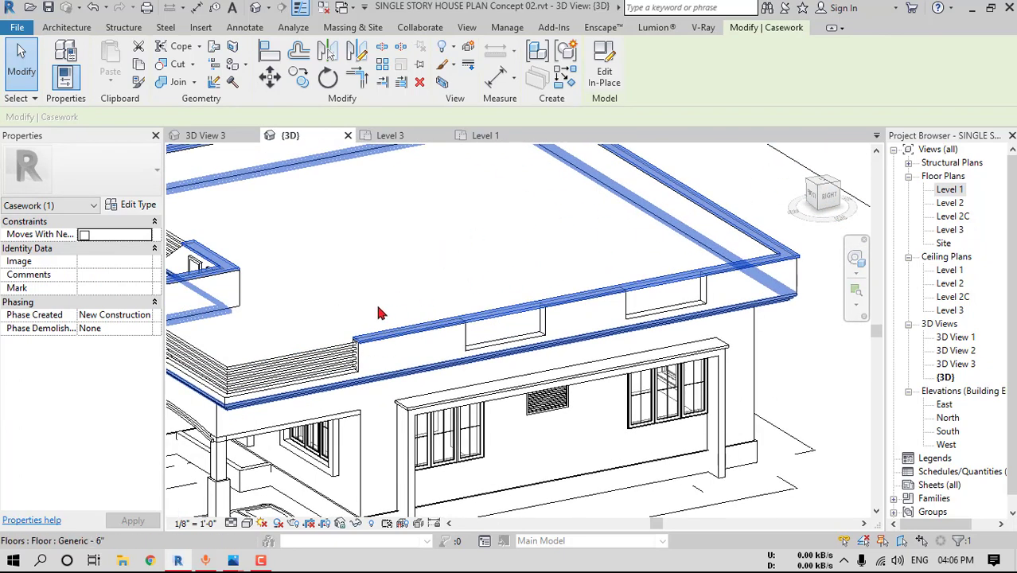
click(335, 364)
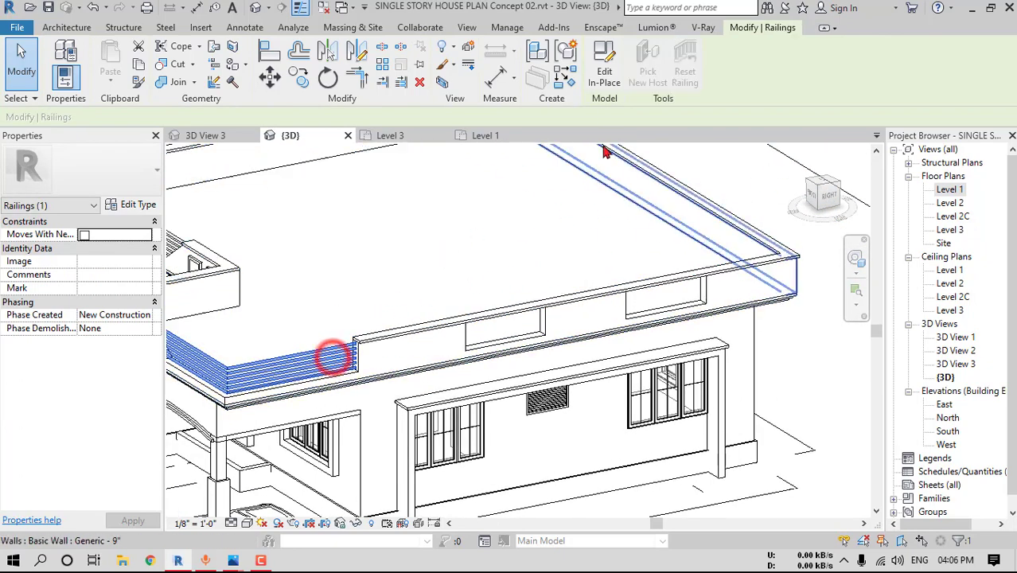
click(604, 70)
click(336, 355)
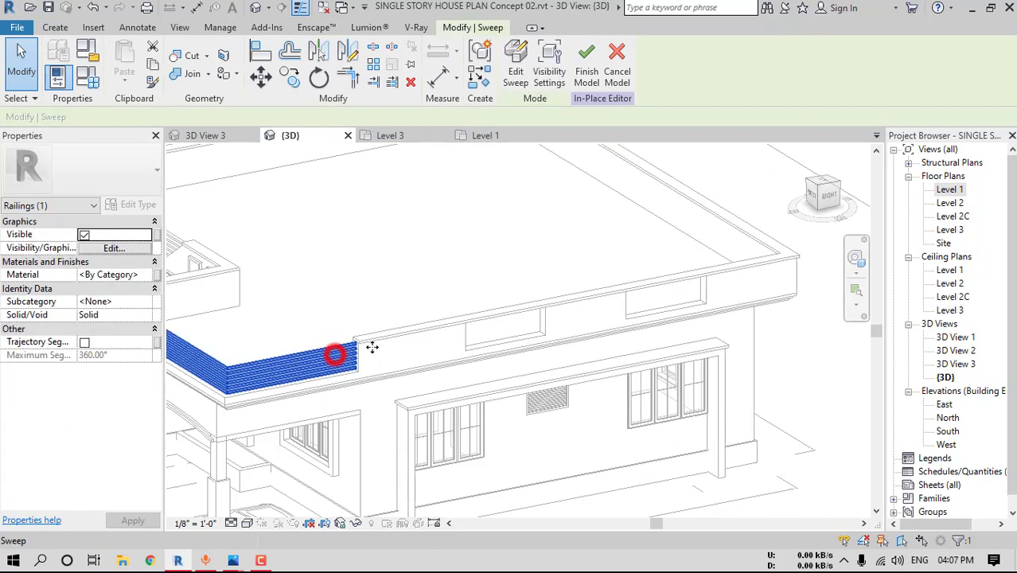
click(515, 71)
click(646, 77)
Stretch the sweep path along the side parapet to 36' 0", ending at the far side of the second recess, and finish the sweep
click(356, 372)
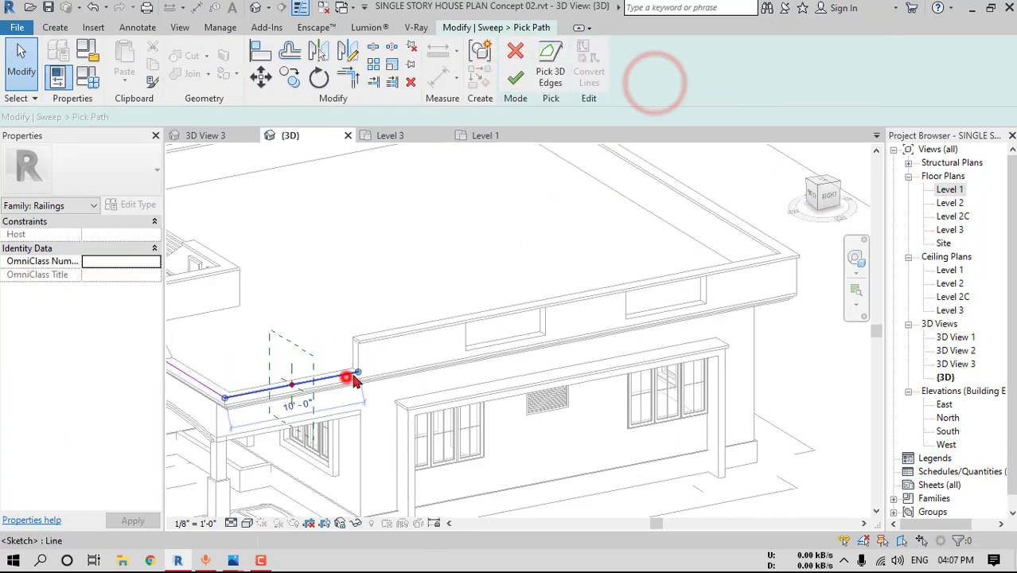
click(356, 370)
click(704, 301)
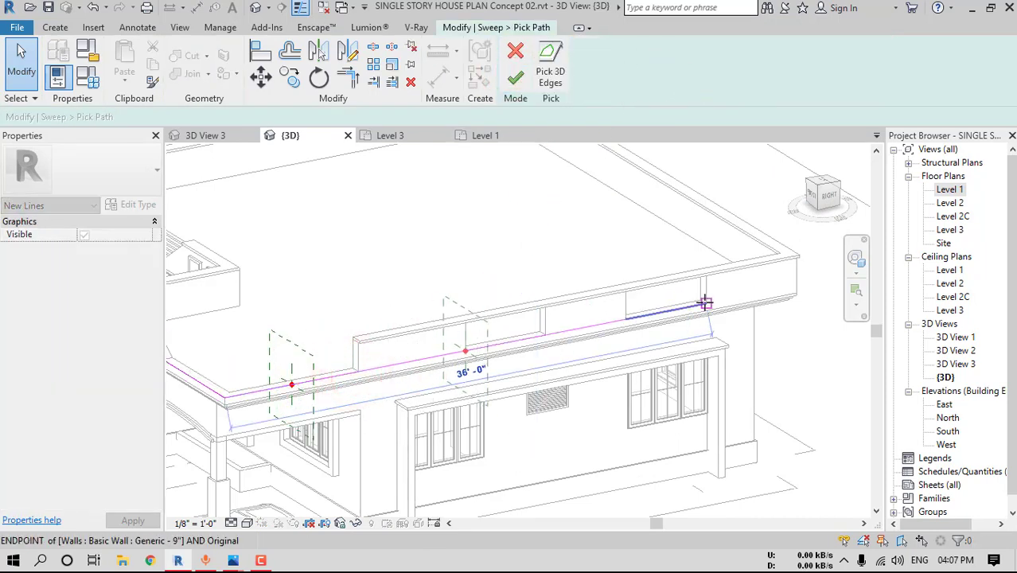
click(515, 77)
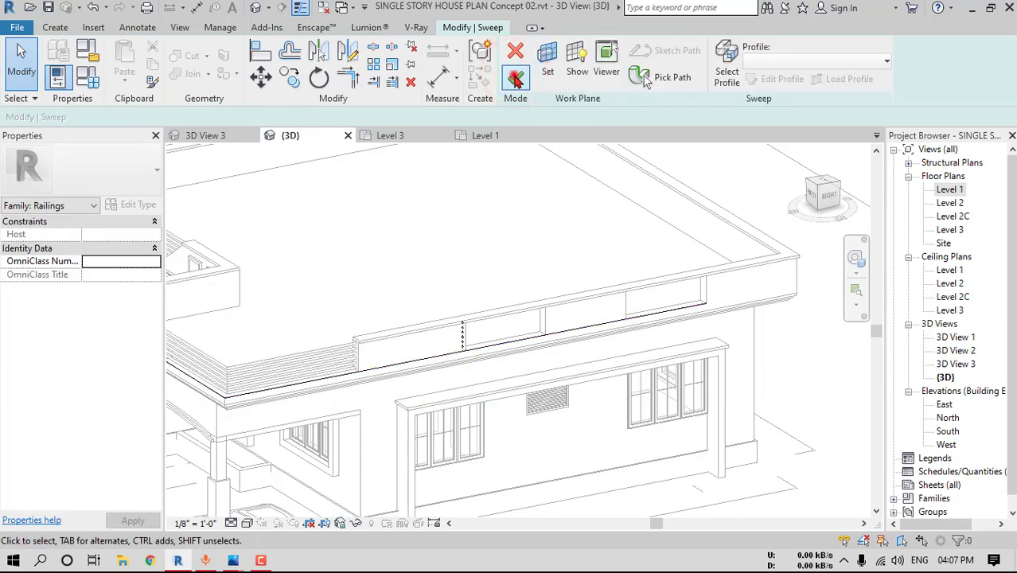
click(516, 77)
Switch the view to Realistic display and finish the in-place railing model
key(Escape)
click(246, 527)
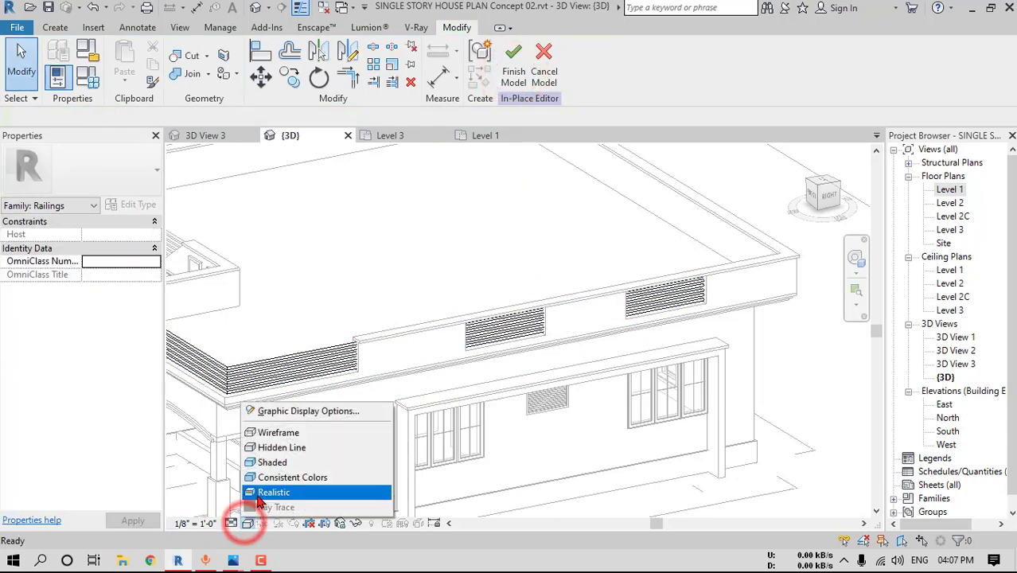
click(267, 488)
shift+middle_drag(561, 352, 485, 311)
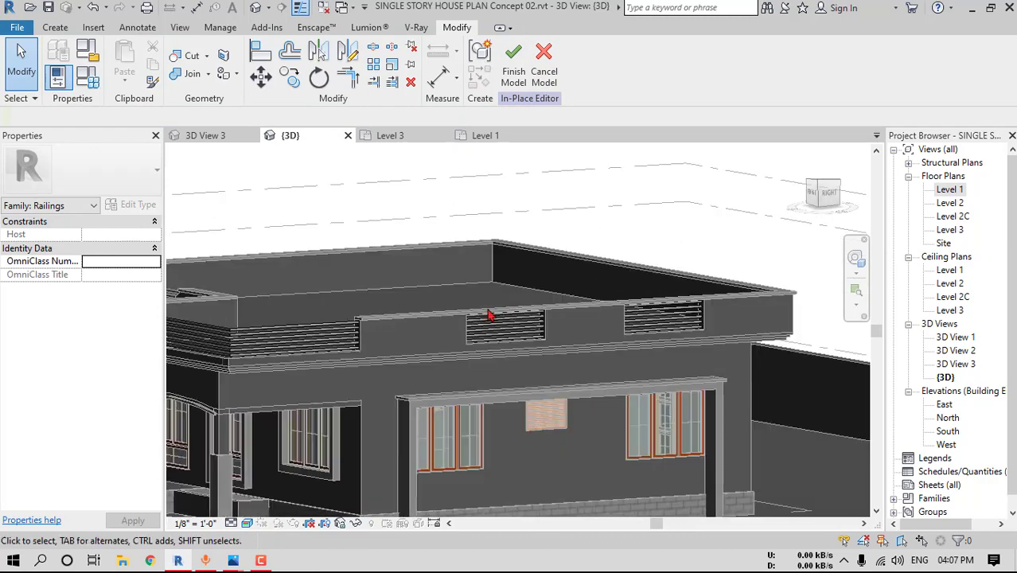
scroll(486, 311, up, 2)
click(509, 77)
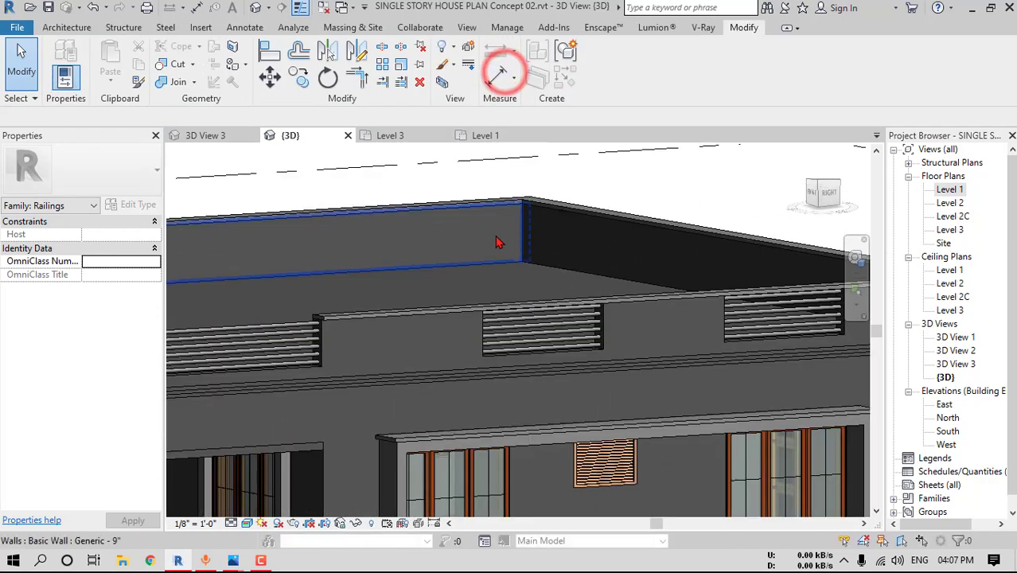
shift+middle_drag(589, 342, 490, 426)
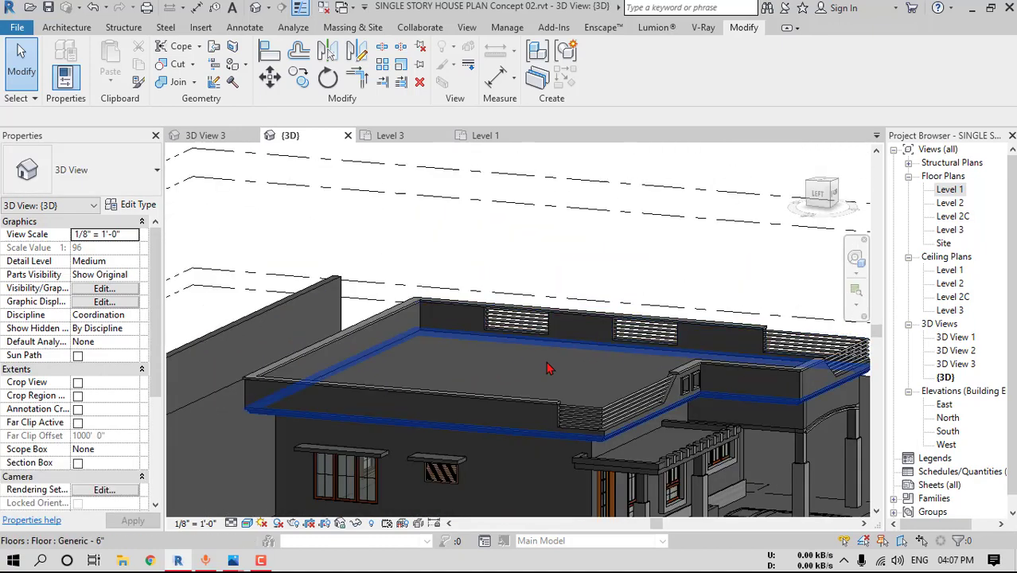
Open the profile of the left-side parapet wall for editing and view it from the left in Hidden Line display
click(495, 415)
click(820, 193)
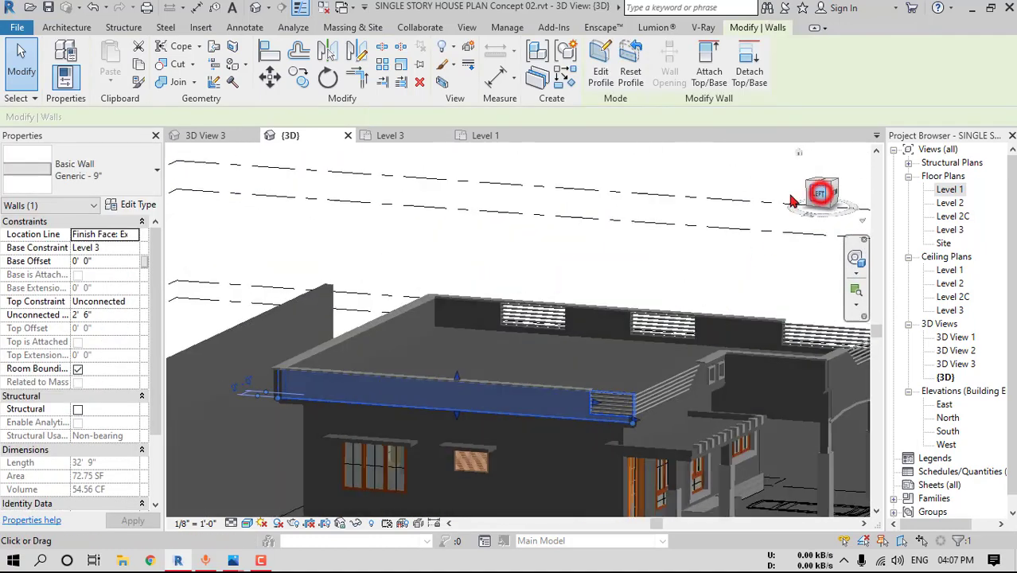
click(602, 64)
scroll(422, 323, up, 5)
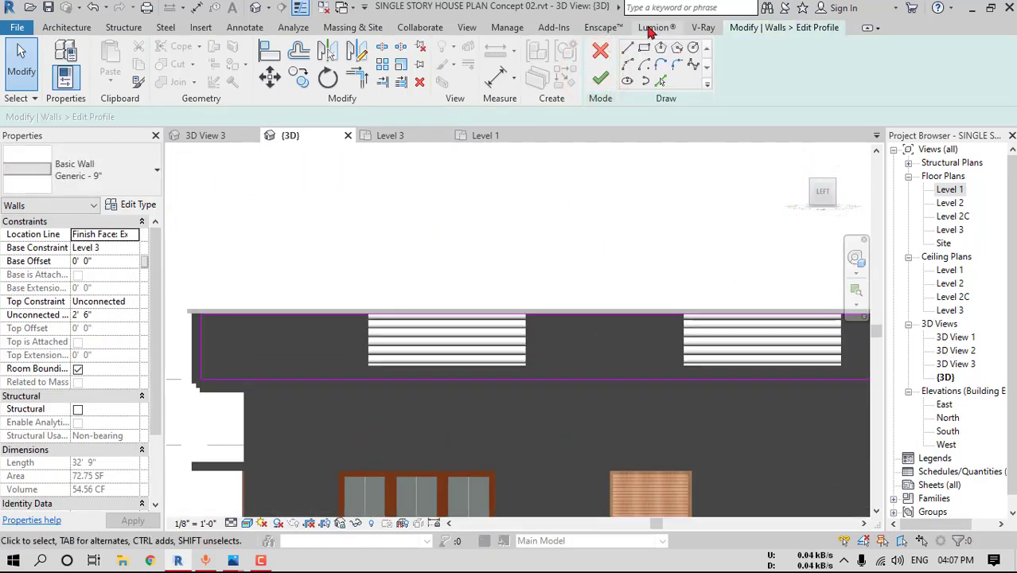
click(627, 48)
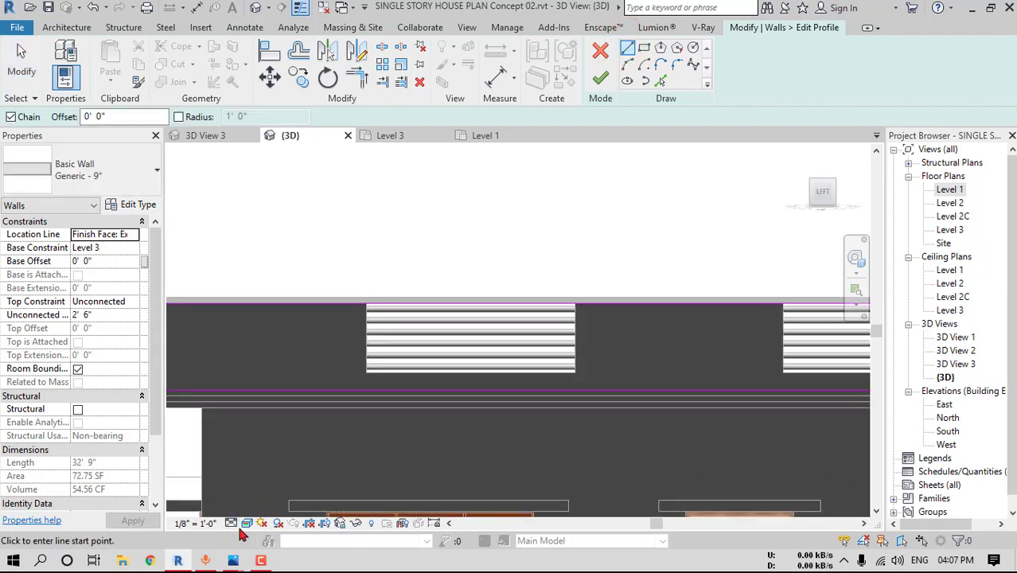
click(246, 524)
click(277, 450)
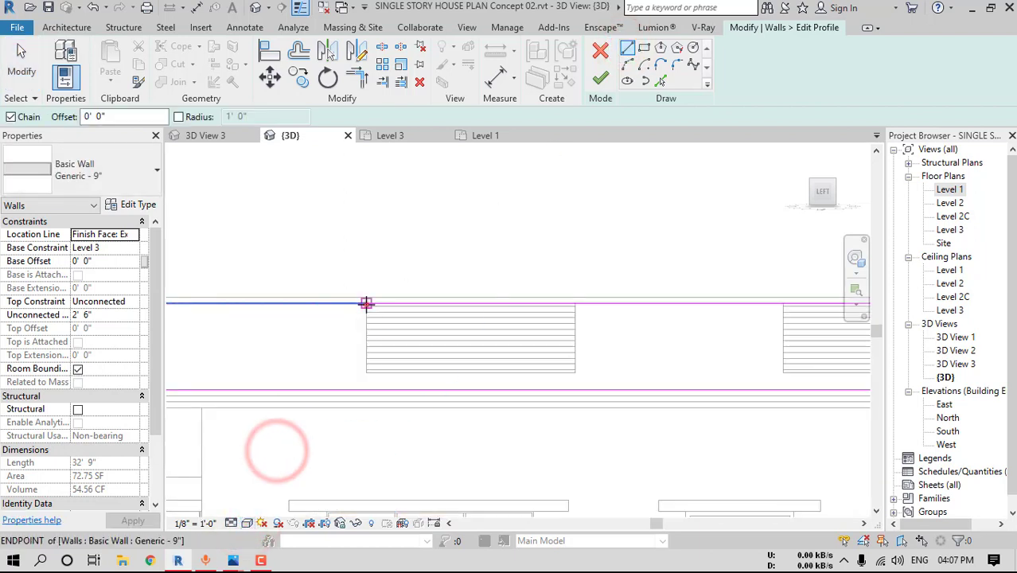
Sketch the sides and bottoms of two 2' 0" deep recesses in the wall profile, matching the opposite parapet's louvred recesses
click(366, 303)
click(366, 376)
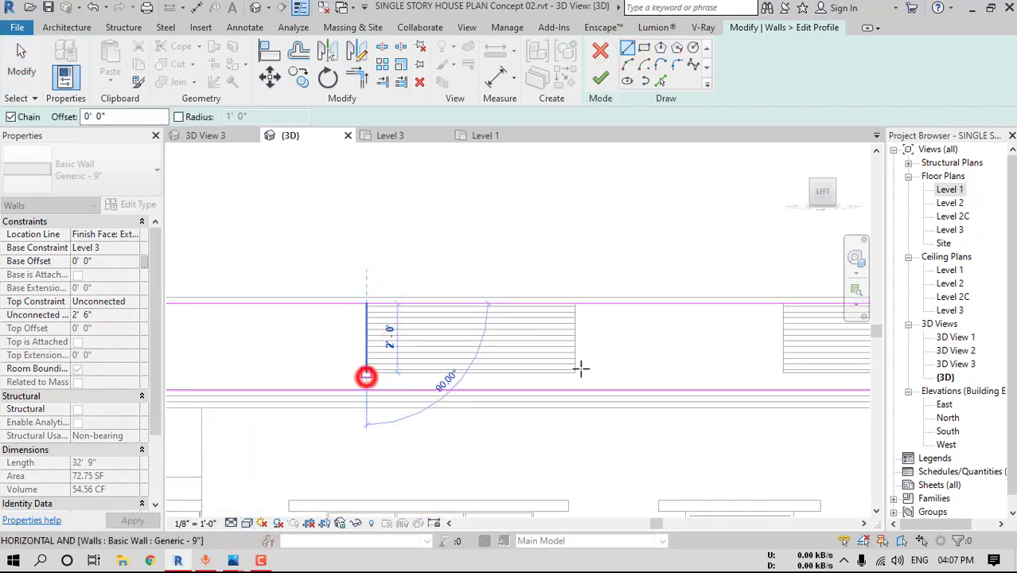
click(579, 304)
middle_drag(618, 347, 347, 344)
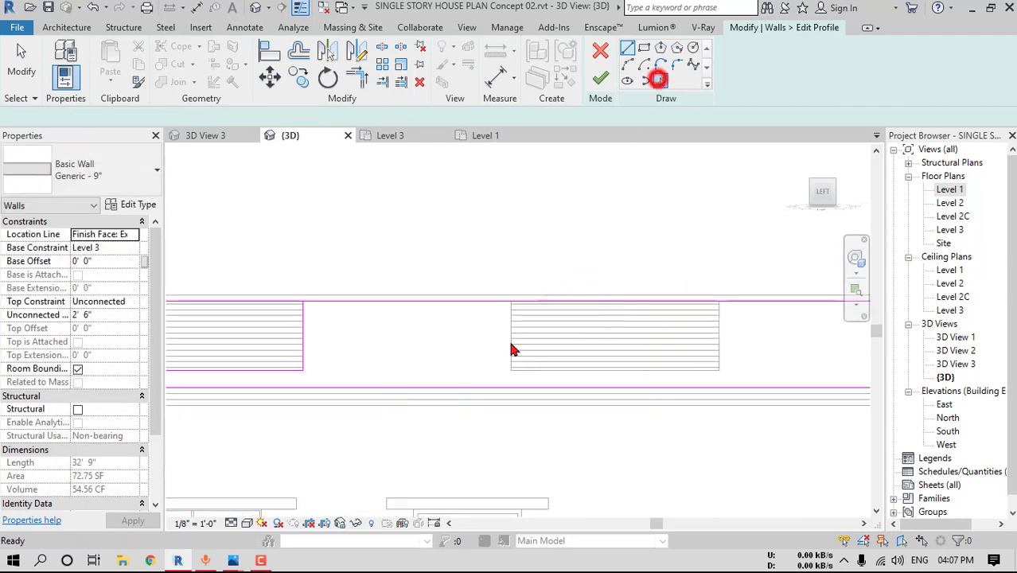
click(658, 79)
click(527, 374)
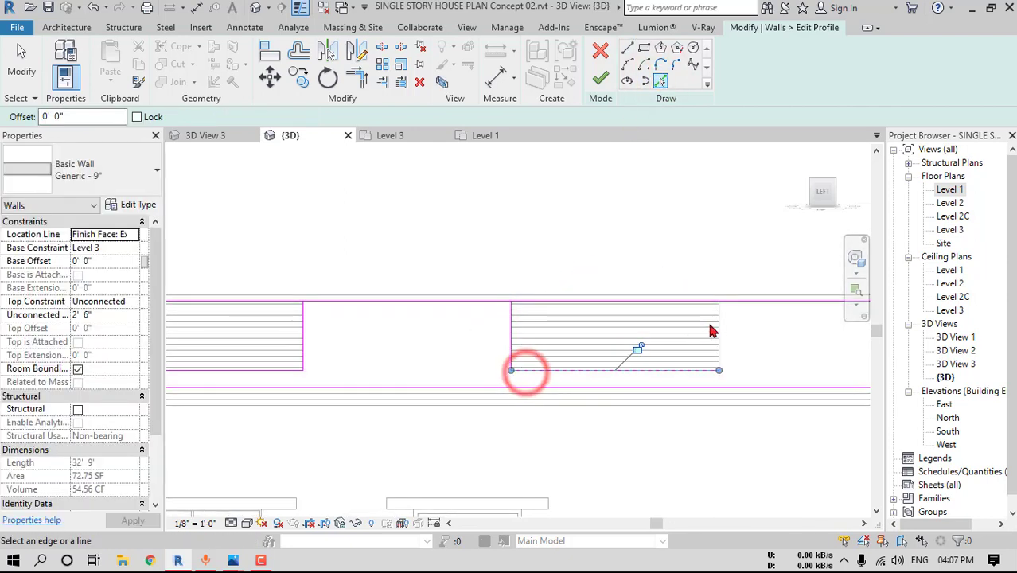
Split the profile's top line above both recesses
click(388, 48)
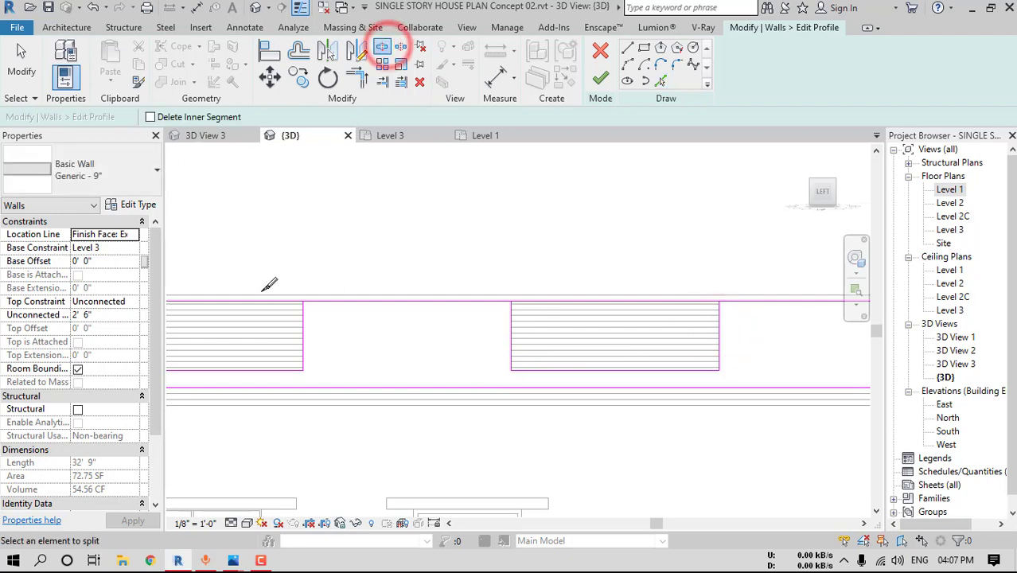
click(252, 300)
click(605, 303)
scroll(623, 340, down, 1)
mouse_move(624, 340)
middle_down()
mouse_move(610, 337)
mouse_move(707, 323)
middle_up()
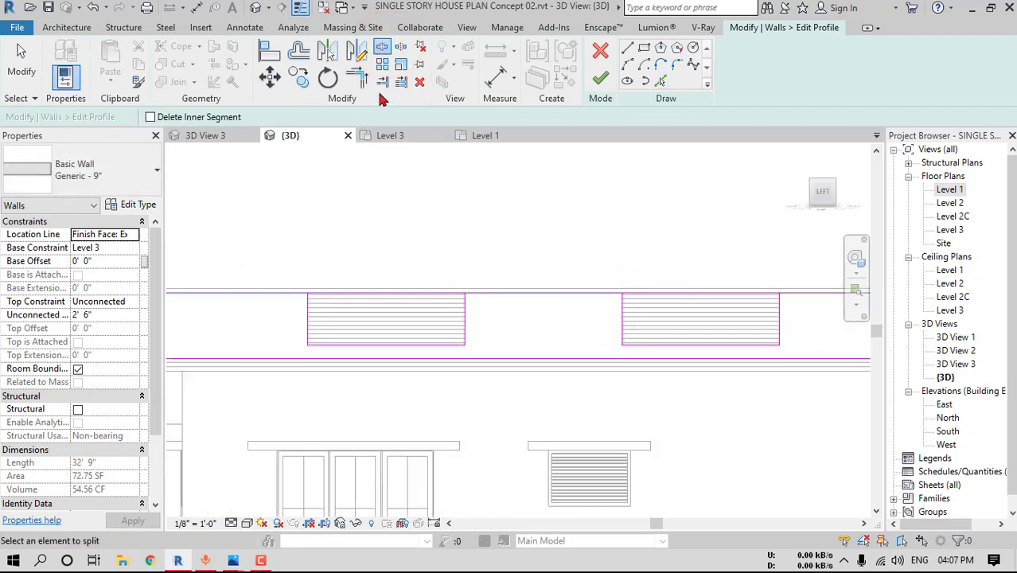
Trim the top line segments to the vertical sides of the first recess and the outer side of the second recess
click(357, 77)
click(309, 317)
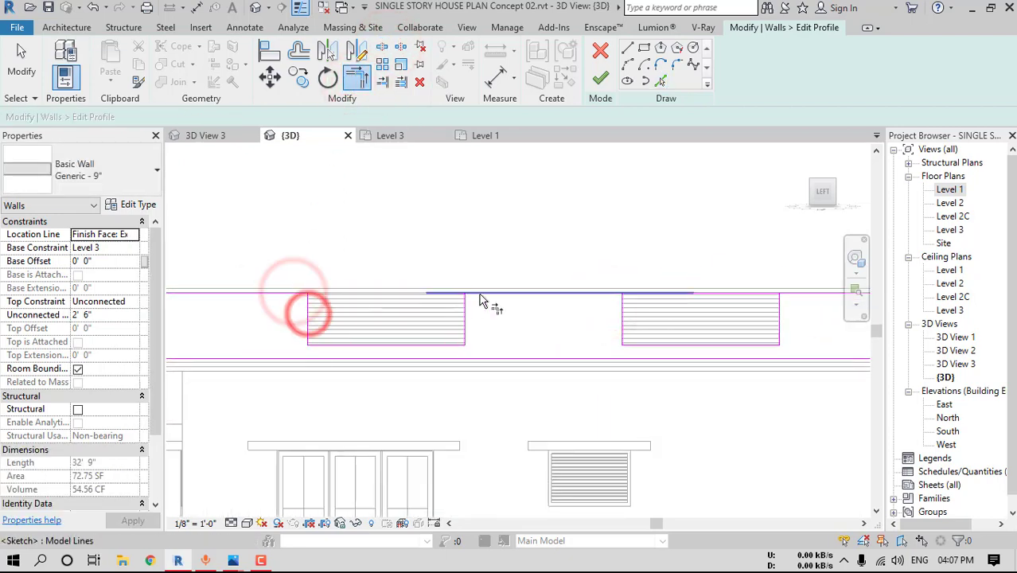
click(494, 288)
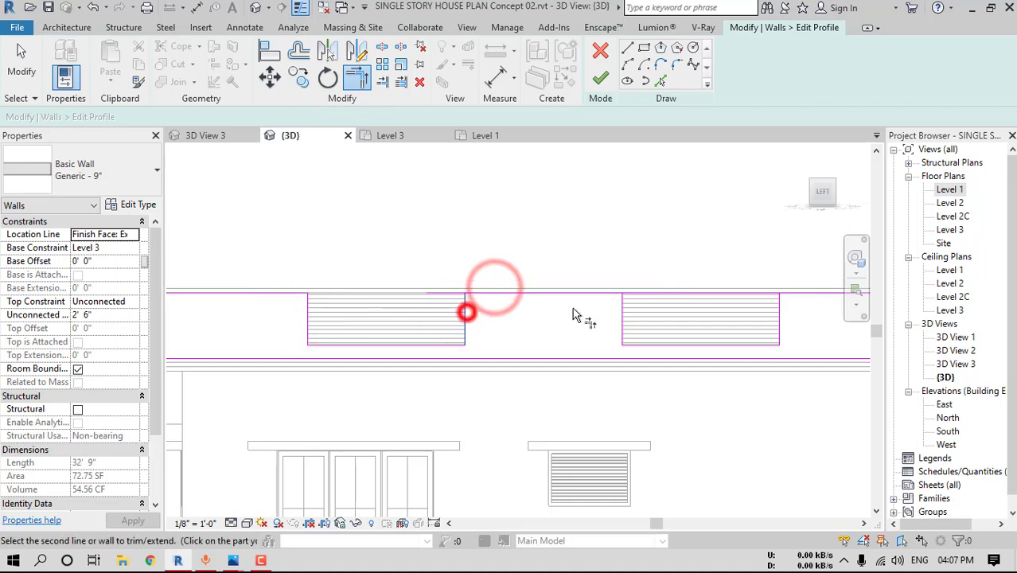
click(595, 295)
click(800, 296)
click(780, 312)
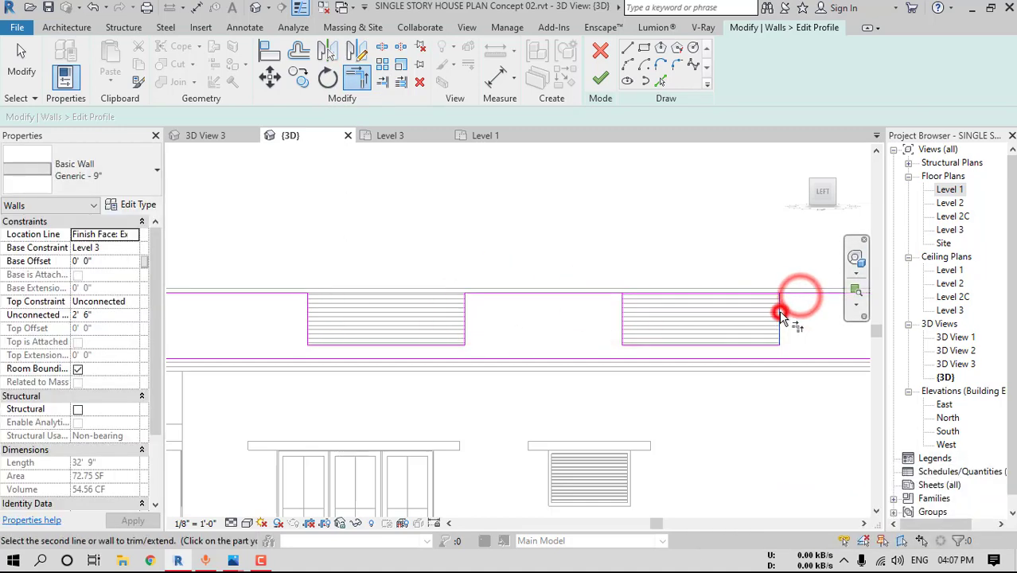
Split the top line above the second recess again, trim it to both recess sides and finish the wall profile
click(385, 47)
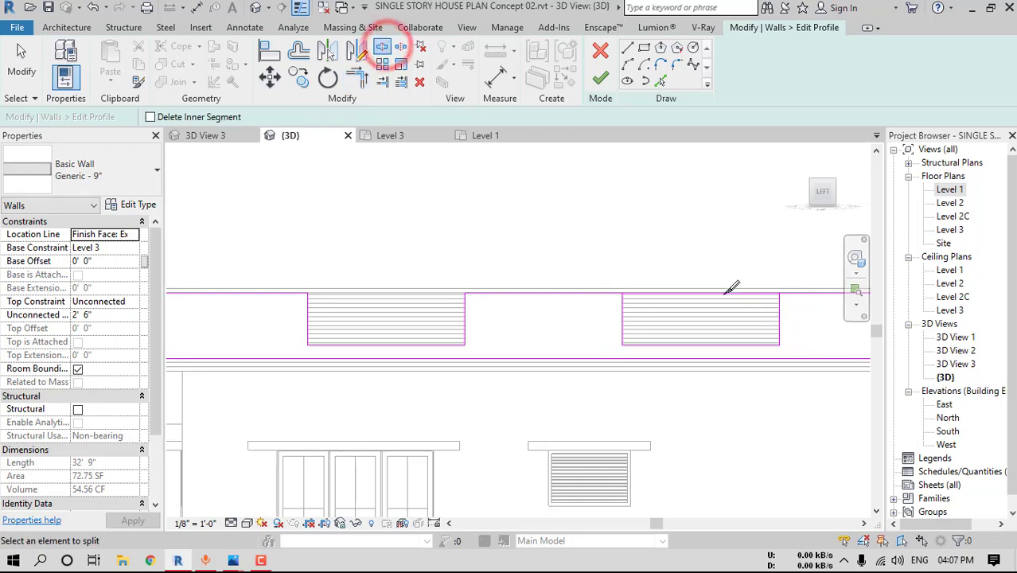
click(722, 292)
click(362, 71)
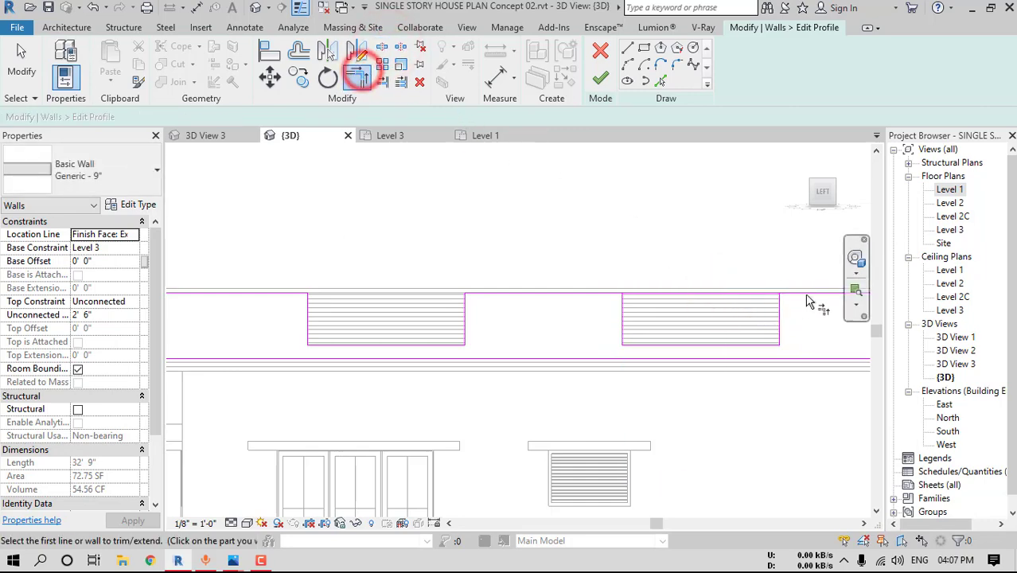
click(803, 294)
click(781, 312)
key(Escape)
click(680, 295)
key(Delete)
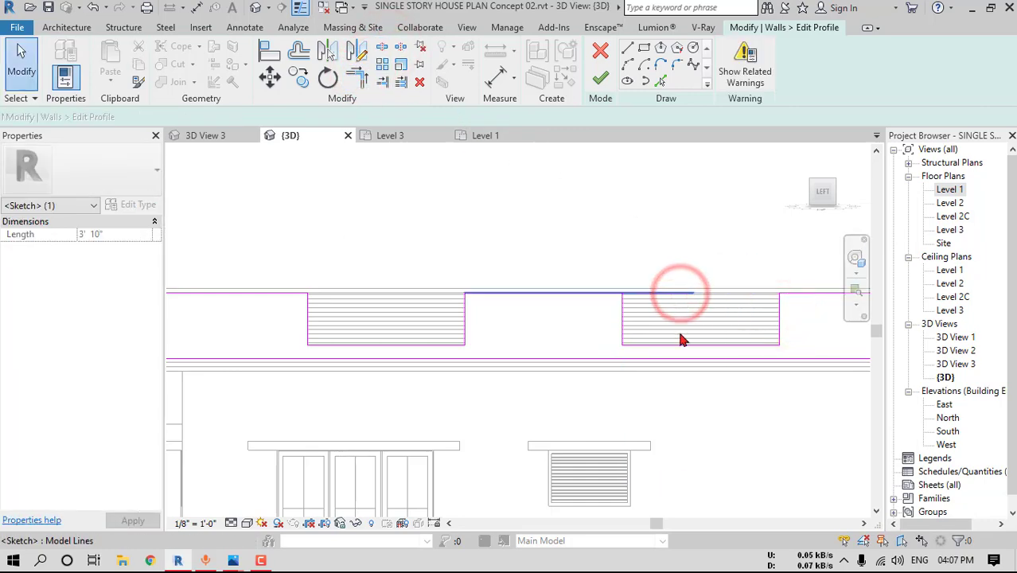
scroll(674, 350, down, 1)
click(349, 83)
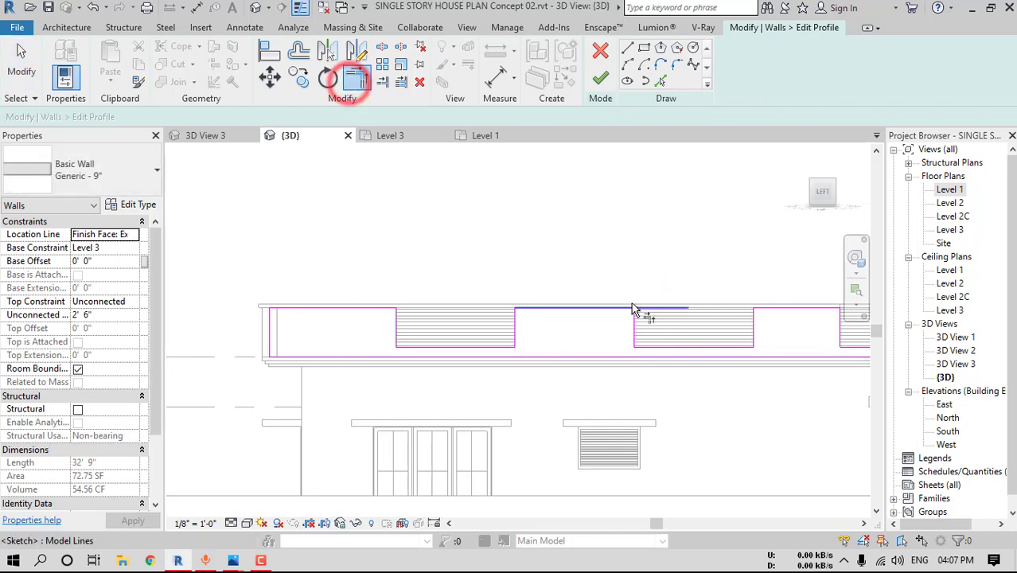
click(633, 326)
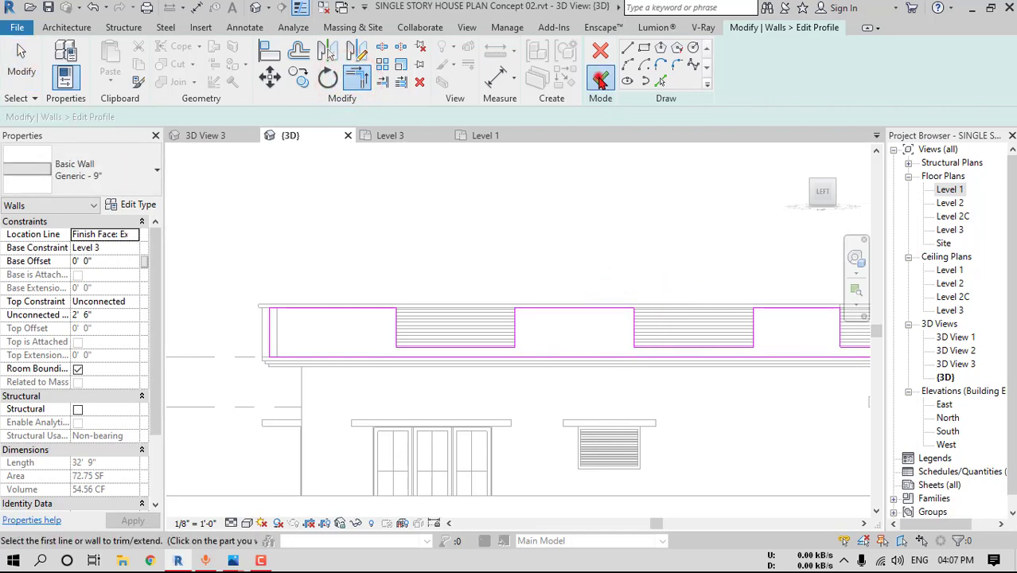
Edit the in-place louvre railing at the front-left parapet corner and open its sweep path for editing
shift+middle_drag(700, 300, 636, 394)
key(Escape)
scroll(761, 378, up, 2)
click(779, 370)
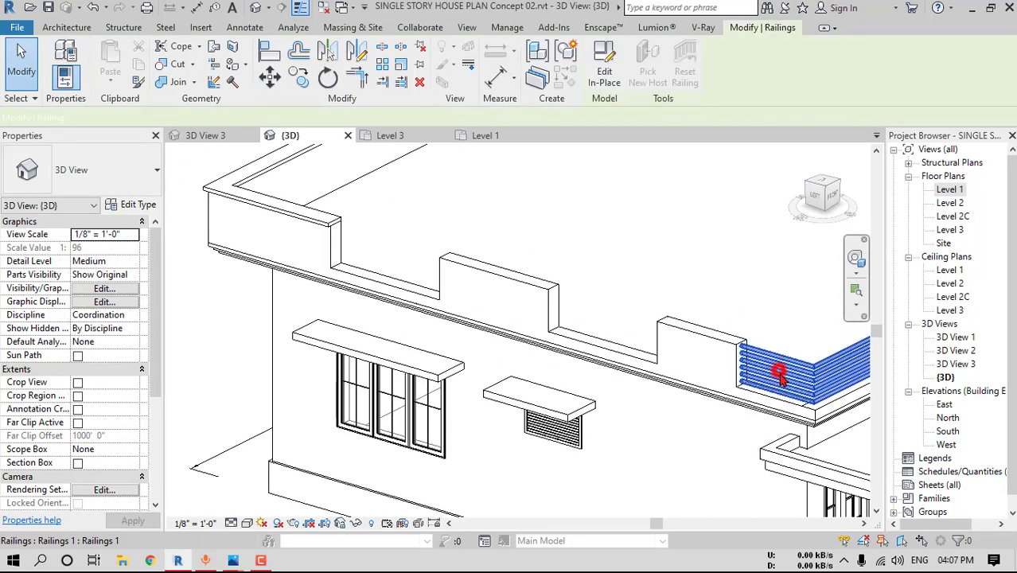
middle_drag(779, 370, 726, 401)
click(605, 65)
click(710, 409)
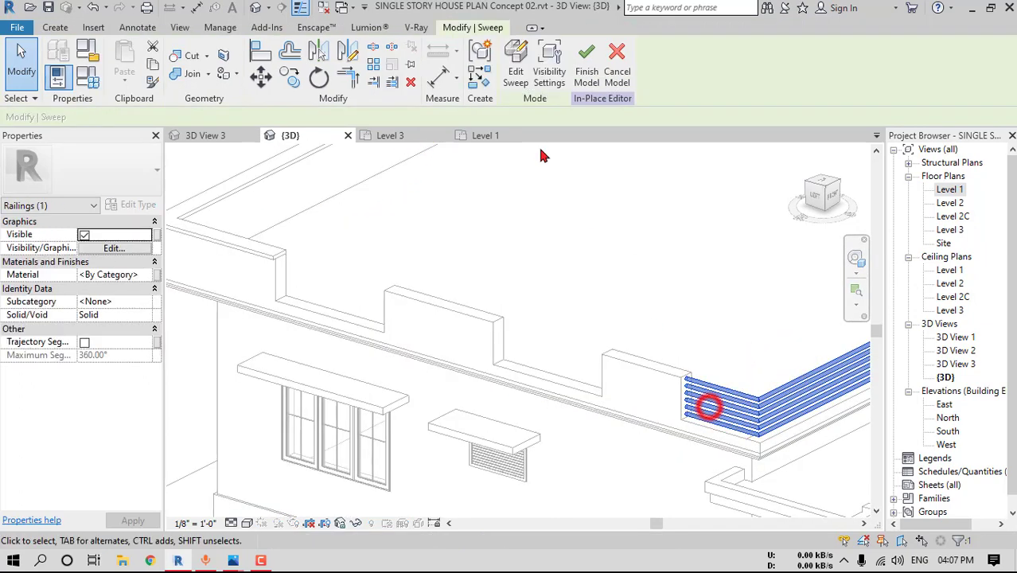
click(517, 83)
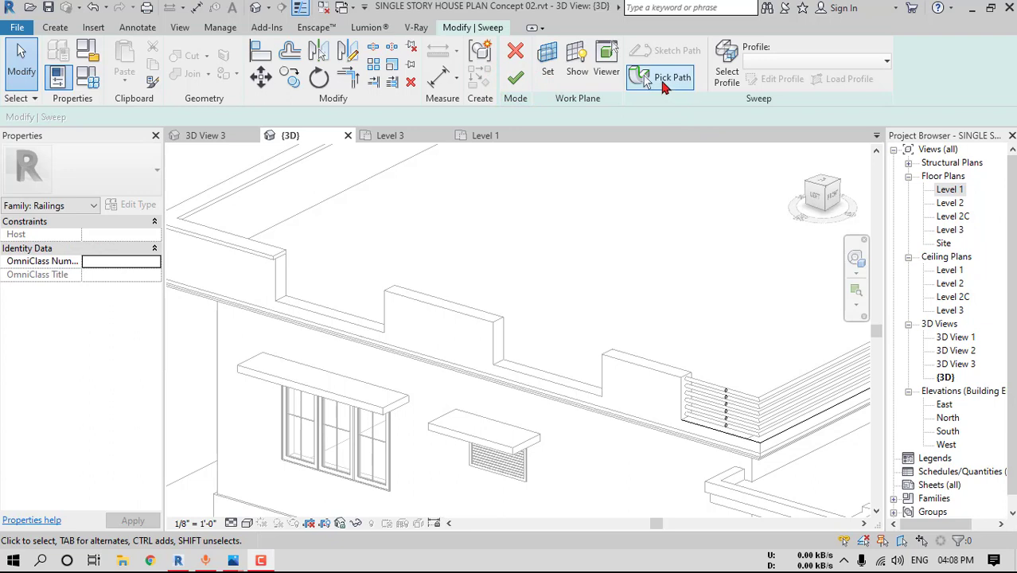
click(662, 79)
Stretch the louvre sweep path along the left parapet to 27' 0", ending at the rearmost recess's far side, and finish the railing model
click(697, 425)
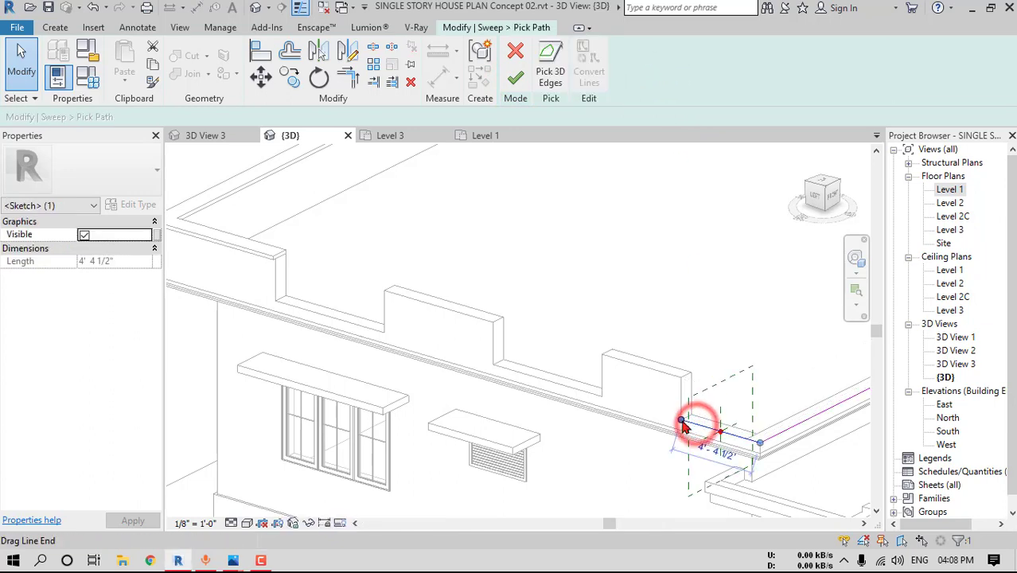
drag(682, 421, 373, 332)
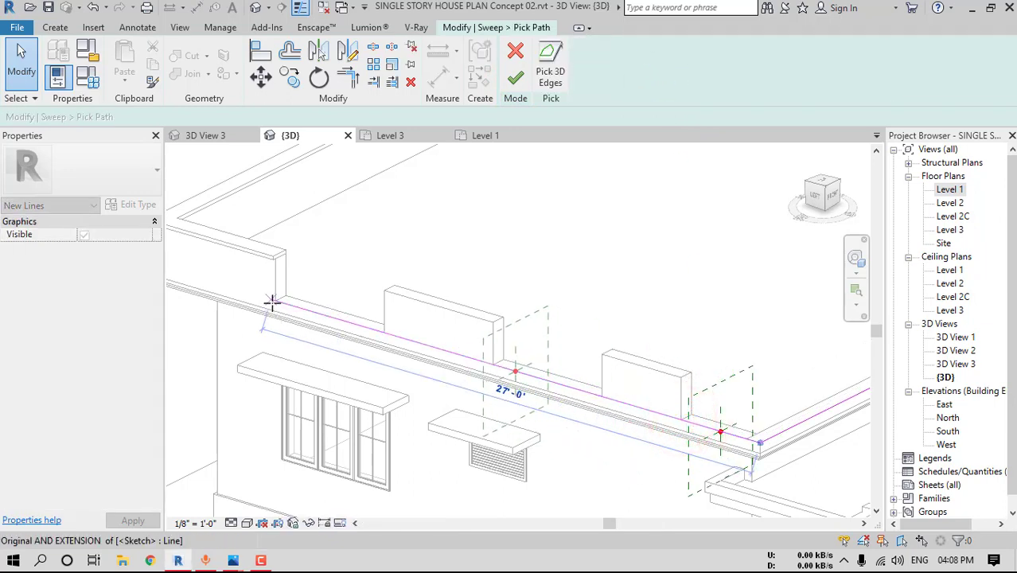
drag(272, 301, 273, 301)
click(515, 77)
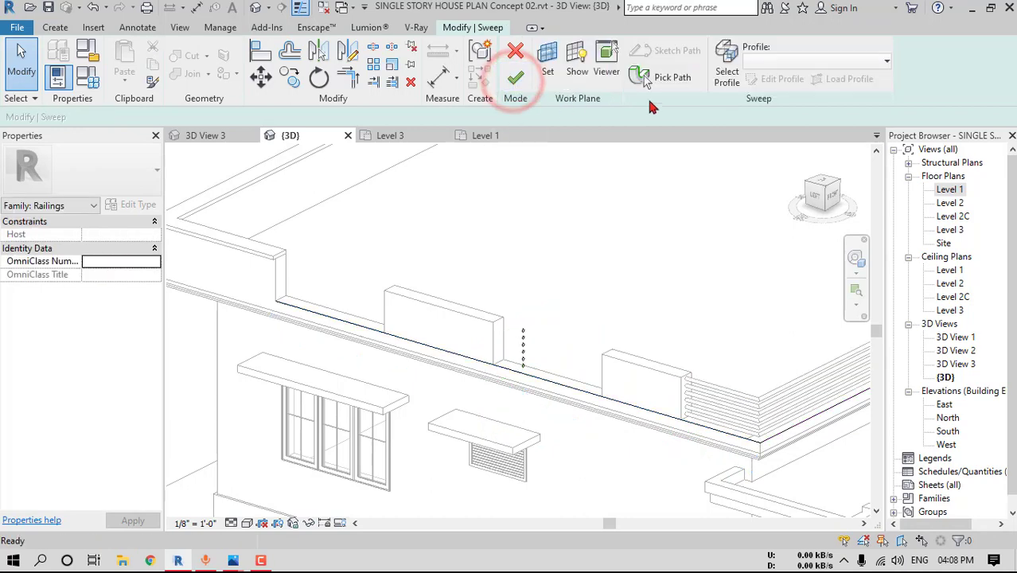
click(518, 78)
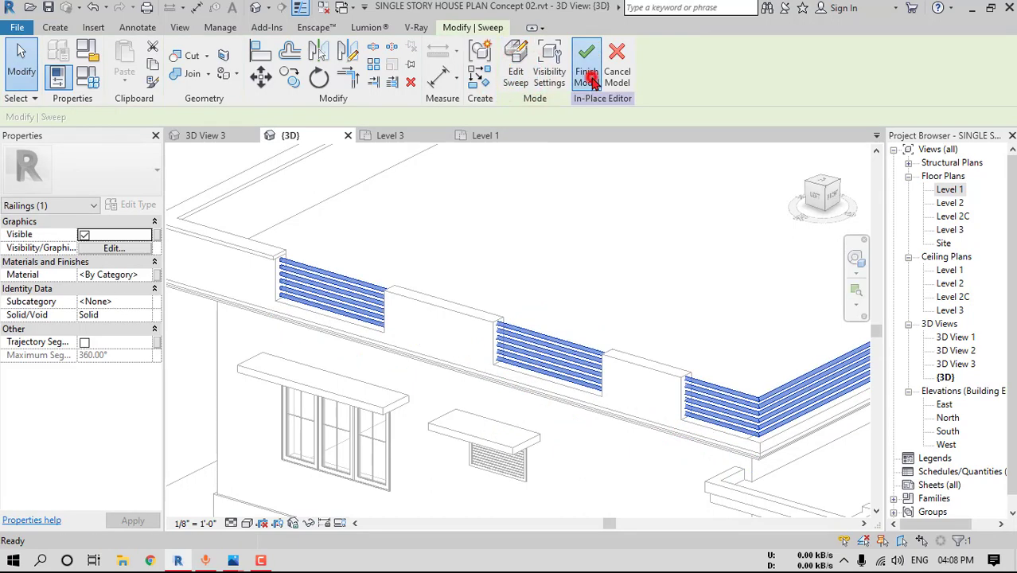
click(586, 63)
Edit the in-place parapet cap and open its sweep path for editing
click(269, 247)
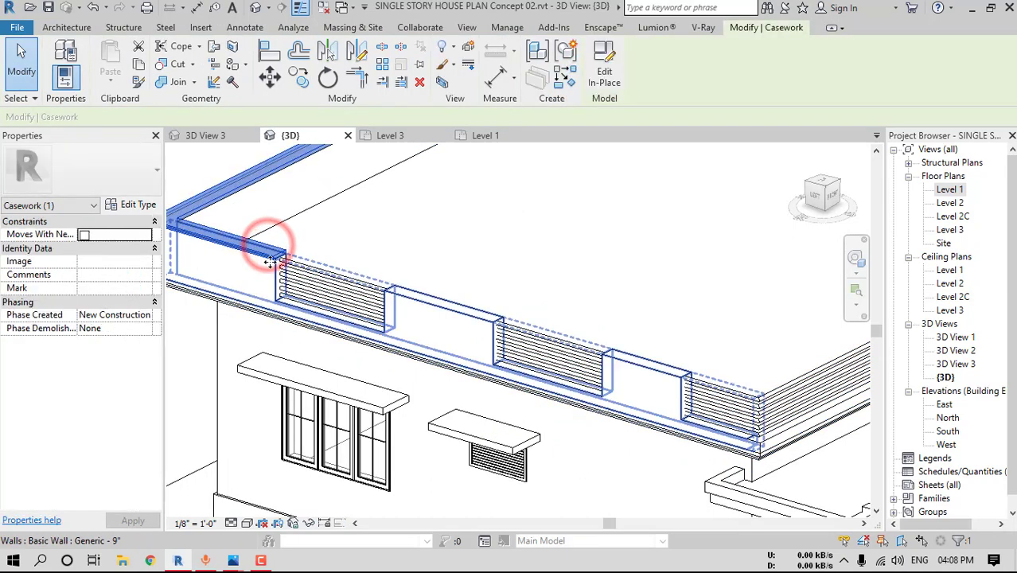
click(603, 76)
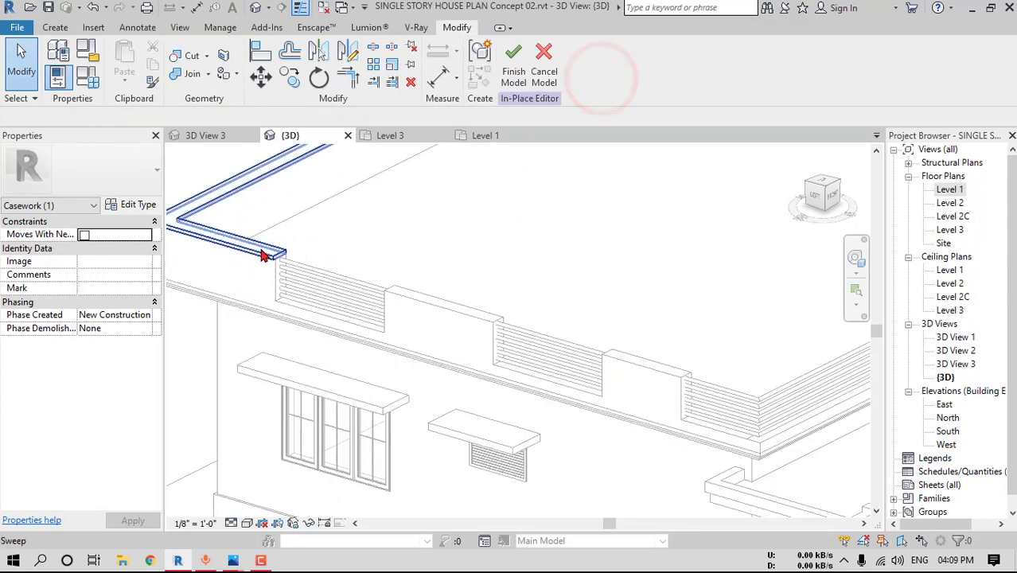
click(262, 253)
click(516, 68)
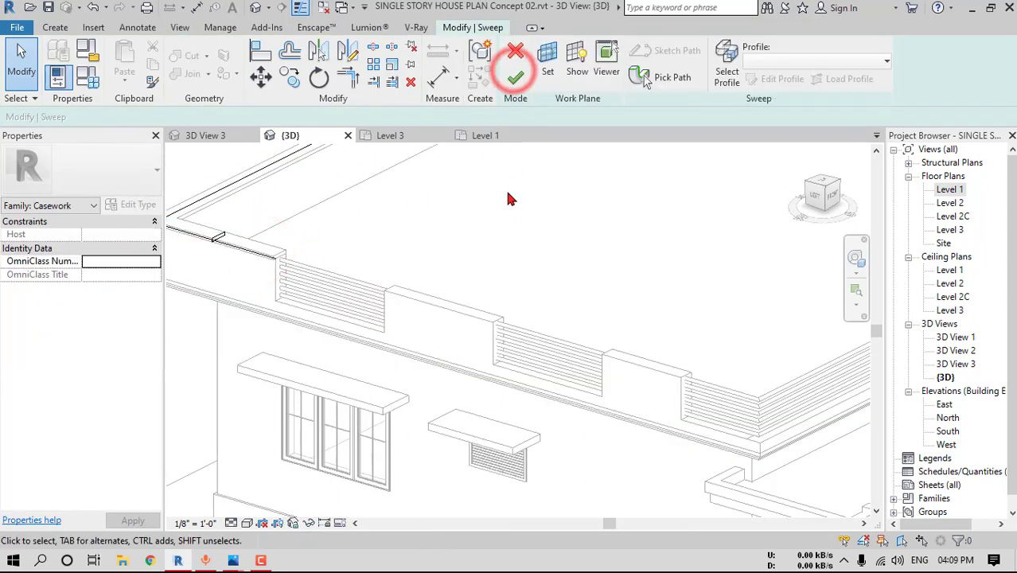
click(672, 77)
Extend the cap's sweep path over both recesses to the corner louvre opening and finish the in-place model
click(251, 248)
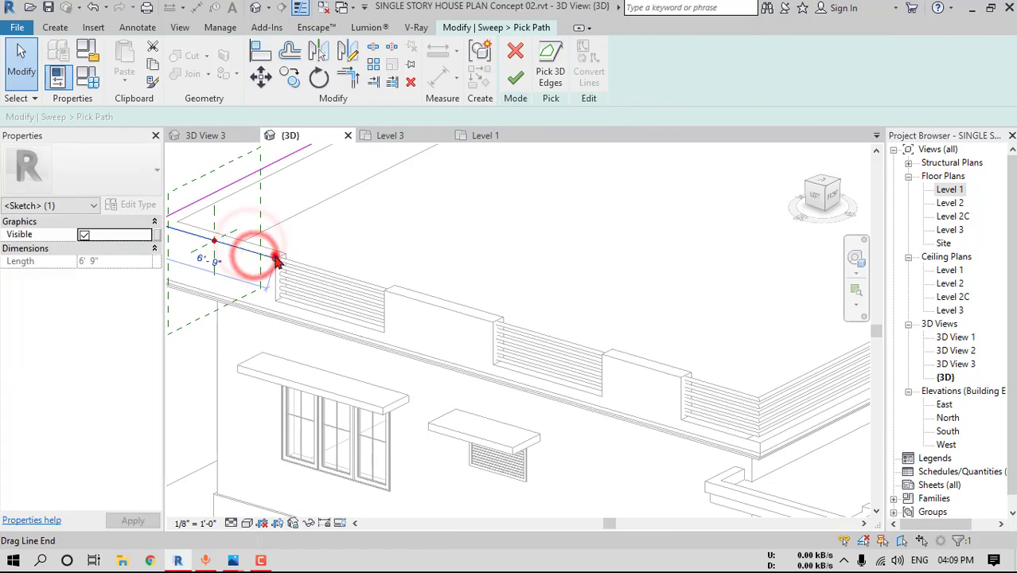
drag(275, 258, 680, 377)
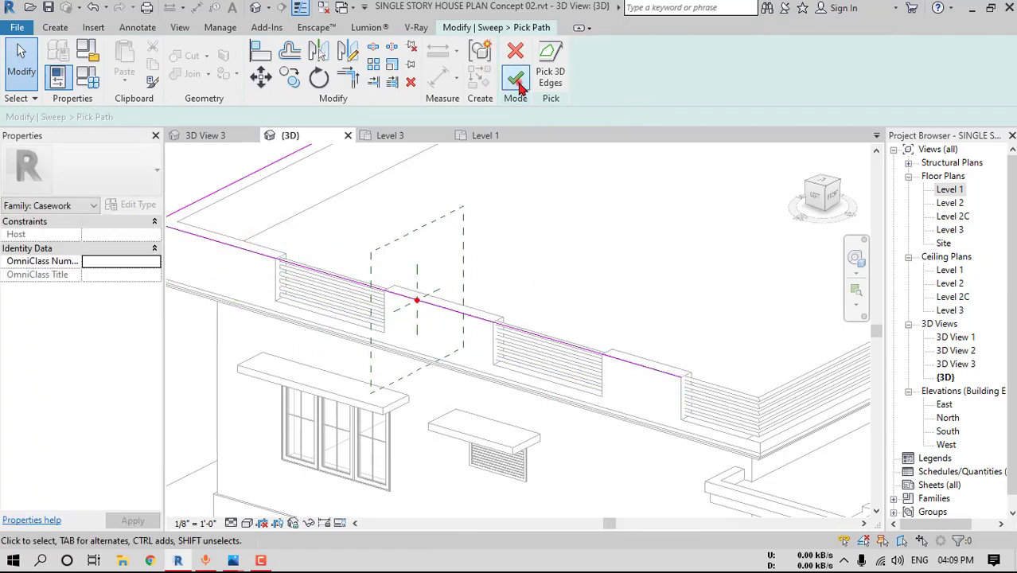
click(515, 78)
click(516, 78)
click(596, 80)
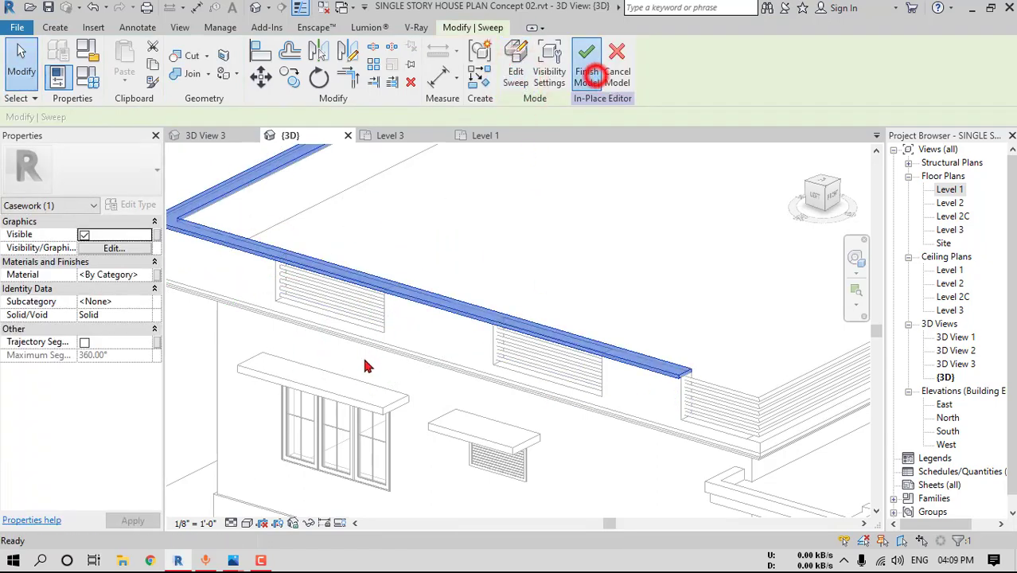
Switch the 3D view to Realistic display and check the finished parapets from the front
click(247, 523)
click(265, 492)
scroll(458, 315, down, 2)
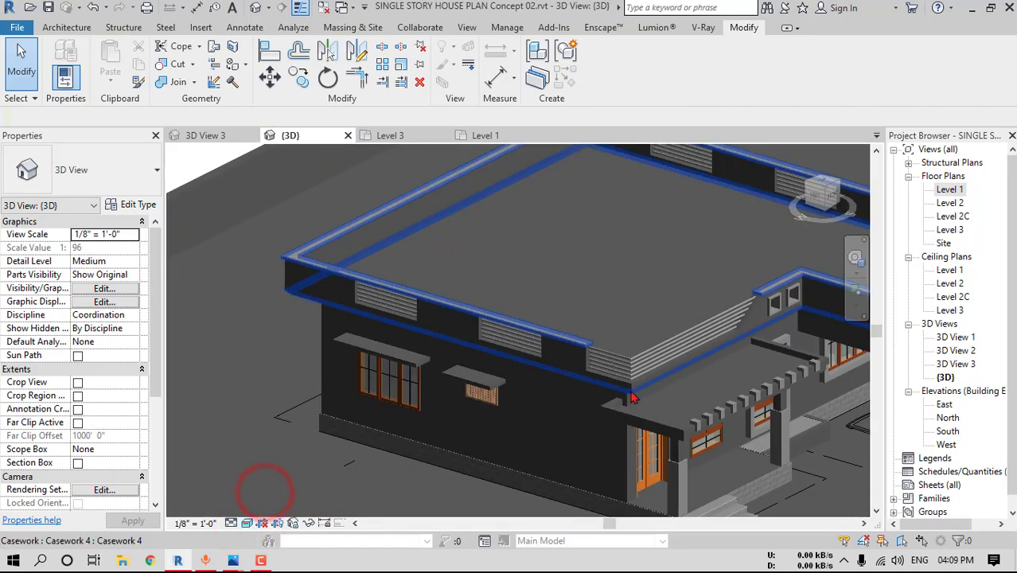
shift+middle_drag(635, 397, 559, 408)
scroll(562, 397, up, 2)
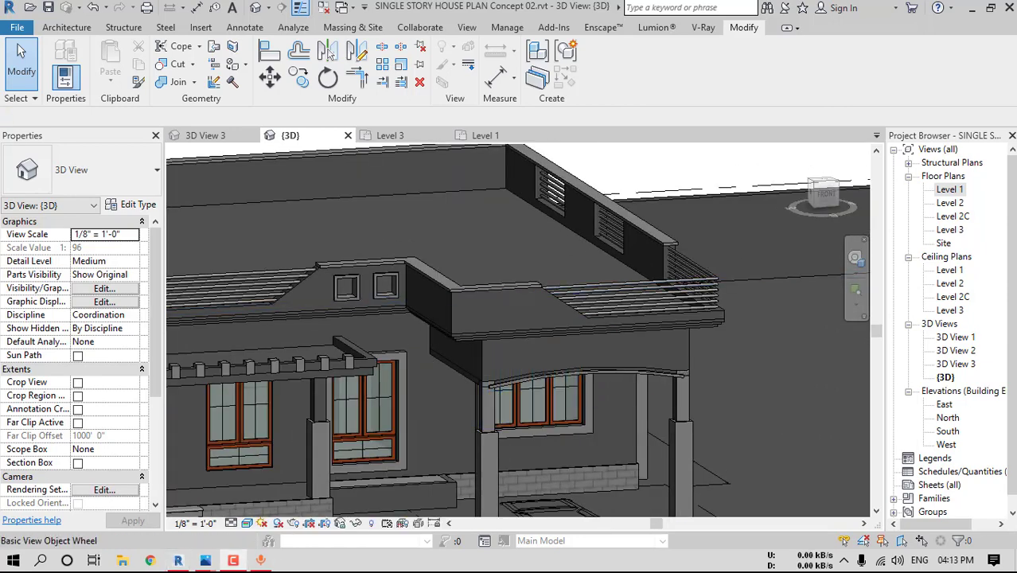
Examine the sitout plinth, the entrance steps and the walled ledge beside them up close
scroll(386, 354, down, 2)
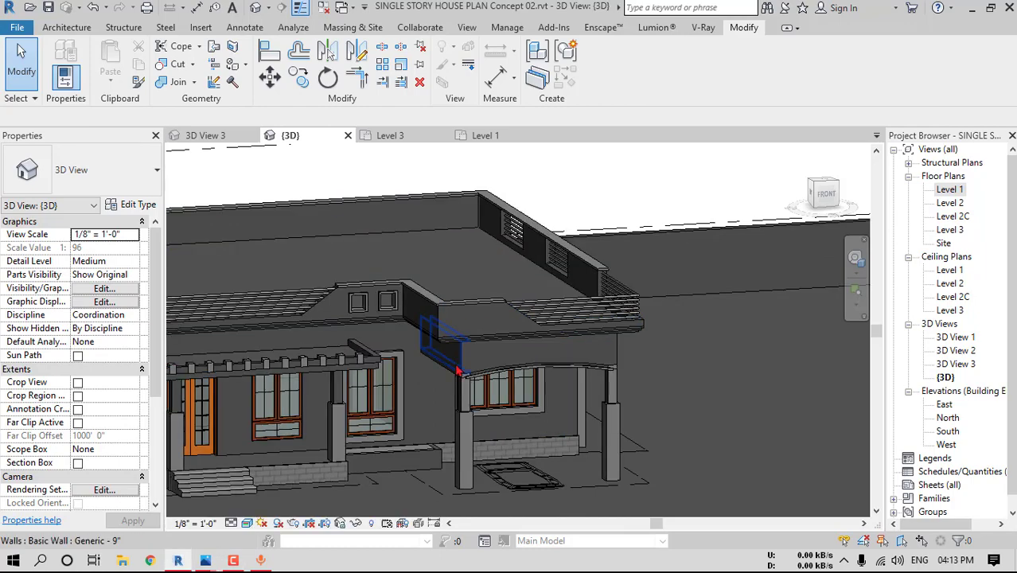
middle_drag(461, 370, 366, 413)
scroll(359, 418, up, 5)
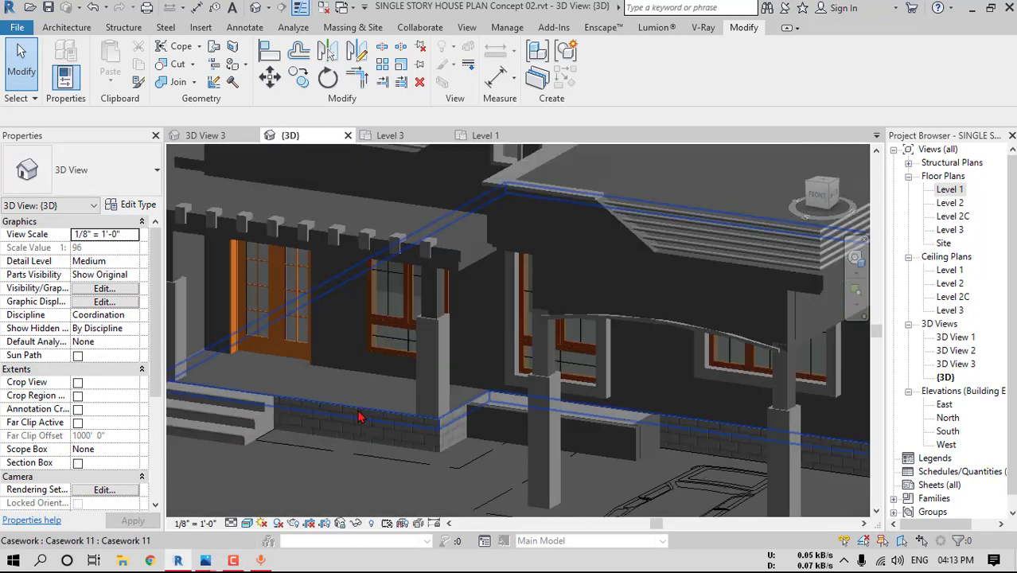
middle_drag(711, 418, 495, 372)
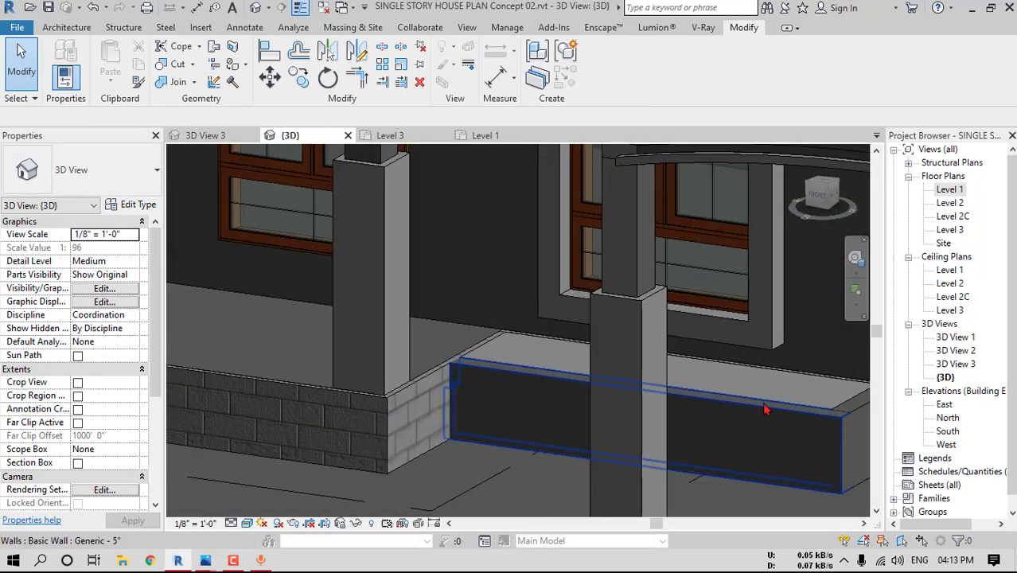
middle_drag(763, 407, 999, 362)
scroll(389, 333, up, 1)
scroll(389, 332, up, 3)
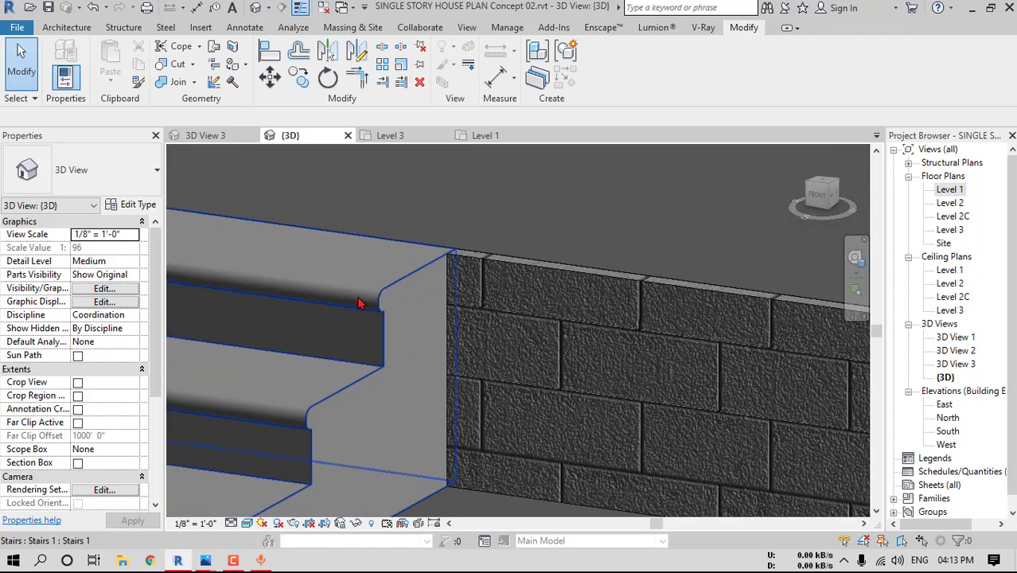
scroll(426, 266, down, 3)
middle_drag(703, 331, 291, 319)
scroll(291, 319, down, 1)
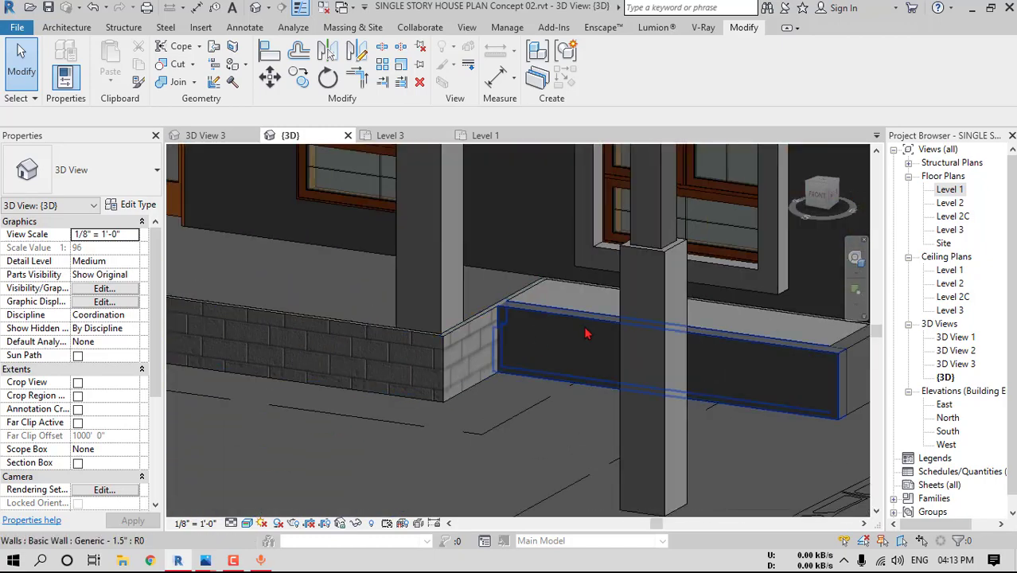
middle_drag(458, 301, 582, 312)
Create a new in-place model in the Casework category, keeping the suggested name
click(67, 27)
click(176, 74)
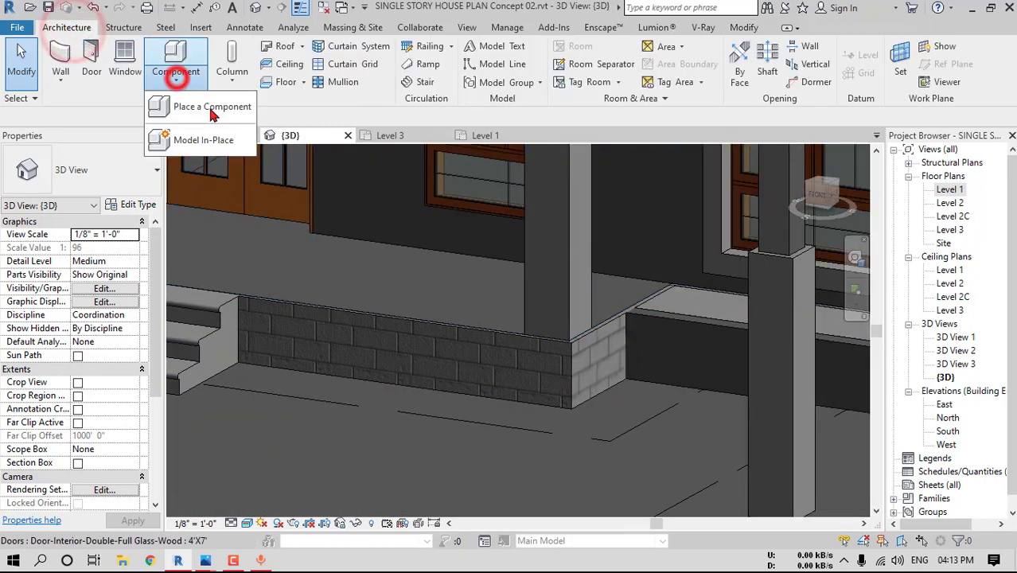
click(207, 139)
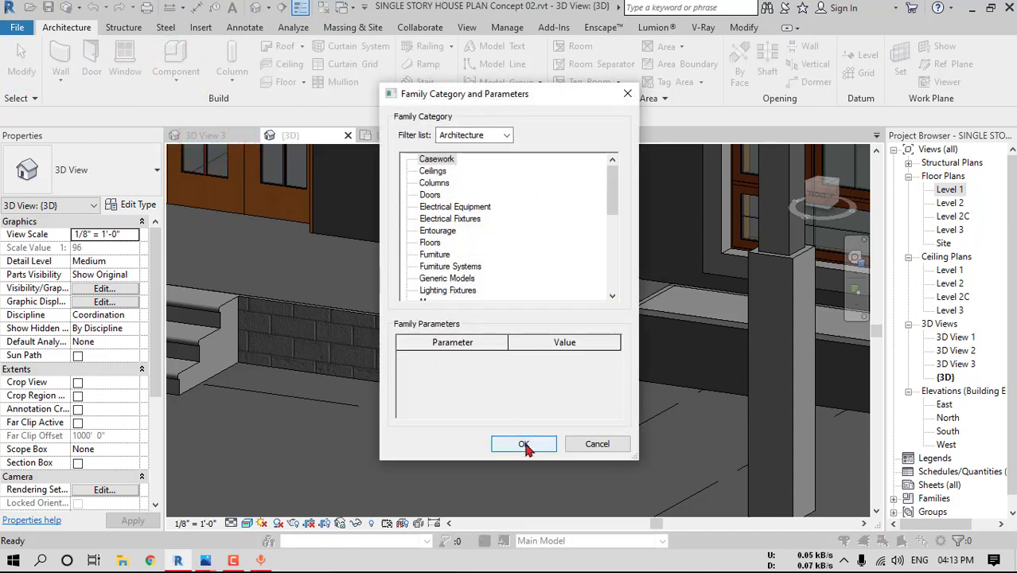
click(525, 445)
click(525, 301)
Start a sweep and pick its path along the top outer edges of the sitout plinth and the ledge beside it
click(239, 57)
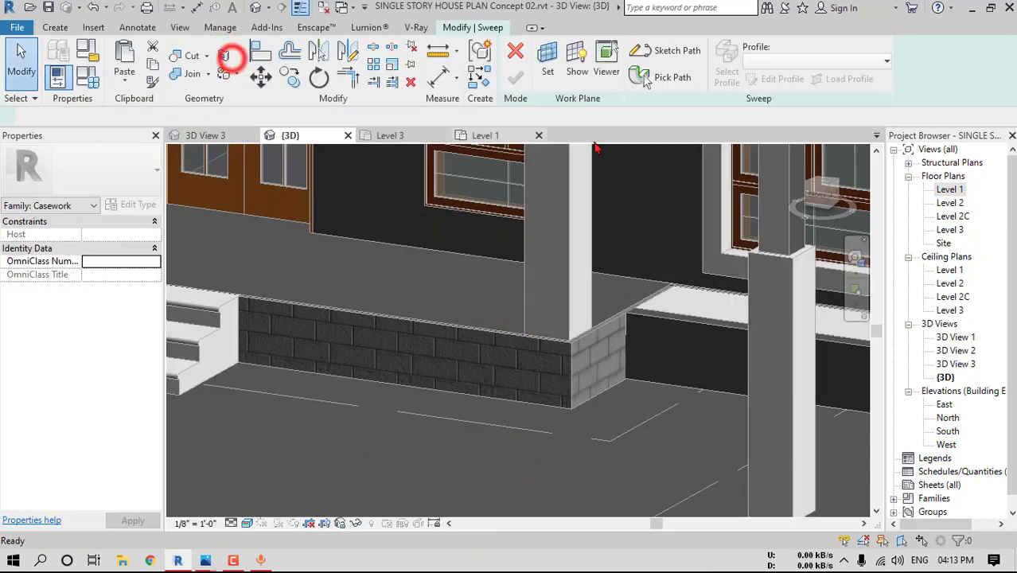
click(649, 78)
click(491, 334)
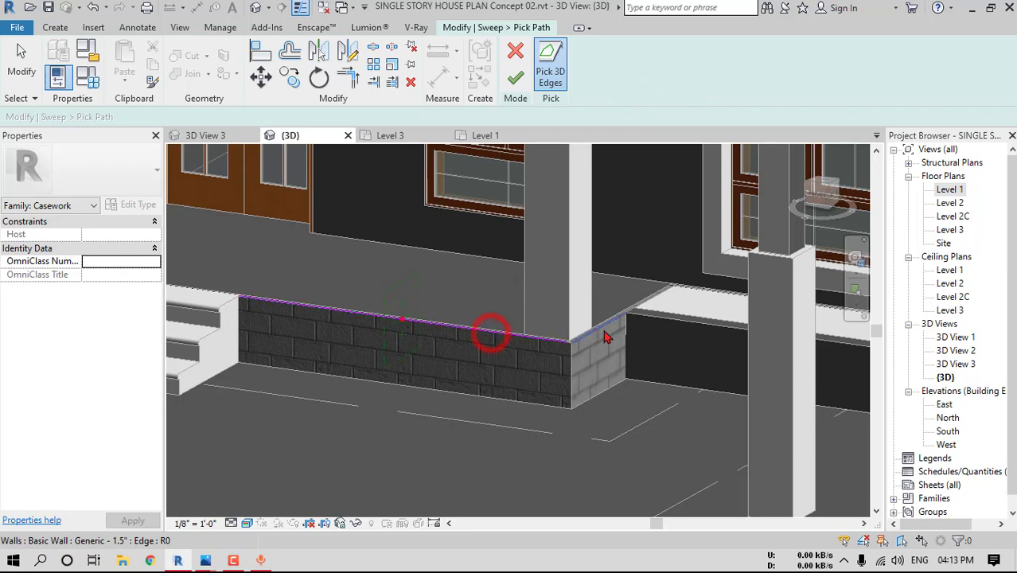
click(605, 330)
click(662, 321)
middle_drag(701, 330, 471, 299)
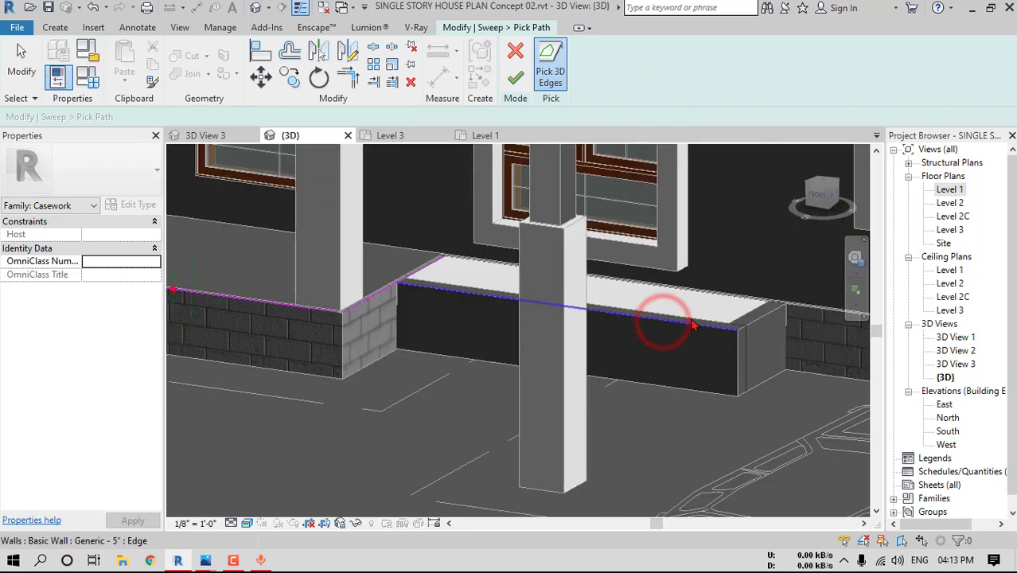
click(758, 324)
Trim the picked edges into one continuous path around the plinth and ledge corners and accept the path
click(348, 77)
click(386, 290)
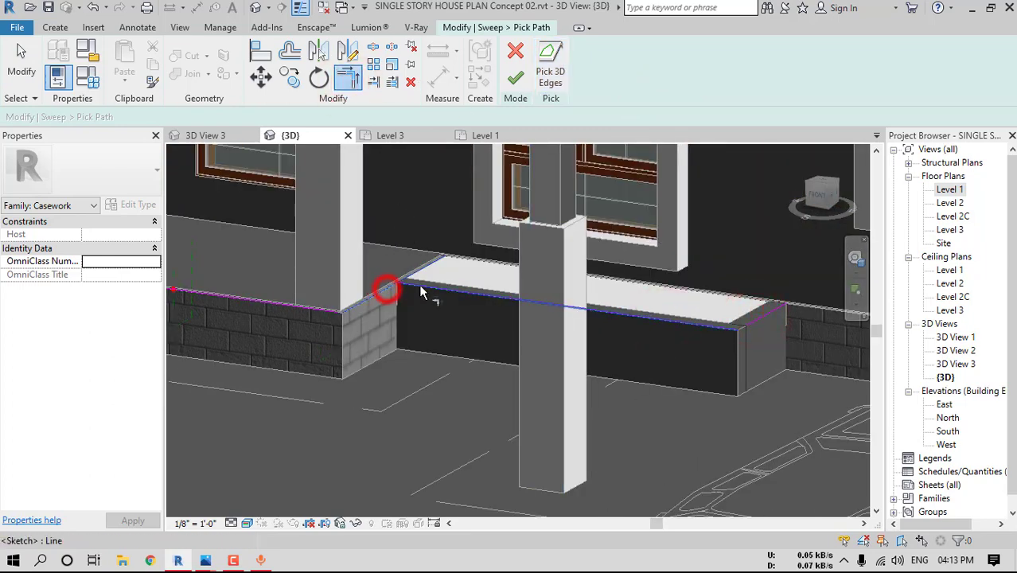
click(728, 321)
middle_drag(402, 312, 580, 338)
click(485, 309)
scroll(477, 315, up, 1)
scroll(526, 341, down, 3)
middle_drag(713, 377, 643, 370)
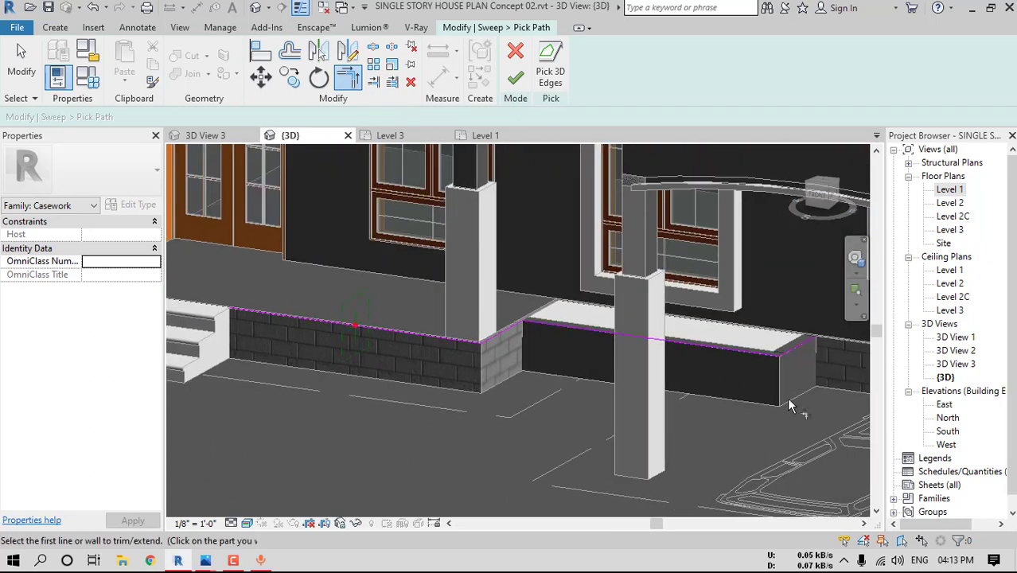
click(515, 82)
Open the sweep's profile for sketching at the plinth's top edge and set the 3D view to Hidden Line
click(776, 81)
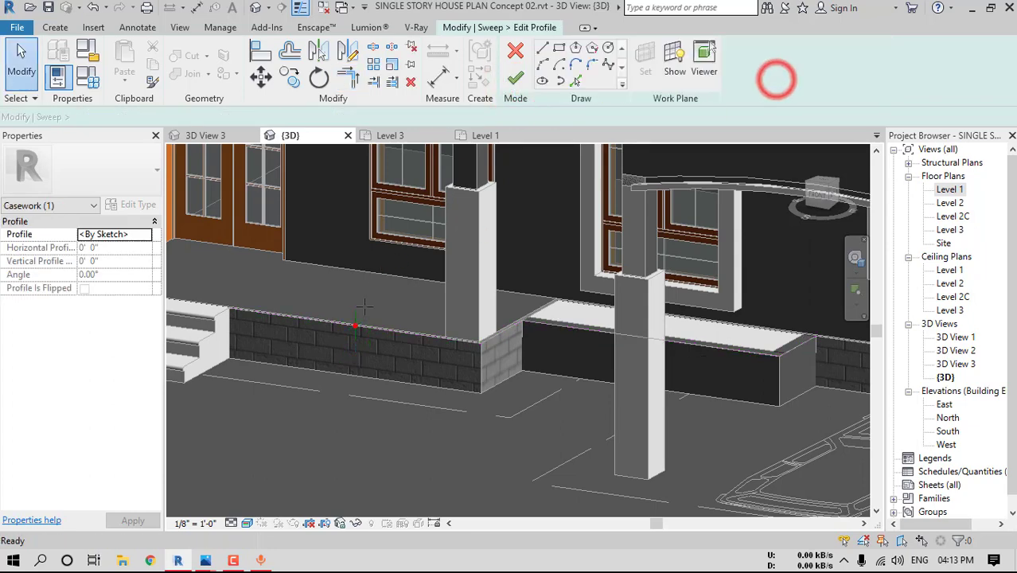
scroll(346, 333, up, 5)
scroll(358, 326, up, 2)
click(541, 64)
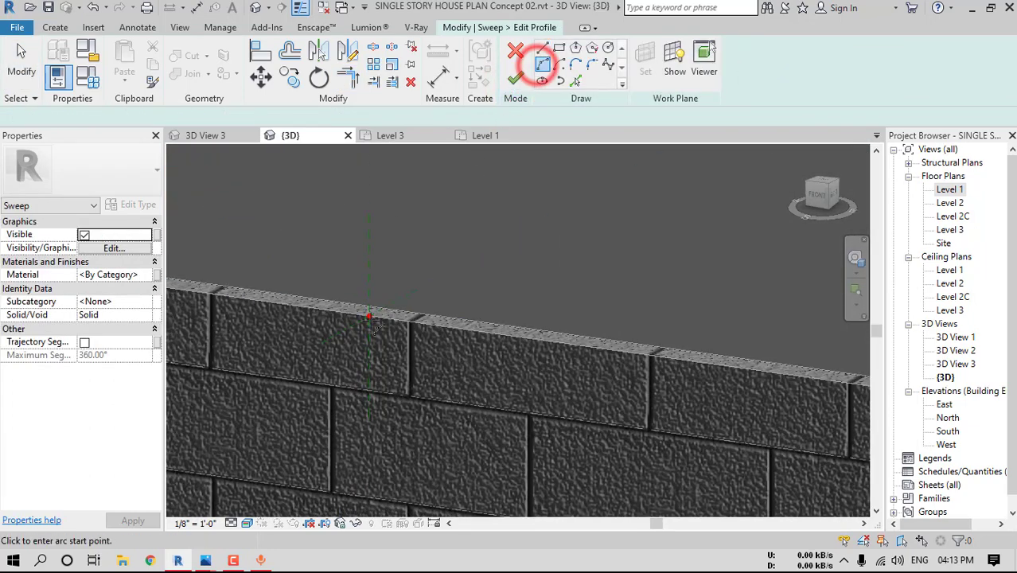
click(372, 317)
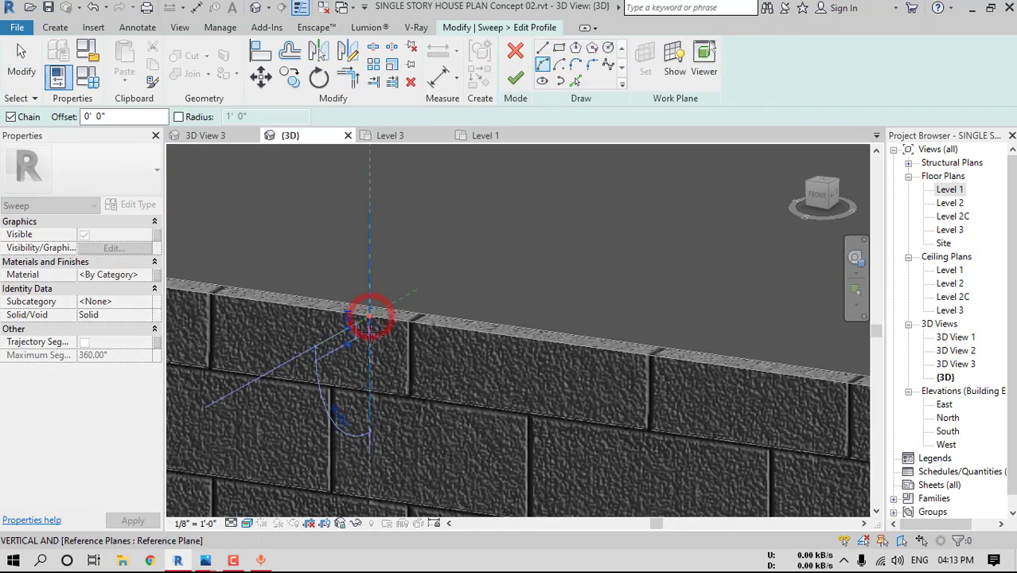
click(245, 523)
click(274, 447)
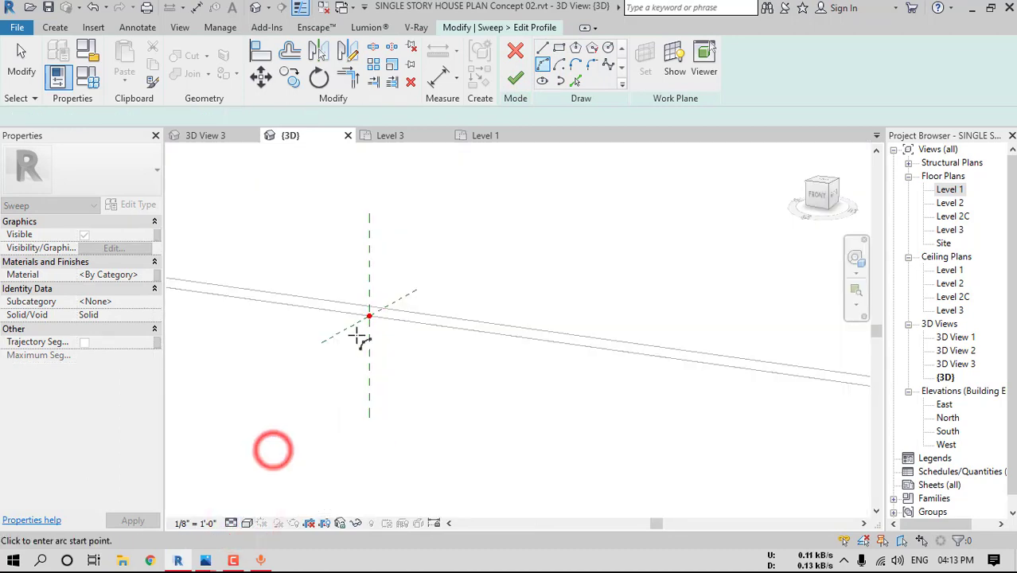
Sketch an outward half-round arc of about 1/2" radius below the path point and close it with a vertical line
click(378, 301)
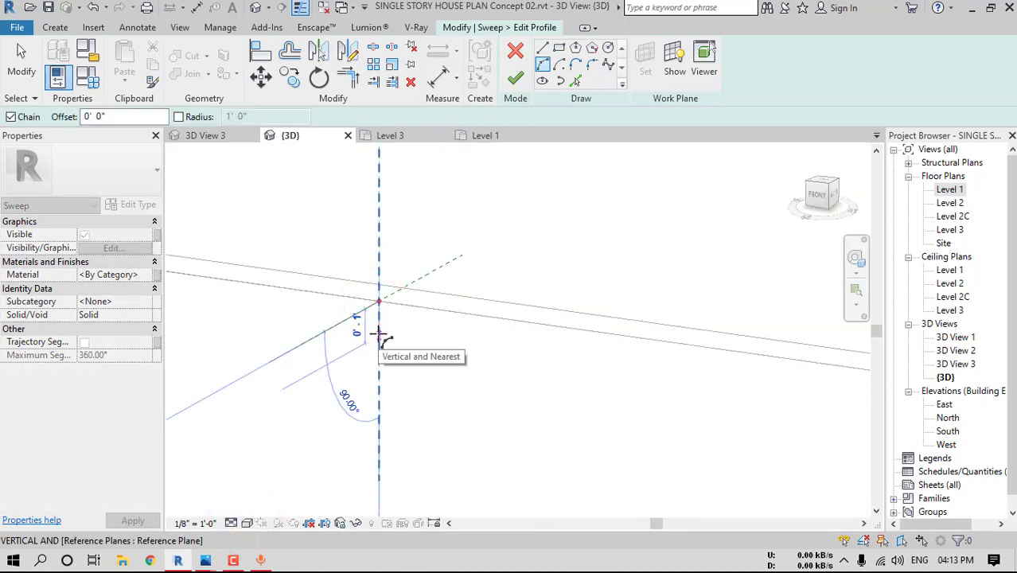
click(371, 327)
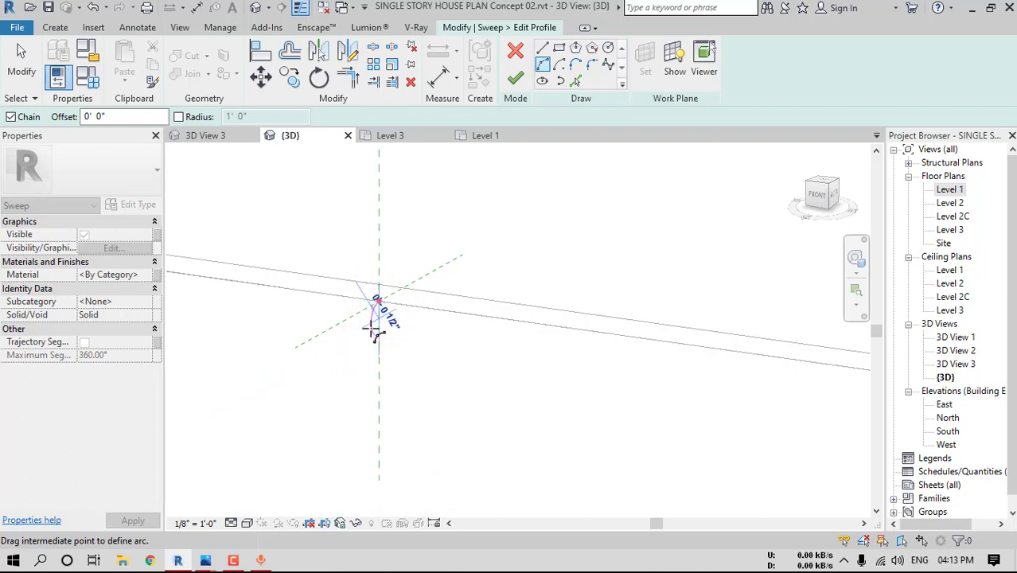
click(373, 328)
click(542, 49)
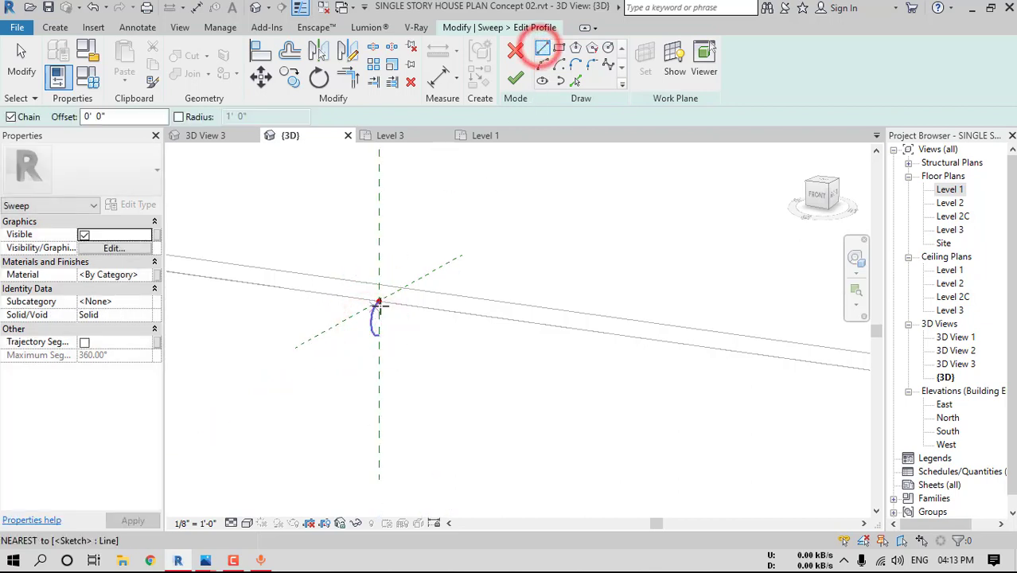
click(380, 303)
click(377, 327)
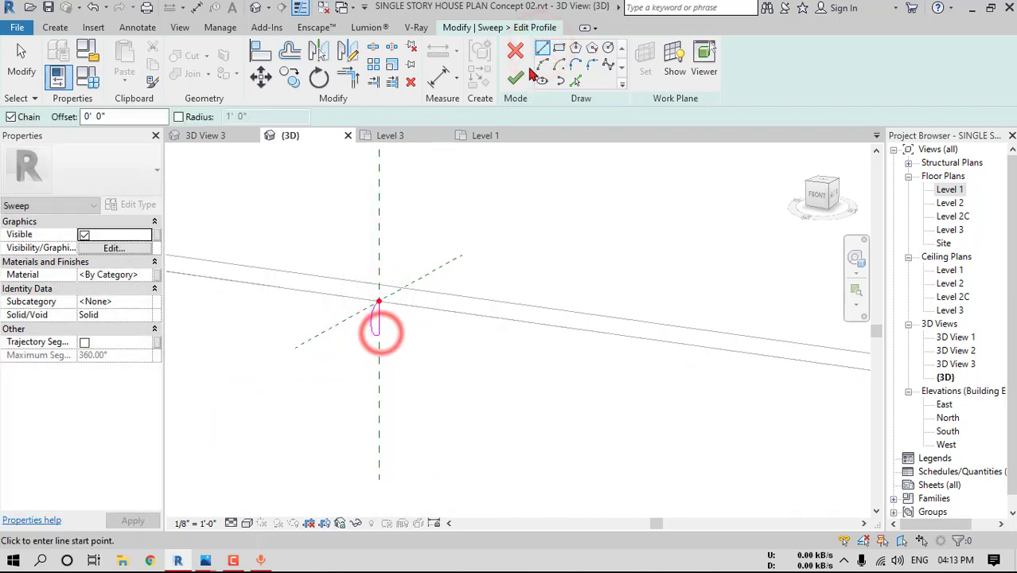
Finish the rounded edge sweep and its in-place model, and return the 3D view to Realistic display
click(518, 79)
click(521, 79)
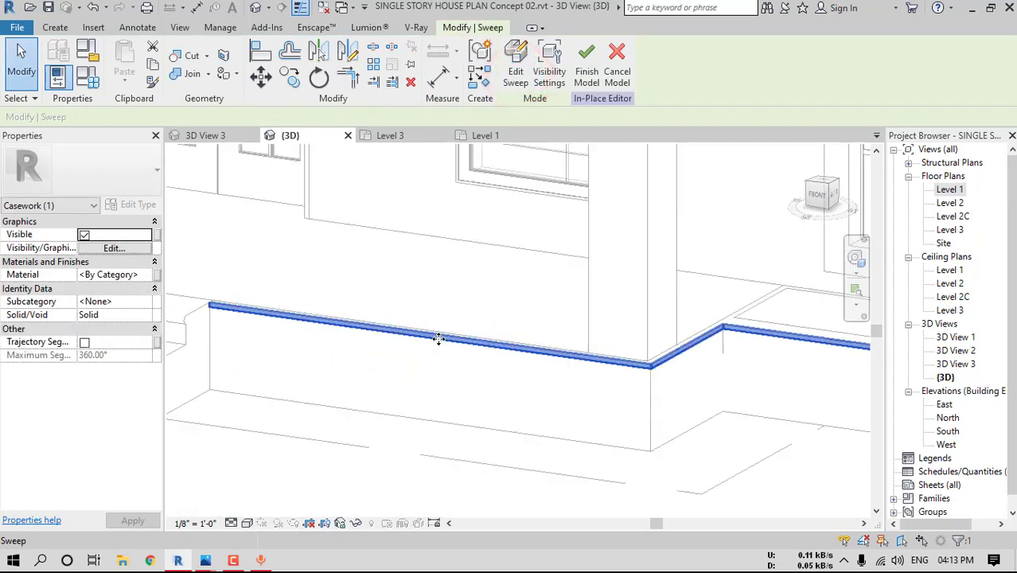
click(587, 65)
click(247, 522)
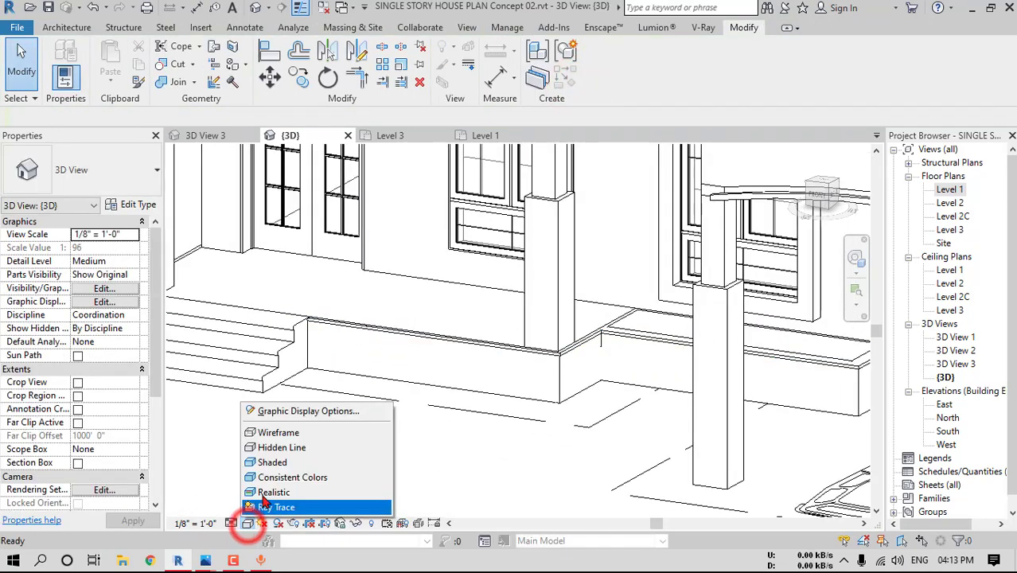
click(263, 491)
Orbit around the house to review the plinth edging, carport arch, side-window frame and parapet louvres from all sides
shift+middle_drag(366, 347, 471, 403)
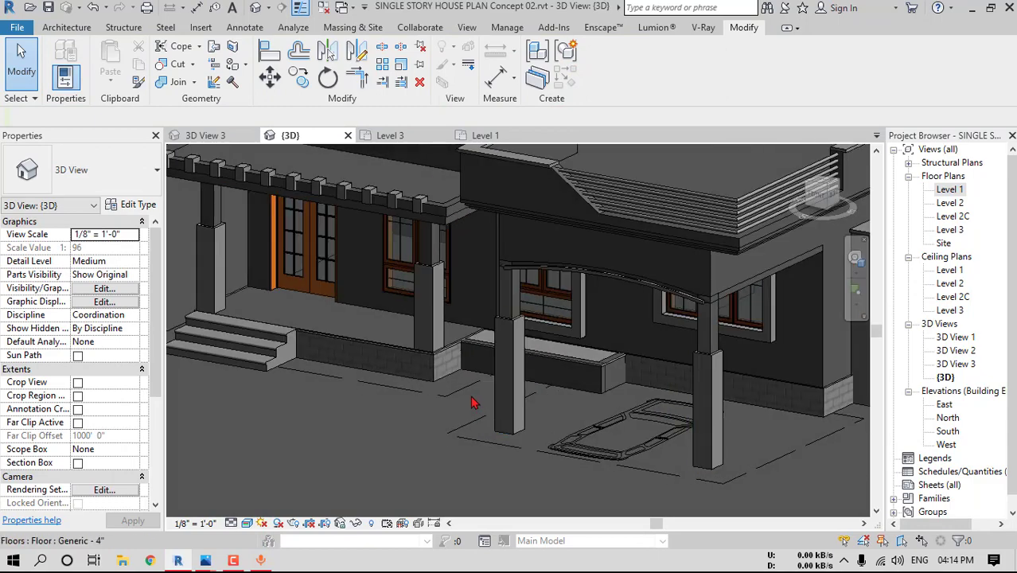
scroll(472, 403, down, 5)
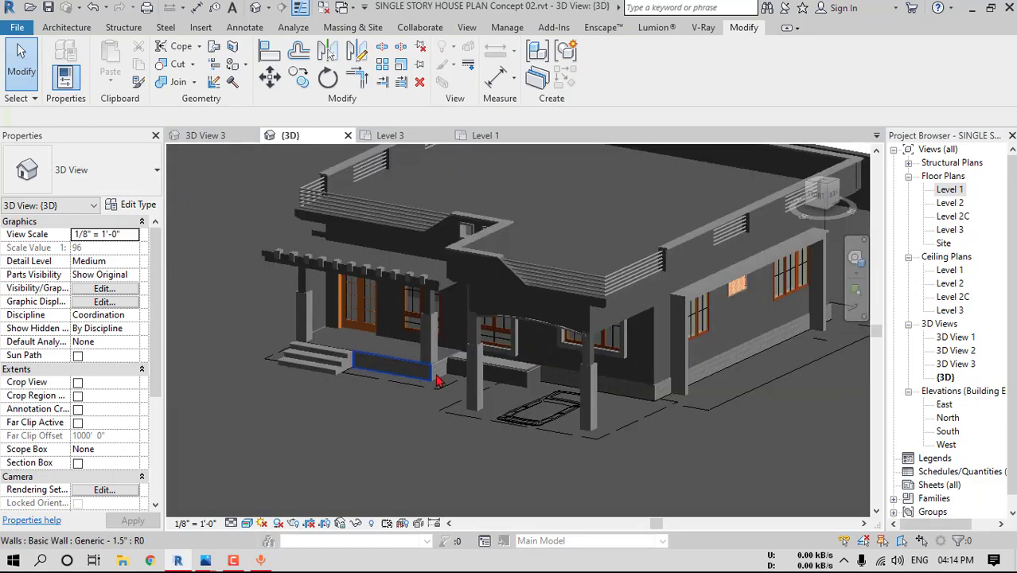
shift+middle_drag(488, 411, 592, 371)
scroll(592, 370, up, 8)
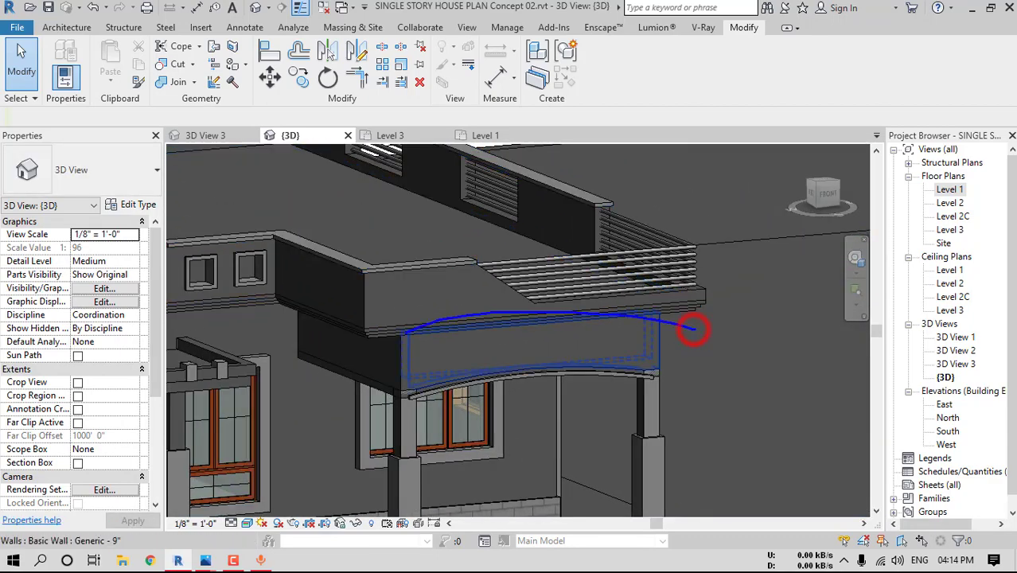
key(Escape)
scroll(652, 380, down, 3)
mouse_move(697, 429)
shift+middle_down()
mouse_move(654, 394)
mouse_move(620, 395)
mouse_move(647, 359)
mouse_move(618, 399)
shift+middle_up()
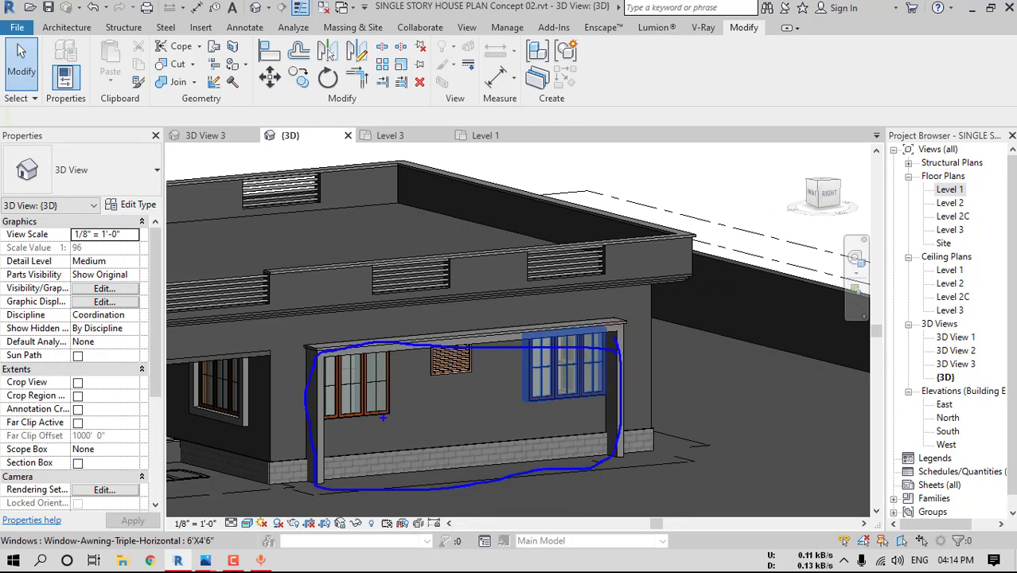
mouse_move(478, 408)
shift+middle_down()
mouse_move(481, 484)
mouse_move(480, 419)
mouse_move(557, 453)
mouse_move(676, 481)
mouse_move(629, 446)
mouse_move(622, 396)
mouse_move(660, 420)
mouse_move(676, 461)
mouse_move(644, 455)
shift+middle_up()
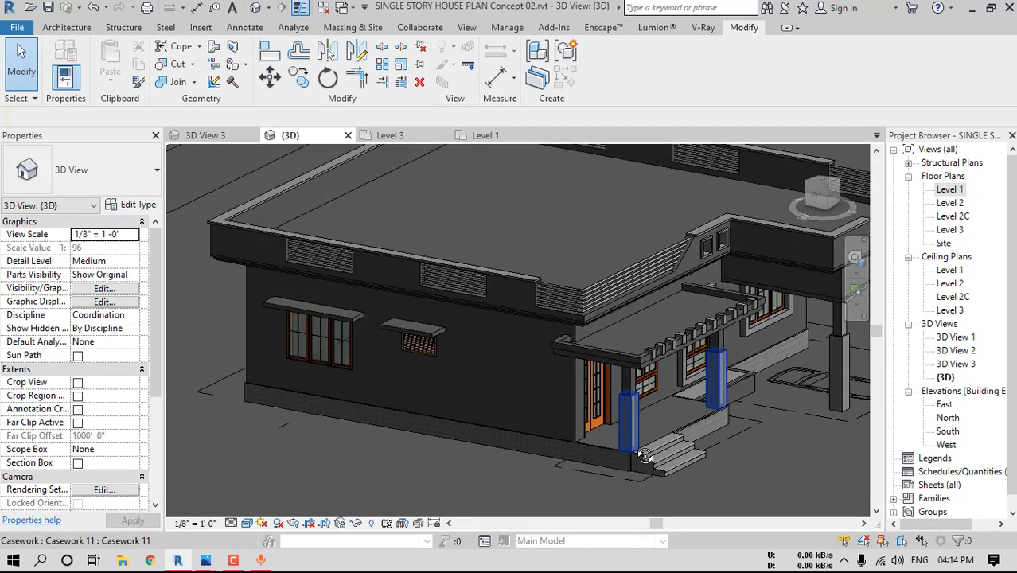
shift+middle_drag(542, 350, 563, 393)
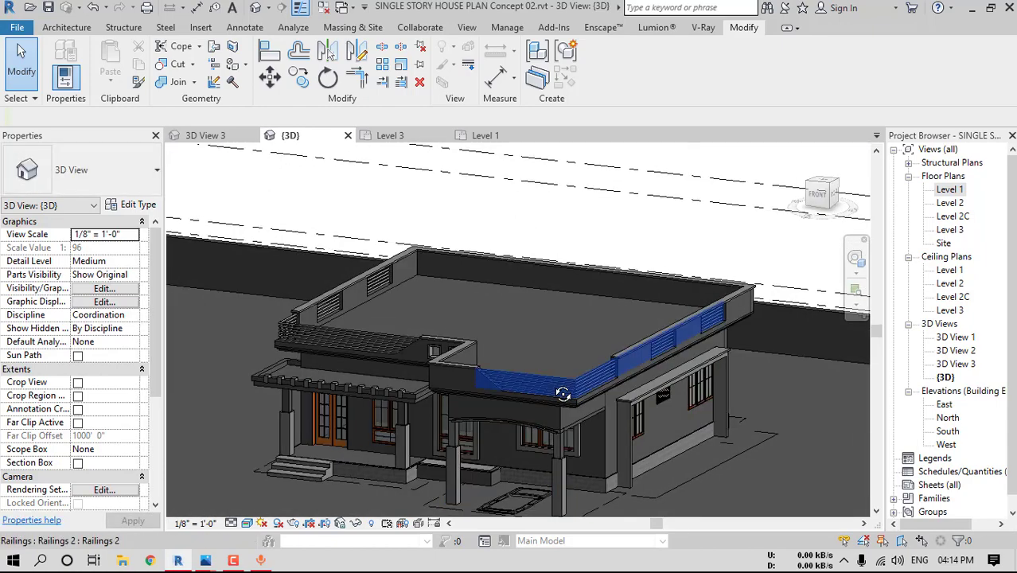
Open the camera views 3D View 1, 3D View 2 and 3D View 3 in turn to review the exterior
double_click(955, 338)
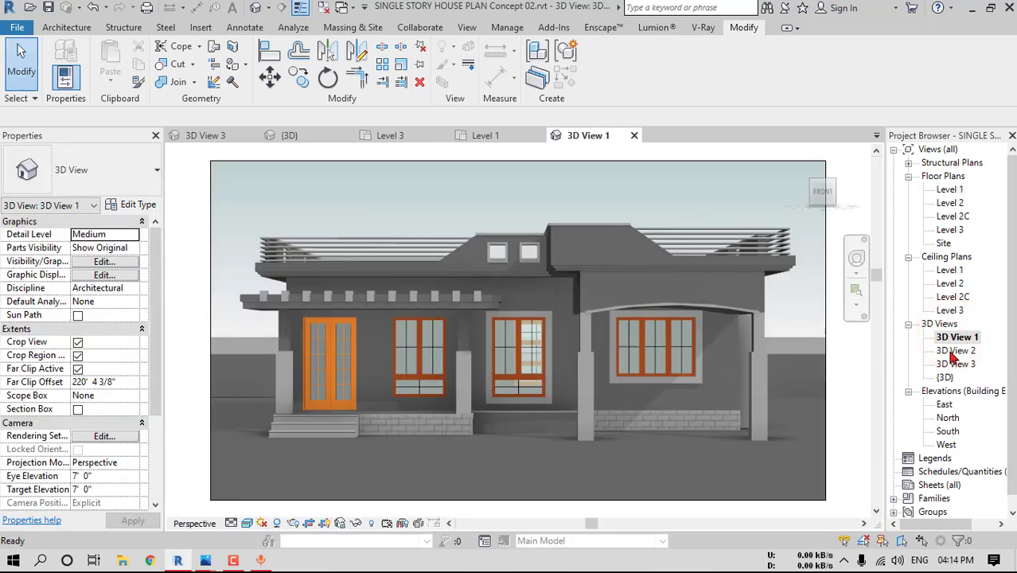
double_click(956, 351)
double_click(955, 363)
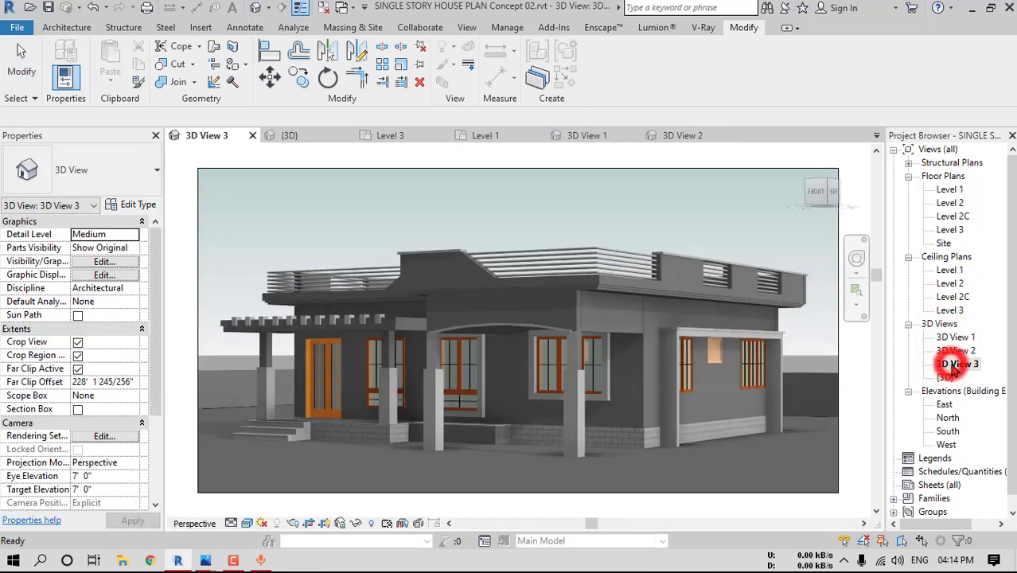
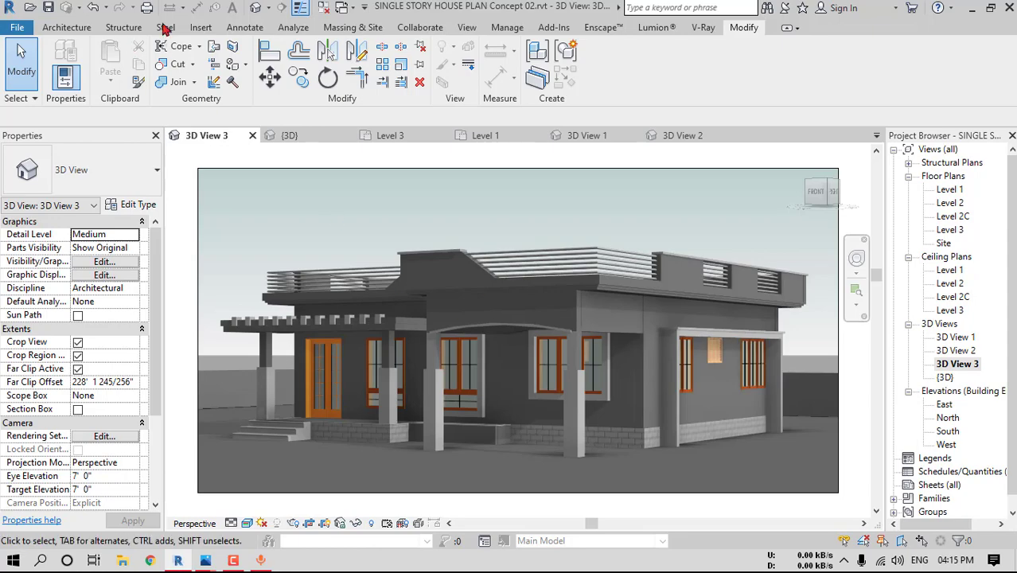
Return to the default 3D view and examine the whole house from its front corner
click(257, 8)
shift+middle_drag(411, 323, 398, 384)
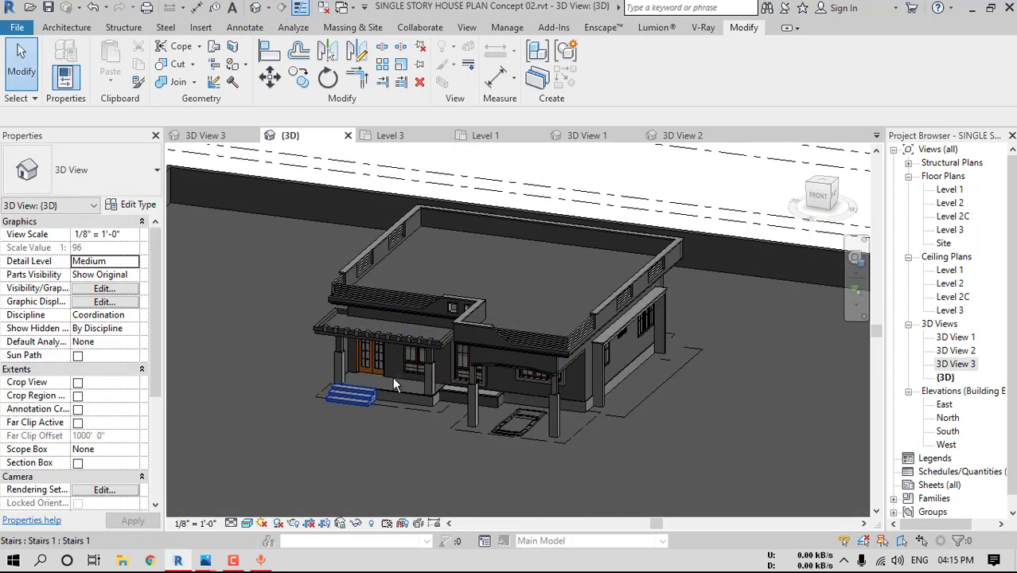
scroll(406, 402, down, 3)
scroll(314, 396, up, 1)
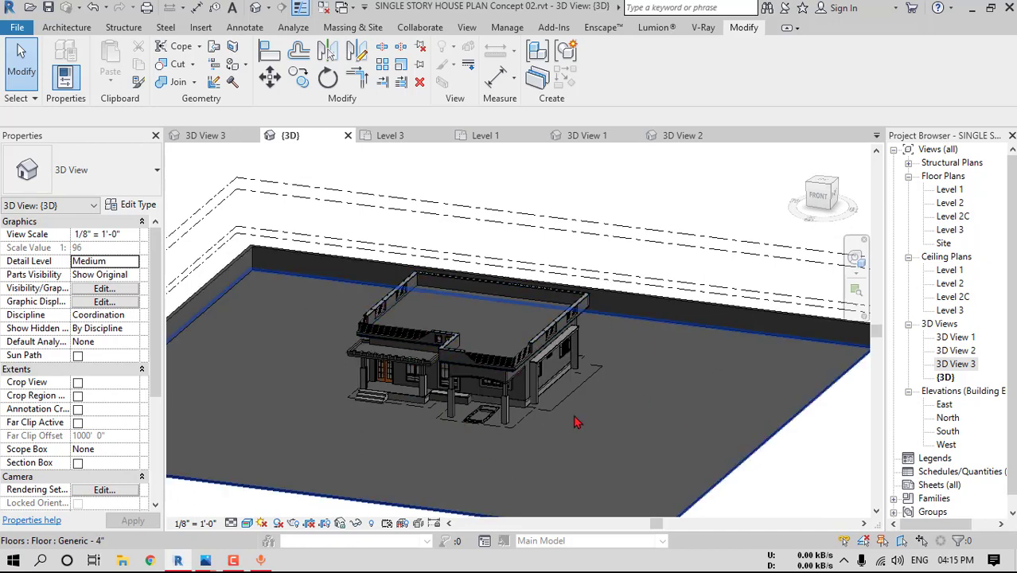
scroll(426, 407, up, 3)
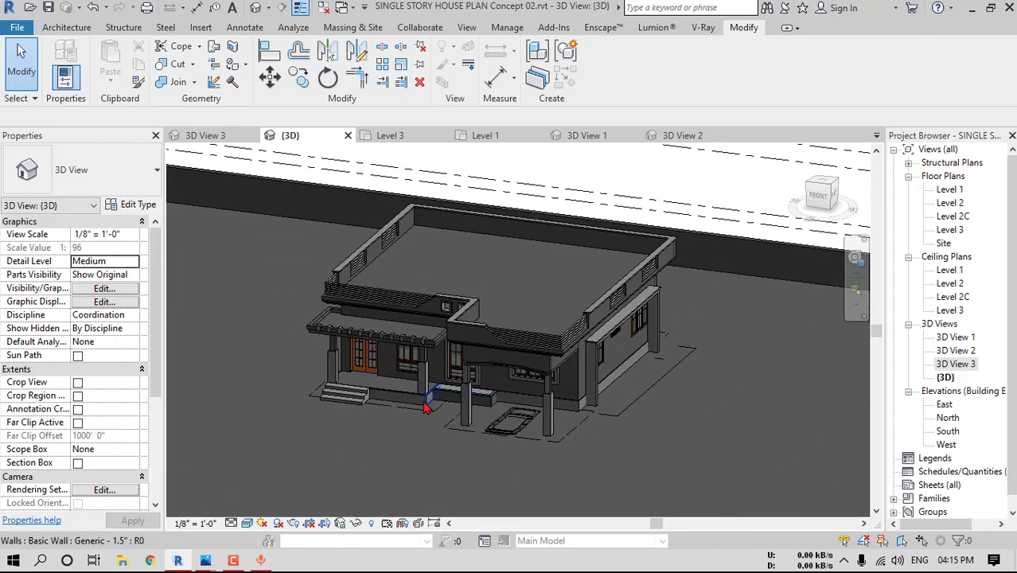
scroll(382, 362, up, 3)
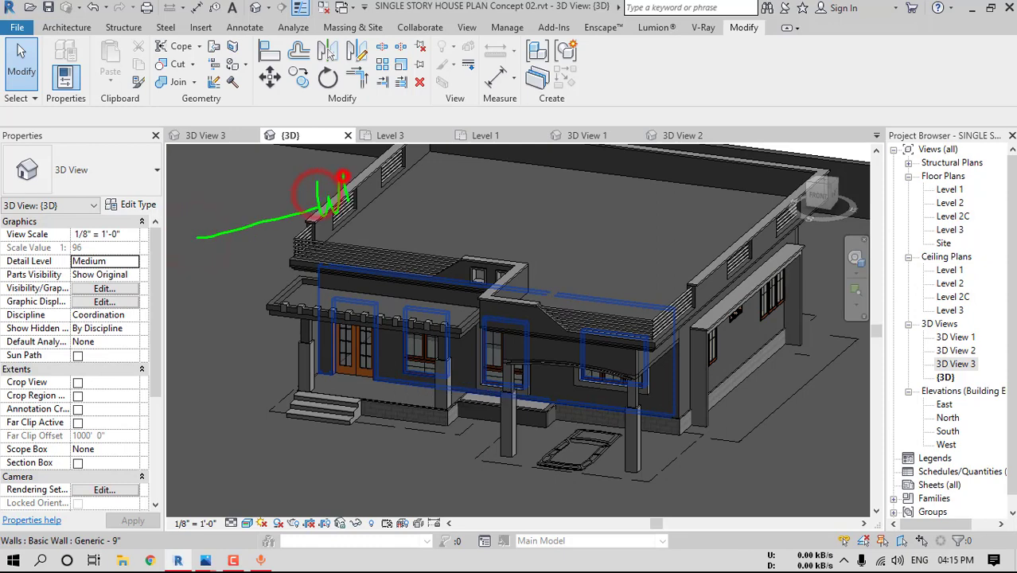
drag(394, 165, 414, 172)
drag(336, 238, 450, 183)
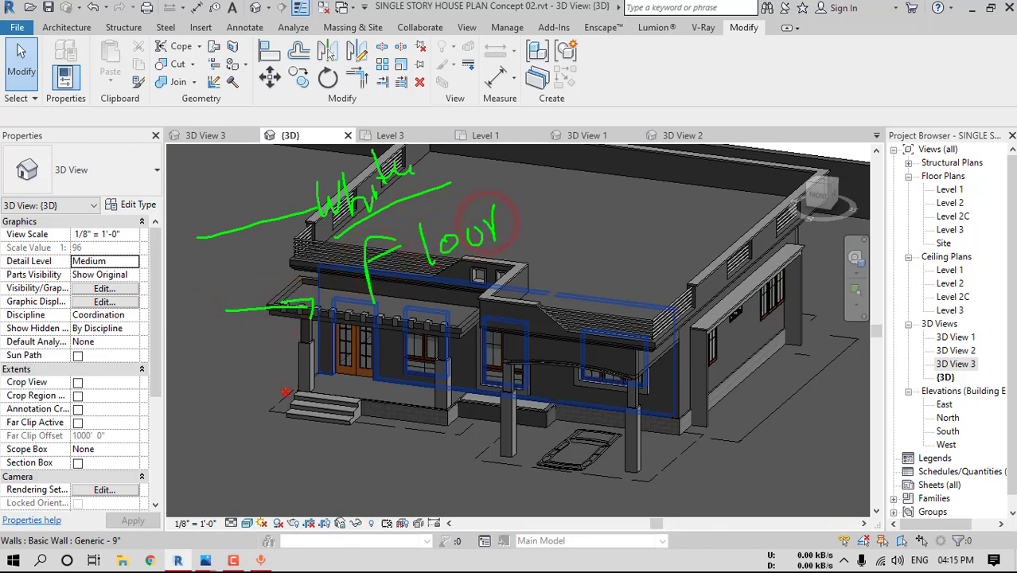
drag(443, 337, 446, 348)
drag(451, 305, 454, 321)
drag(462, 316, 465, 321)
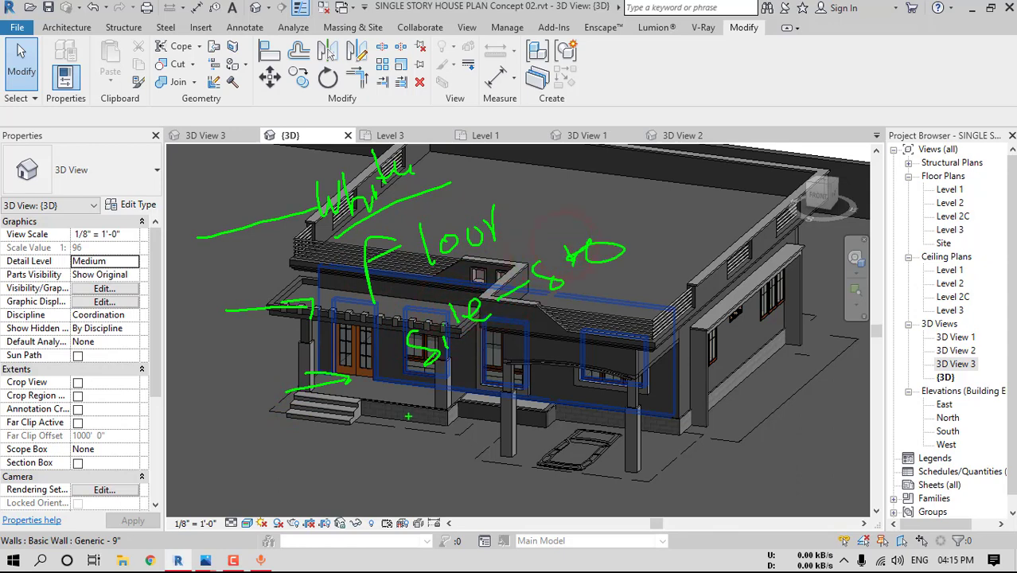
drag(513, 381, 568, 366)
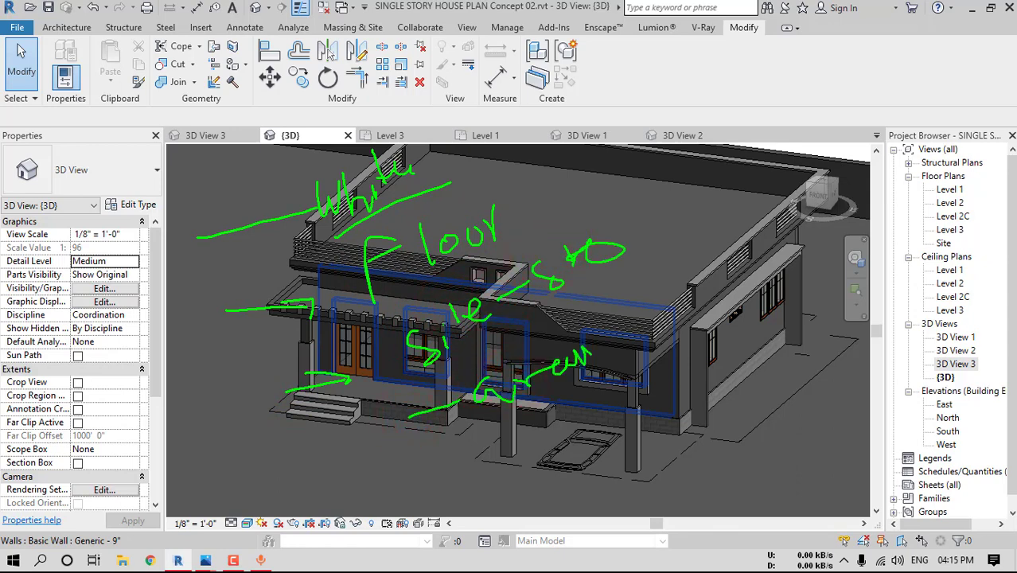
drag(630, 390, 462, 443)
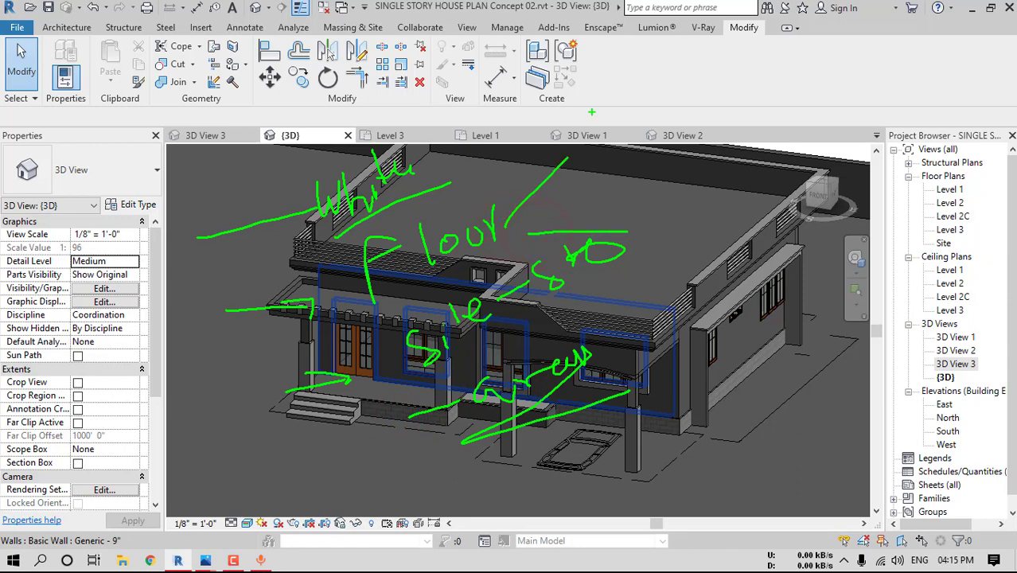
mouse_move(611, 106)
mouse_down()
mouse_move(618, 117)
mouse_move(631, 96)
mouse_move(660, 118)
mouse_move(641, 193)
mouse_up()
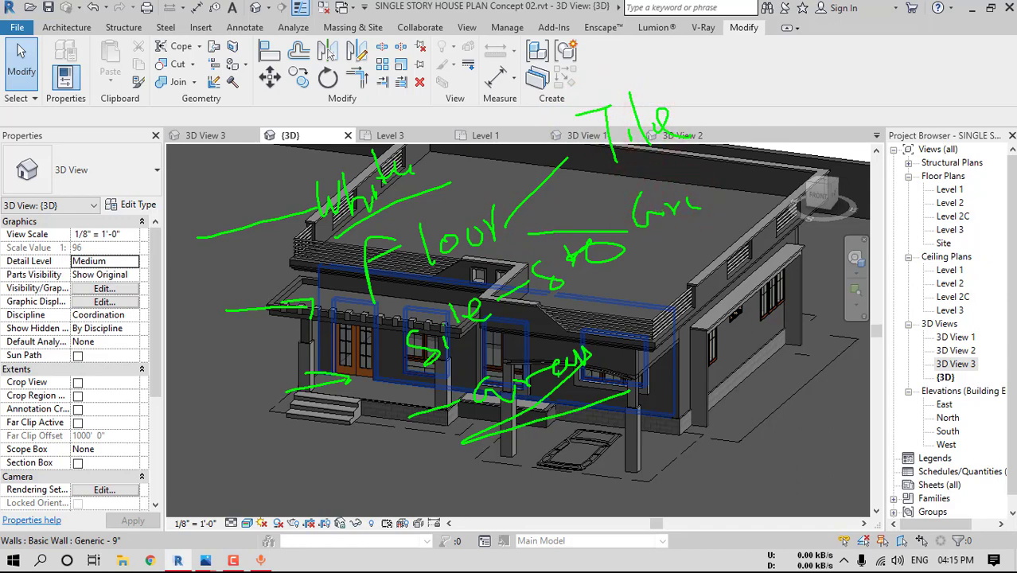
key(Escape)
Create a new project material named "01. White PAINT"
click(507, 27)
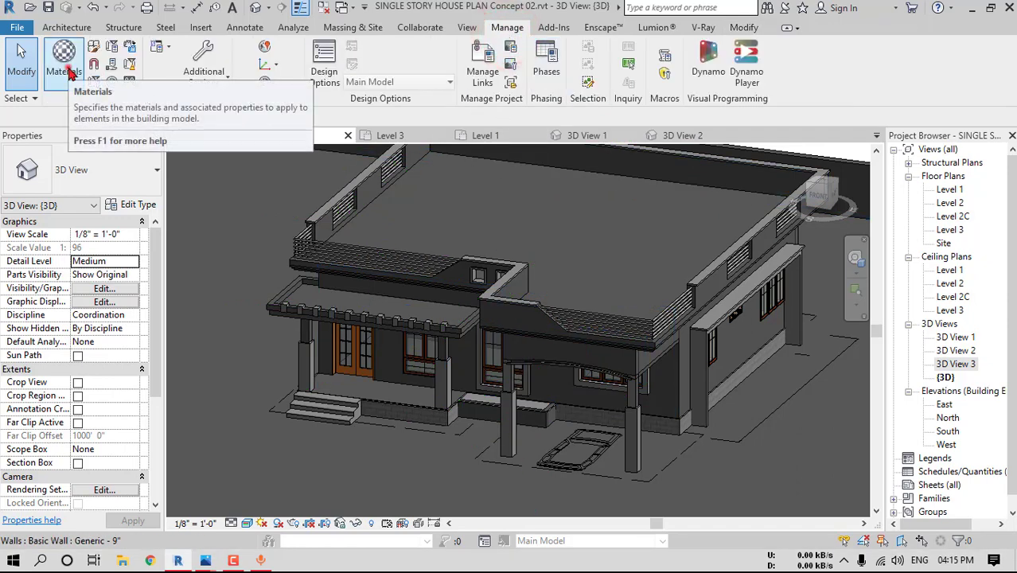
click(64, 58)
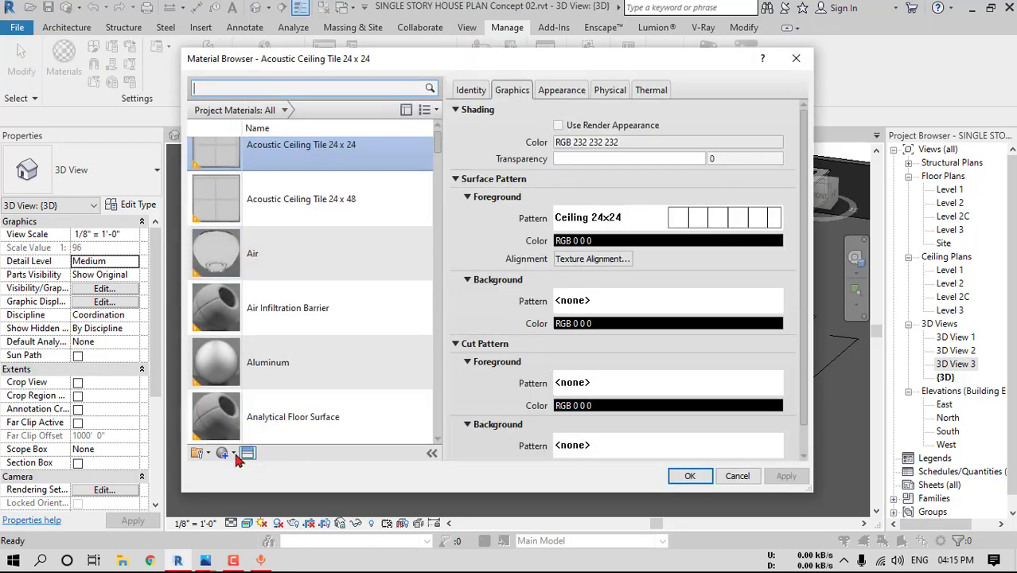
click(234, 454)
click(241, 468)
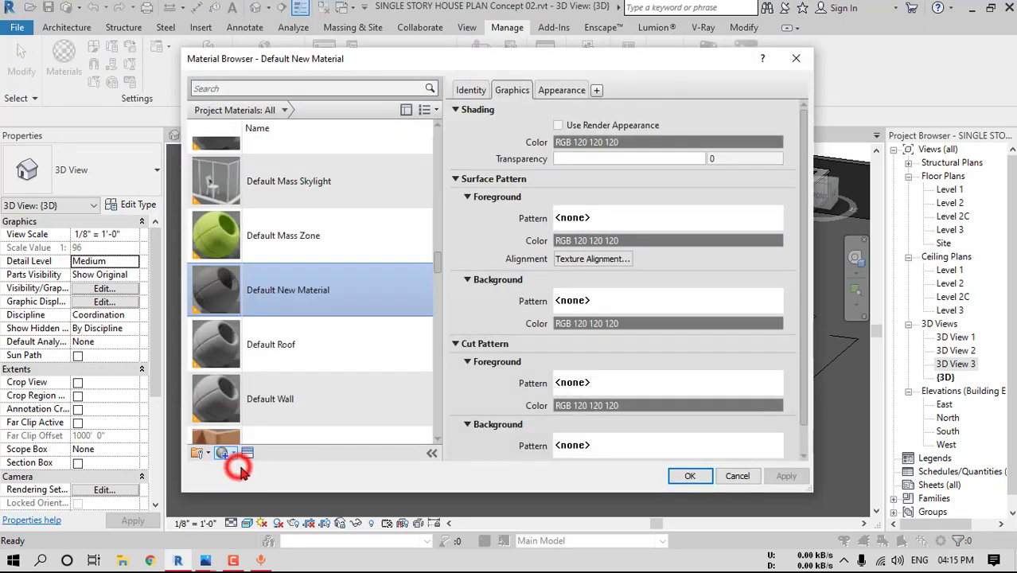
click(470, 90)
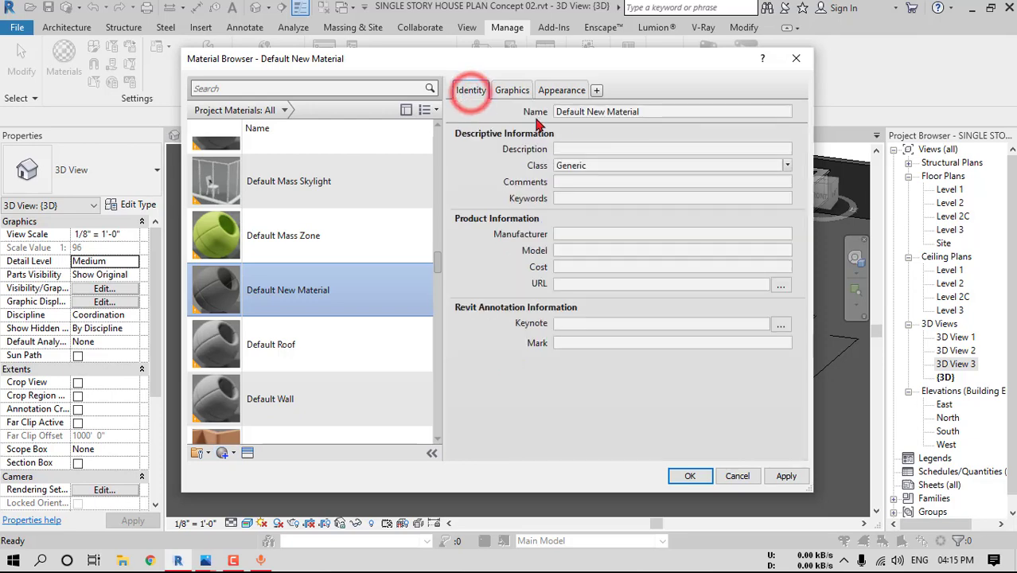
click(661, 111)
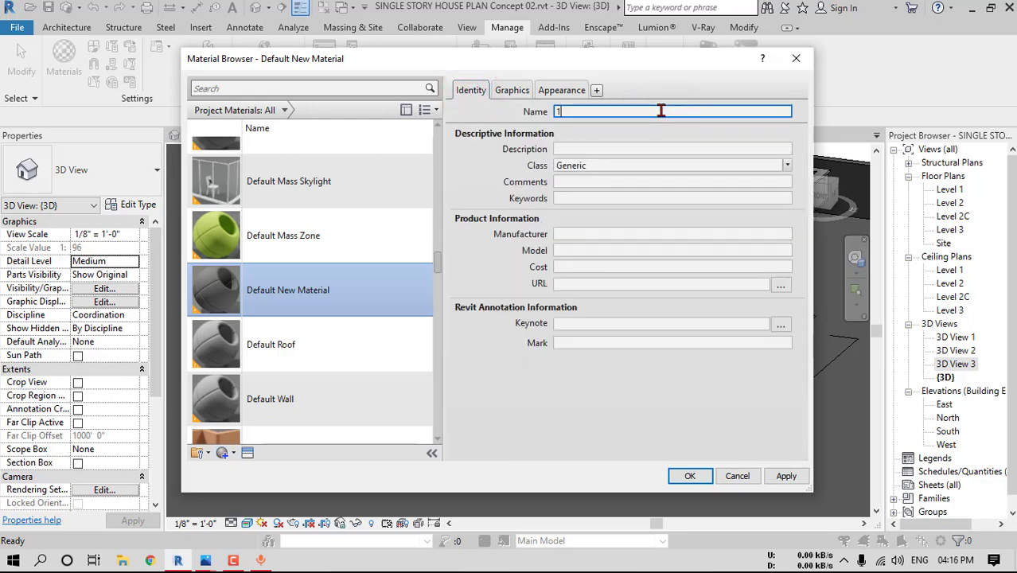
text(01. White PAINT)
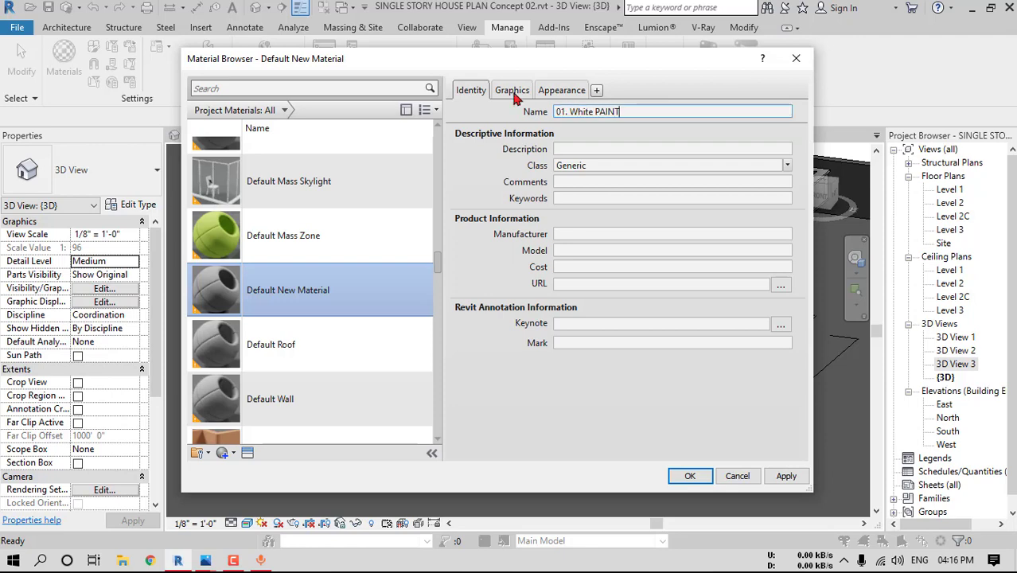
Enable Use Render Appearance for the white paint material and replace its appearance with the Cool White asset from the Wall Paint library
click(513, 91)
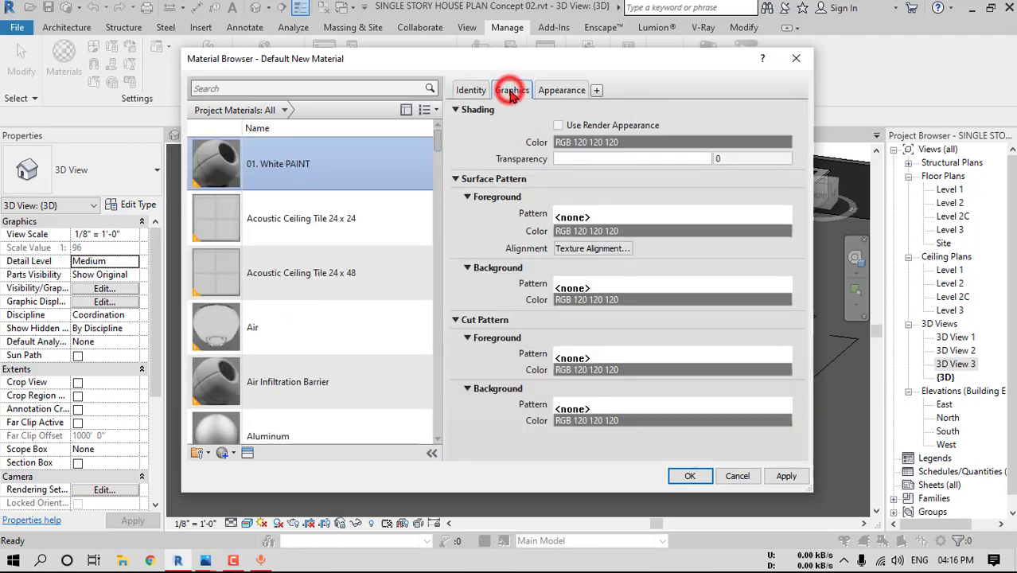
click(559, 125)
click(563, 91)
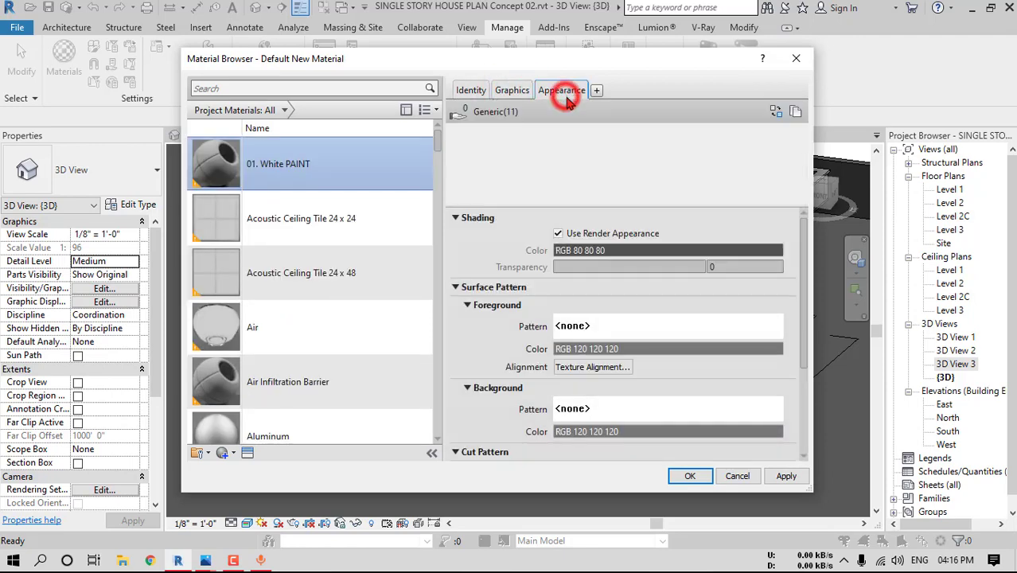
click(775, 111)
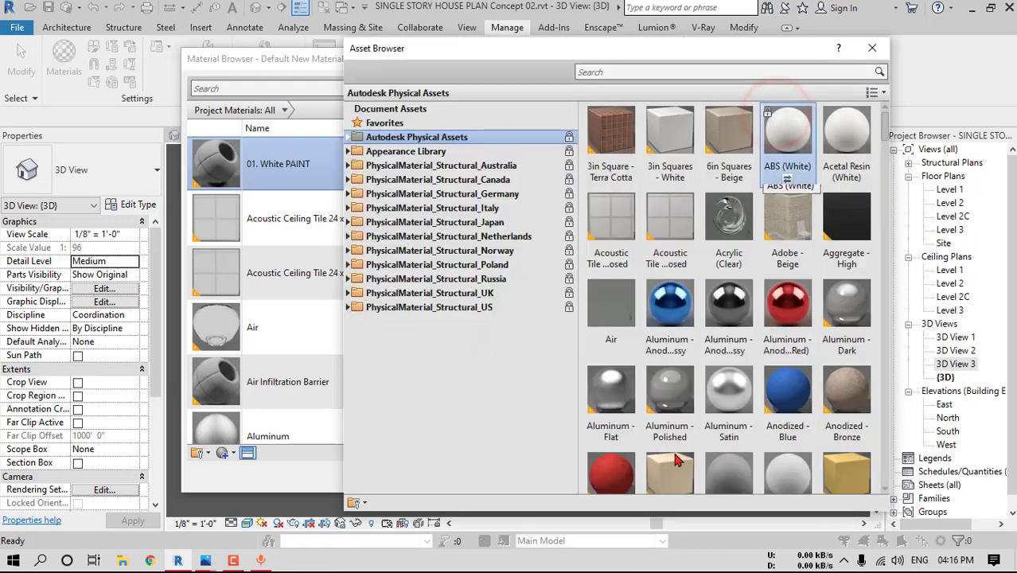
click(348, 152)
scroll(390, 262, down, 4)
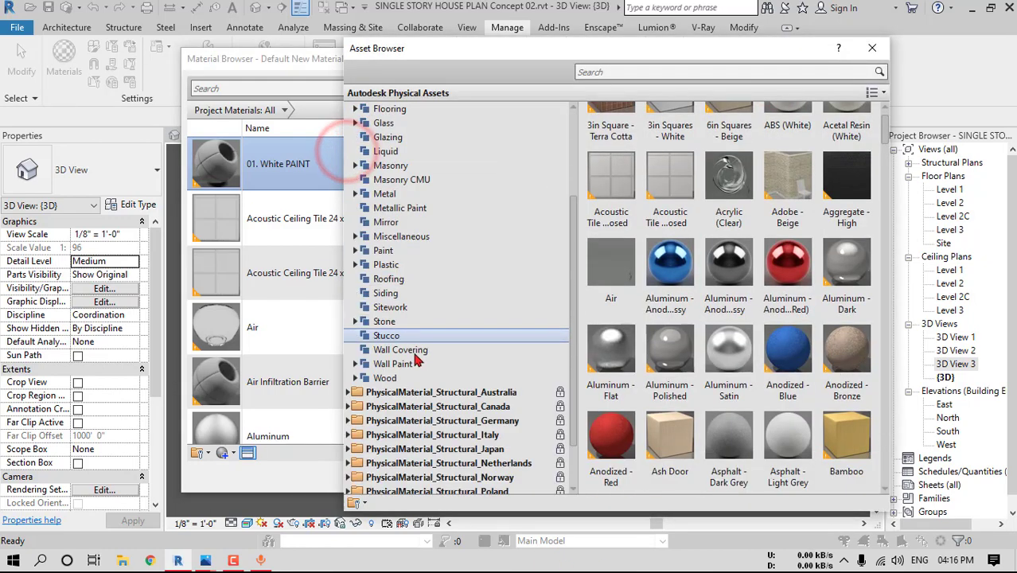
click(392, 321)
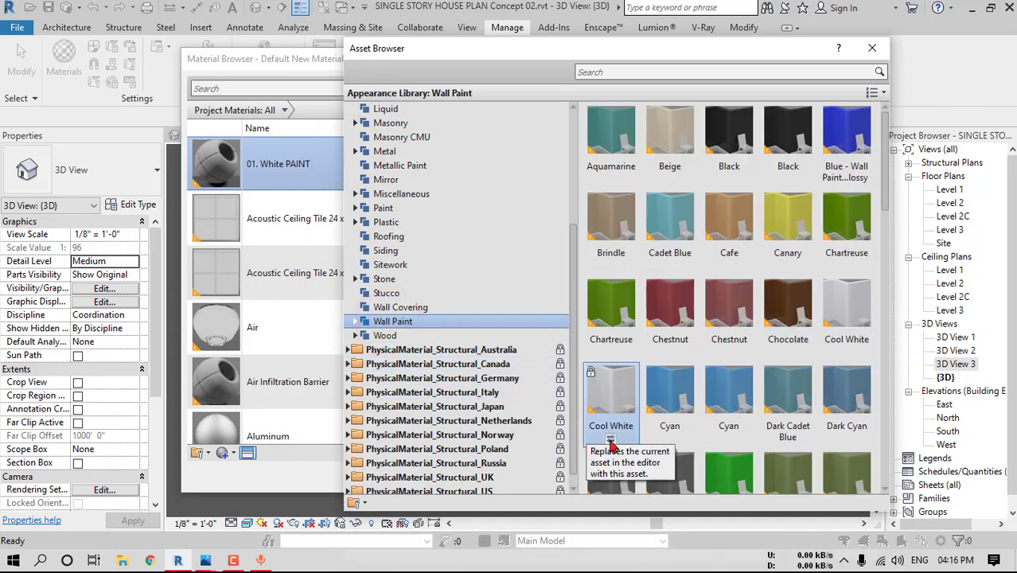
click(610, 439)
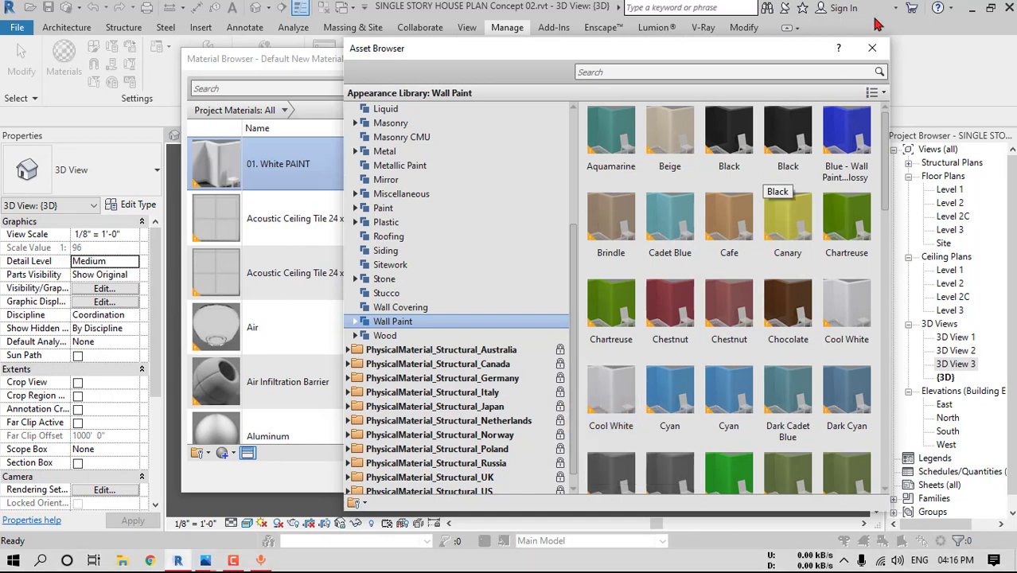
click(872, 49)
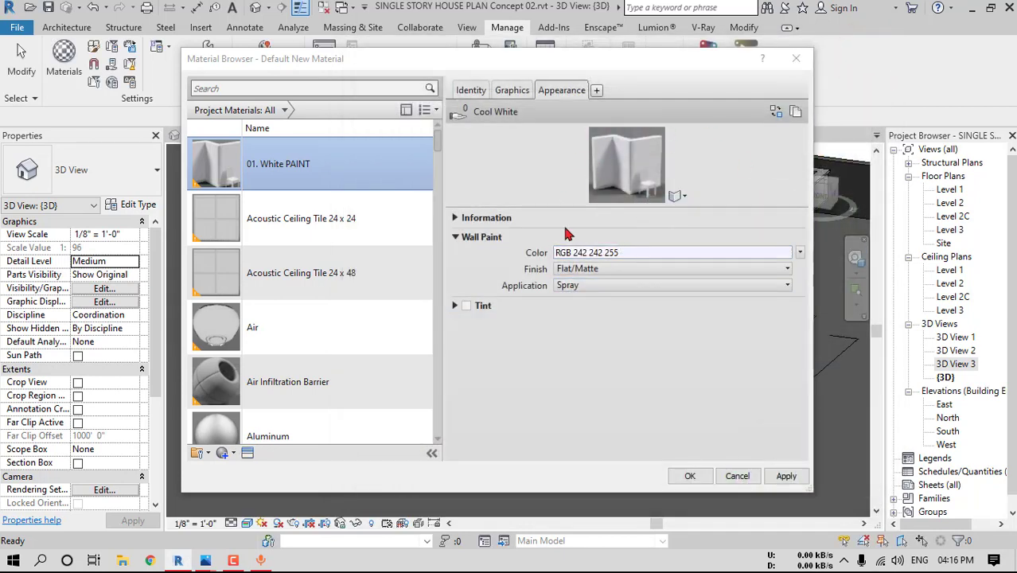
Create another new material named "01.FLOOR TILE"
scroll(256, 432, down, 1)
click(225, 453)
click(241, 469)
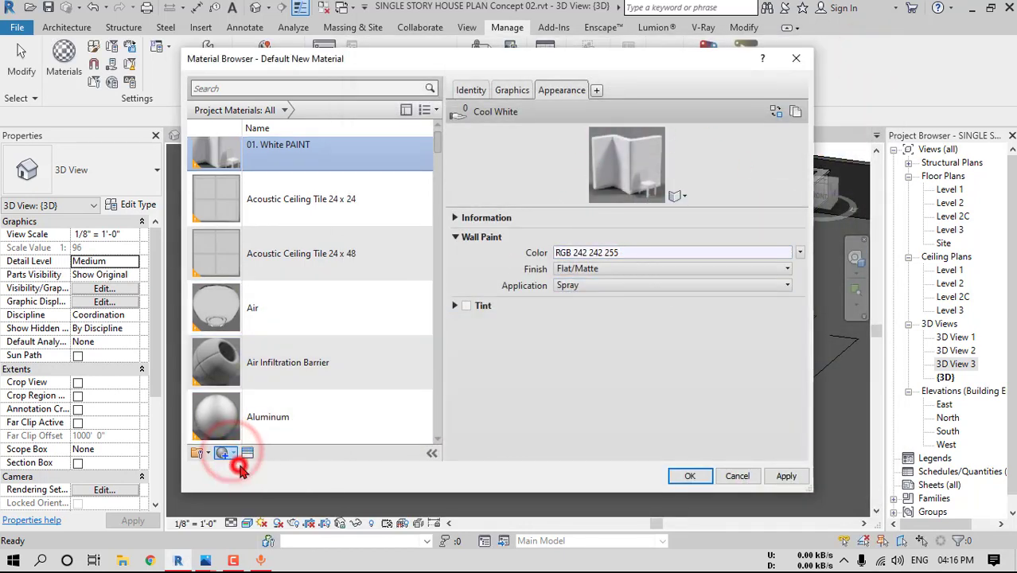
click(470, 90)
click(676, 111)
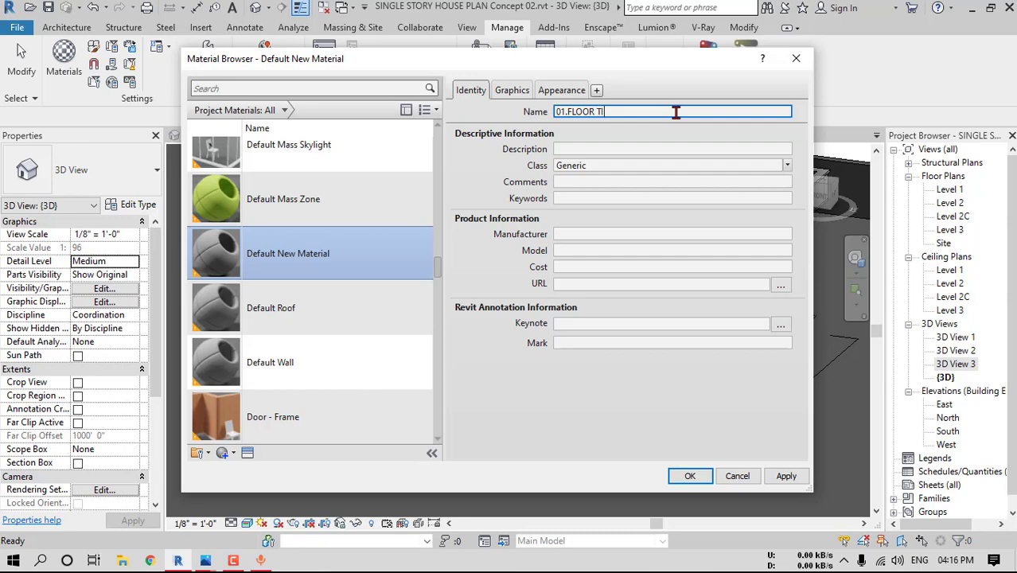
Enable Use Render Appearance for the floor tile material and replace its appearance with the Flagstone asset from the Flooring: Stone library
click(512, 90)
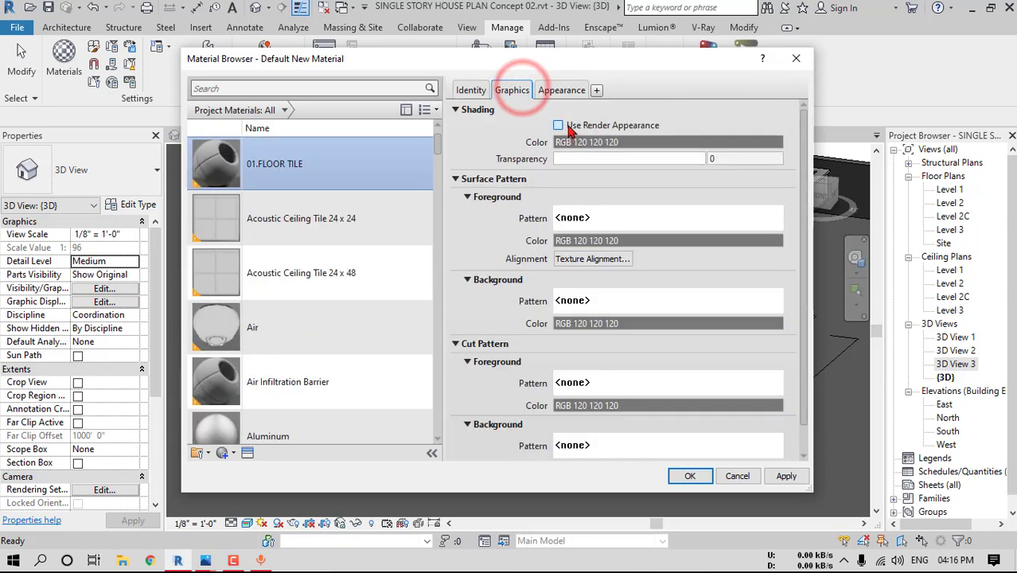
click(563, 90)
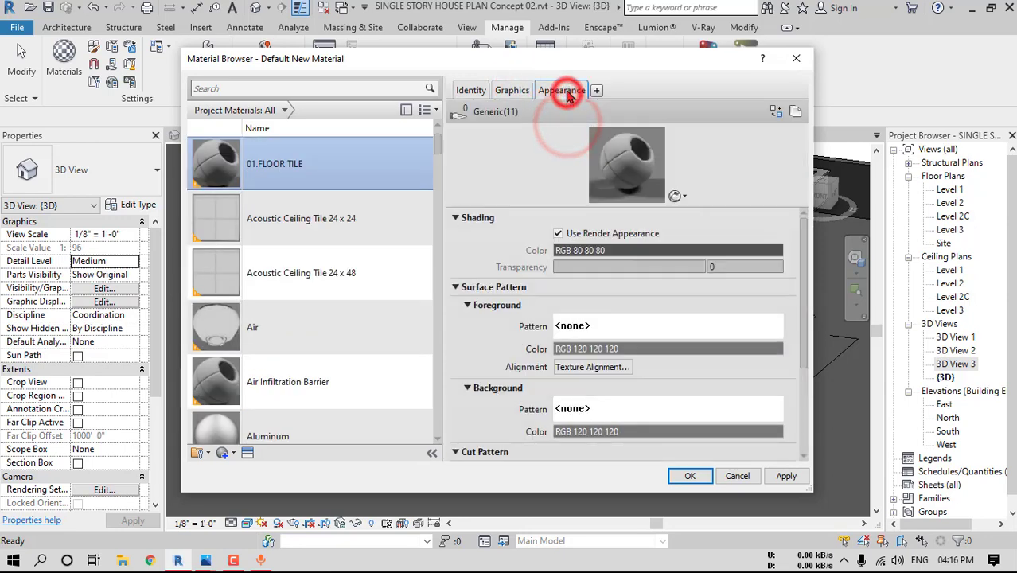
click(773, 112)
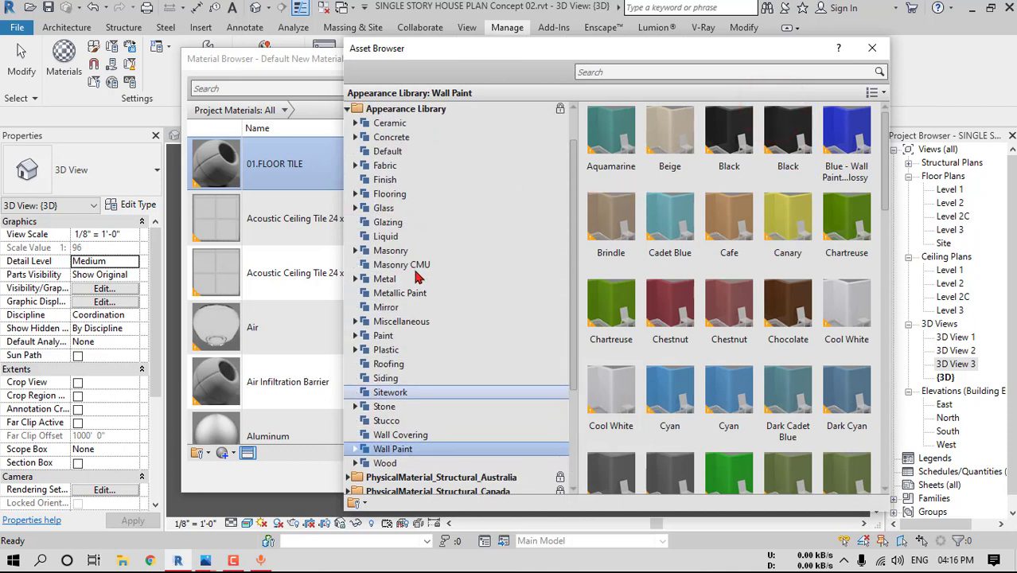
click(382, 194)
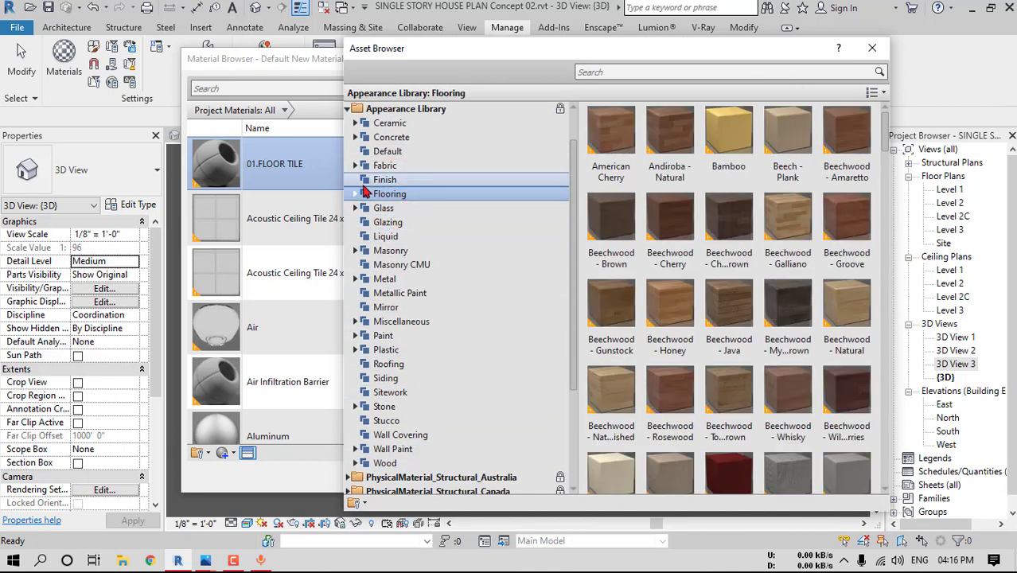
click(362, 193)
click(398, 235)
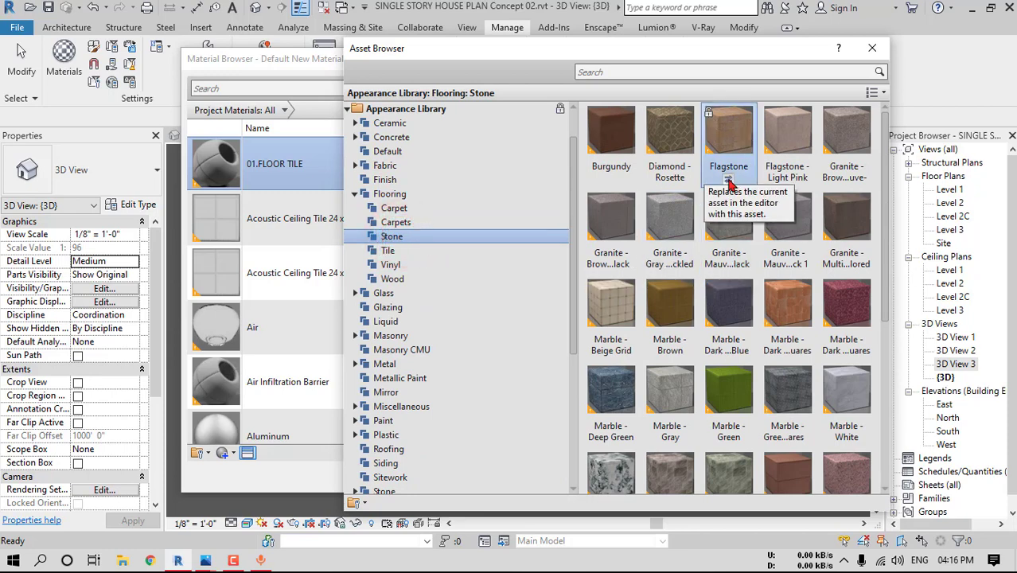
click(730, 184)
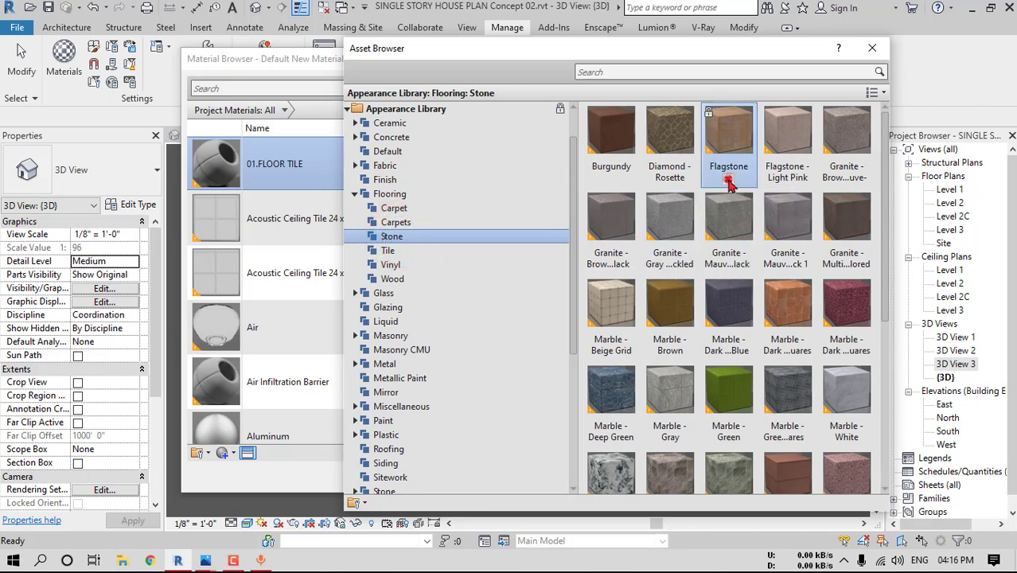
click(730, 183)
click(871, 48)
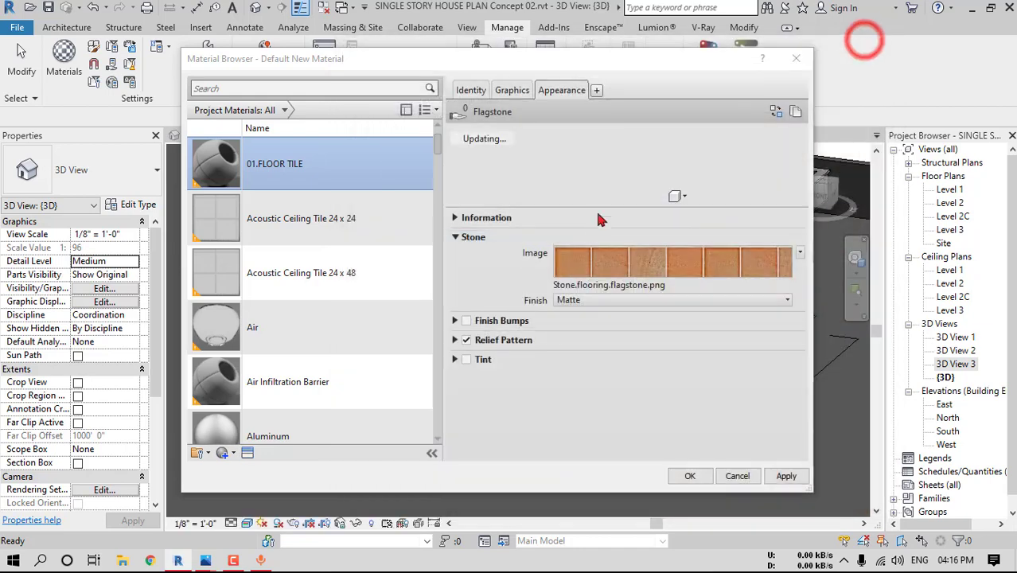
click(694, 207)
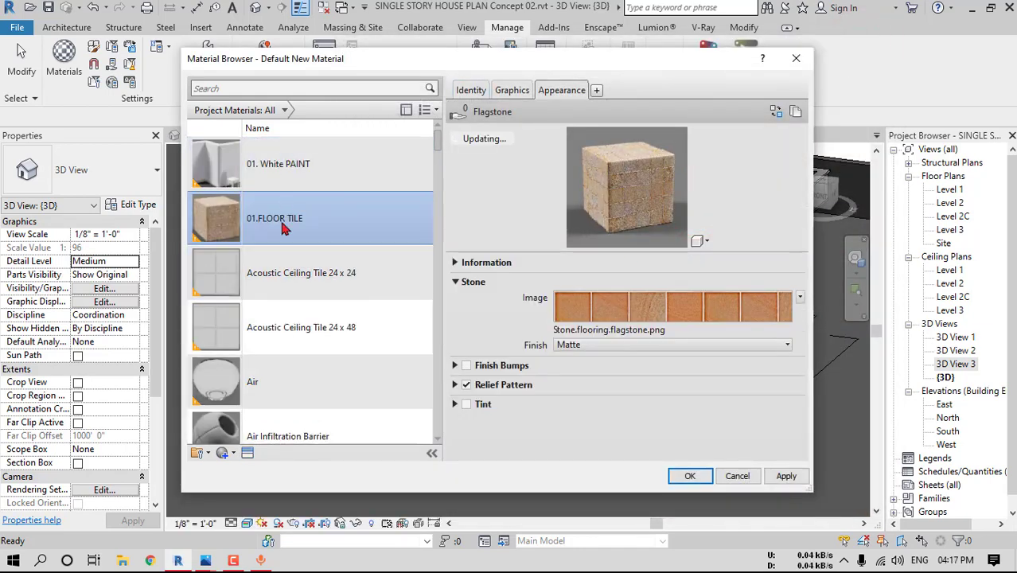
Create a third new material named "01.GRANITE"
click(239, 467)
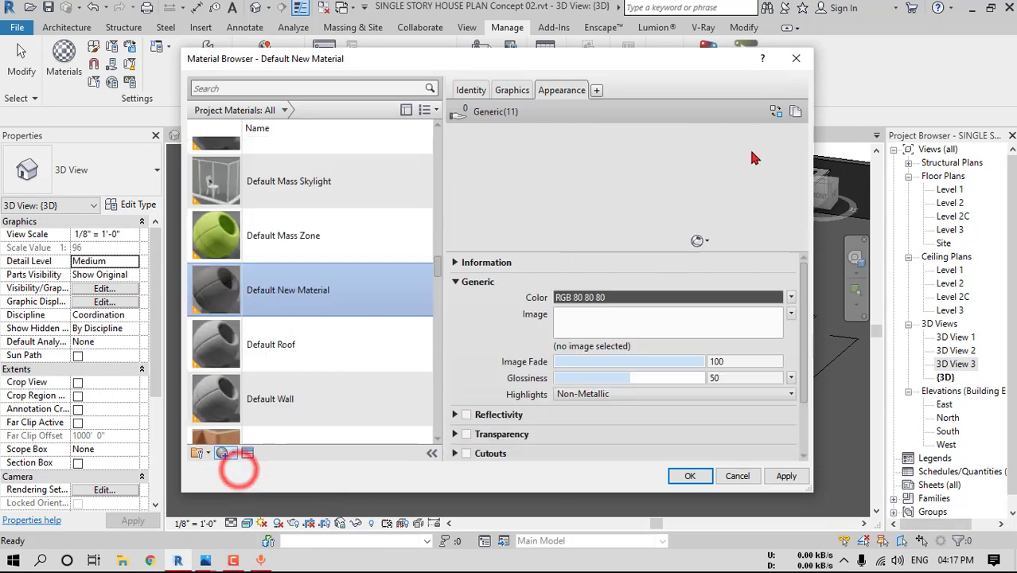
click(470, 90)
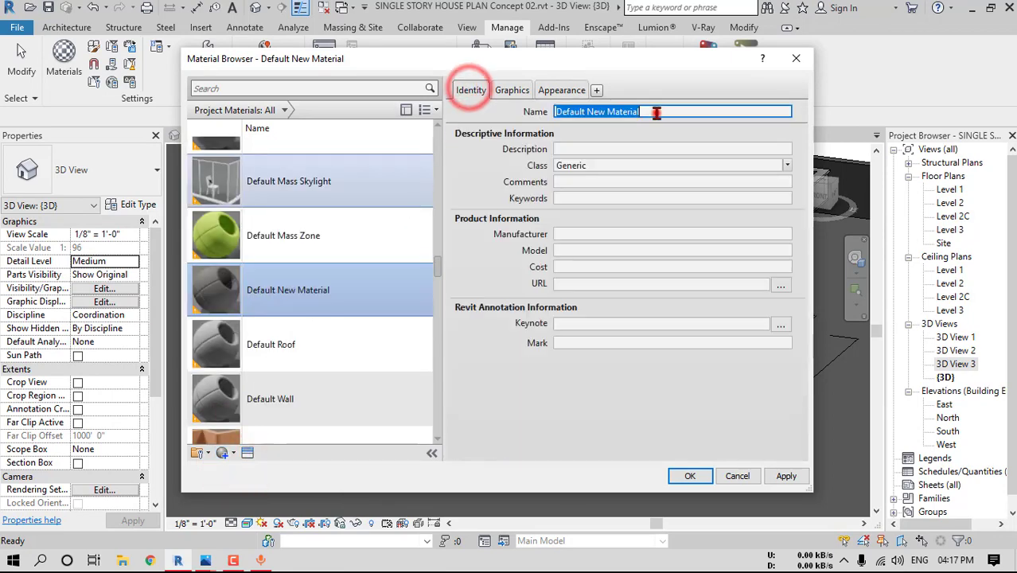
text(01.GRANITE)
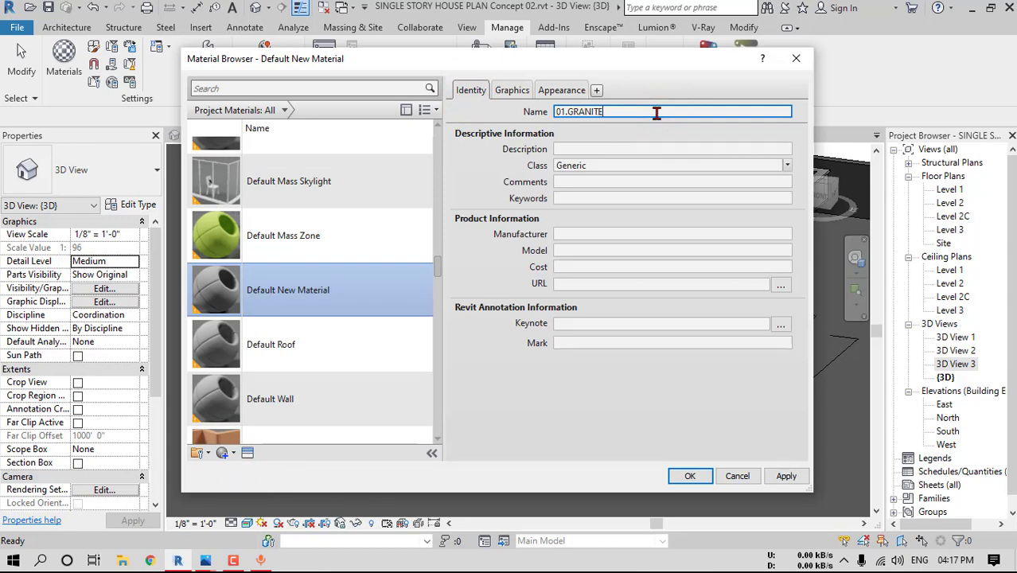
Enable Use Render Appearance for the granite material and replace its appearance with the Polished - Black asset from the Stone library
click(512, 90)
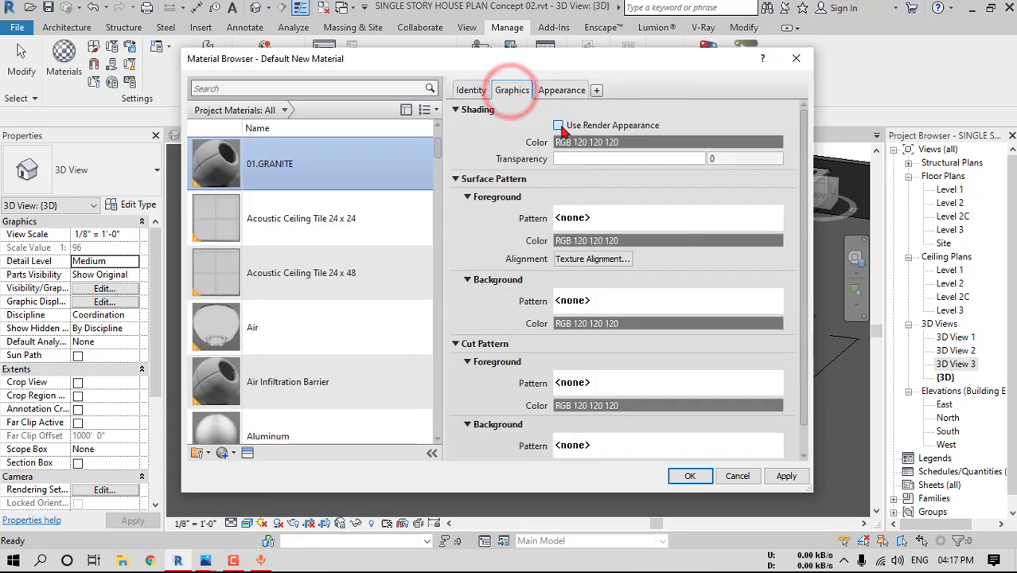
click(561, 90)
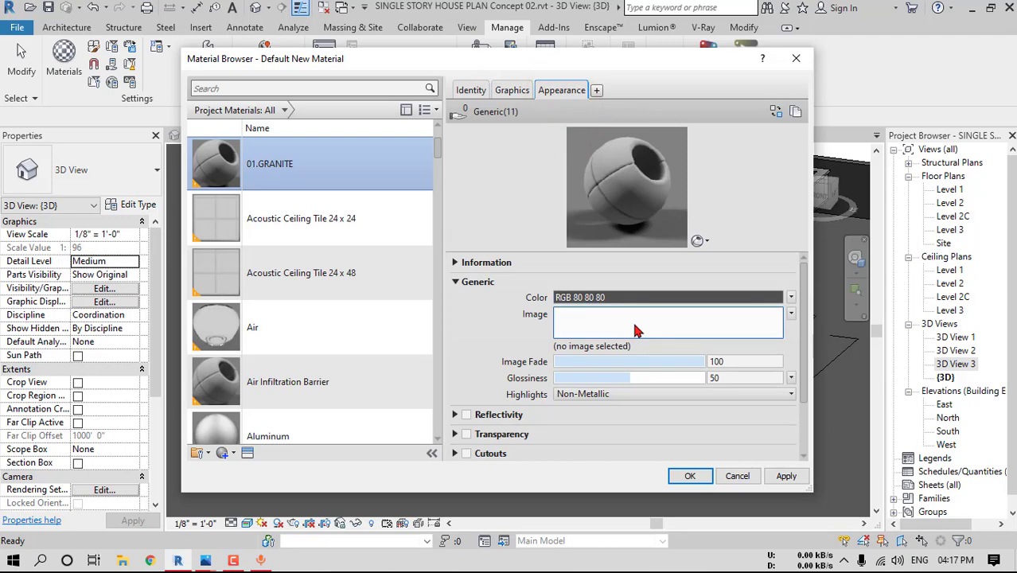
click(776, 113)
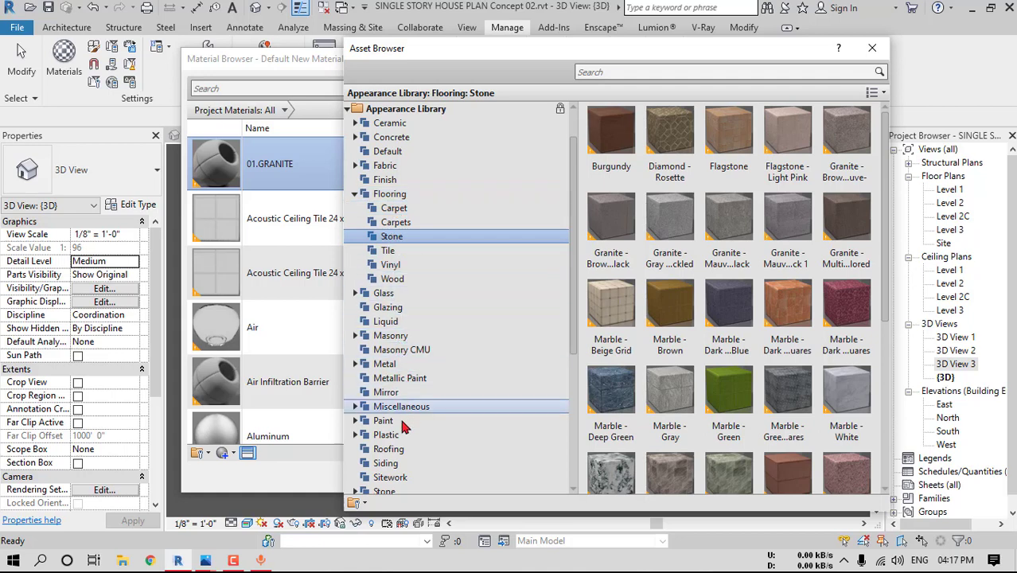
scroll(404, 479, down, 1)
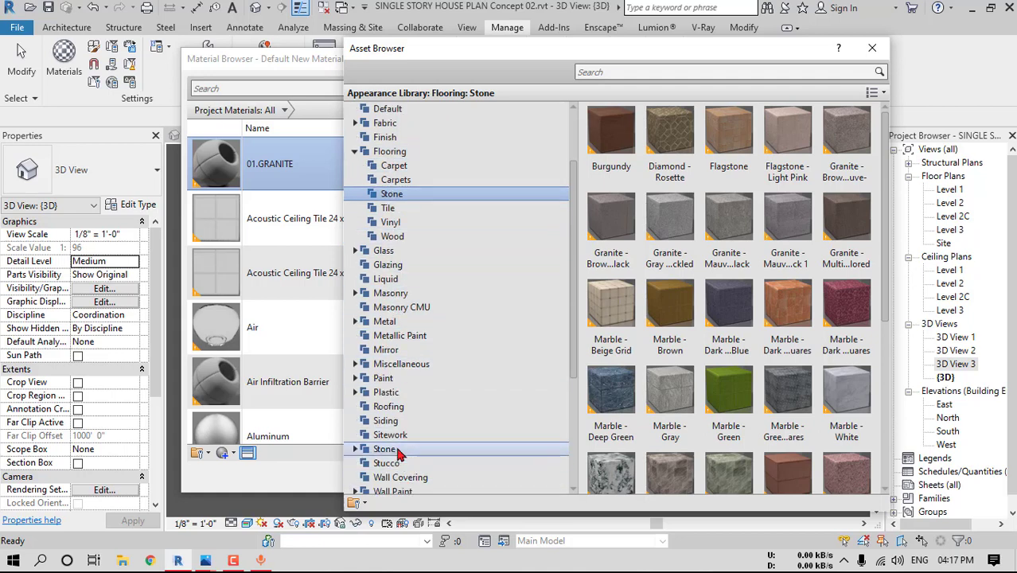
click(400, 452)
scroll(837, 188, down, 3)
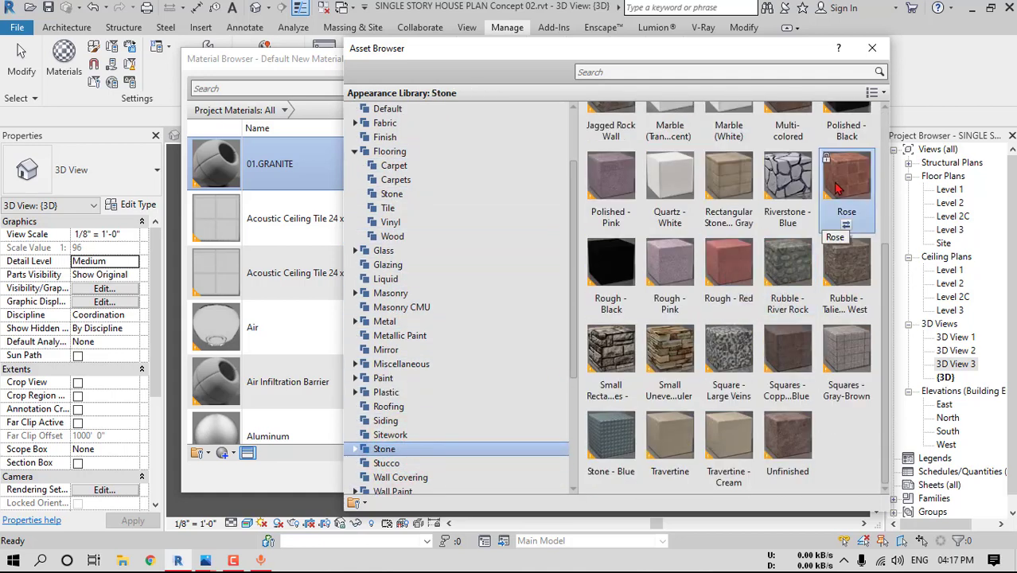
scroll(827, 199, up, 3)
scroll(796, 366, down, 1)
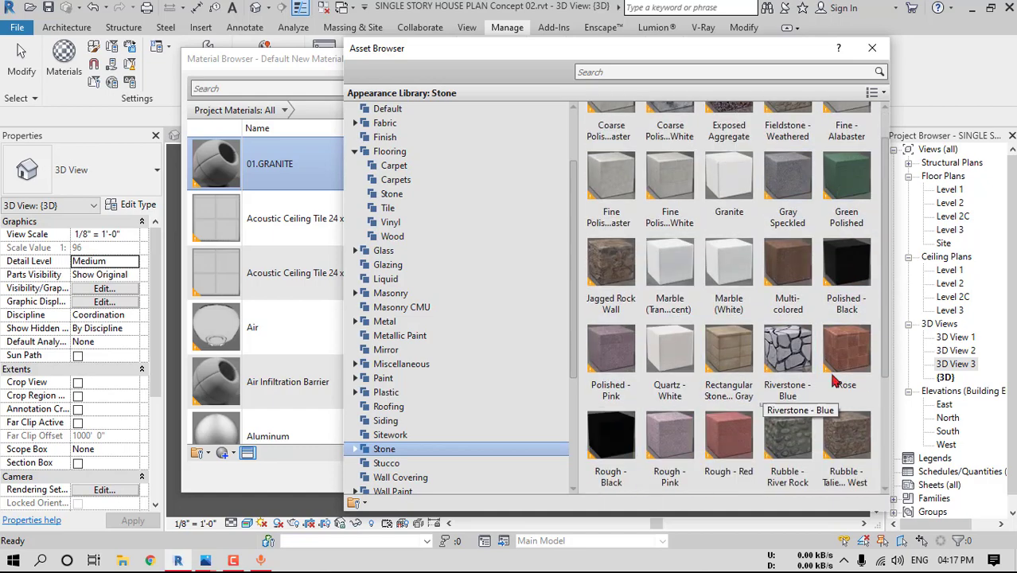
click(844, 308)
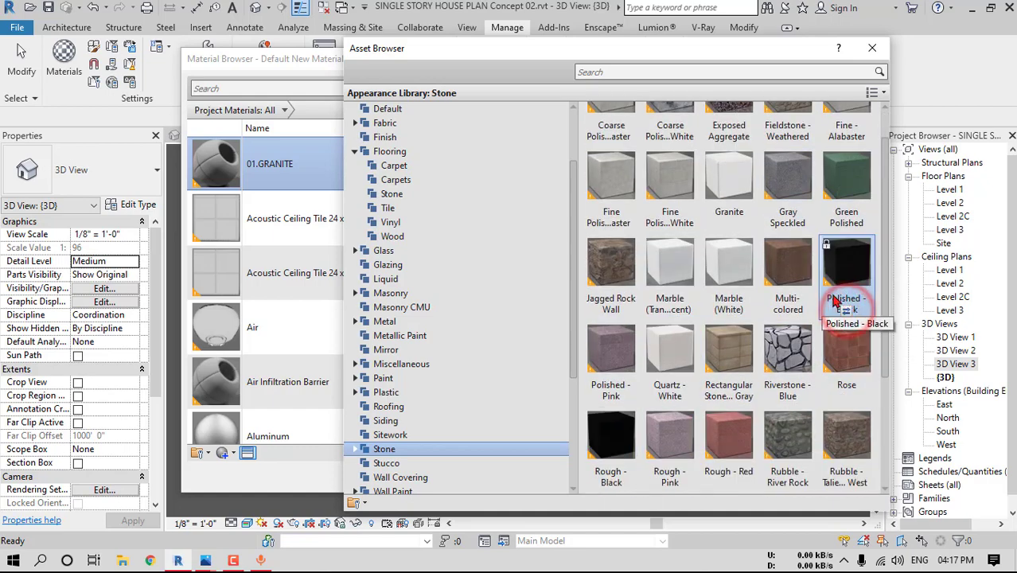
click(872, 49)
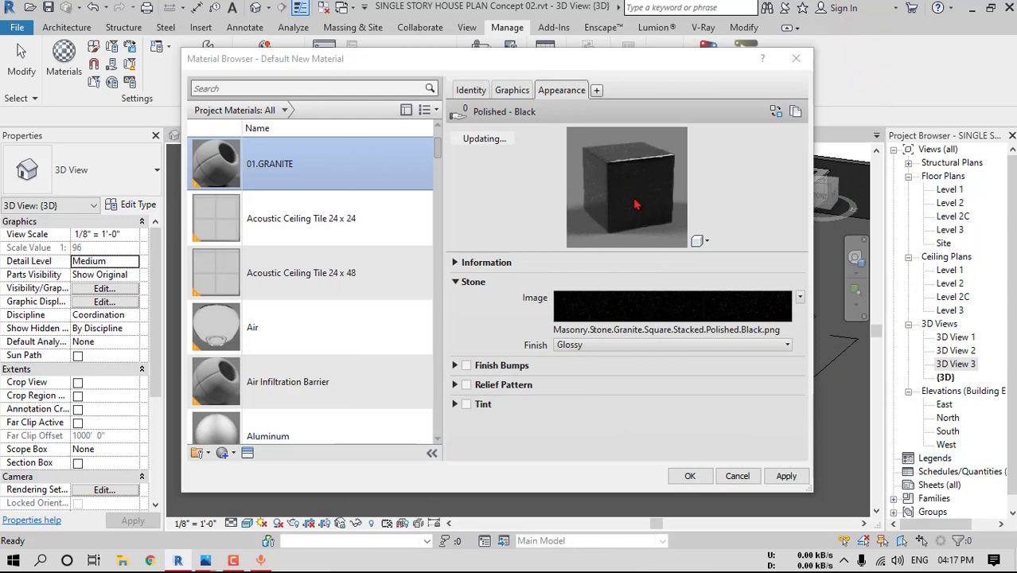
Create a fourth new material named "01.GRASS"
click(227, 452)
click(255, 468)
click(470, 90)
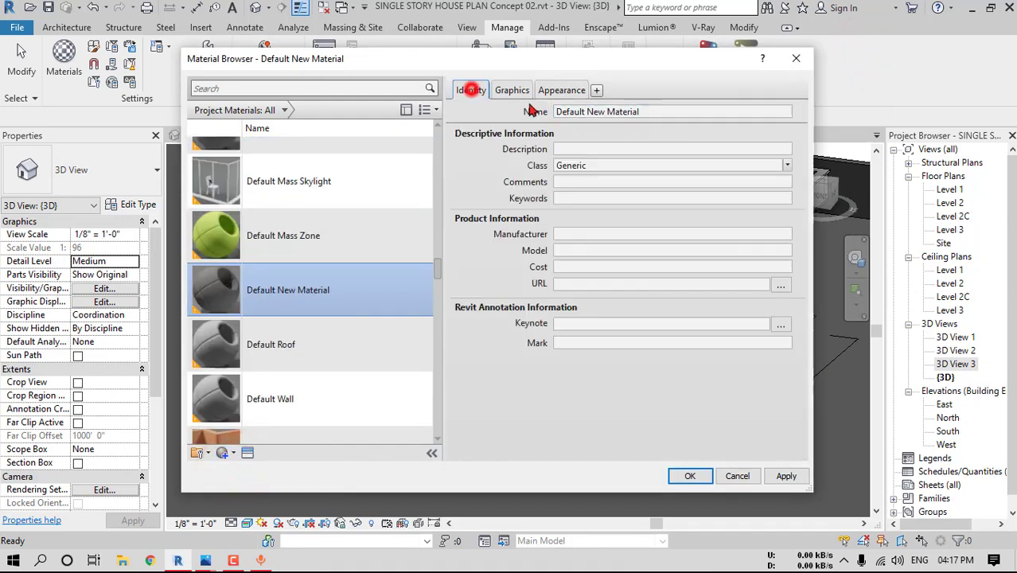
click(689, 115)
text(1.GRASS)
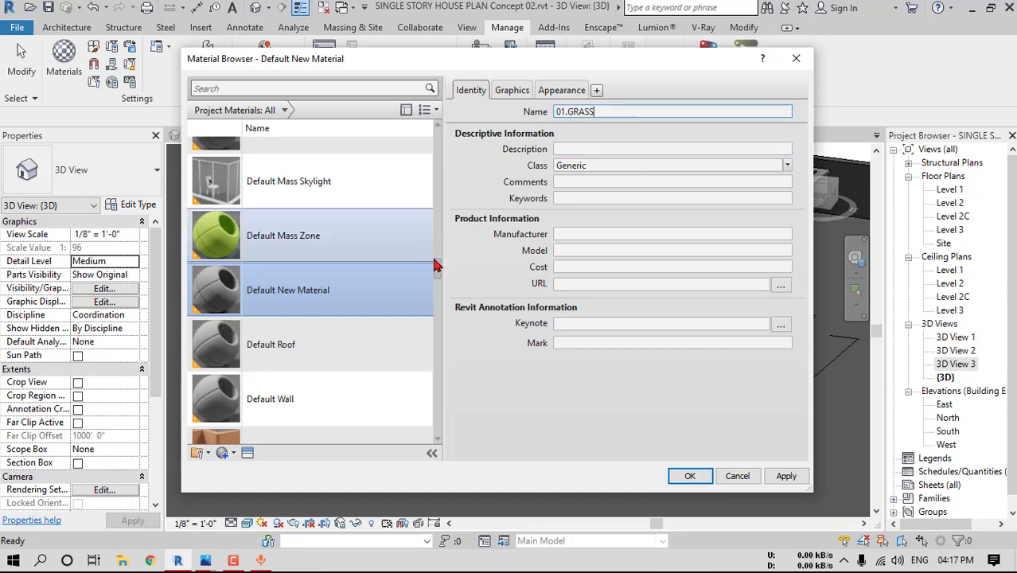
Enable Use Render Appearance for the grass material and replace its appearance with the Grass - Dark Rye asset from the Sitework library
drag(436, 264, 440, 327)
drag(437, 216, 433, 127)
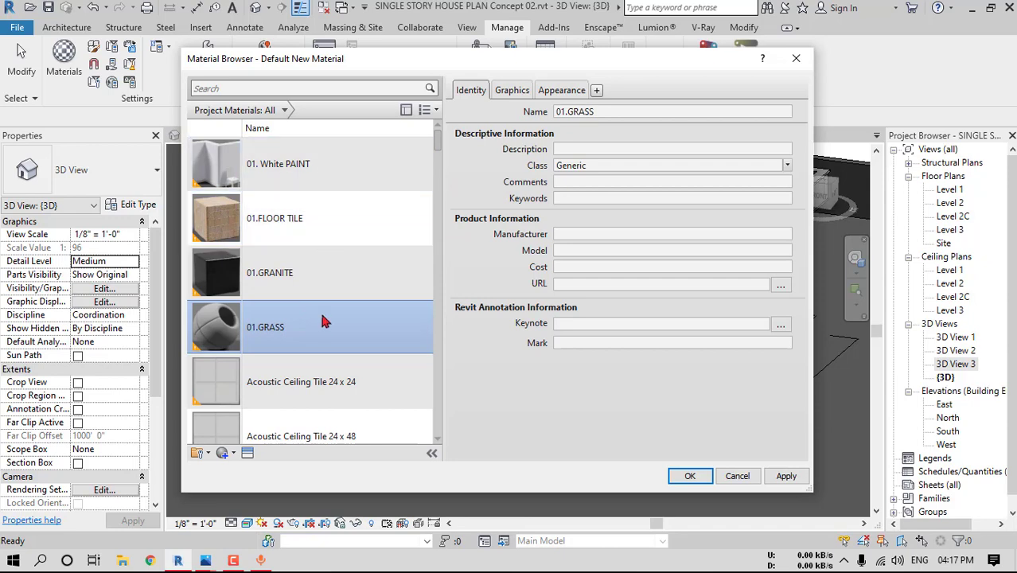
click(513, 90)
click(594, 124)
click(561, 90)
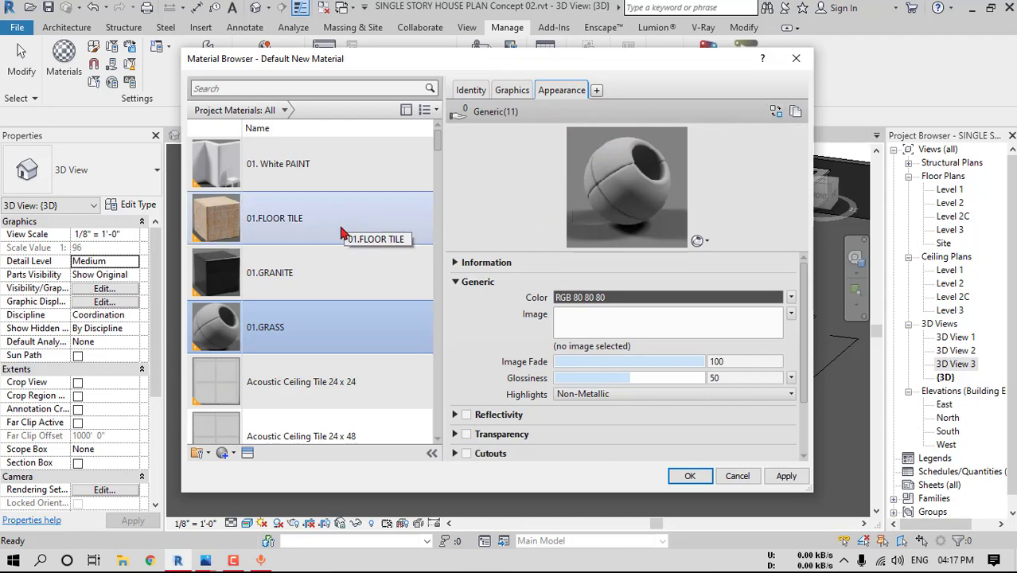
click(776, 110)
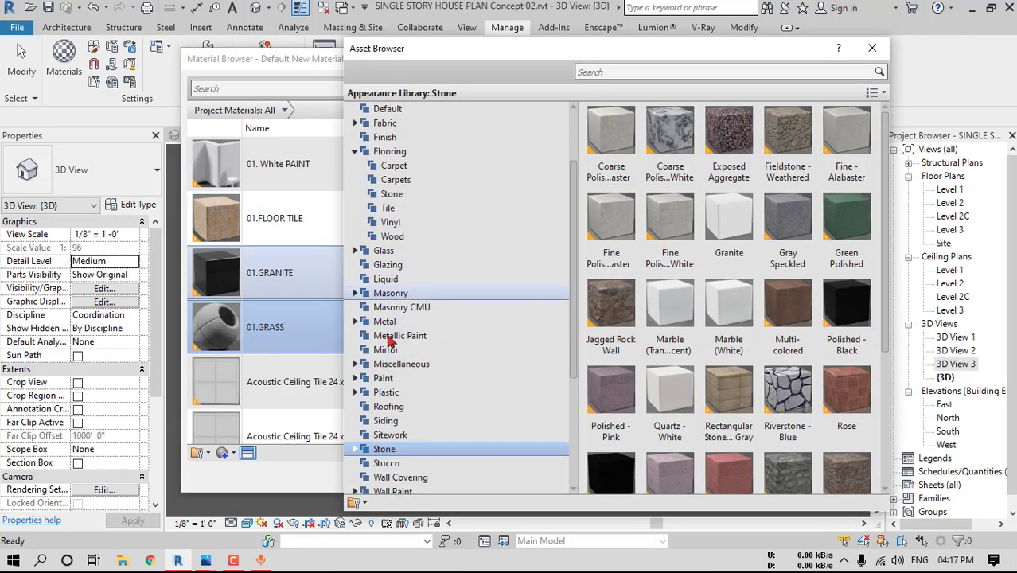
click(397, 435)
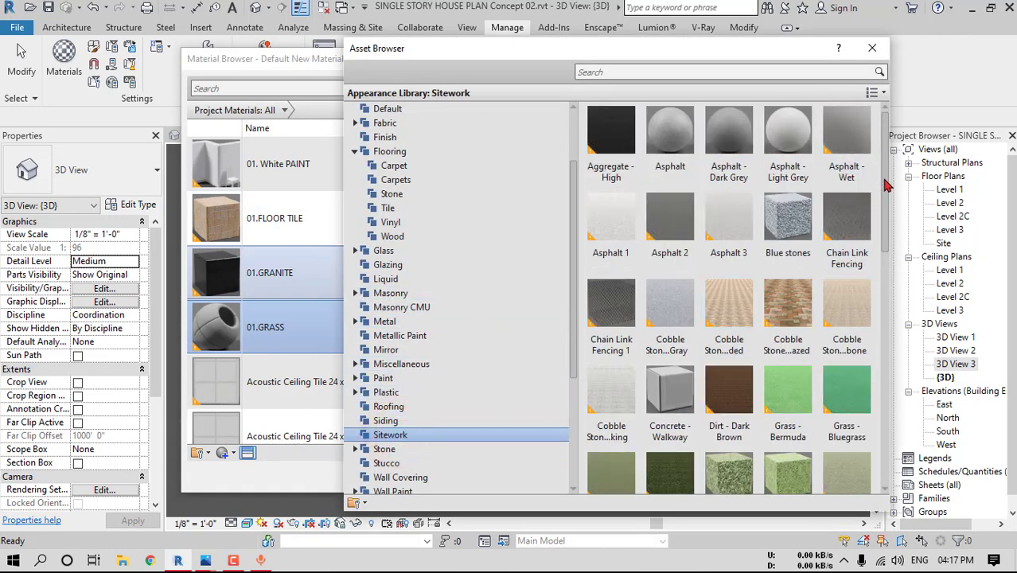
drag(883, 180, 885, 295)
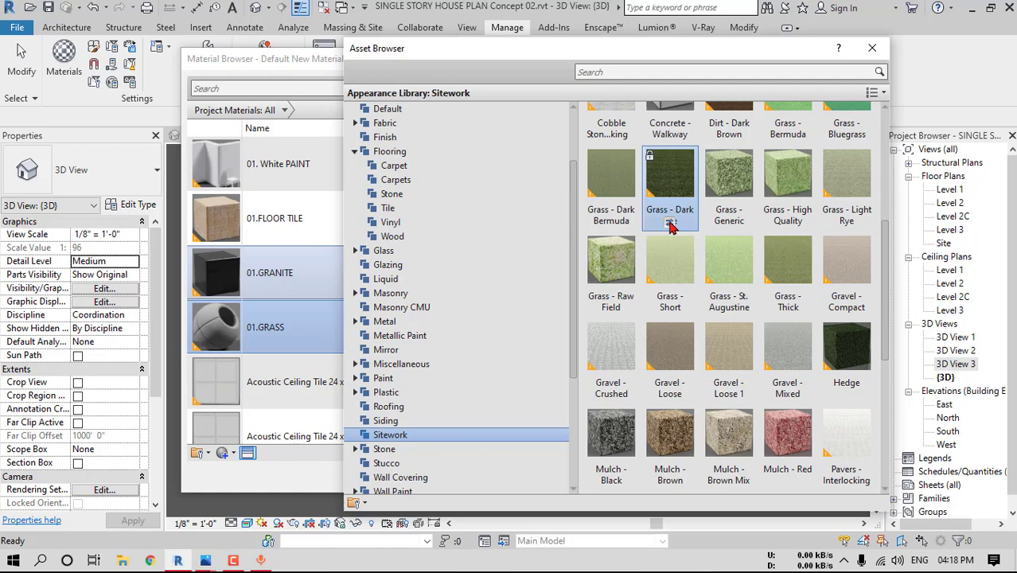
click(670, 224)
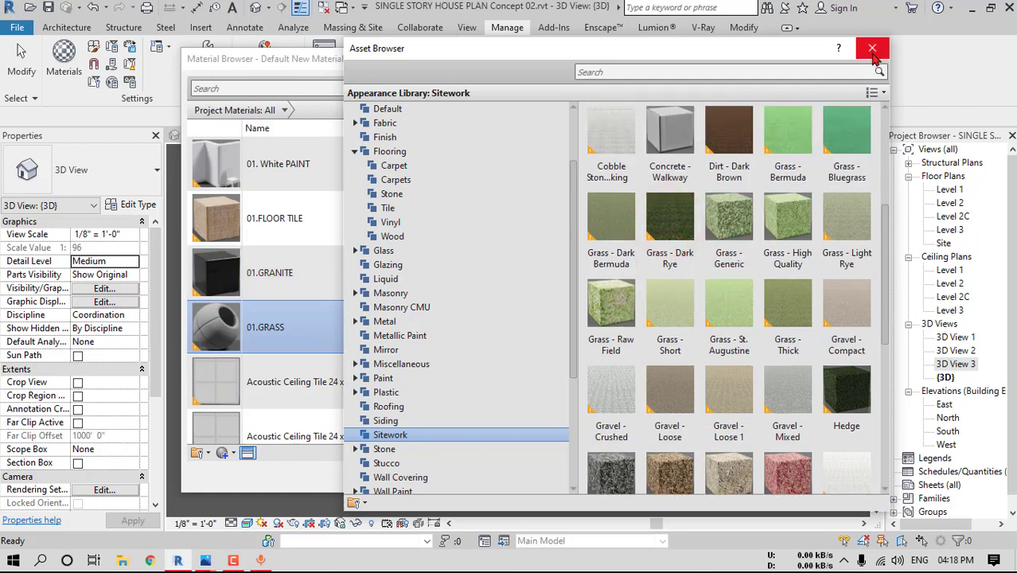
click(872, 50)
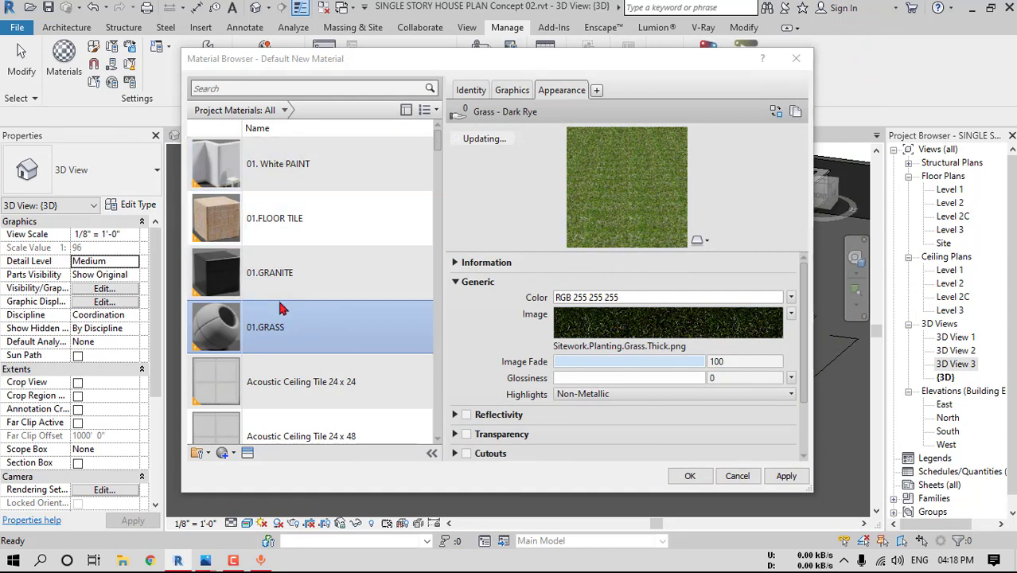
Create a fifth new material named "01.SITE FLOOR"
scroll(310, 303, down, 1)
click(225, 453)
click(238, 467)
click(470, 89)
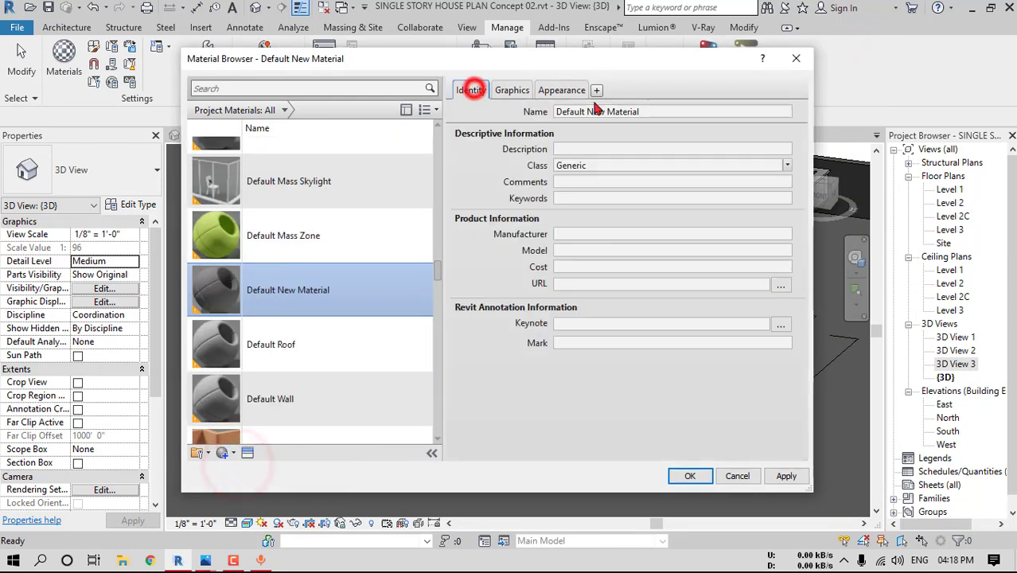
click(671, 111)
text(01.SITE FLOOR)
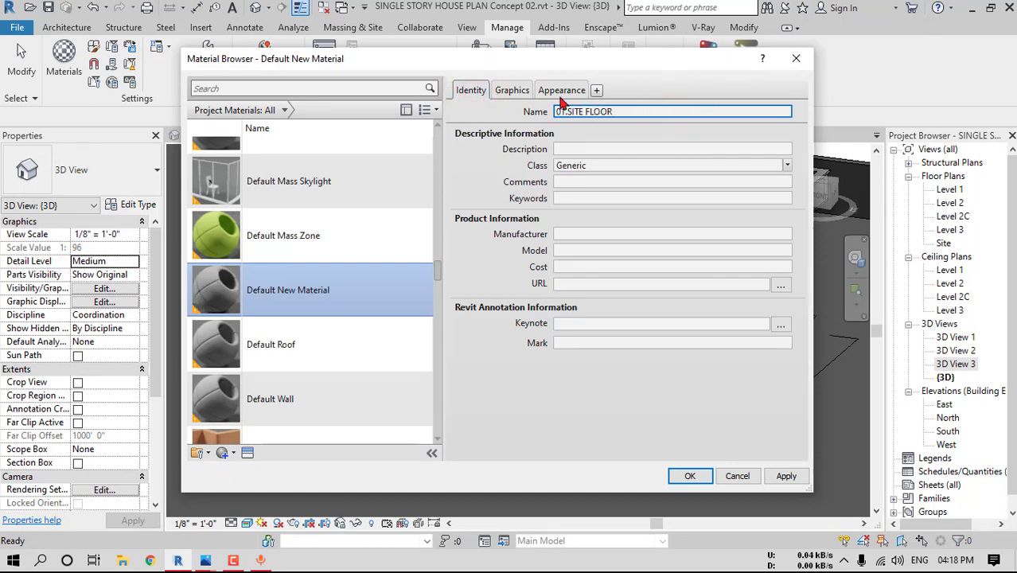
Enable Use Render Appearance for the site floor material, give it the Cobble Stone - Faded Glazed Multi-color asset from Sitework, and accept the new materials
click(512, 90)
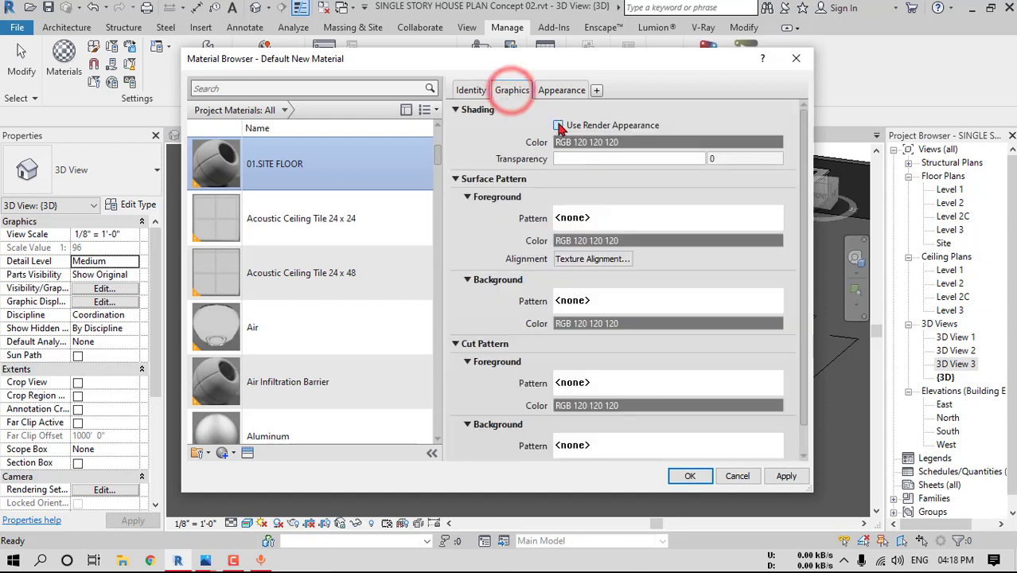
click(562, 90)
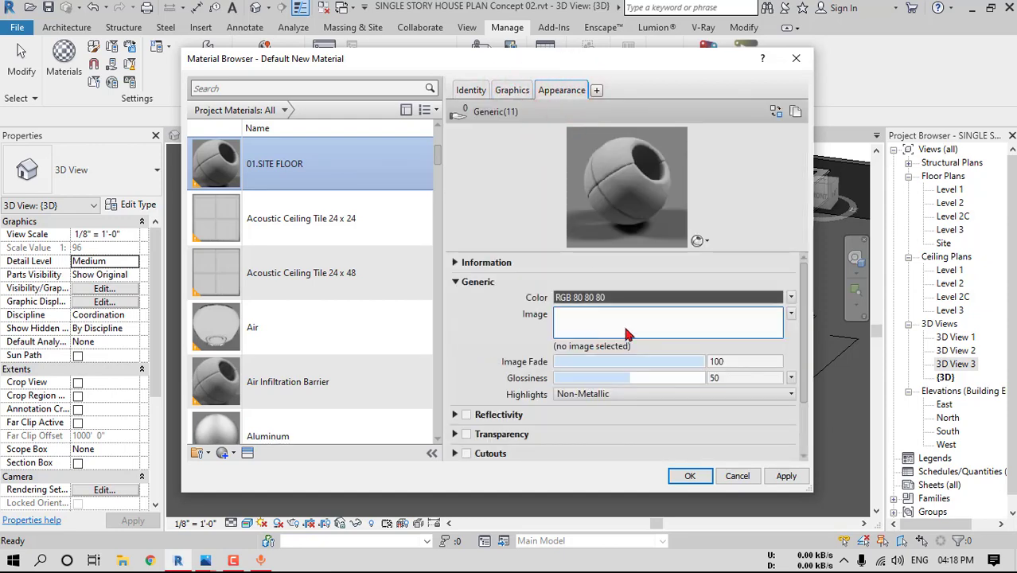
click(776, 111)
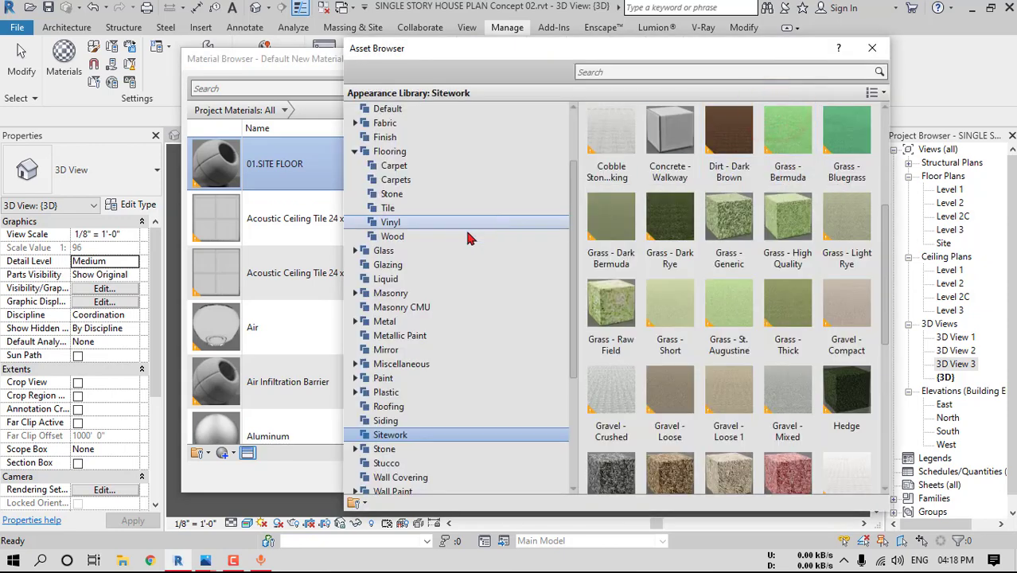
click(391, 435)
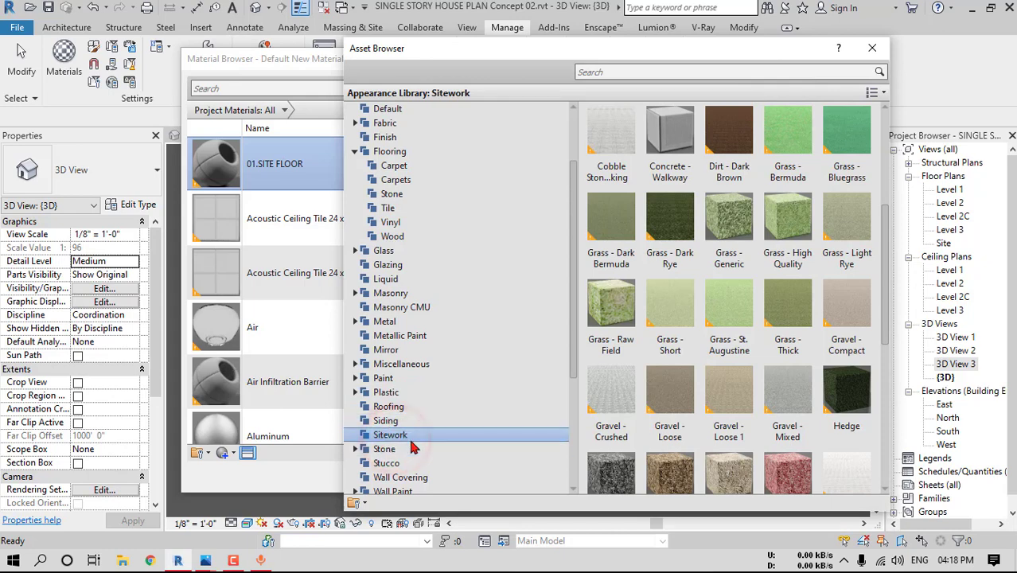
drag(884, 245, 886, 166)
mouse_move(739, 286)
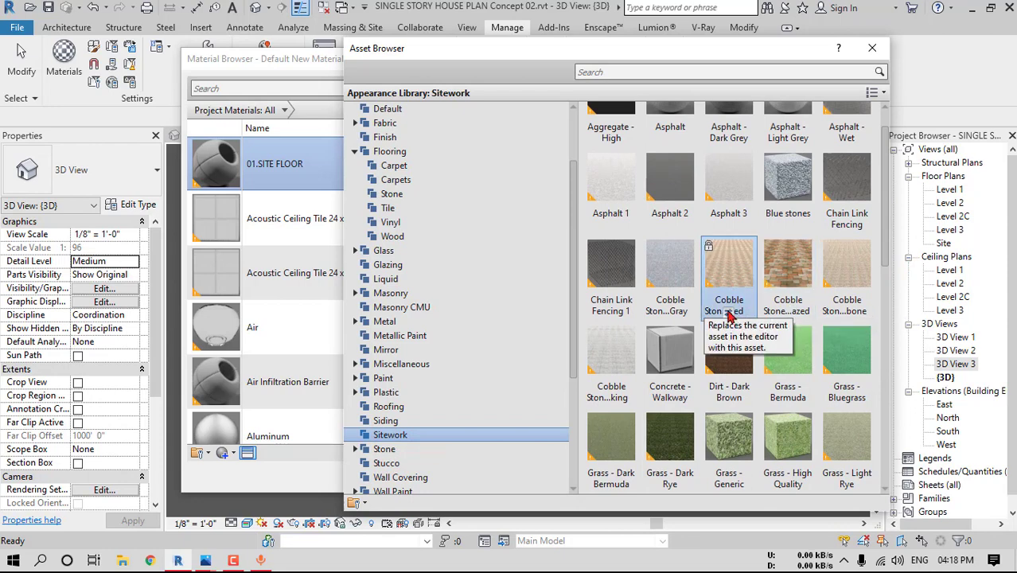
click(729, 316)
click(871, 48)
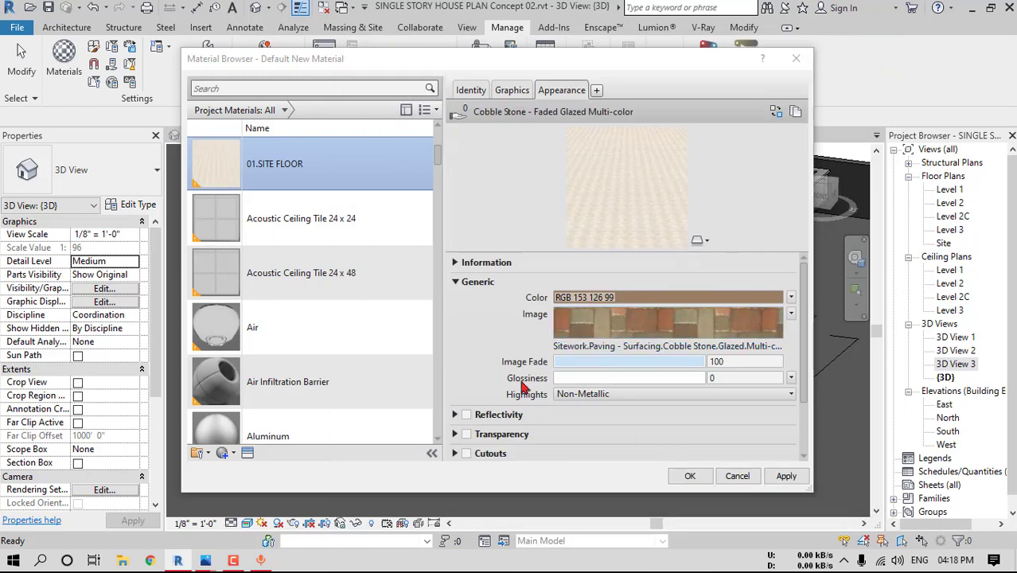
drag(436, 159, 437, 148)
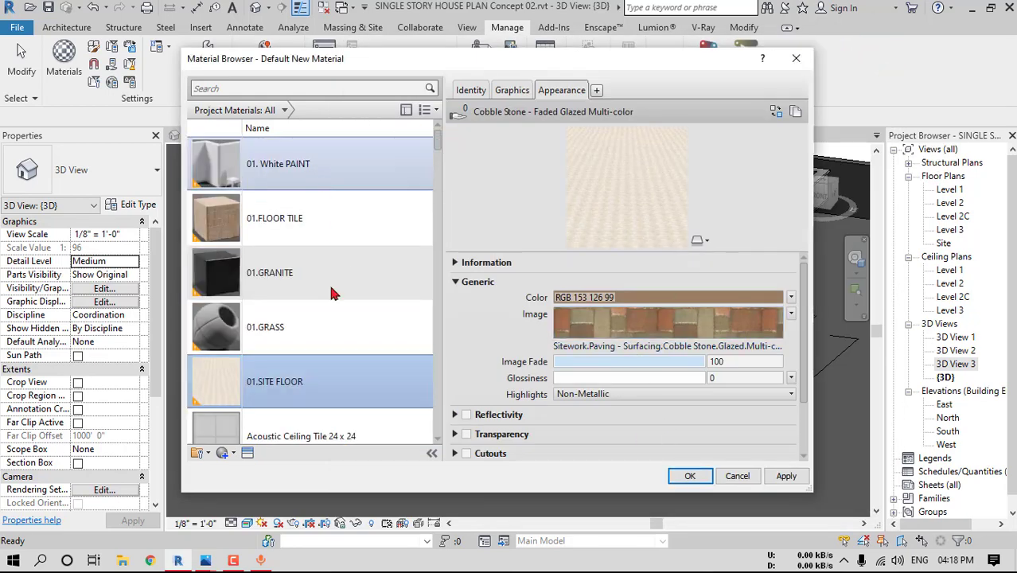
click(690, 477)
Assign the 01. White PAINT material to the structure layer of the Generic - 9" wall type, using the wall above the carport arch
scroll(494, 311, down, 3)
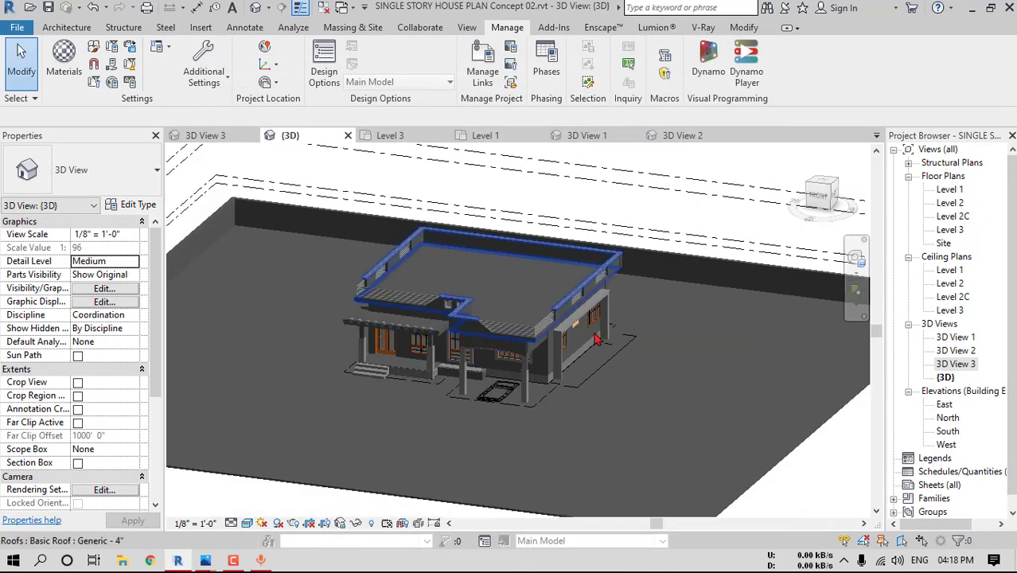
scroll(429, 326, up, 5)
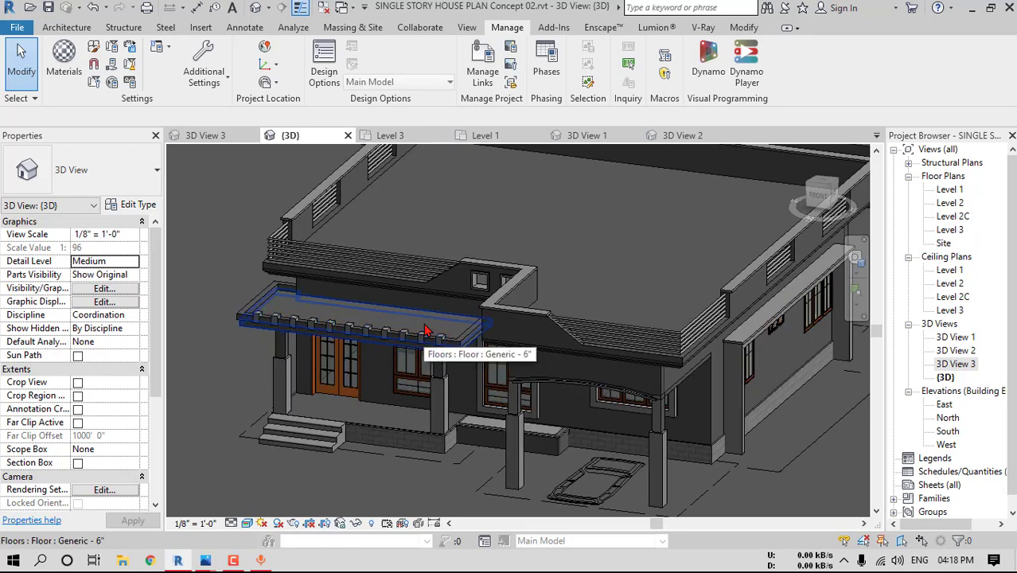
scroll(516, 354, up, 4)
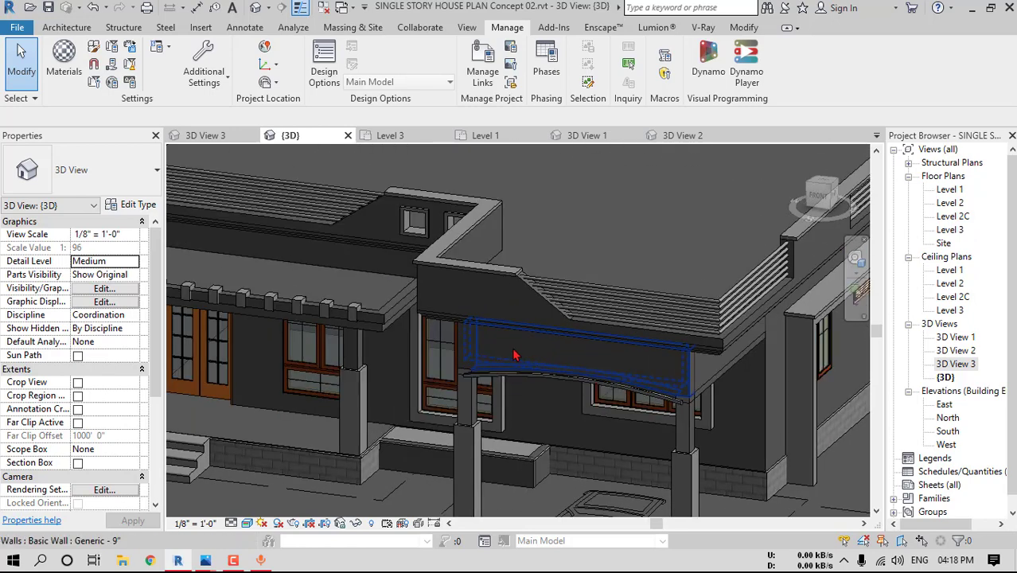
click(517, 353)
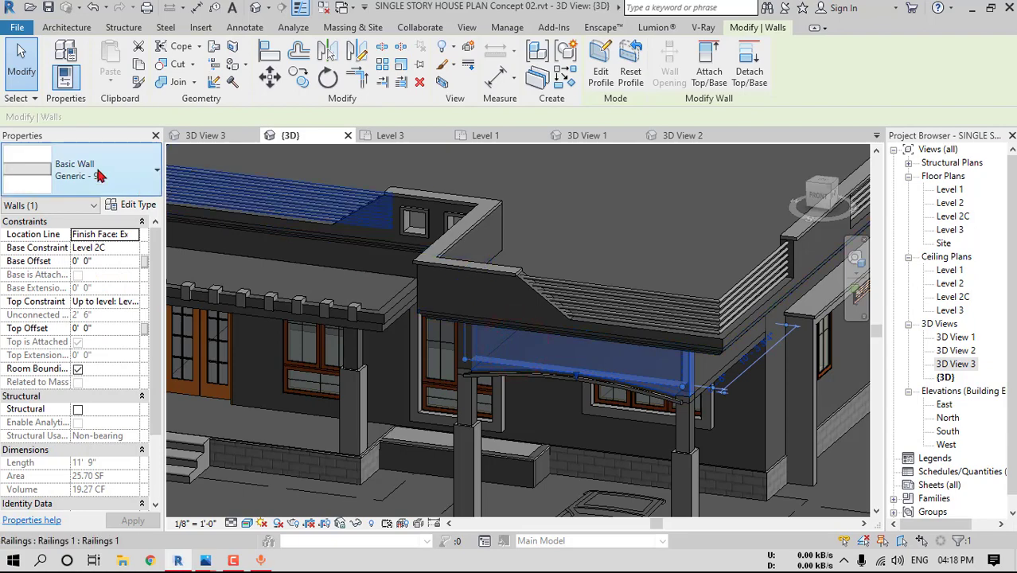
click(140, 207)
click(615, 189)
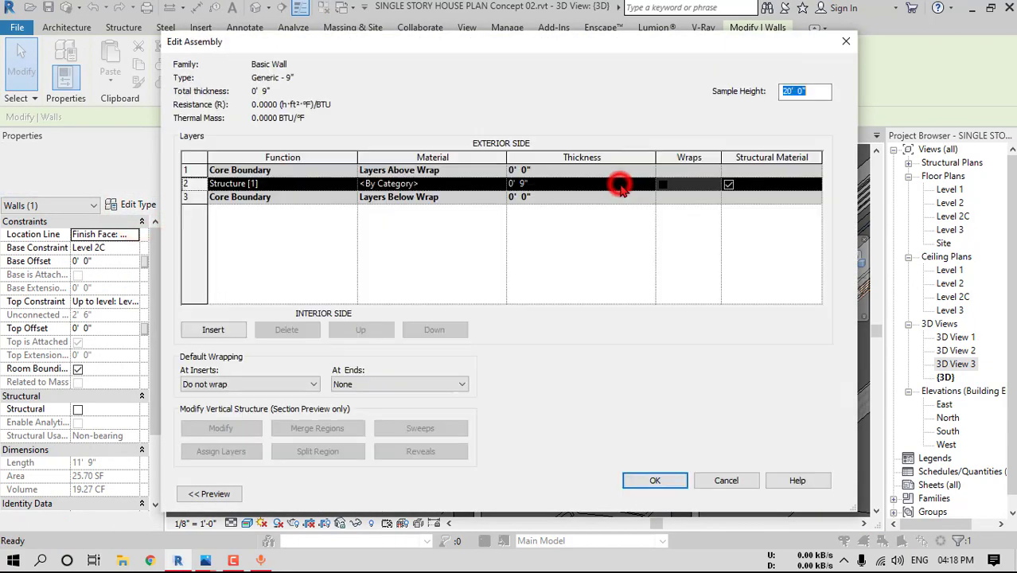
click(495, 183)
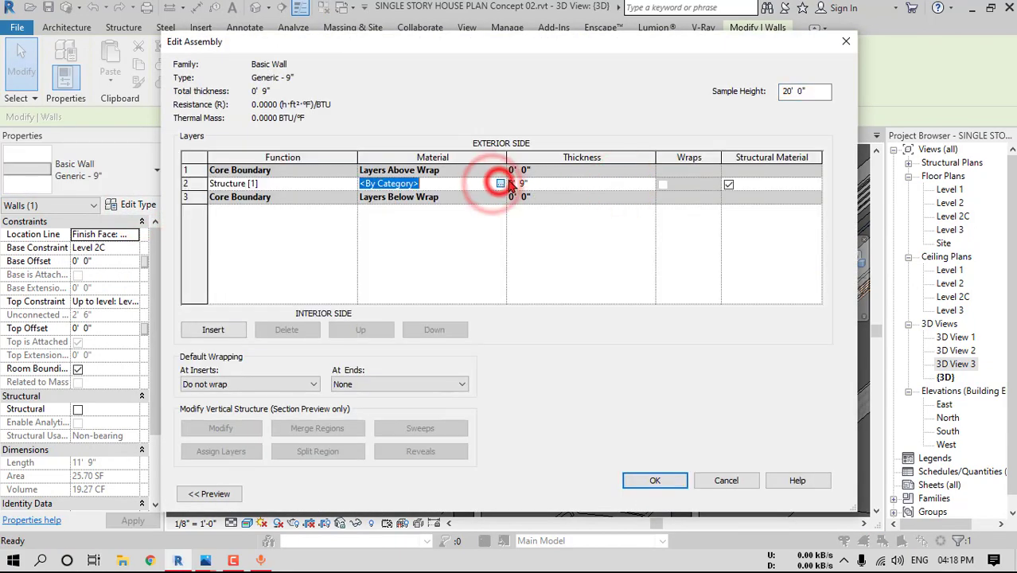
click(500, 184)
scroll(295, 279, up, 2)
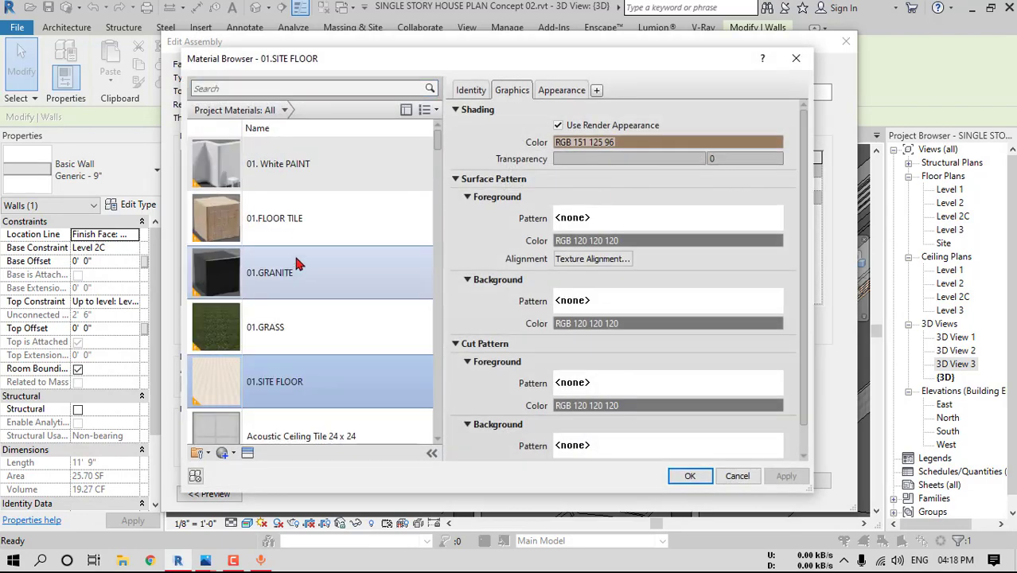
click(319, 179)
click(690, 476)
click(670, 493)
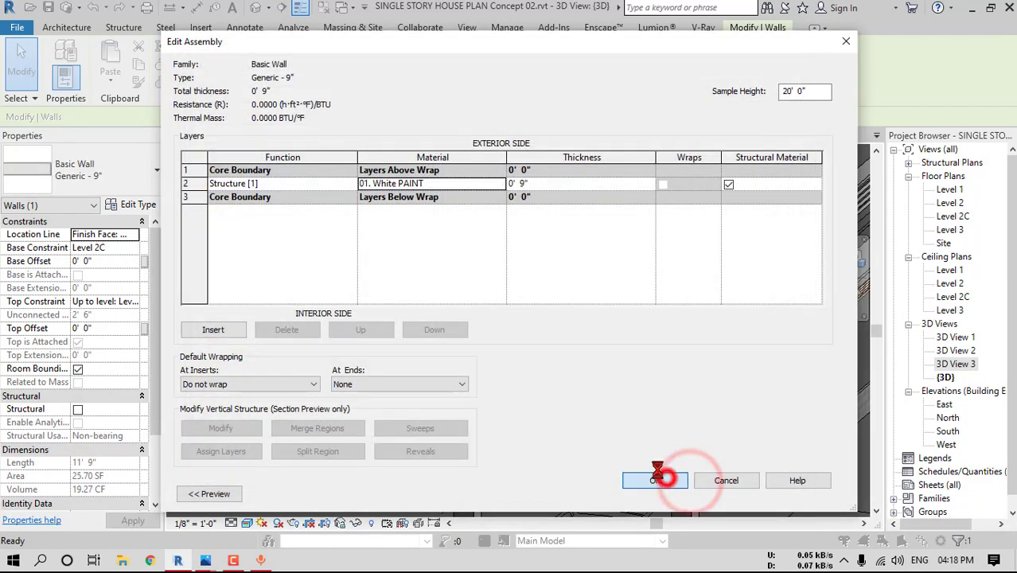
click(661, 494)
scroll(540, 303, down, 3)
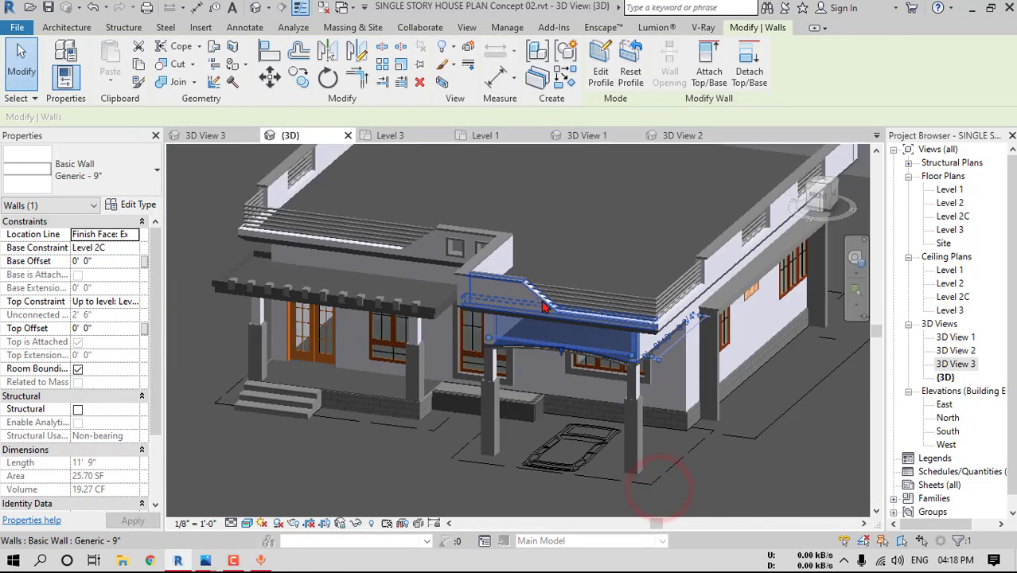
Assign the 01. White PAINT material to the structure layer of the Generic - 6" floor type, using the porch floor
key(Escape)
shift+middle_drag(586, 369, 392, 255)
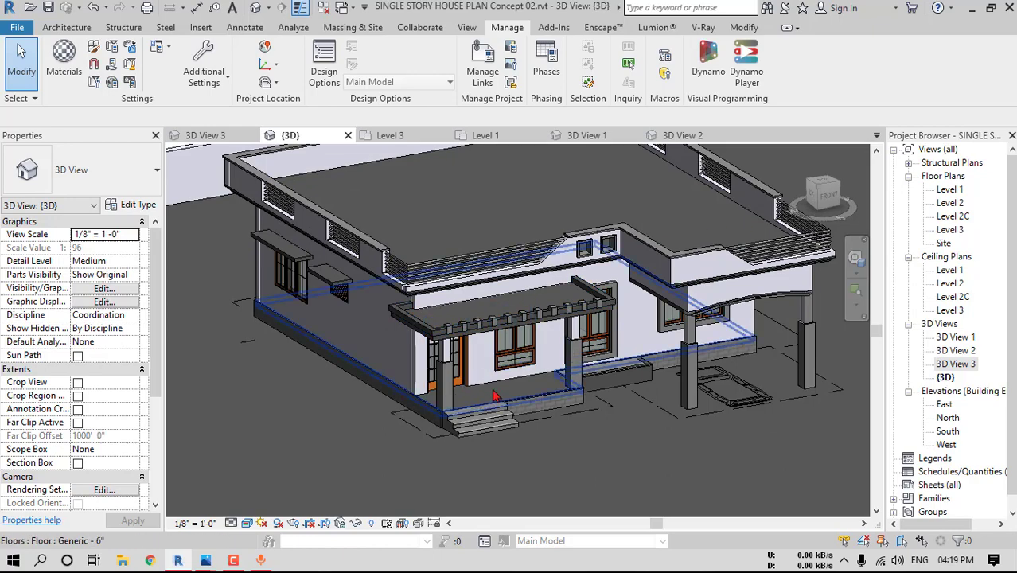
scroll(495, 390, up, 2)
click(527, 384)
click(129, 204)
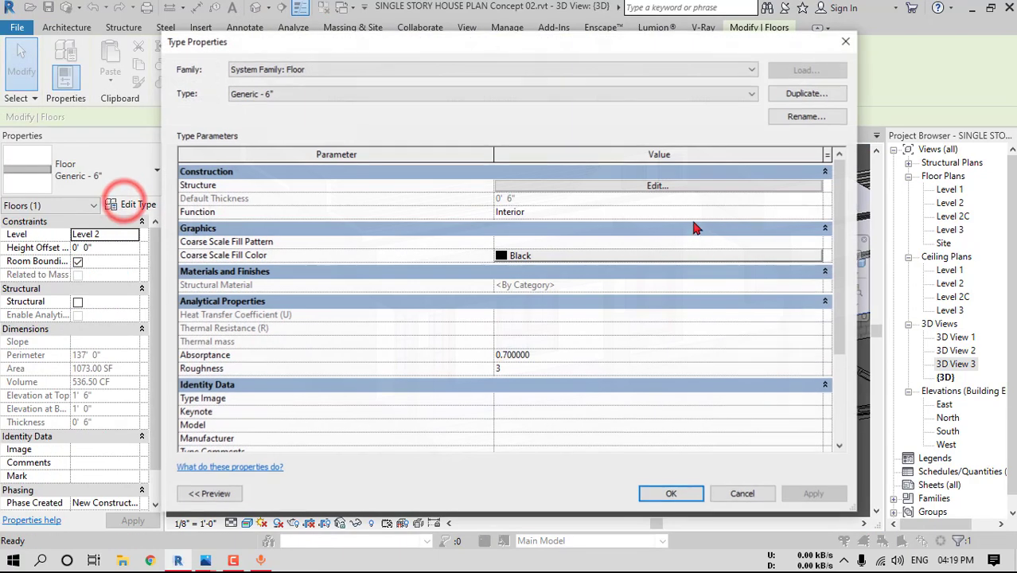
click(674, 186)
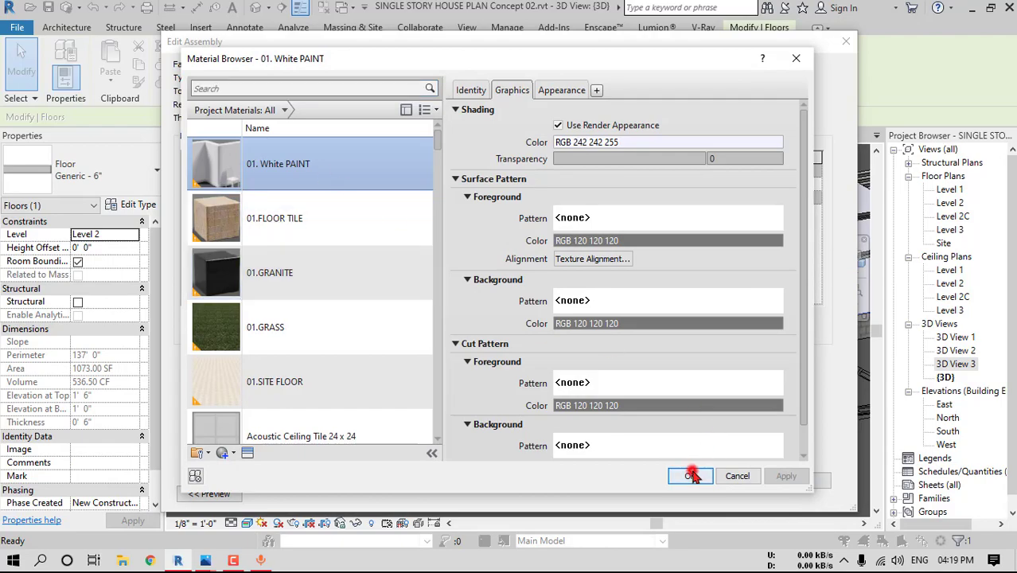
click(691, 475)
click(655, 480)
click(673, 493)
middle_drag(738, 486, 436, 274)
key(Escape)
Paint the top face of the front porch floor with the 01.FLOOR TILE material
scroll(418, 230, up, 2)
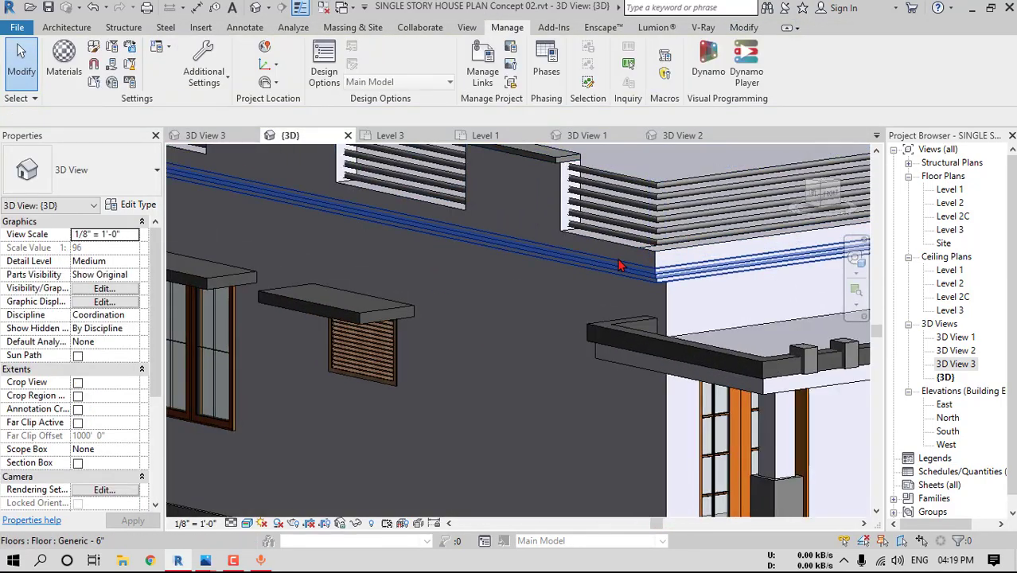
scroll(621, 267, down, 1)
middle_drag(617, 290, 537, 262)
scroll(537, 263, down, 2)
middle_drag(752, 335, 611, 313)
shift+middle_drag(692, 330, 641, 343)
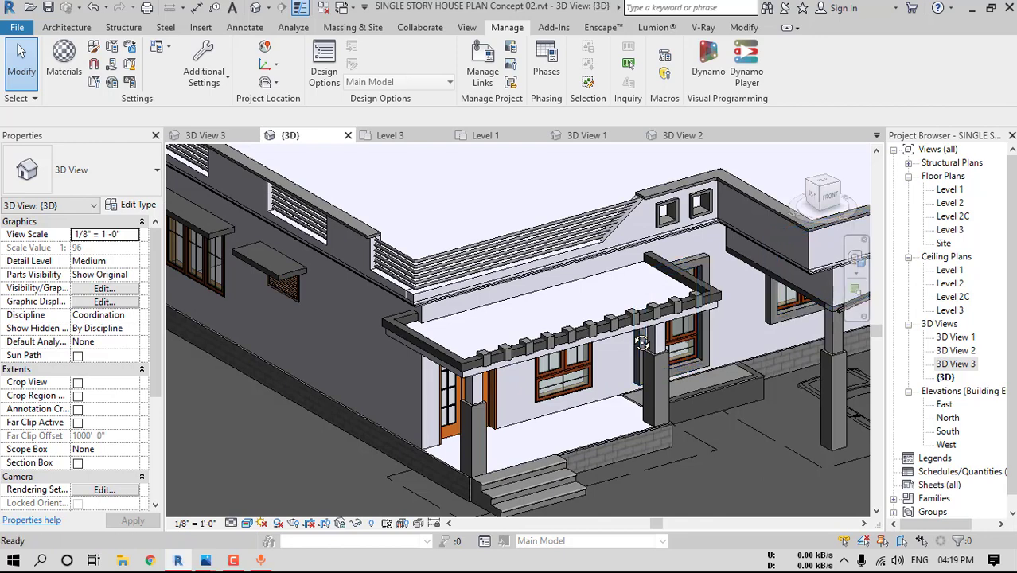
key(t)
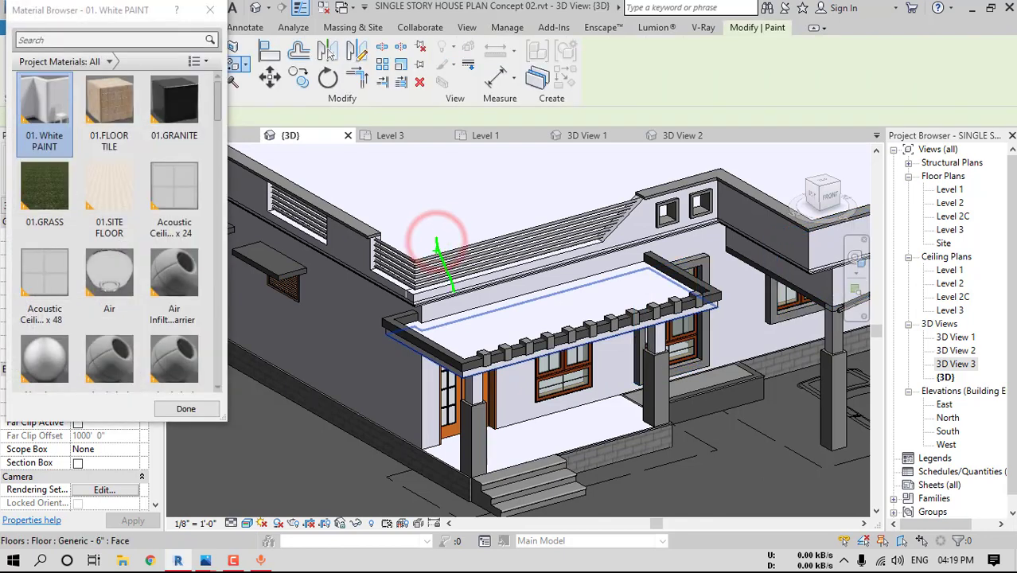
drag(515, 192, 542, 255)
mouse_move(585, 206)
mouse_down()
mouse_move(484, 350)
mouse_move(570, 174)
mouse_up()
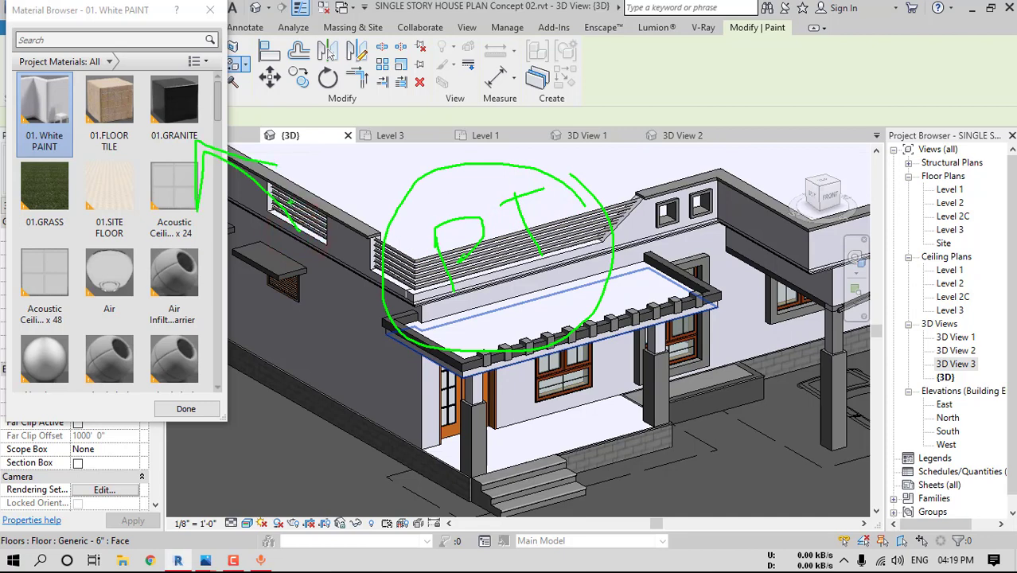
key(Escape)
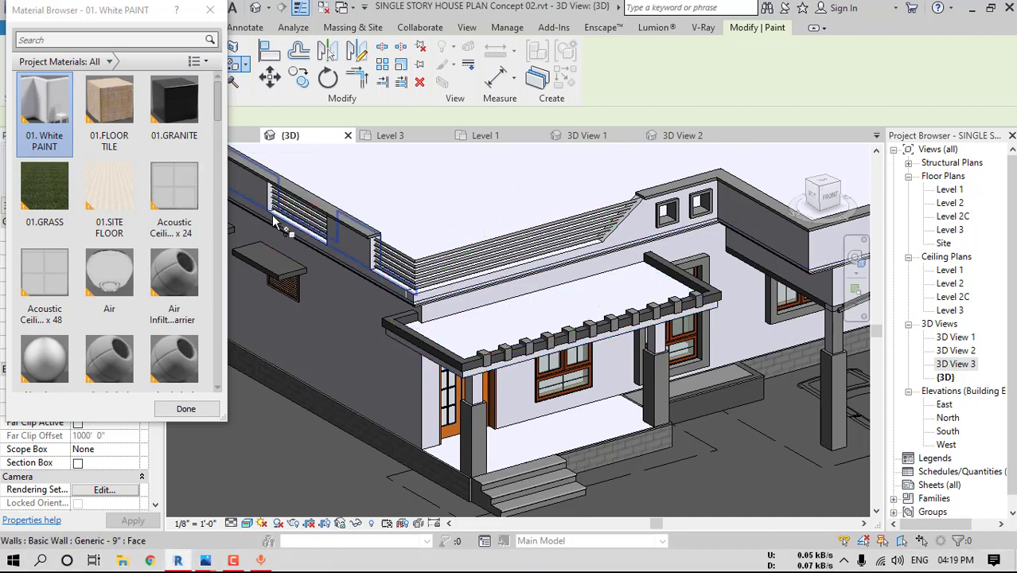
click(111, 118)
scroll(557, 441, up, 2)
click(559, 440)
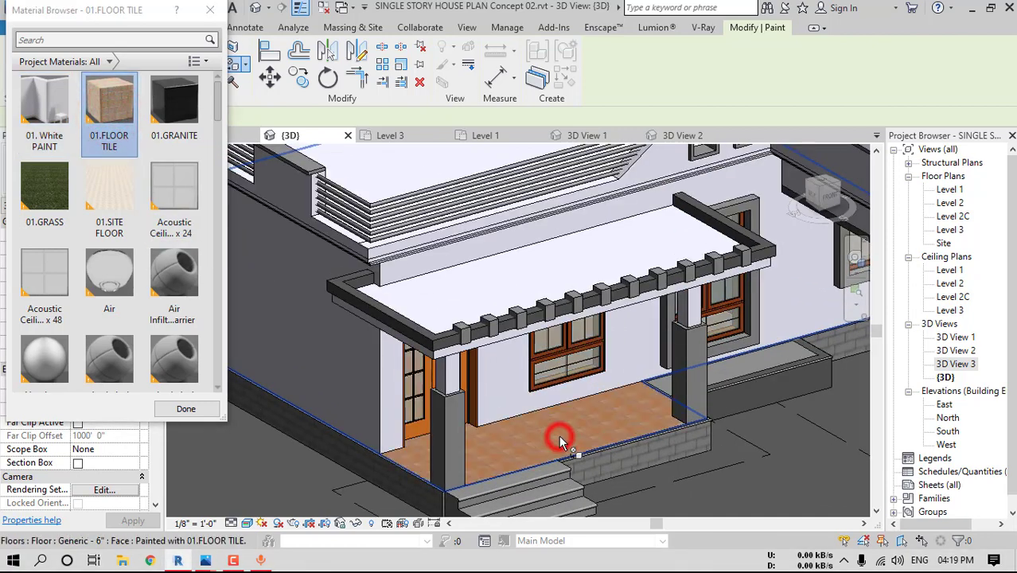
scroll(536, 434, down, 3)
shift+middle_drag(535, 433, 499, 452)
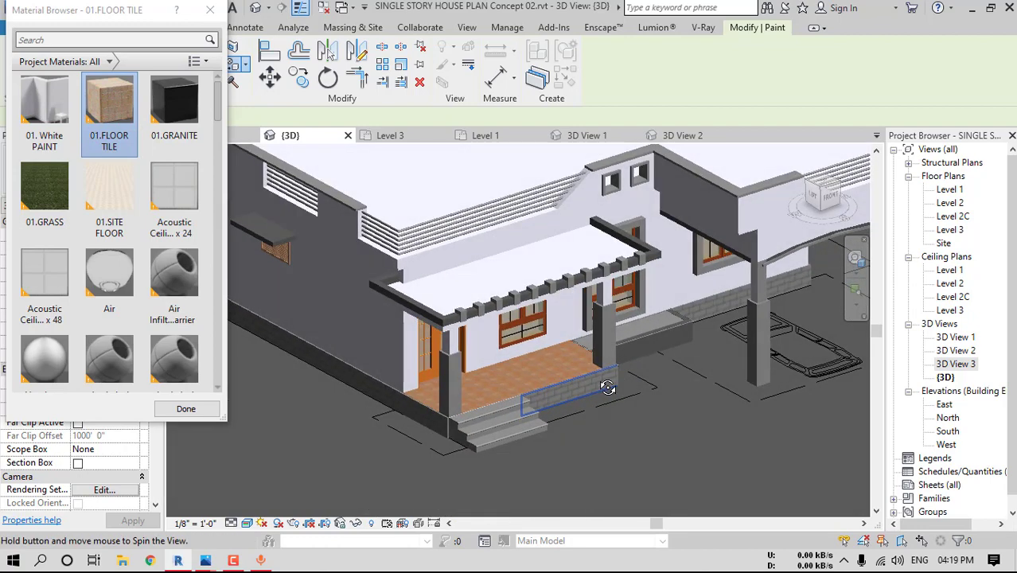
scroll(499, 452, up, 3)
key(Escape)
click(484, 388)
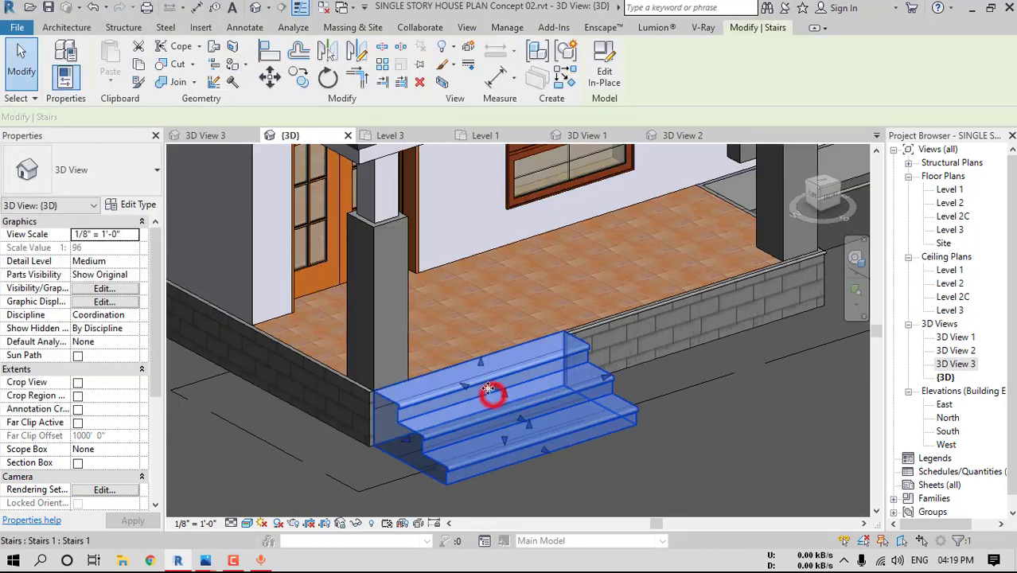
scroll(490, 392, up, 1)
click(604, 70)
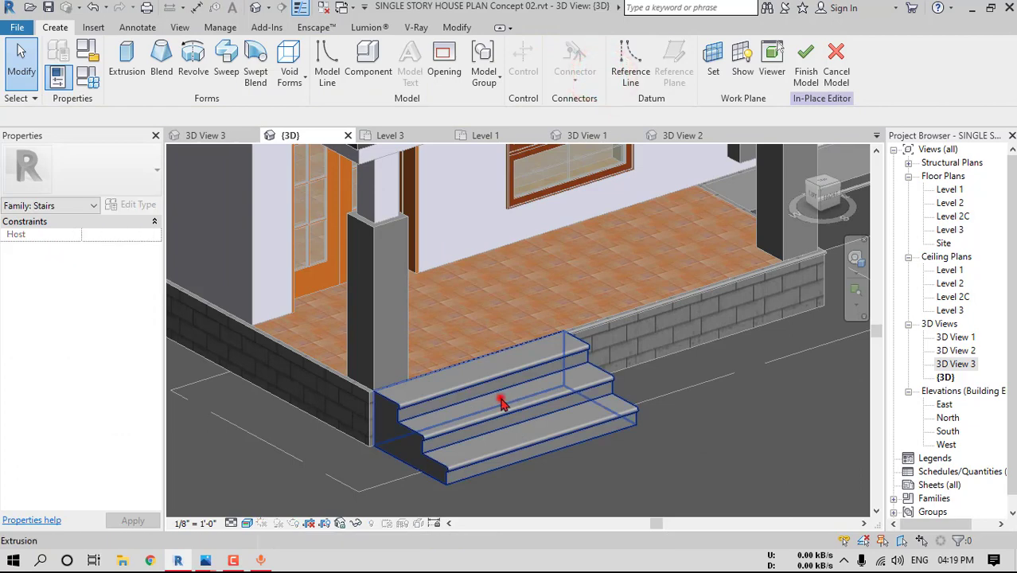
click(499, 396)
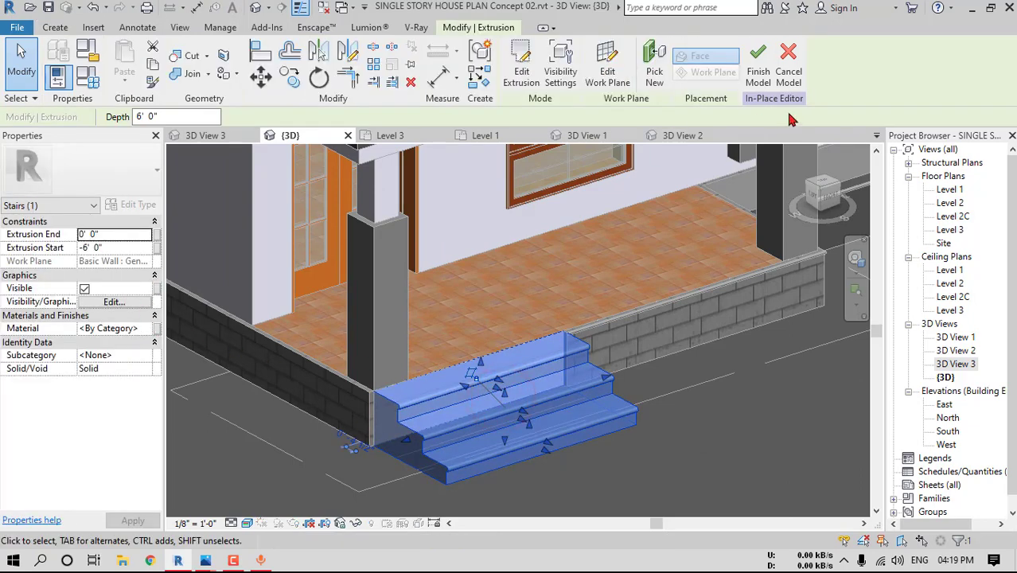
Edit the entrance steps in place, set their extrusion's material to 01.GRANITE, and finish the model
click(519, 402)
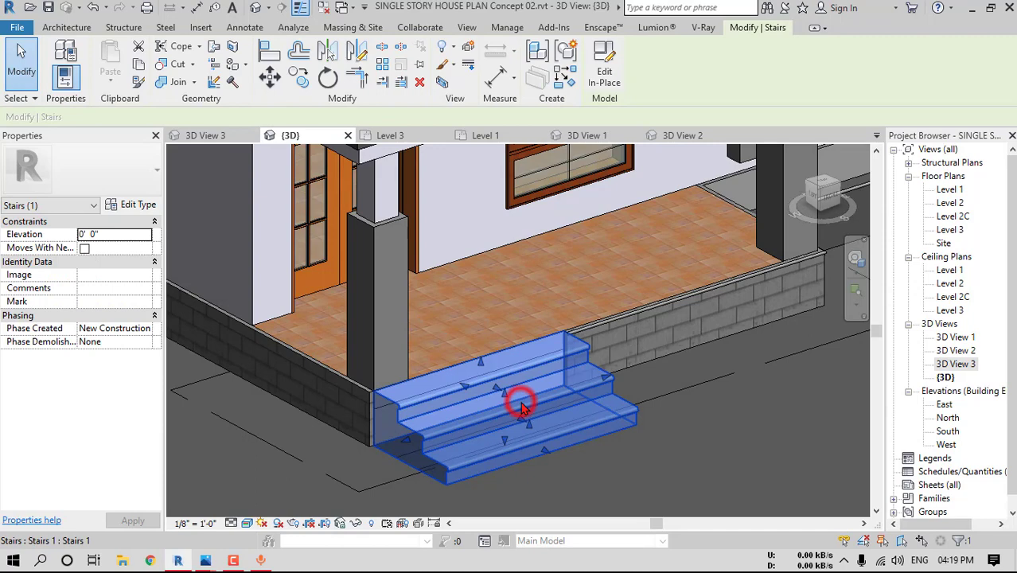
click(606, 75)
click(557, 372)
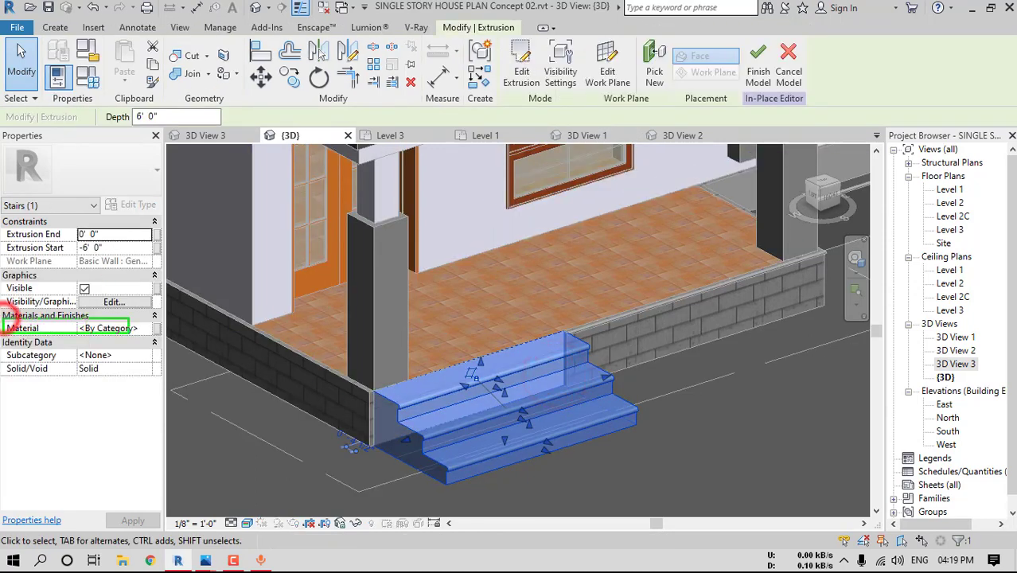
click(147, 329)
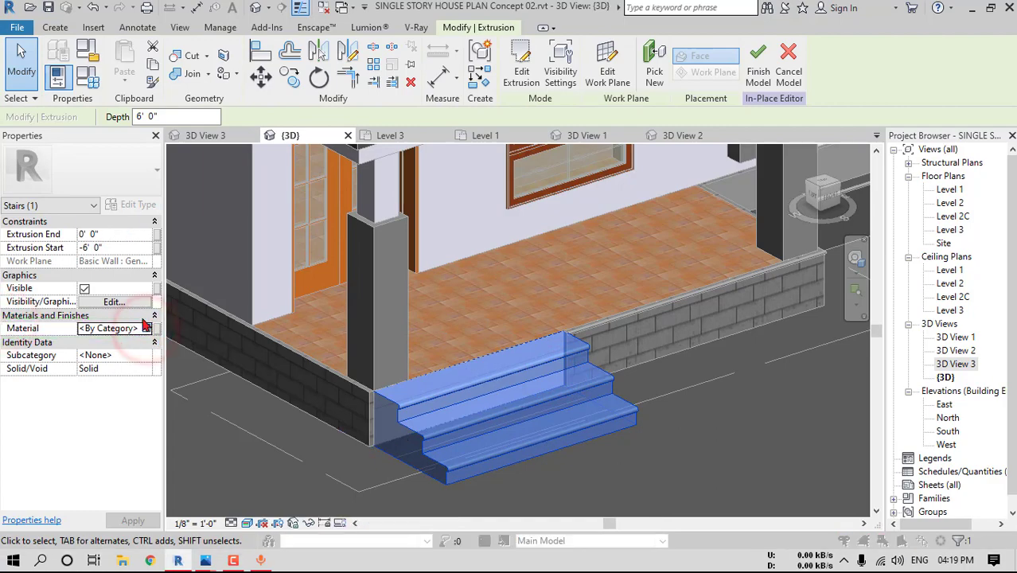
click(147, 328)
click(284, 272)
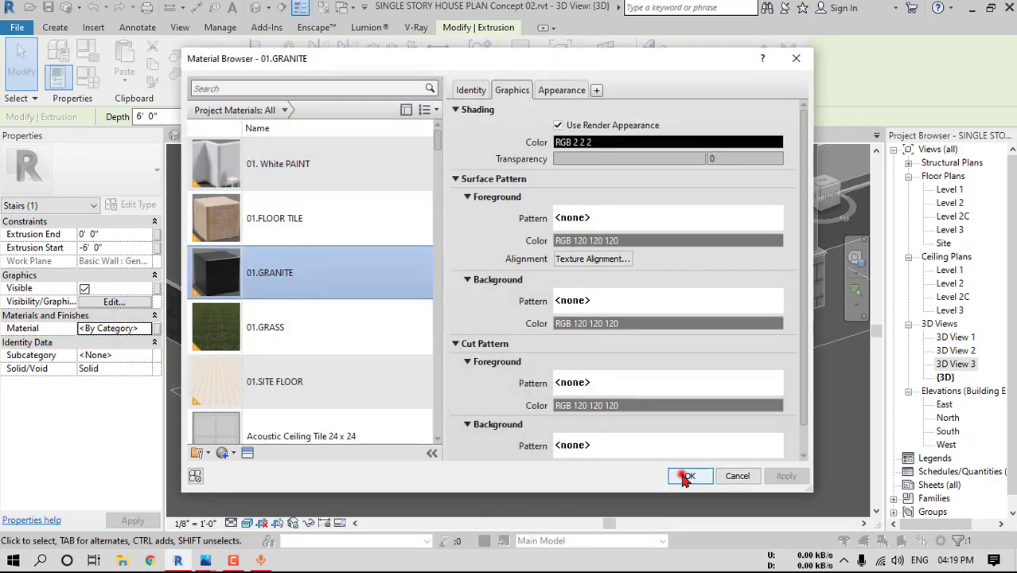
click(686, 476)
click(629, 458)
scroll(628, 458, down, 3)
shift+middle_drag(628, 458, 627, 435)
middle_drag(557, 396, 746, 434)
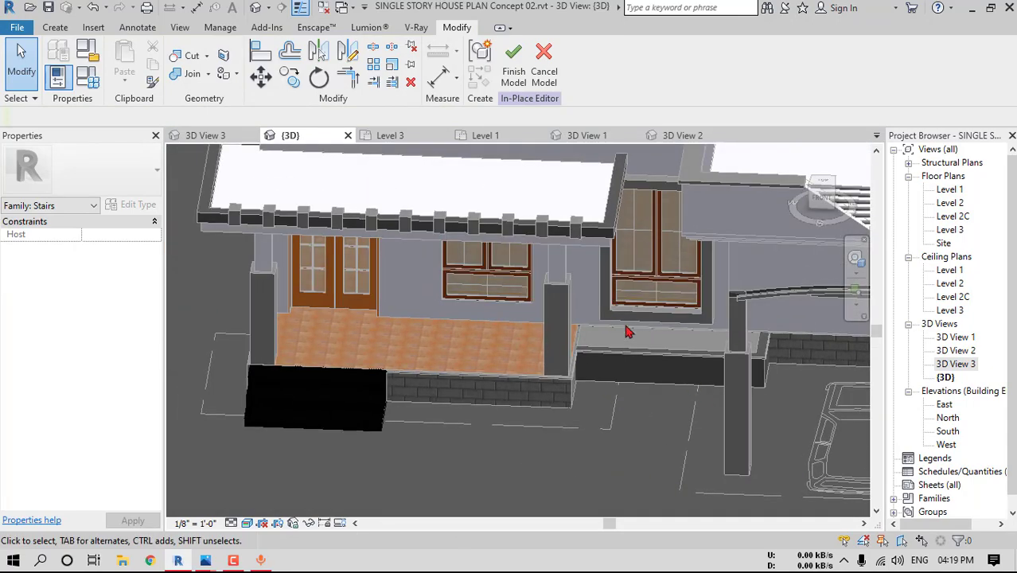
click(513, 86)
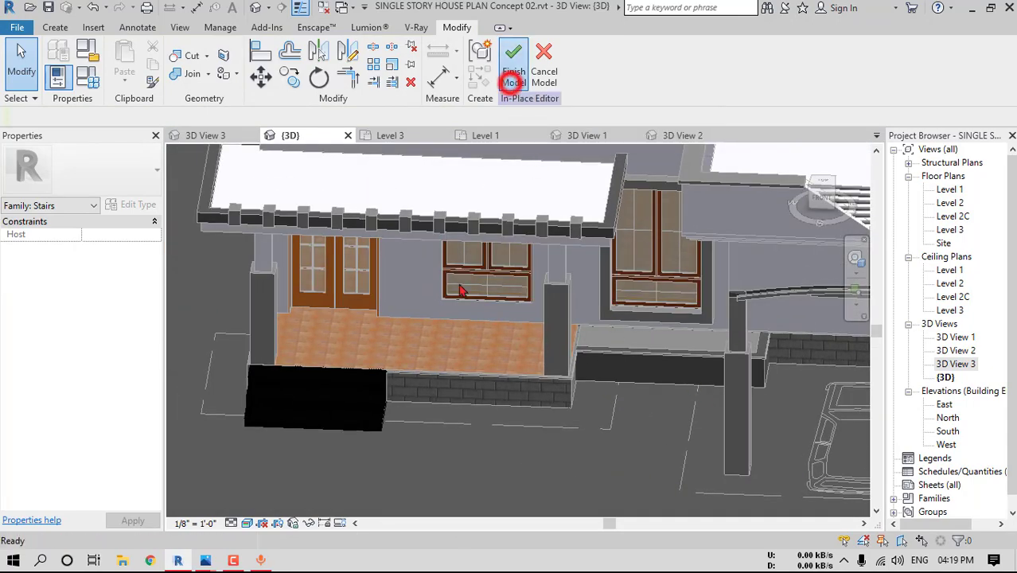
Edit the planter bed beside the porch in place, paint its top face with 01.GRASS, and finish the model
shift+middle_drag(556, 334, 653, 330)
scroll(506, 302, up, 8)
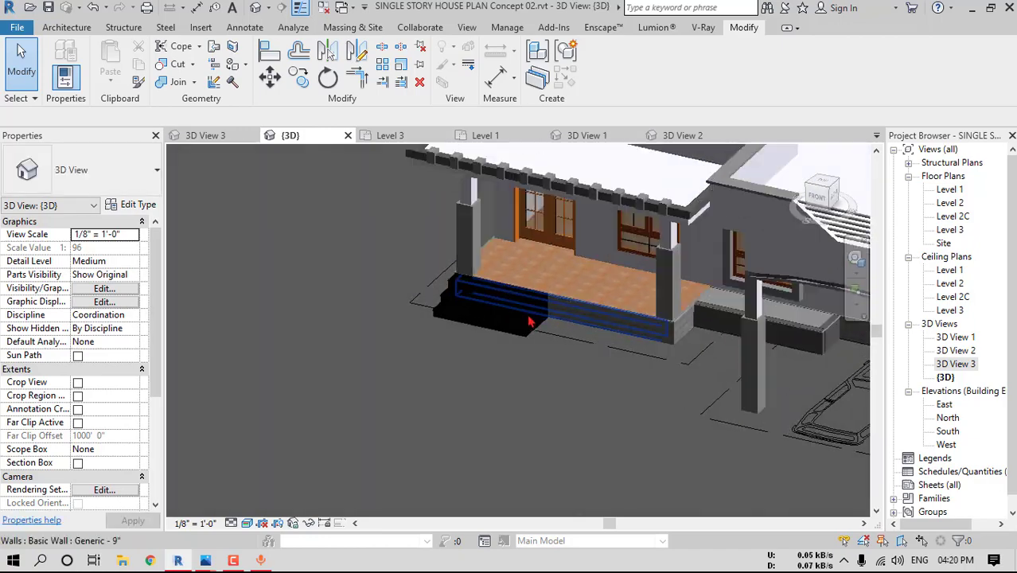
scroll(634, 334, down, 3)
scroll(634, 335, down, 5)
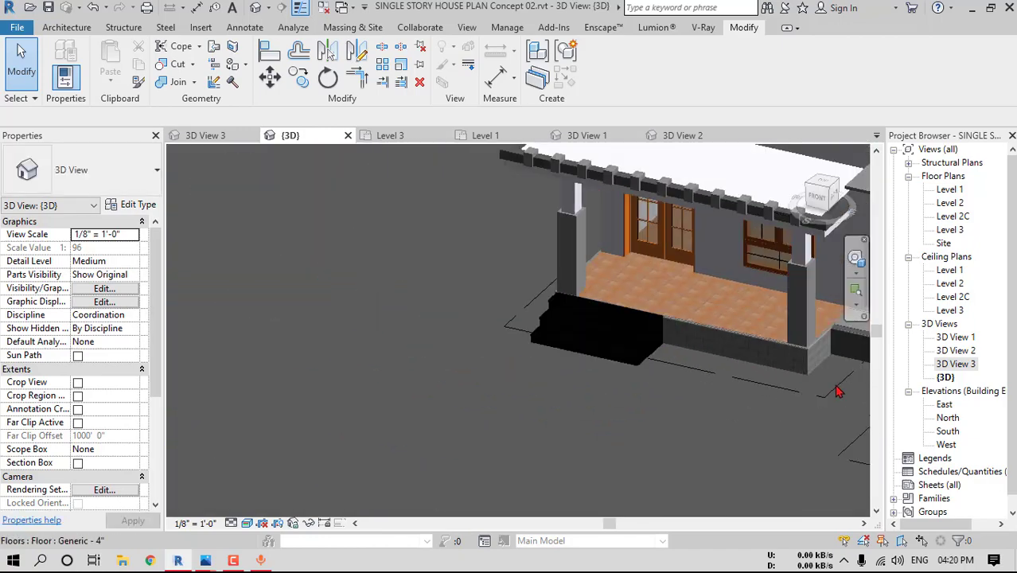
shift+middle_drag(634, 334, 585, 356)
scroll(585, 355, up, 5)
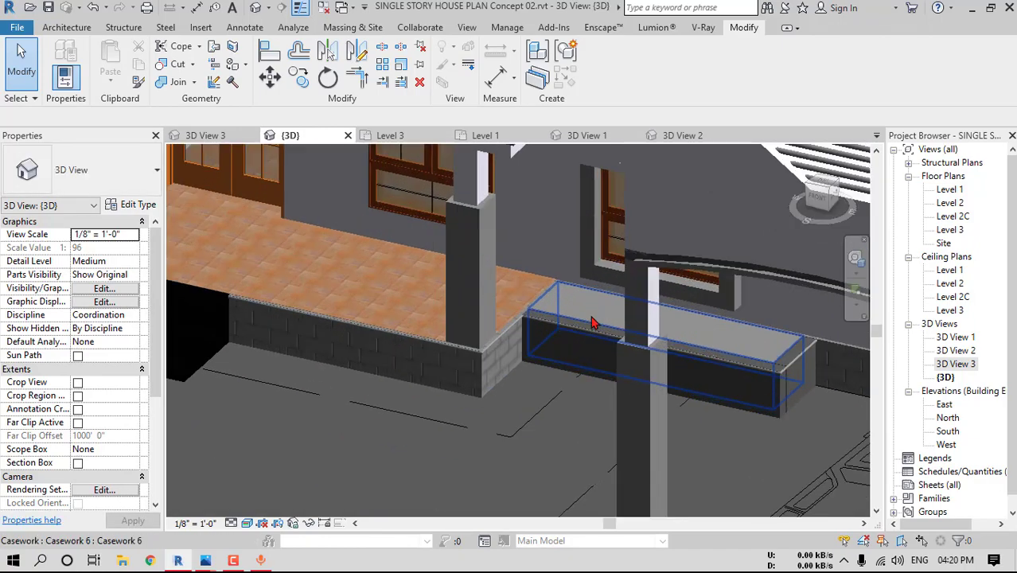
click(652, 310)
click(605, 79)
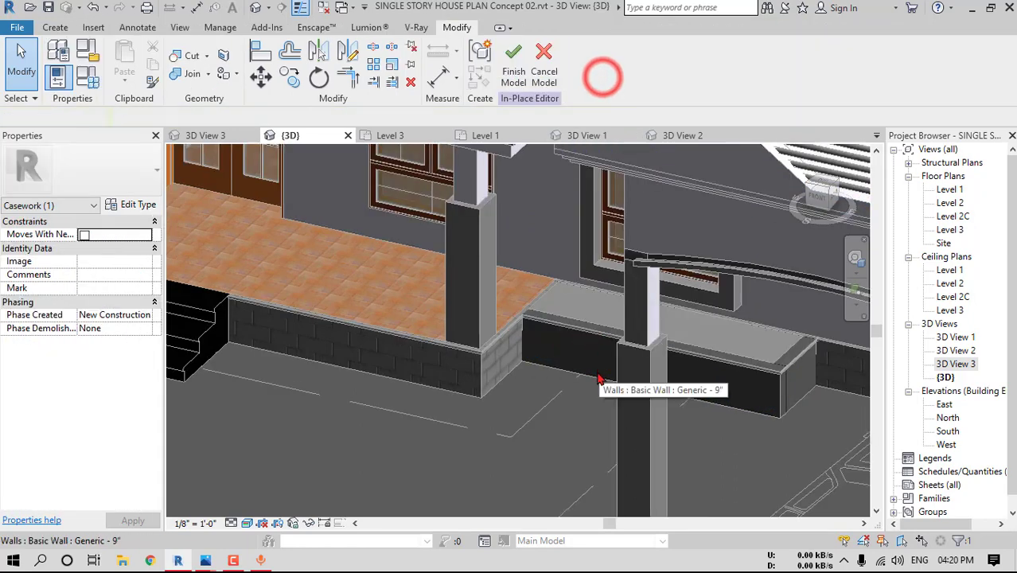
key(p)
key(t)
click(45, 187)
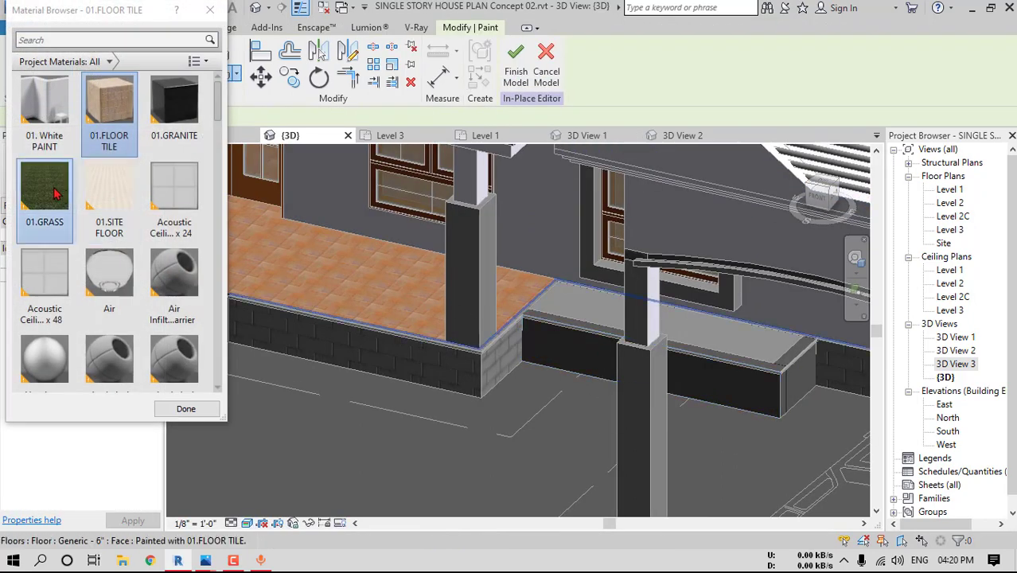
click(573, 302)
shift+middle_drag(535, 360, 538, 374)
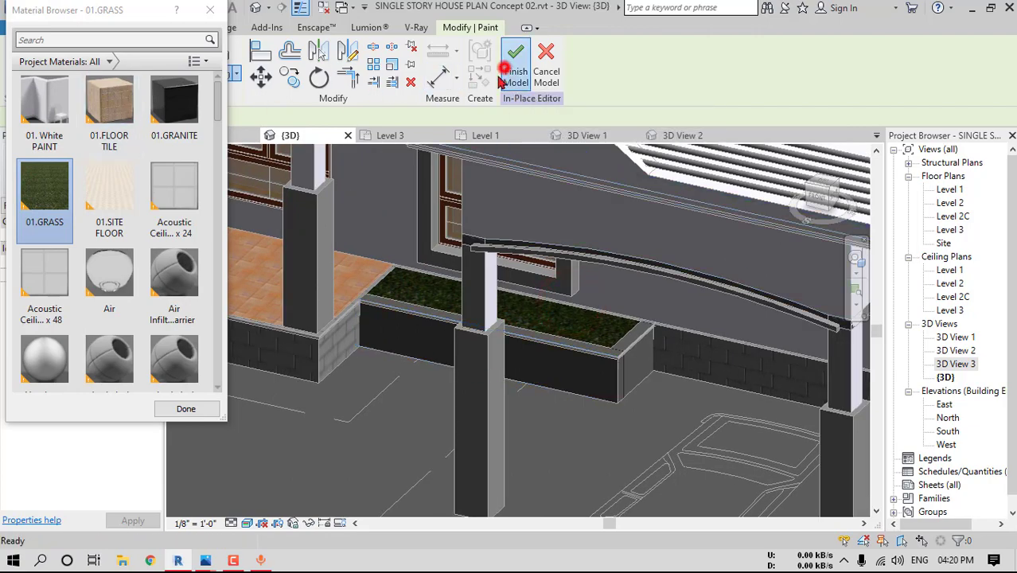
click(504, 73)
click(400, 334)
key(Escape)
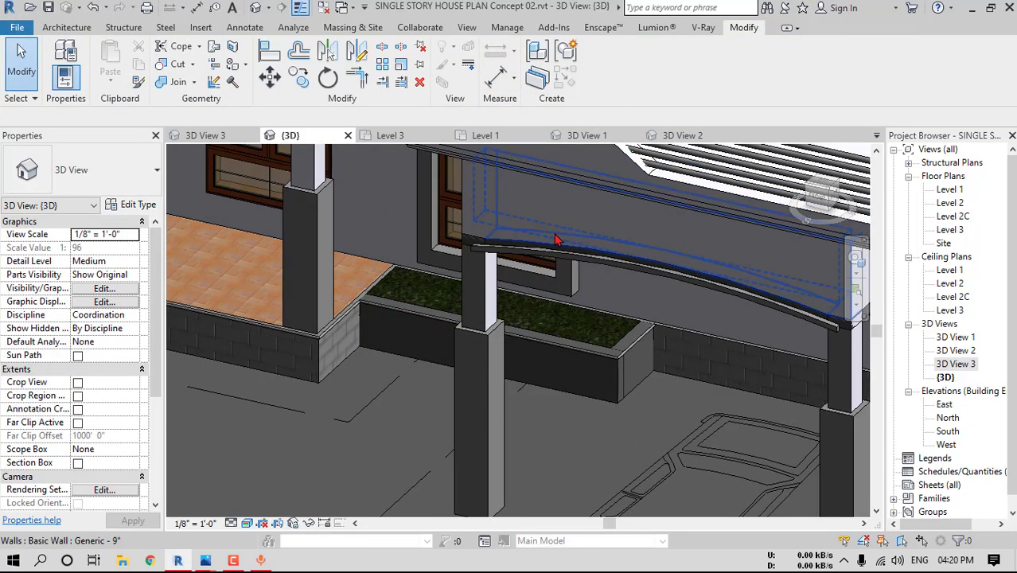
Paint the front, side and top faces of the planter walls with the 01.FLOOR TILE material
key(p)
key(t)
click(94, 105)
scroll(566, 355, up, 4)
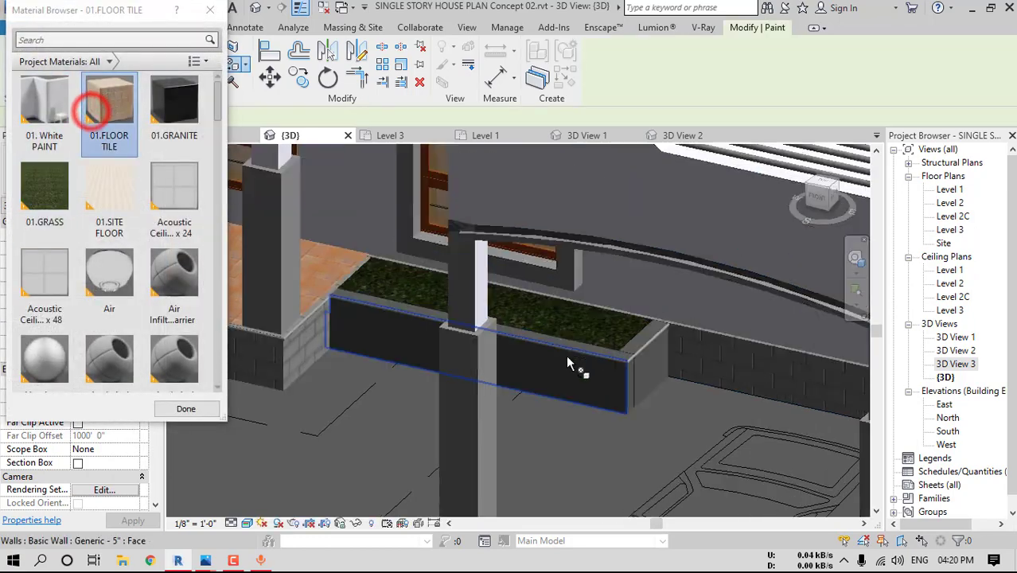
click(576, 370)
scroll(711, 397, up, 2)
click(706, 370)
scroll(667, 318, up, 2)
click(660, 288)
click(603, 328)
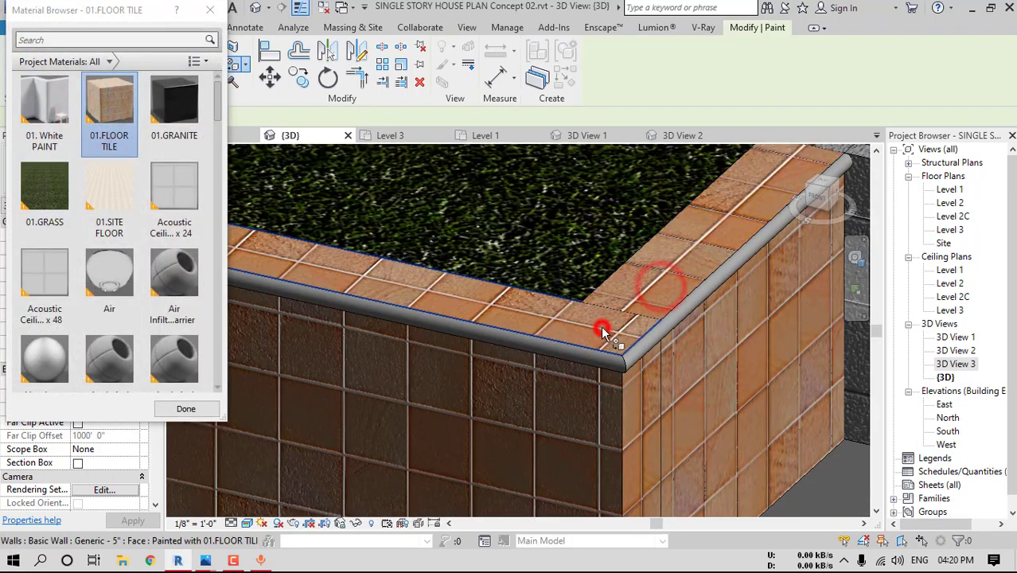
scroll(564, 331, down, 3)
scroll(564, 334, down, 3)
middle_drag(477, 318, 749, 351)
scroll(481, 280, up, 5)
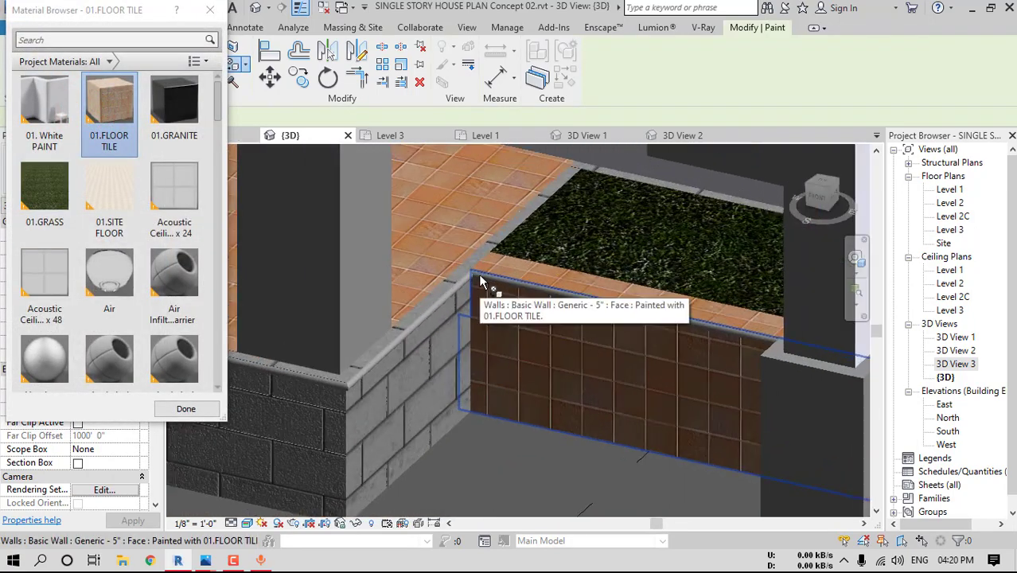
key(Escape)
click(444, 360)
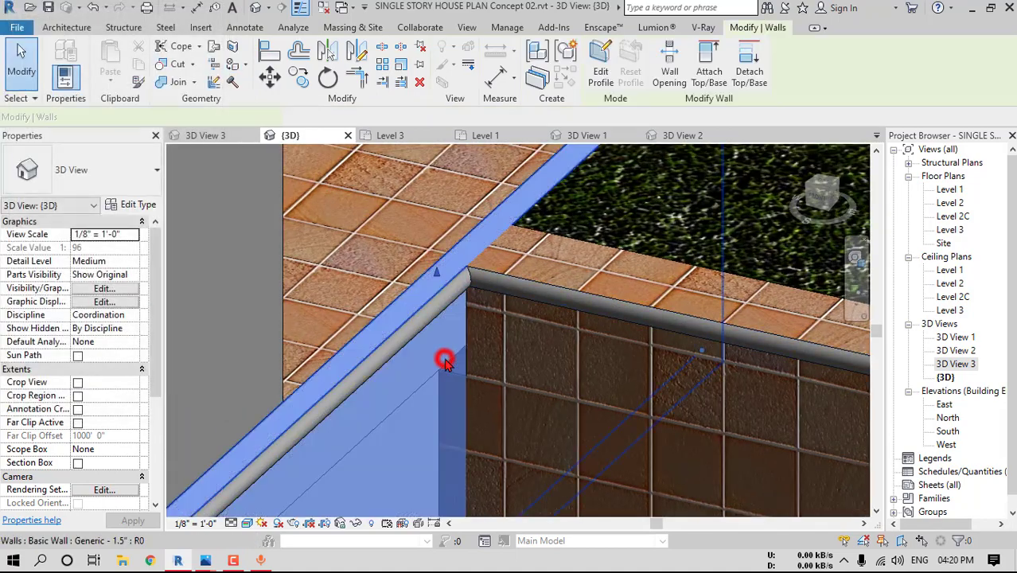
click(598, 73)
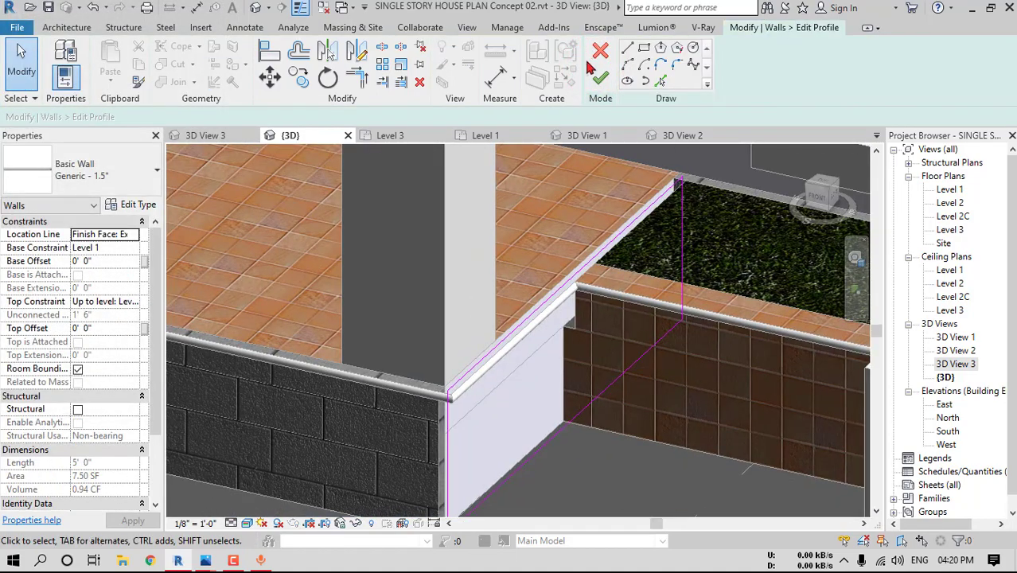
key(Escape)
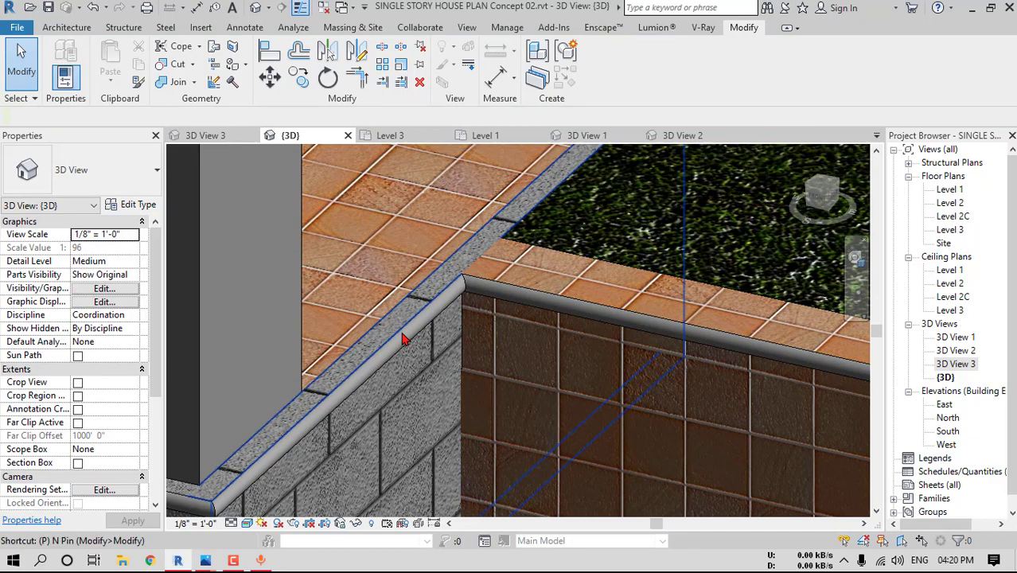
Paint the top faces of the porch's side and front plinth walls with the 01.FLOOR TILE material
key(p)
key(t)
click(103, 91)
scroll(468, 278, up, 1)
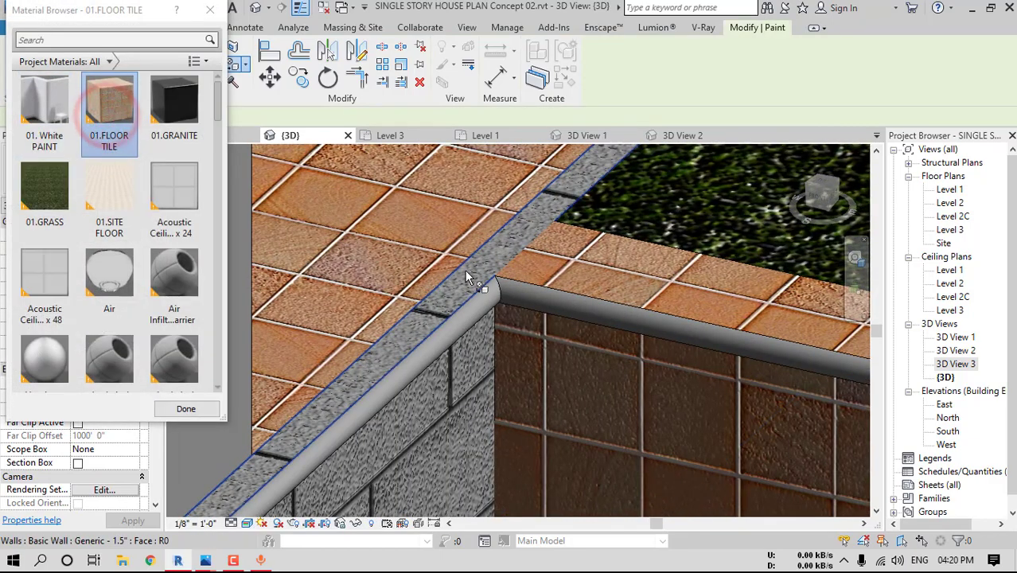
click(470, 274)
scroll(474, 295, down, 3)
middle_drag(475, 296, 688, 308)
scroll(674, 323, up, 2)
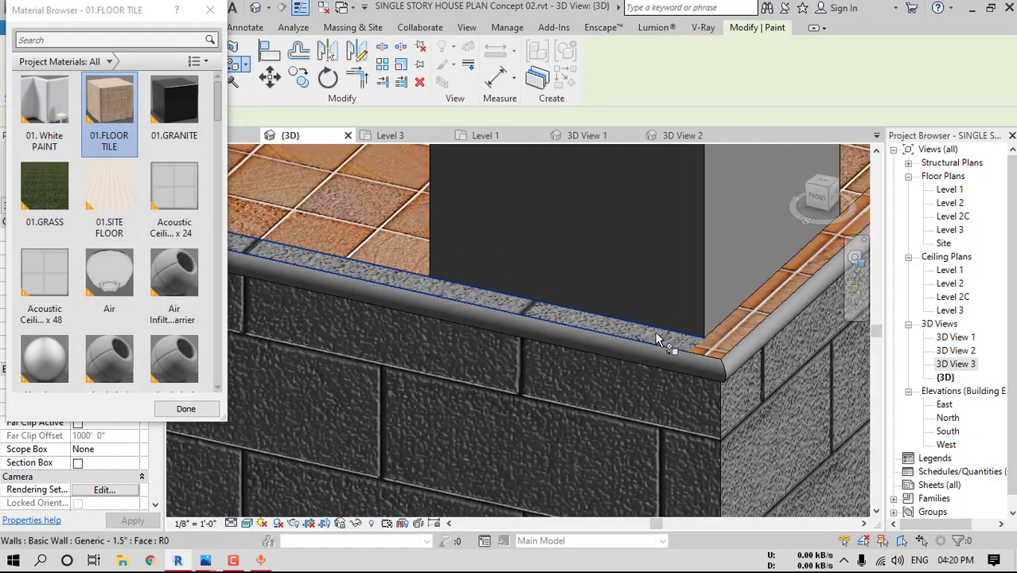
click(658, 332)
scroll(564, 356, down, 2)
scroll(458, 316, up, 2)
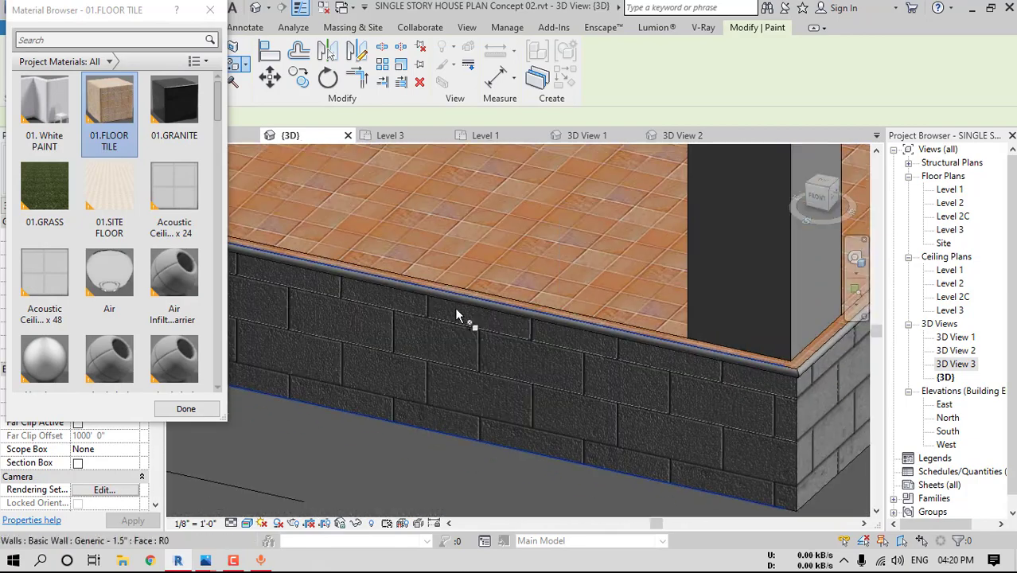
Edit the rounded edge trim along the porch floor in place, set its sweep's material to 01.FLOOR TILE, and finish the model
scroll(458, 316, down, 1)
key(Escape)
scroll(676, 358, up, 3)
click(670, 350)
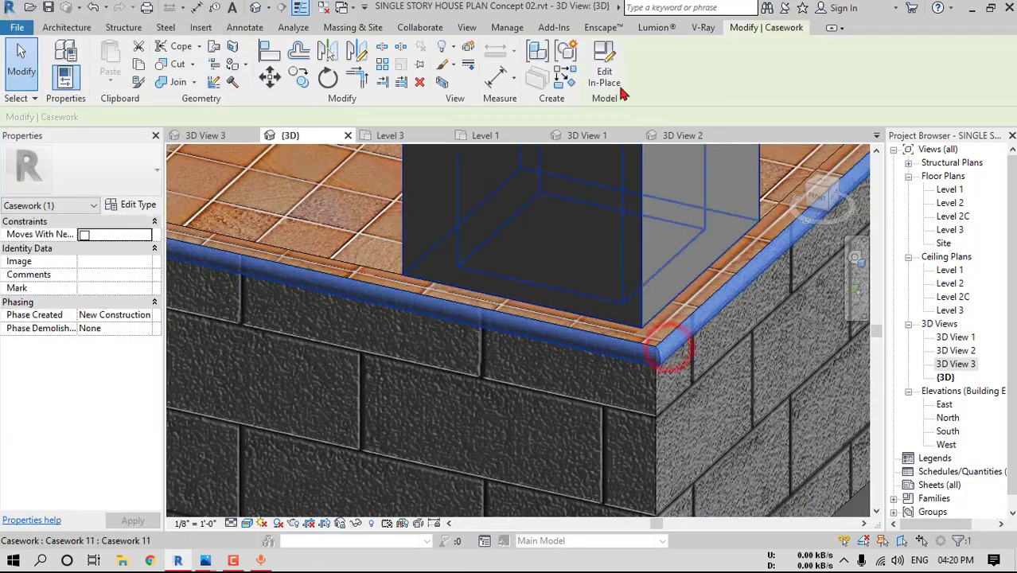
click(659, 355)
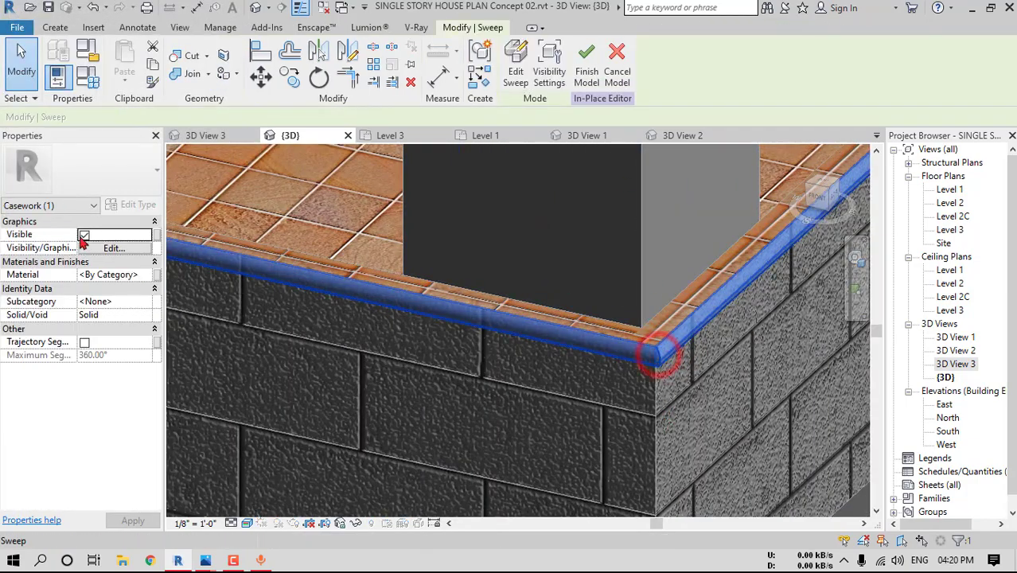
click(145, 275)
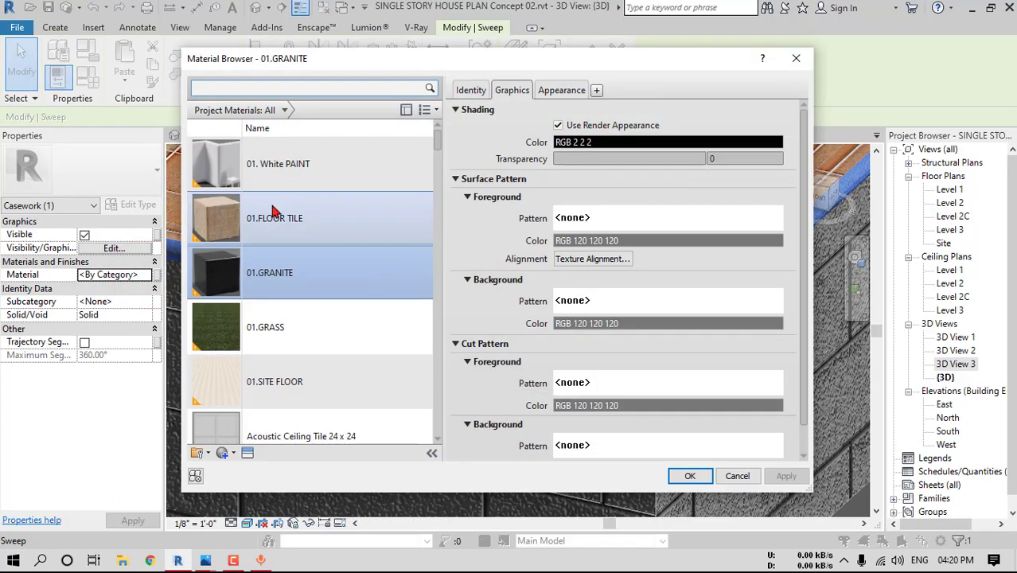
click(272, 208)
click(687, 473)
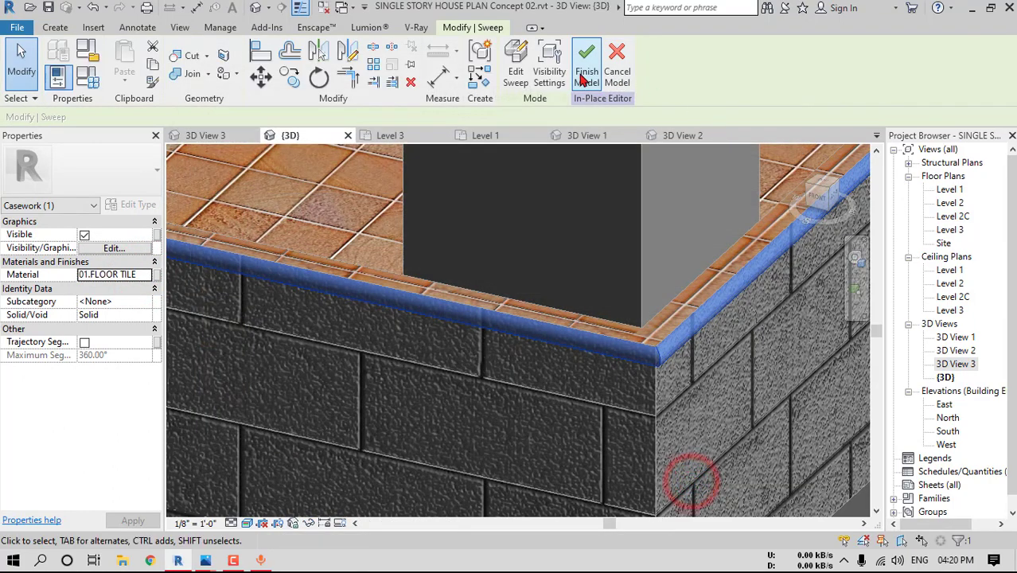
click(583, 71)
Split the site floor's top face with a rectangle that surrounds the house and extends to the front edge of the site
scroll(464, 391, down, 6)
scroll(549, 410, down, 3)
shift+middle_drag(607, 428, 446, 390)
shift+middle_drag(445, 391, 536, 417)
scroll(535, 417, down, 8)
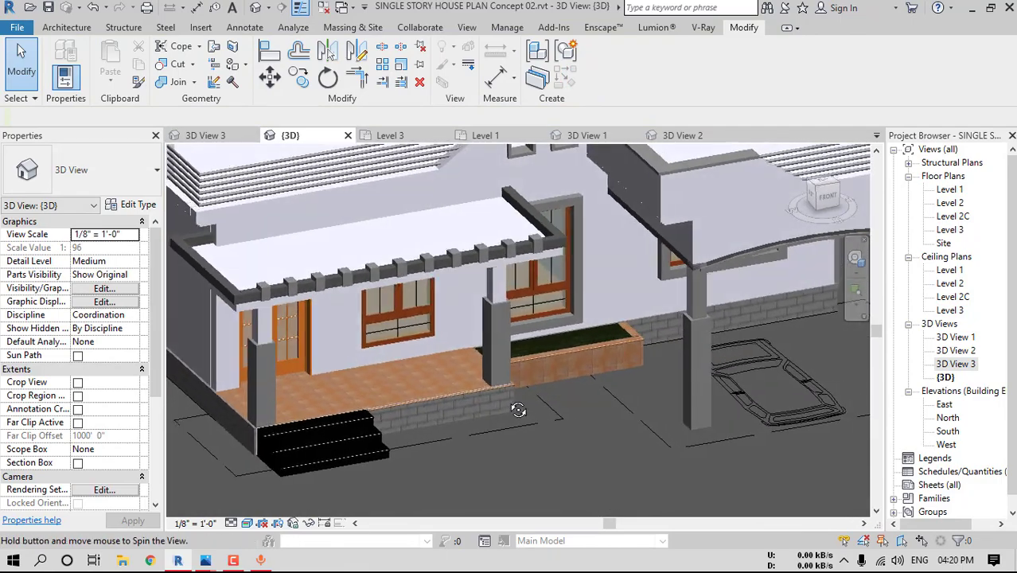
click(826, 190)
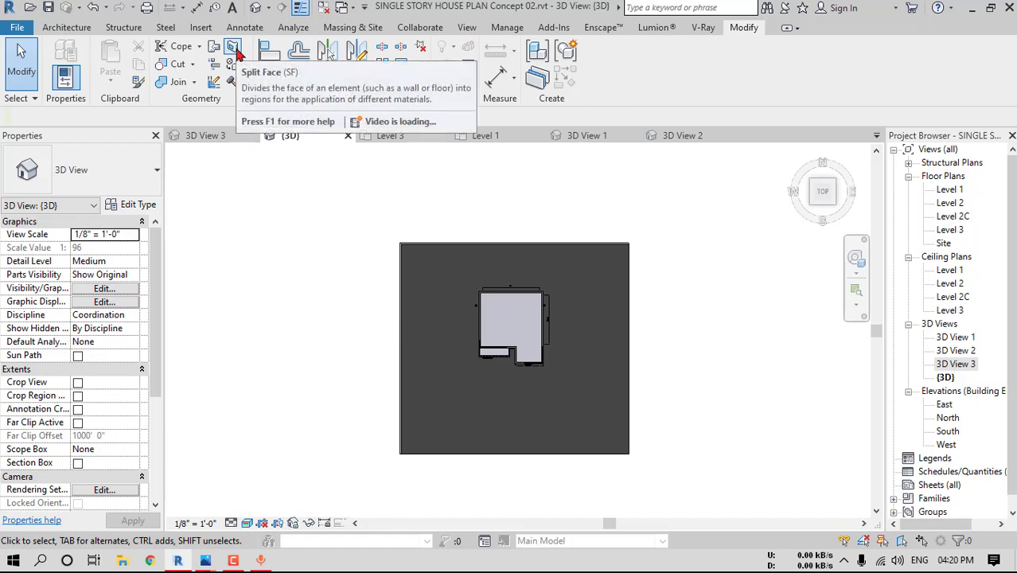
click(234, 48)
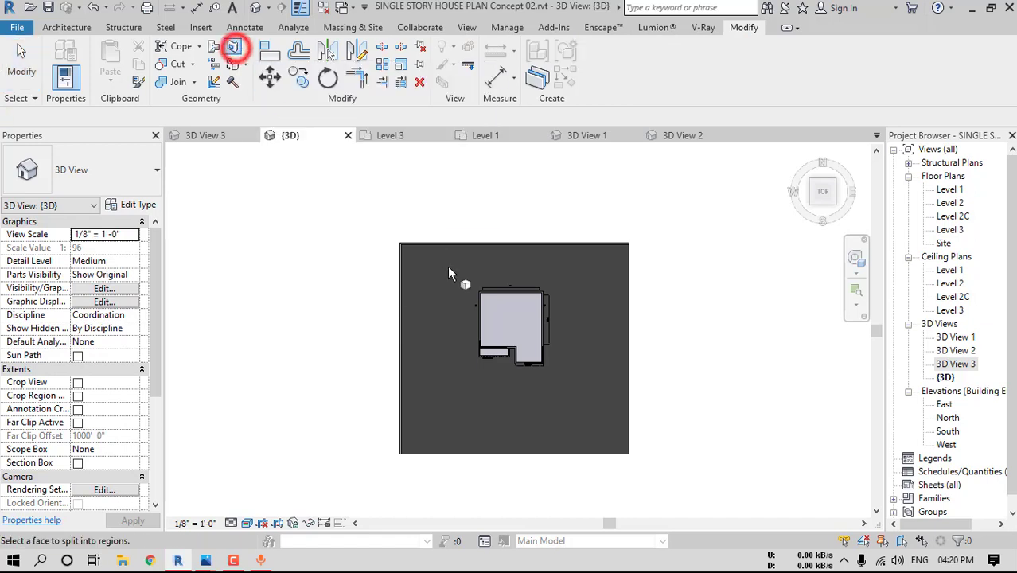
click(449, 315)
click(644, 48)
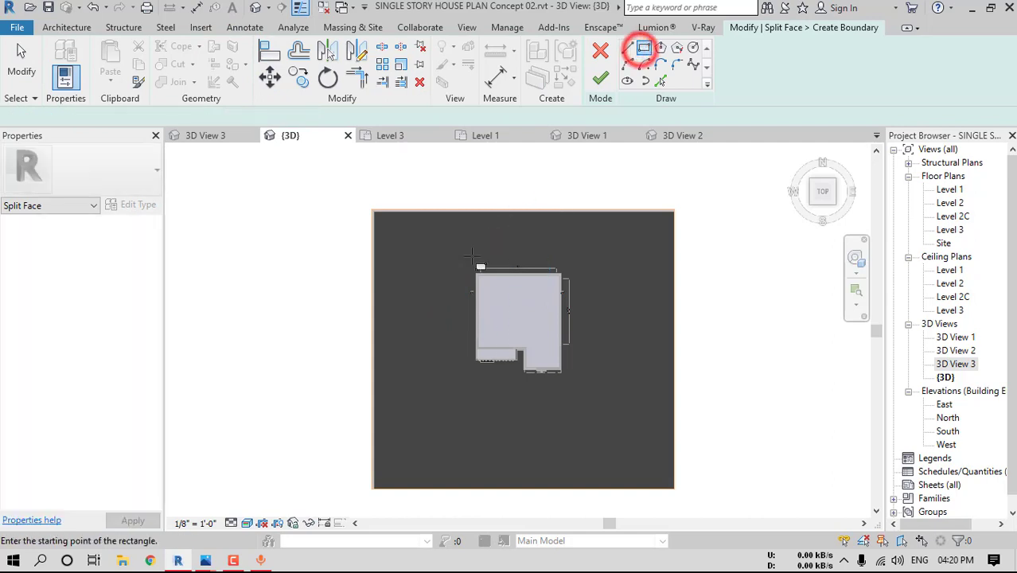
scroll(460, 265, up, 2)
click(459, 265)
scroll(470, 306, down, 3)
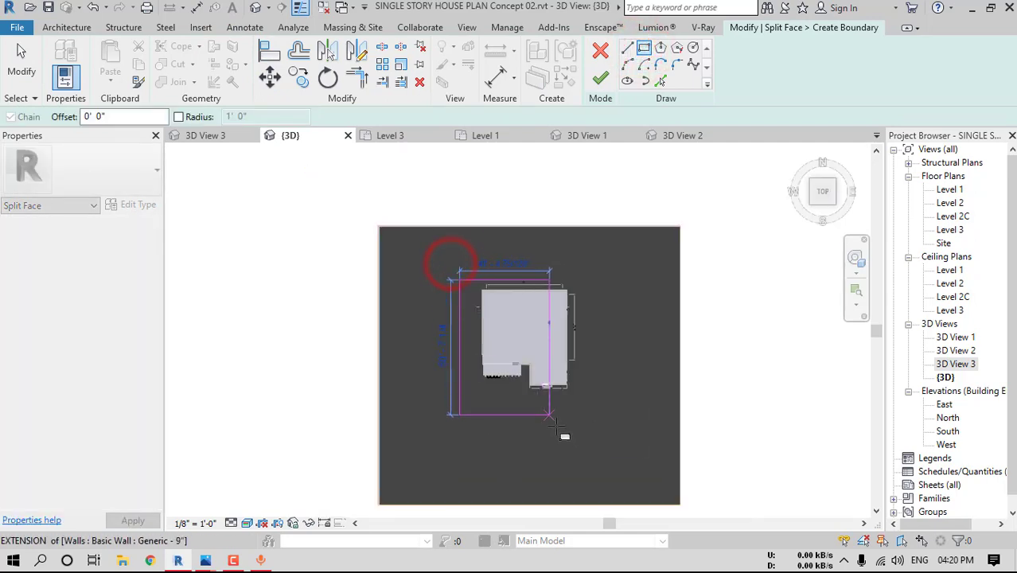
click(587, 503)
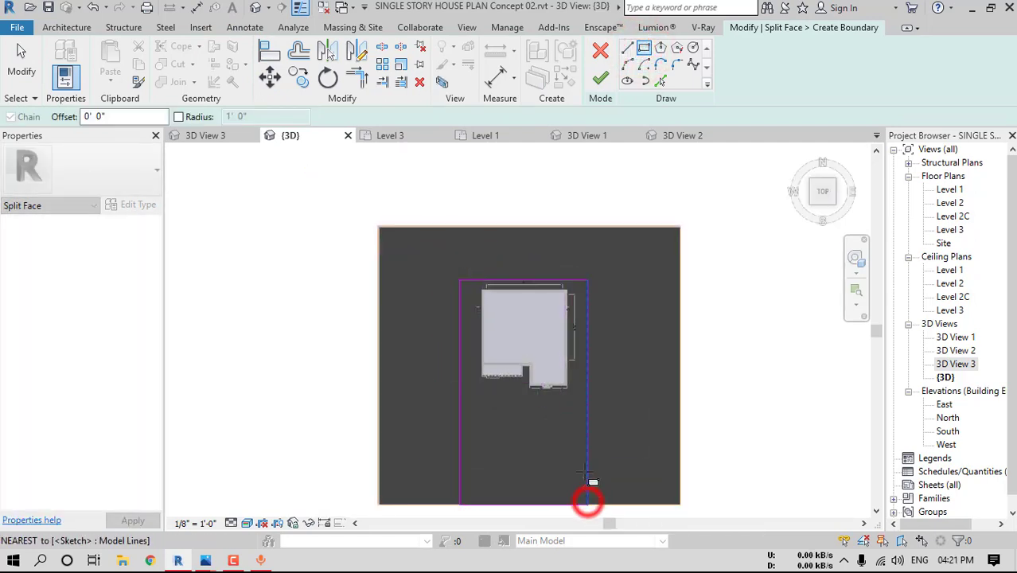
click(553, 437)
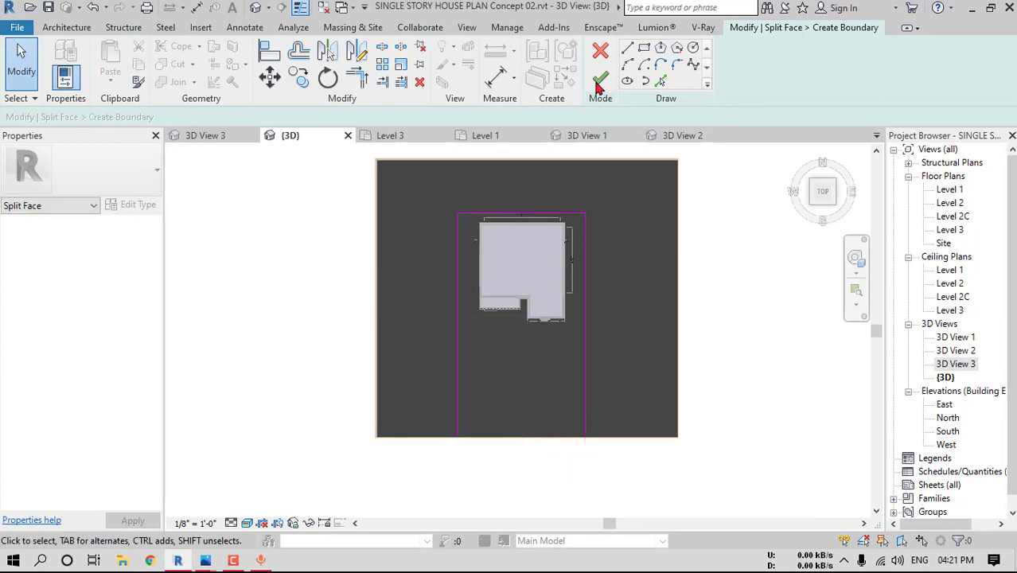
click(600, 78)
Paint the outer region of the split site floor with the 01.GRASS material
click(255, 8)
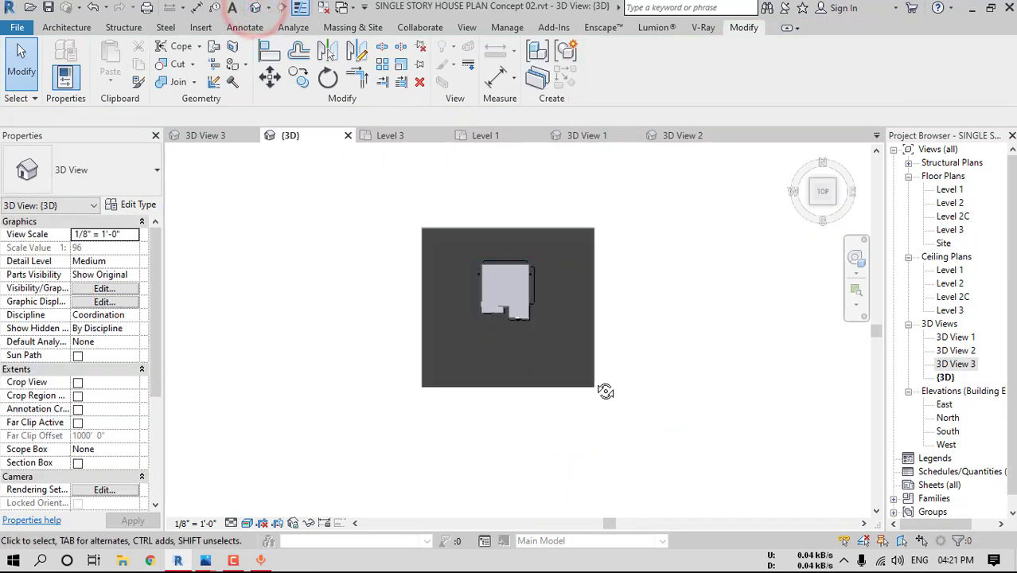
shift+middle_drag(538, 320, 587, 328)
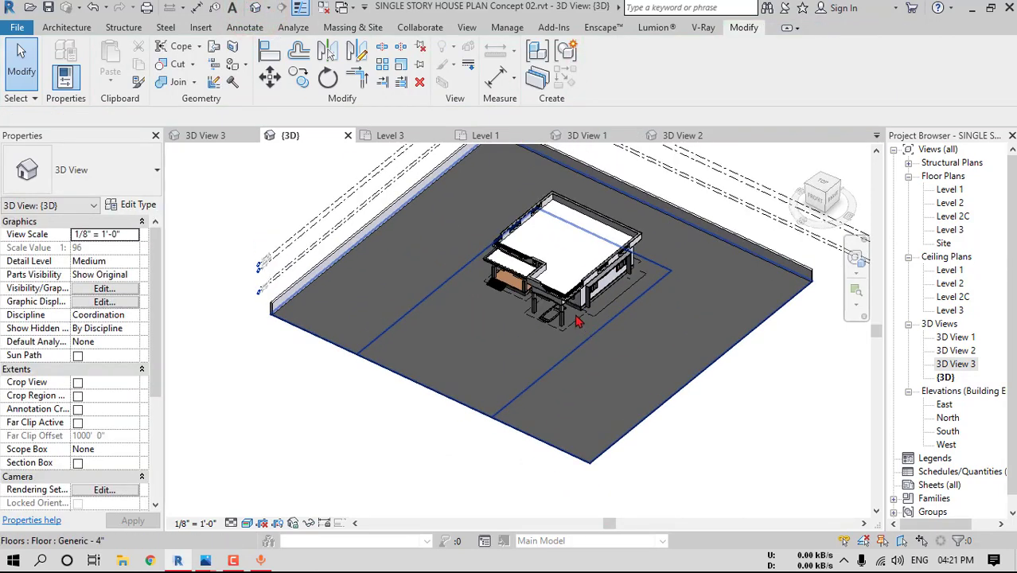
key(p)
key(t)
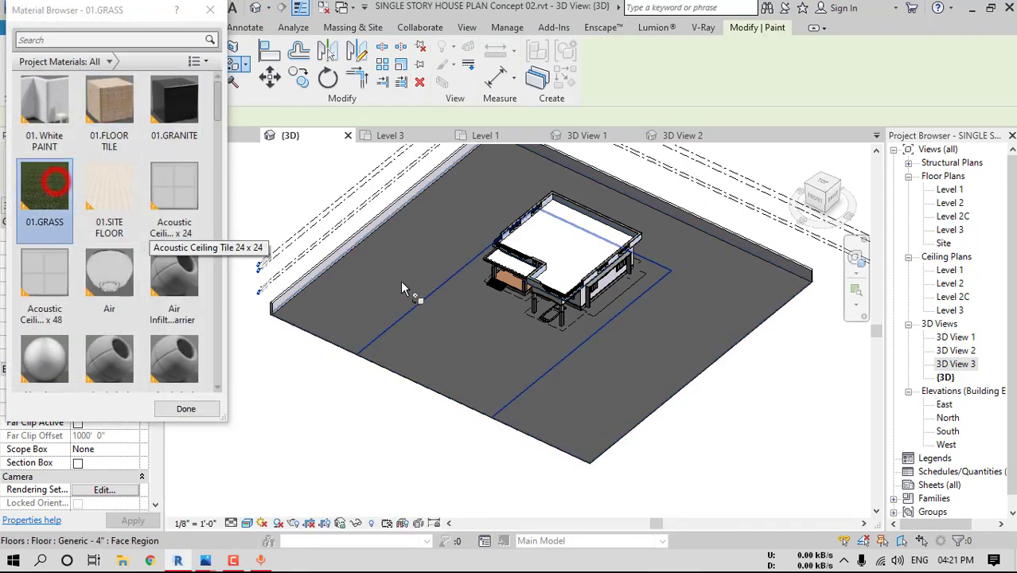
click(421, 281)
Paint the inner site floor region around the house with the 01.SITE FLOOR material
click(109, 106)
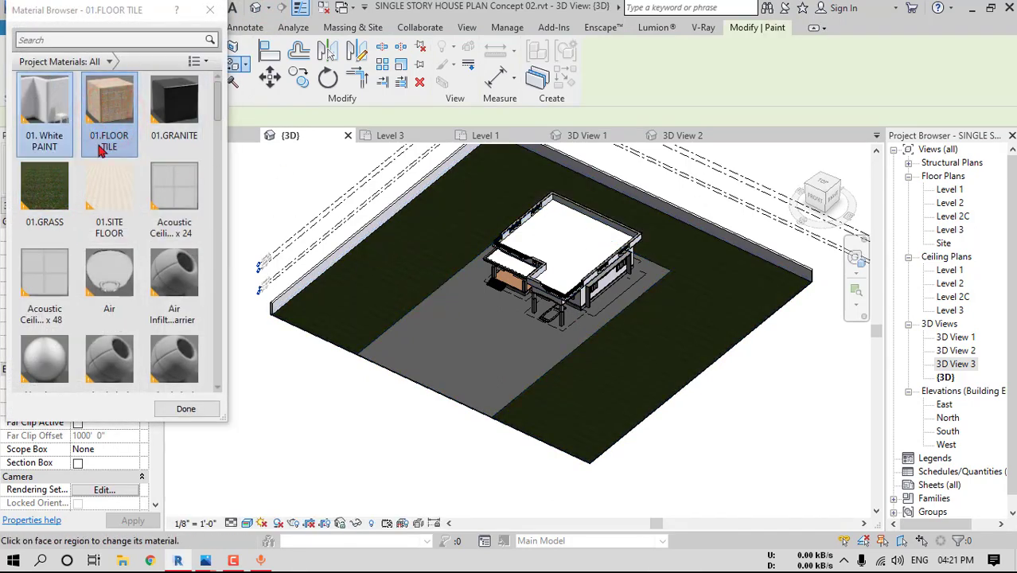
click(109, 184)
click(513, 357)
shift+middle_drag(514, 358, 620, 365)
scroll(554, 314, up, 10)
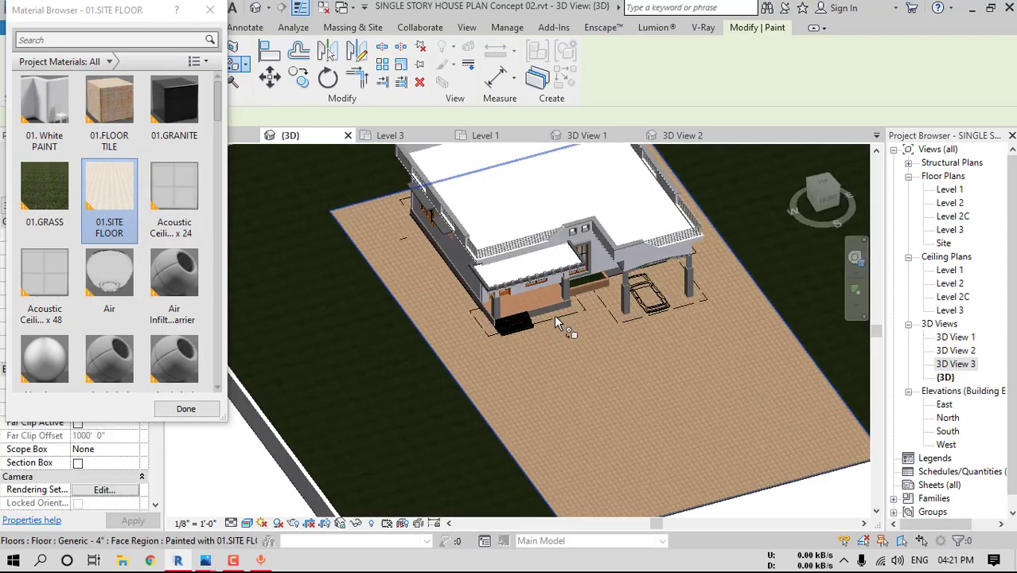
scroll(675, 404, down, 3)
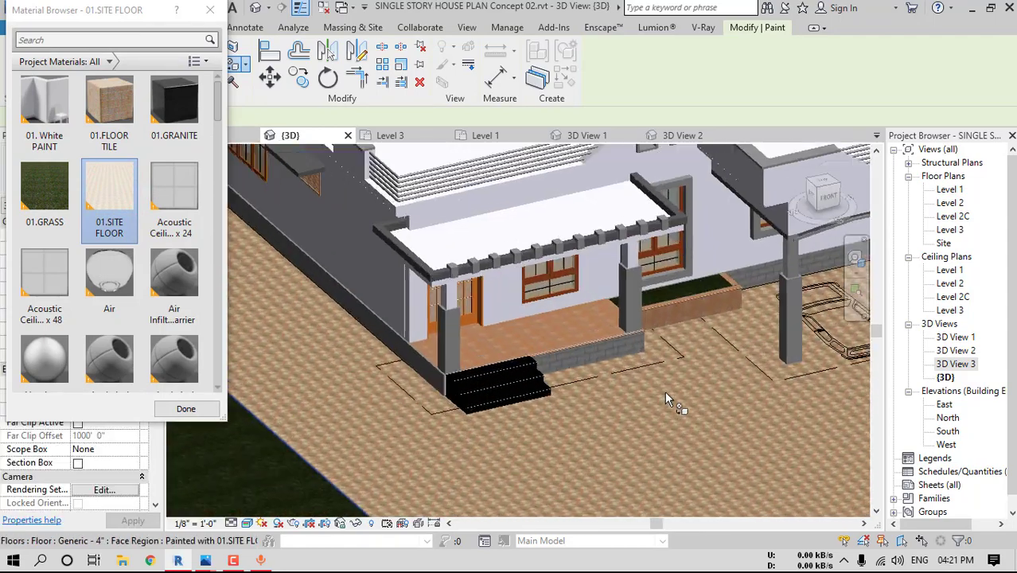
scroll(663, 391, up, 10)
scroll(664, 391, down, 8)
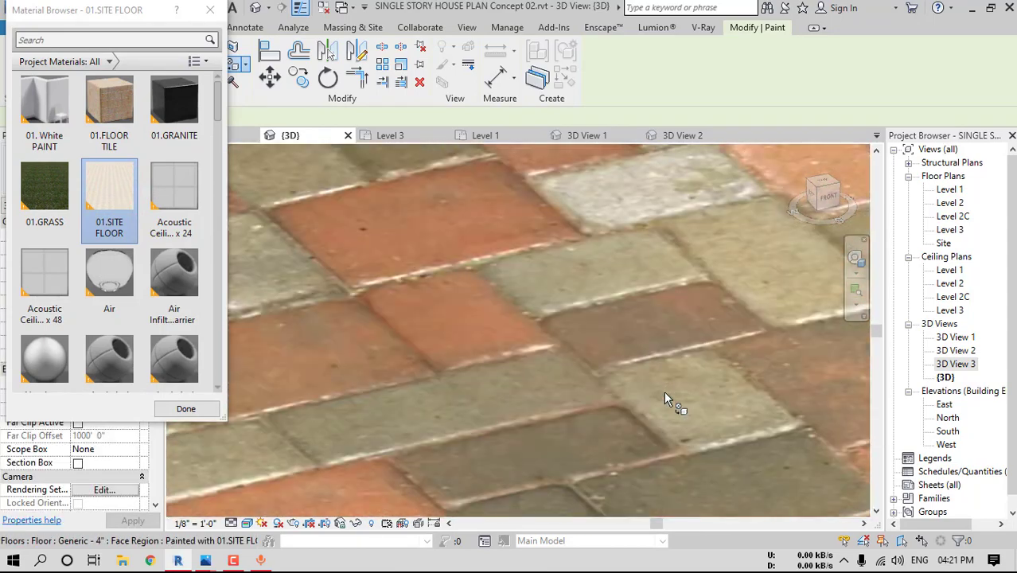
key(Escape)
Set the 01.SITE FLOOR texture's sample width to 2'-0" with linked proportions and accept the material change
scroll(663, 392, up, 8)
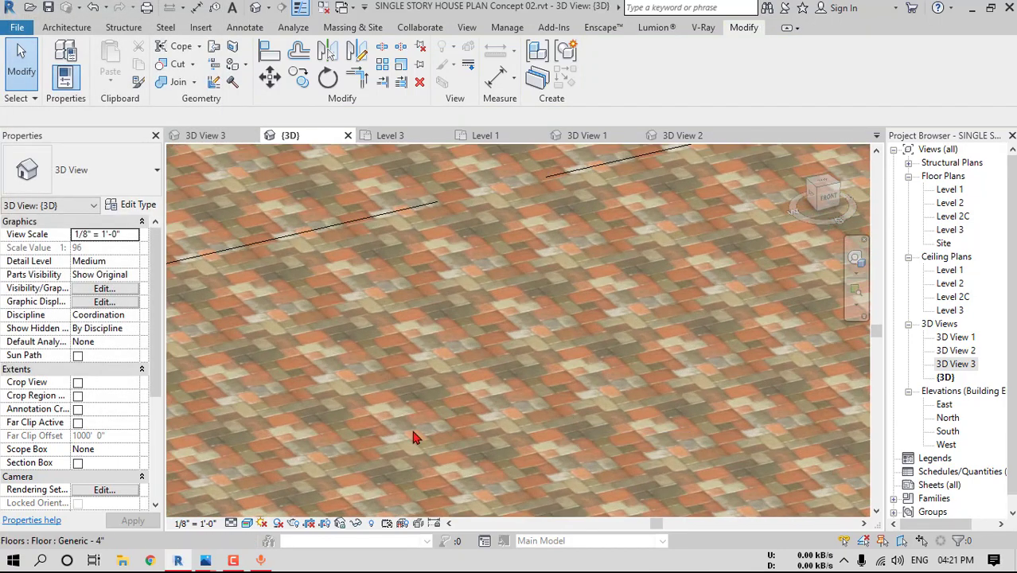
click(509, 28)
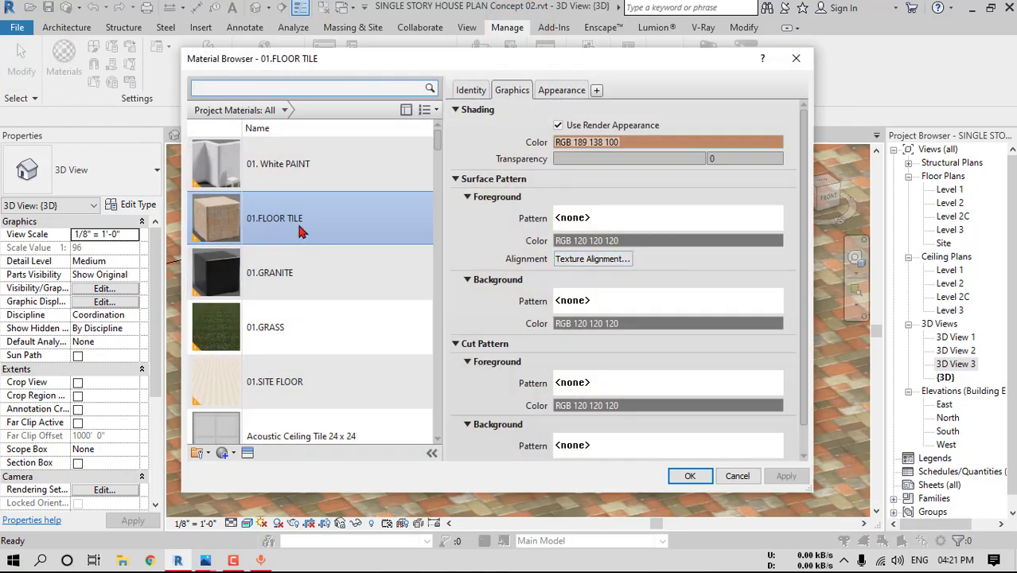
click(290, 386)
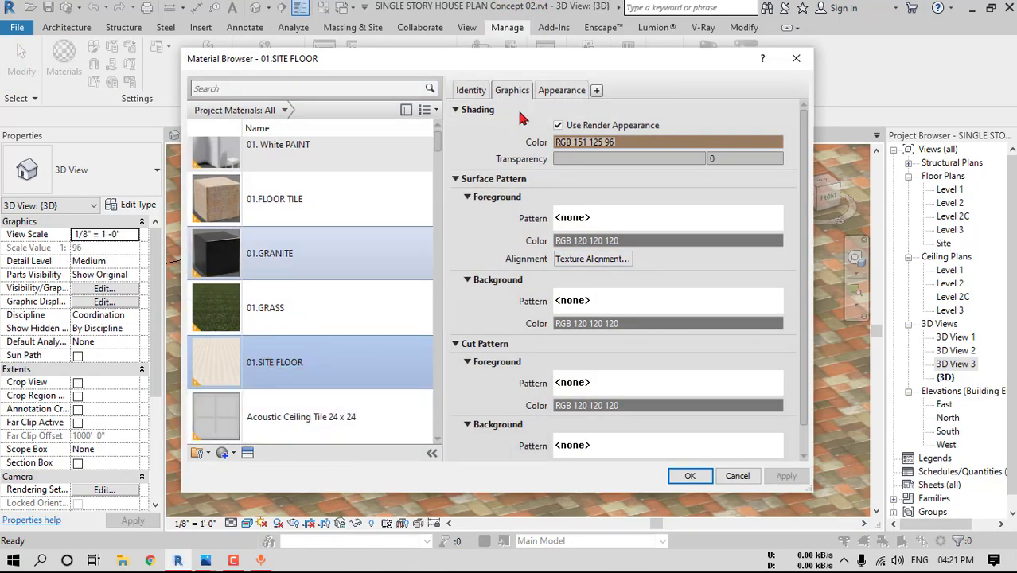
click(561, 90)
click(601, 282)
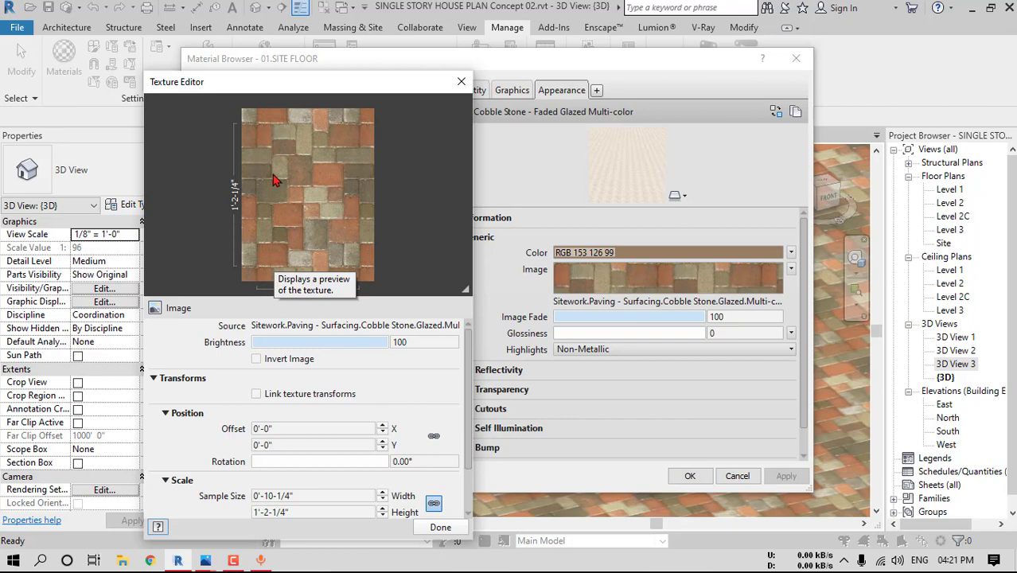
click(434, 503)
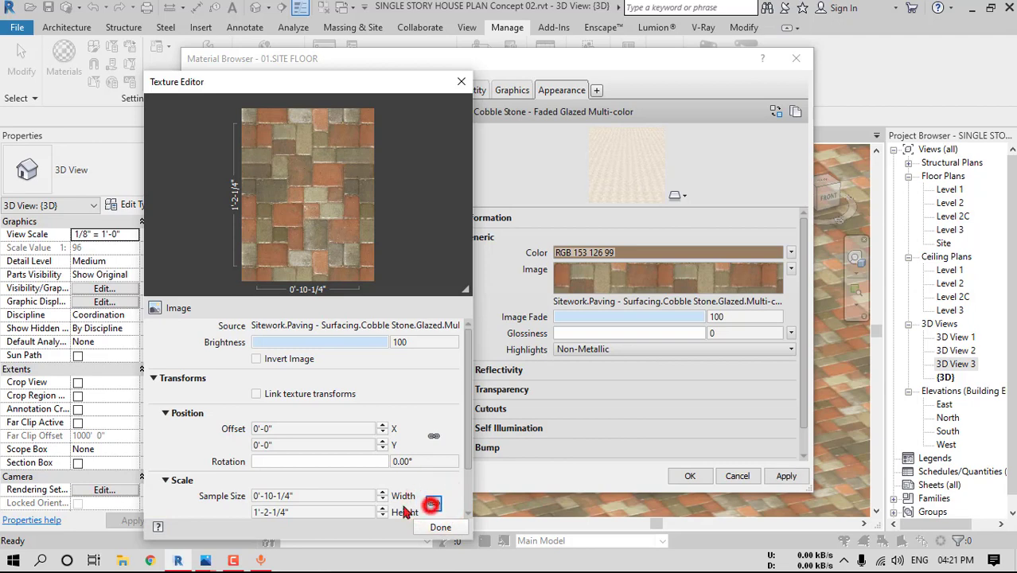
click(301, 495)
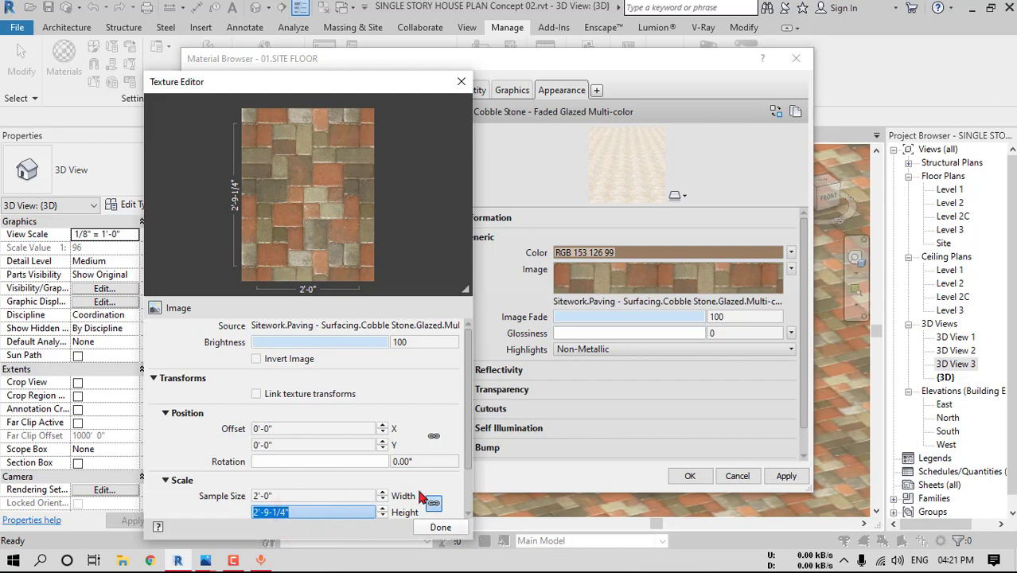
click(440, 529)
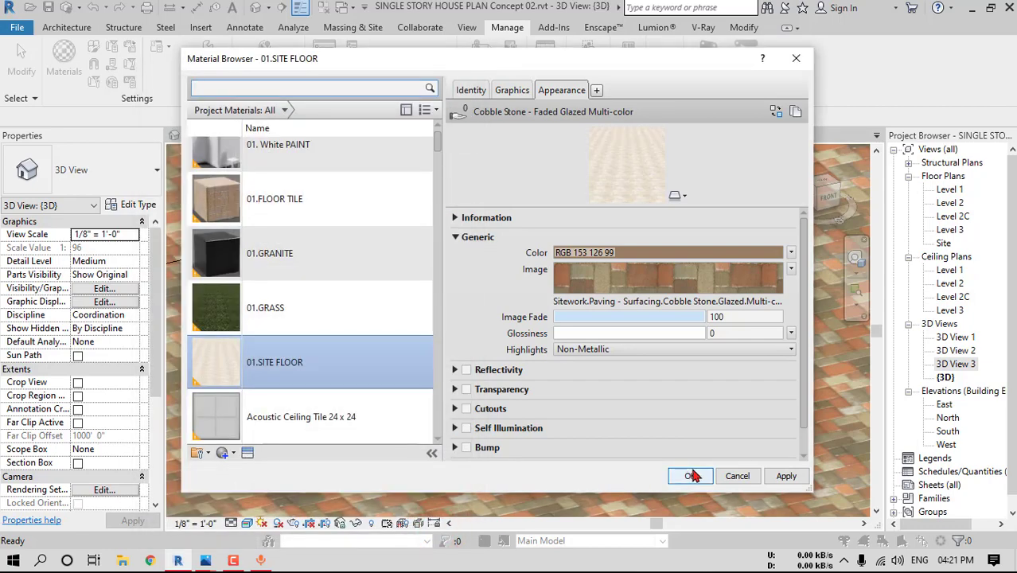
click(691, 475)
On Level 1, draw Generic - 9" walls with an unconnected height of 0' 6" along the paved area's two sides and rear edge
scroll(612, 469, down, 6)
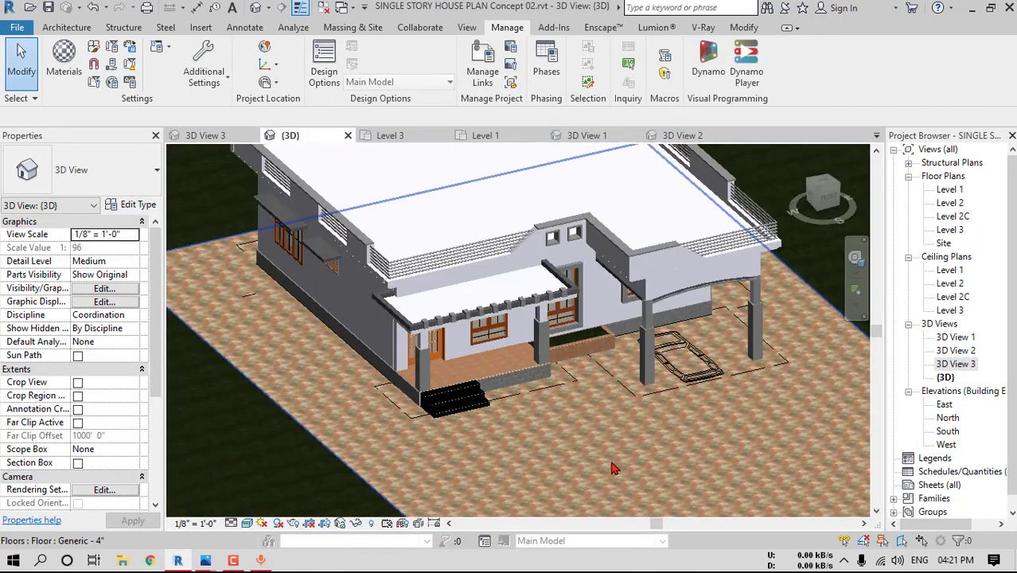
shift+middle_drag(613, 469, 524, 413)
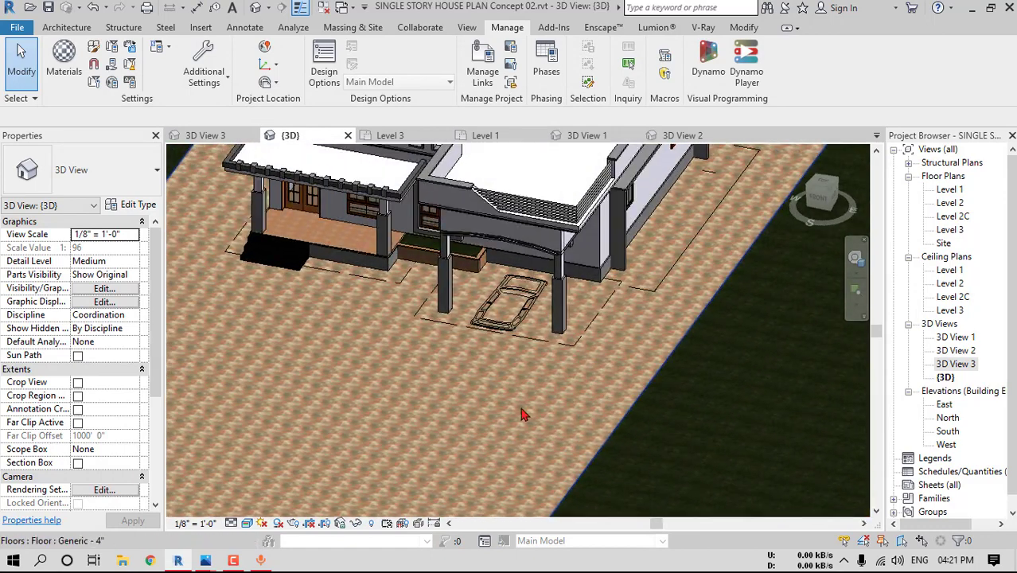
double_click(949, 189)
click(64, 30)
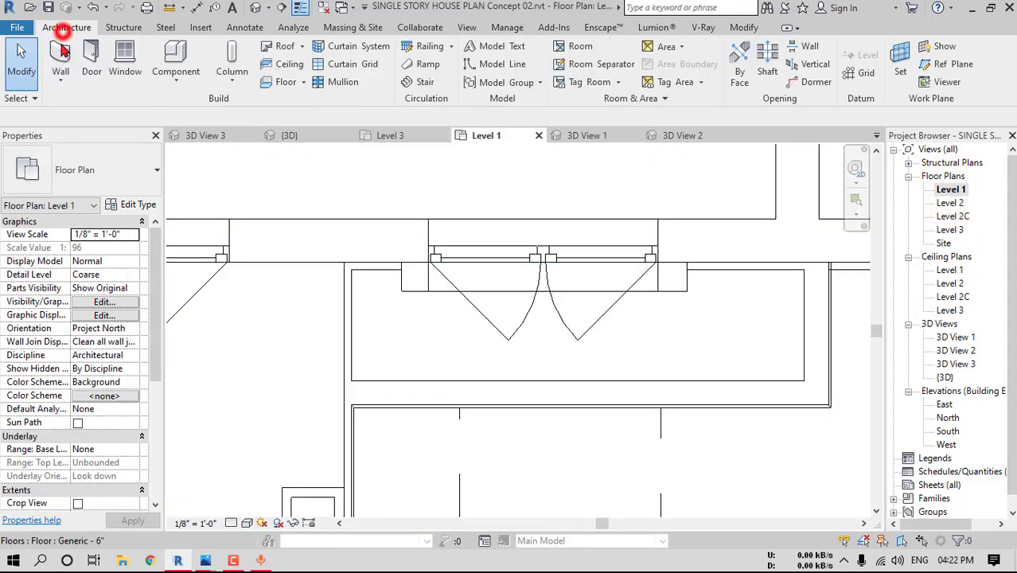
scroll(310, 352, down, 3)
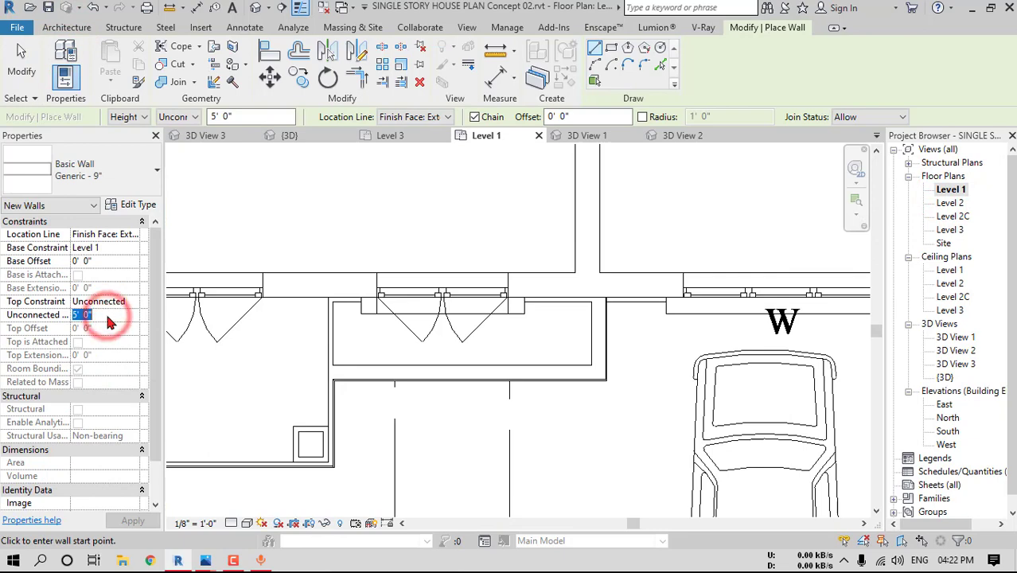
scroll(325, 397, down, 7)
middle_drag(328, 414, 620, 181)
scroll(499, 369, up, 1)
click(496, 471)
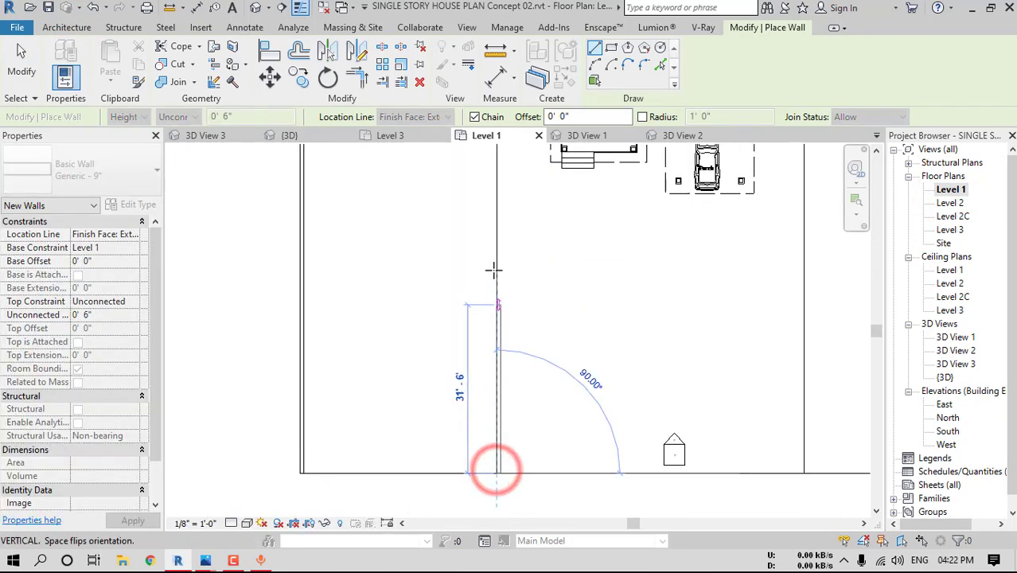
middle_drag(495, 261, 493, 415)
click(411, 288)
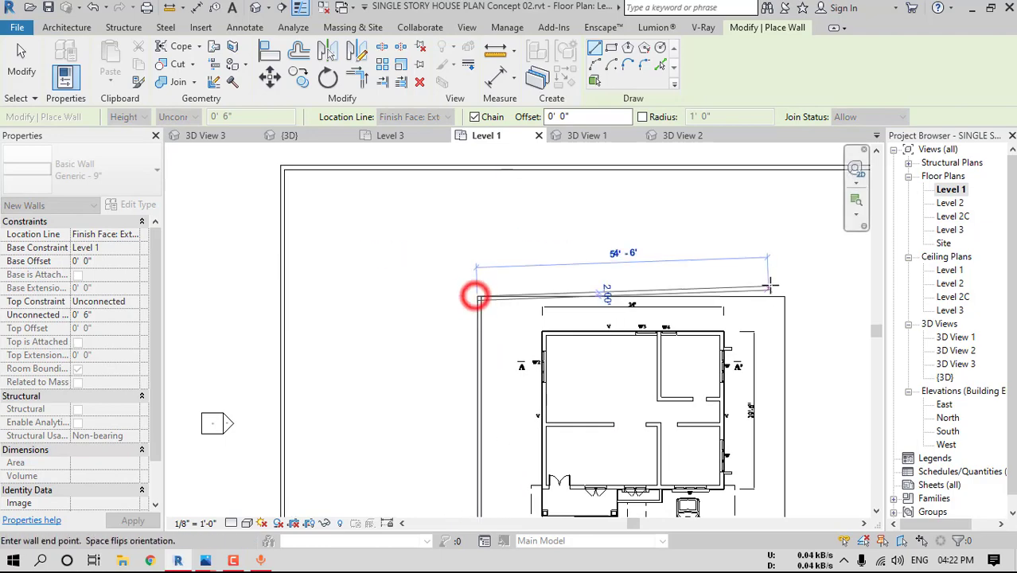
click(783, 296)
scroll(777, 384, down, 1)
middle_drag(777, 438, 727, 184)
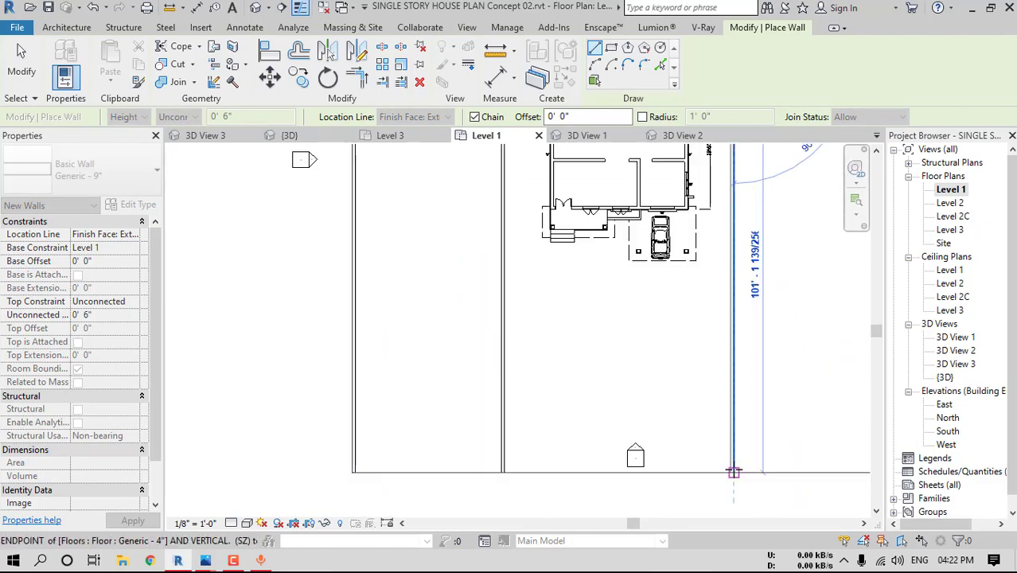
click(733, 470)
key(Escape)
key(Escape)
Inspect the low walls around the paved area and the house's front facade in the 3D view
click(257, 11)
scroll(685, 298, down, 2)
shift+middle_drag(708, 295, 629, 320)
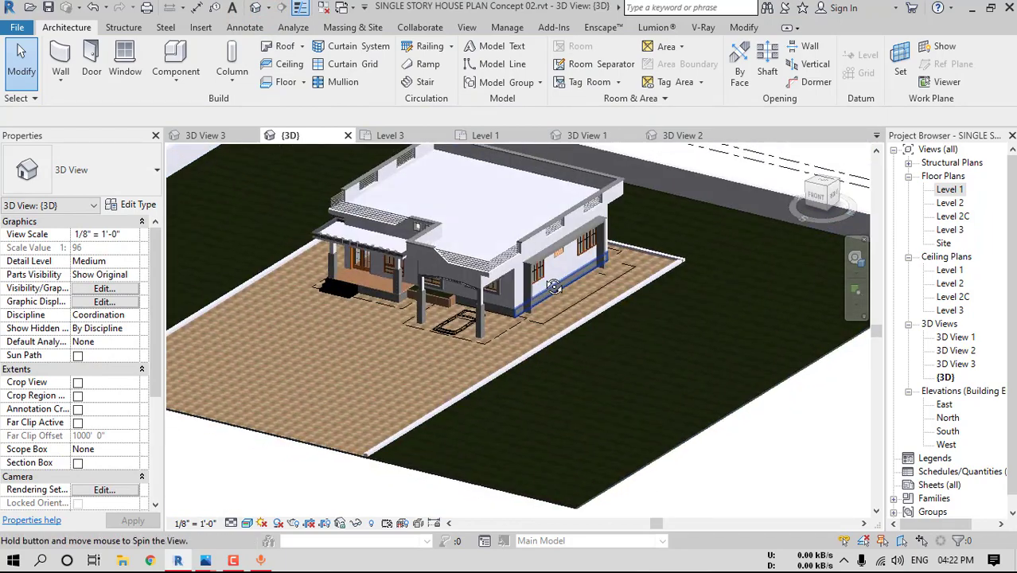
scroll(516, 286, up, 5)
scroll(515, 287, down, 3)
middle_drag(514, 330, 698, 341)
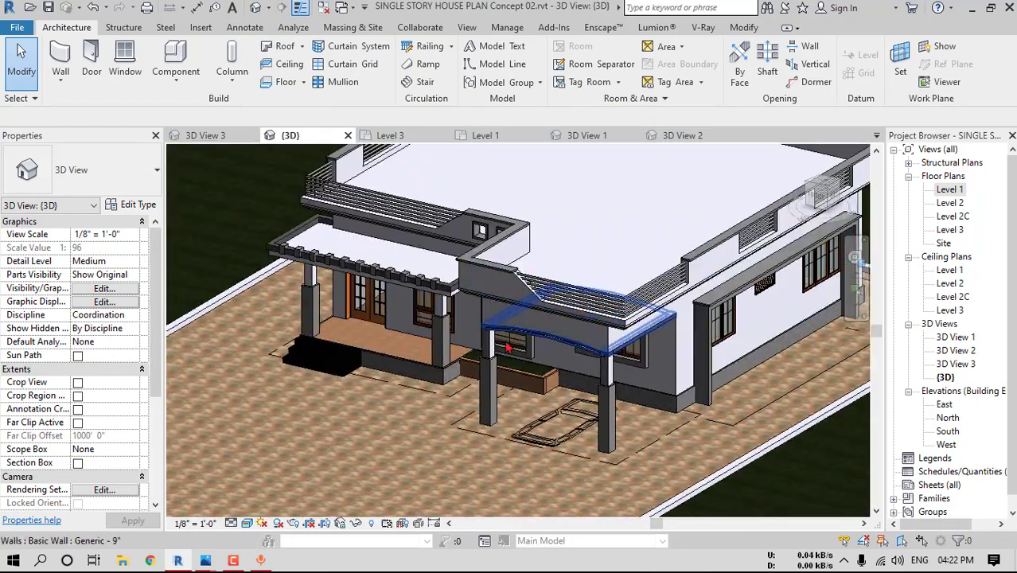
scroll(482, 377, up, 3)
scroll(342, 305, down, 3)
shift+middle_drag(342, 306, 425, 308)
scroll(359, 311, up, 5)
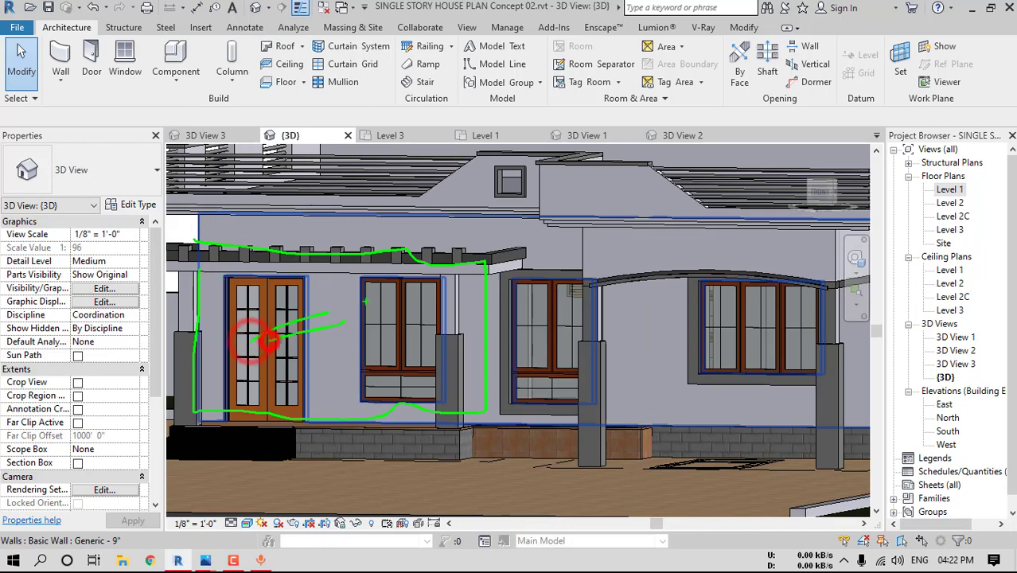
Assign the 01. White PAINT material to the Rectangular Column 9"X9" type used for the upper parts of the front columns
key(Escape)
scroll(592, 355, down, 3)
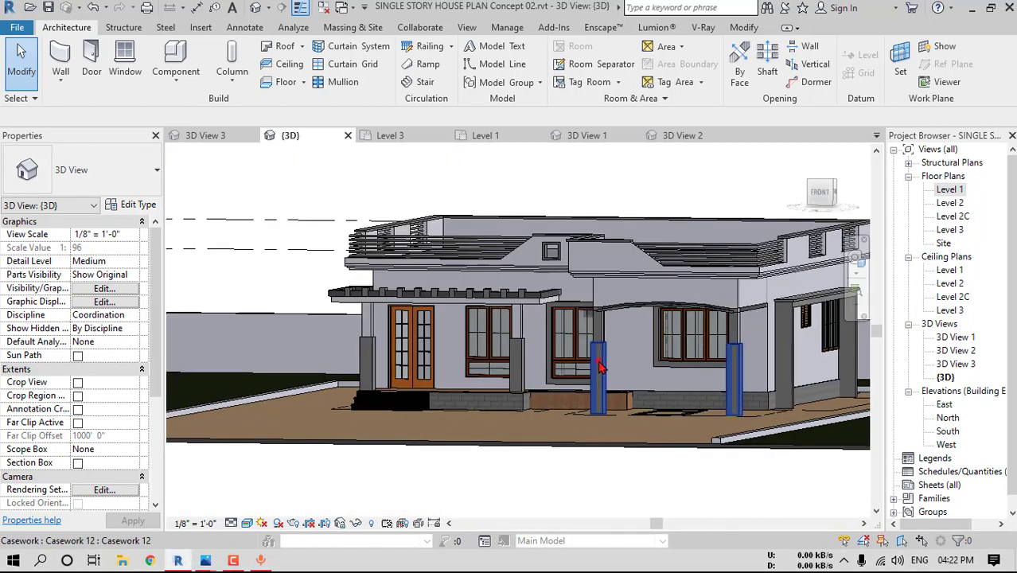
click(601, 360)
mouse_move(602, 361)
shift+middle_down()
mouse_move(639, 393)
mouse_move(660, 445)
shift+middle_up()
scroll(387, 355, up, 4)
key(Escape)
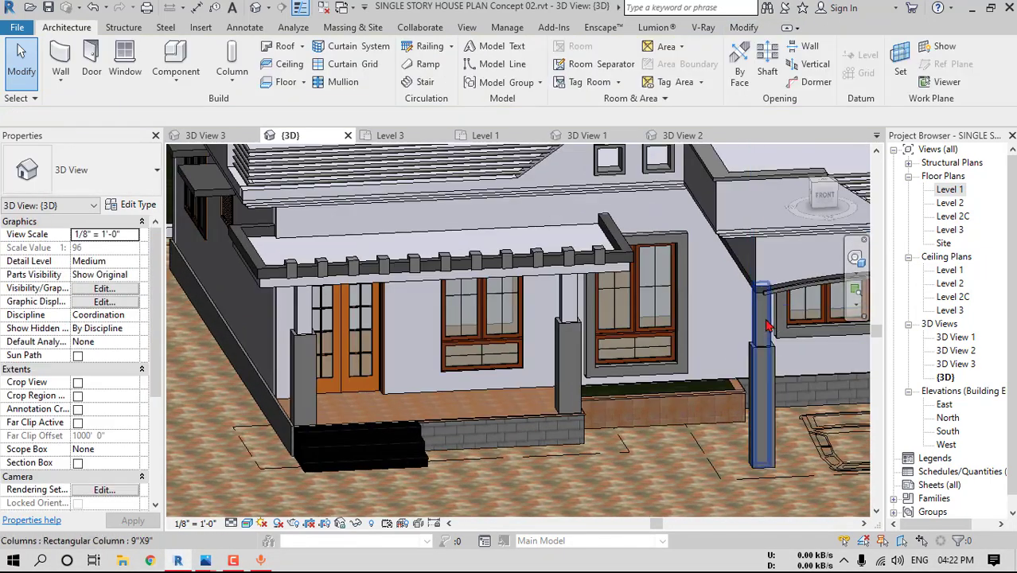
click(765, 320)
click(137, 205)
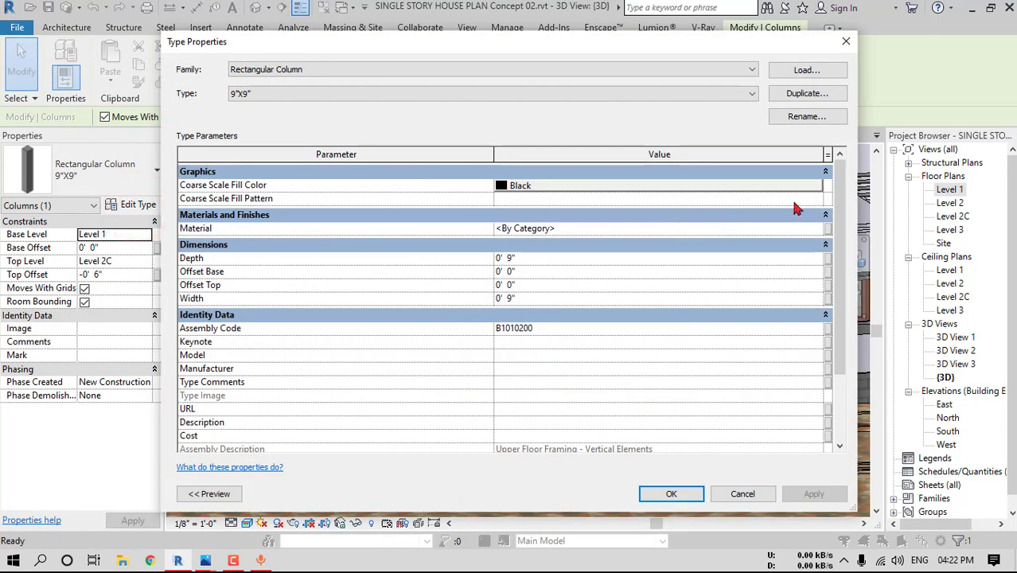
click(818, 229)
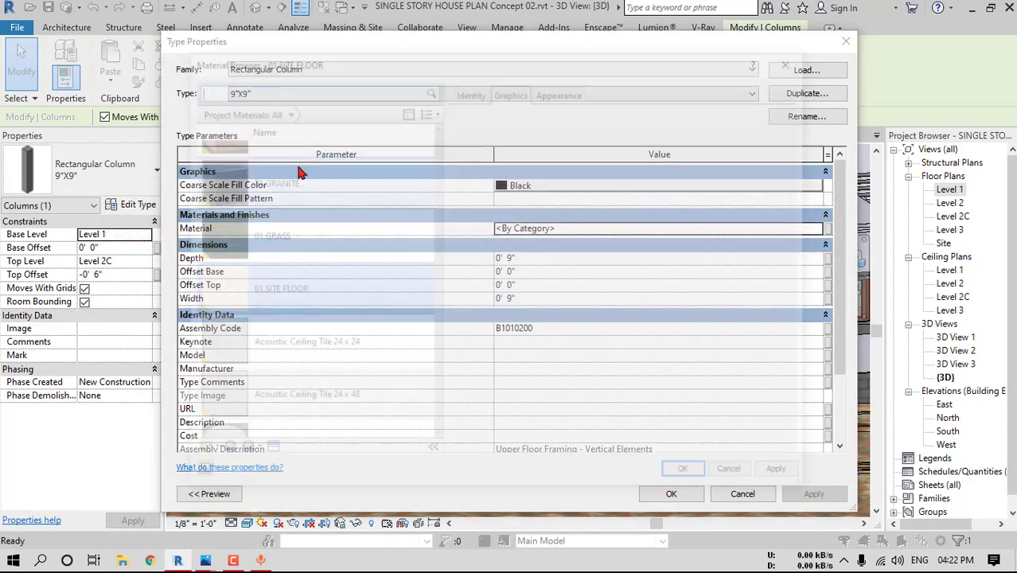
click(307, 176)
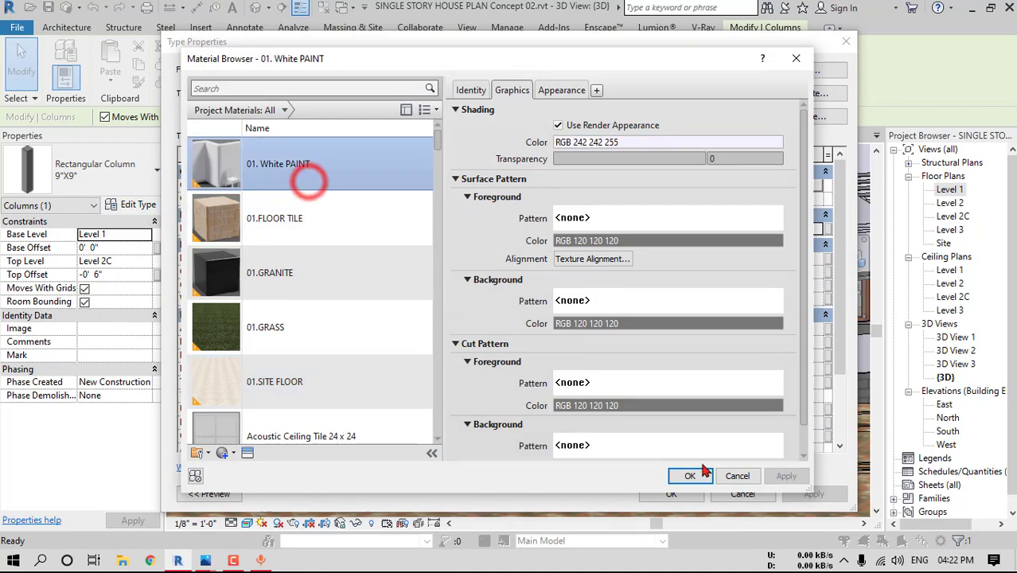
click(690, 476)
click(670, 493)
key(Escape)
scroll(574, 391, down, 3)
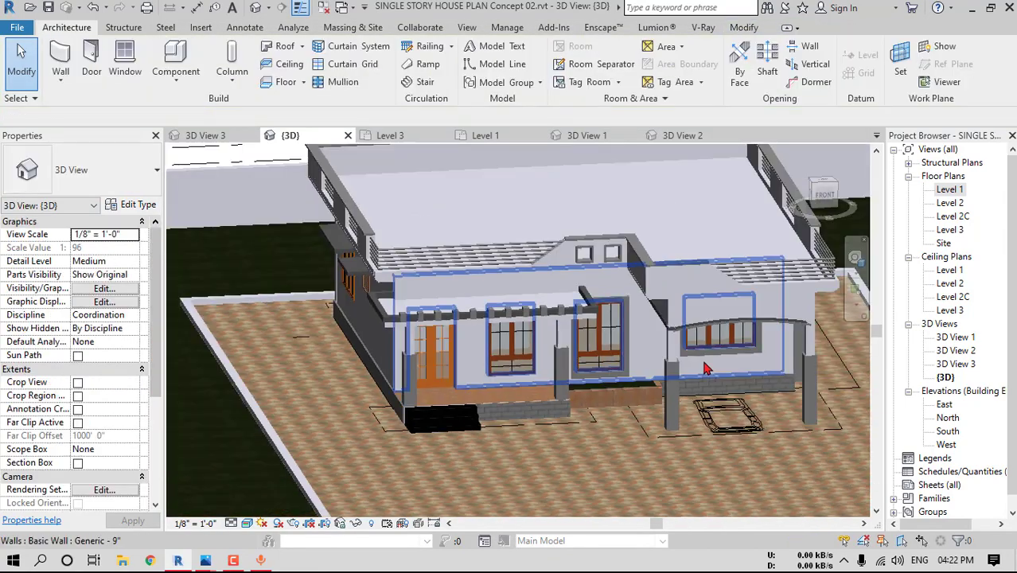
Review the house exterior in 3D View 1, 3D View 2 and 3D View 3
shift+middle_drag(795, 377, 637, 371)
double_click(955, 338)
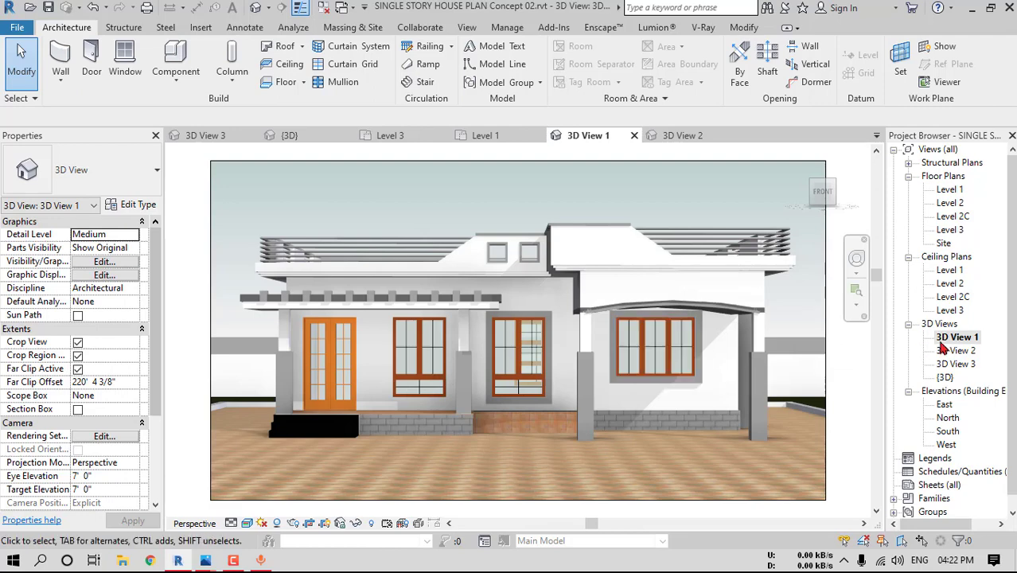
double_click(955, 351)
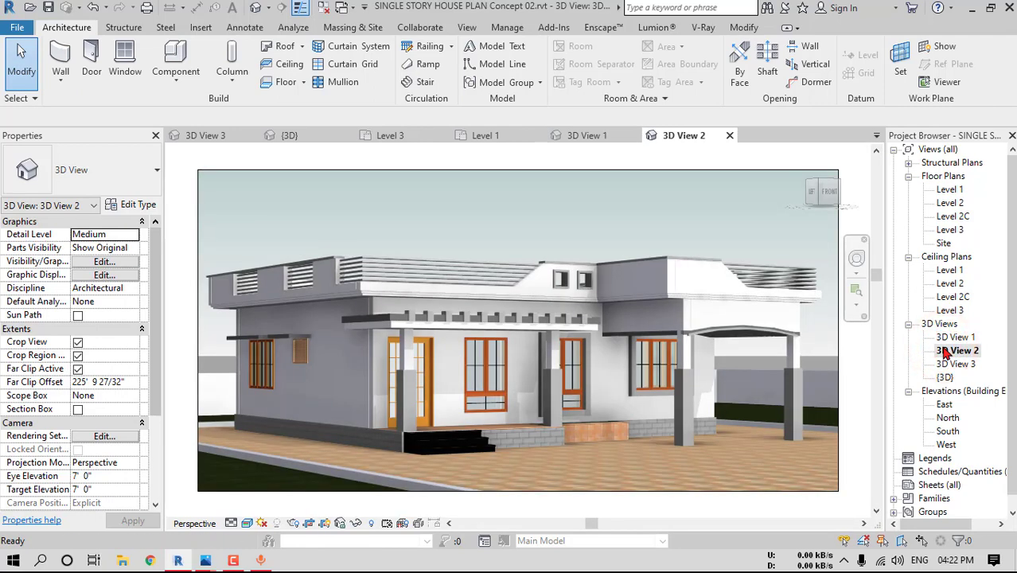
double_click(955, 365)
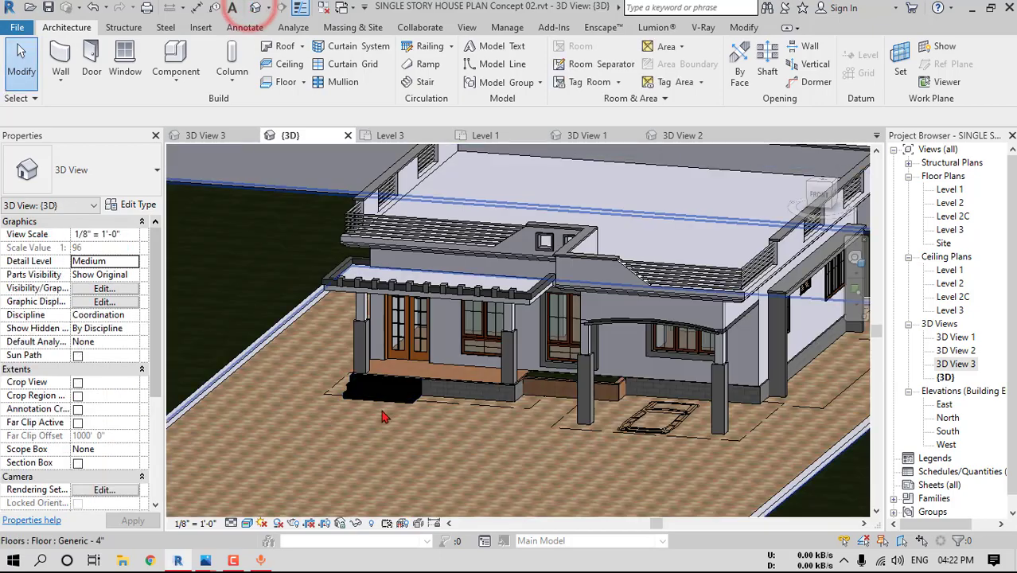
Examine the granite entrance steps and the tiled porch floor up close in the {3D} view
scroll(416, 364, up, 10)
click(412, 355)
shift+middle_drag(412, 355, 573, 452)
key(Escape)
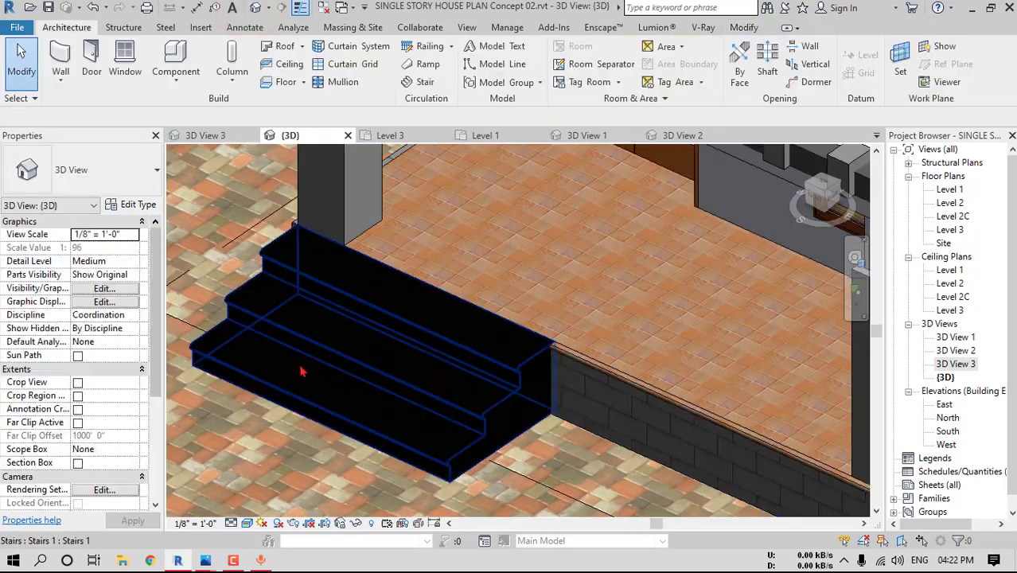
scroll(363, 368, up, 10)
scroll(363, 370, down, 3)
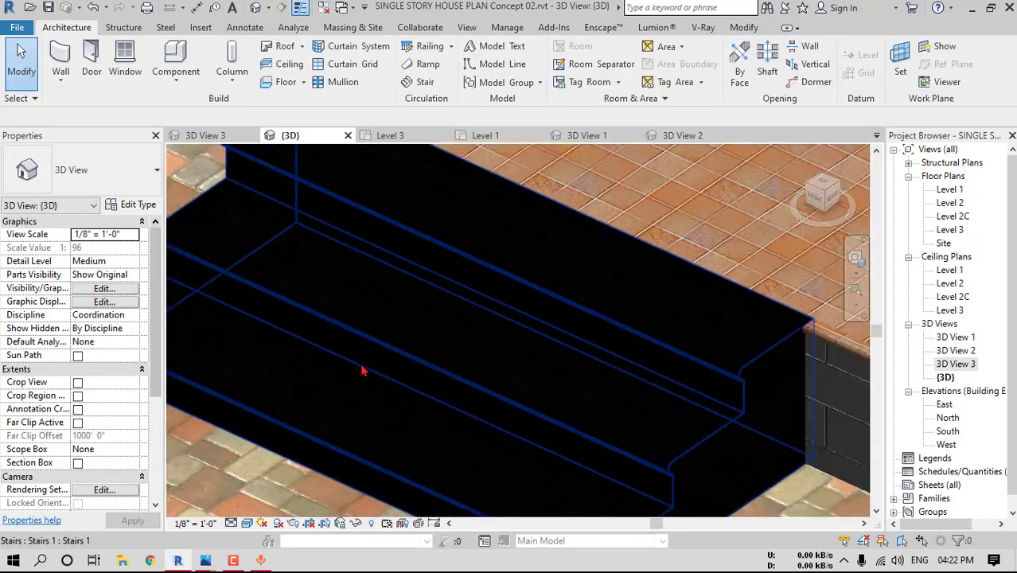
scroll(541, 405, down, 1)
middle_drag(572, 405, 473, 406)
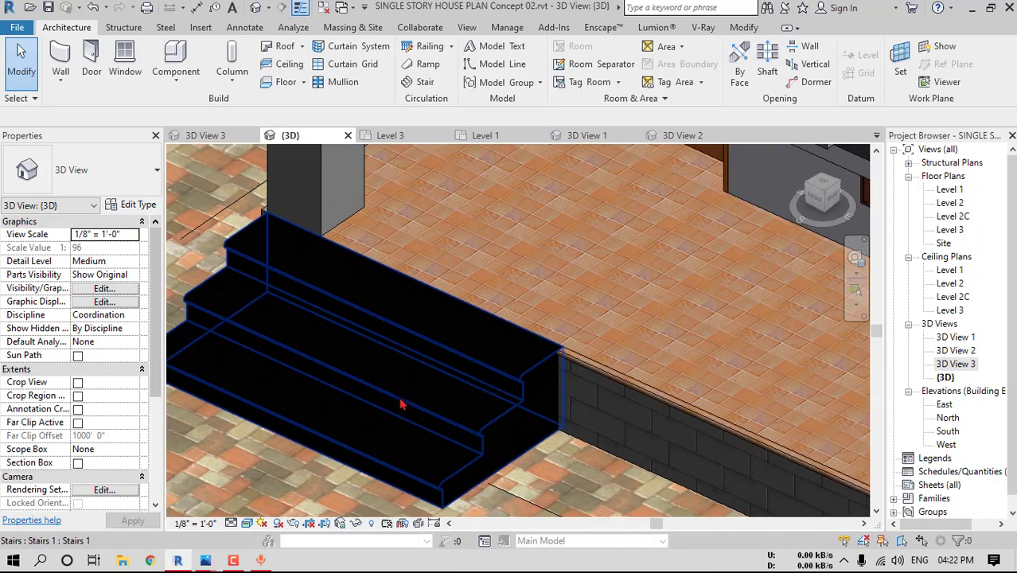
scroll(402, 404, down, 5)
shift+middle_drag(401, 404, 525, 386)
scroll(501, 418, down, 2)
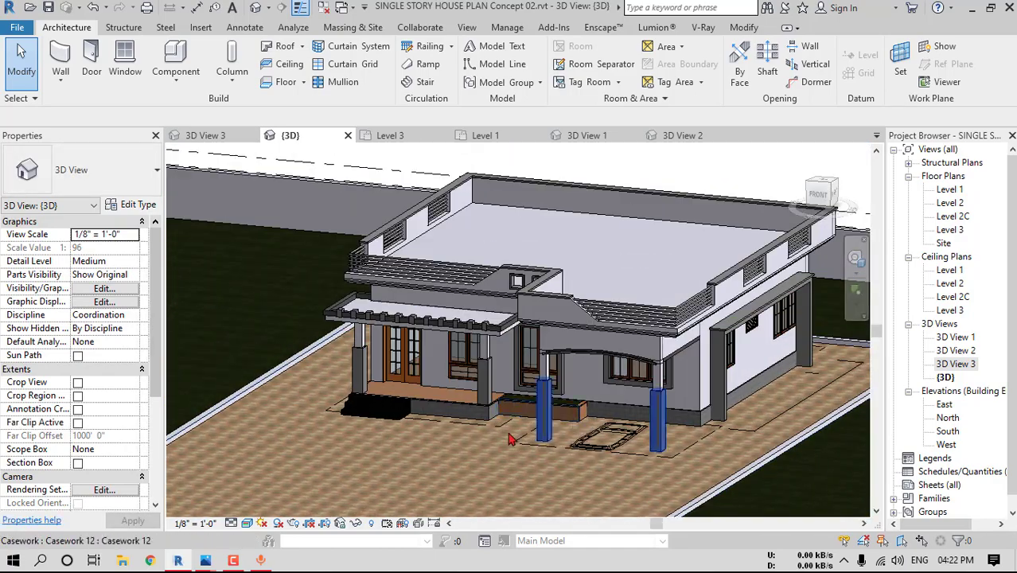
Check the front facade and its roof railings again in the saved camera views, ending on 3D View 1
double_click(955, 337)
click(955, 350)
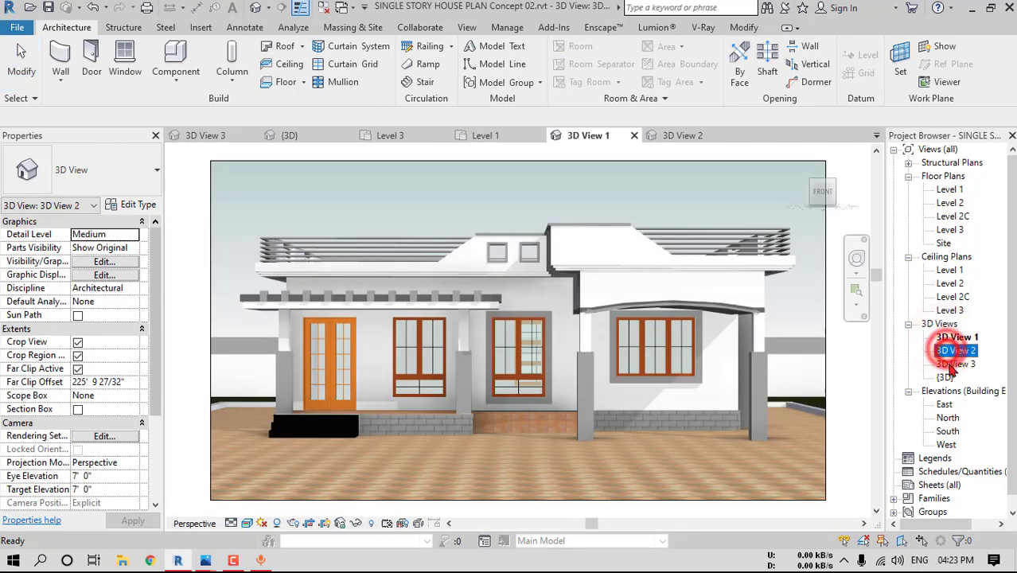
double_click(951, 364)
double_click(950, 338)
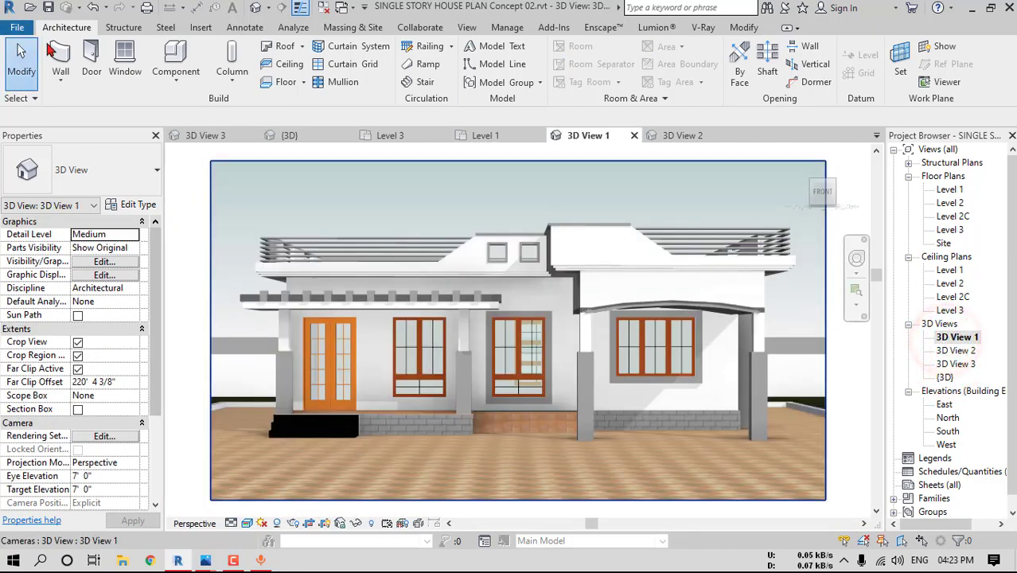
Edit the roof railing above the entrance porch in place in the {3D} view and choose Iron, Ductile as its sweep's material
click(289, 136)
scroll(403, 256, up, 4)
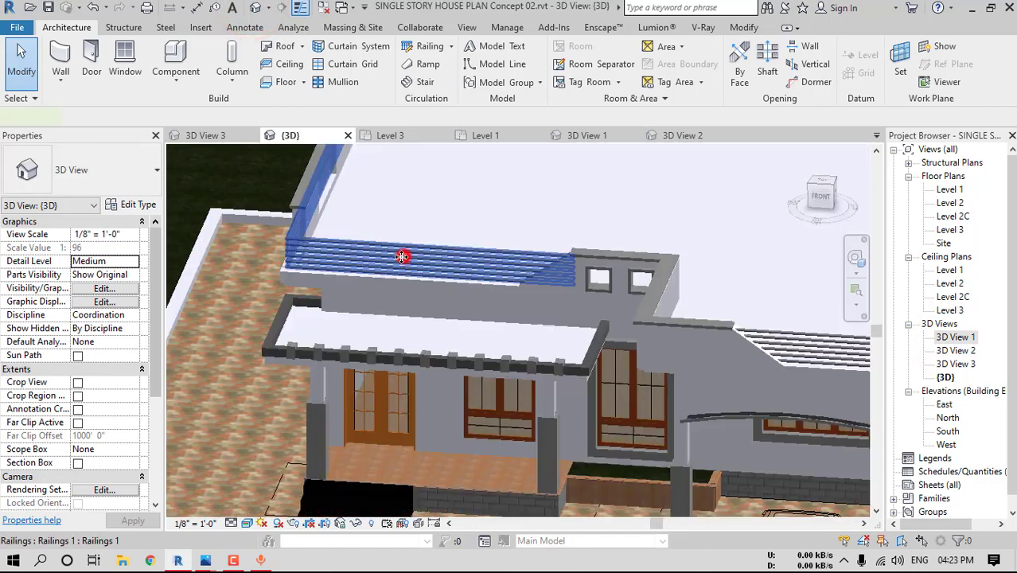
click(402, 256)
scroll(341, 239, up, 5)
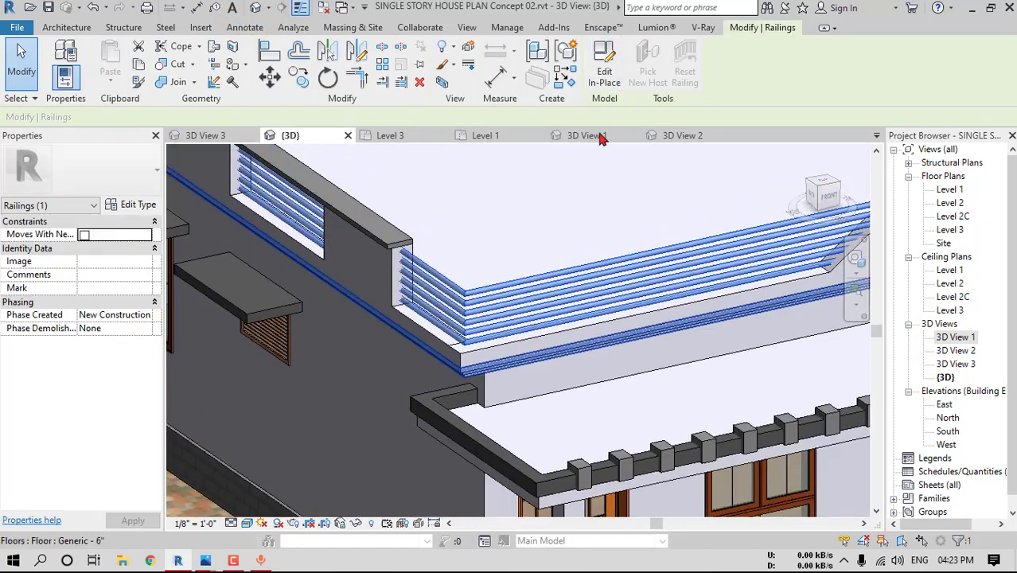
click(604, 72)
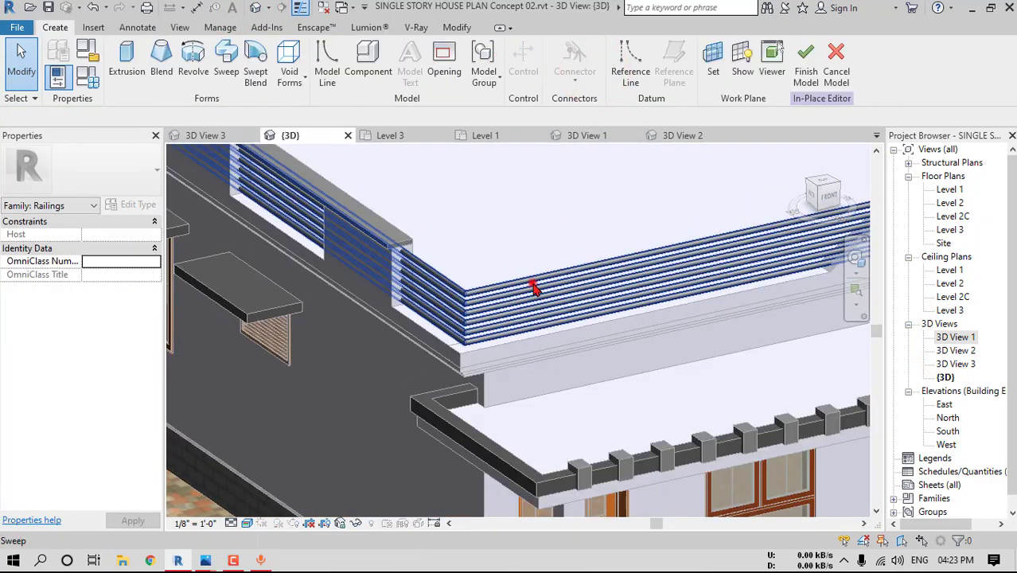
click(533, 286)
click(147, 275)
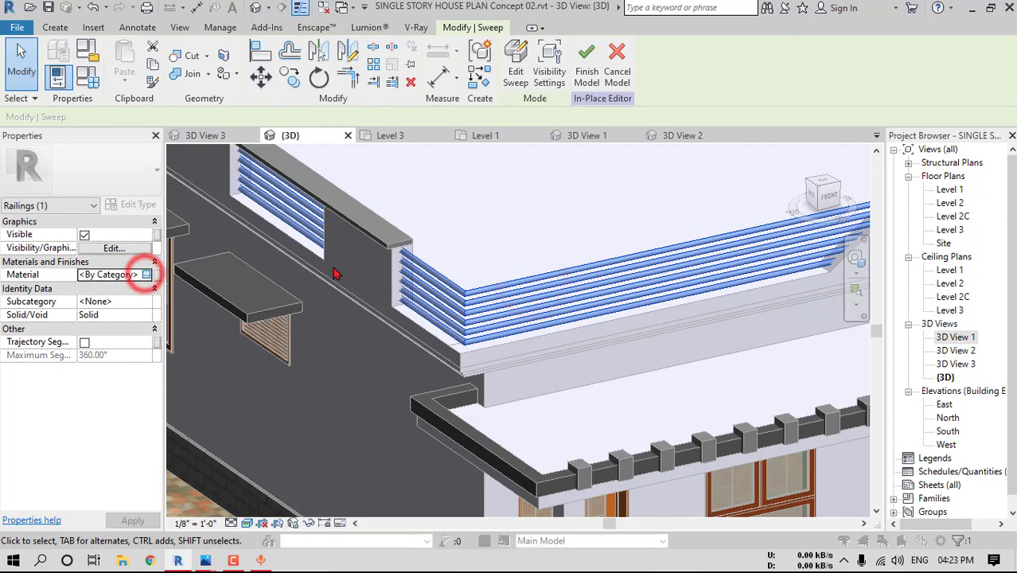
click(148, 274)
drag(437, 145, 447, 316)
click(322, 261)
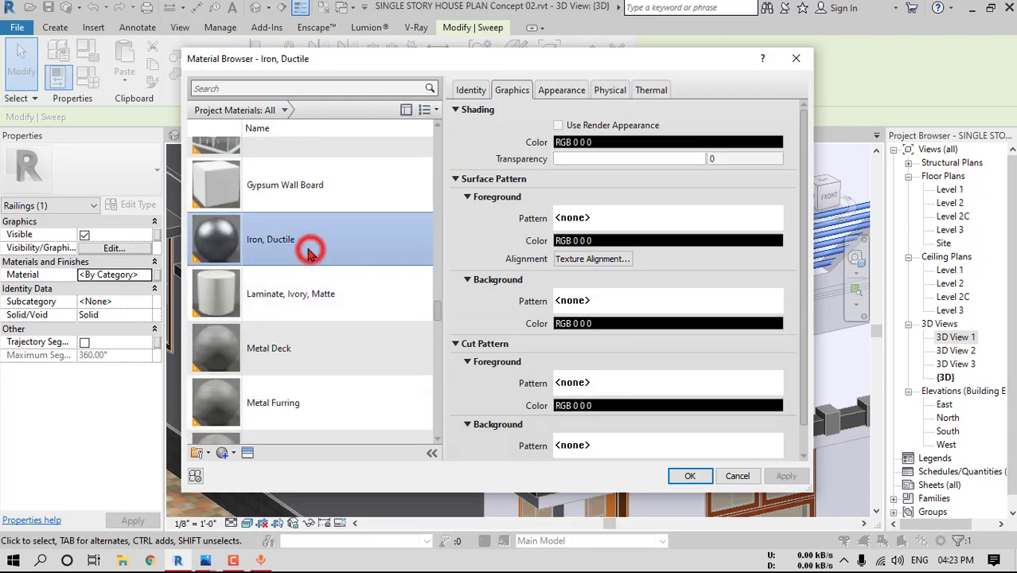
Make Iron, Ductile use its render appearance with color RGB 37 40 41, accept the material and finish the in-place railing
click(558, 125)
click(552, 90)
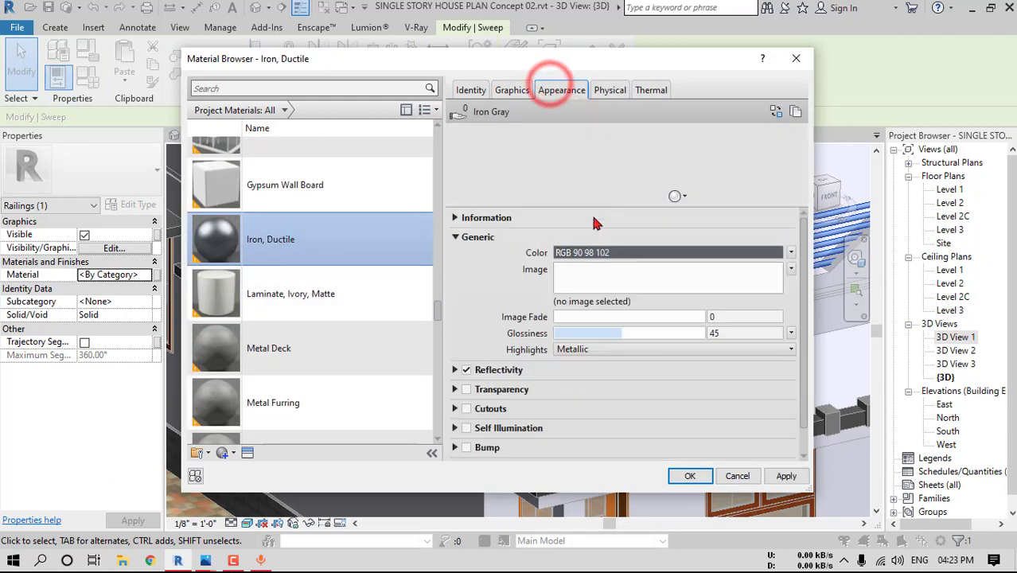
click(674, 253)
drag(667, 252, 668, 280)
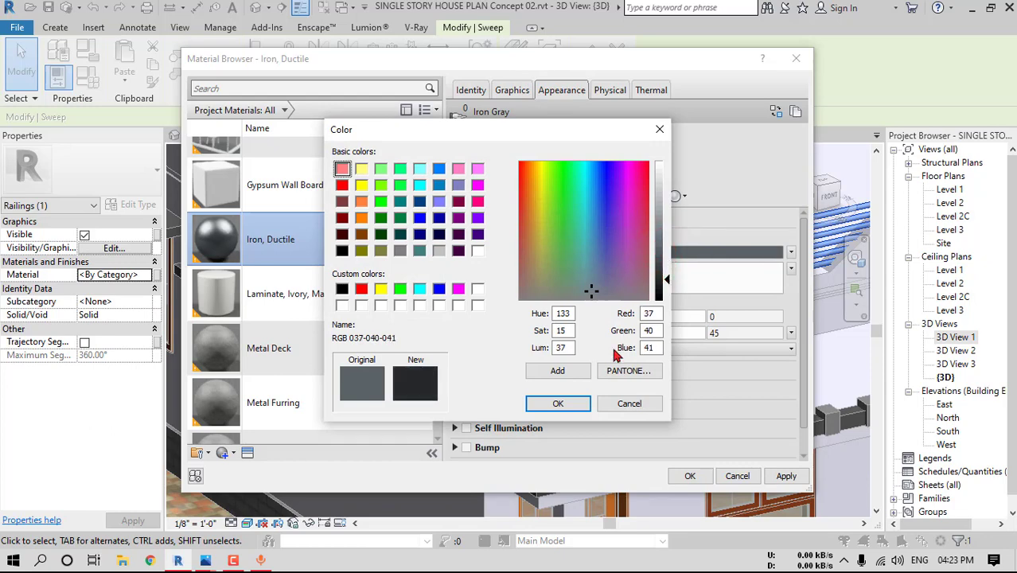
click(579, 405)
click(691, 476)
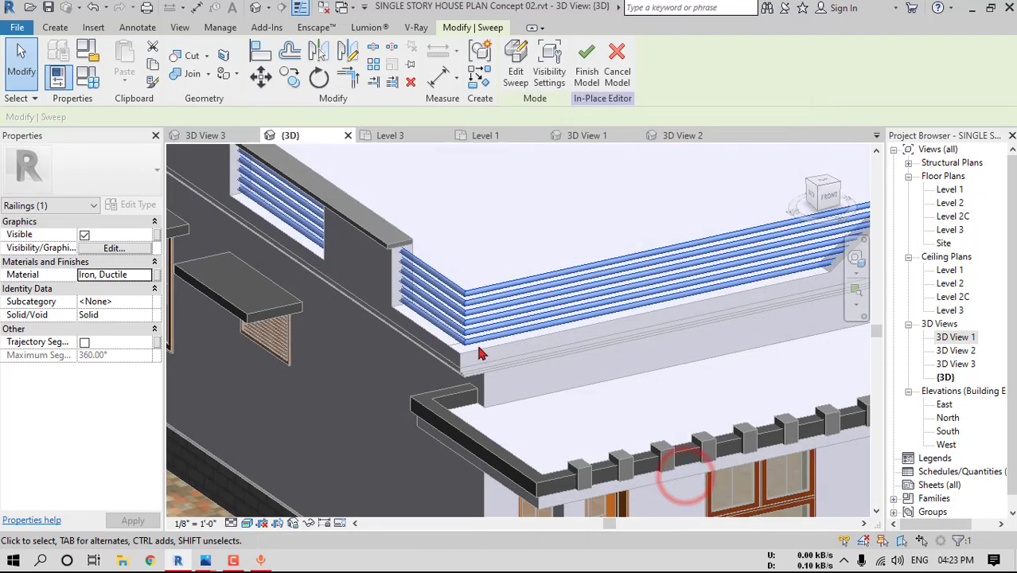
click(586, 73)
Edit the roof railing above the car porch in place, assign Iron, Ductile to its sweep and finish the model
scroll(385, 411, down, 3)
middle_drag(641, 352, 474, 338)
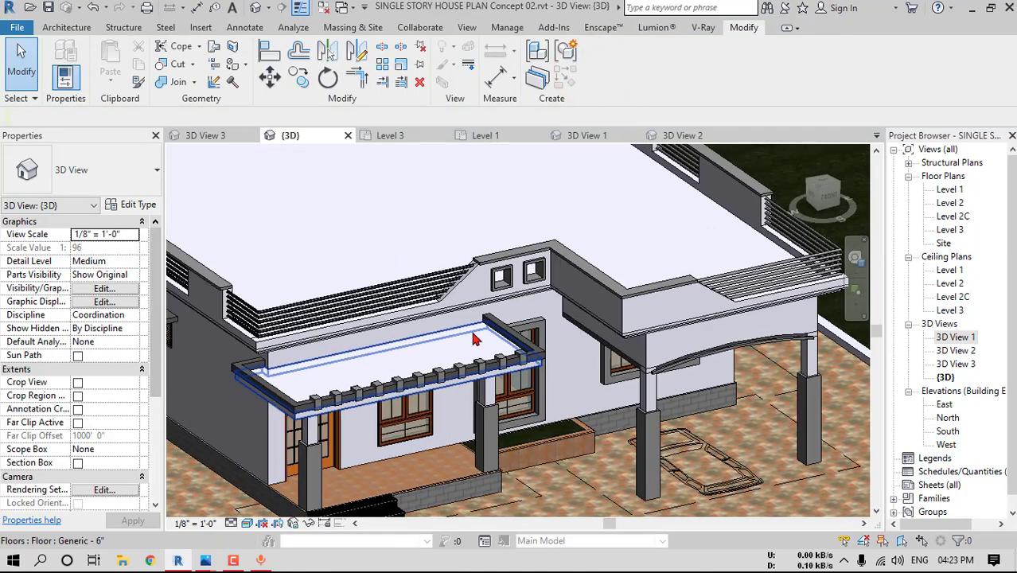
click(741, 276)
middle_drag(742, 276, 560, 314)
click(609, 80)
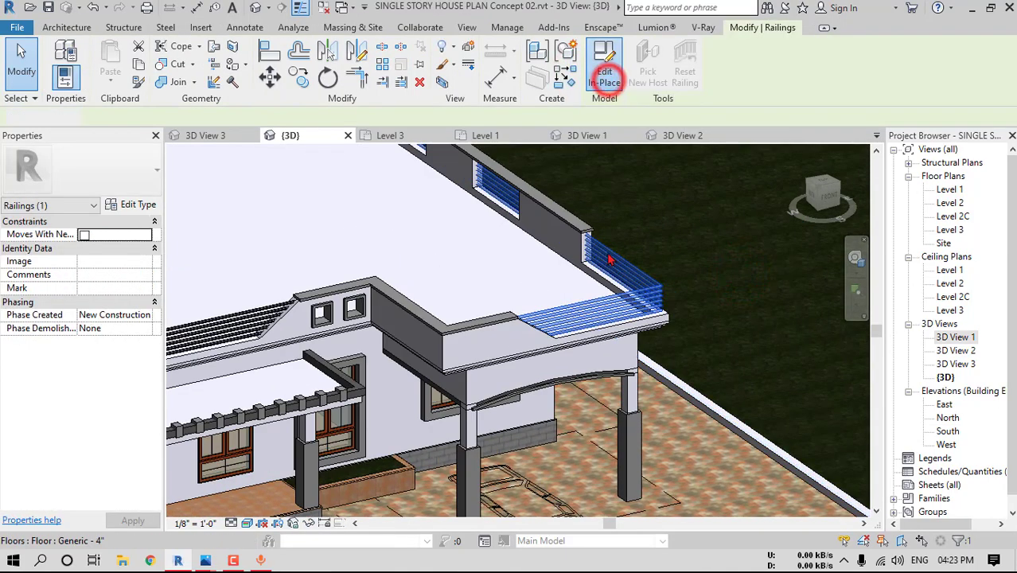
click(609, 305)
click(147, 274)
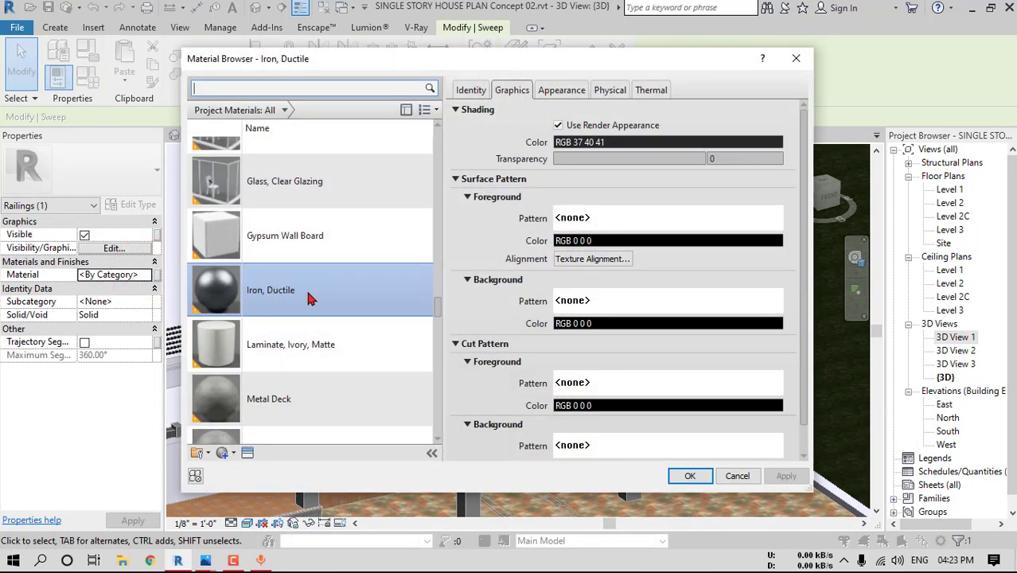
click(690, 476)
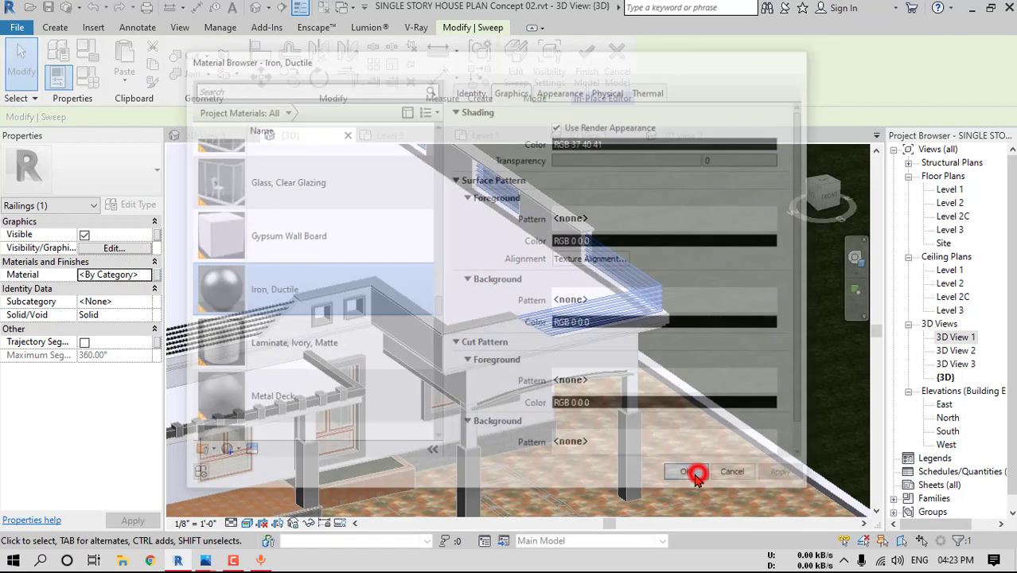
click(585, 74)
shift+middle_drag(589, 317, 632, 348)
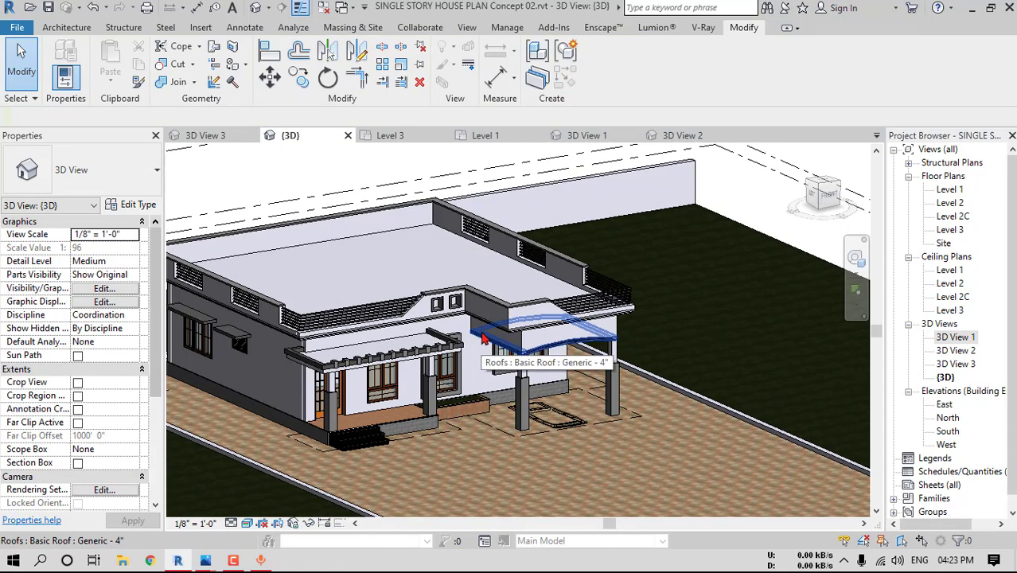
Show the house in 3D View 1 and start an image export of that view
shift+middle_drag(486, 341, 564, 381)
double_click(959, 338)
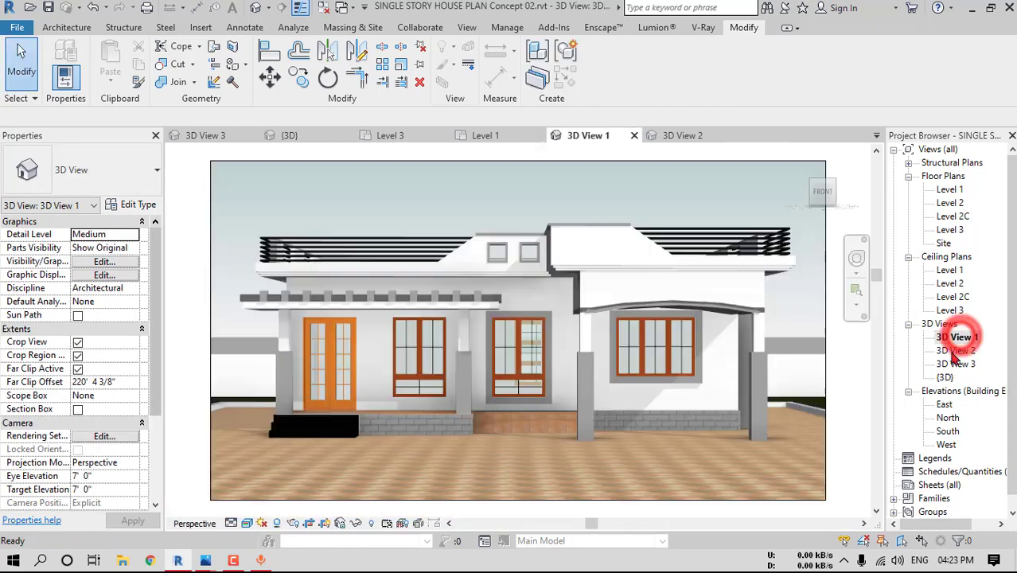
click(19, 30)
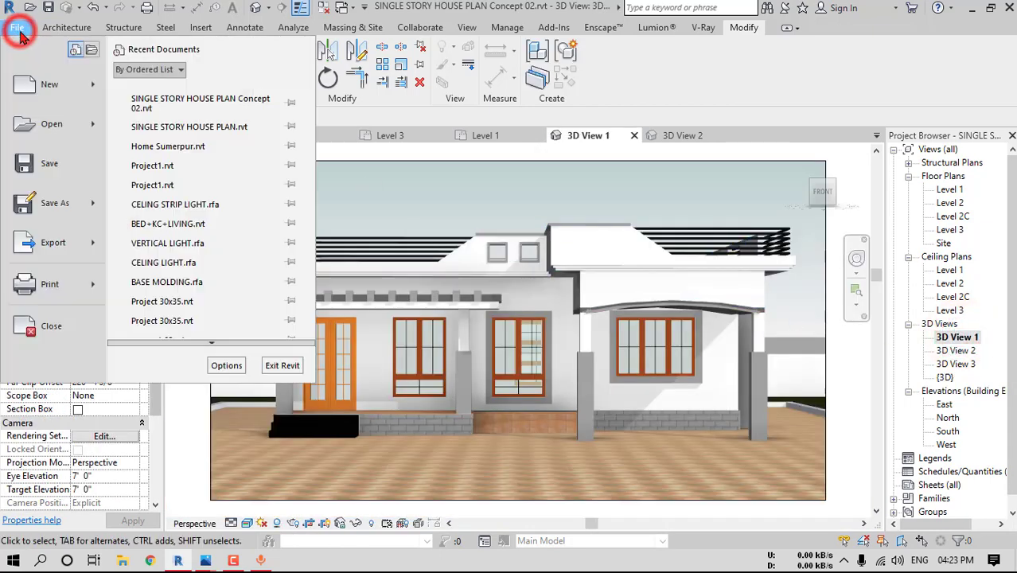
click(58, 239)
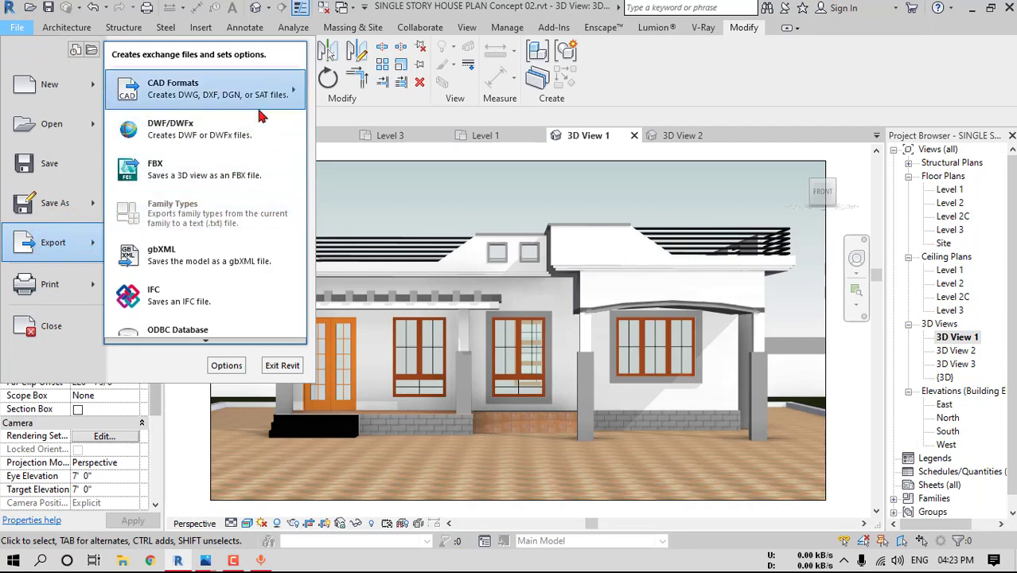
scroll(261, 333, down, 2)
scroll(256, 348, down, 1)
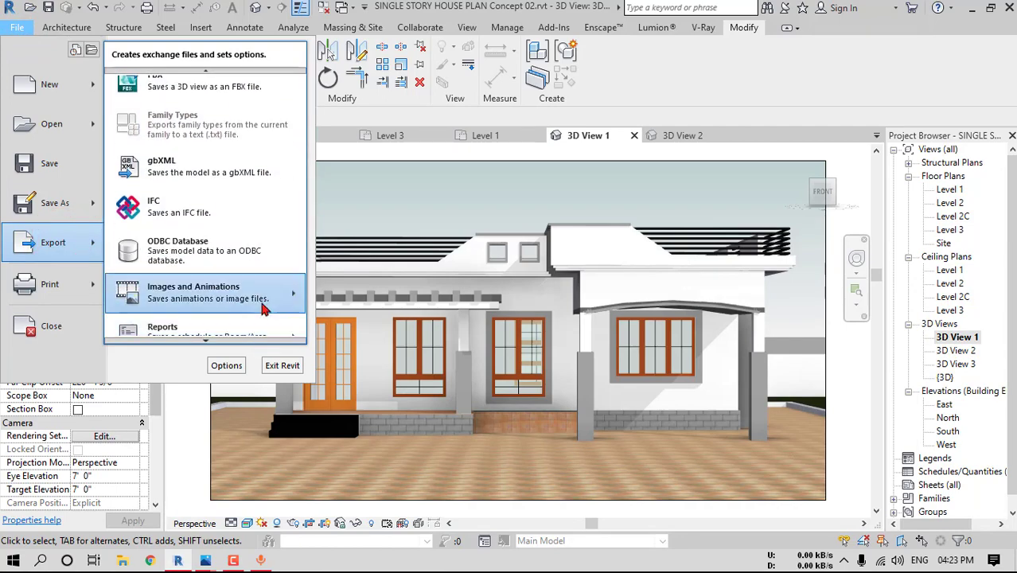
mouse_move(264, 309)
click(350, 331)
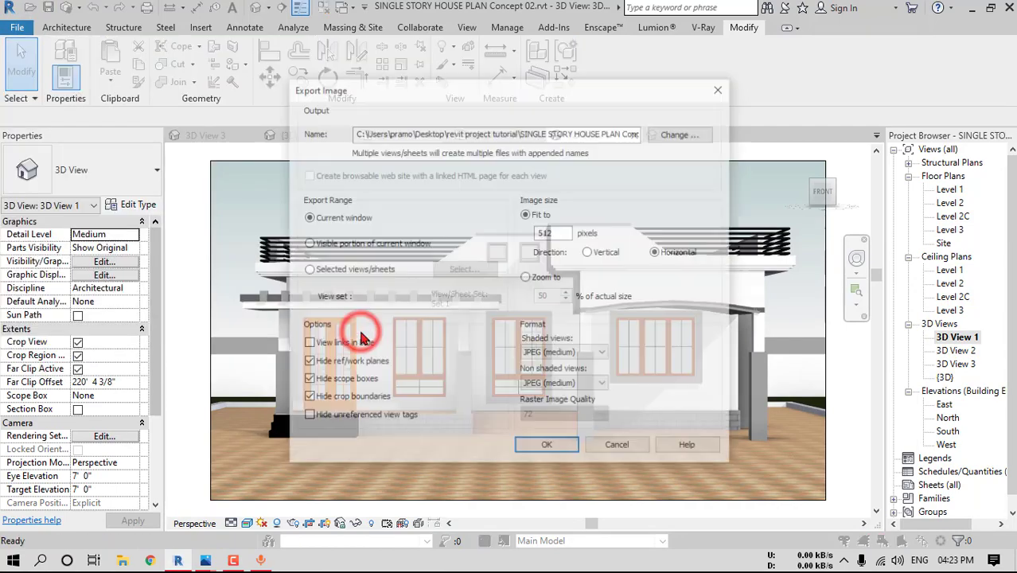
Create a CONCEPT 02 folder inside revit project tutorial and set it as the image export's save location
click(682, 134)
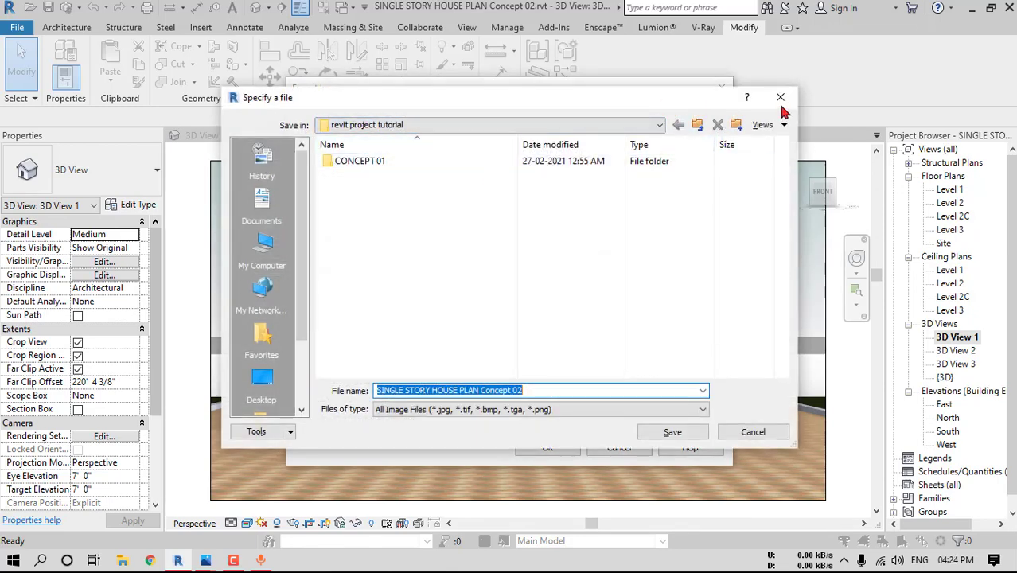
click(736, 127)
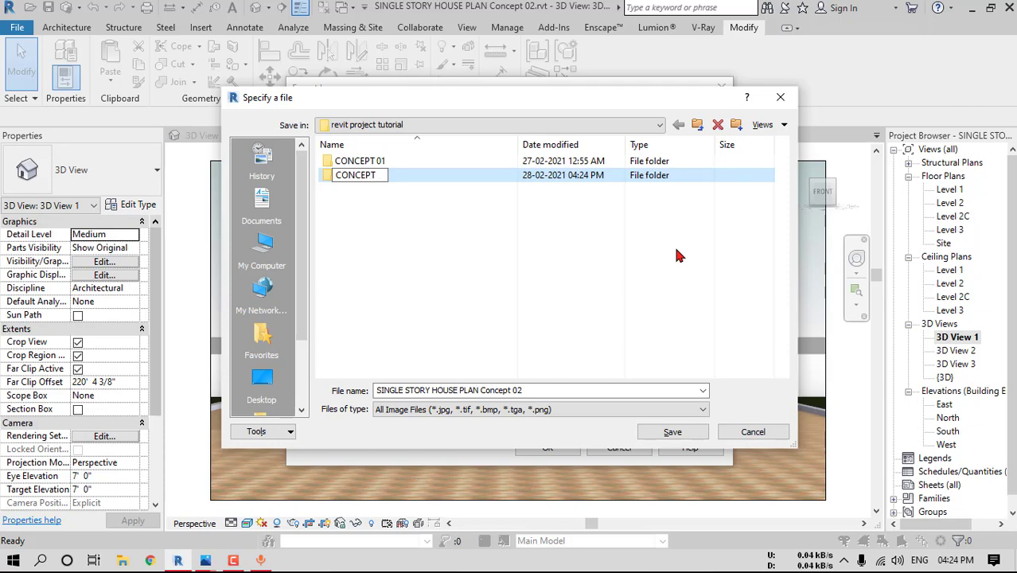
double_click(422, 178)
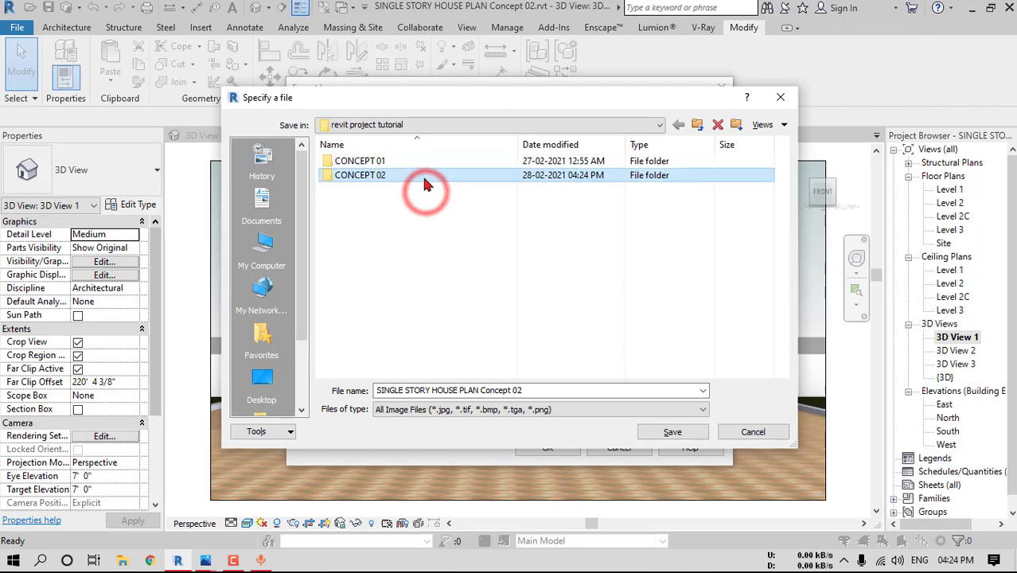
click(672, 432)
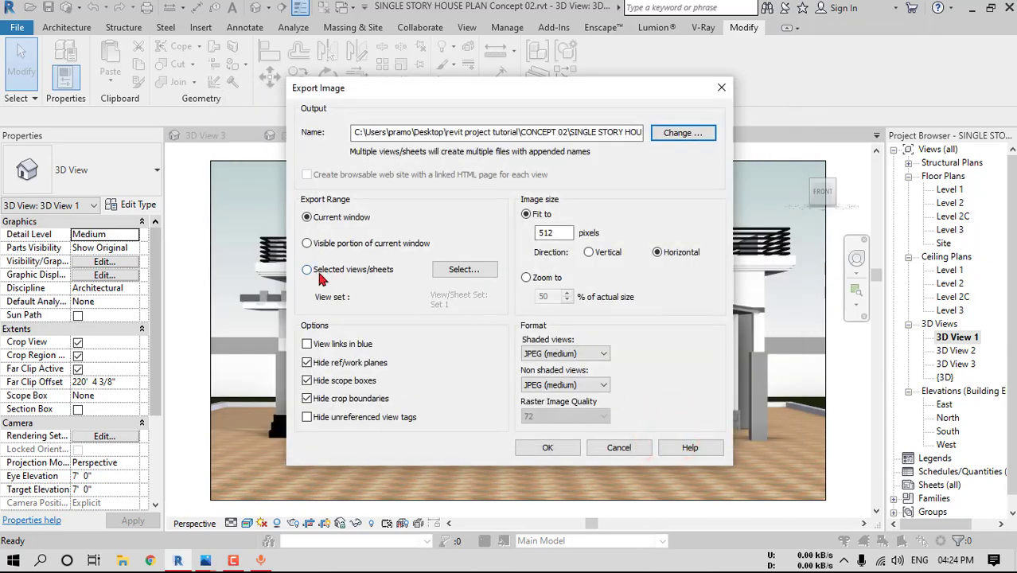
Set the export range to selected views and accept Set 1 with 3D View 1, 3D View 2 and 3D View 3
click(344, 270)
click(464, 269)
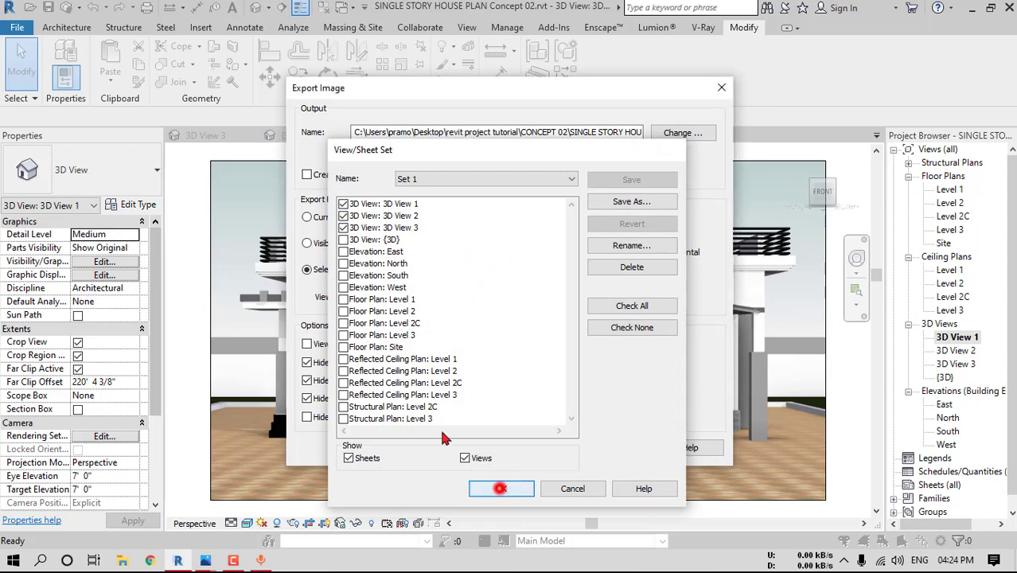
click(501, 489)
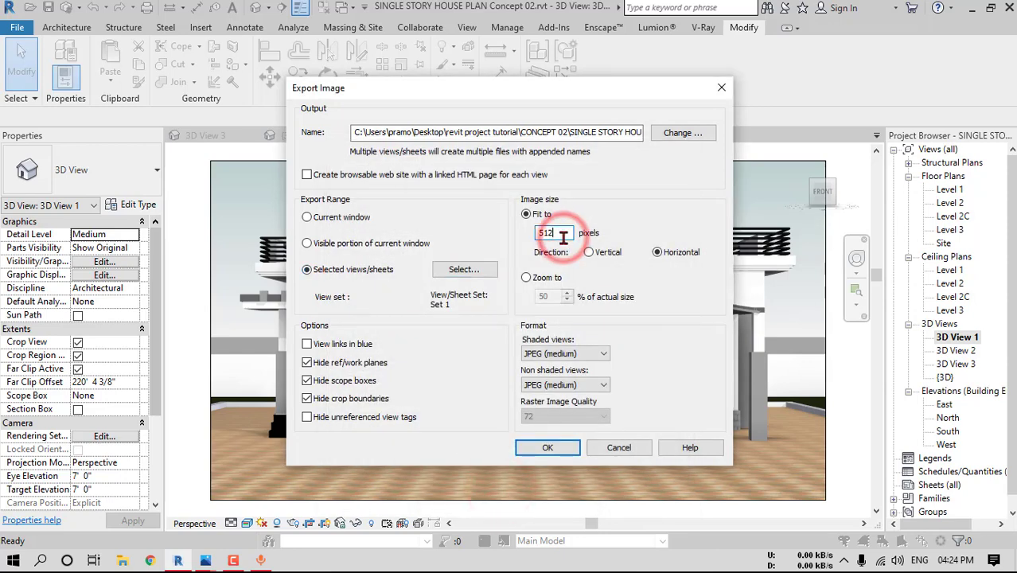
Fit the images to 5120 pixels, choose JPEG (lossless) for shaded and non-shaded views, and run the export
text(0)
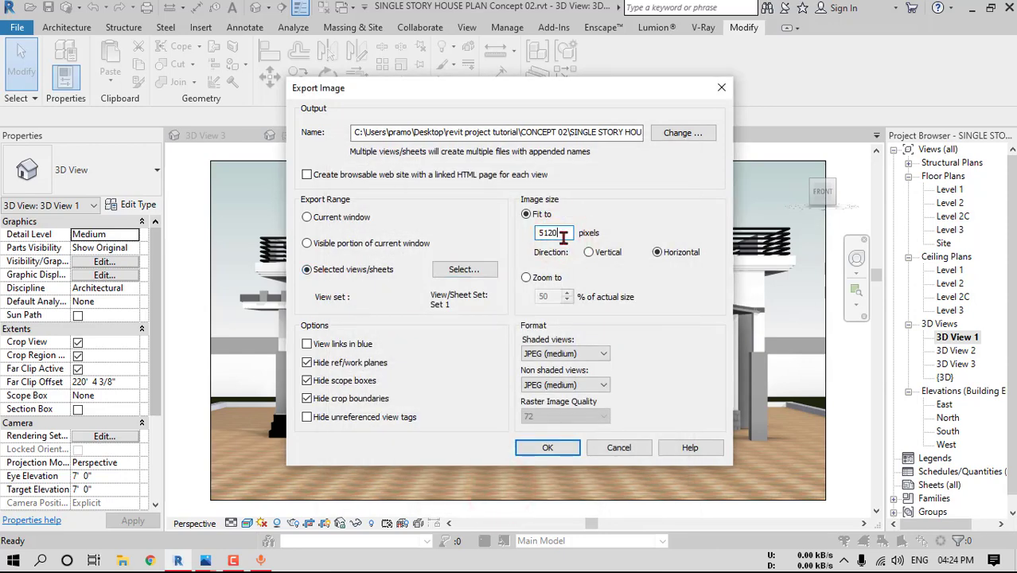
click(548, 353)
click(549, 376)
click(565, 385)
click(552, 407)
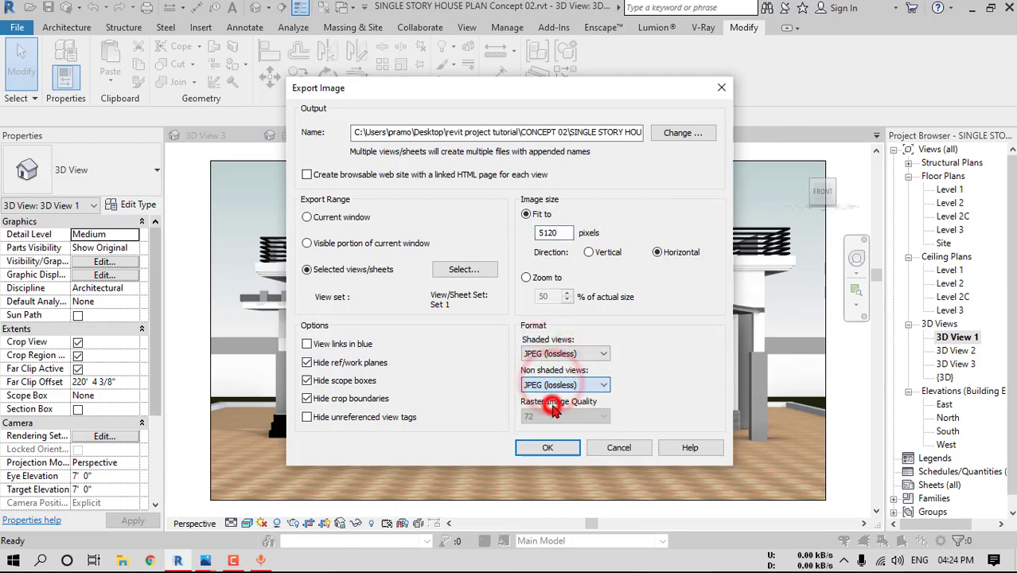
click(549, 448)
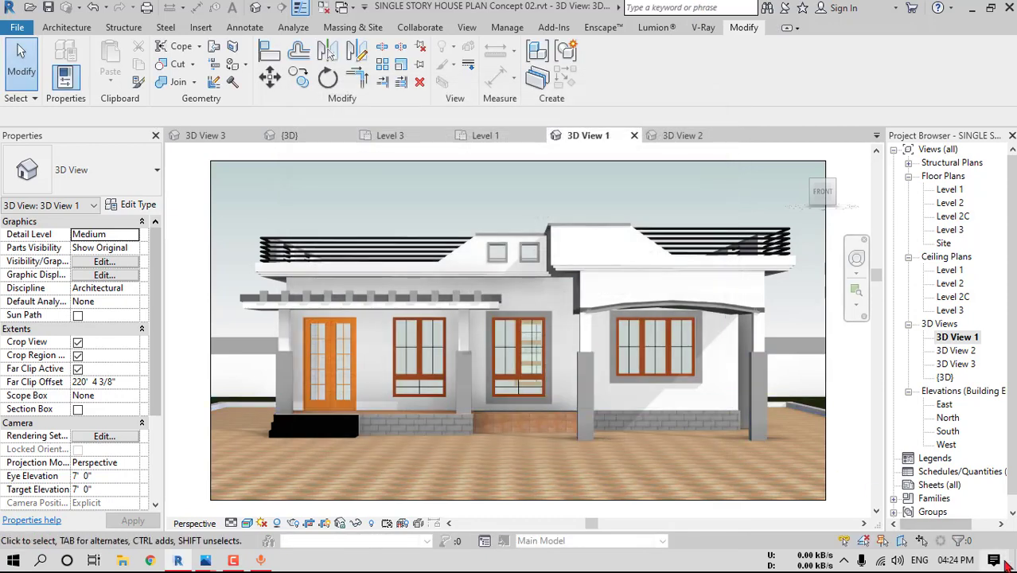
Save the project, then open the revit project tutorial folder from the desktop and display its contents as large icons
click(48, 7)
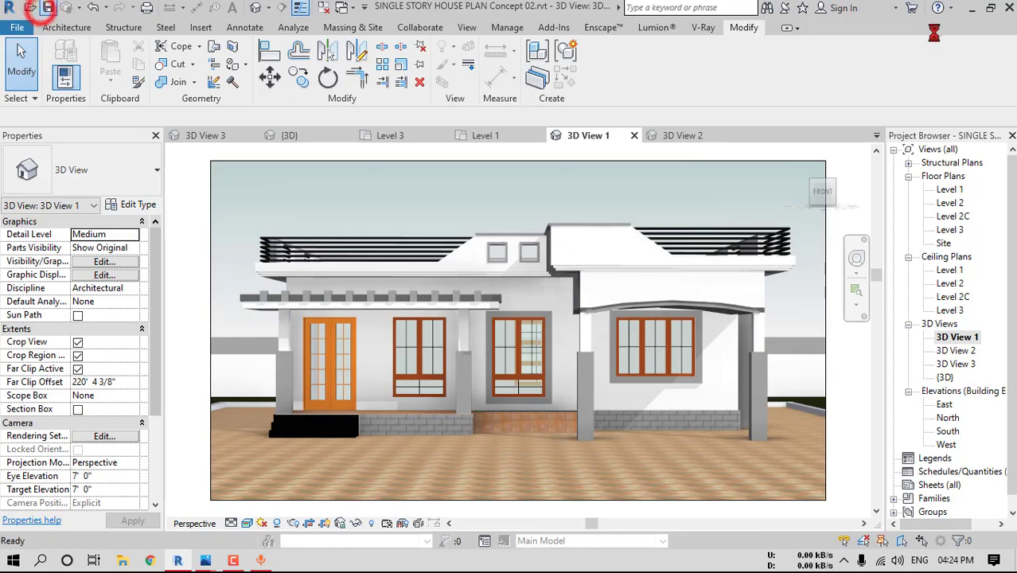
click(972, 10)
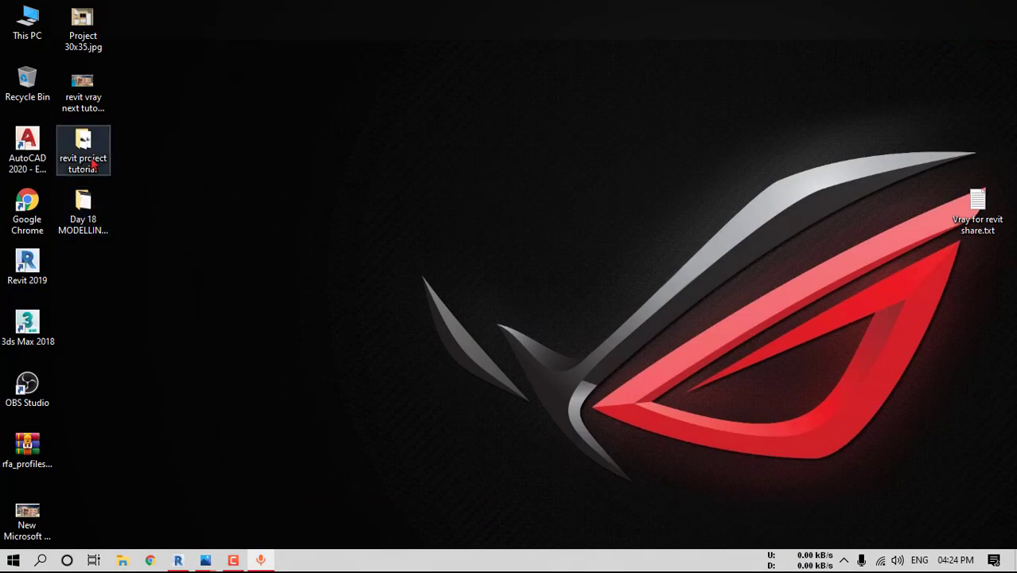
double_click(88, 143)
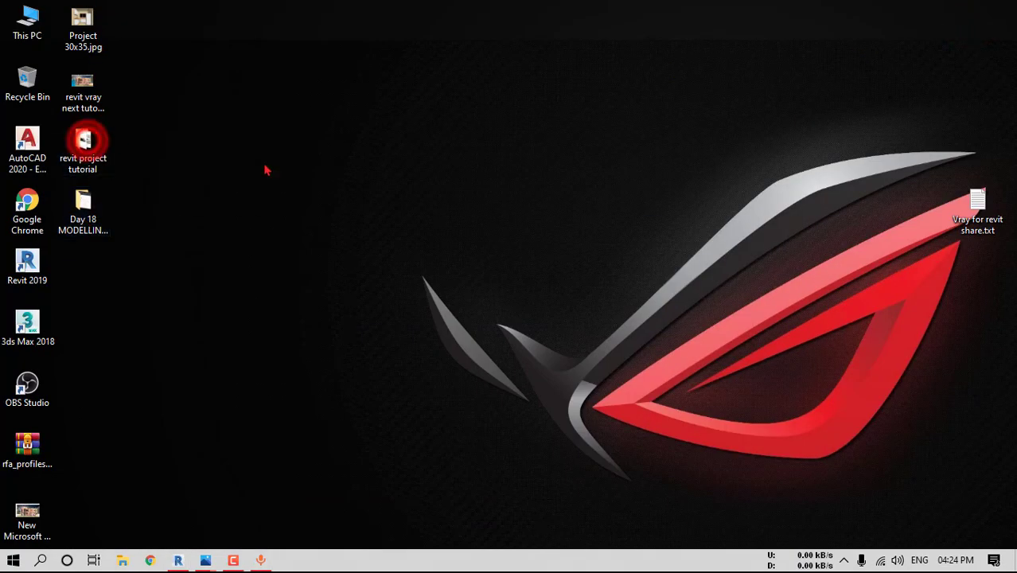
click(318, 212)
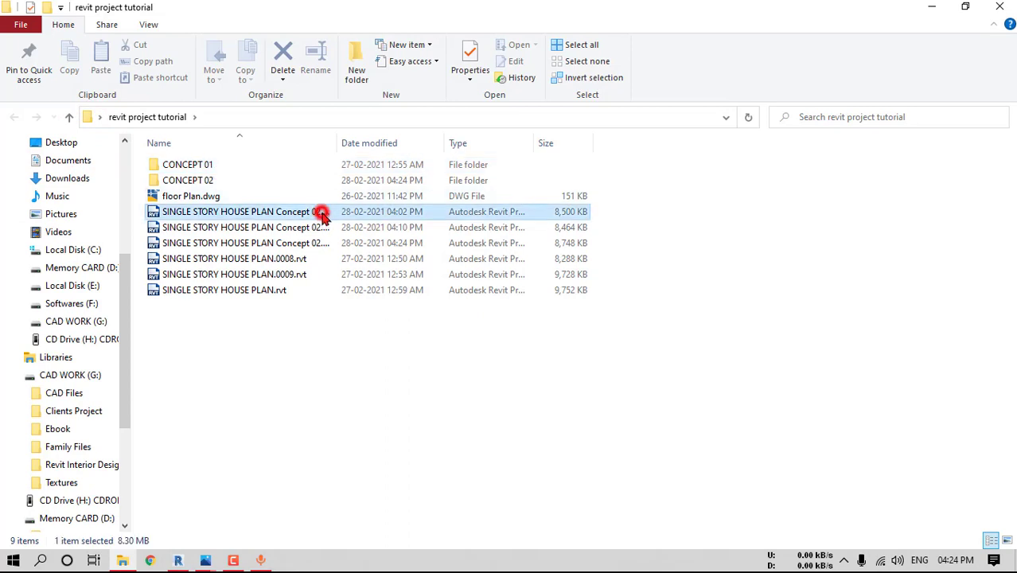
click(149, 25)
click(251, 46)
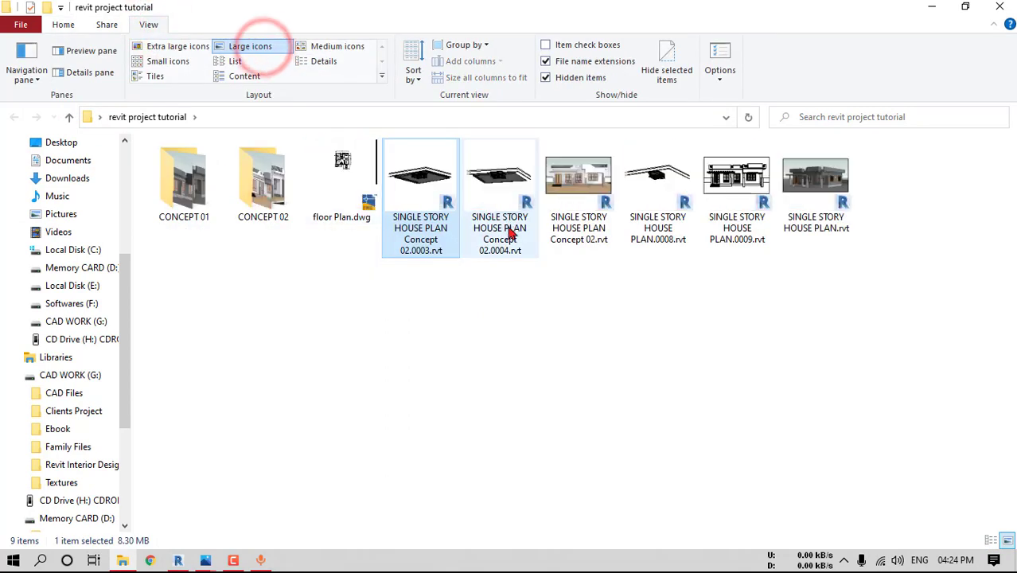
Delete the four numbered Revit backup files: Concept 02.0003, Concept 02.0004, PLAN.0008 and PLAN.0009
click(430, 239)
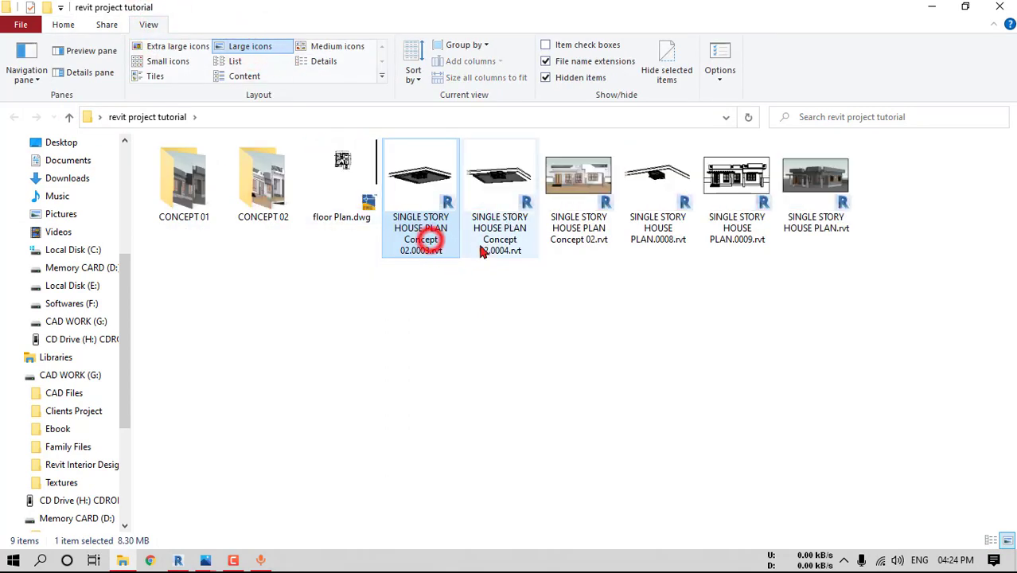
ctrl+click(488, 251)
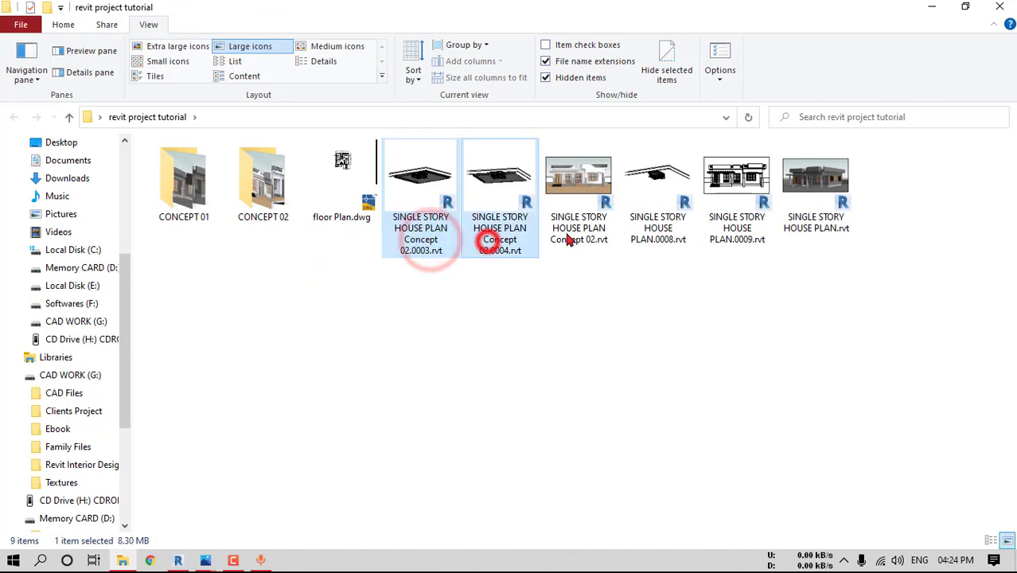
ctrl+click(649, 238)
ctrl+click(726, 227)
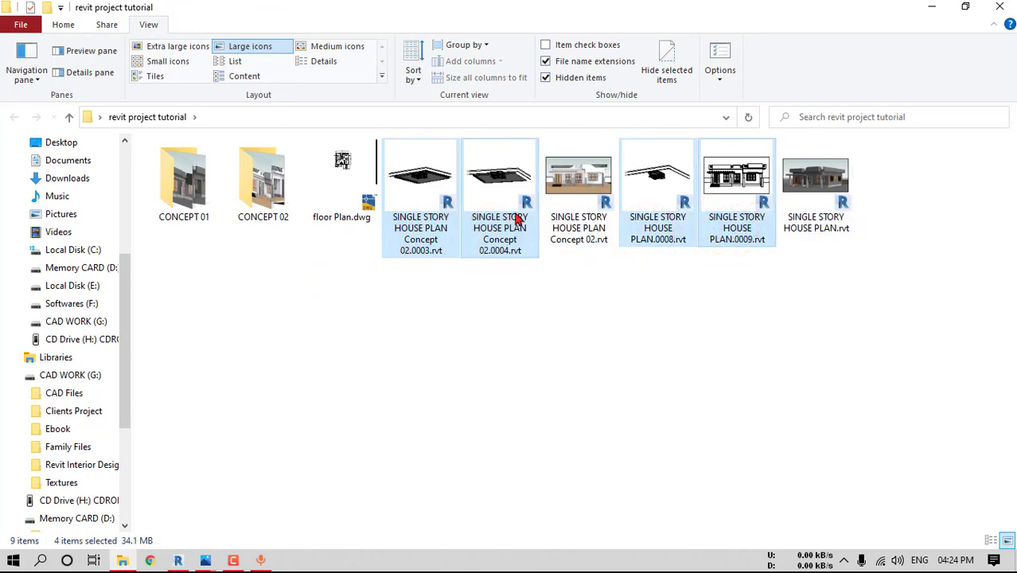
key(Delete)
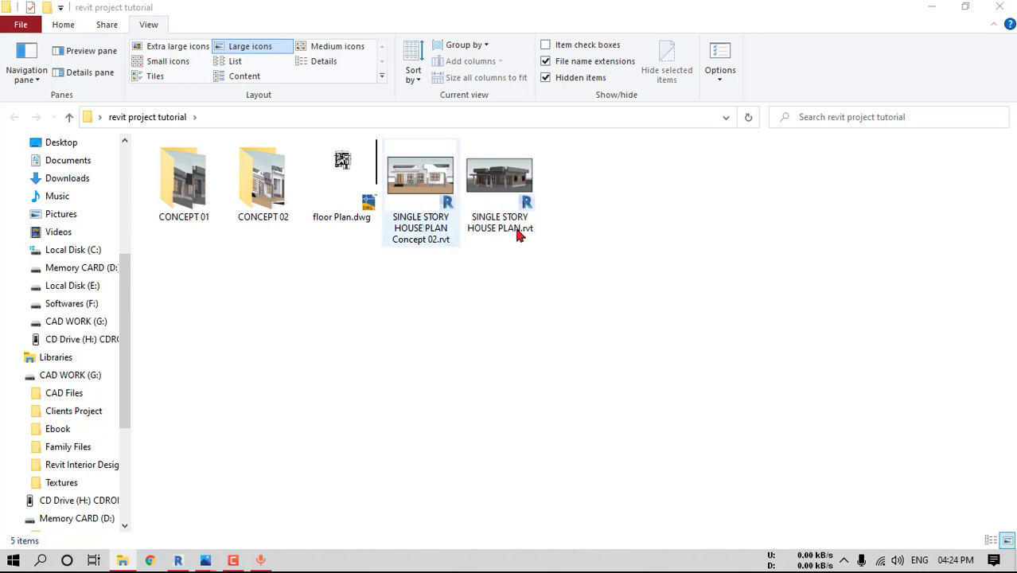
click(483, 291)
Open the 3D View 3 image from the CONCEPT 01 folder and the matching one from the CONCEPT 02 folder
double_click(181, 179)
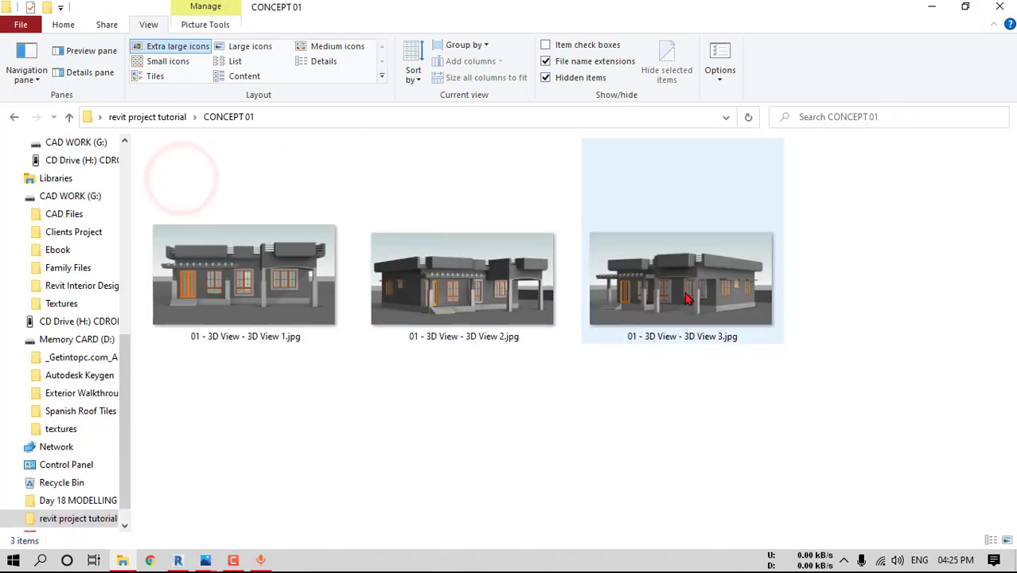
click(675, 294)
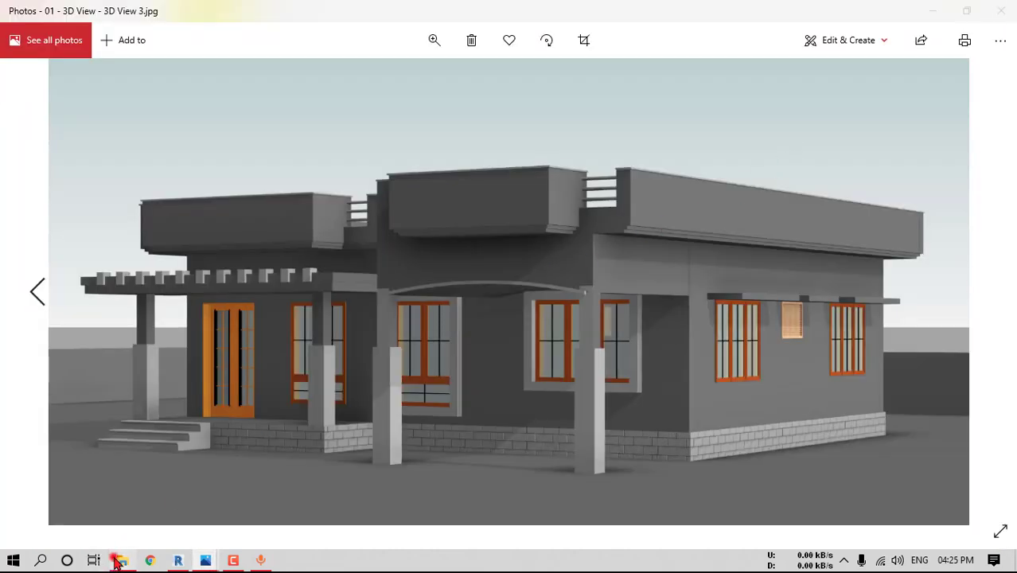
click(118, 560)
click(171, 116)
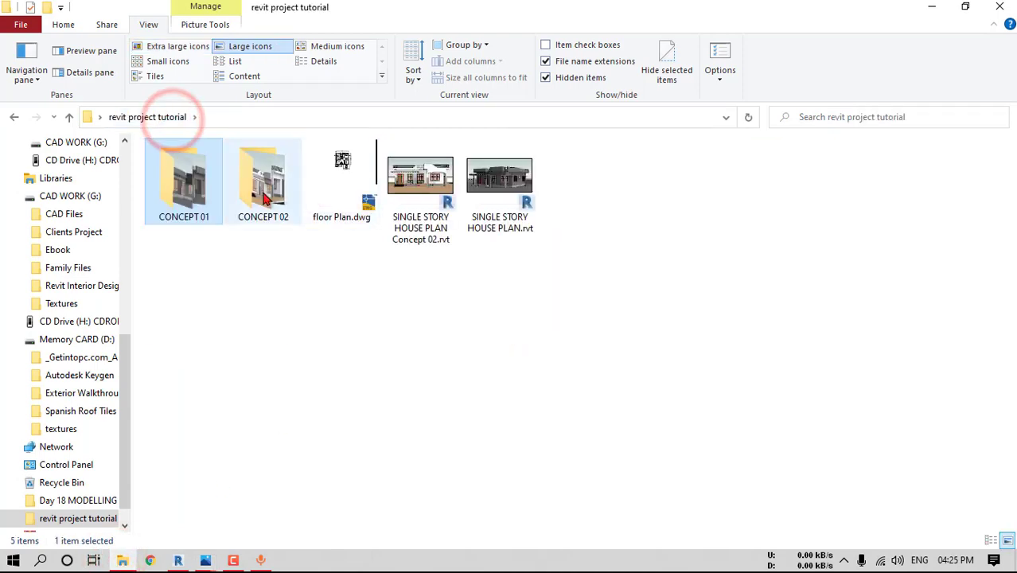
double_click(265, 199)
click(342, 197)
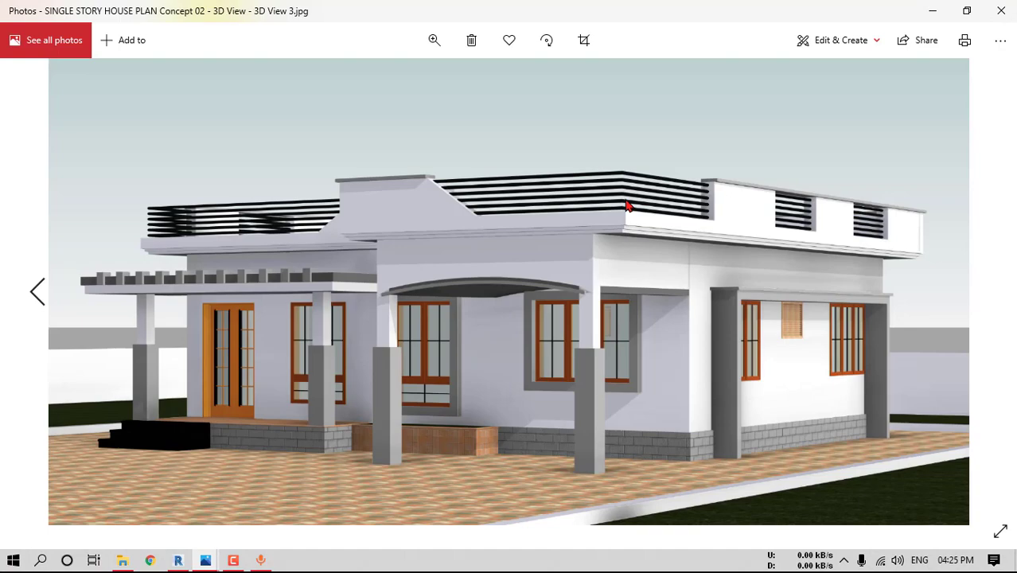
Place the CONCEPT 01 and CONCEPT 02 images of 3D View 3 side by side to compare the two designs
double_click(563, 8)
mouse_move(204, 560)
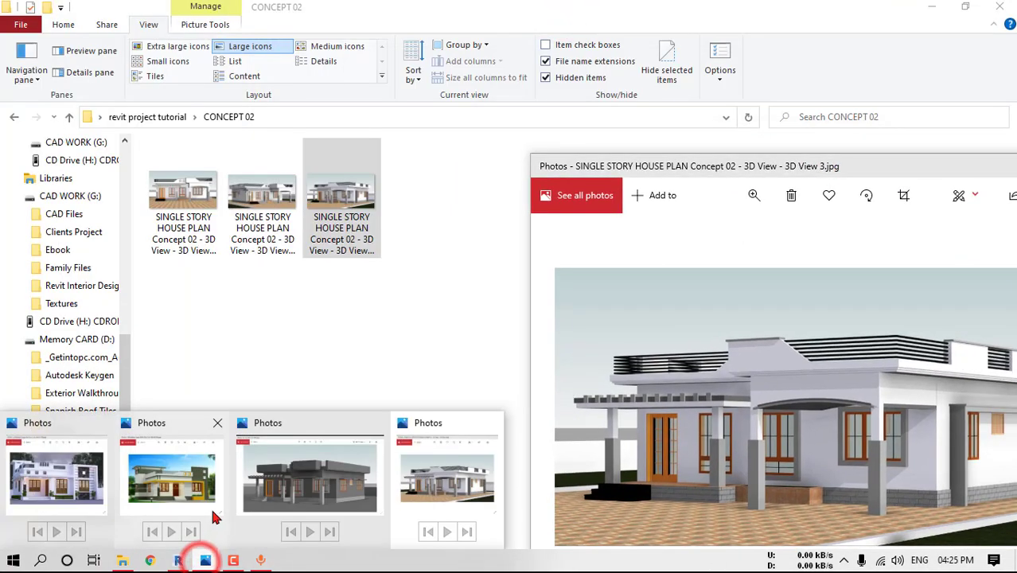
click(321, 483)
double_click(695, 5)
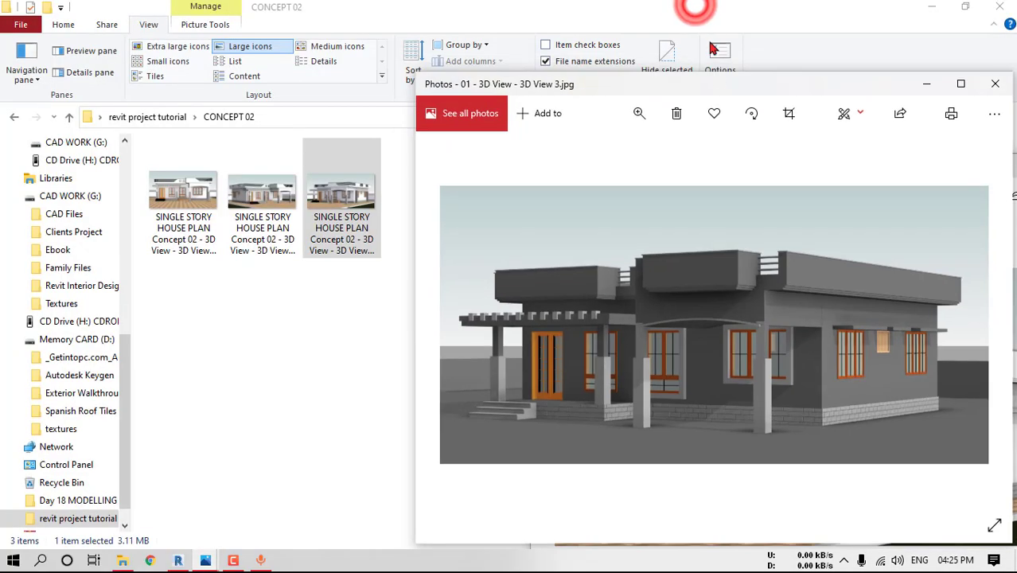
drag(711, 81, 285, 1)
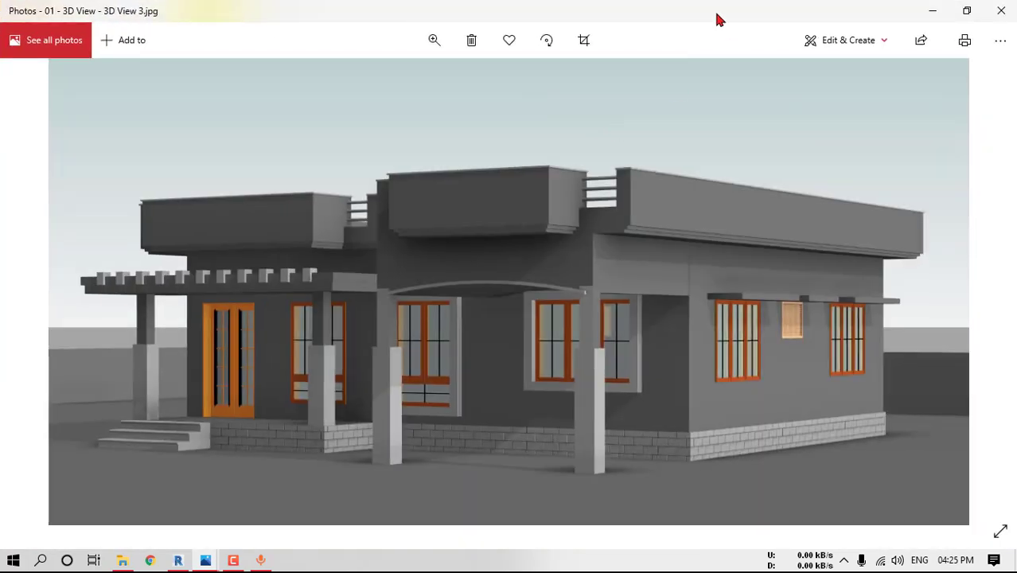
double_click(715, 13)
drag(627, 62, 0, 106)
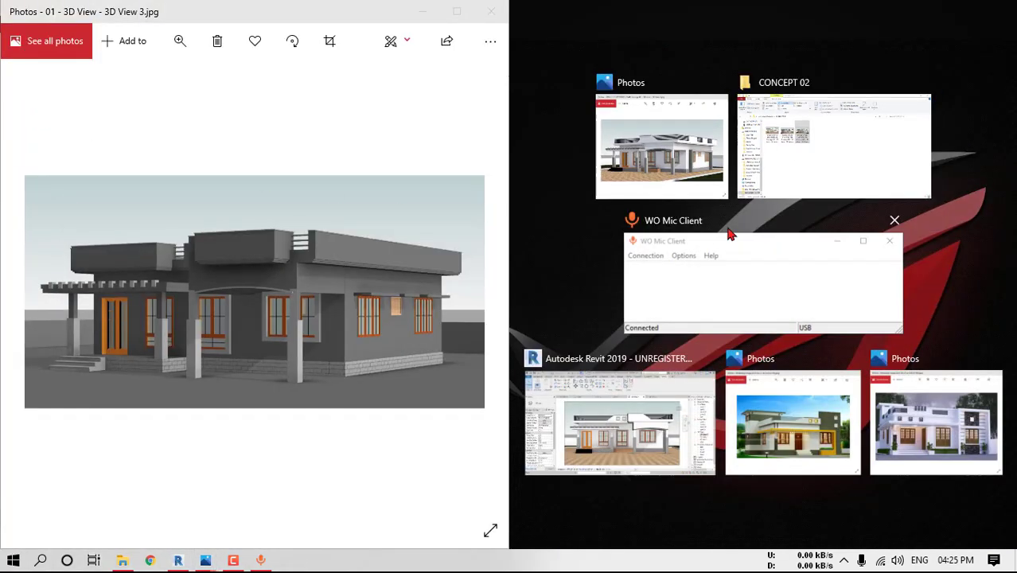
click(672, 148)
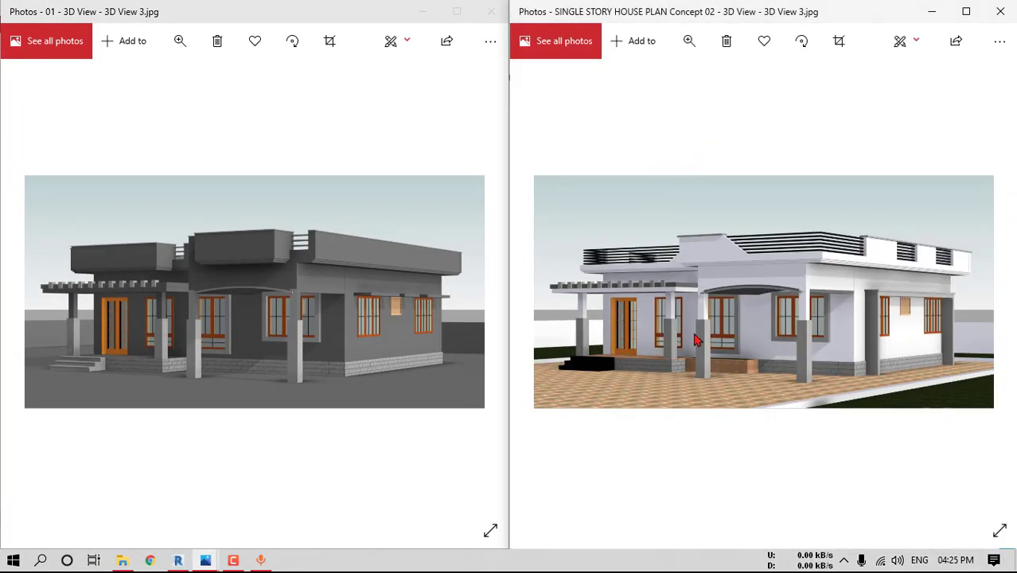